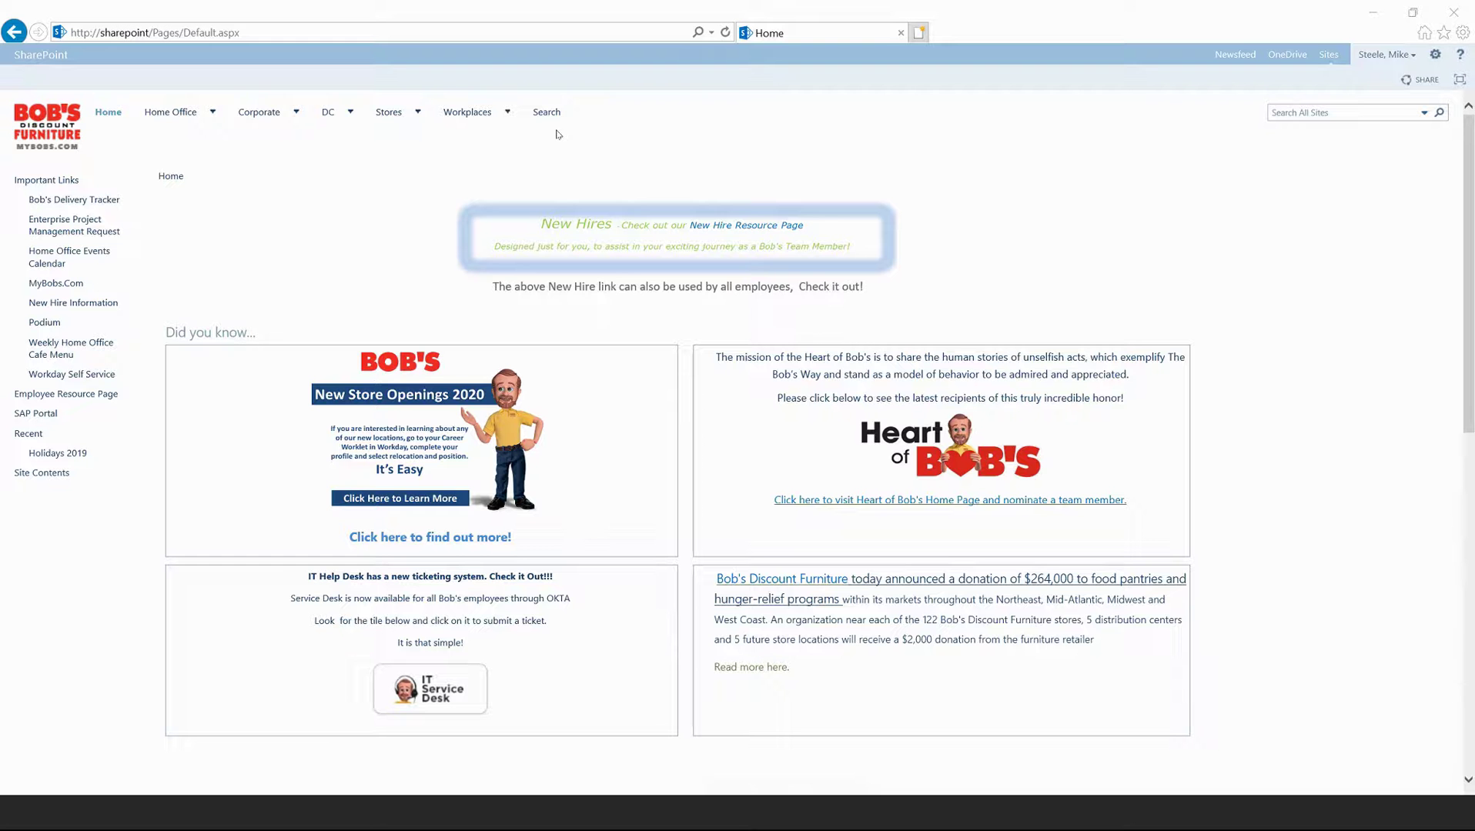
- Open the Delivery site under the DC section
mouse_move(333, 117)
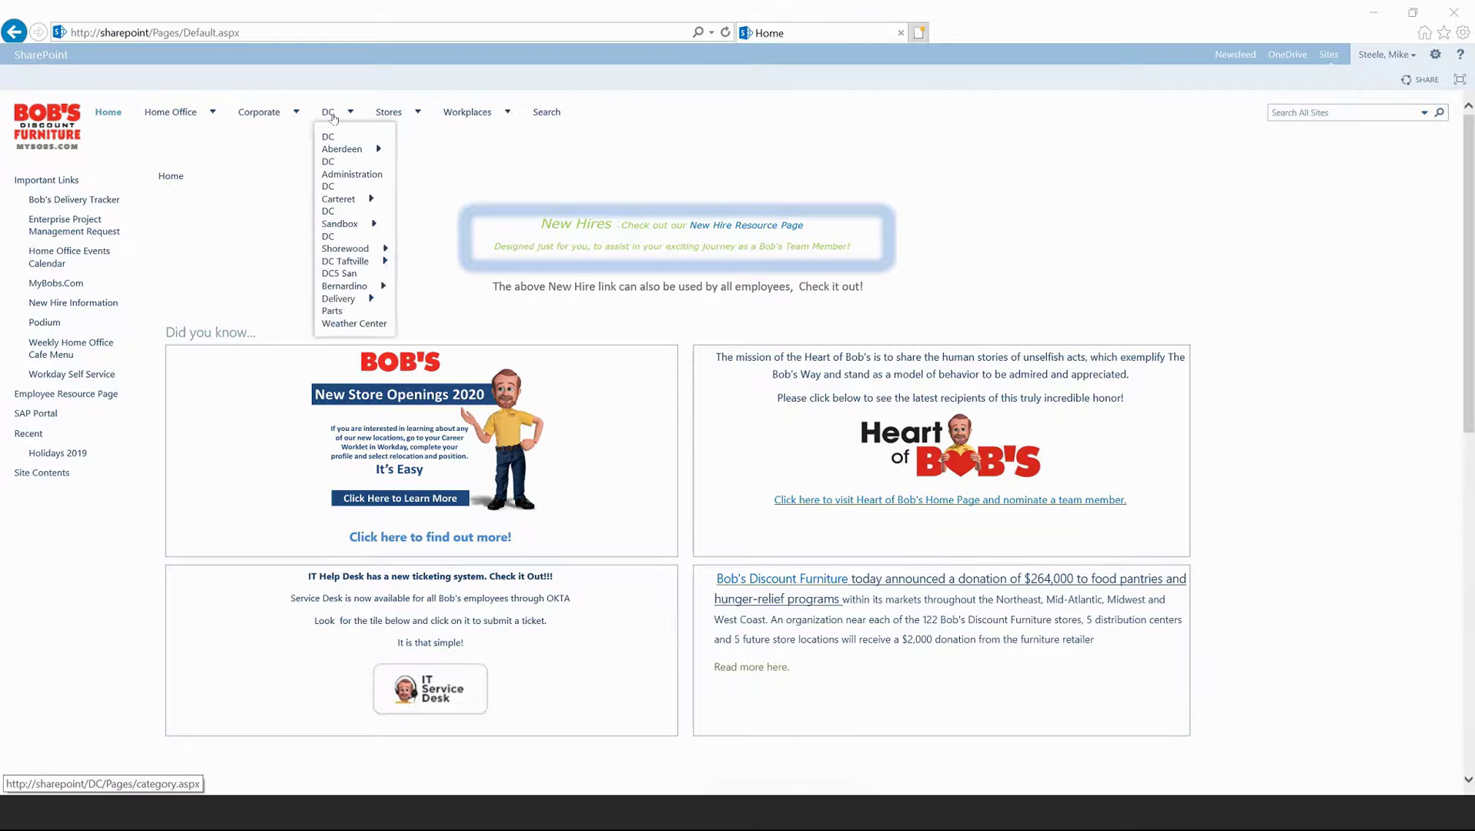
click(331, 300)
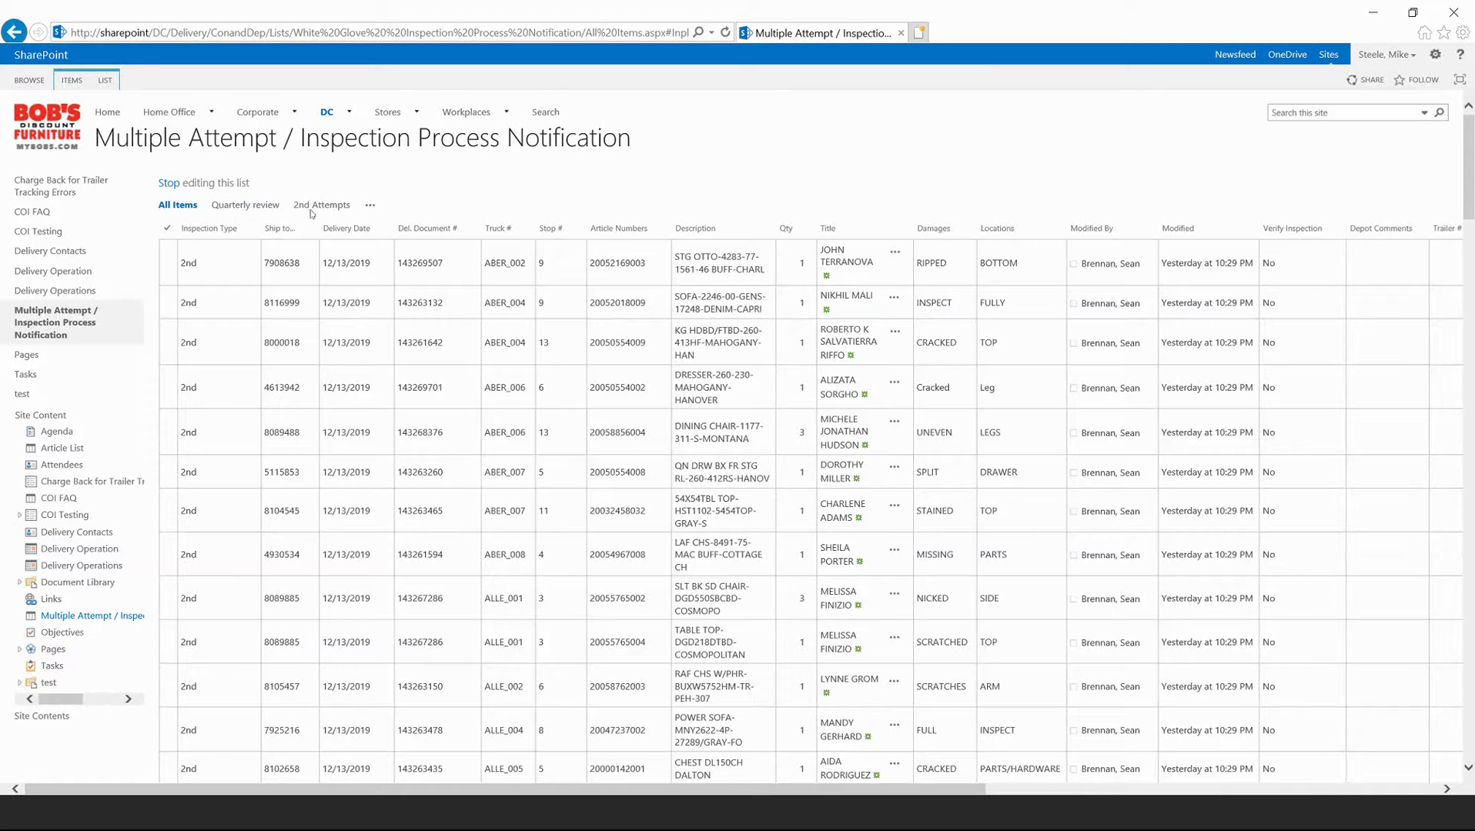
- Look through the list's available views and the options for modifying or creating a view
click(372, 206)
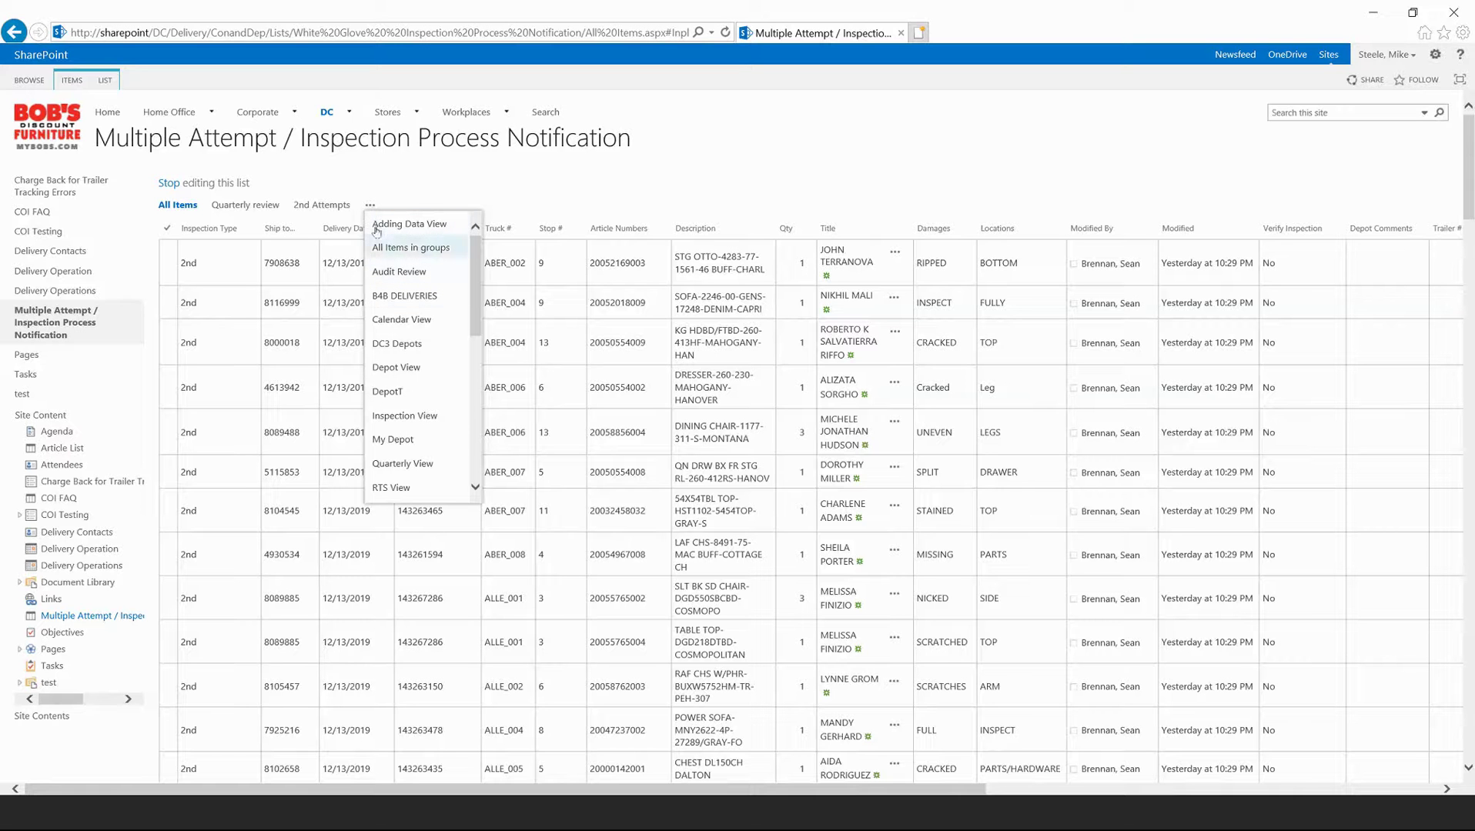
drag(379, 319, 378, 313)
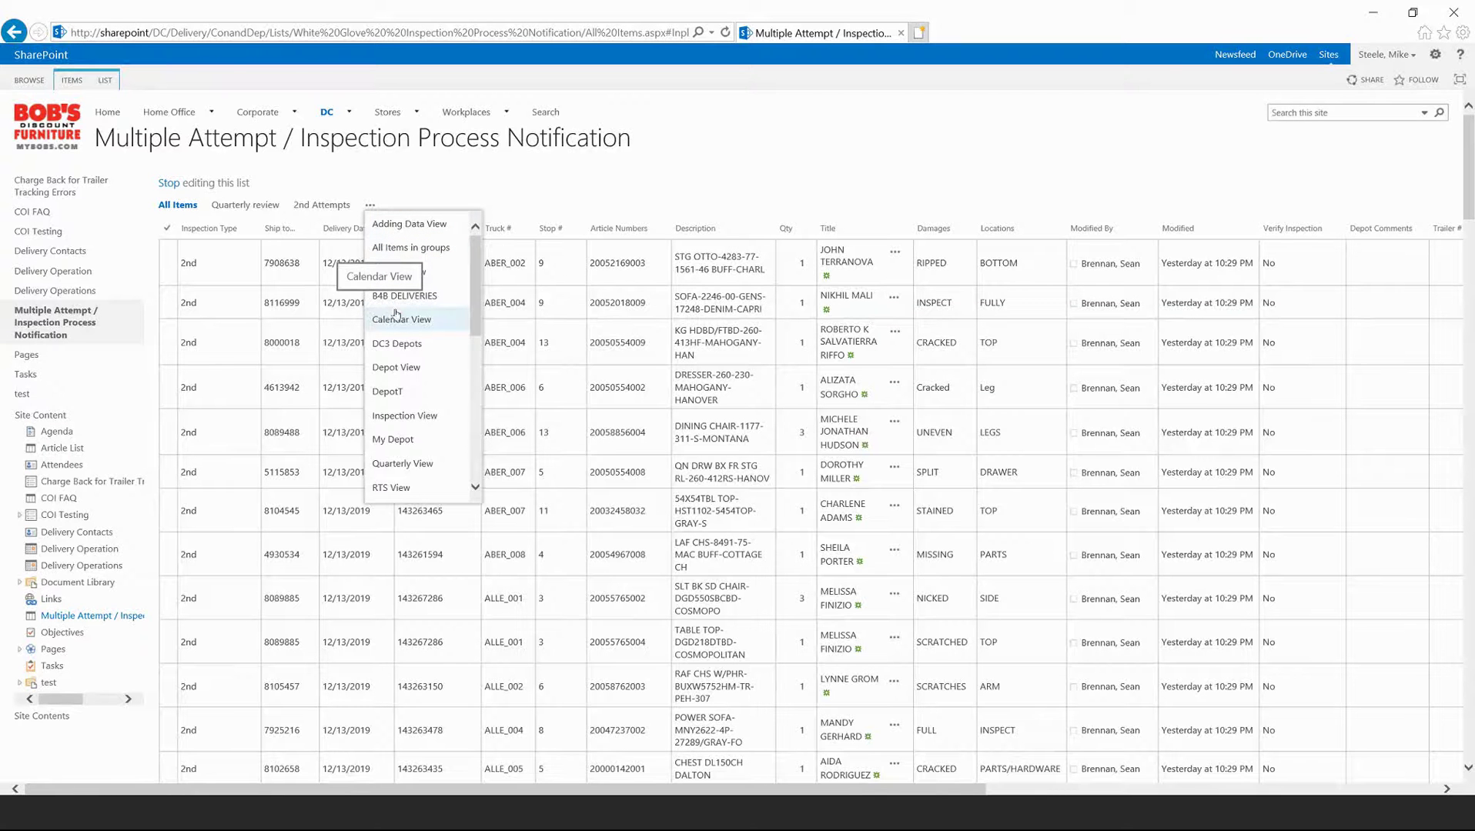
scroll(396, 317, down, 5)
scroll(396, 317, down, 3)
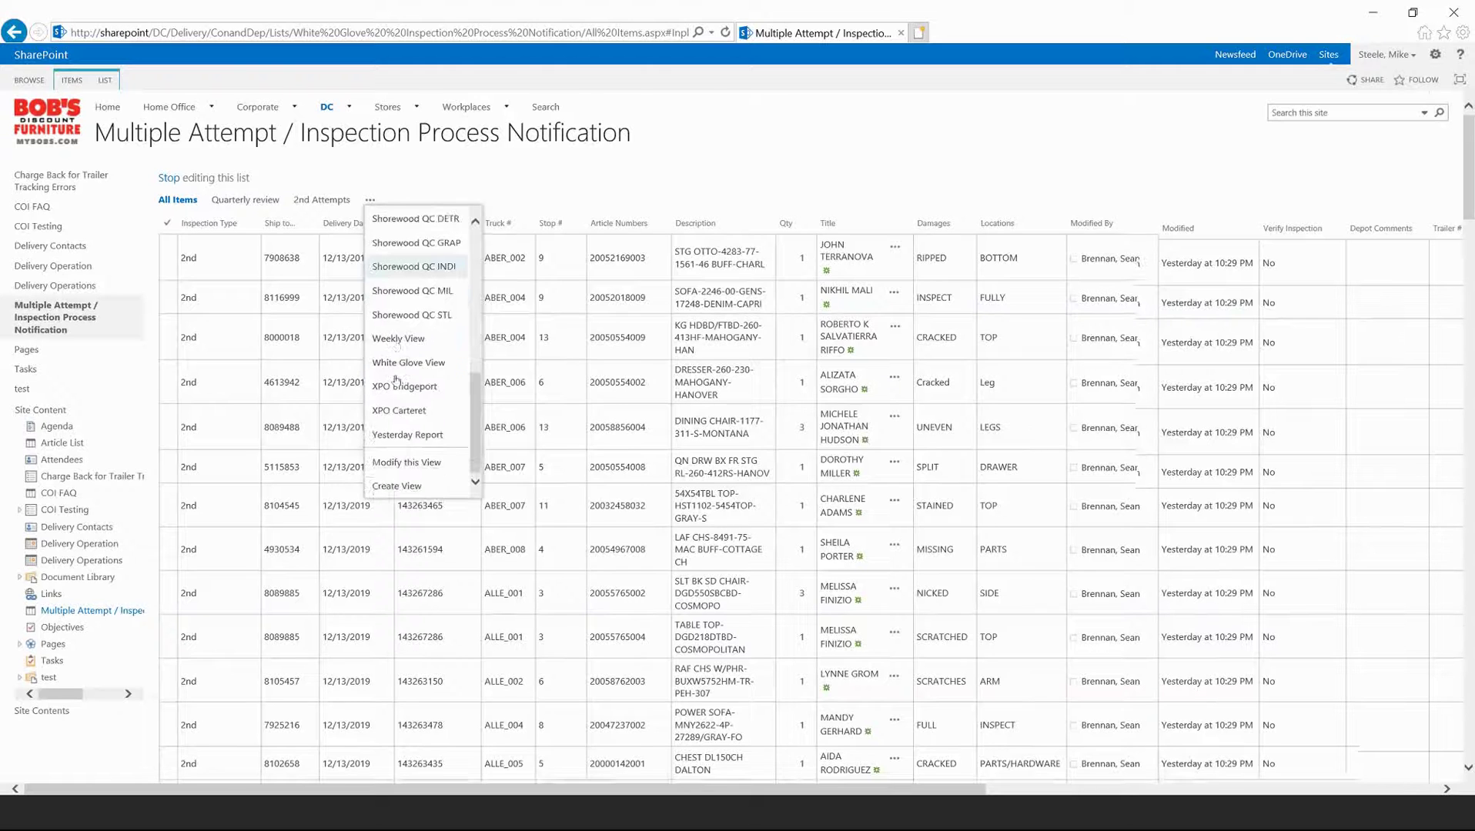
scroll(395, 380, down, 3)
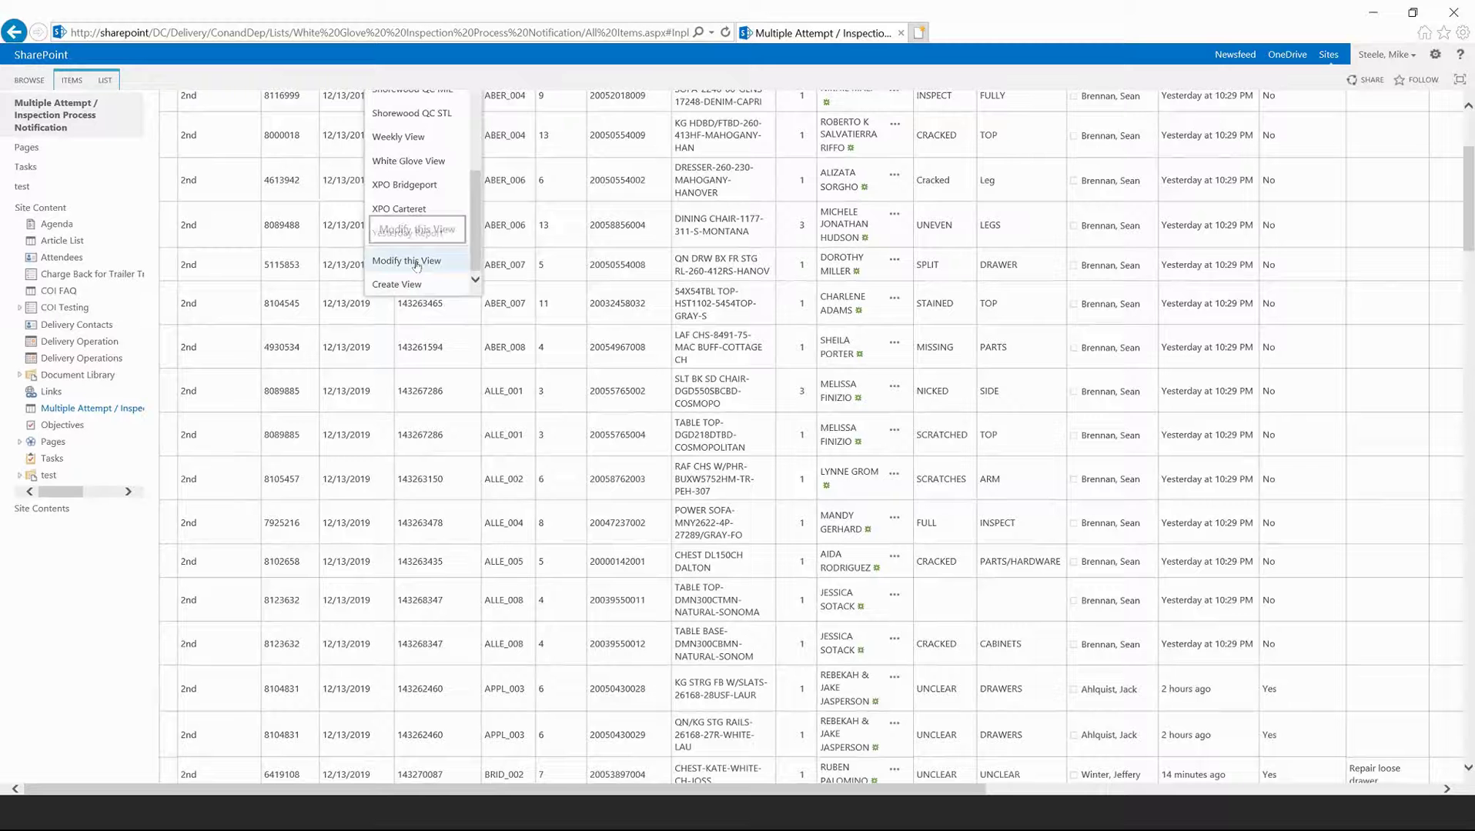
scroll(422, 279, up, 1)
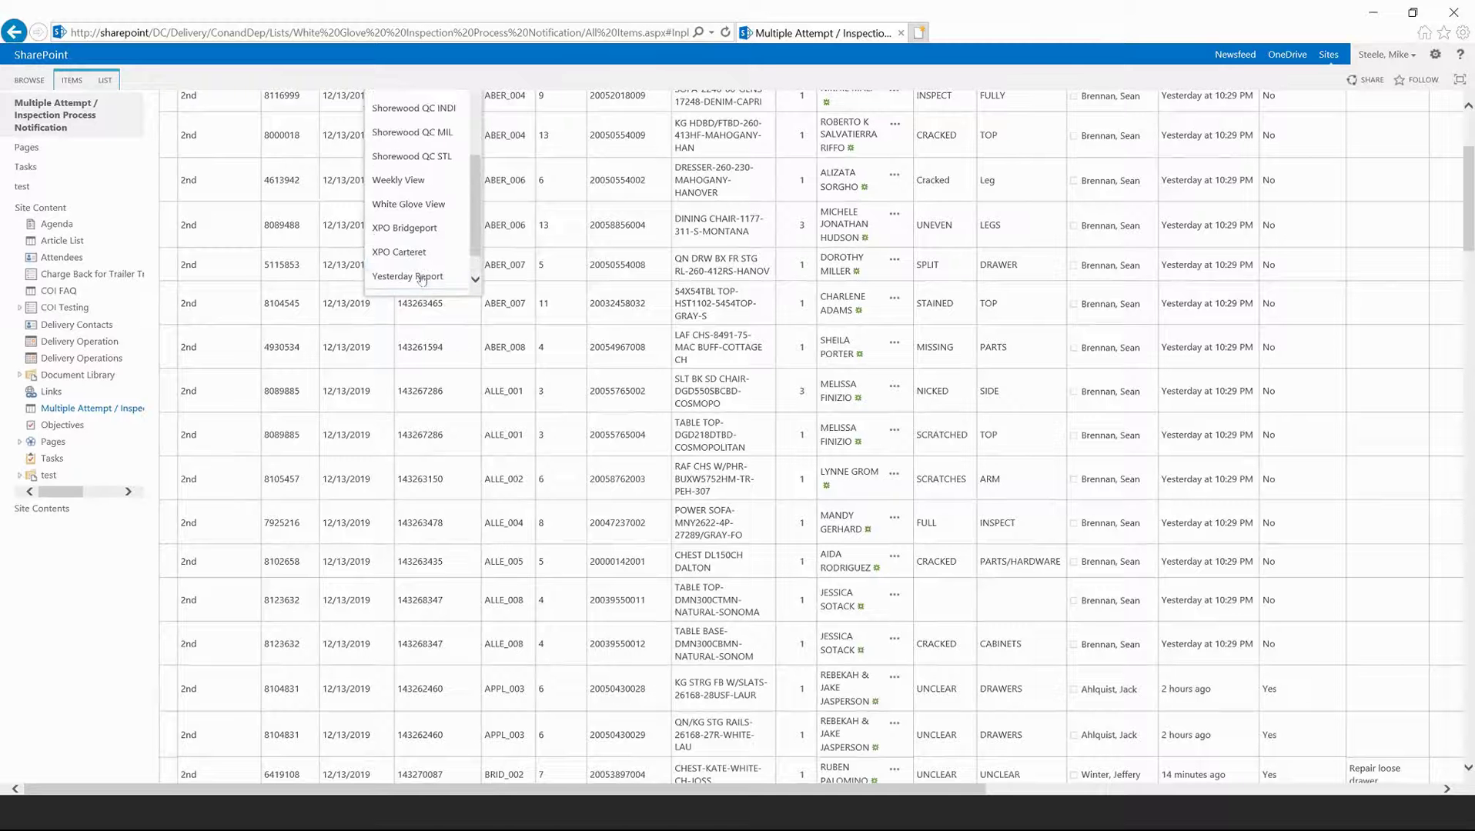
scroll(505, 166, up, 2)
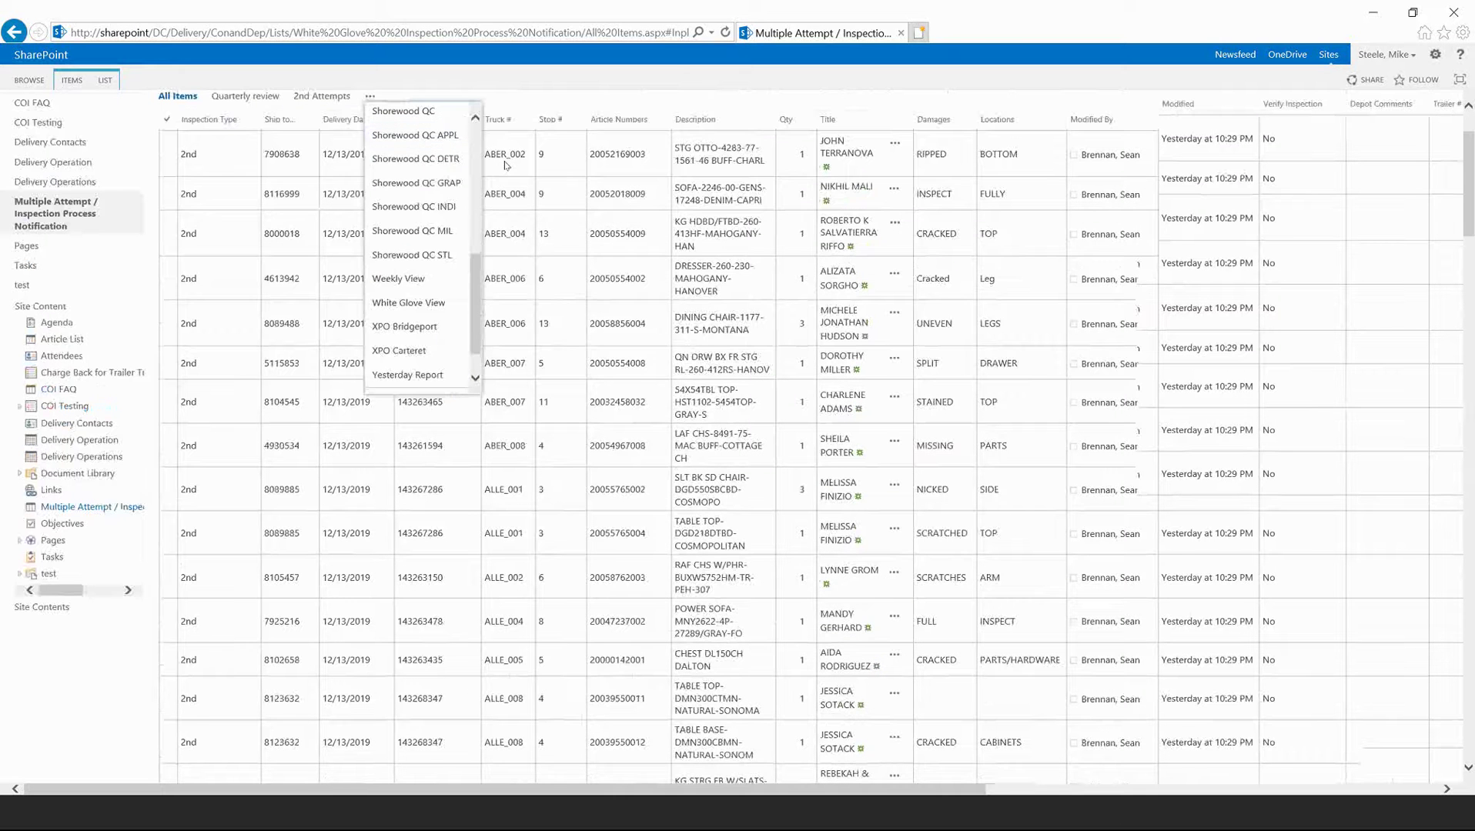
scroll(506, 165, up, 2)
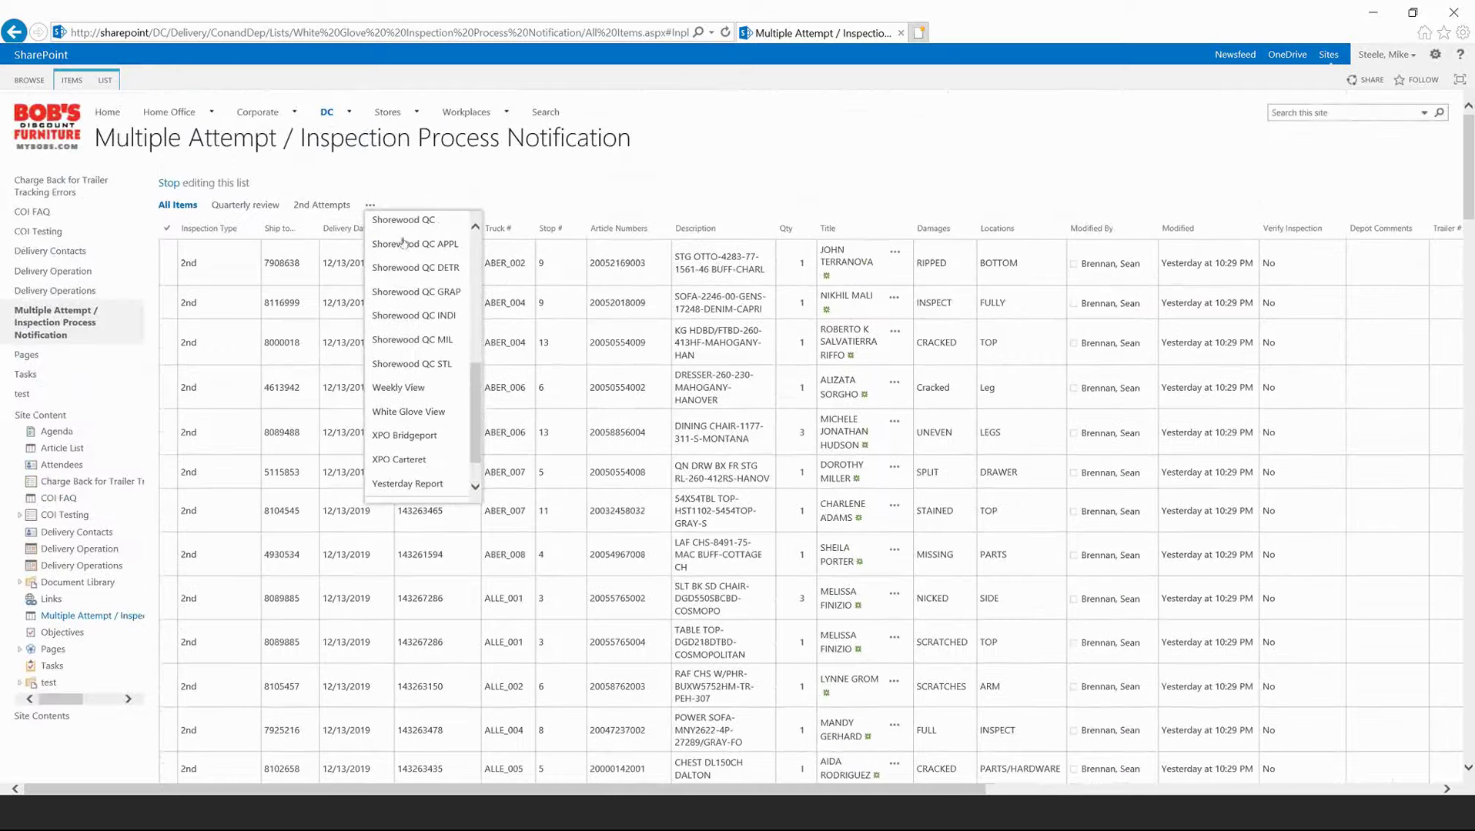
- Start creating a new view for the list, based on the existing Depot View
click(106, 82)
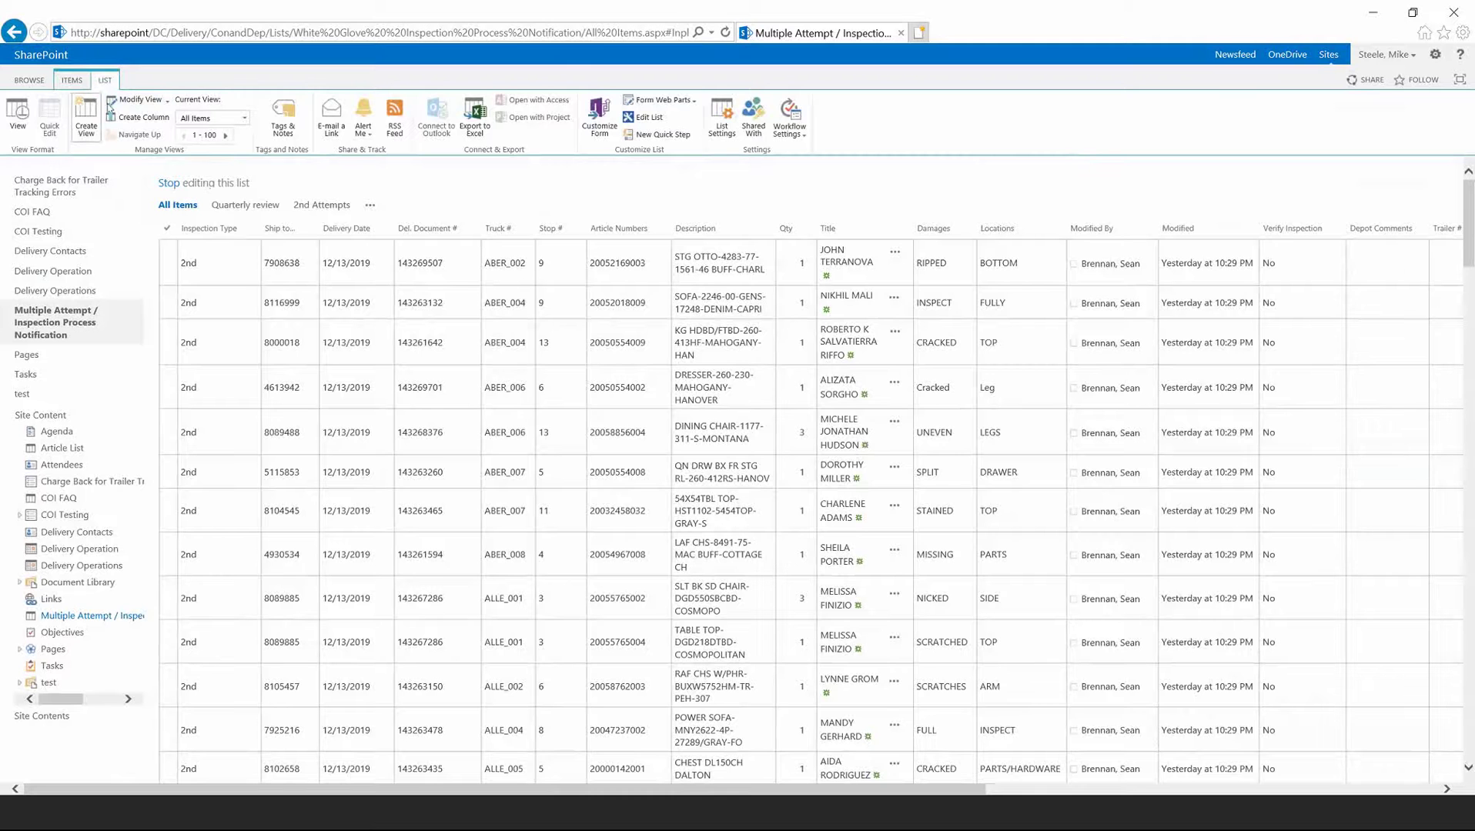
click(85, 122)
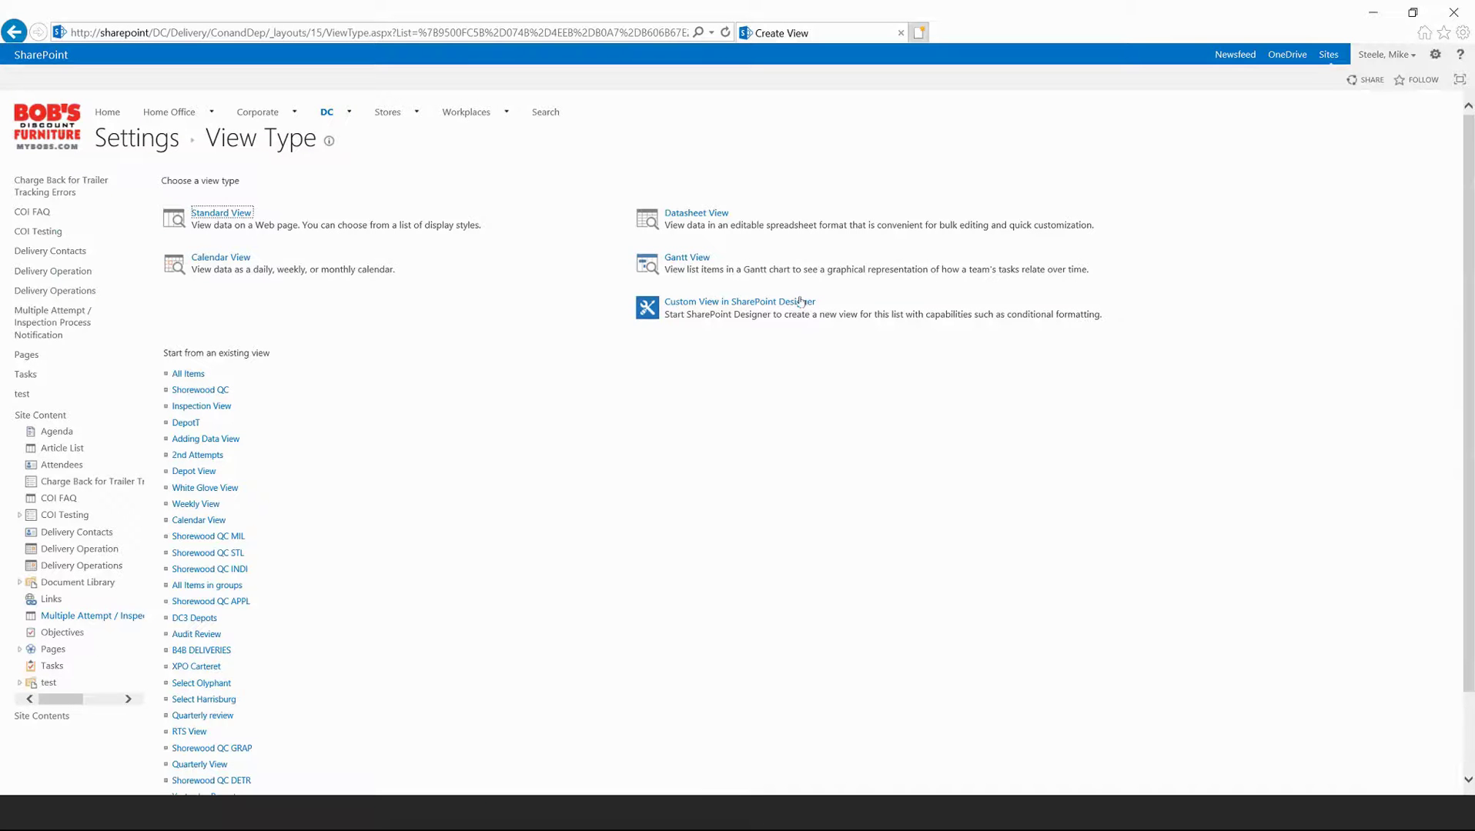
click(730, 308)
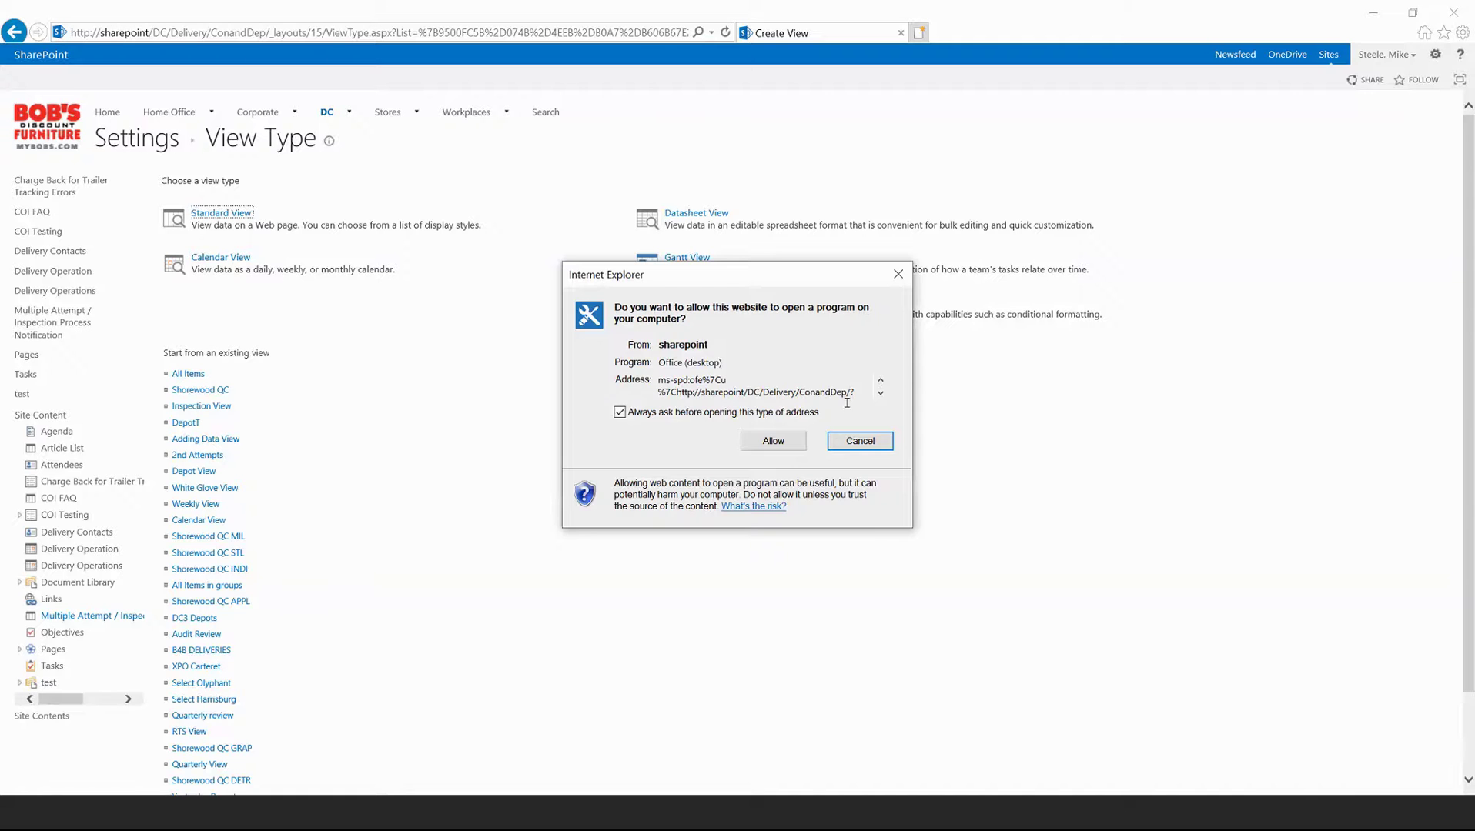
click(896, 278)
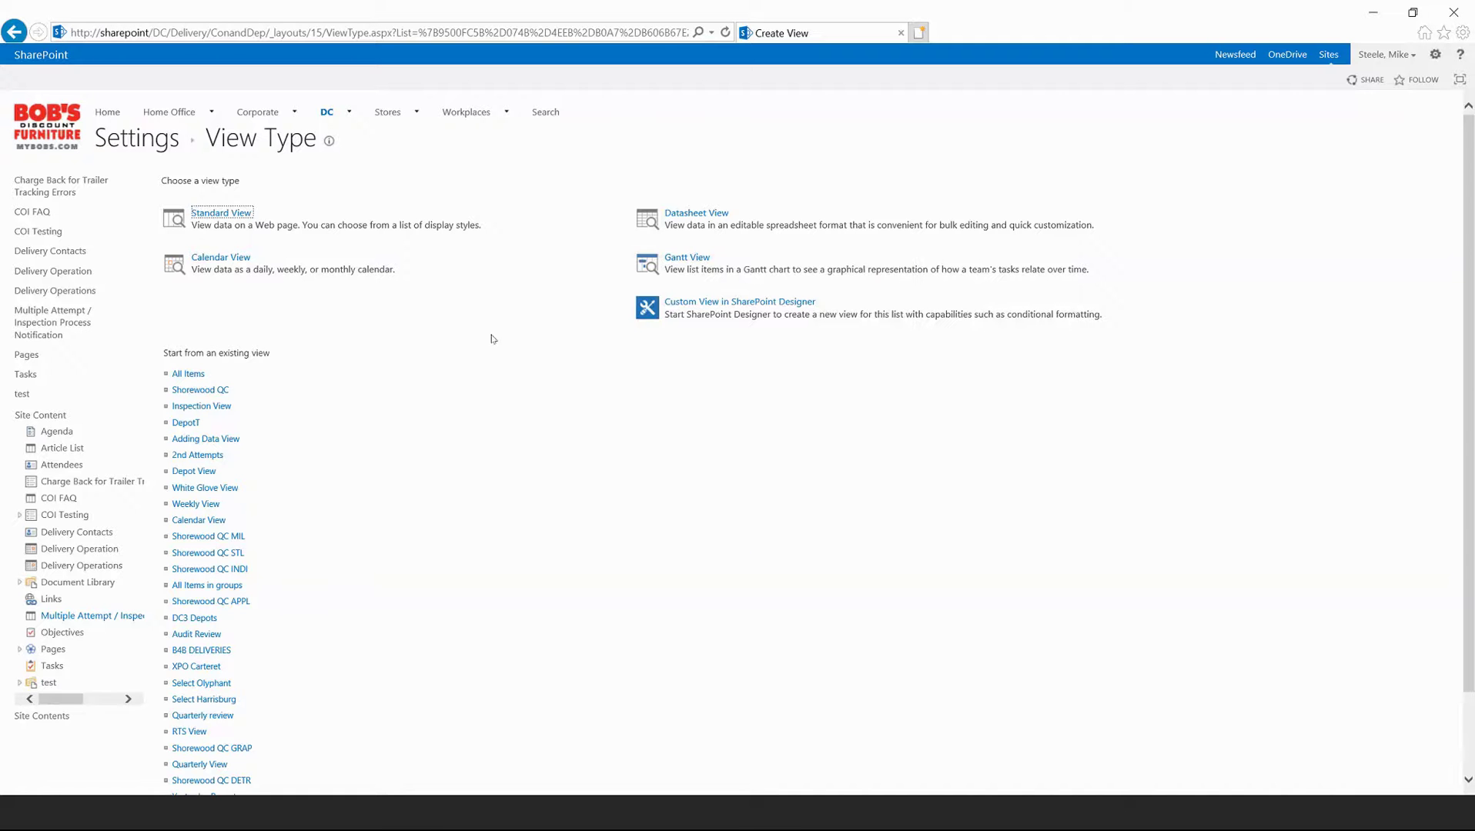
click(334, 222)
scroll(262, 381, down, 2)
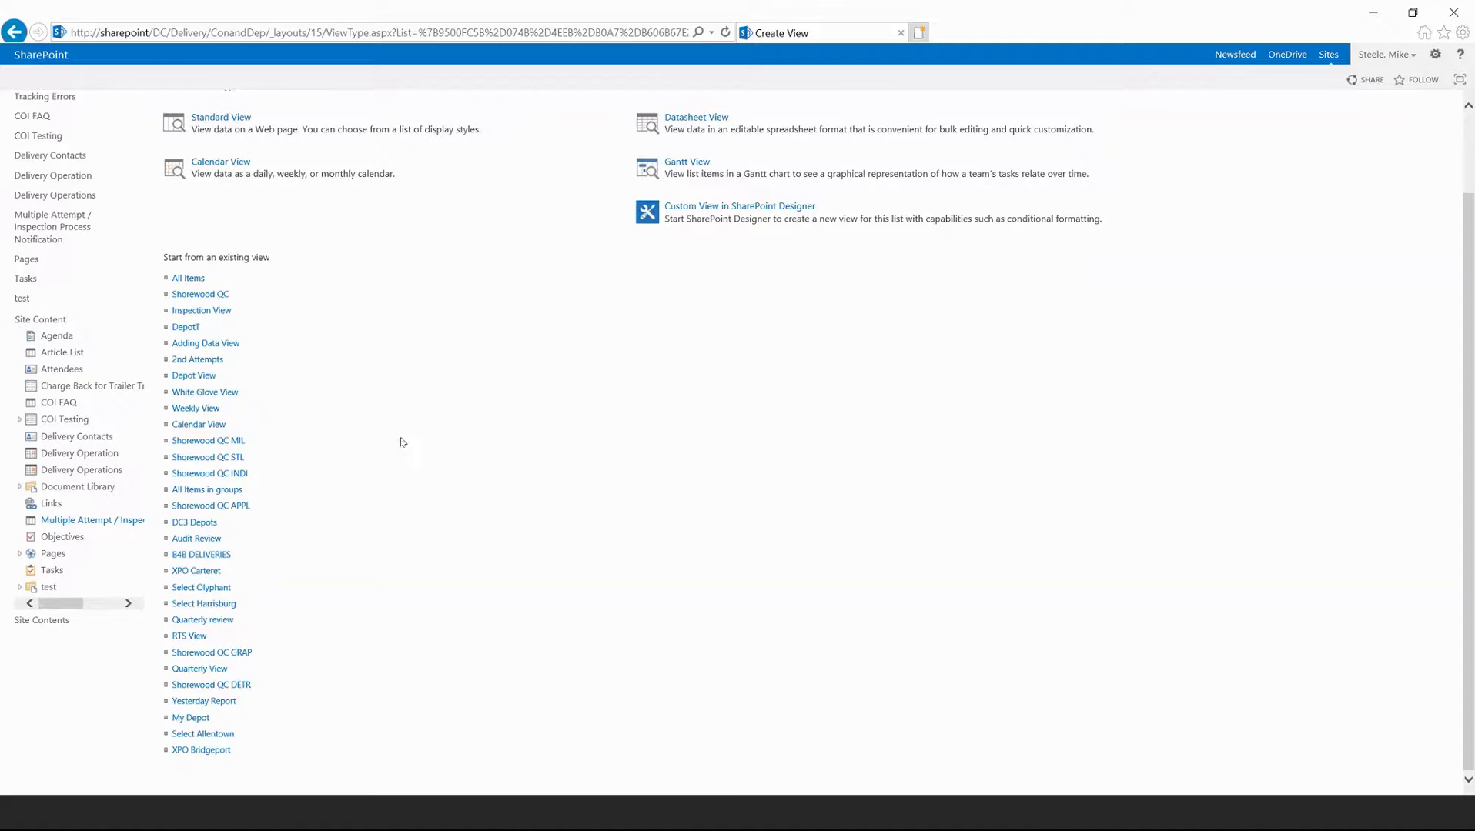
click(191, 377)
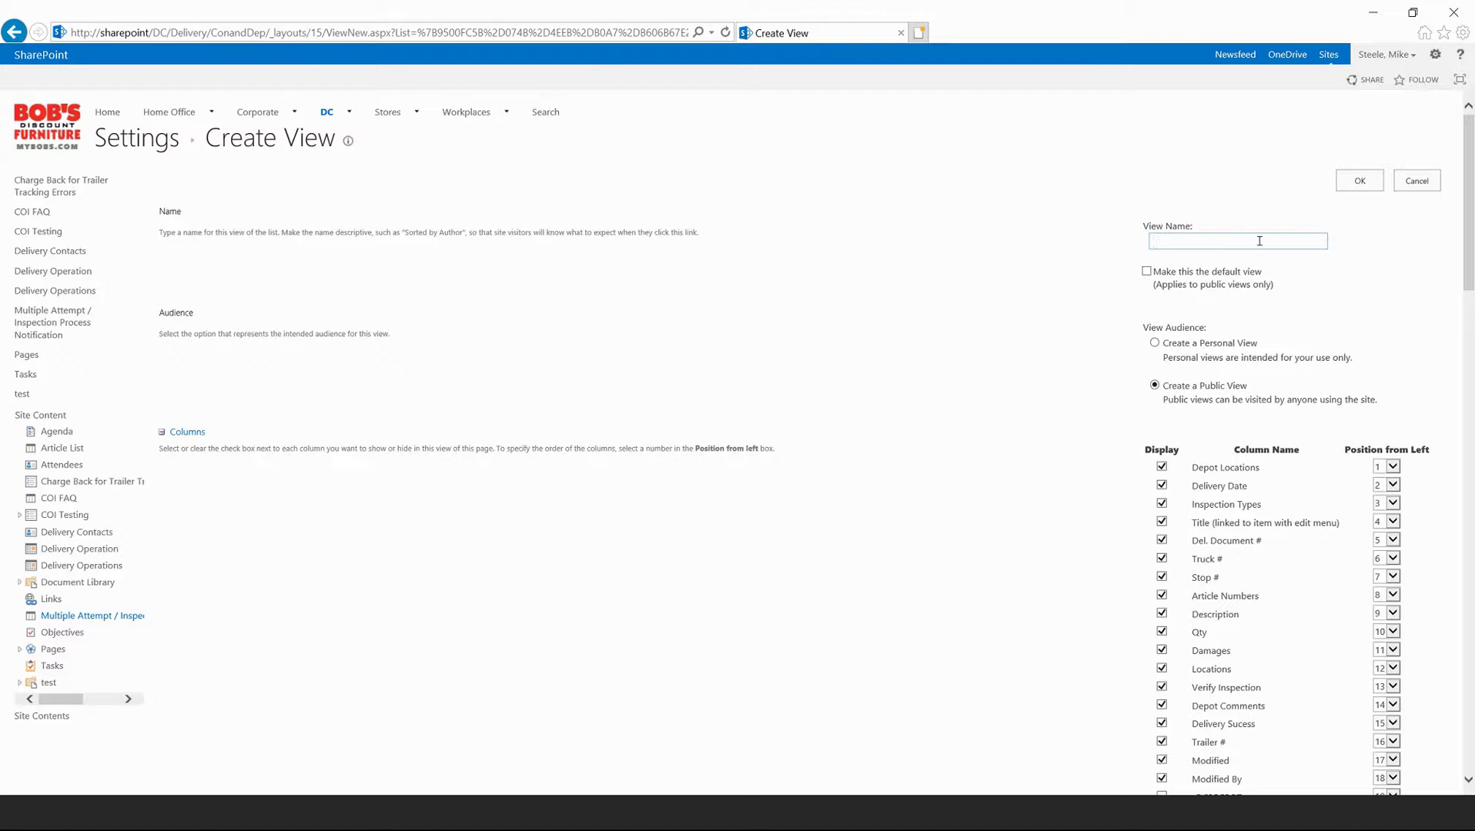
- Name the new view SBER MA and make it a personal view
text(SBER MA)
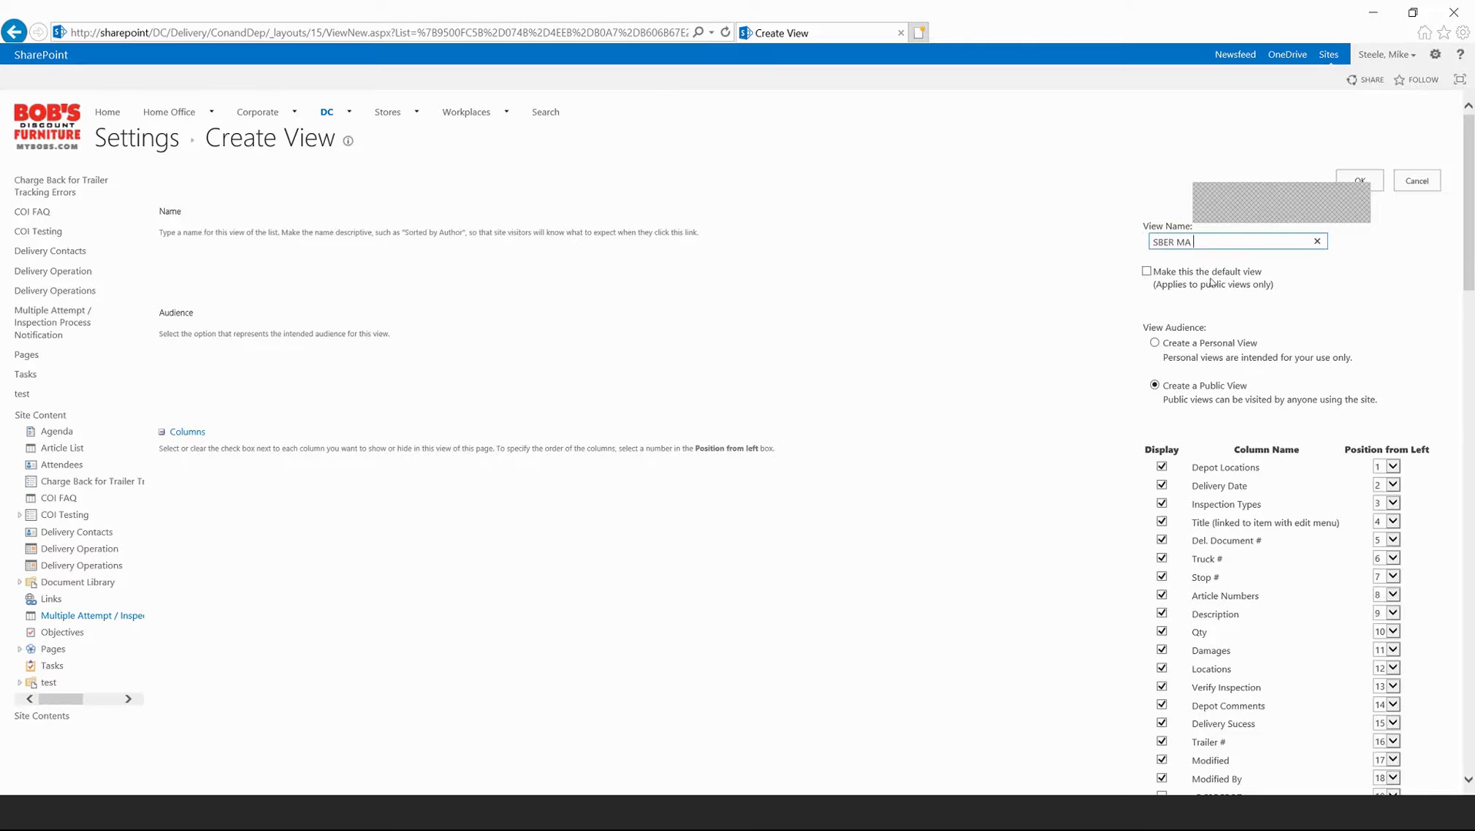
scroll(1117, 305, down, 5)
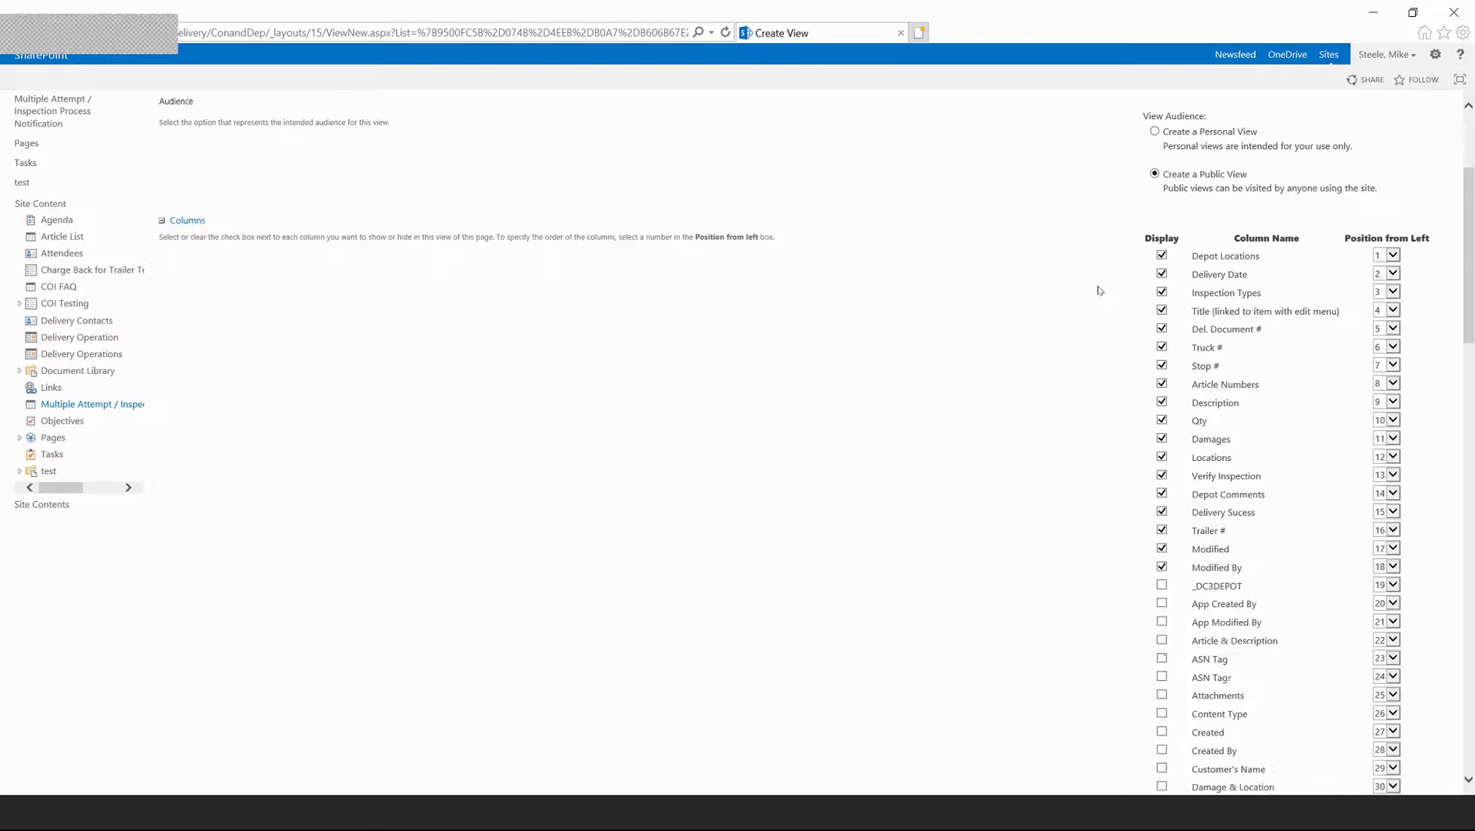
scroll(1090, 278, up, 5)
click(1155, 343)
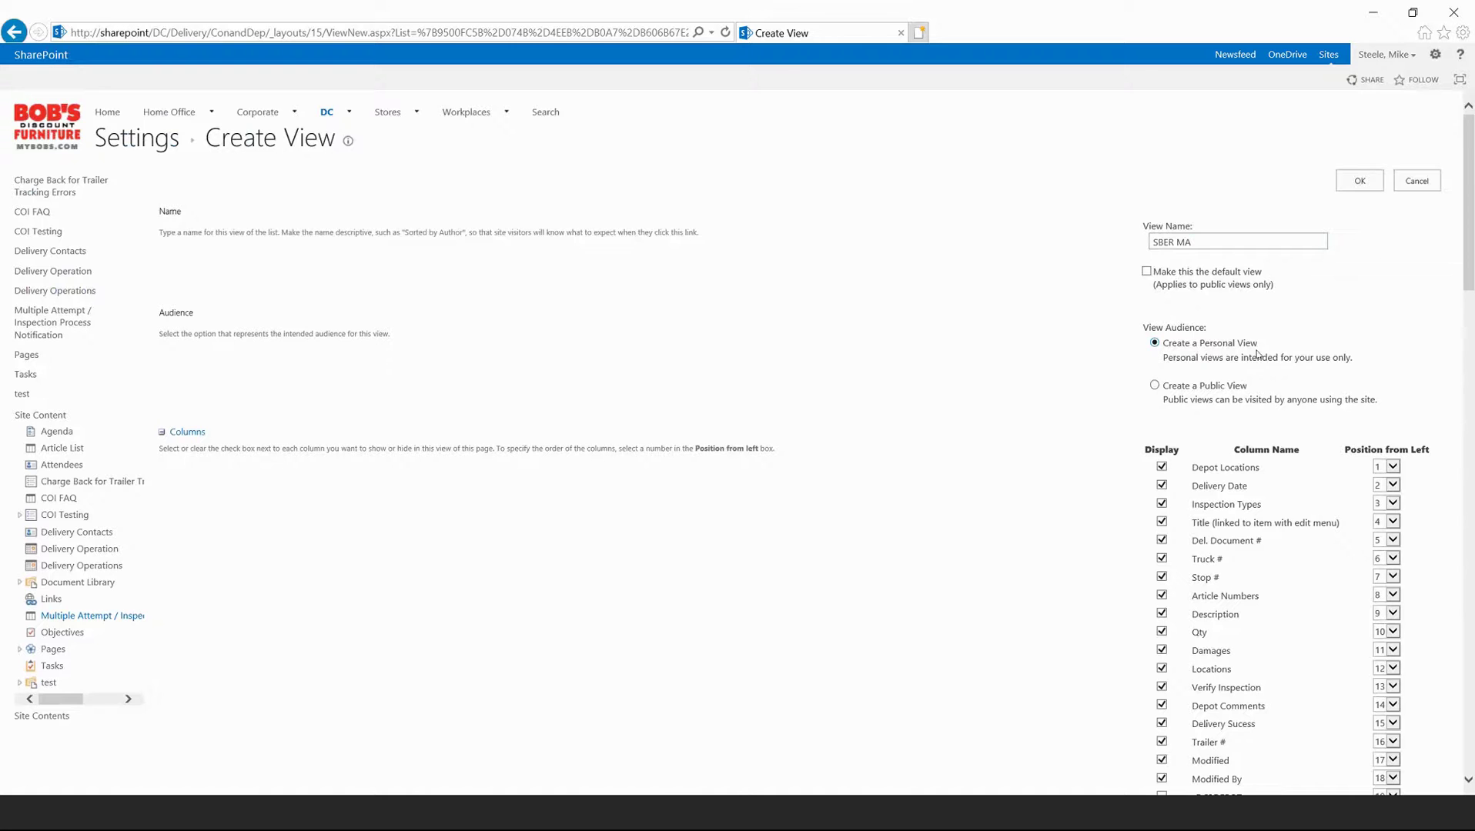
- Exclude the Delivery Date column from the new view's displayed columns
scroll(1110, 367, down, 3)
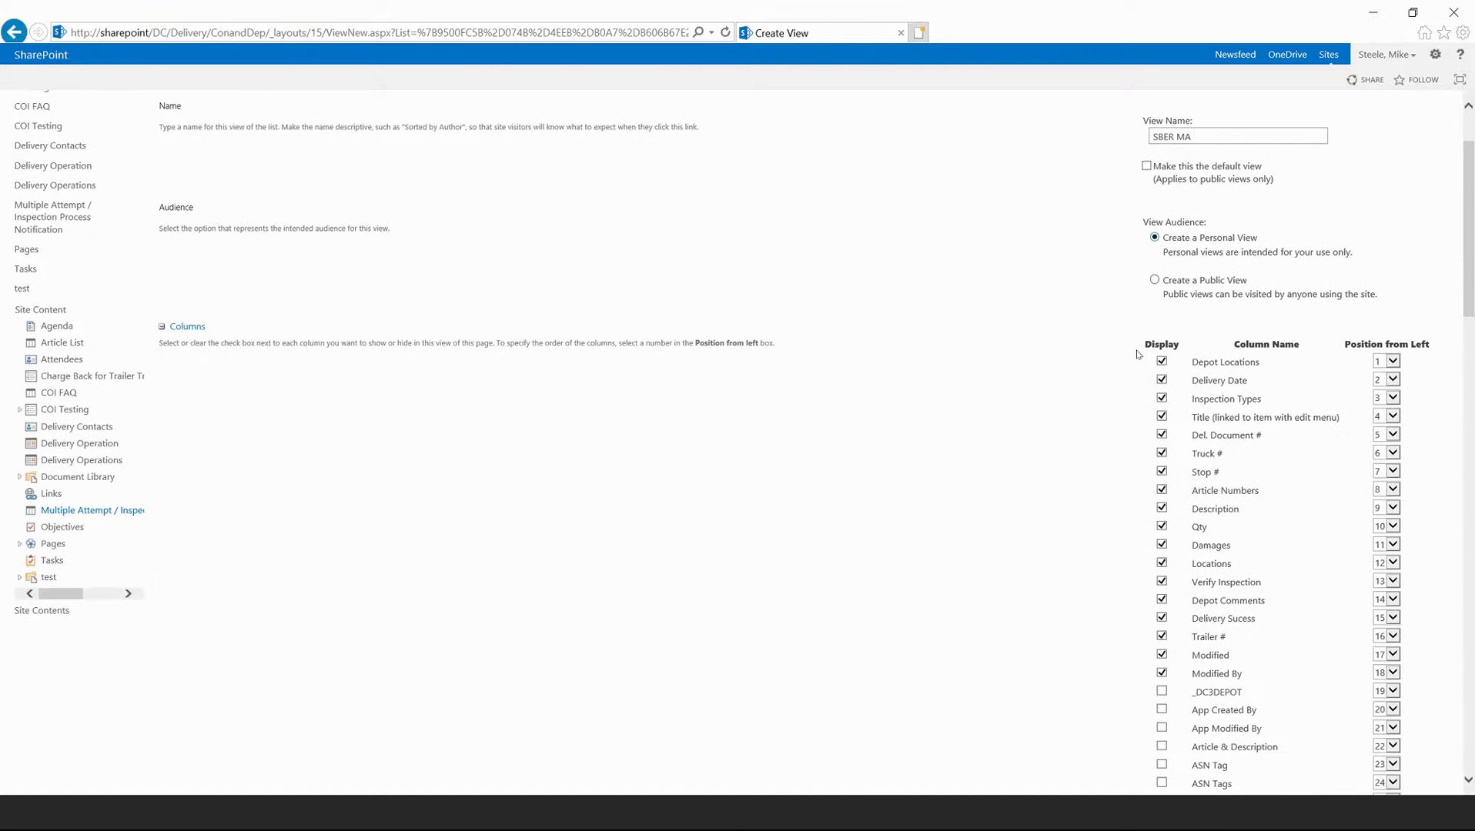
scroll(1137, 354, down, 3)
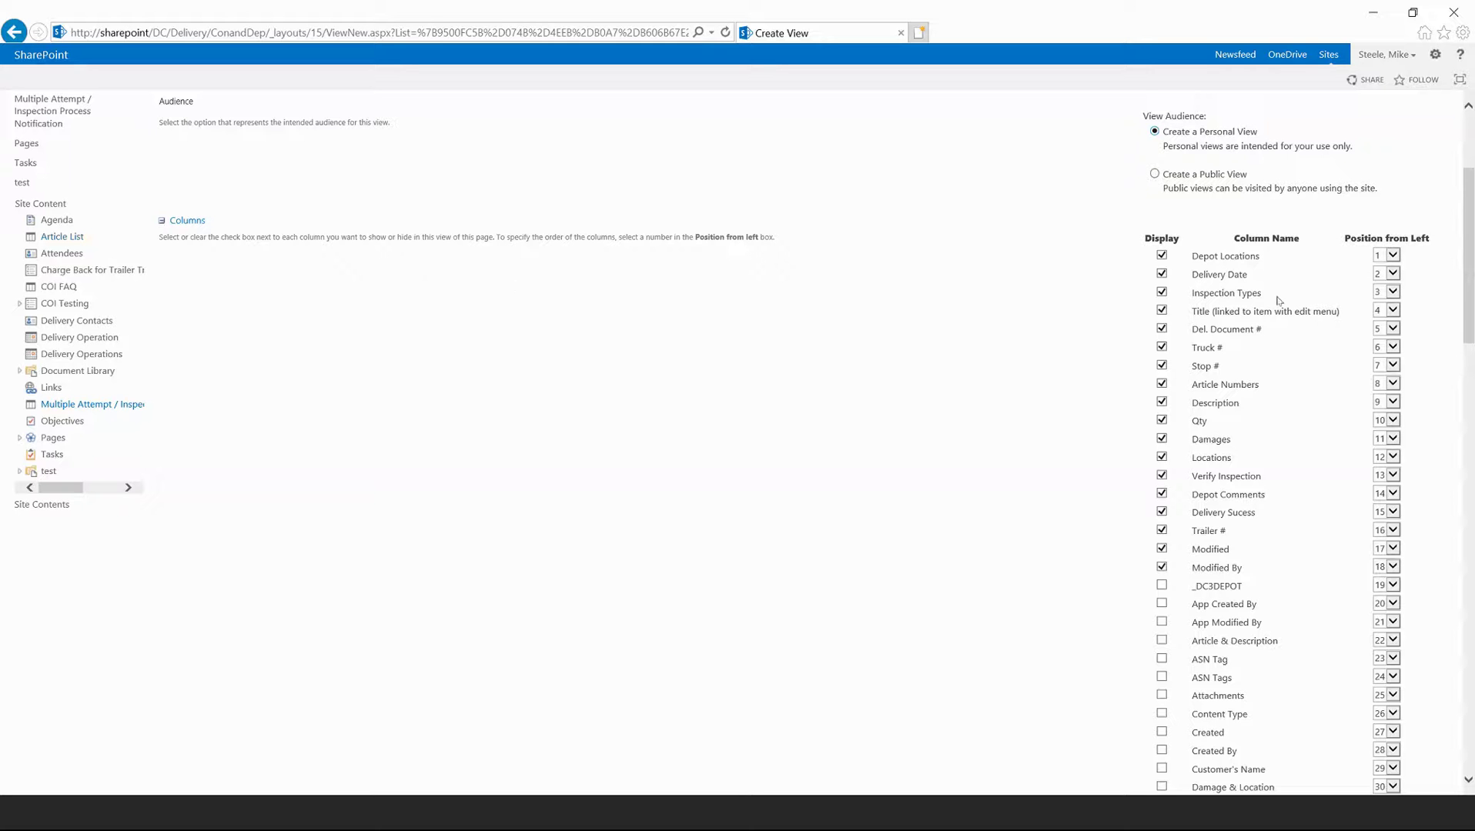
click(1393, 274)
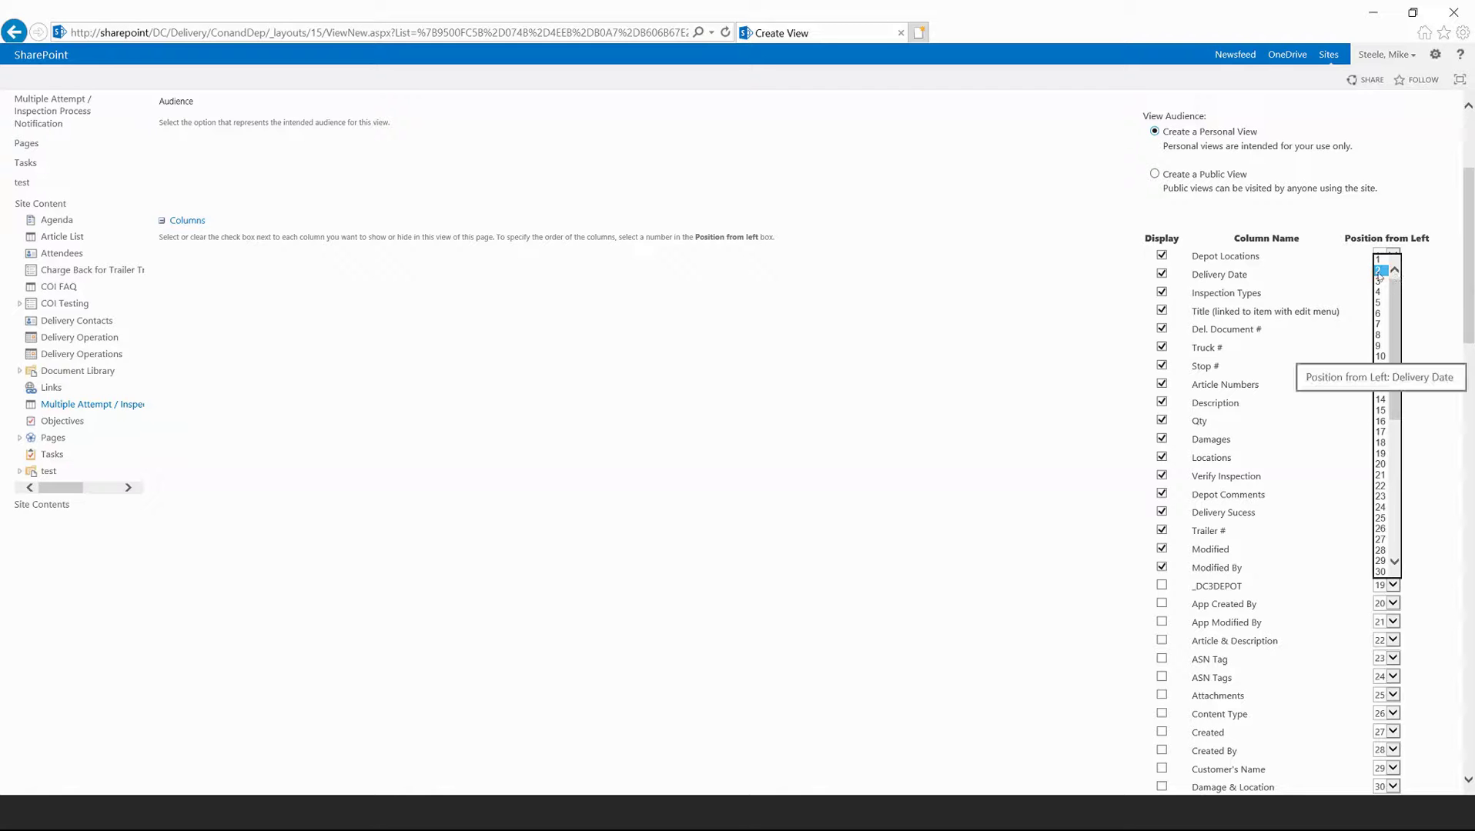
click(1162, 275)
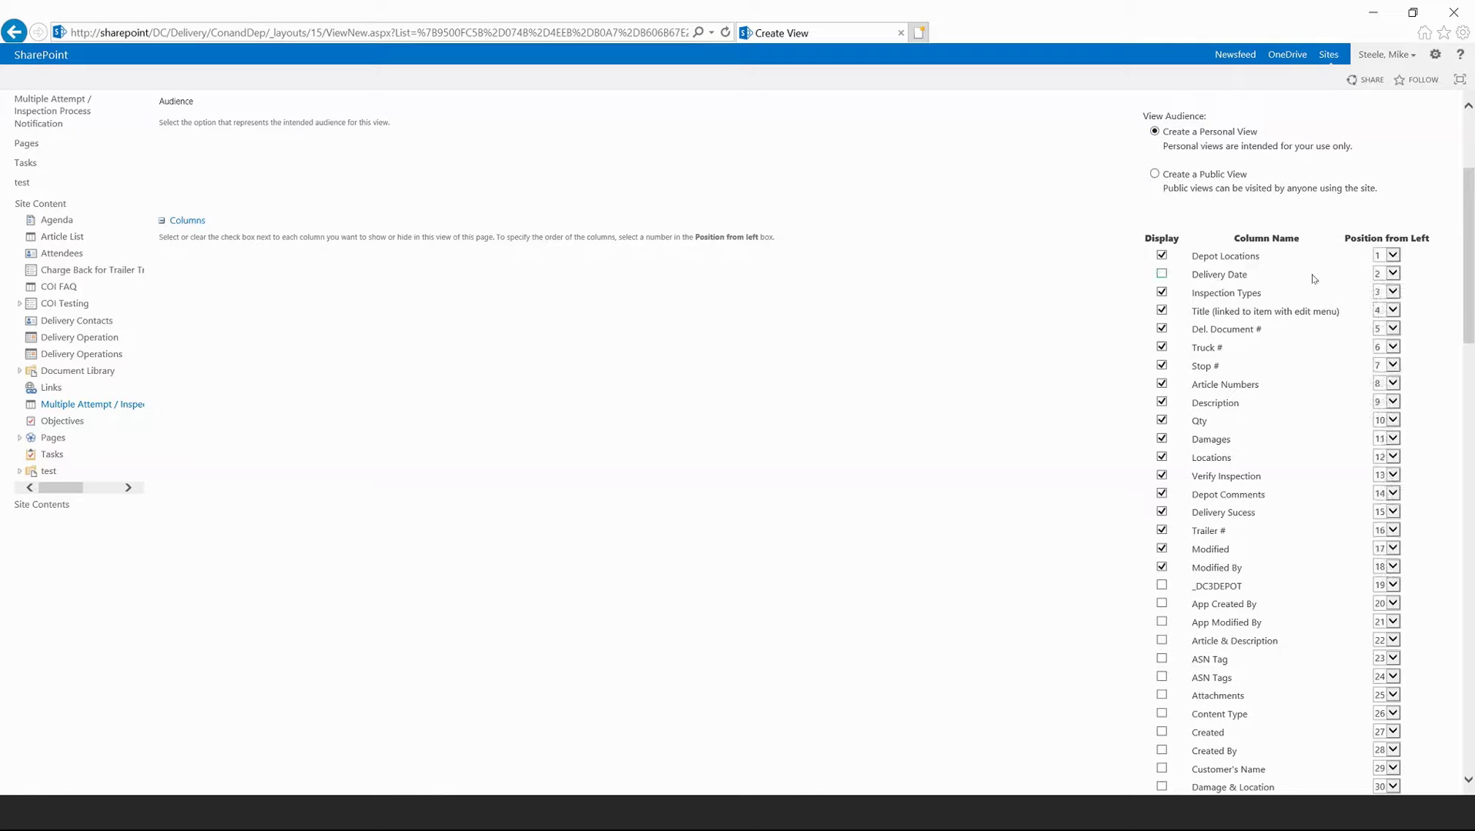
- Try the Delivery Date column at position 4 from the left and restore it to position 2
click(1397, 275)
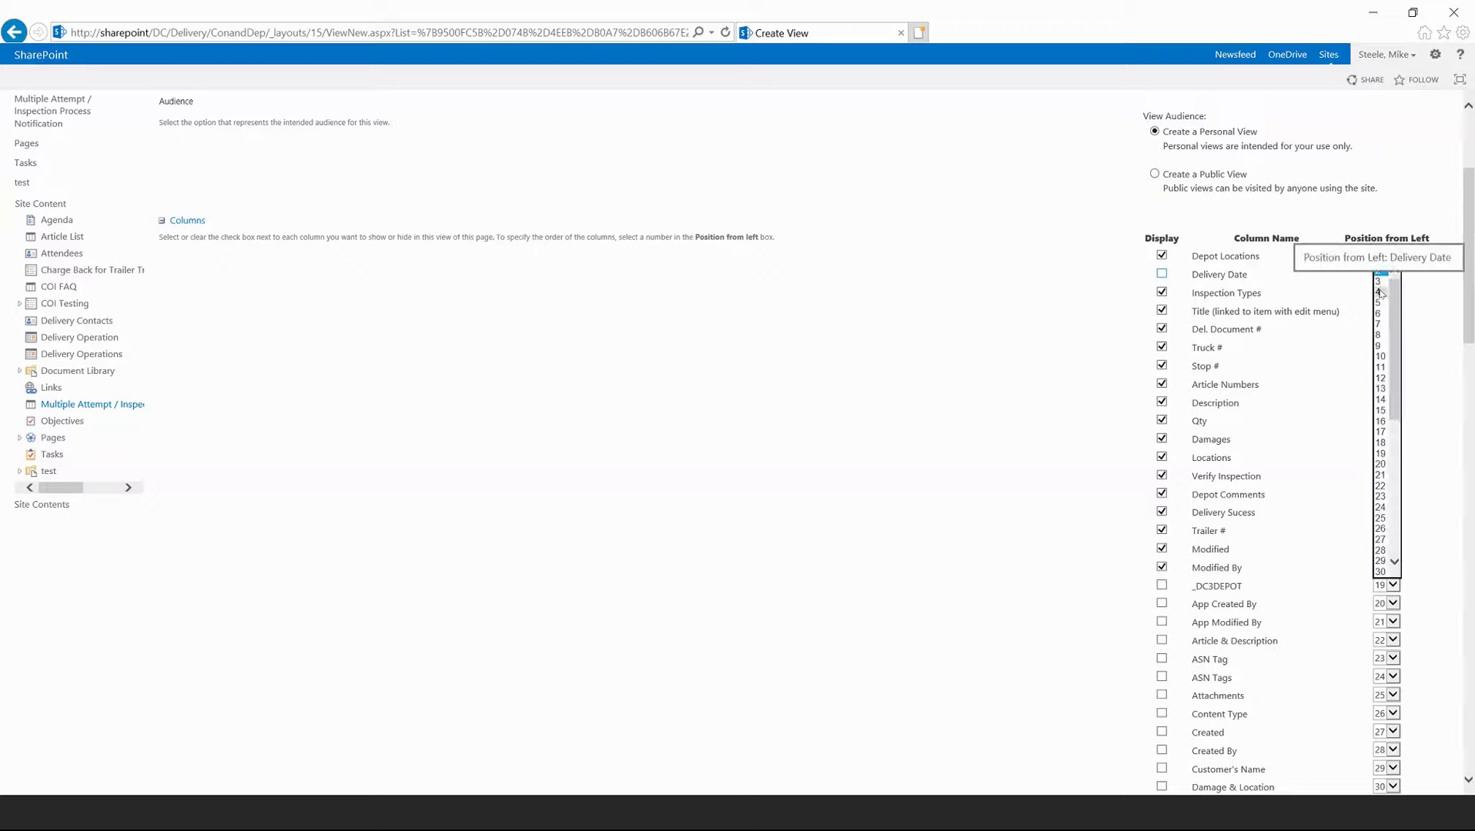
click(1379, 292)
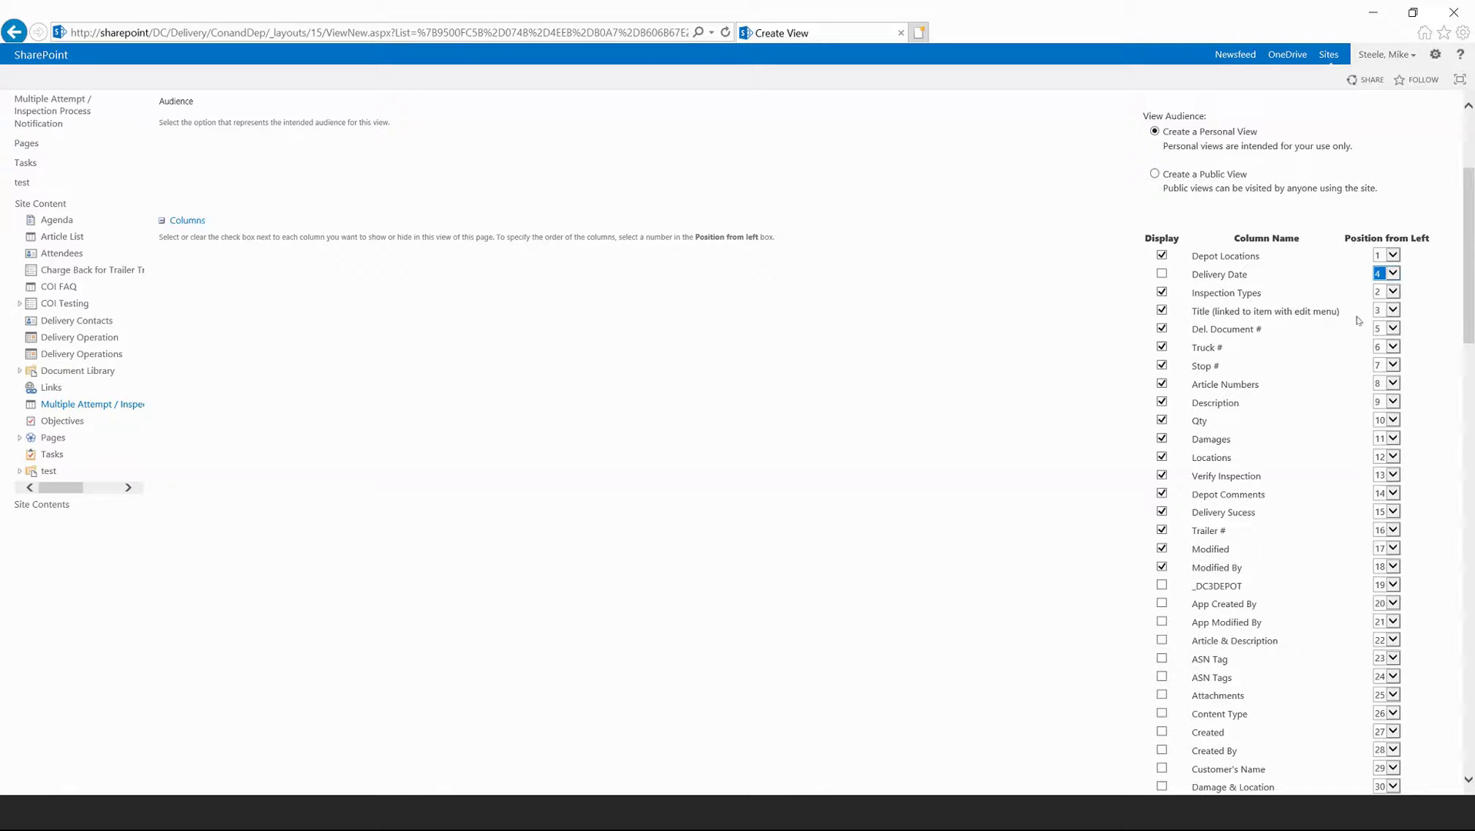
click(1394, 364)
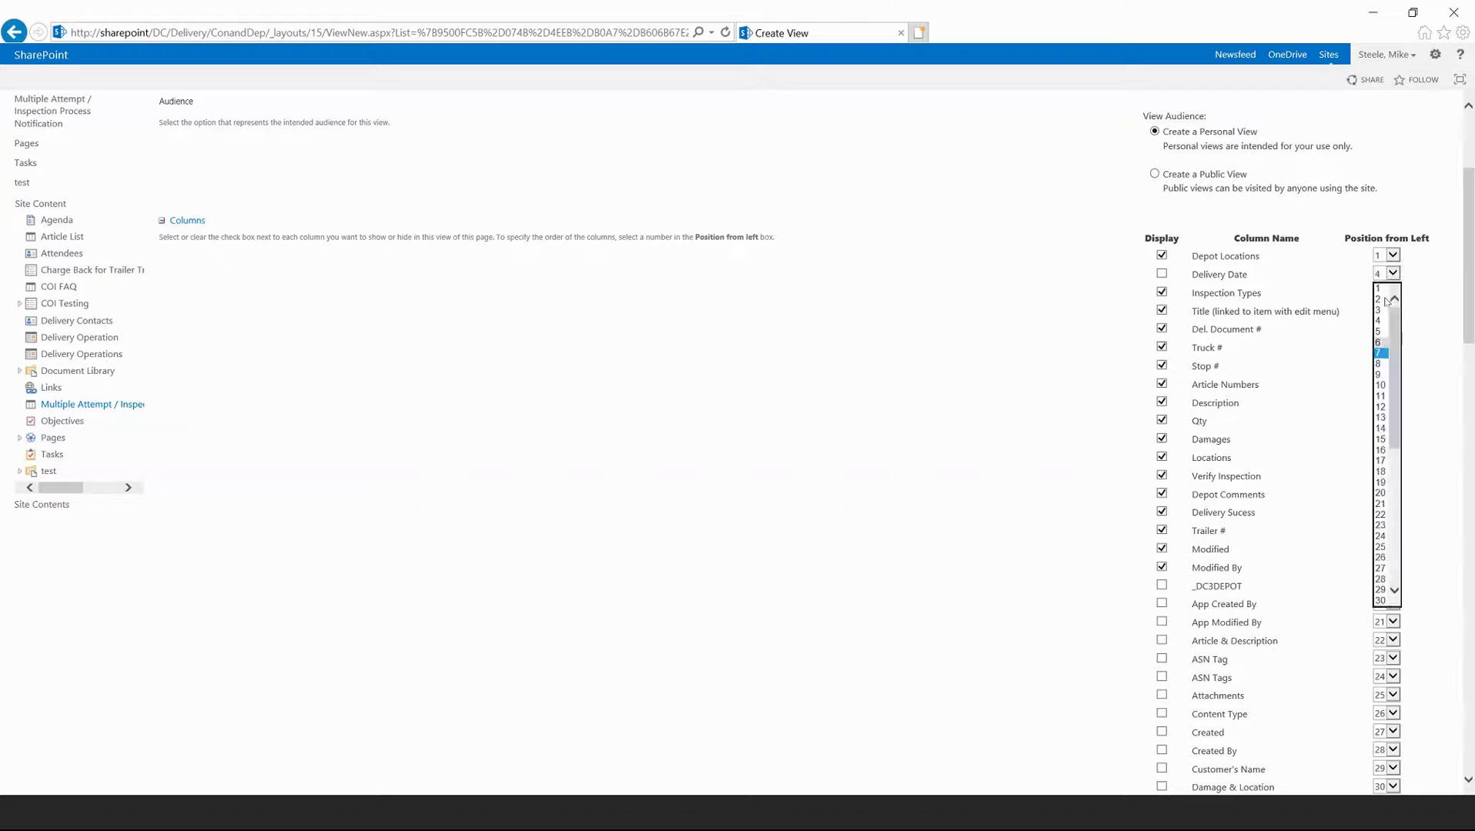
click(1423, 357)
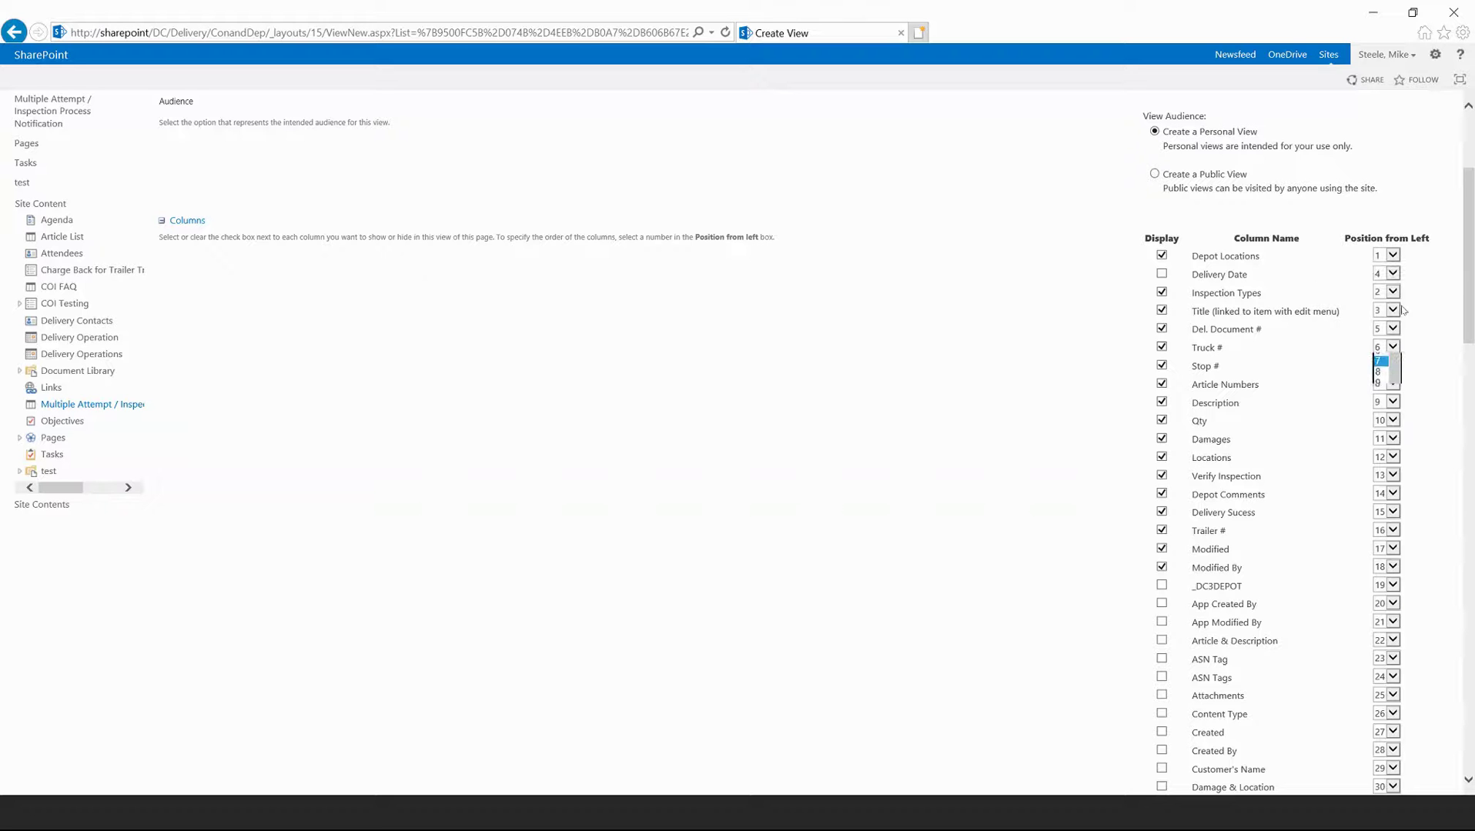
click(1392, 274)
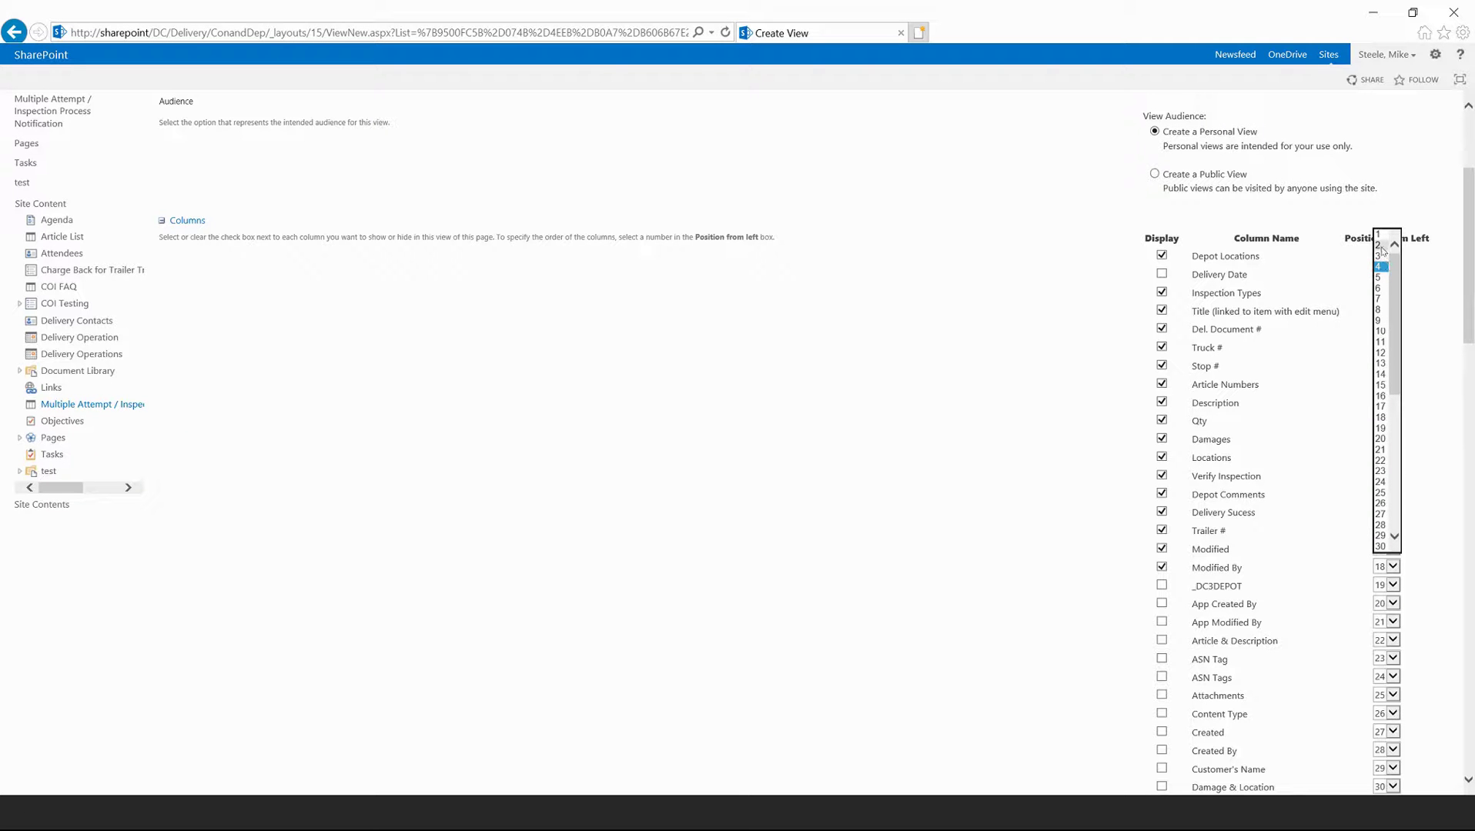
click(1381, 245)
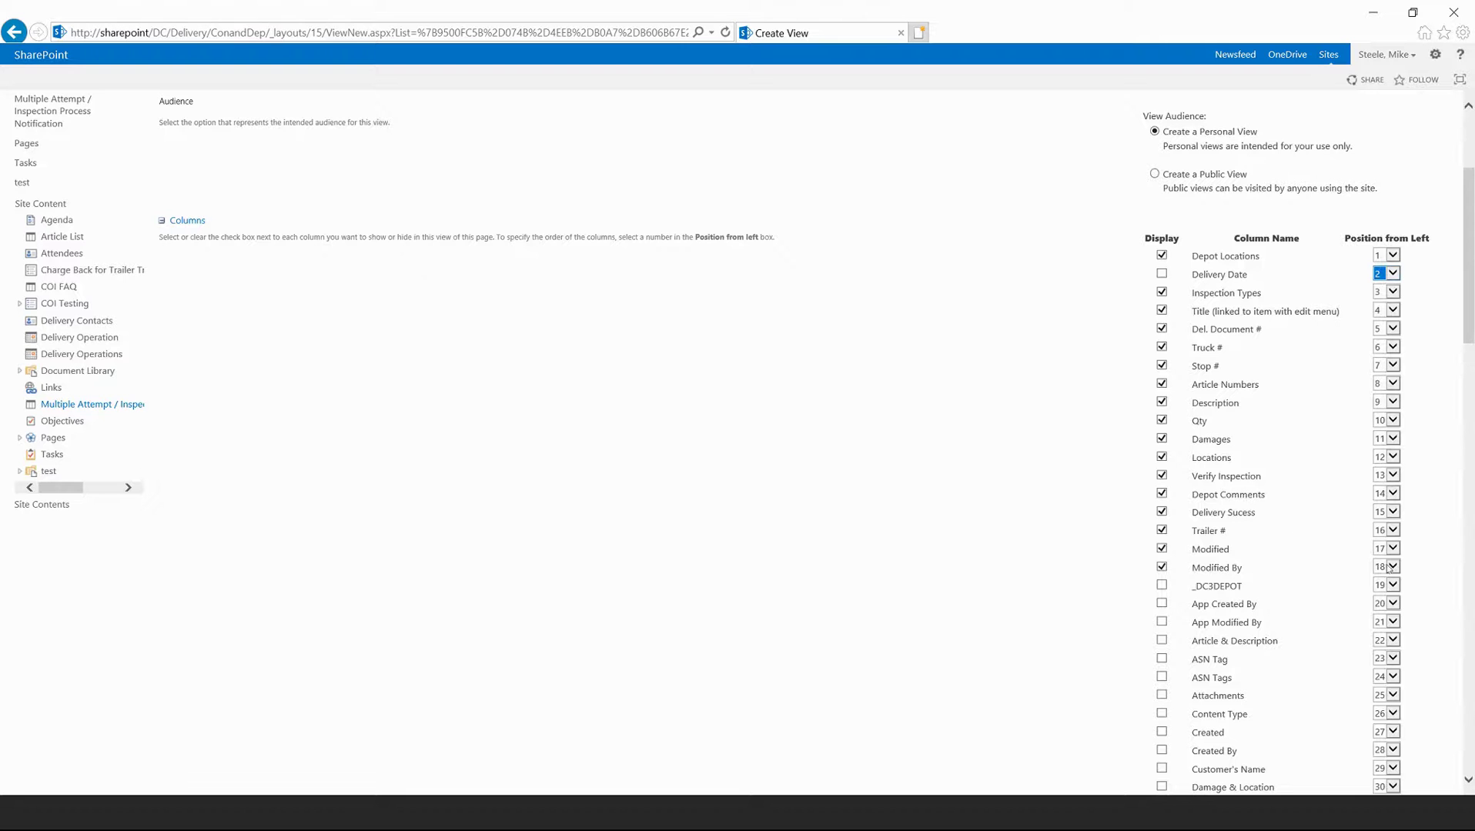
- Add the DOD column to the new view's displayed columns
scroll(1106, 270, down, 4)
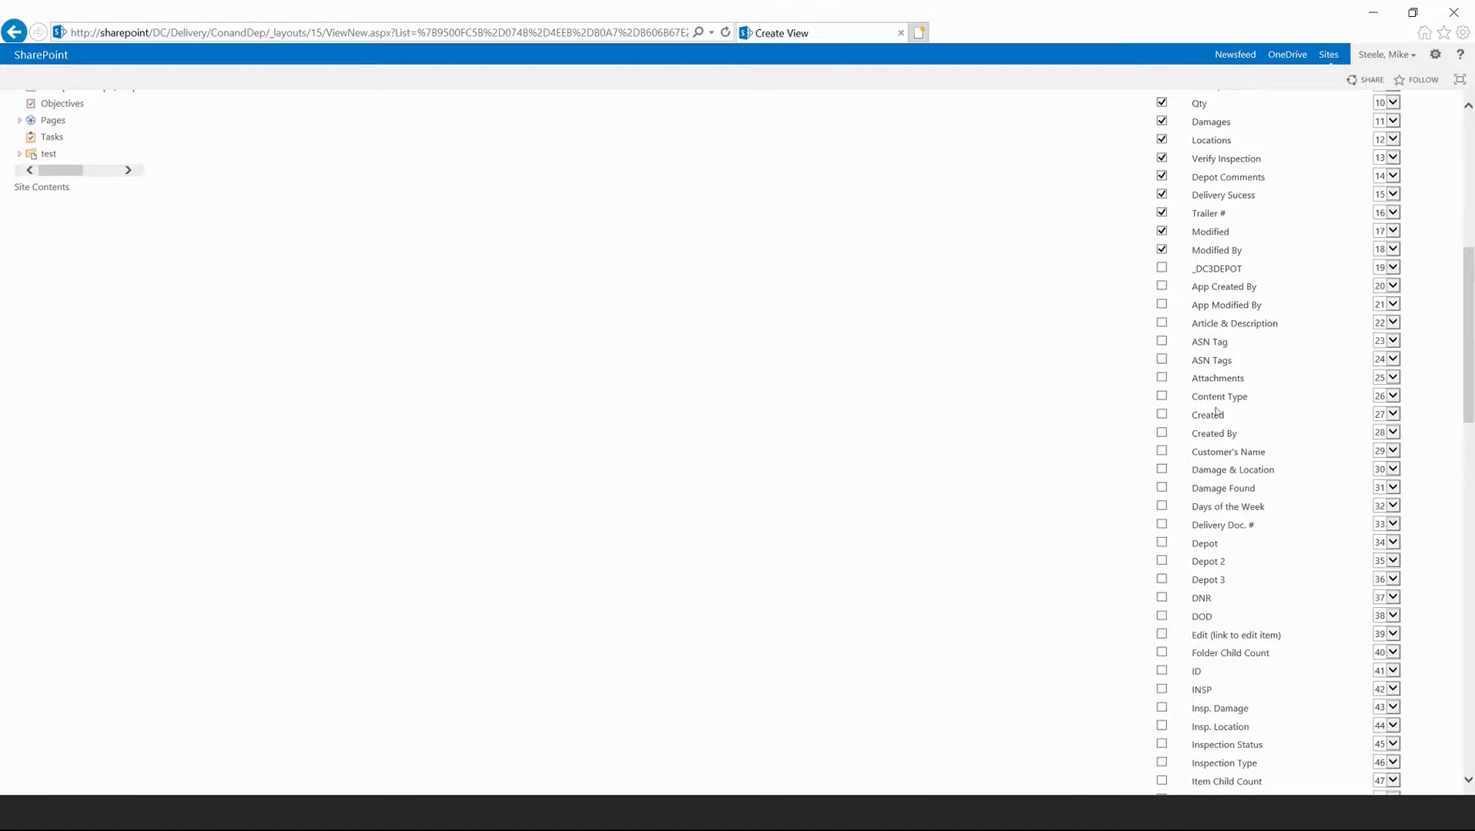
scroll(1207, 281, down, 1)
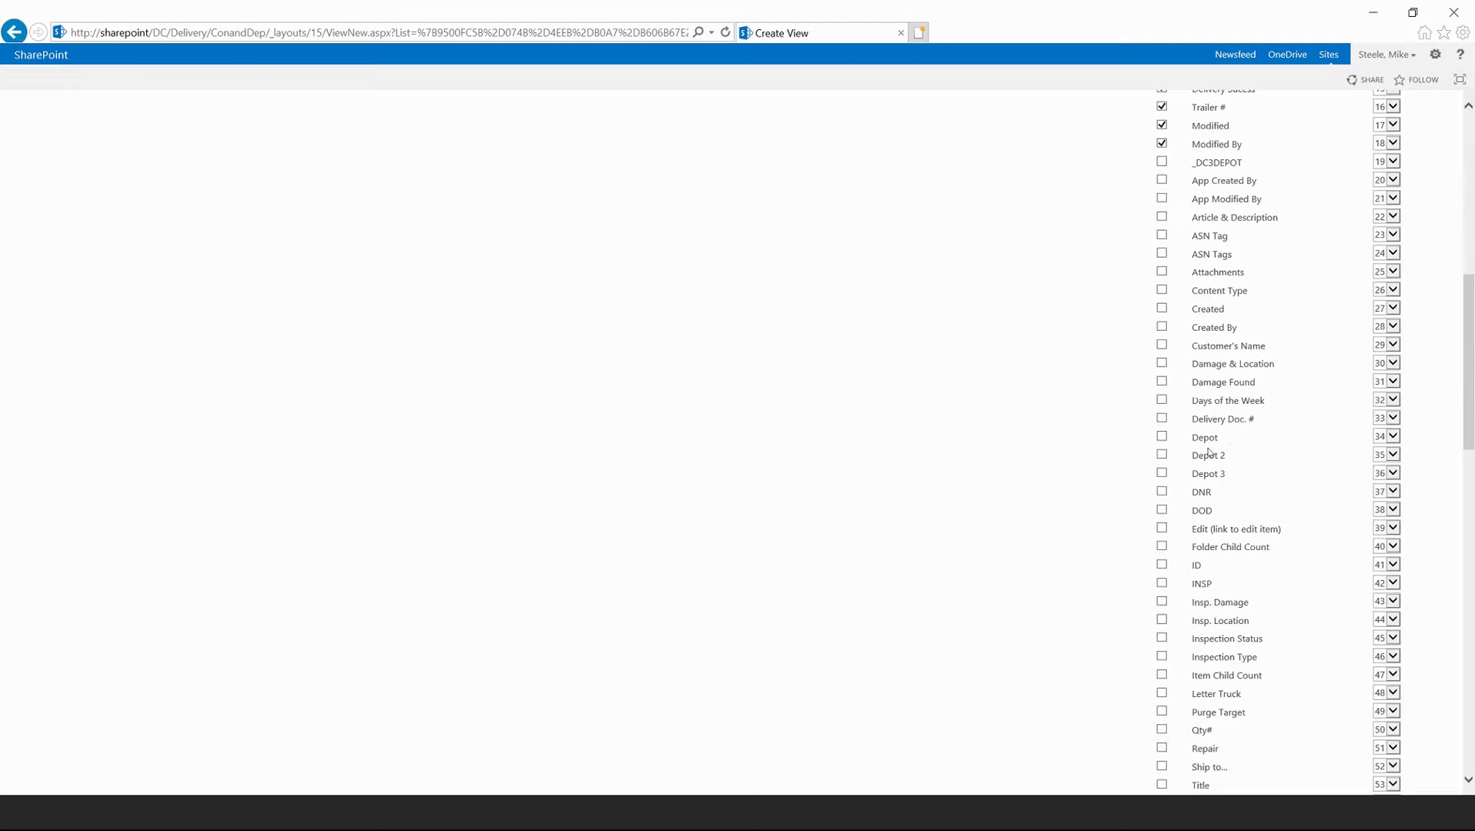
scroll(1210, 462, down, 1)
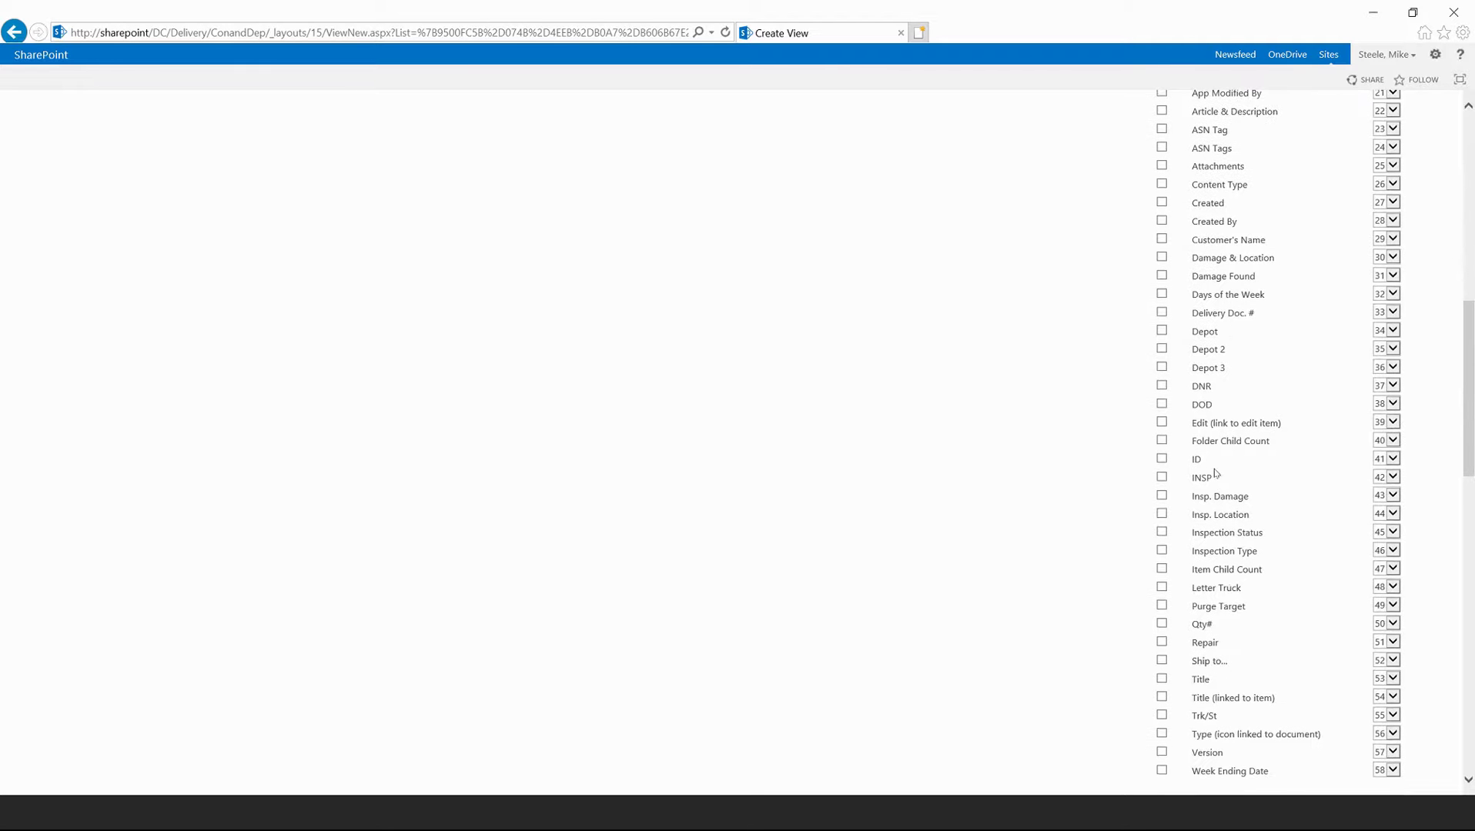
scroll(1215, 472, up, 4)
scroll(1229, 334, down, 2)
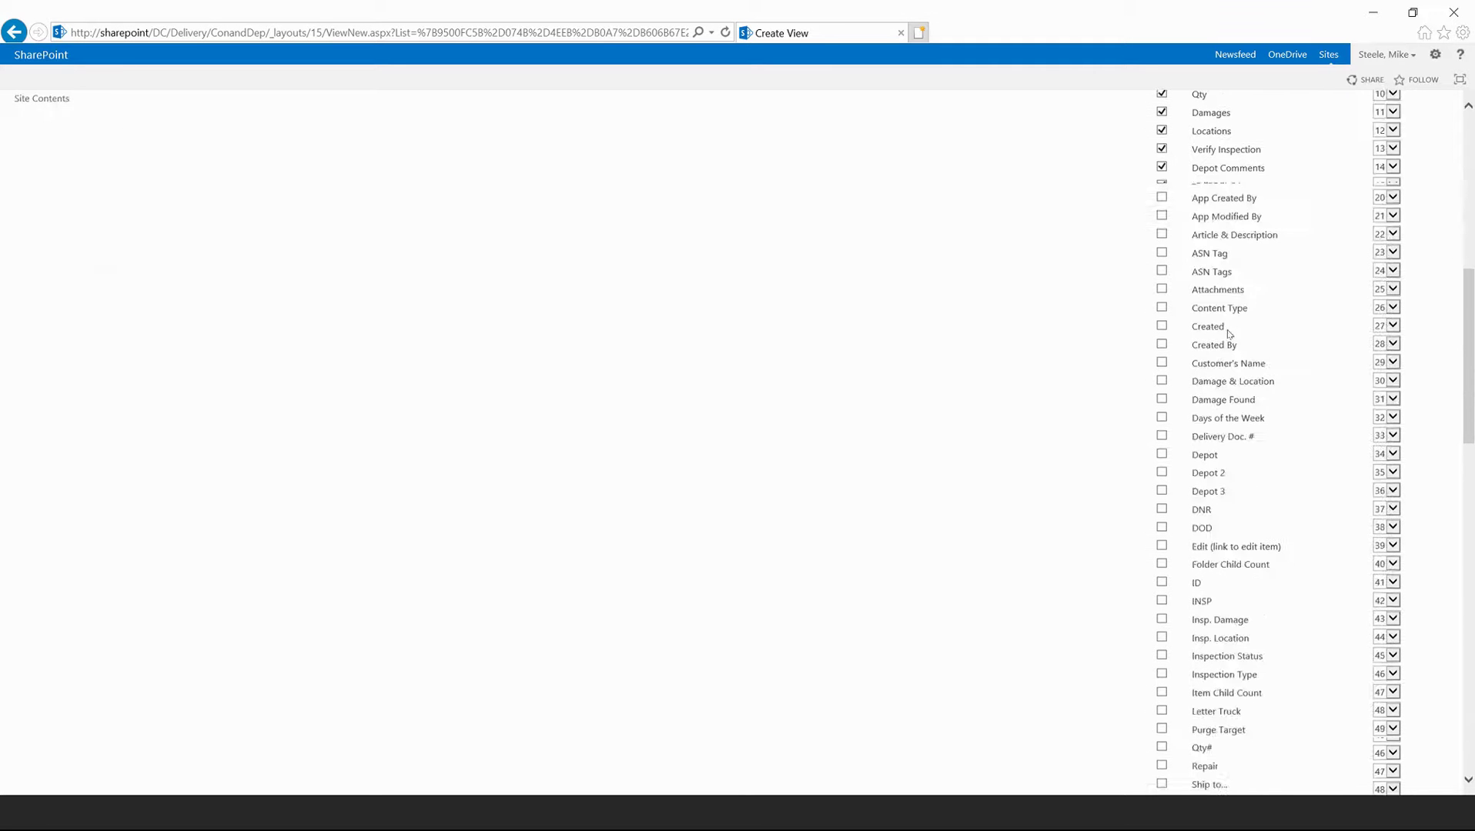
scroll(1229, 332, down, 3)
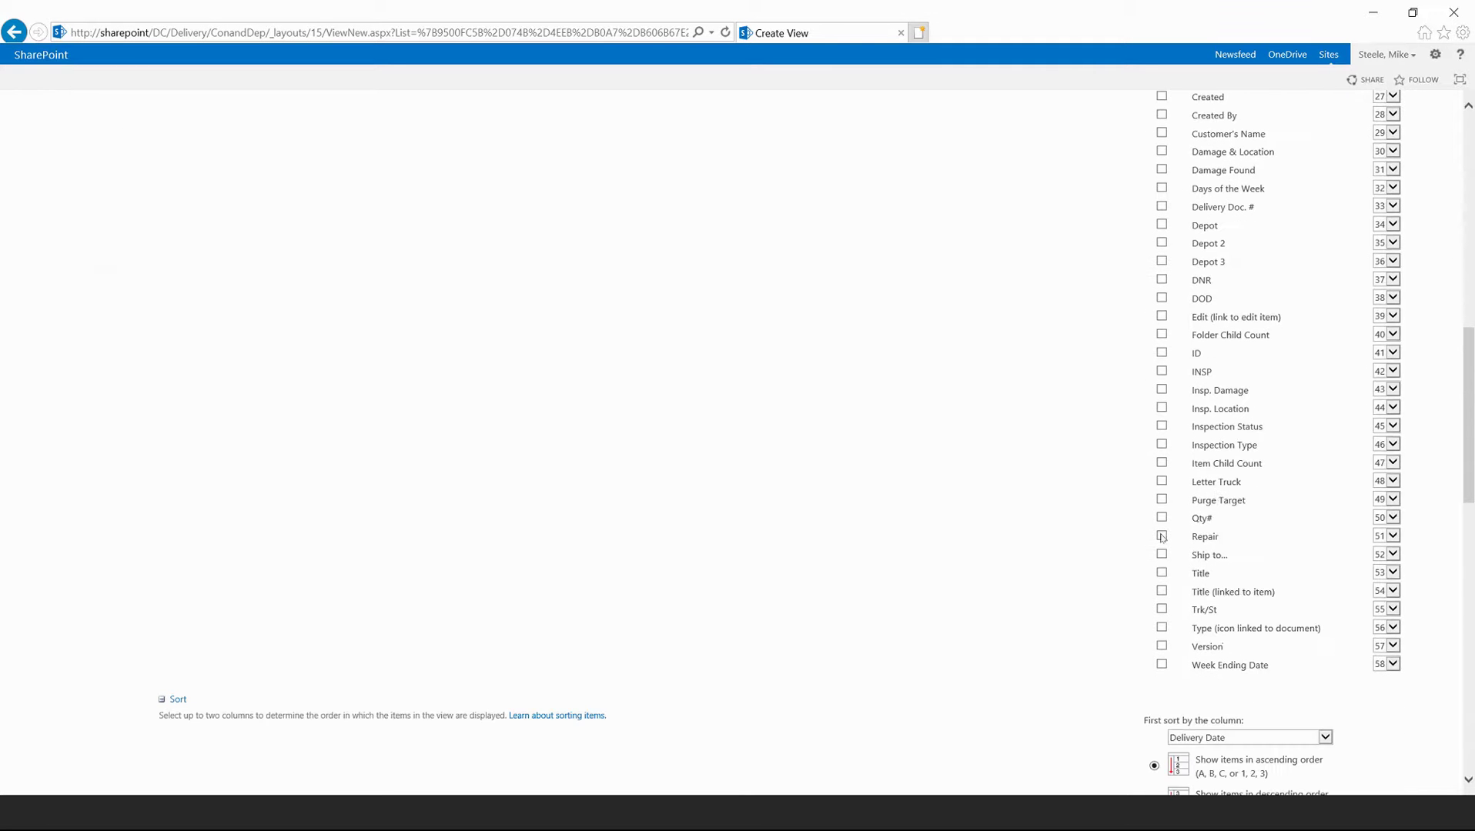
click(1162, 300)
scroll(1158, 304, up, 7)
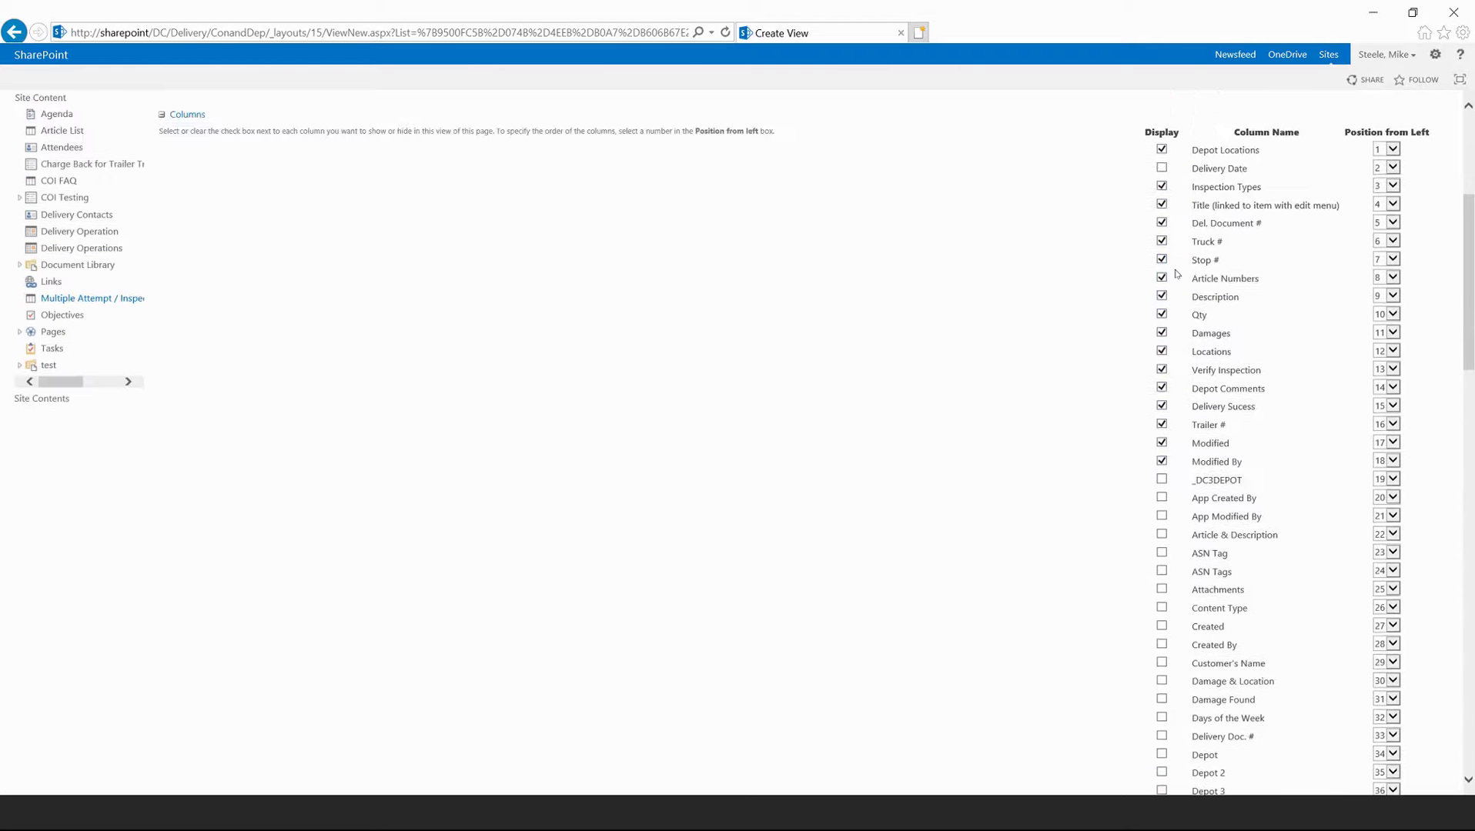
scroll(1158, 316, down, 5)
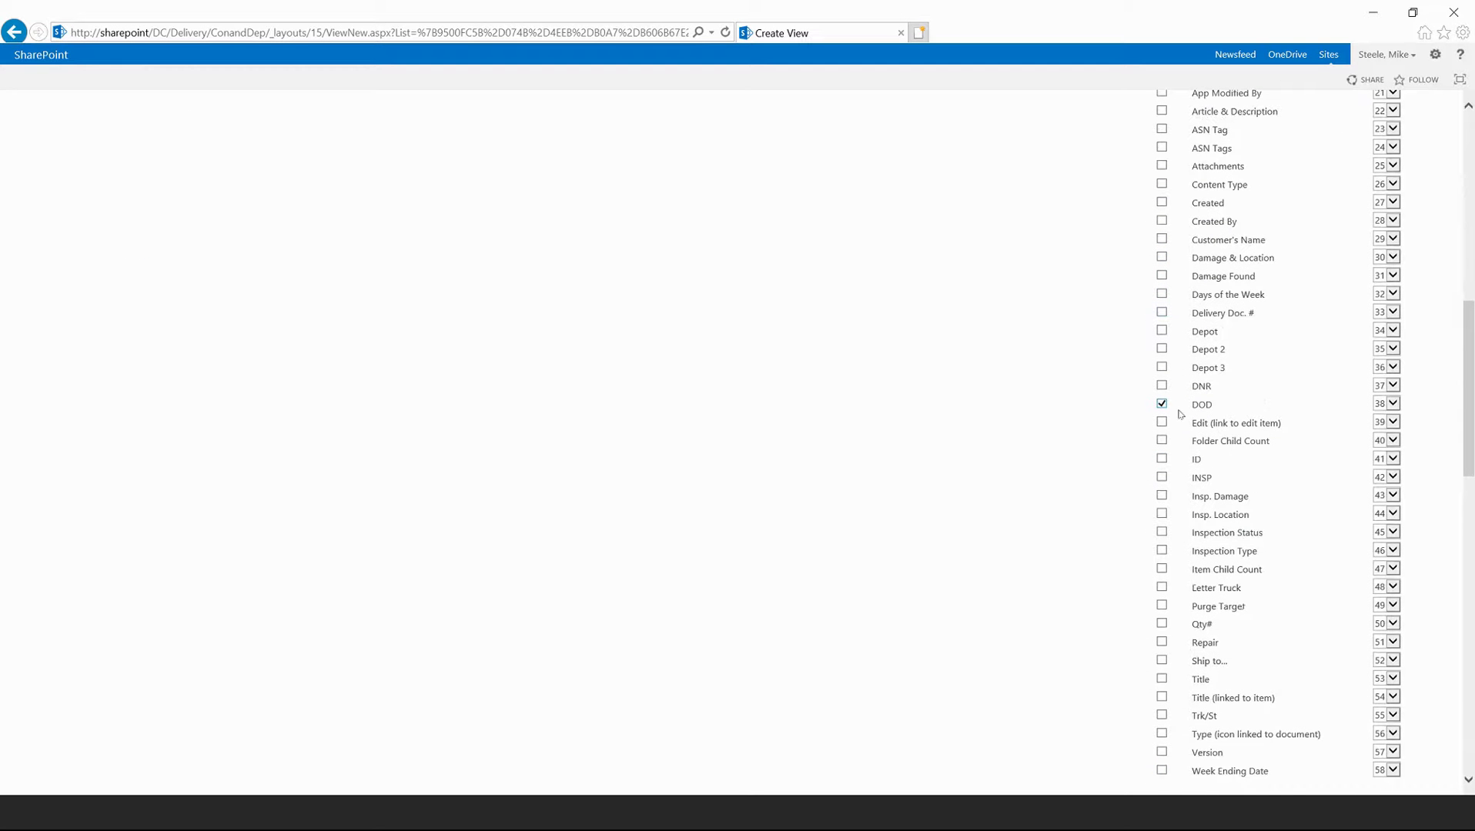
- Include the Delivery Date column again in the new view's displayed columns
scroll(1110, 421, up, 9)
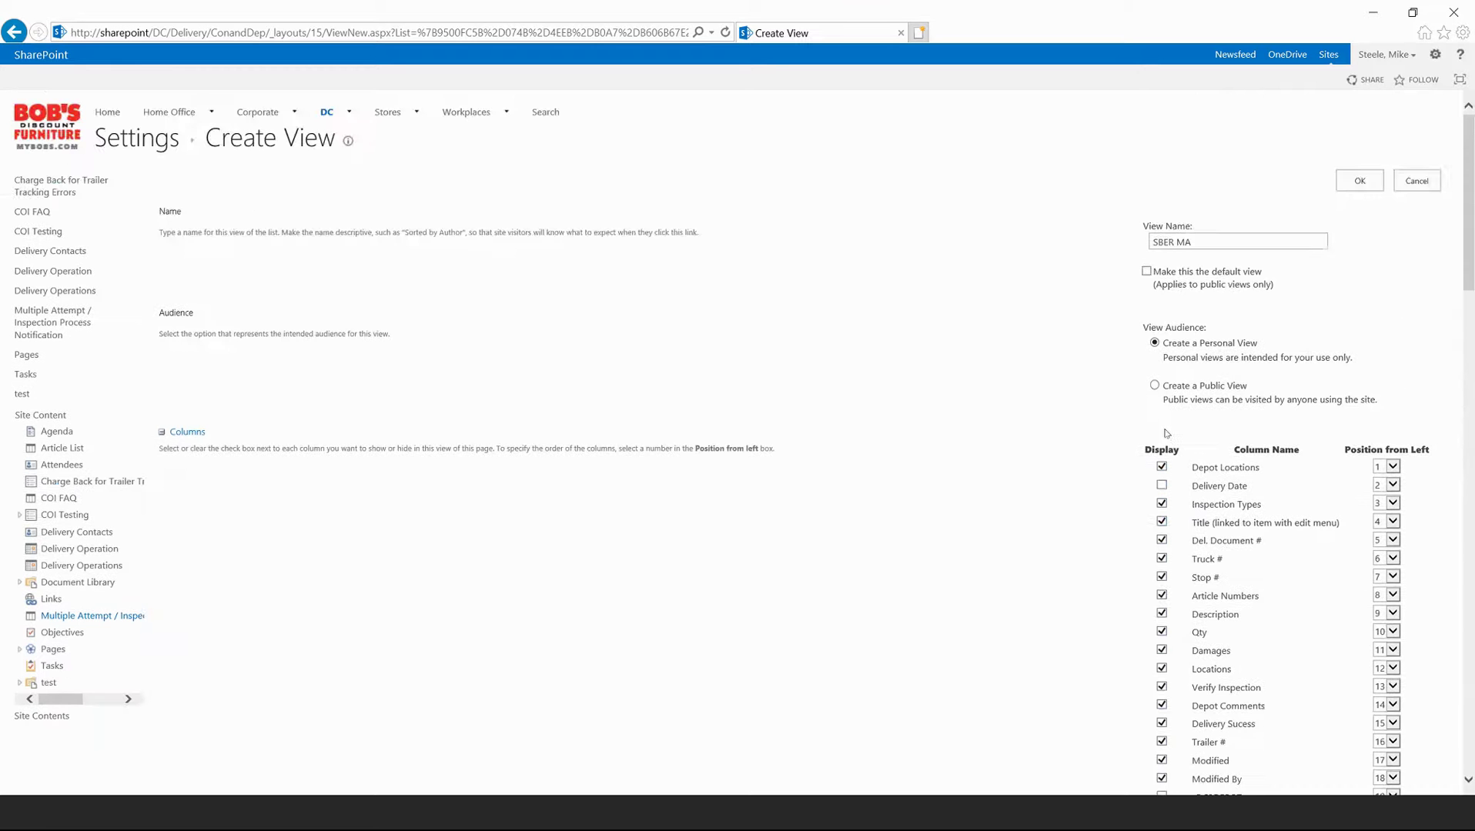
scroll(1165, 434, down, 1)
click(1162, 380)
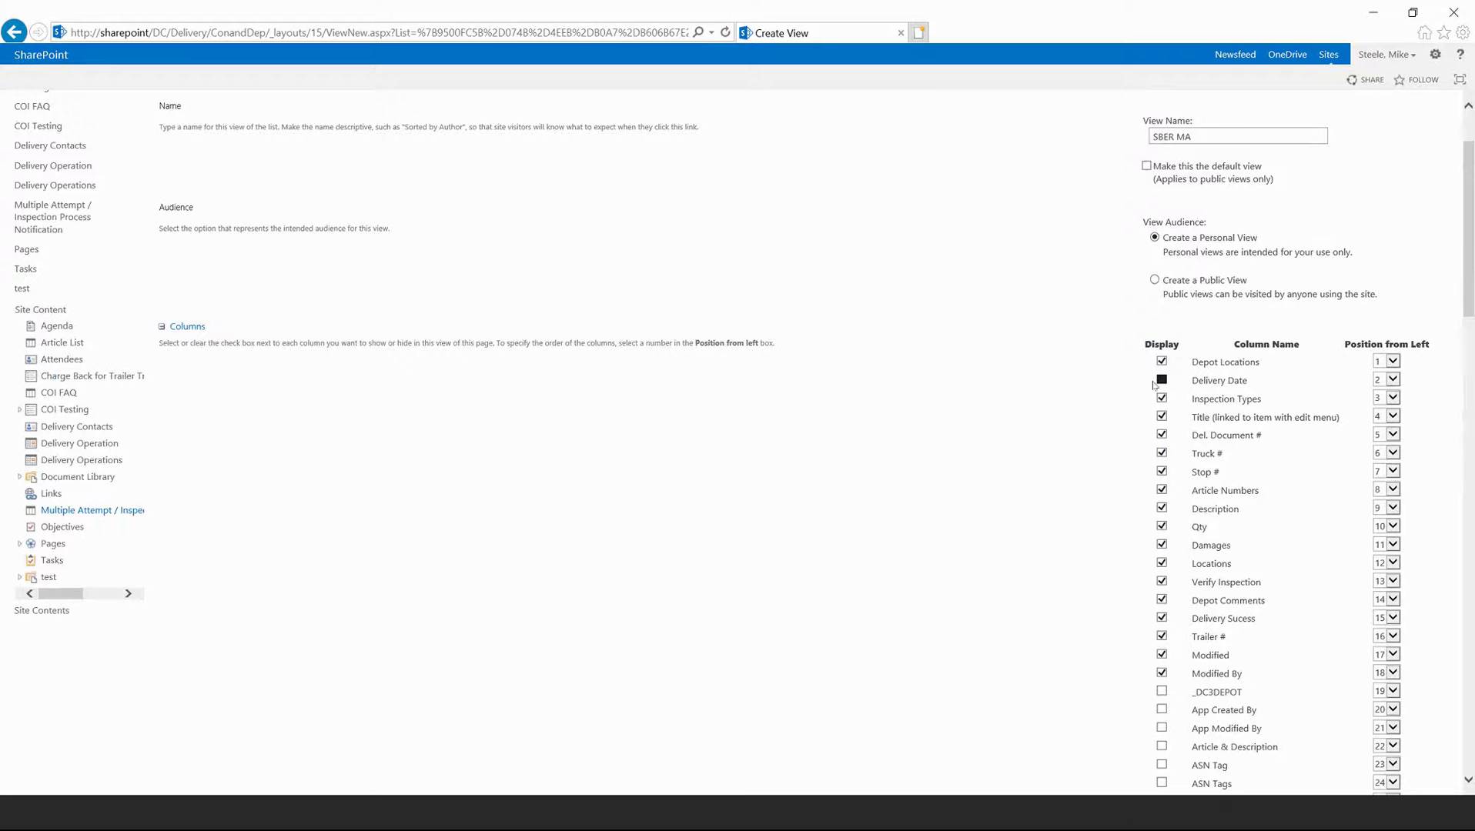
scroll(1109, 383, down, 5)
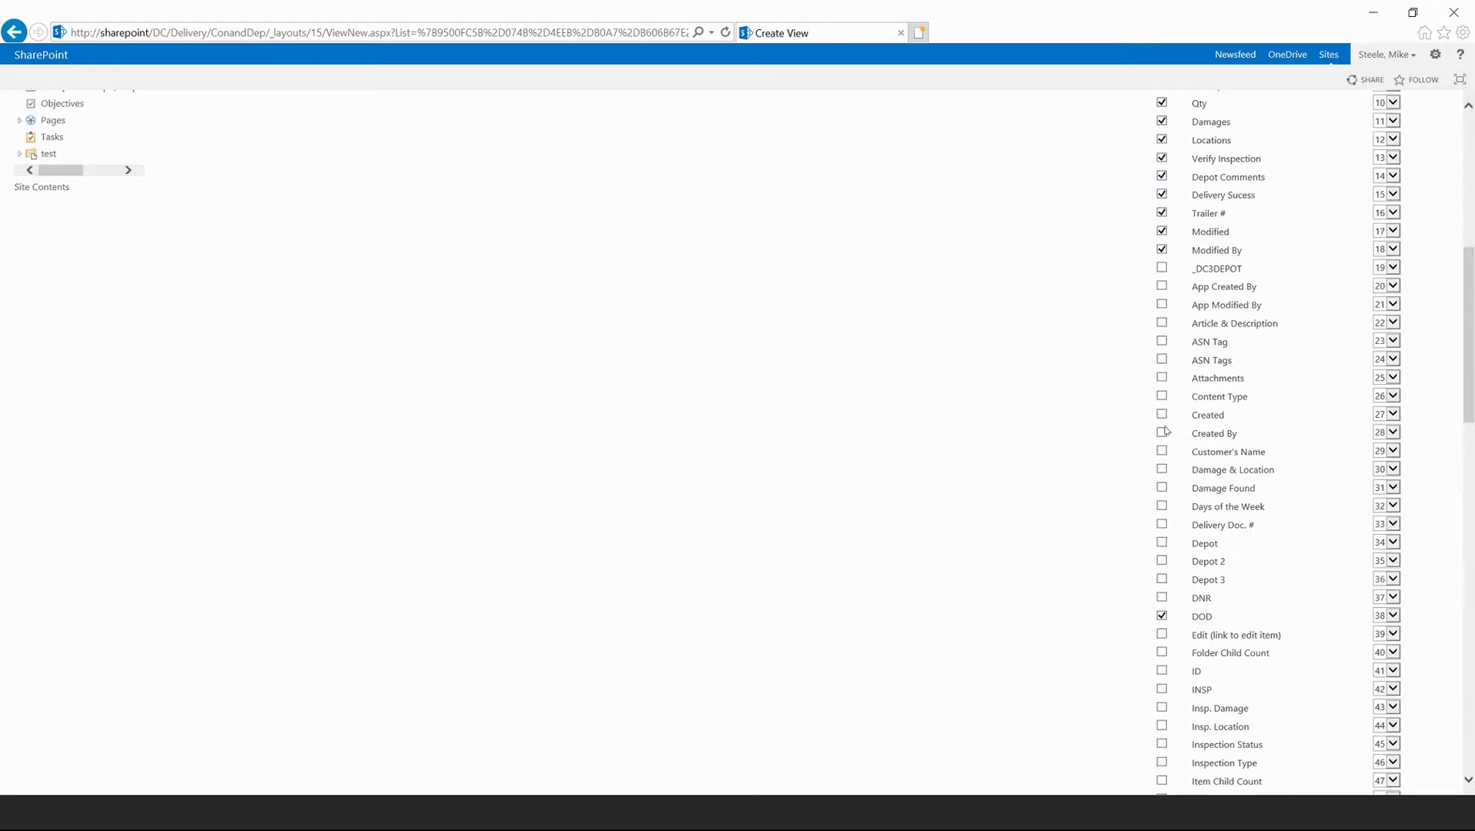
scroll(1165, 431, up, 5)
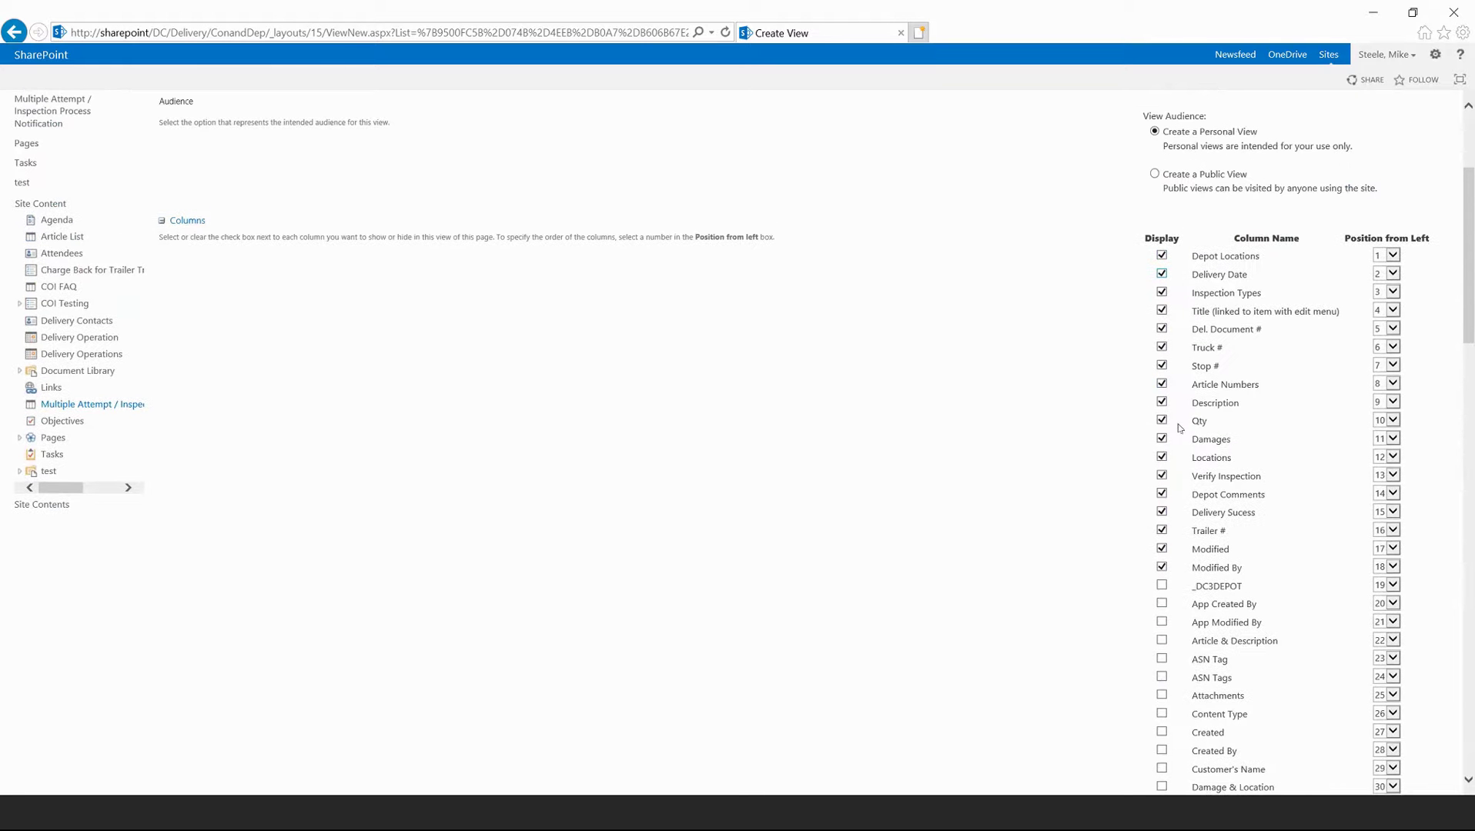
scroll(1179, 428, down, 6)
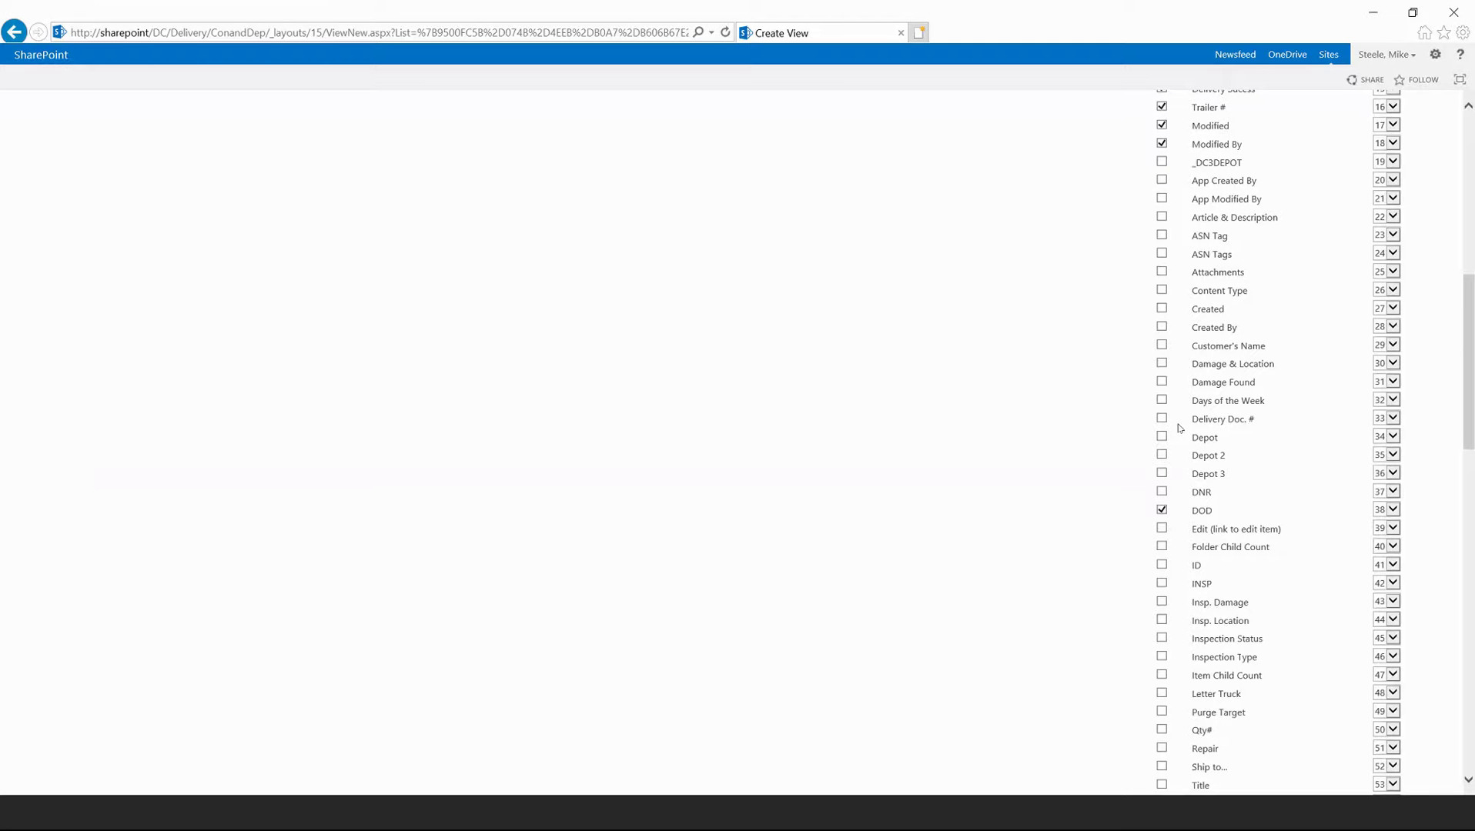
scroll(1178, 427, up, 3)
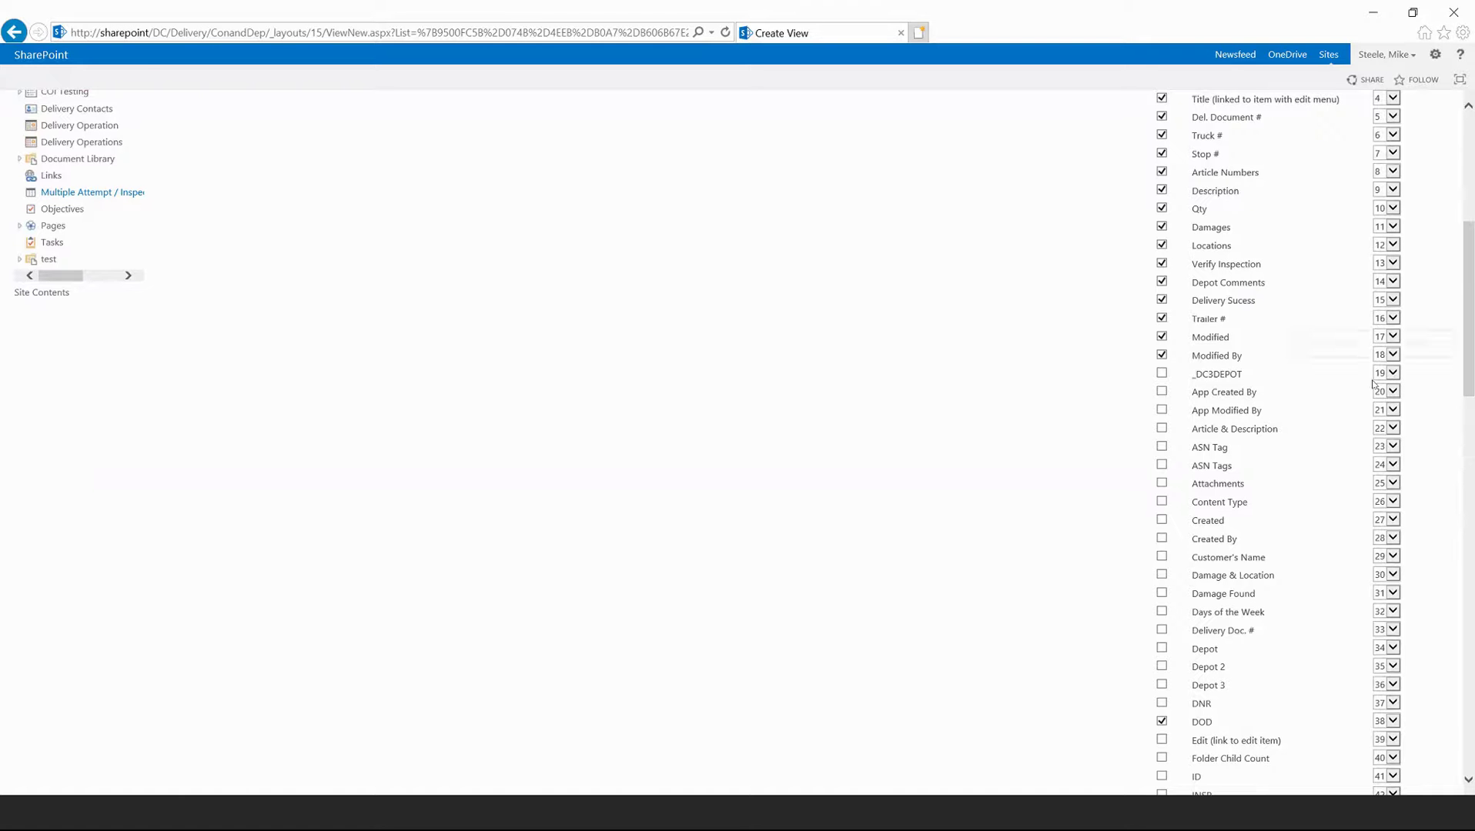
- Set the view's first sort, by Delivery Date, to ascending order
scroll(1373, 385, down, 7)
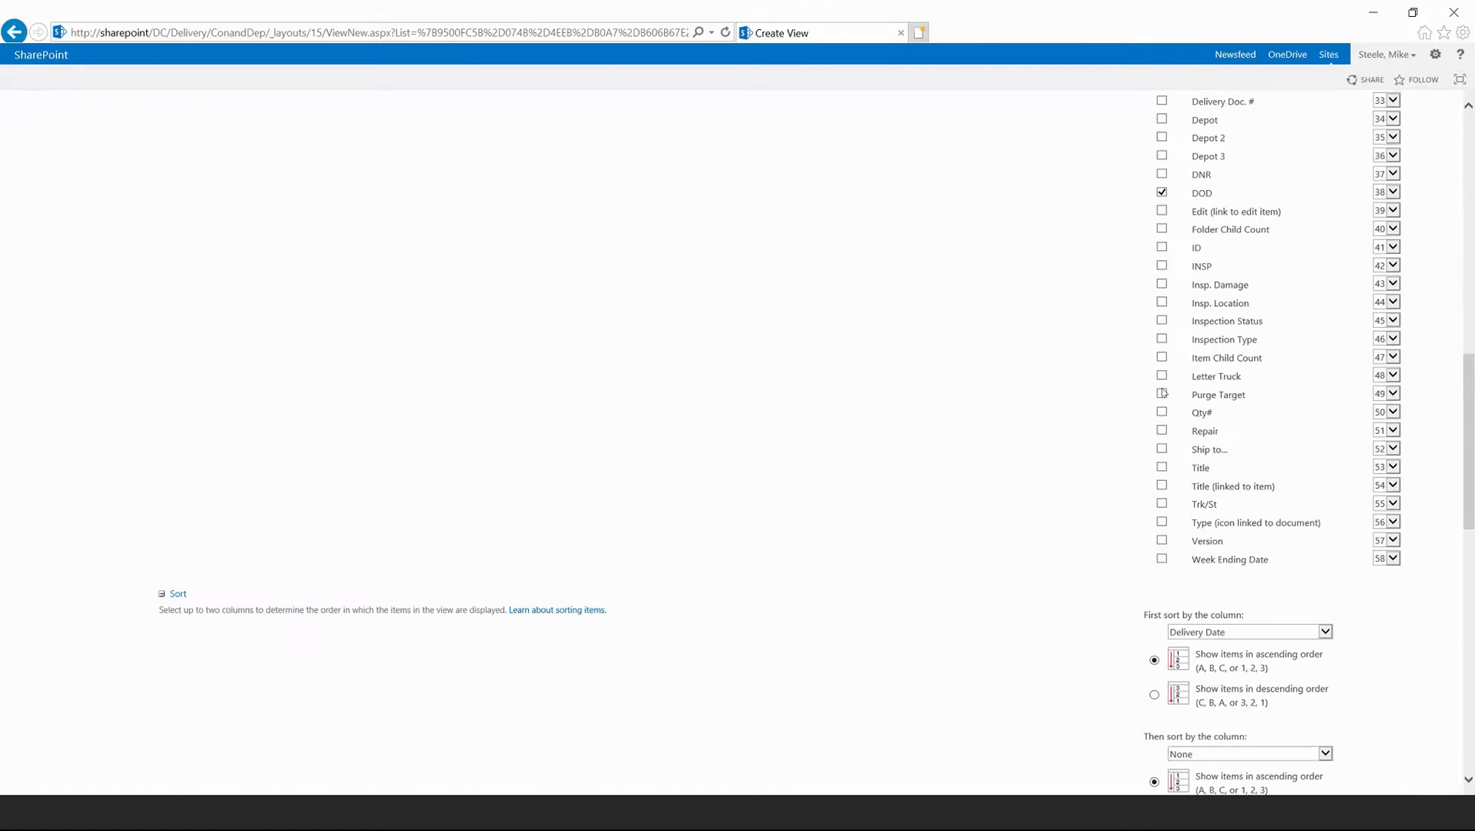
scroll(485, 481, down, 2)
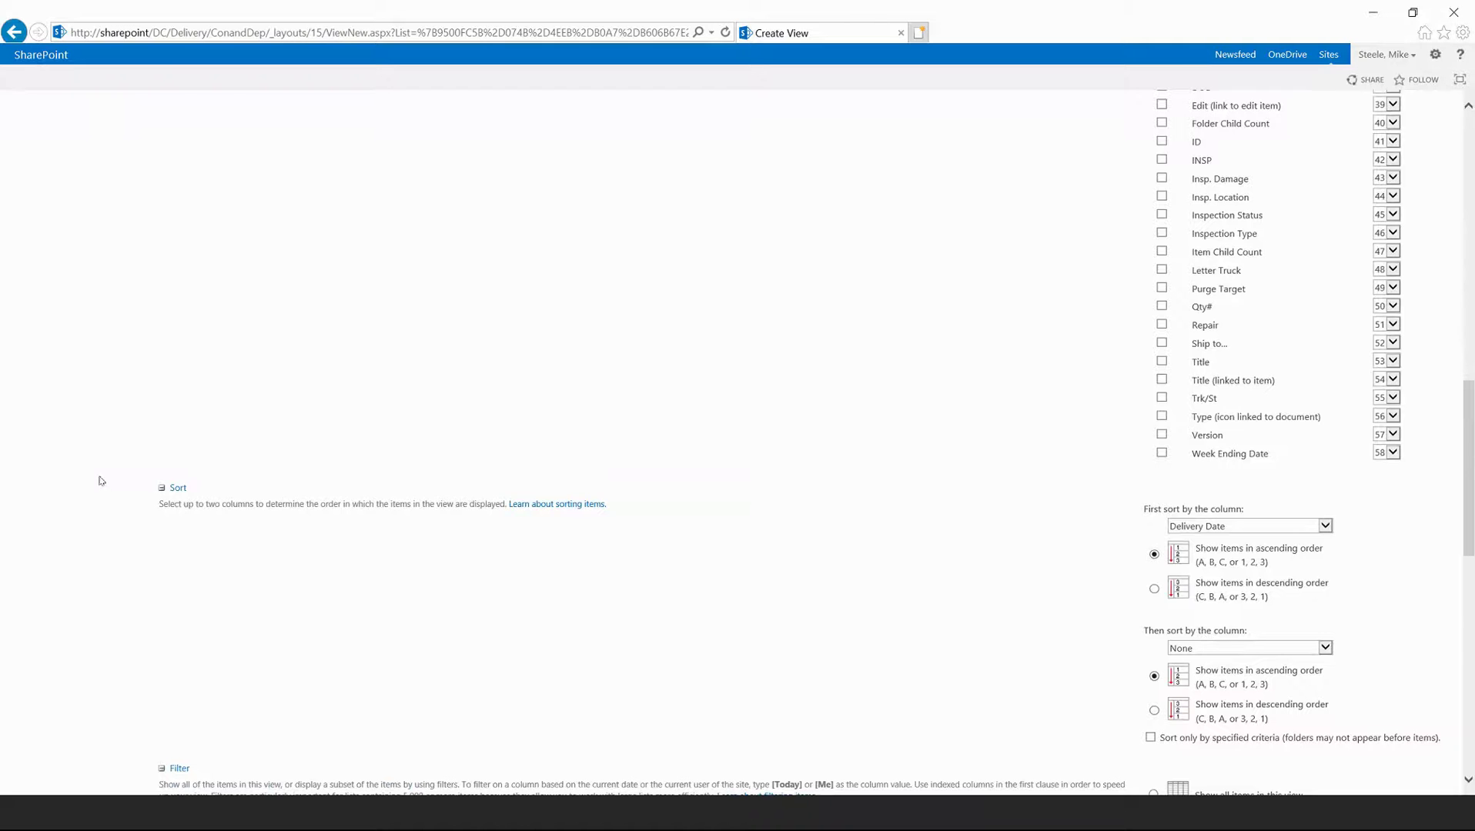
drag(131, 490, 145, 605)
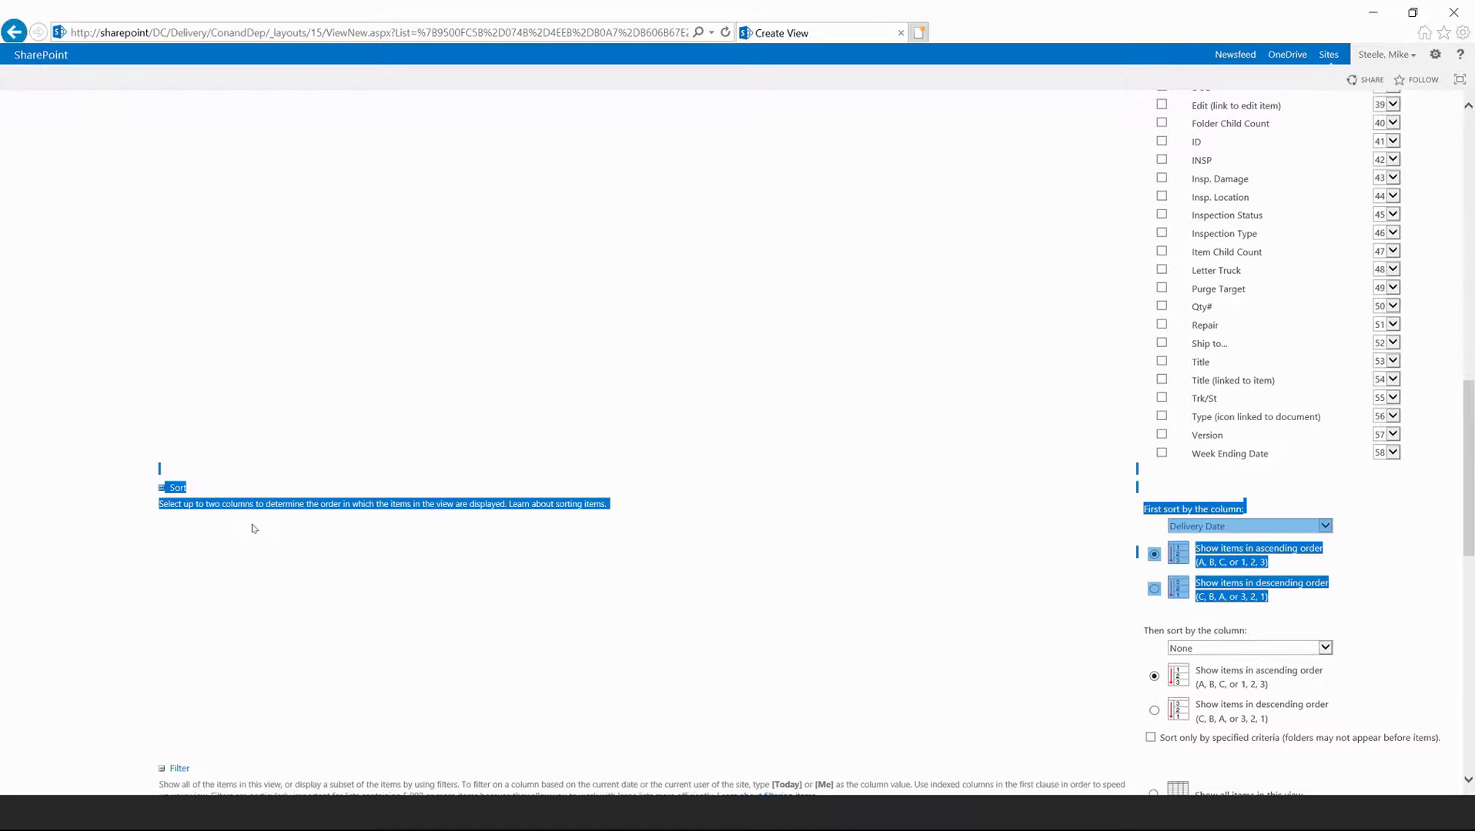
click(614, 483)
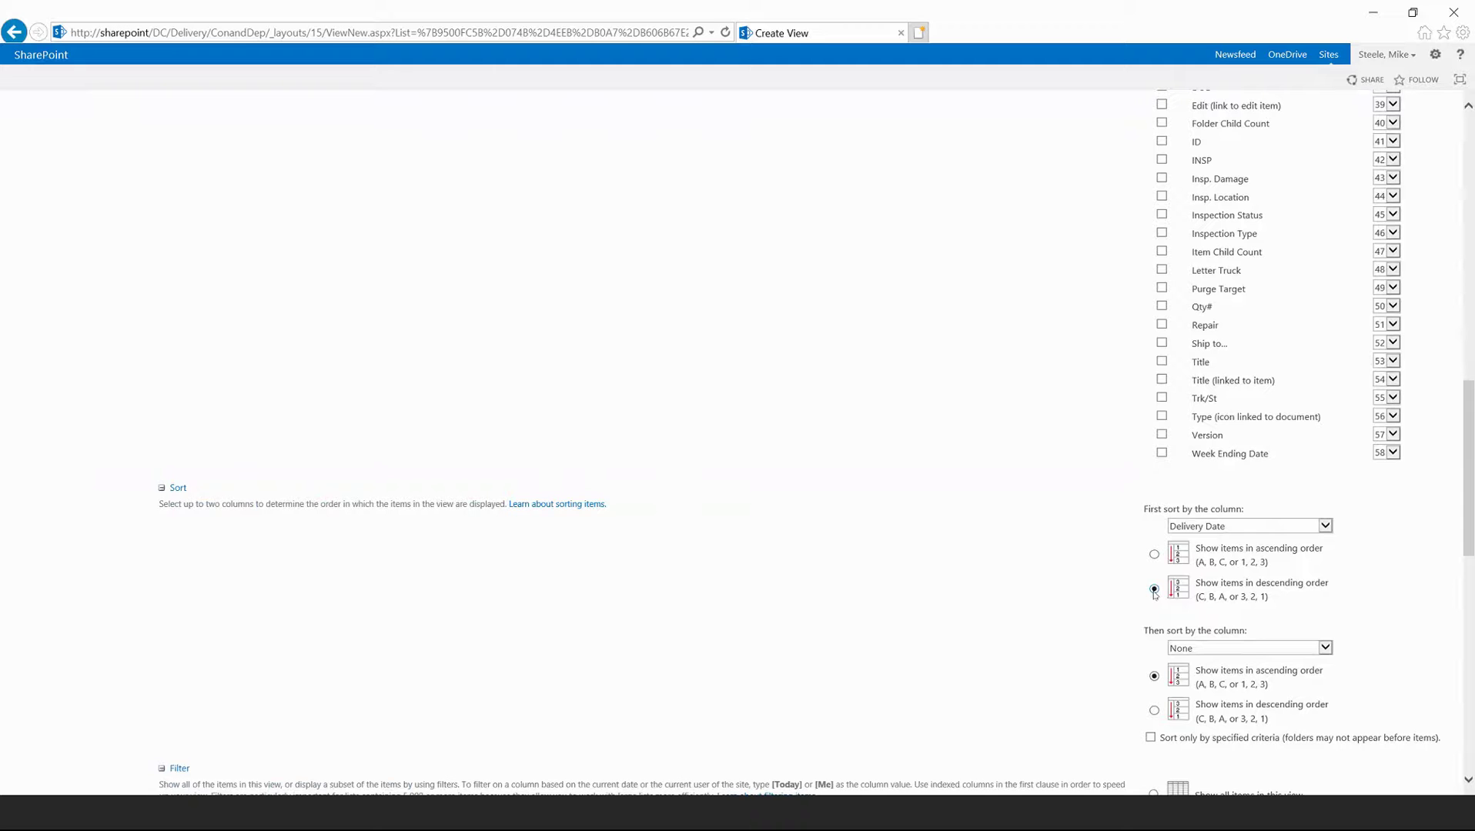
click(1154, 555)
- Set Truck # as the second sort column of the view
scroll(1121, 514, down, 3)
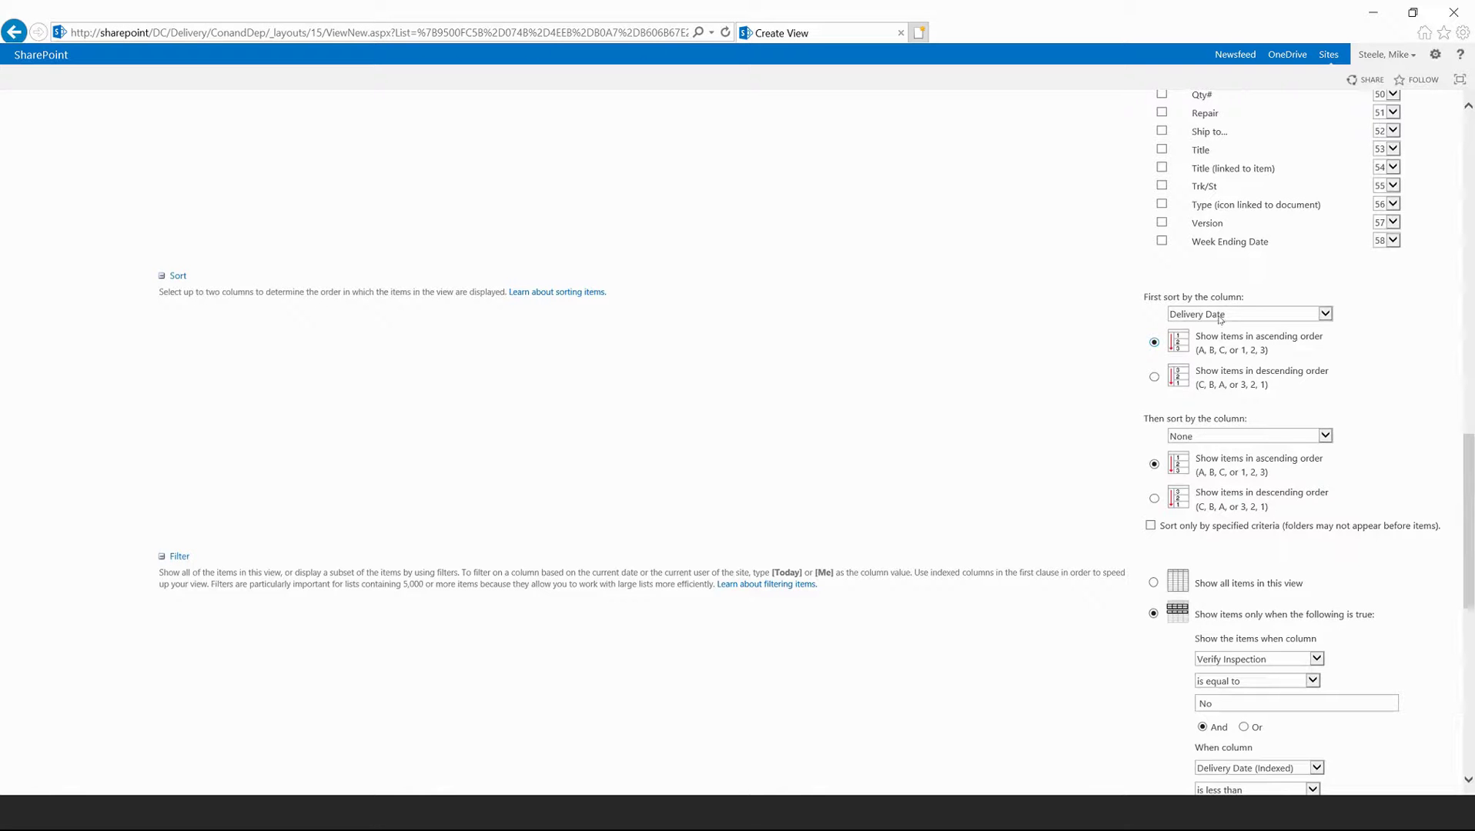
click(1324, 438)
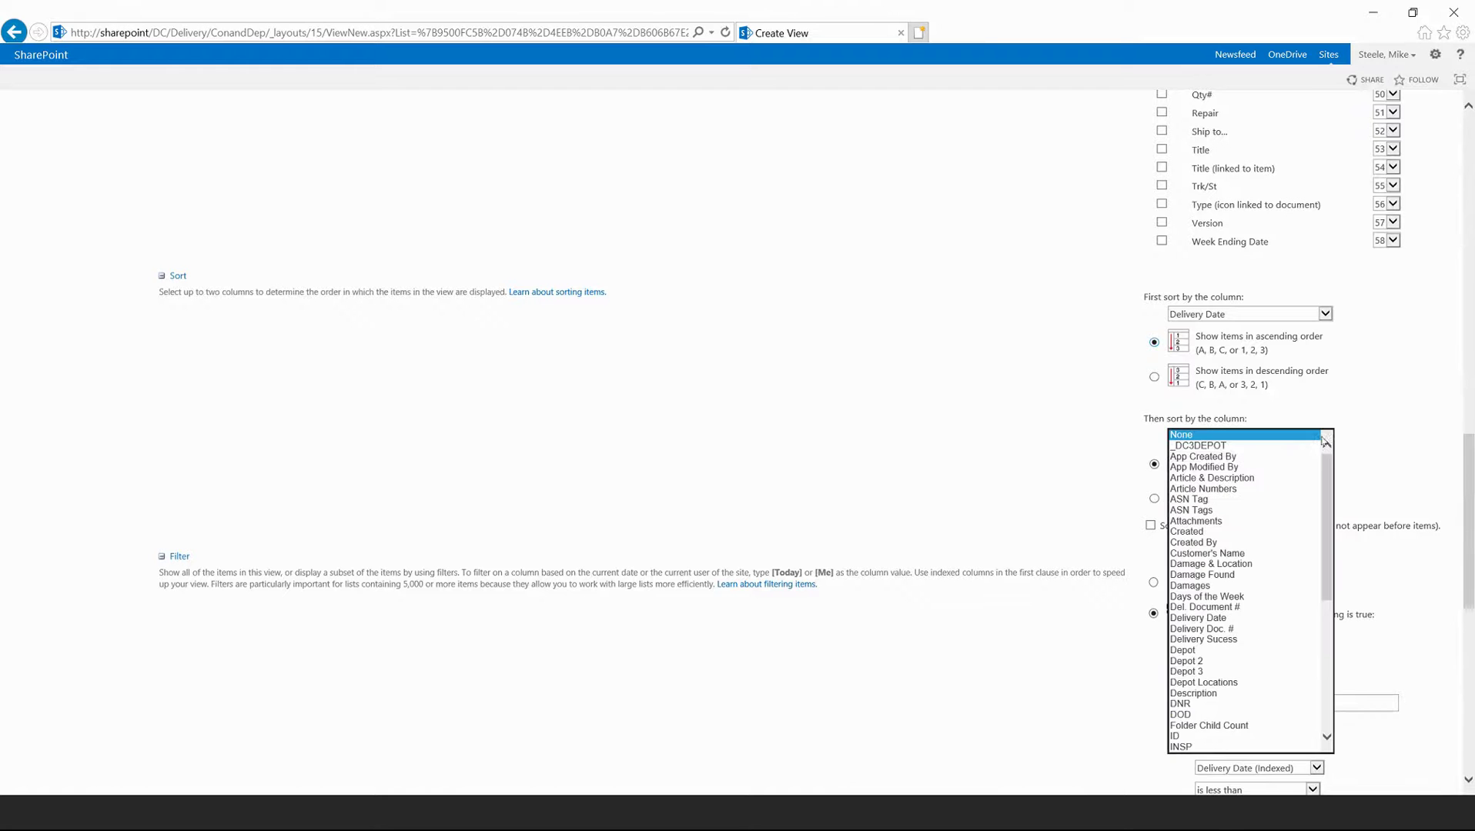
scroll(1271, 619, down, 8)
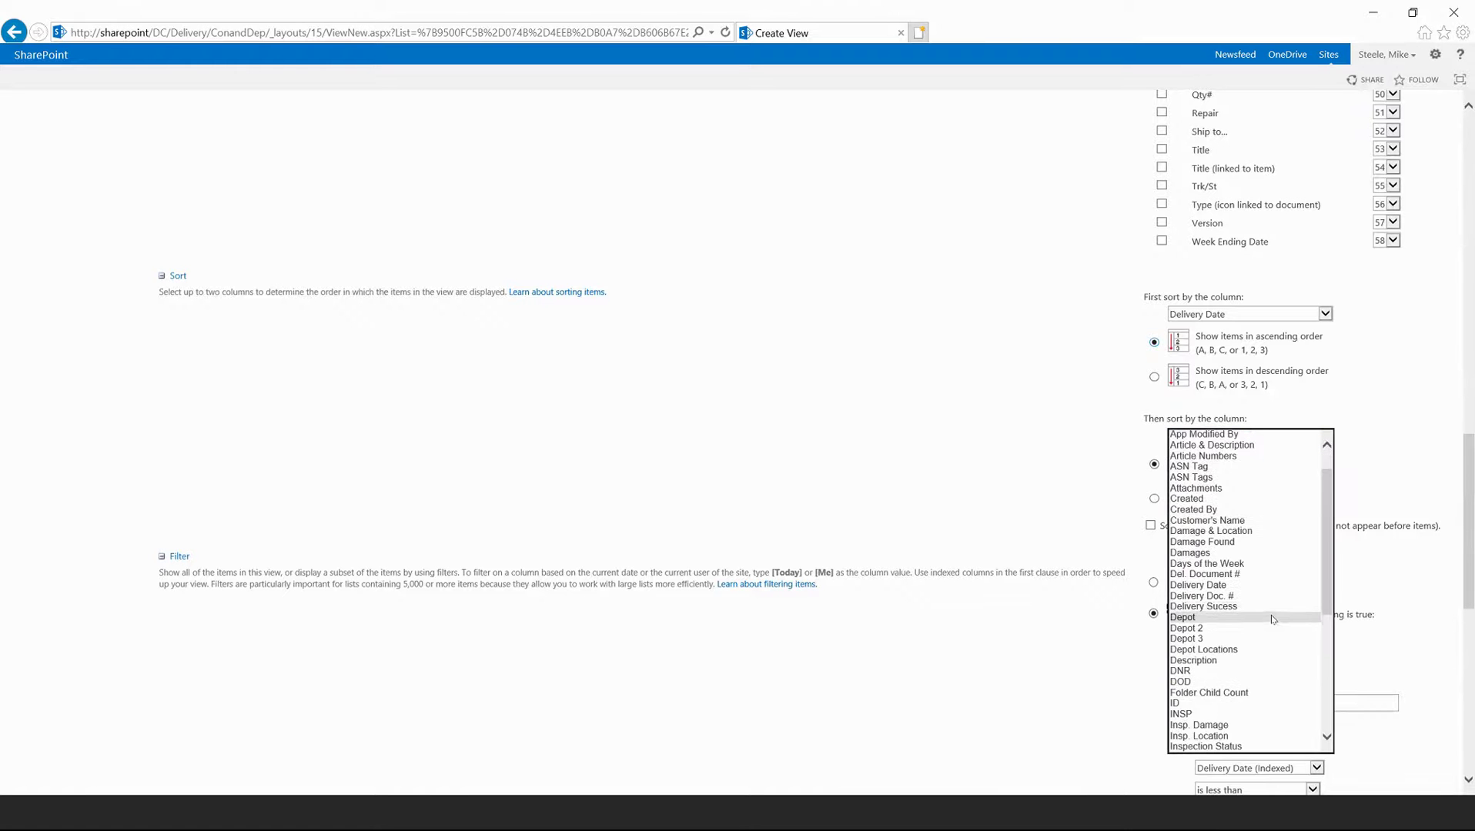
scroll(1271, 619, down, 5)
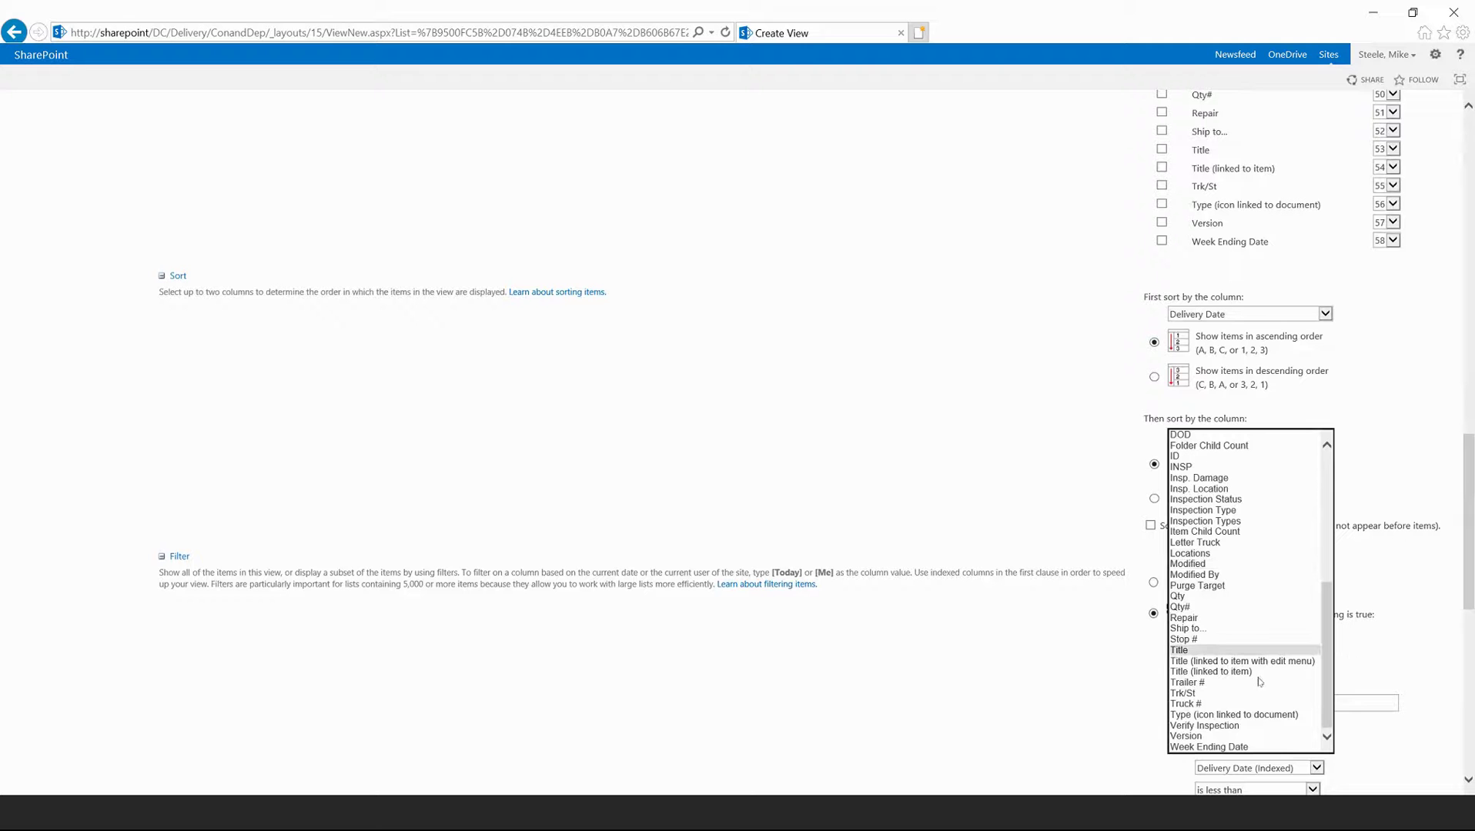
click(1198, 706)
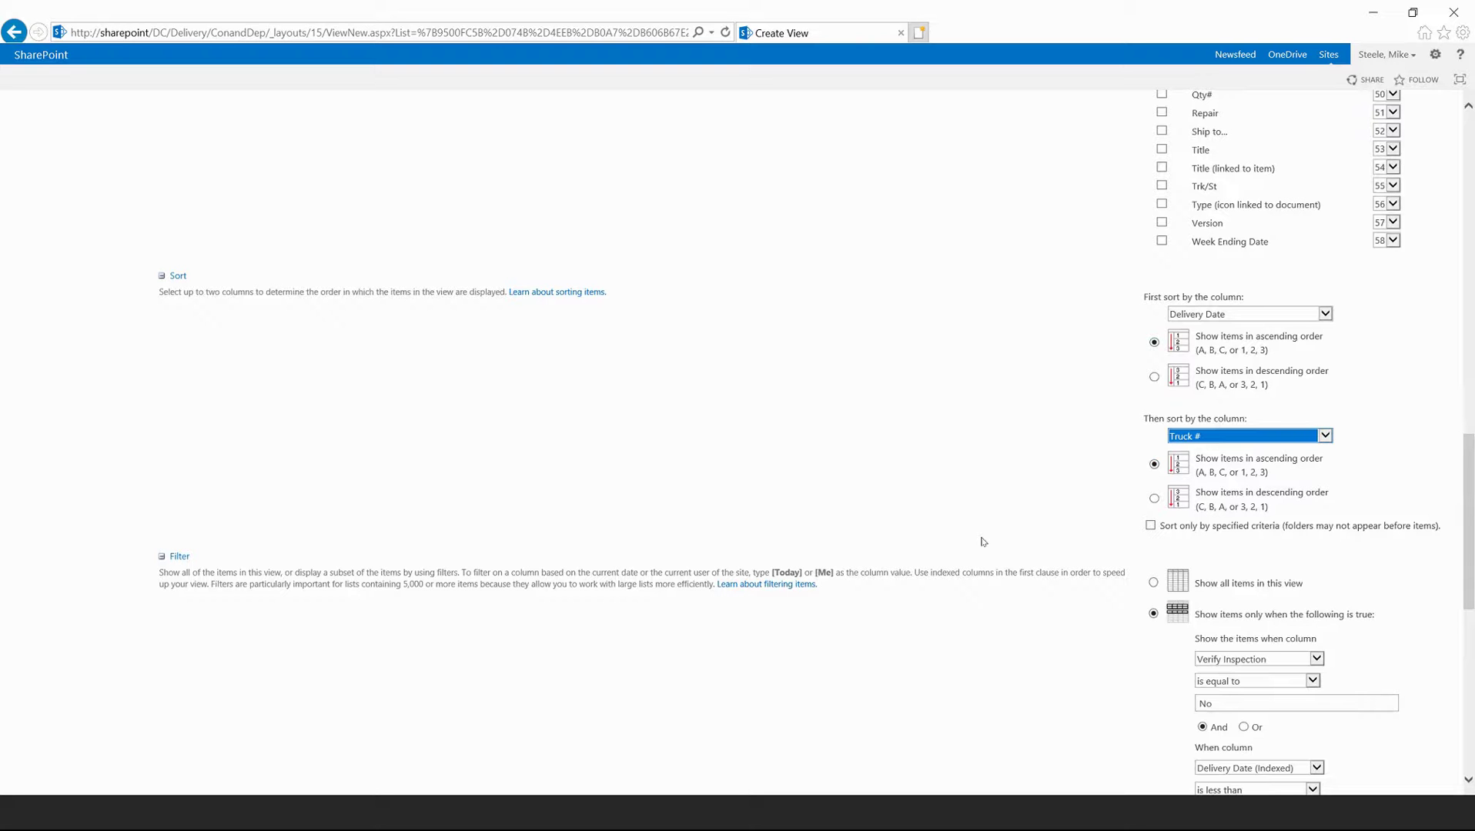
- Examine the view's sort settings and the filter conditions below them
scroll(979, 565, down, 4)
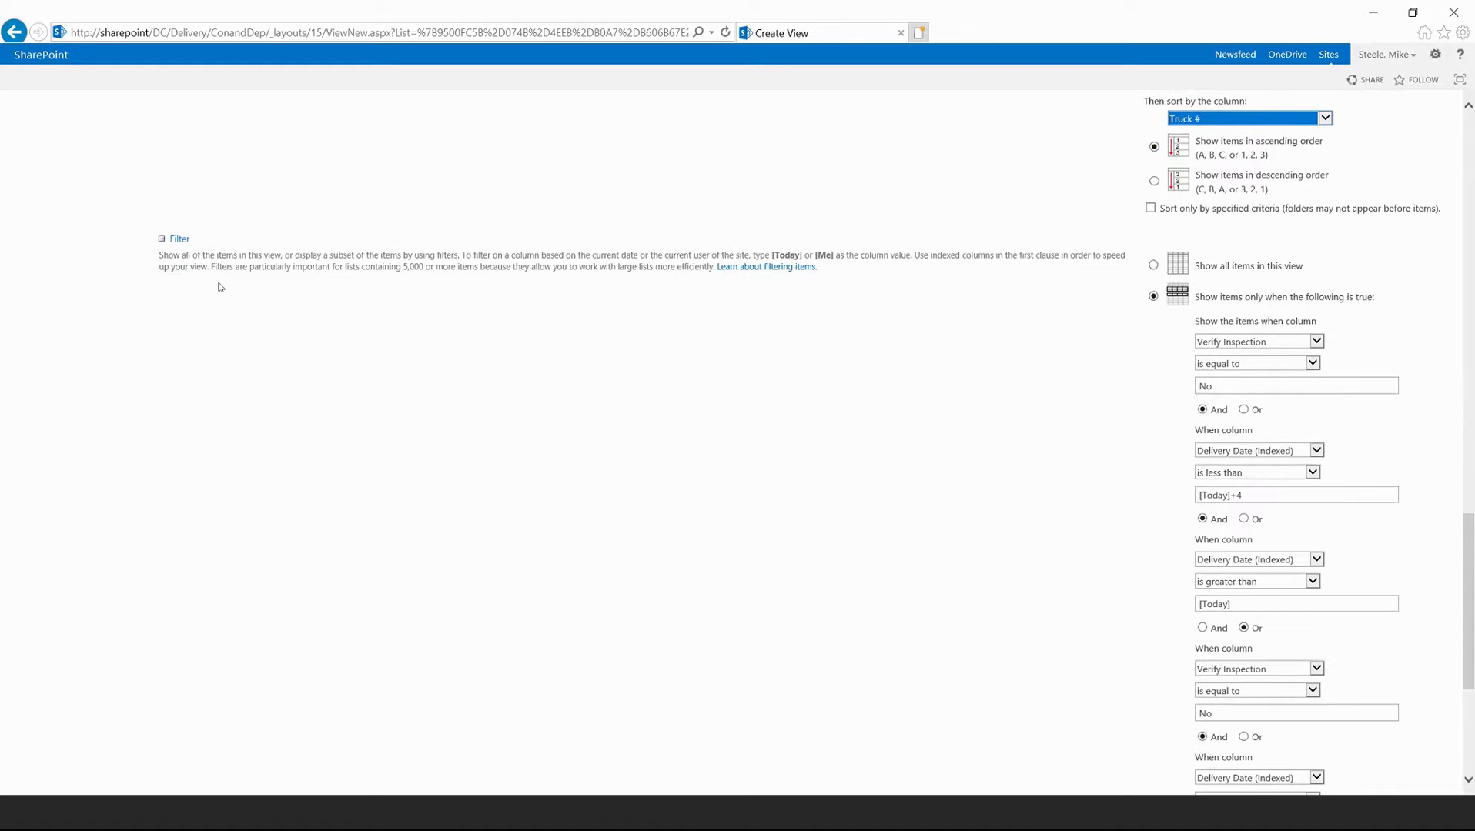
scroll(304, 343, up, 8)
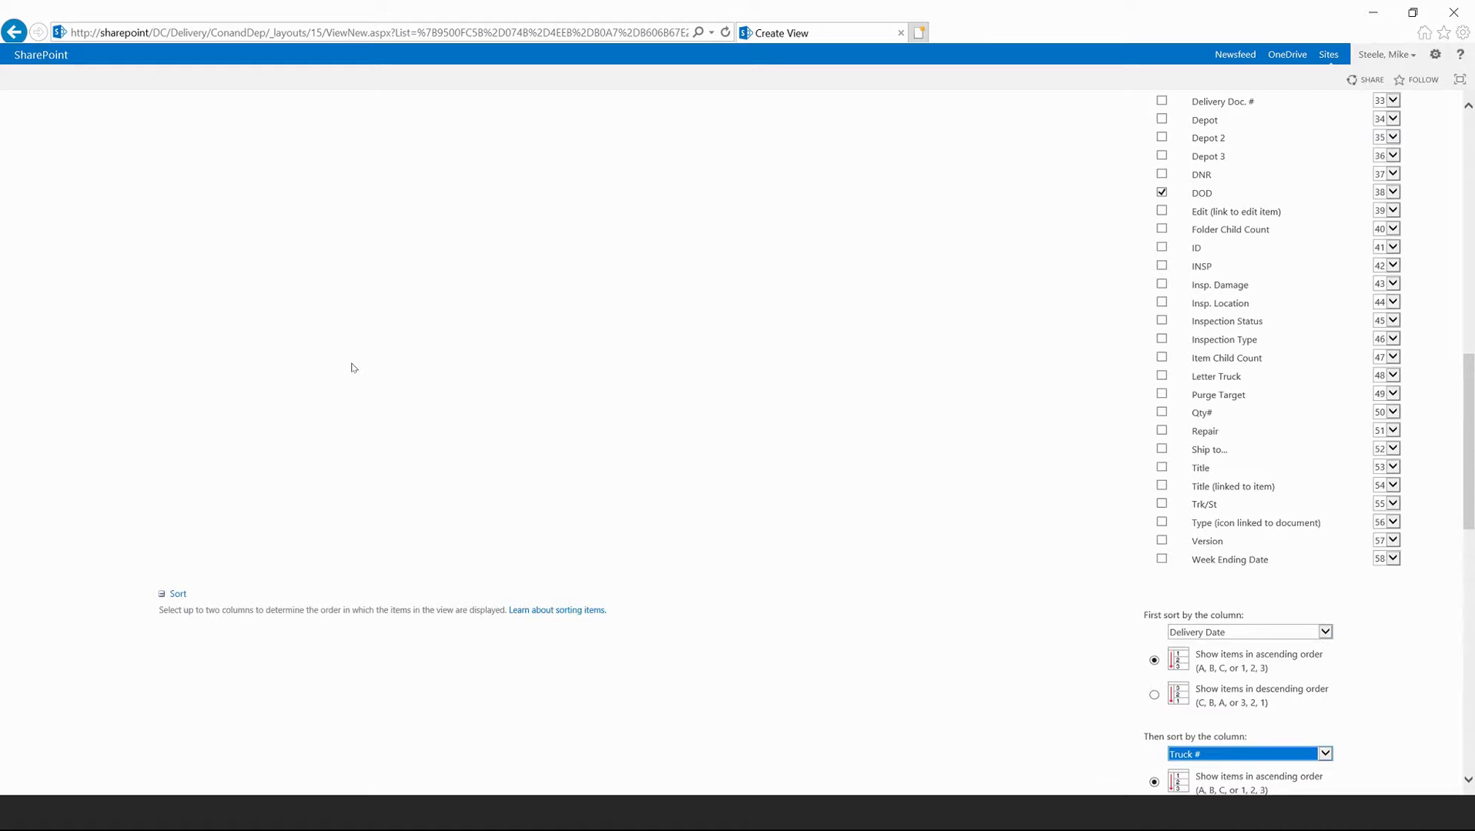
scroll(981, 542, down, 4)
scroll(555, 326, up, 4)
scroll(688, 306, down, 5)
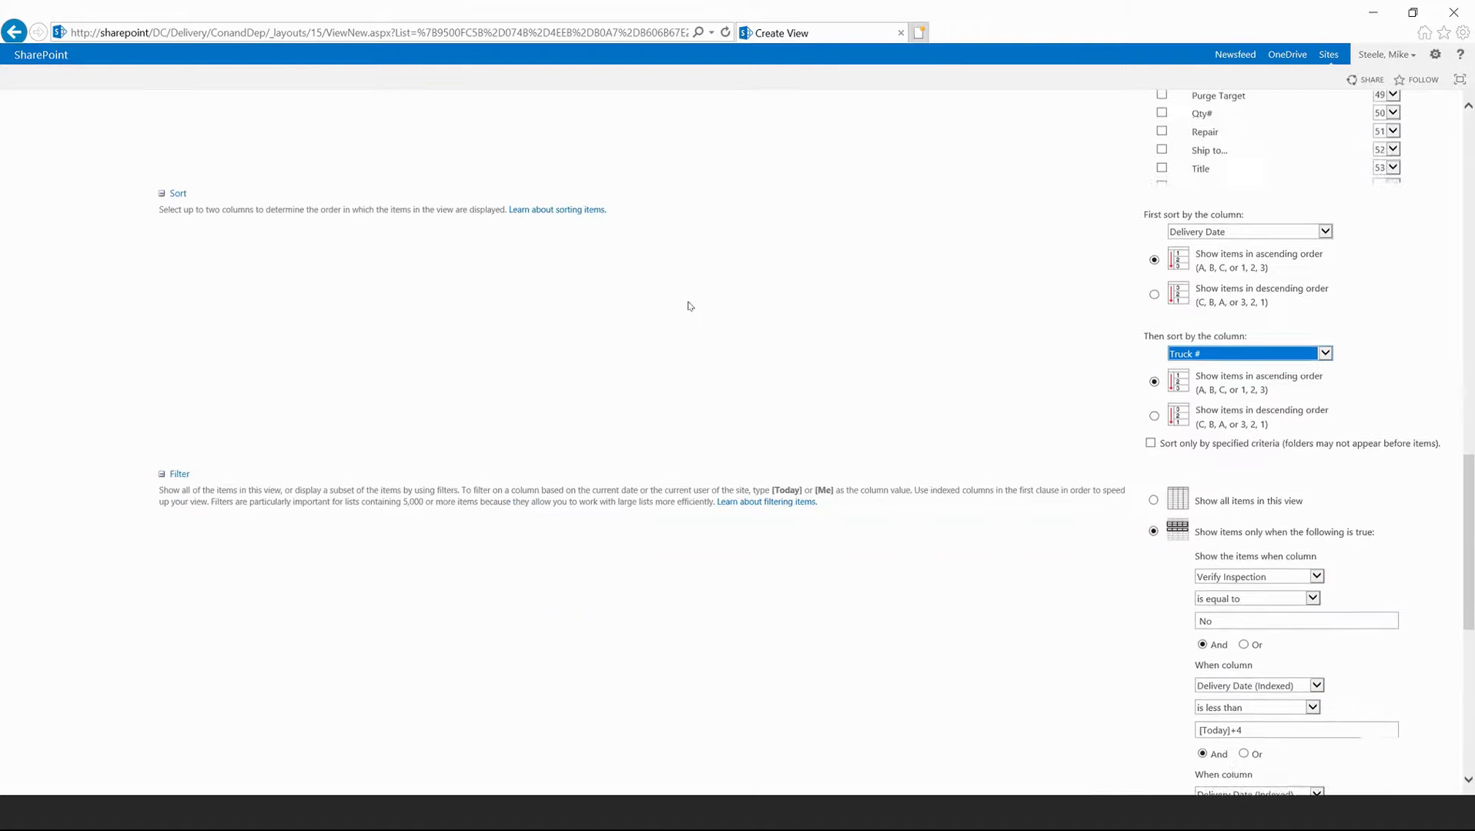
scroll(683, 308, down, 3)
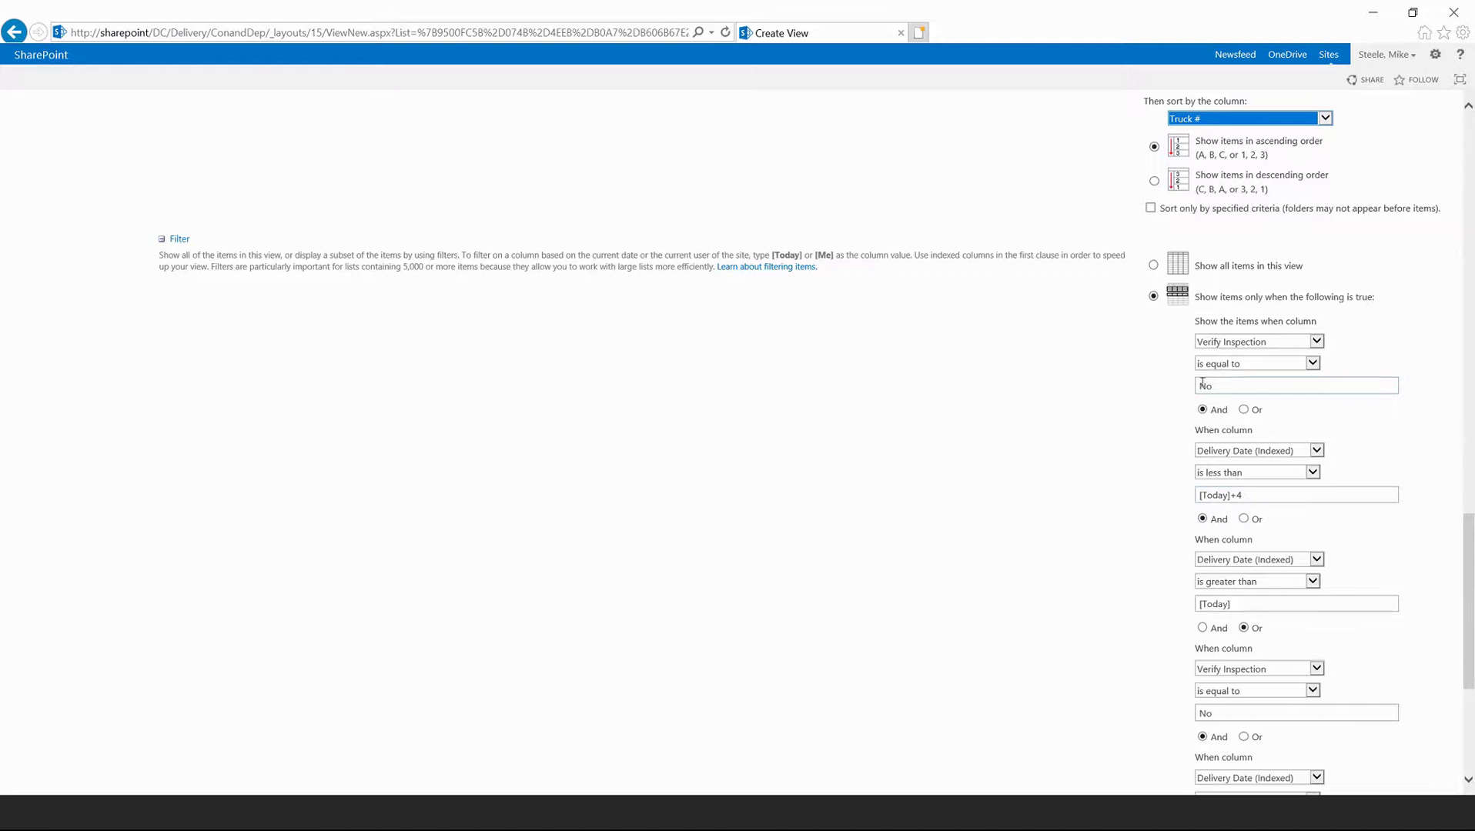
- Change the first filter condition to Verify Inspection is not equal to Yes
scroll(1173, 442, down, 3)
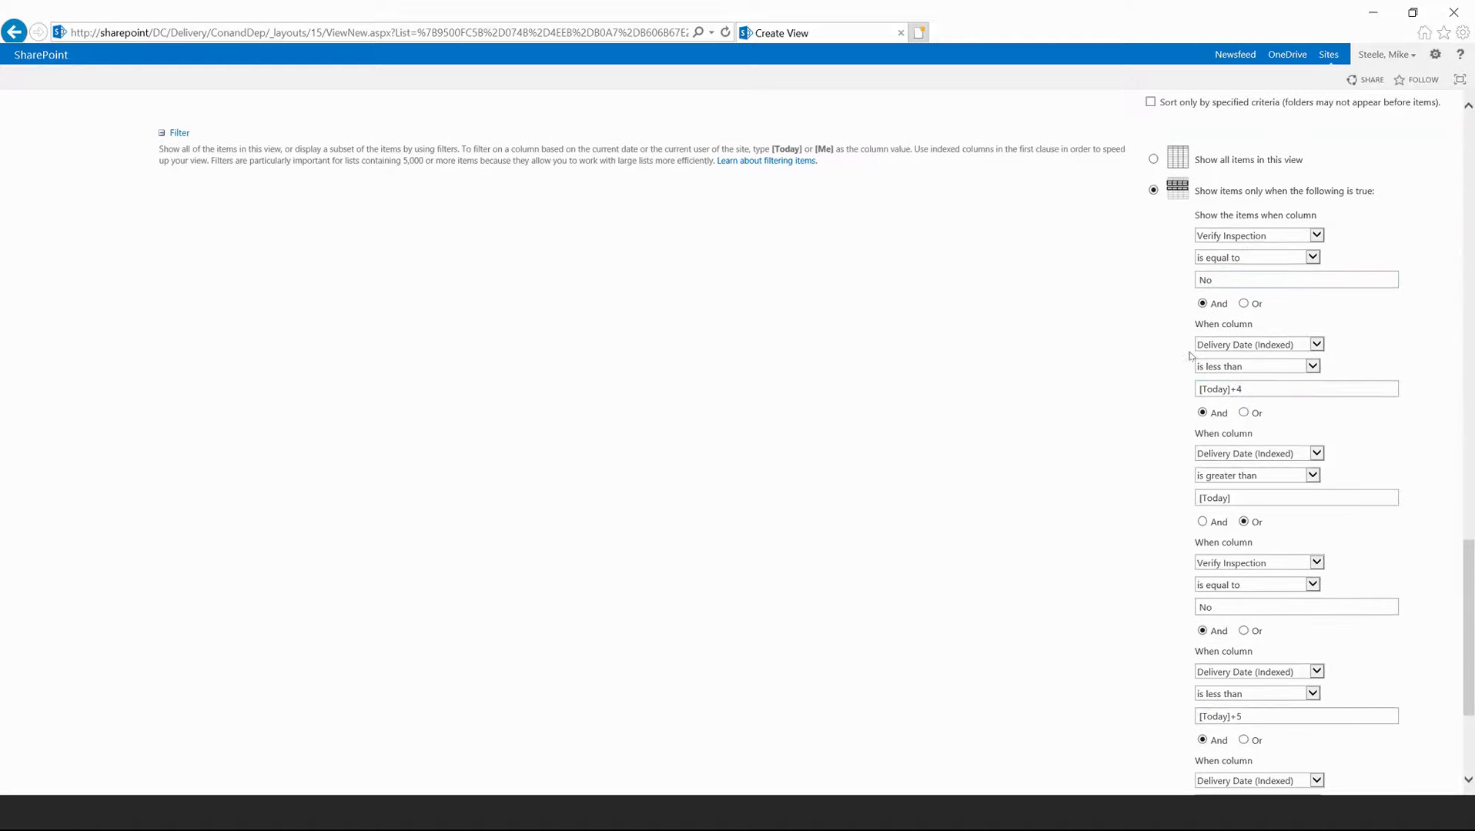
click(1249, 259)
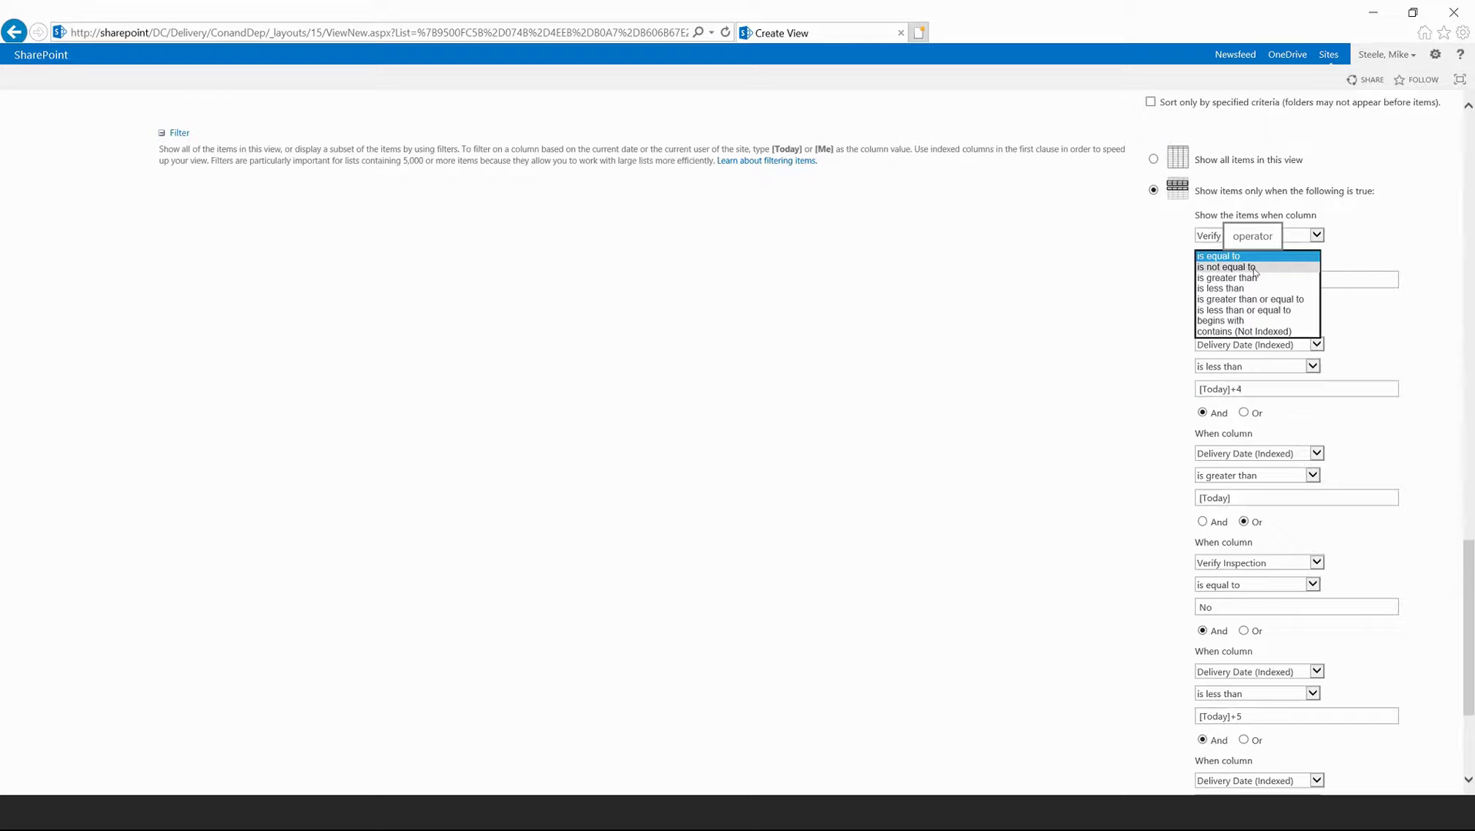
click(1254, 267)
key(Tab)
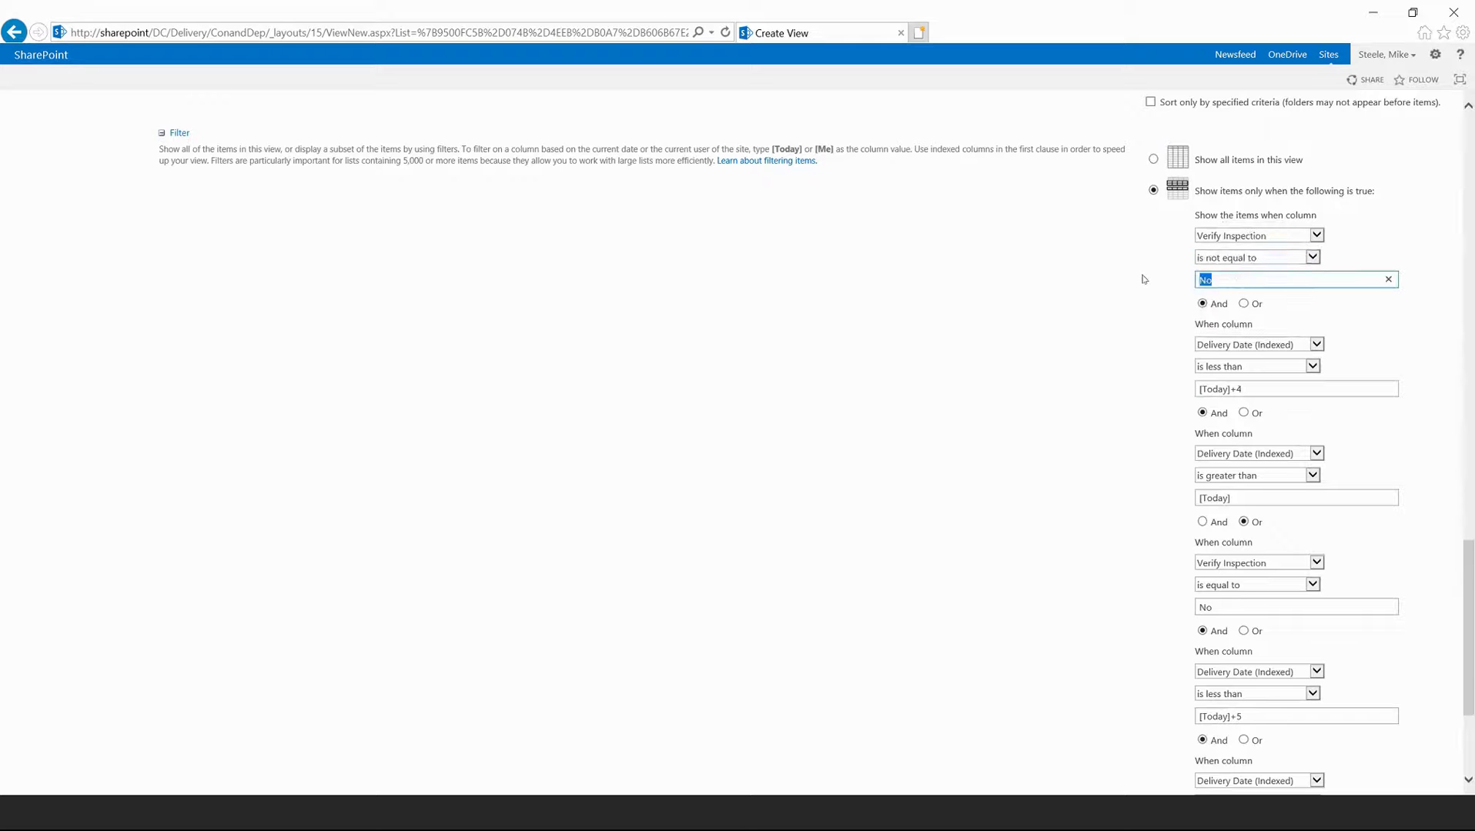
text(YES)
key(BackSpace)
key(BackSpace)
text(es)
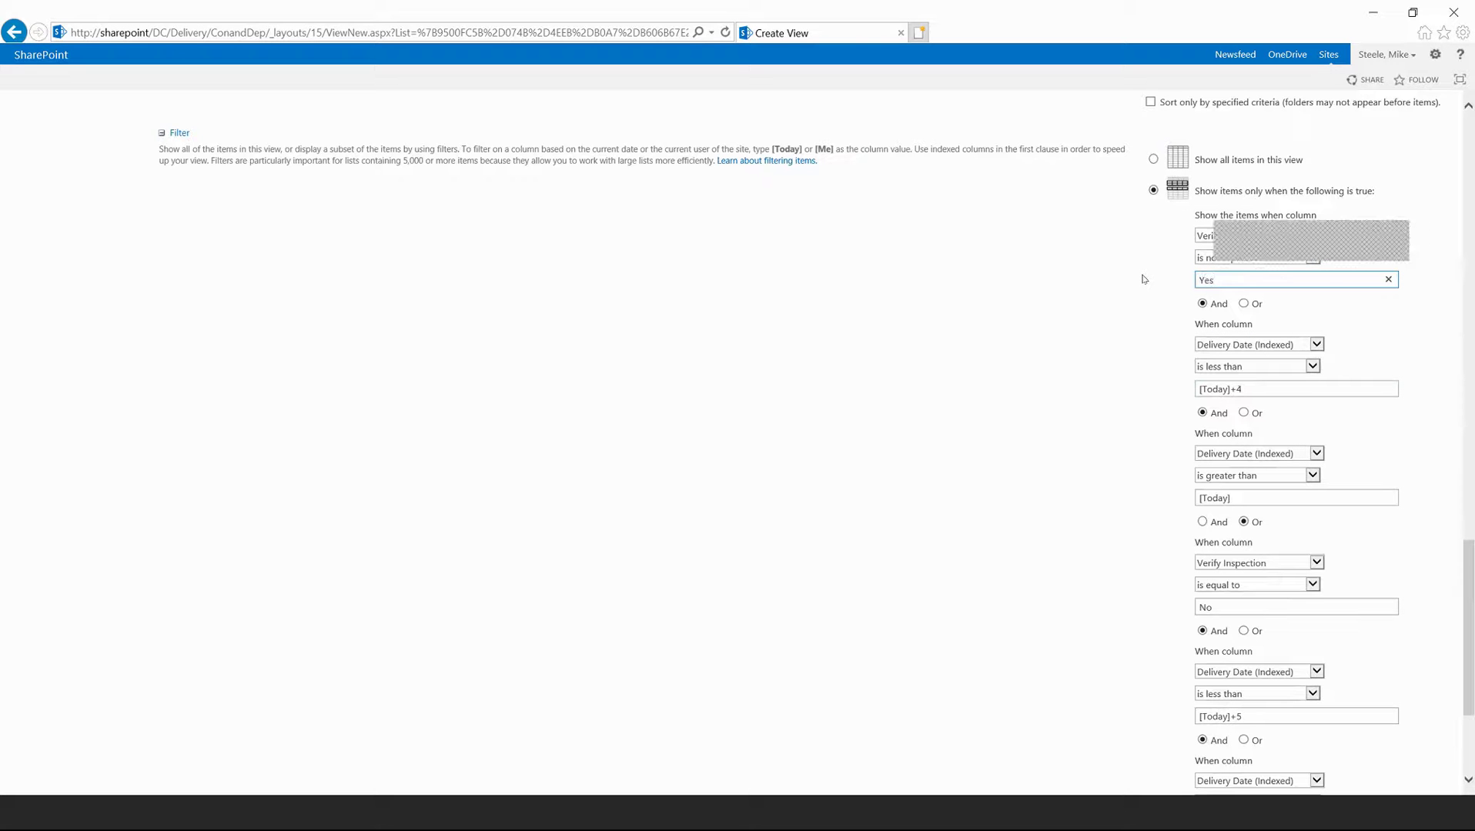
click(1091, 321)
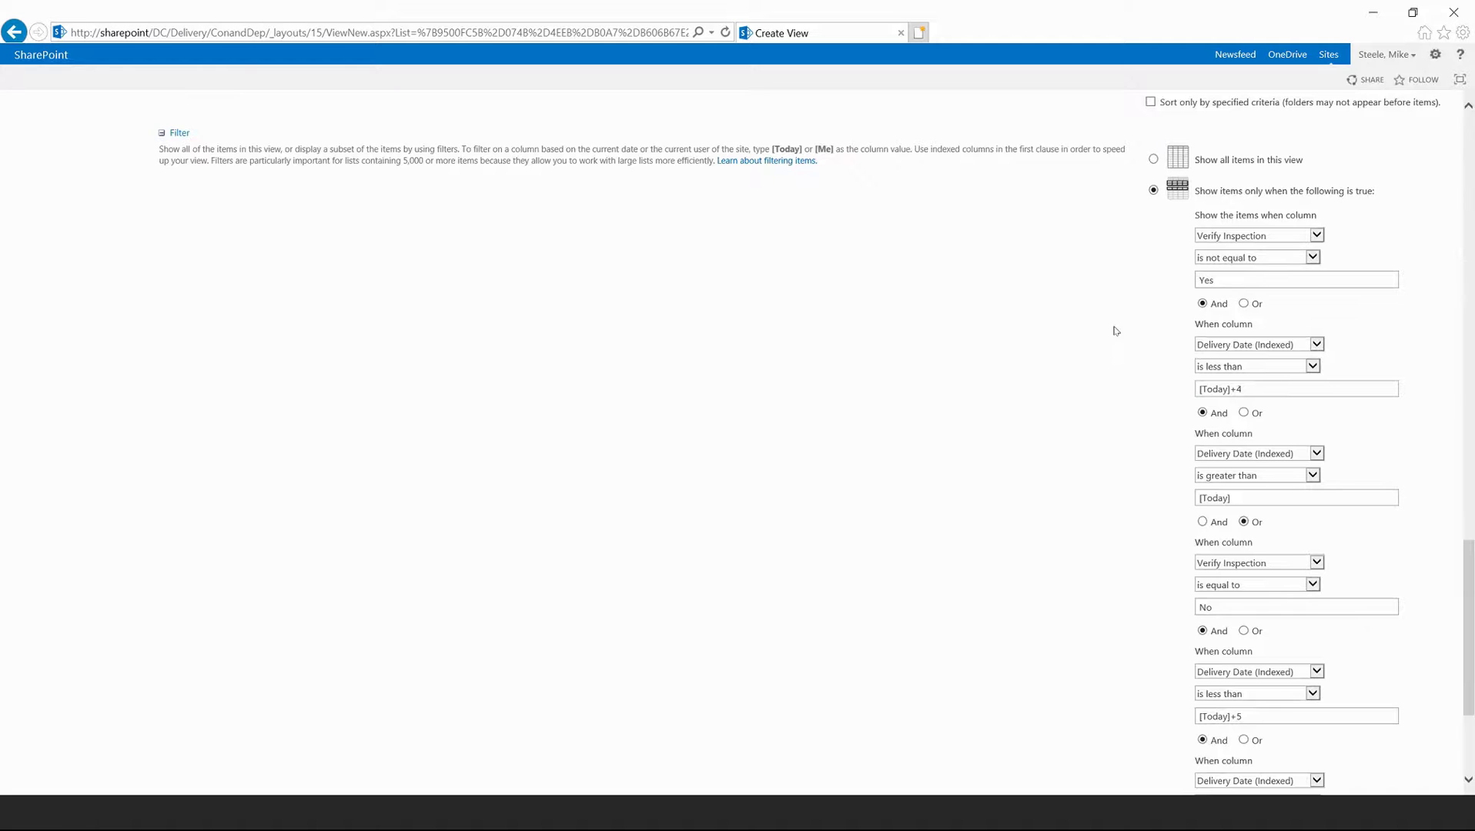
- Change the fourth filter condition, the second one on Verify Inspection, to is not equal to Yes
scroll(1115, 331, down, 3)
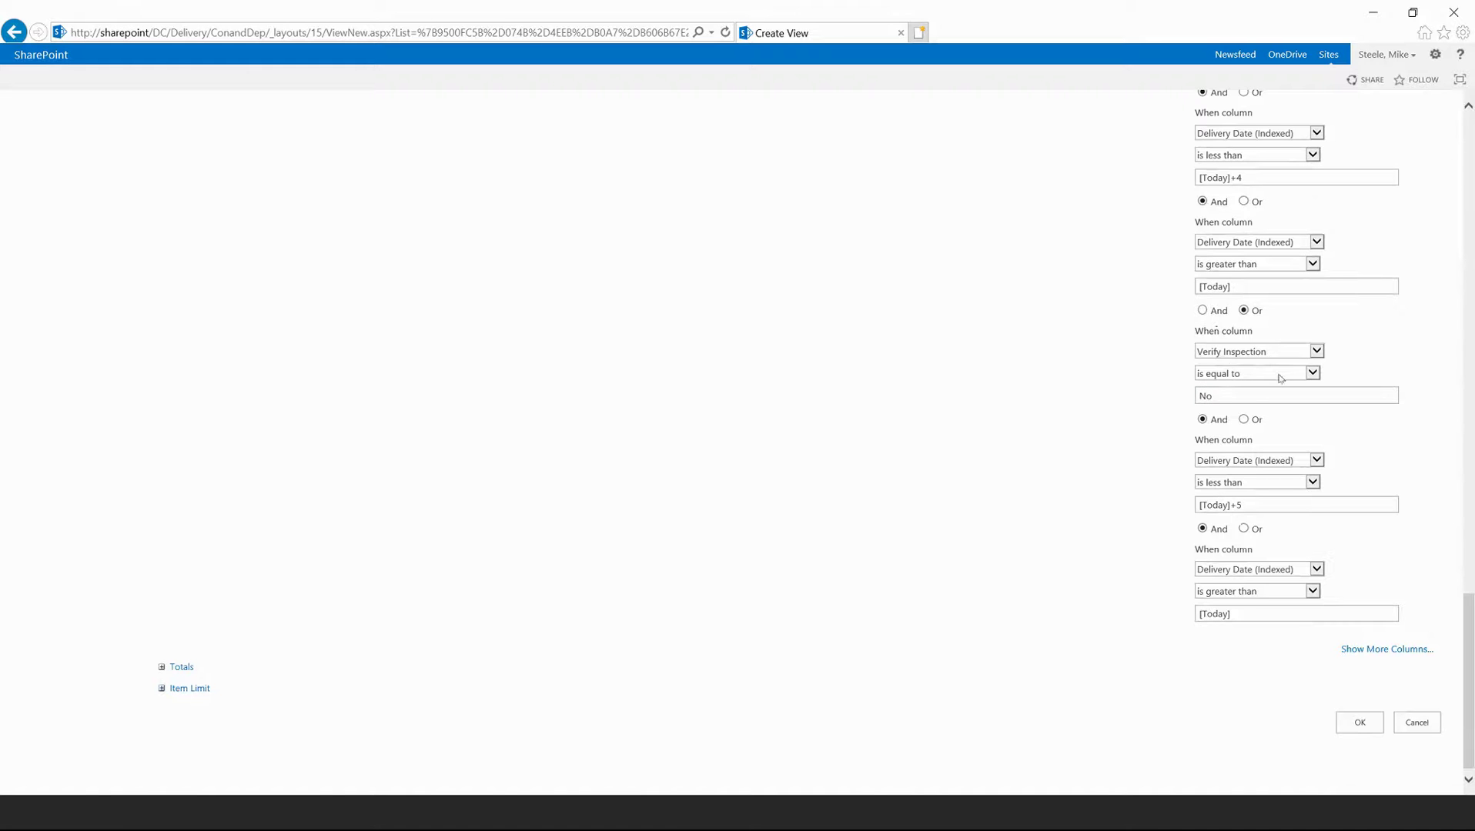
click(1248, 373)
click(1246, 380)
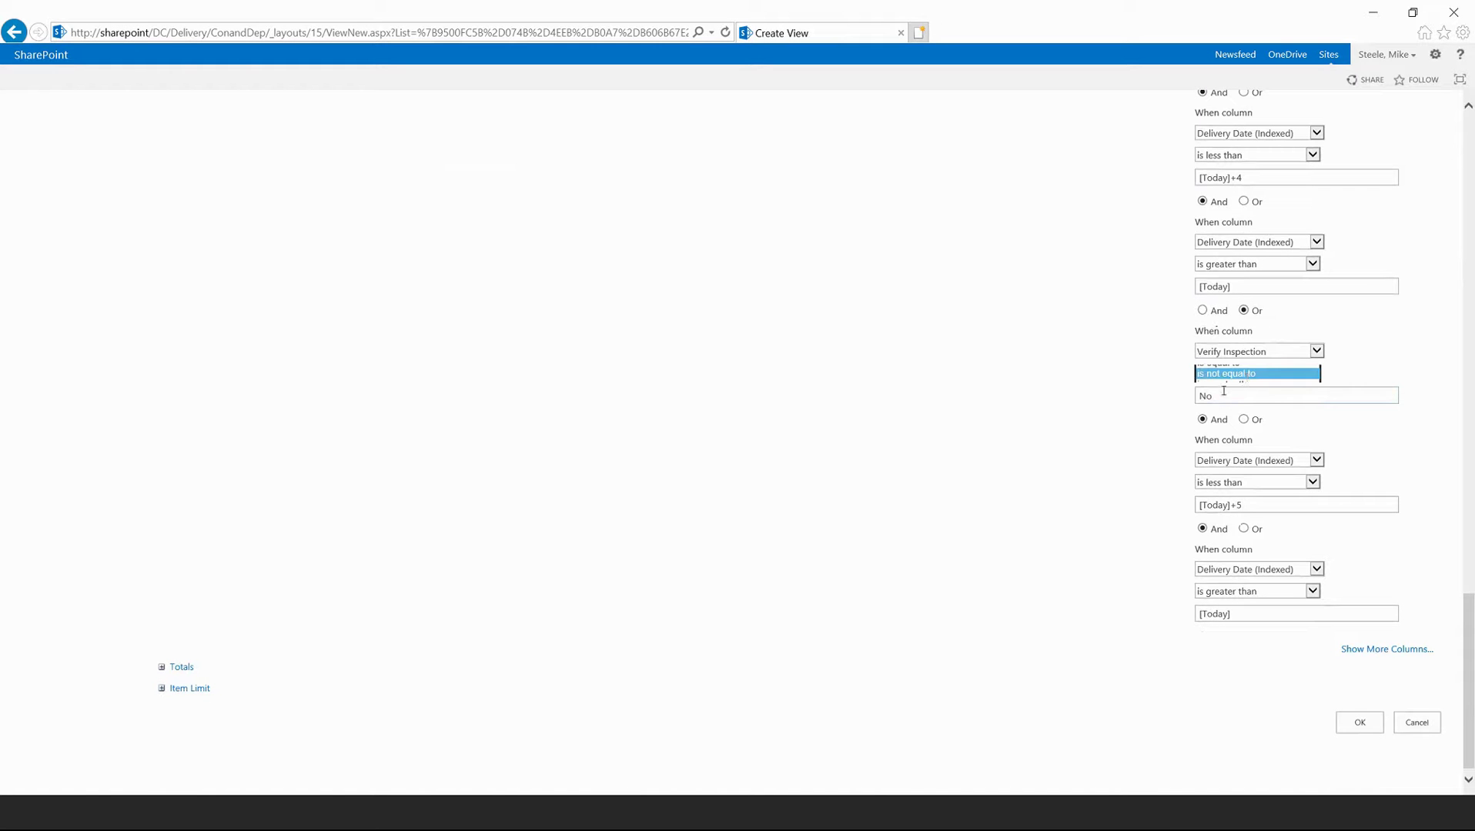
key(Tab)
text(Yes)
key(Tab)
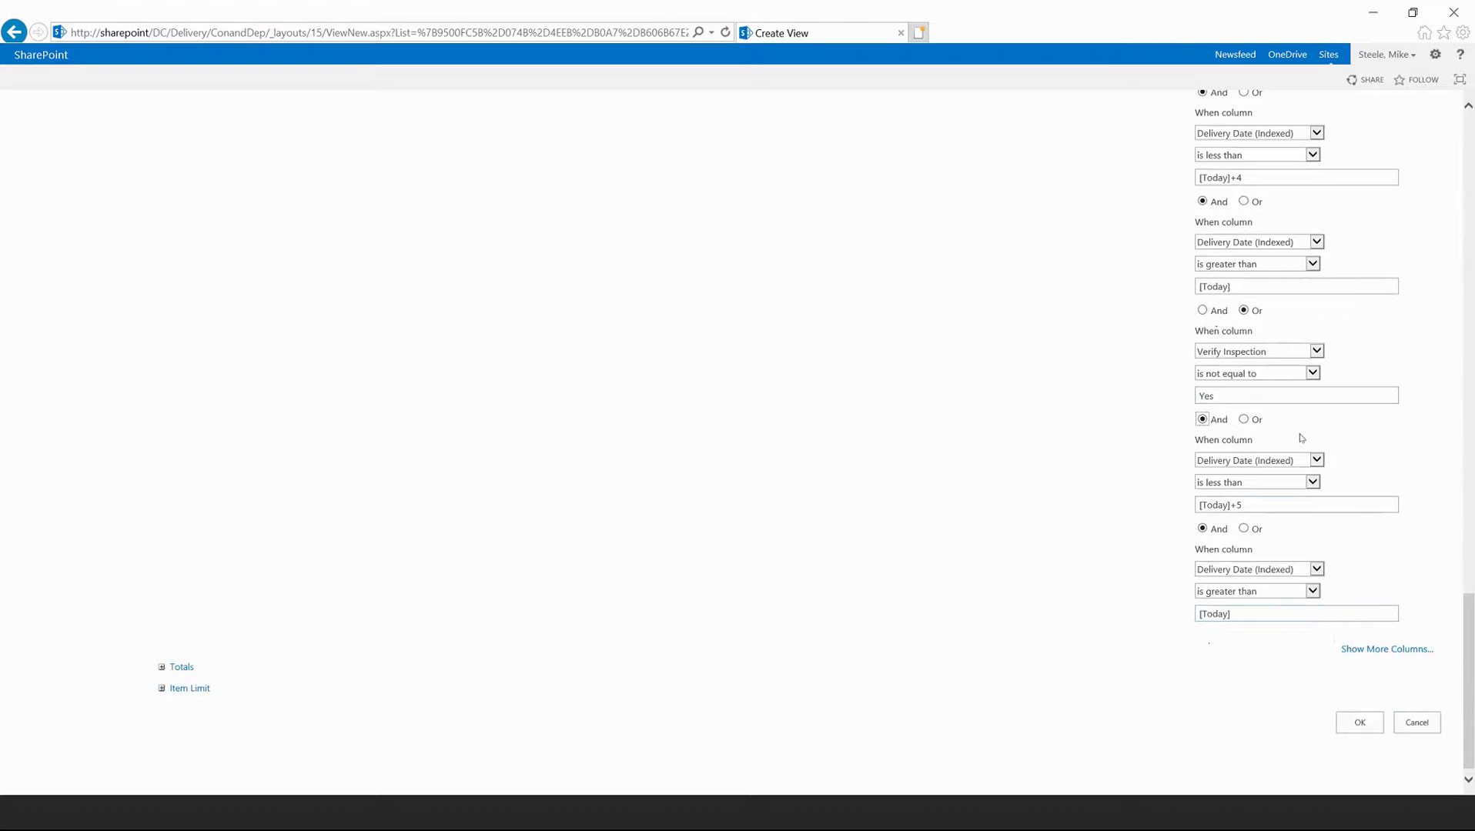
- Review the Verify Inspection and Delivery Date filter conditions and the And/Or operators joining them
scroll(1203, 323, up, 8)
scroll(1204, 342, down, 5)
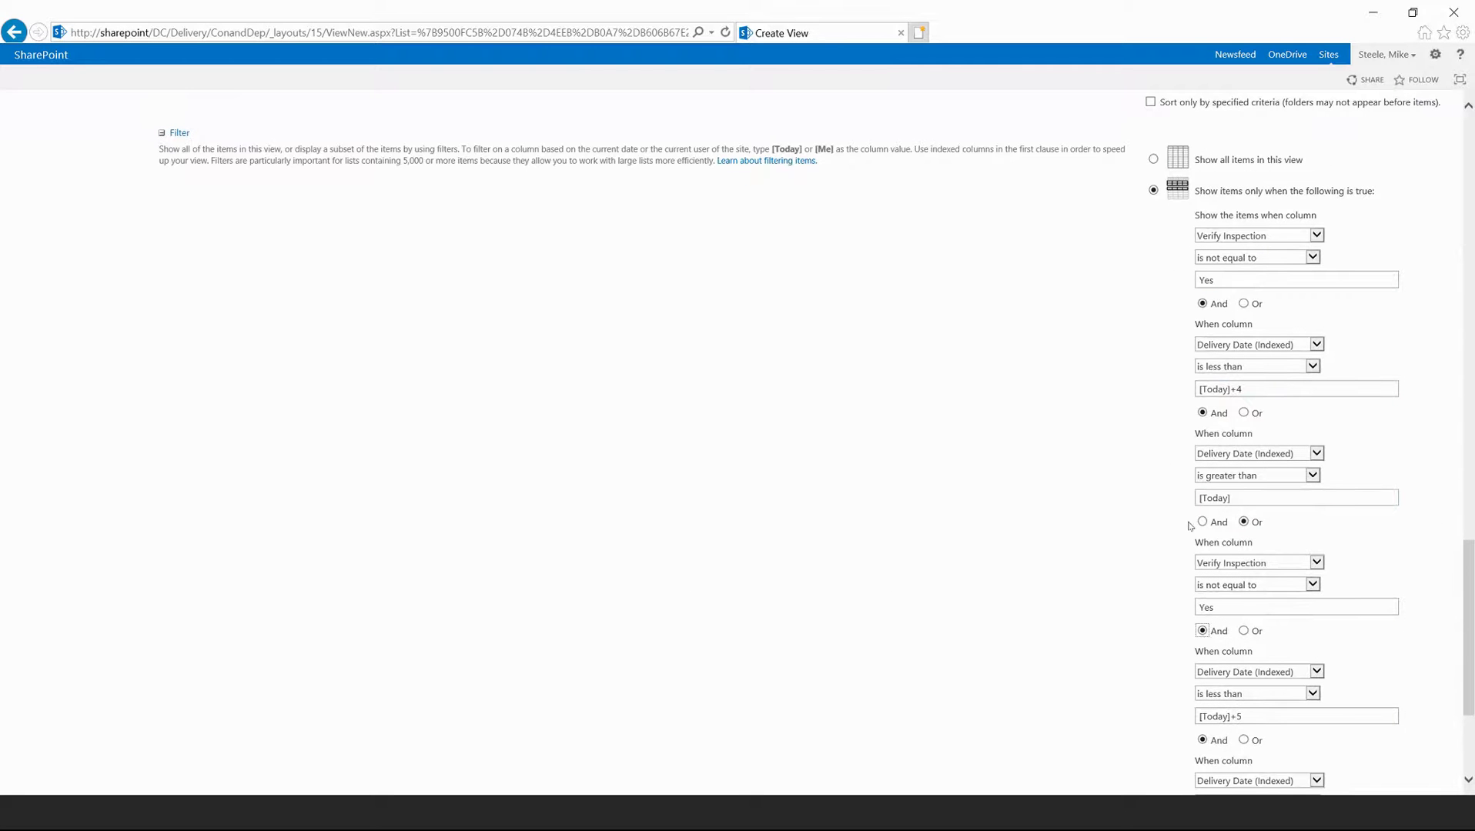
scroll(1178, 493, down, 3)
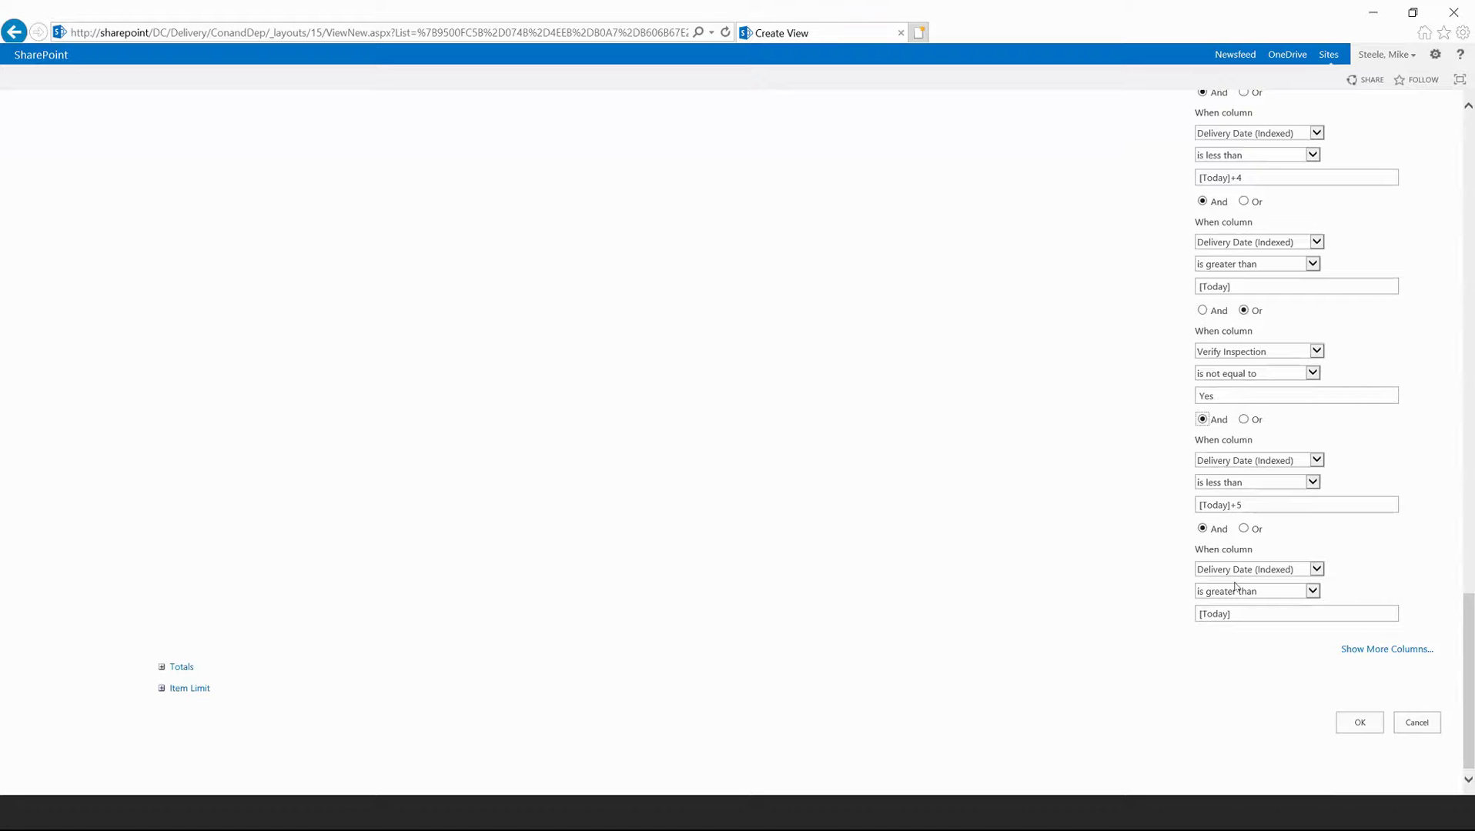
scroll(1235, 586, up, 4)
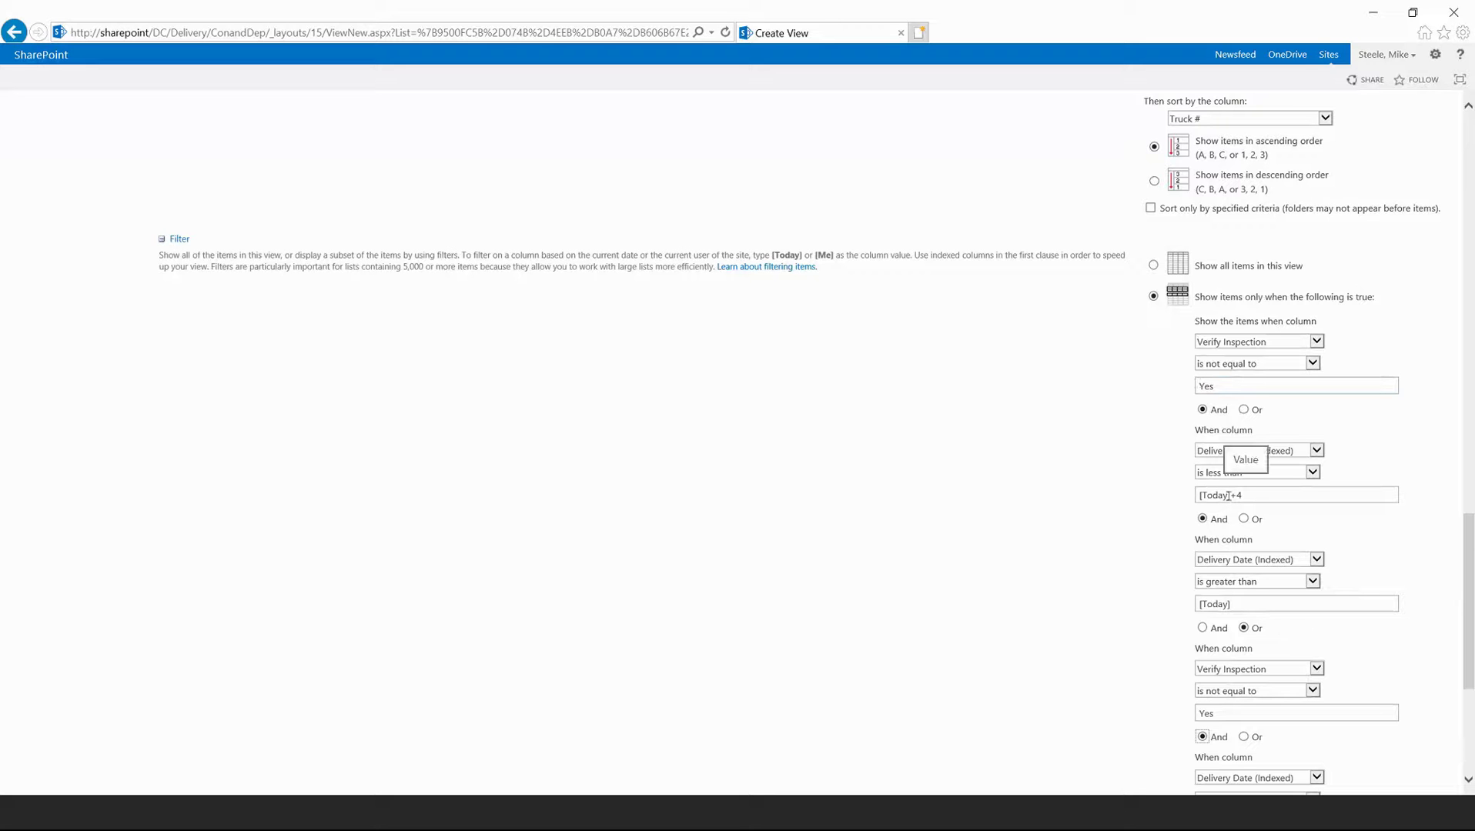
scroll(1231, 606, down, 2)
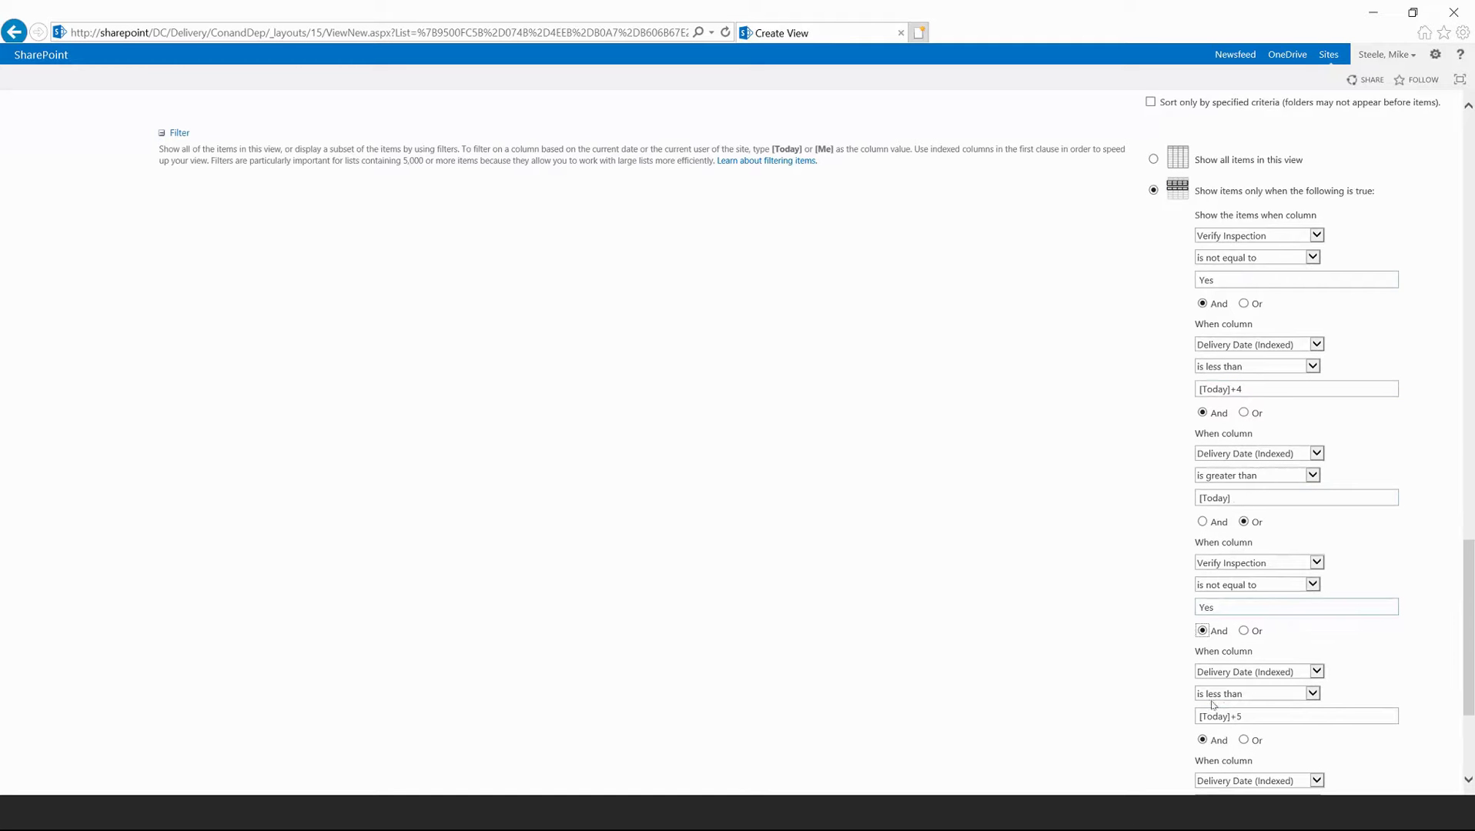
scroll(1232, 729, down, 4)
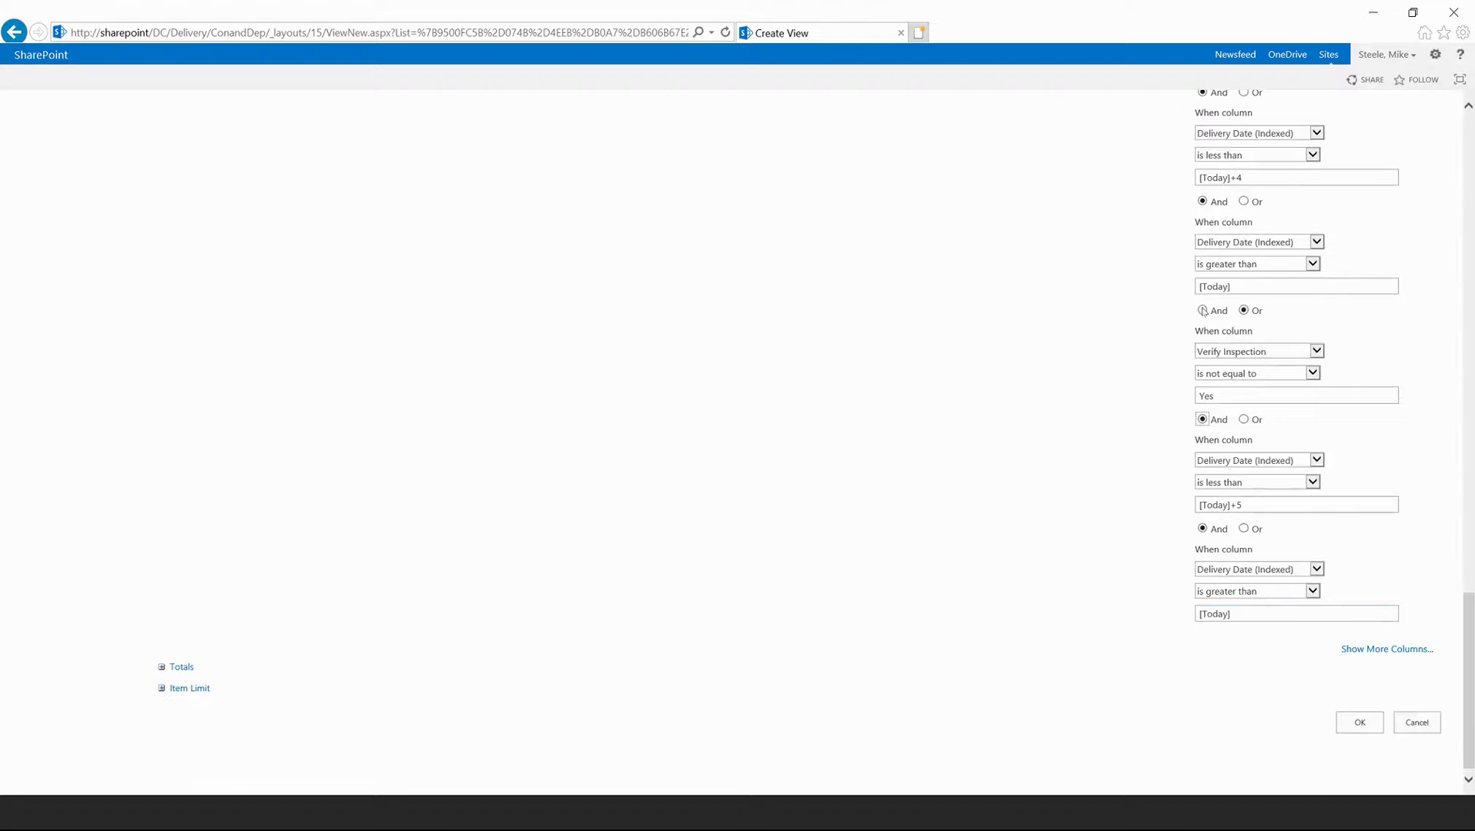
- Join the third filter condition (Delivery Date is greater than [Today]) and the fourth, on Verify Inspection, with And
scroll(1168, 327, up, 1)
scroll(1168, 326, up, 3)
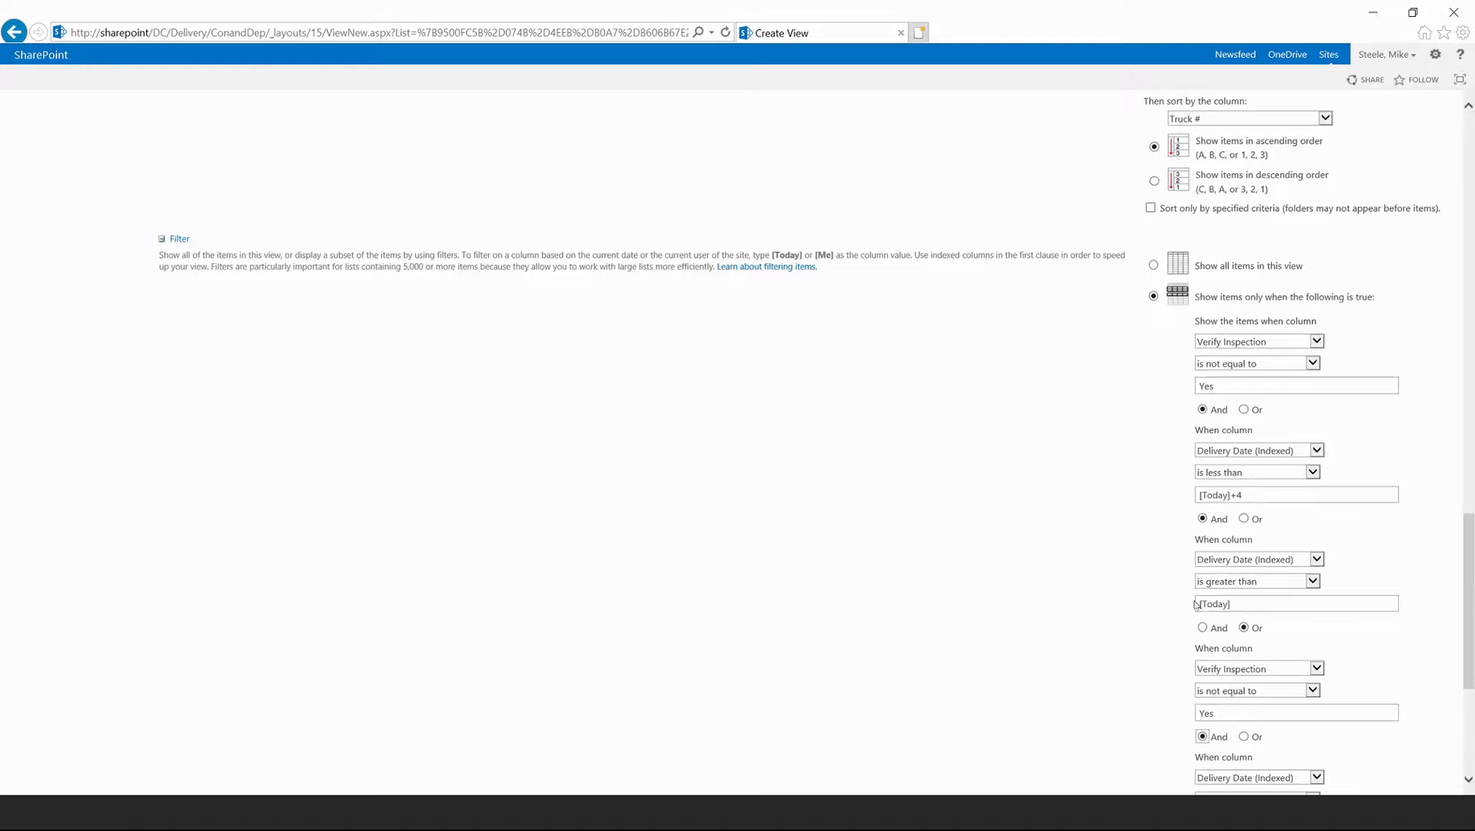
scroll(1170, 577, down, 1)
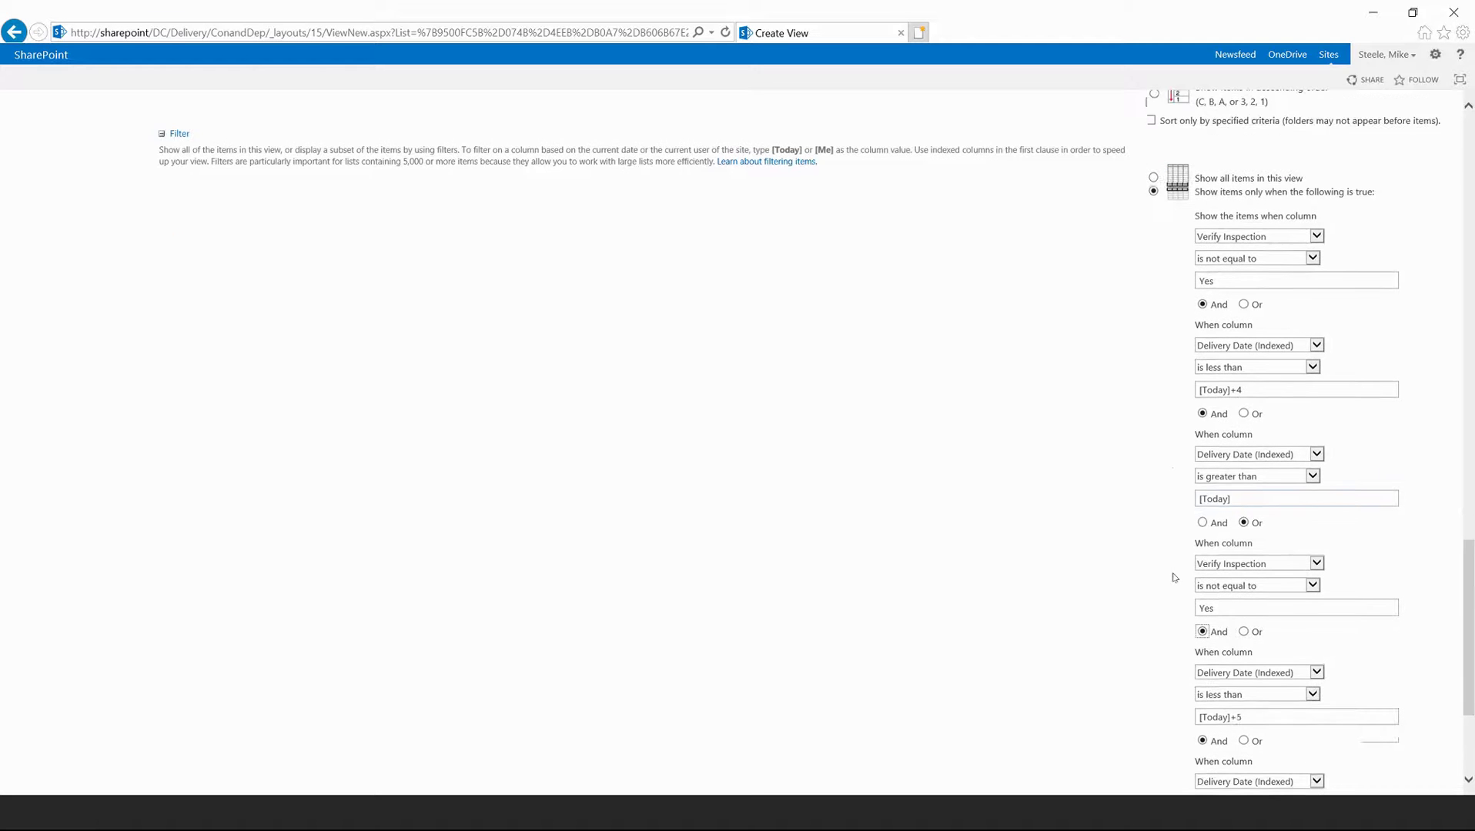
click(1202, 523)
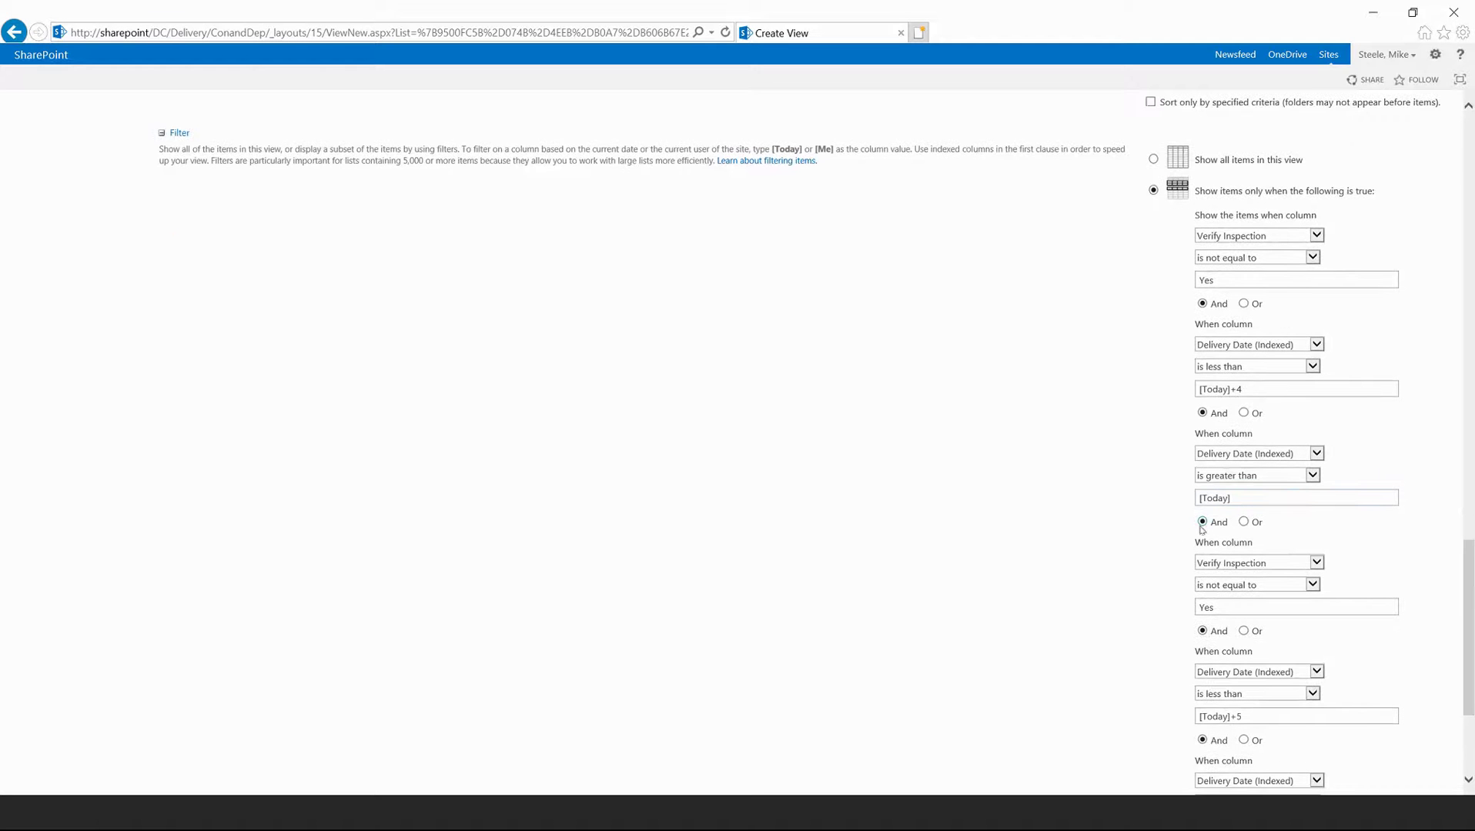
- Change the fourth filter condition to Locations is equal to SBER and join it to the fifth condition with Or
click(1244, 631)
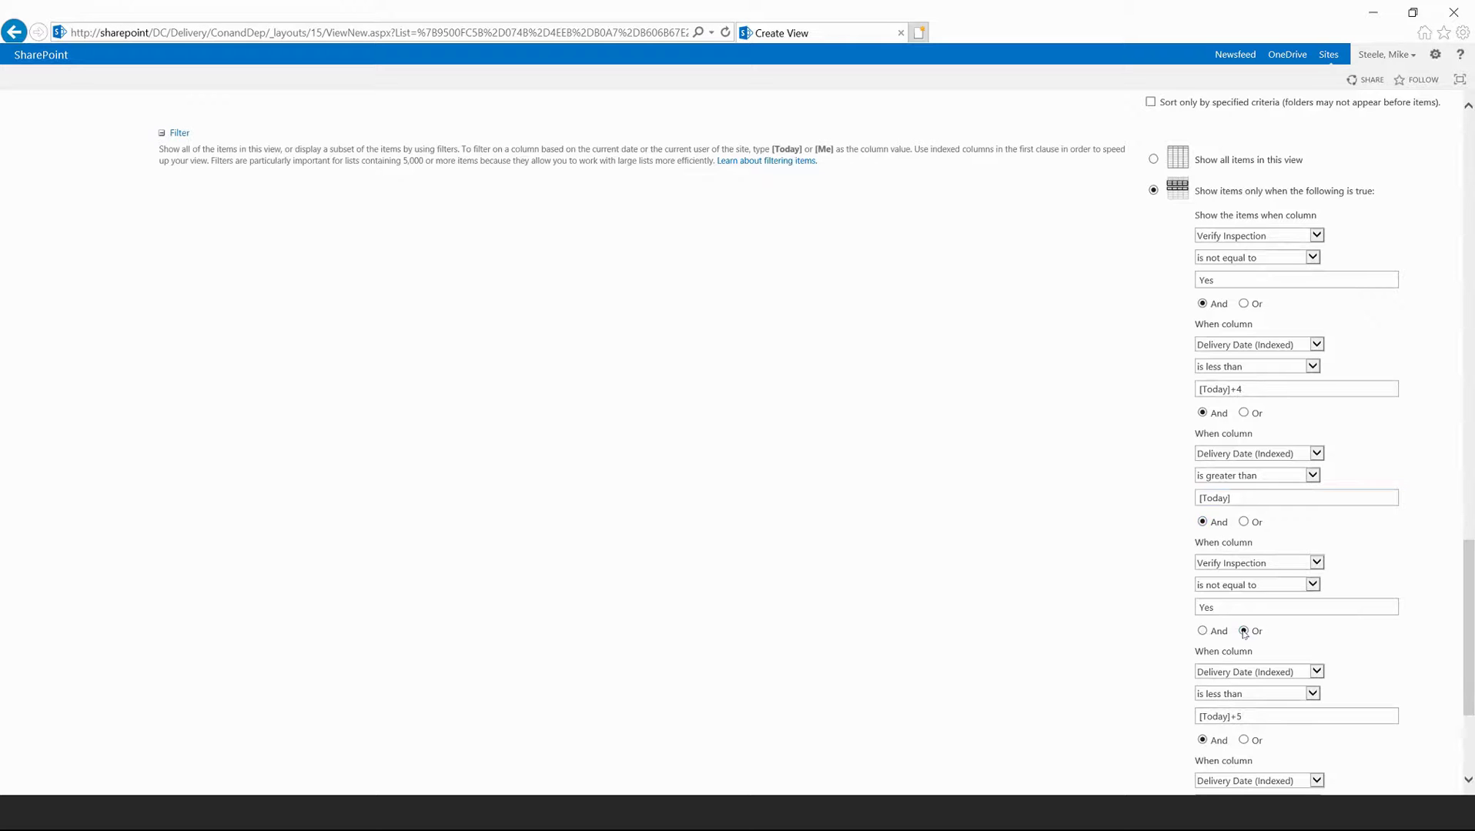
click(1315, 563)
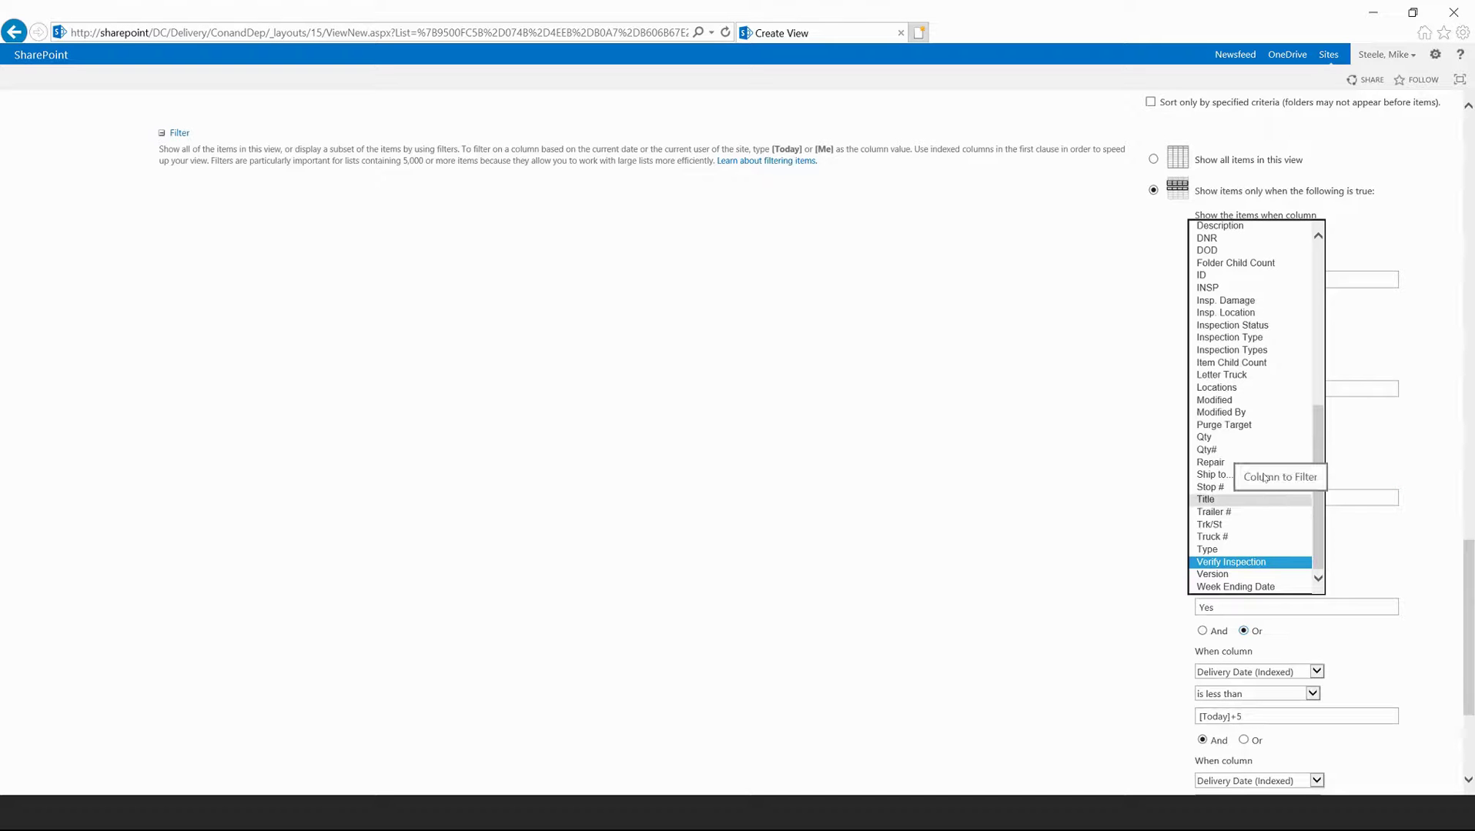
scroll(1252, 365, up, 9)
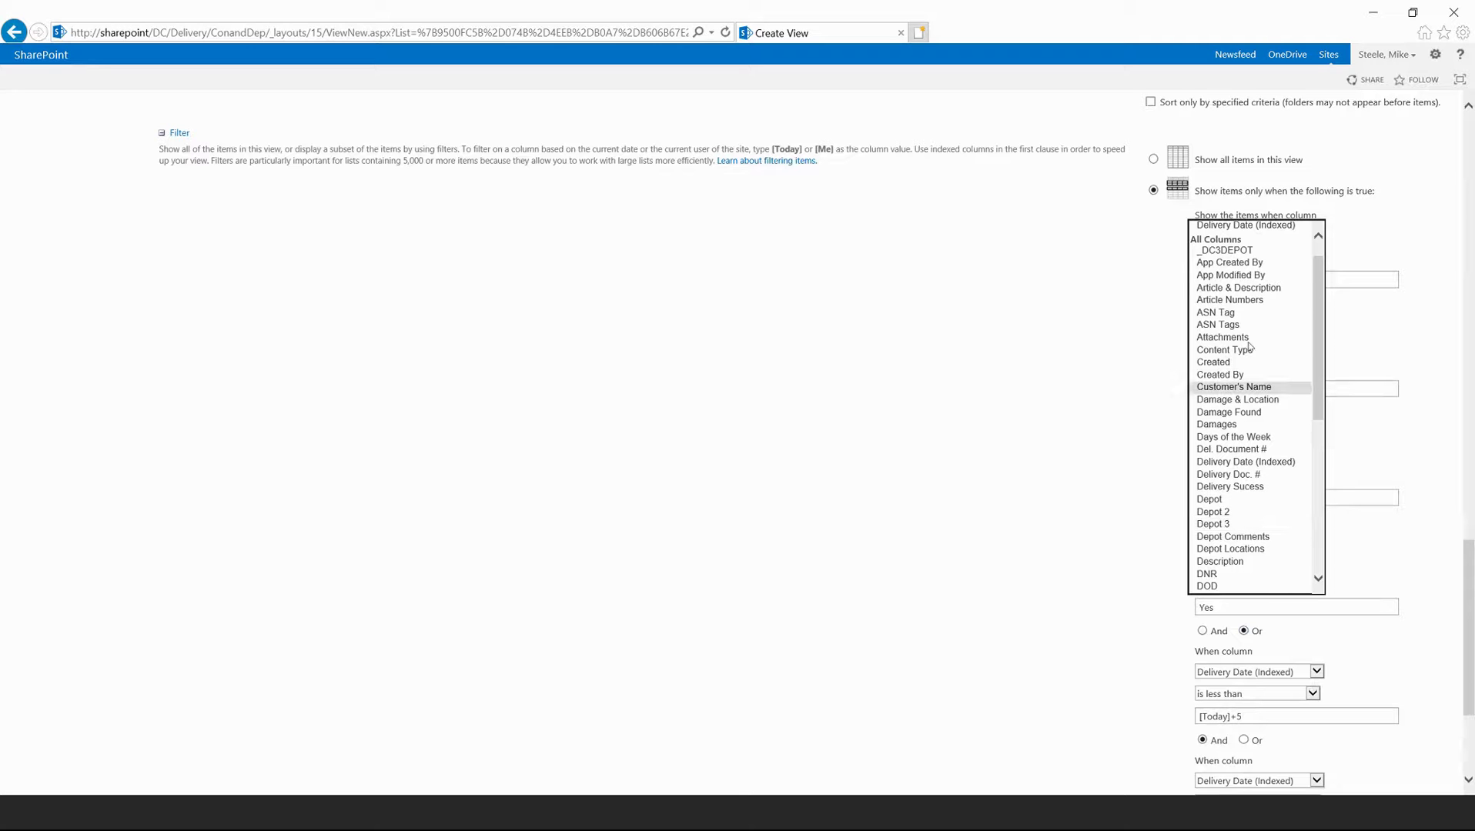
scroll(1249, 339, up, 1)
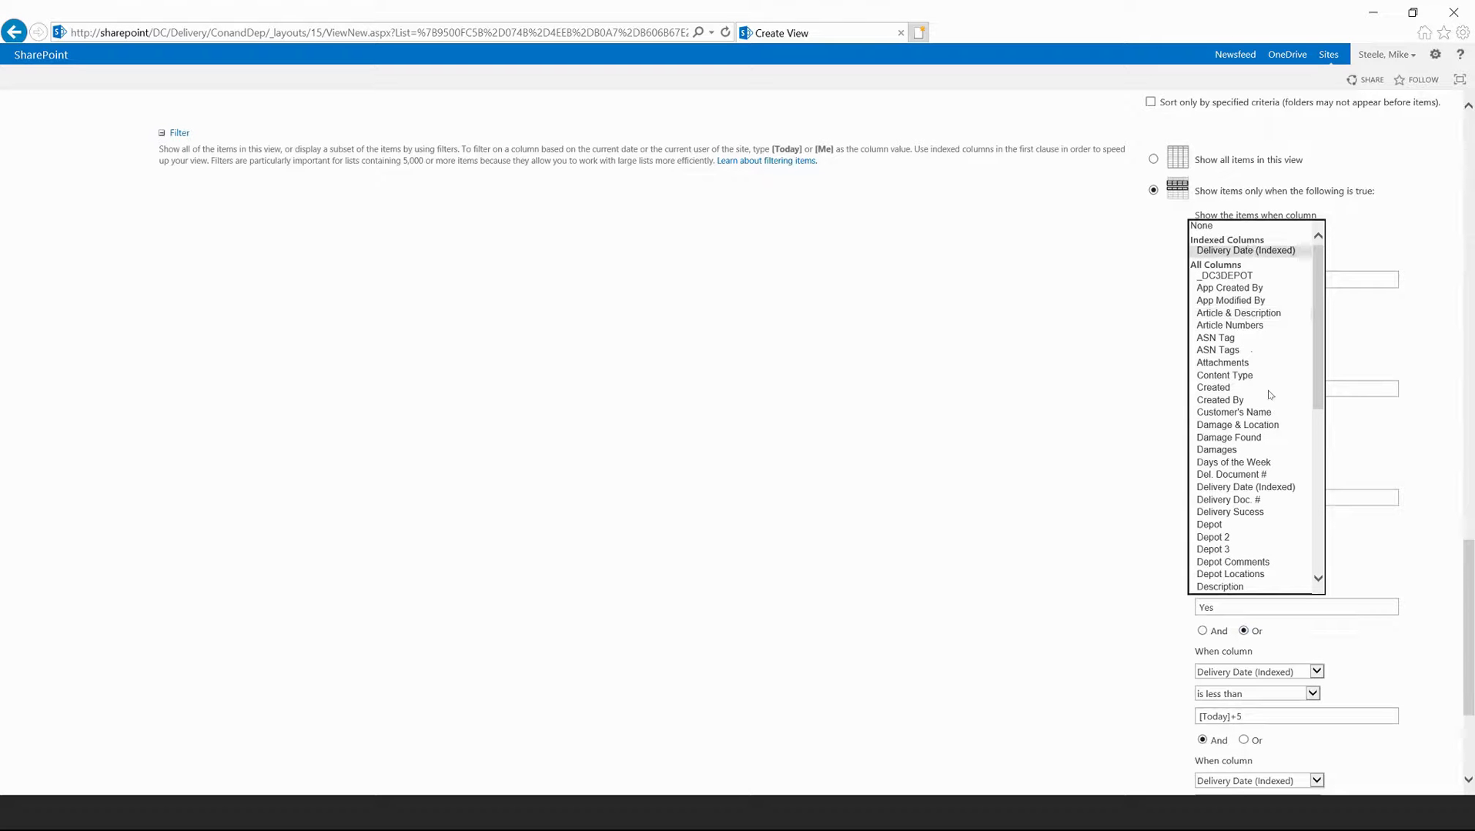
scroll(1270, 430, down, 1)
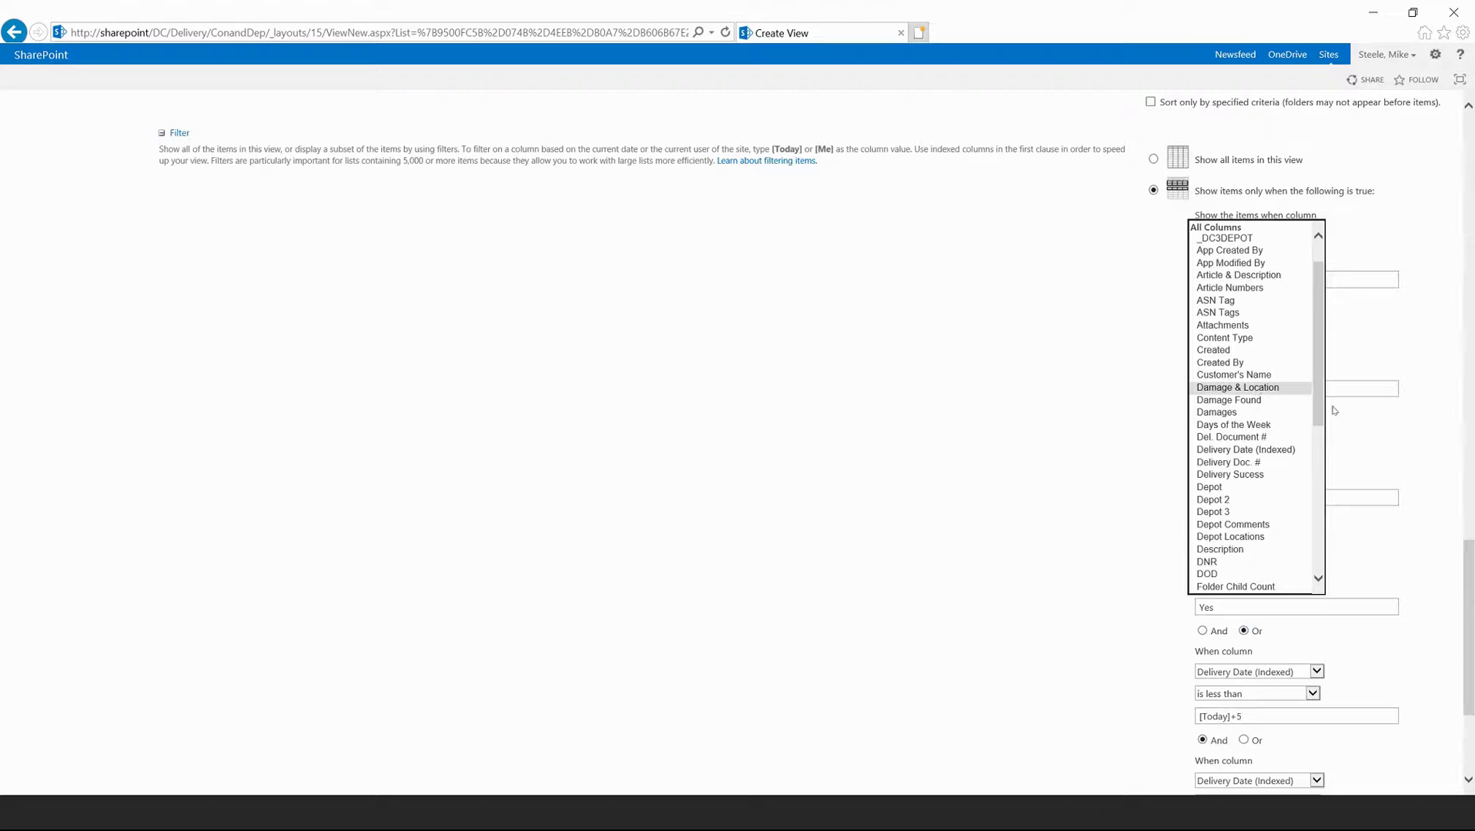
scroll(1248, 327, down, 2)
scroll(1248, 327, down, 2)
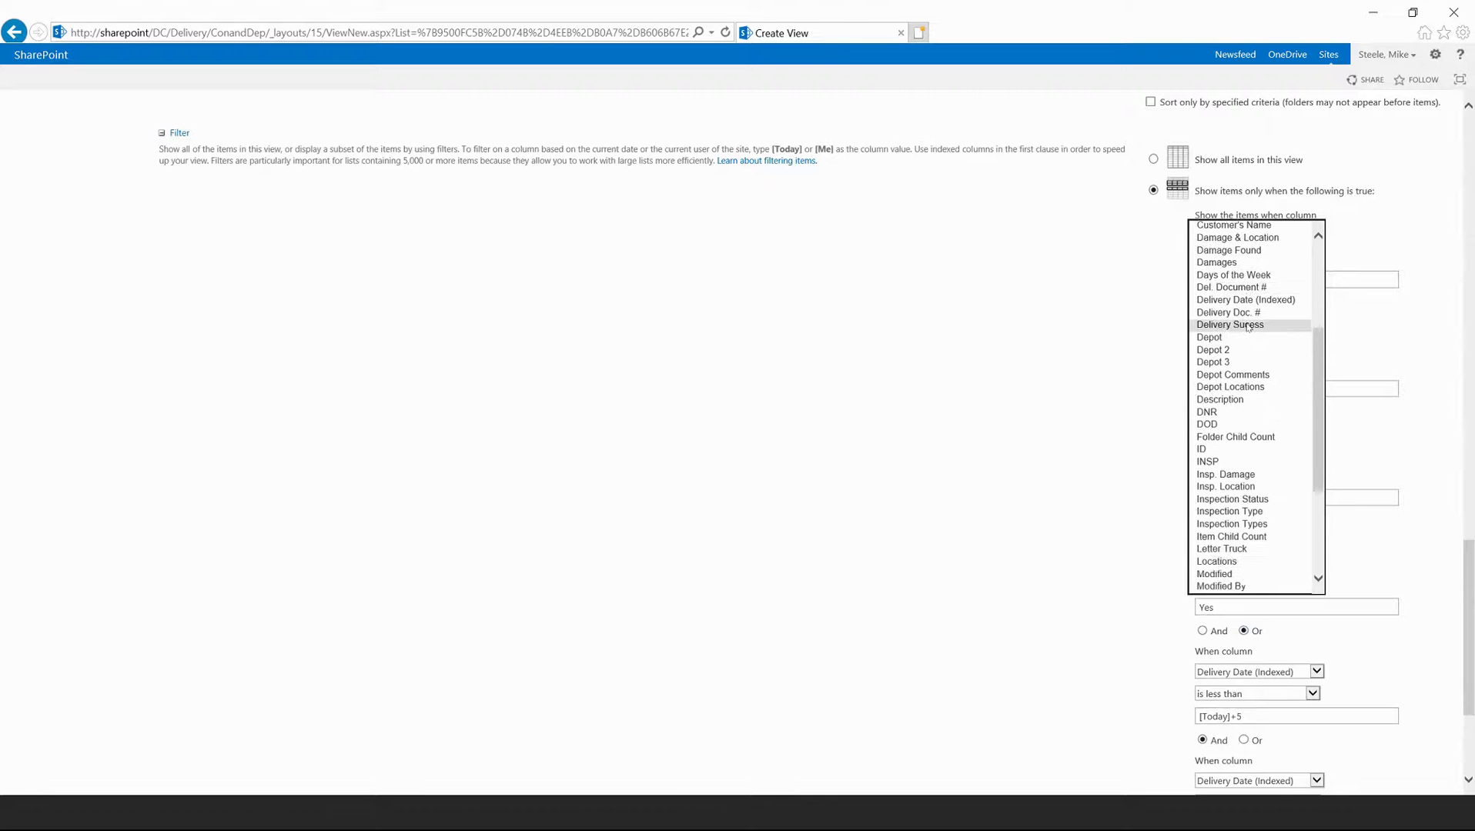
scroll(1244, 393, down, 2)
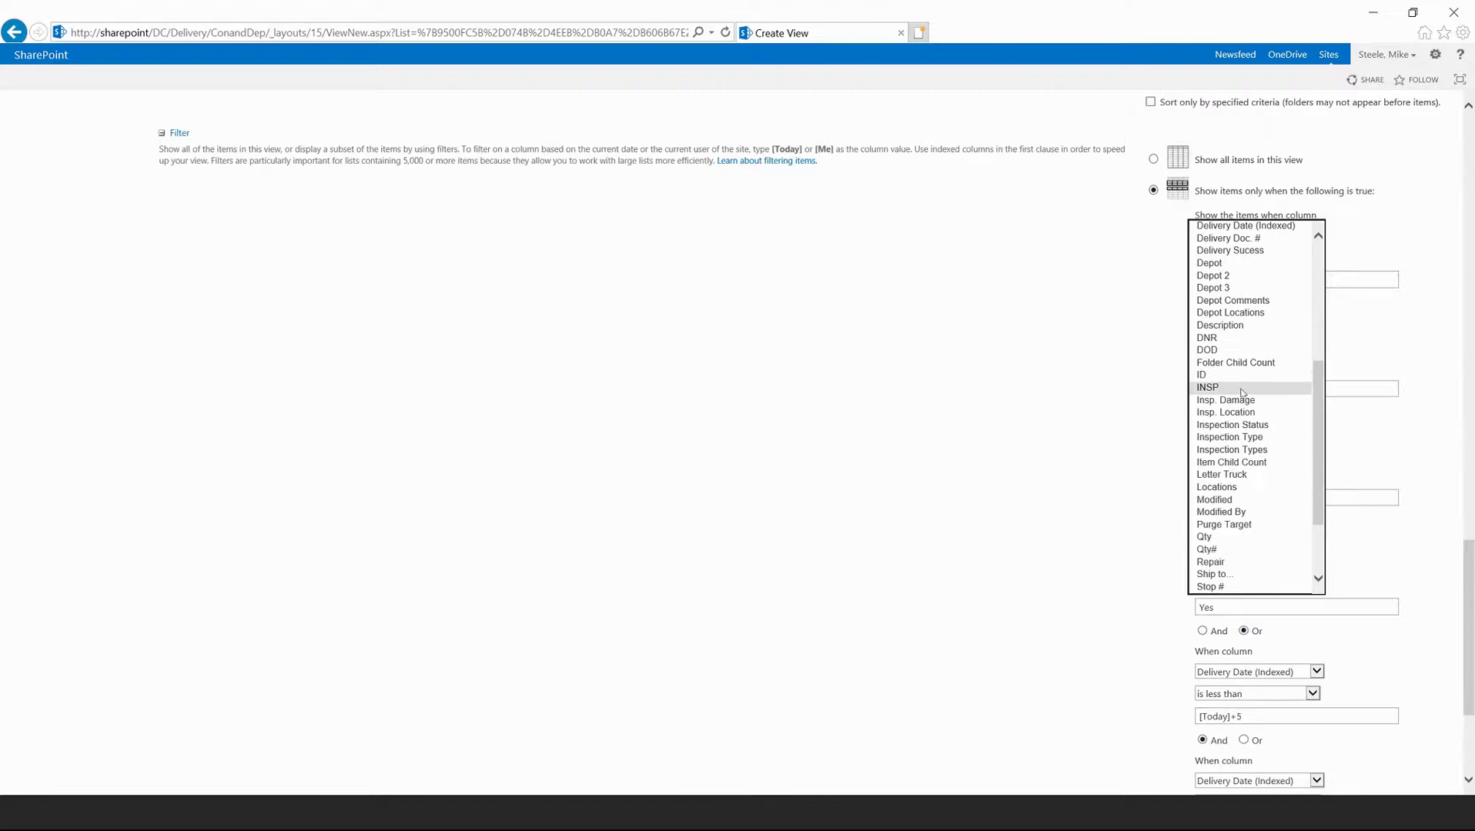
click(1247, 486)
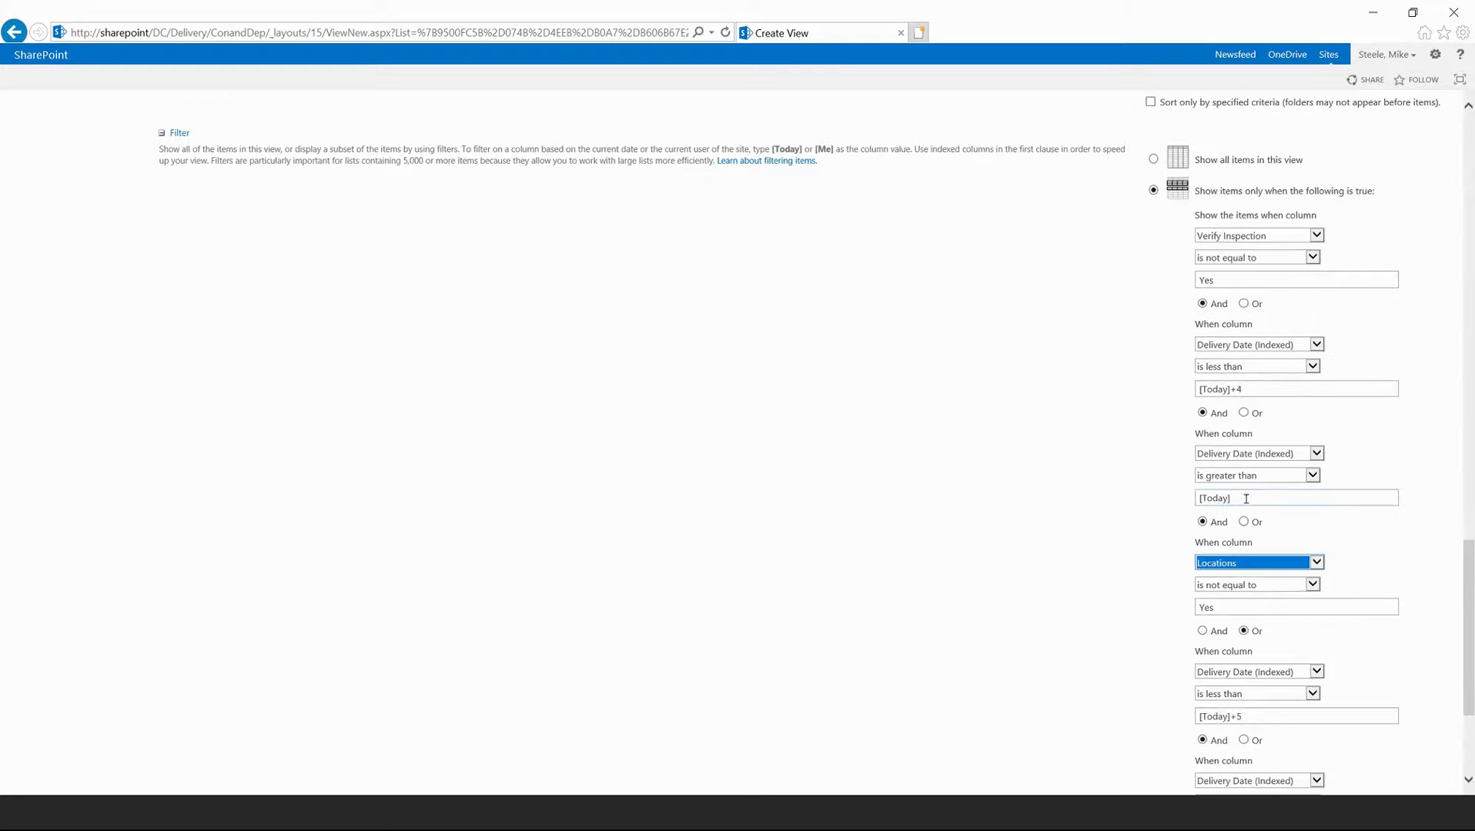
click(1235, 584)
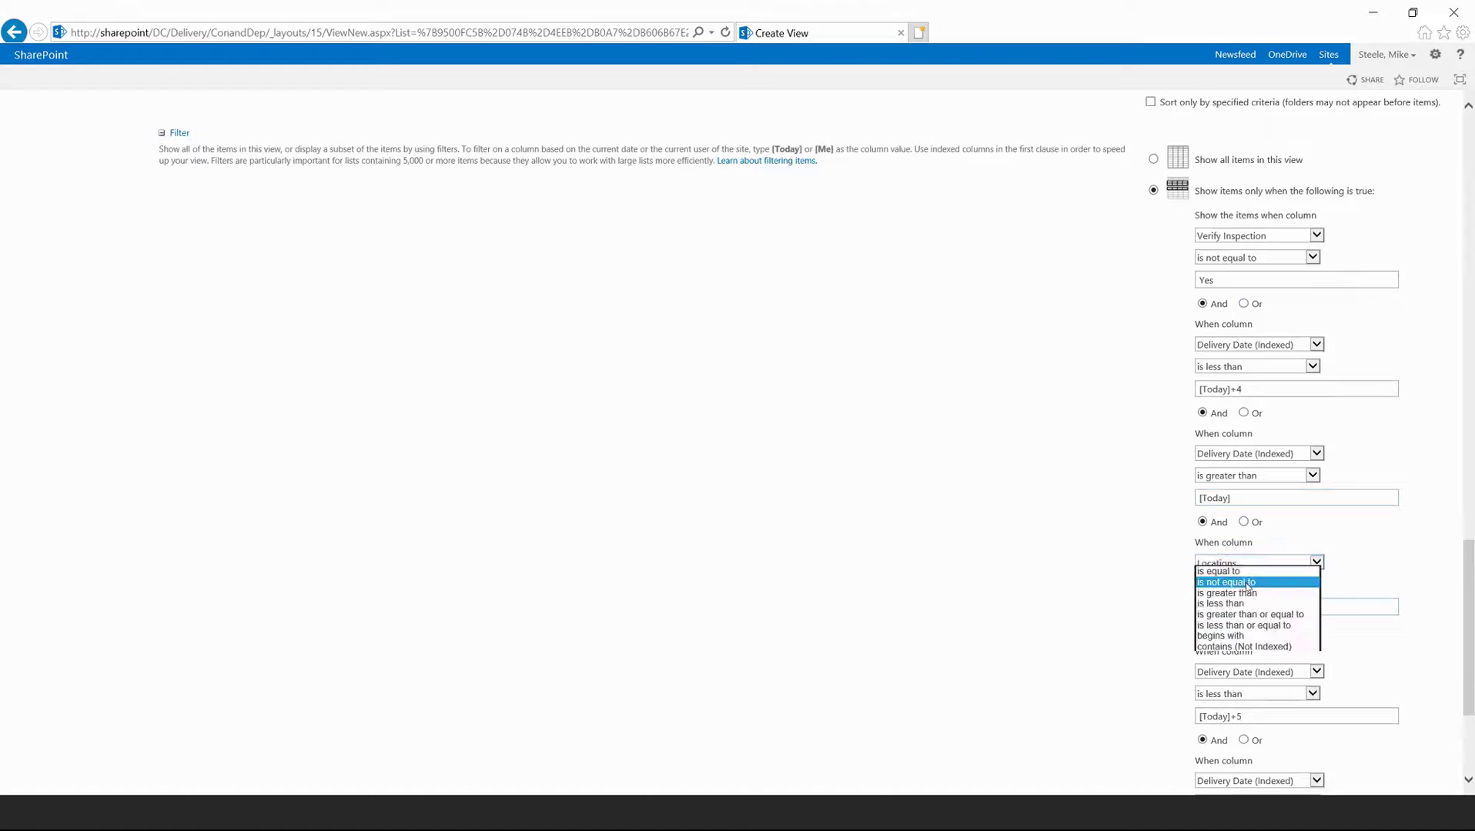
click(1225, 572)
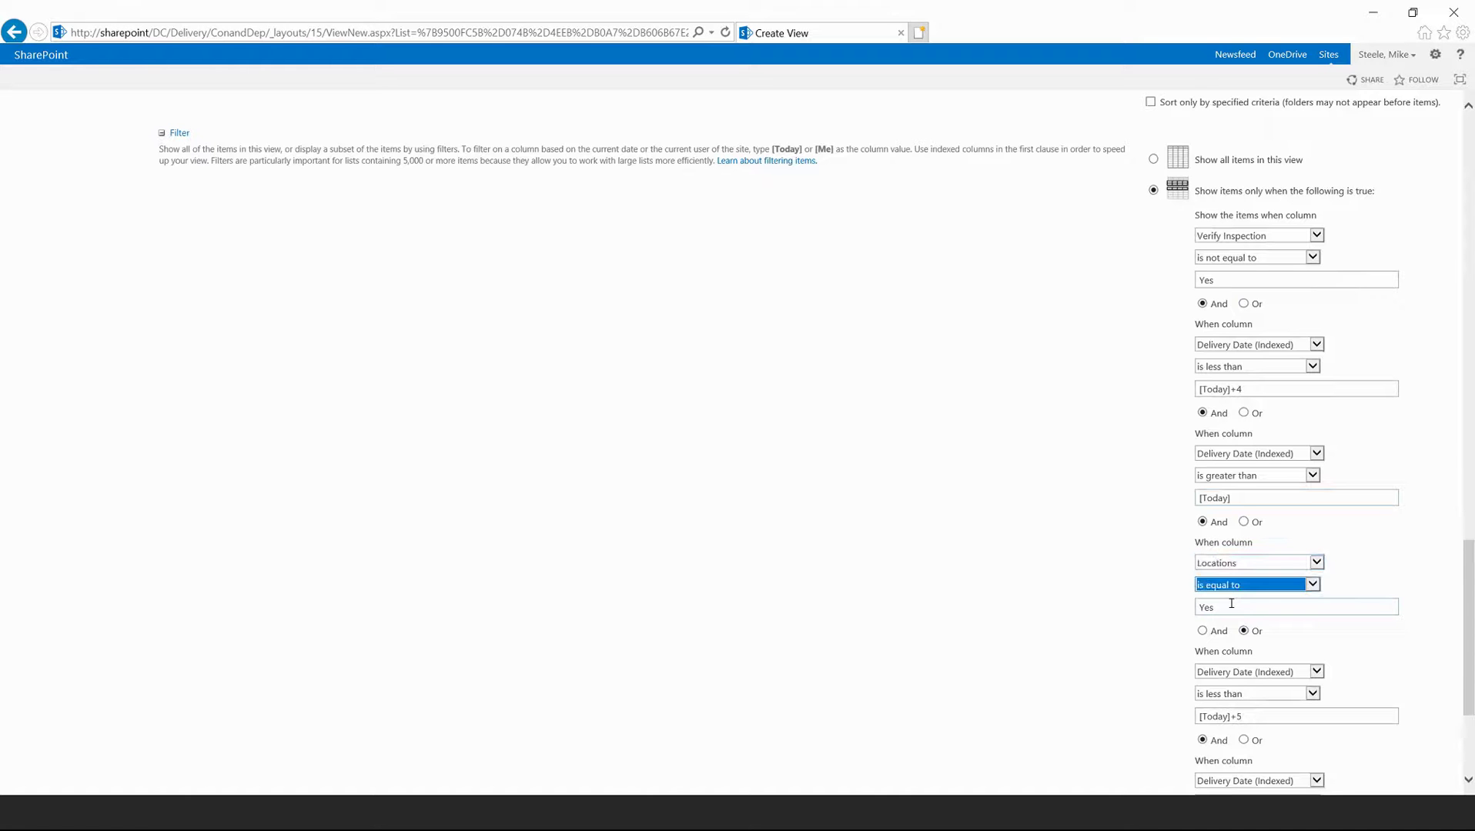
key(Tab)
text(SBER)
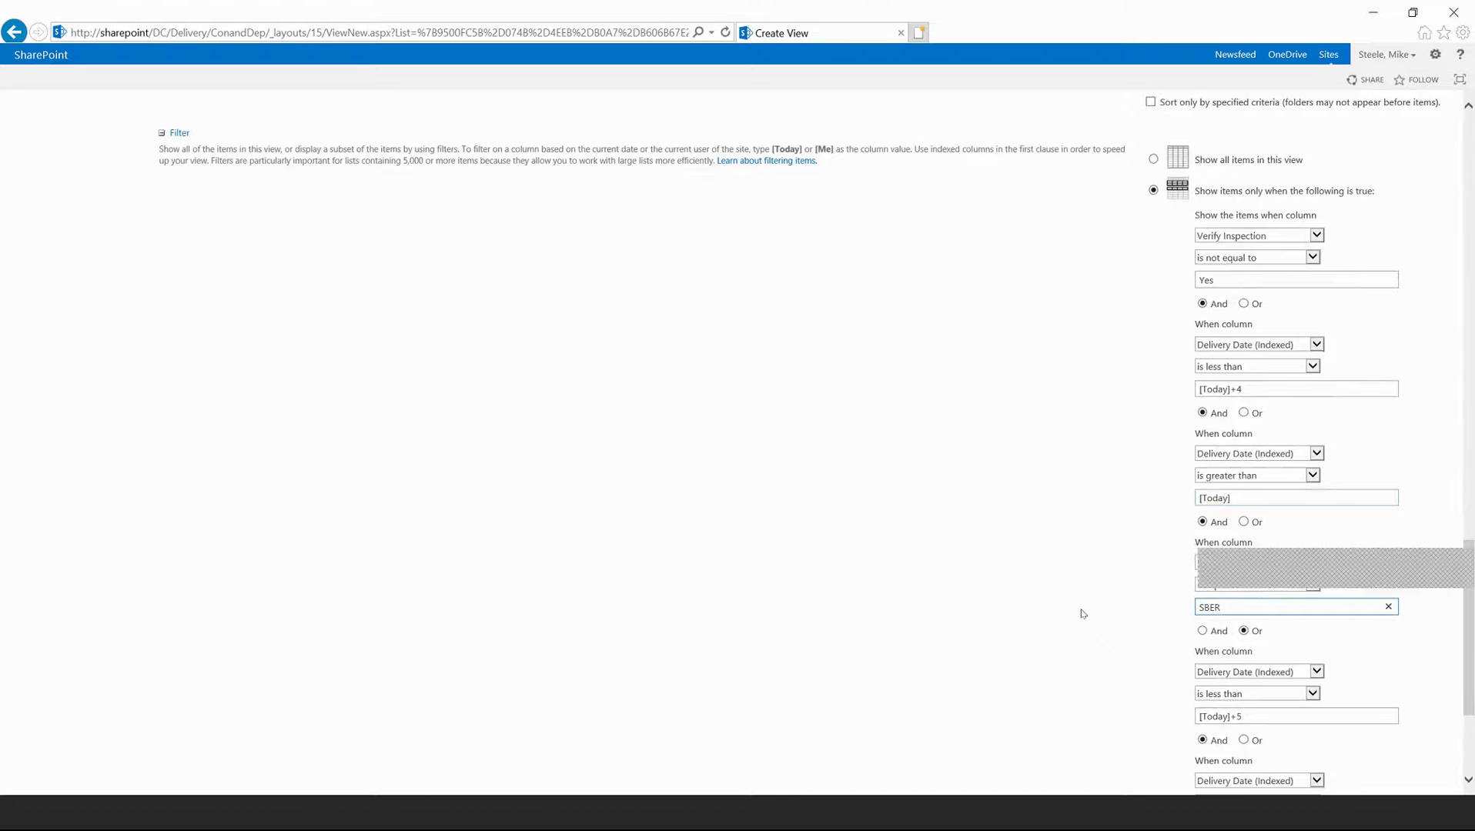
key(Tab)
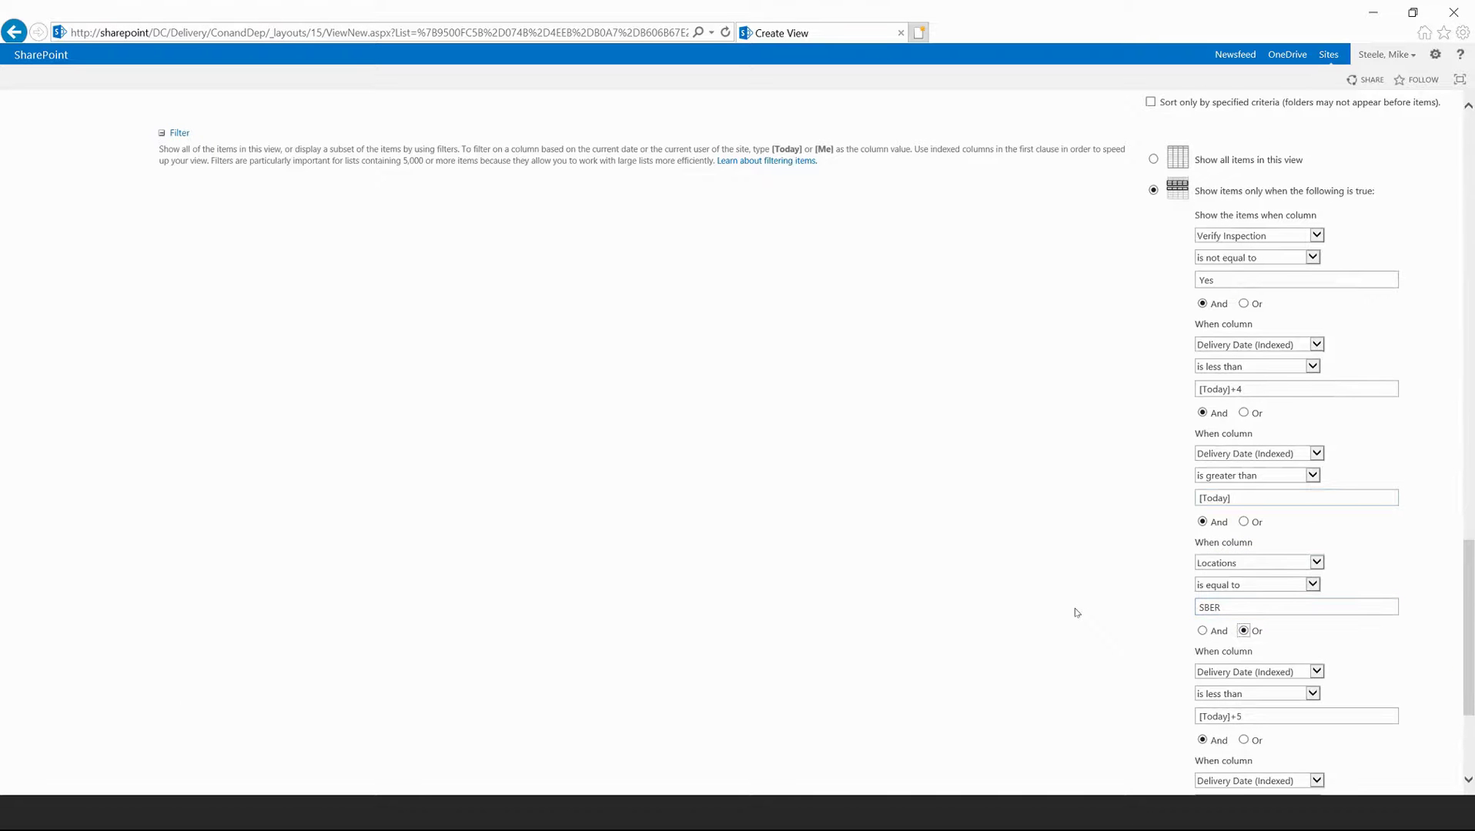
- Change the fifth filter condition to Verify Inspection is not equal to Yes
scroll(1073, 613, down, 3)
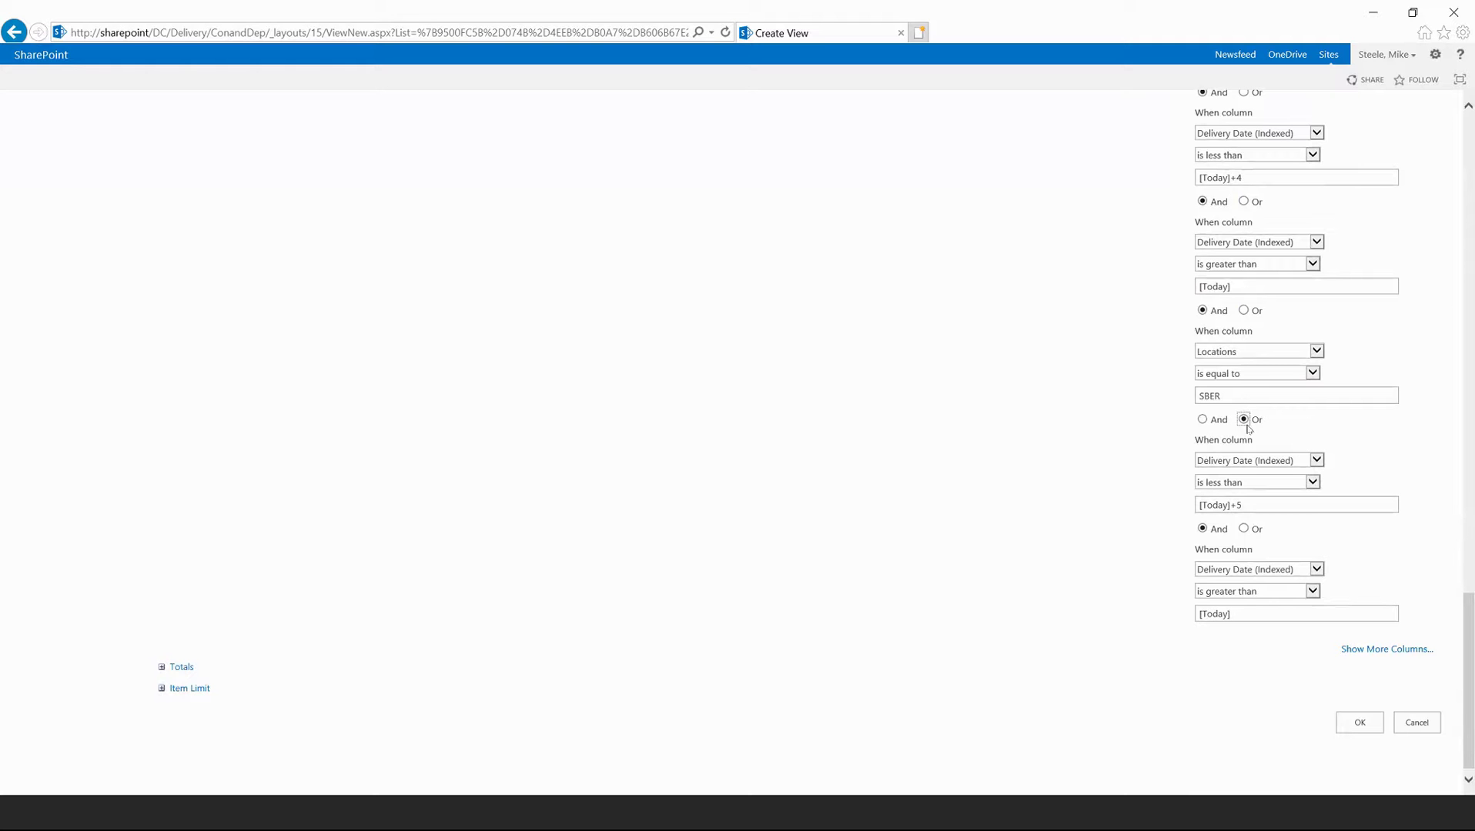
click(1317, 459)
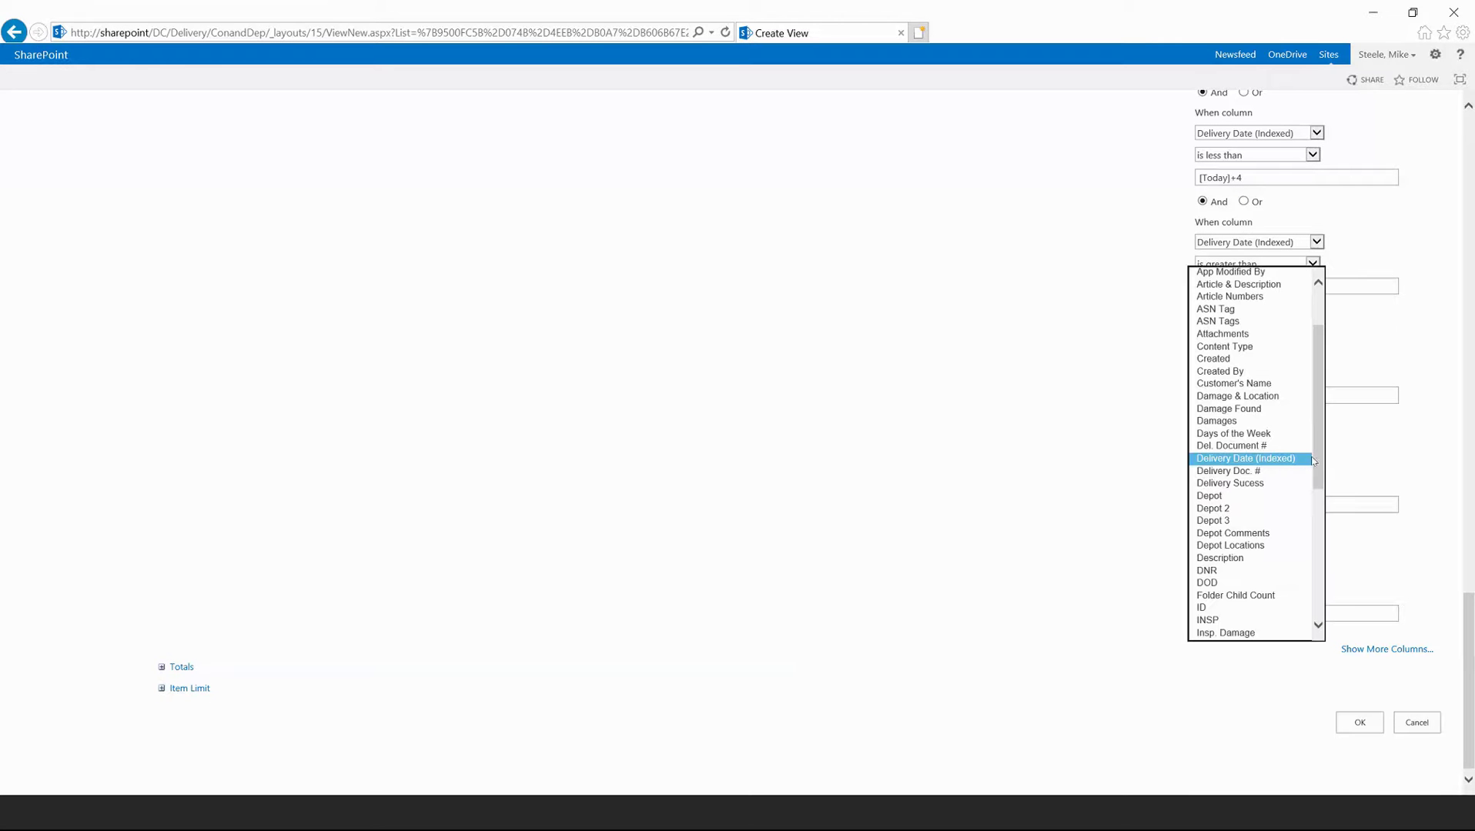
scroll(1276, 536, down, 6)
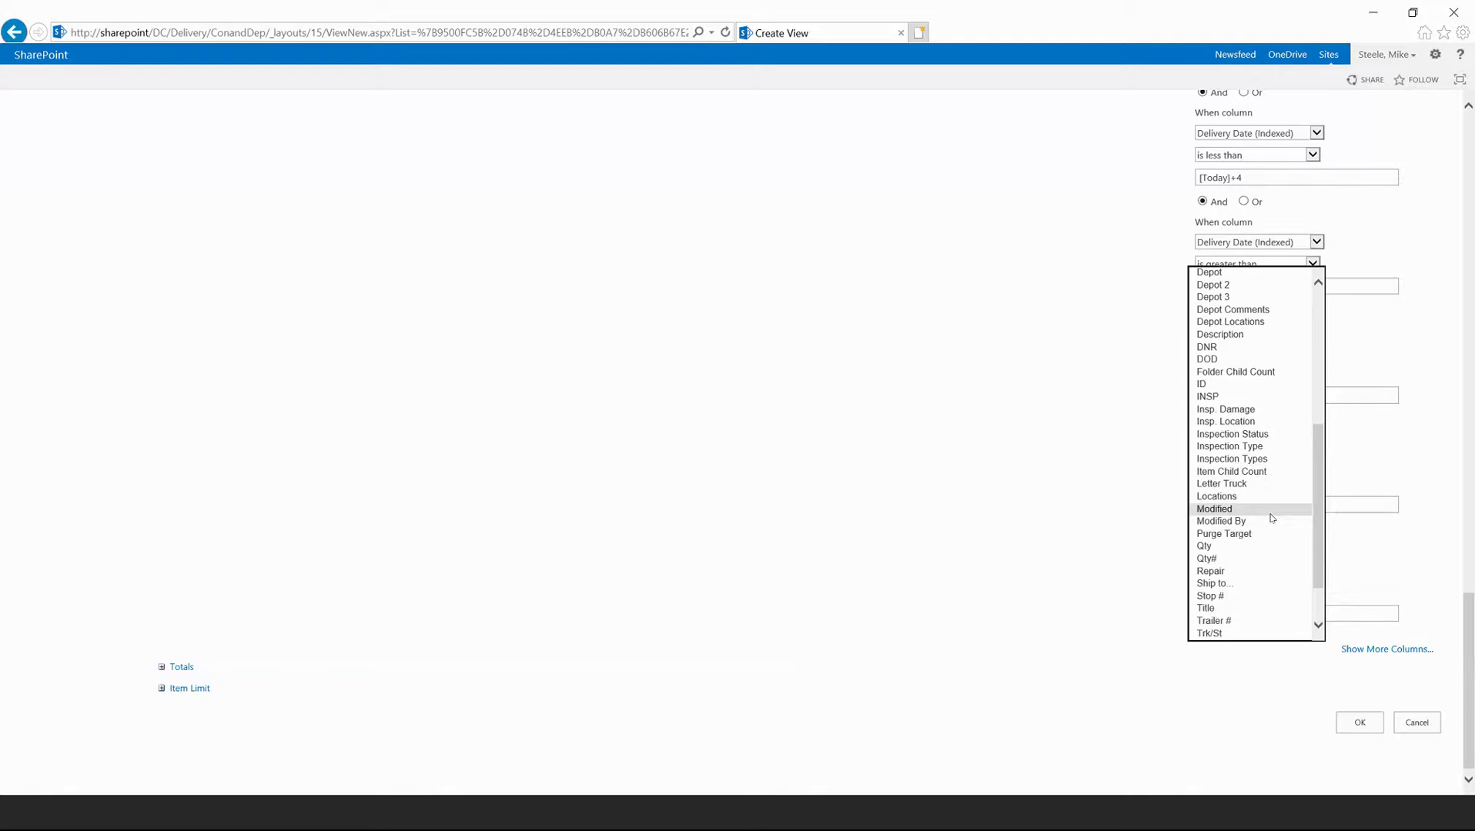
scroll(1271, 518, down, 2)
click(1247, 611)
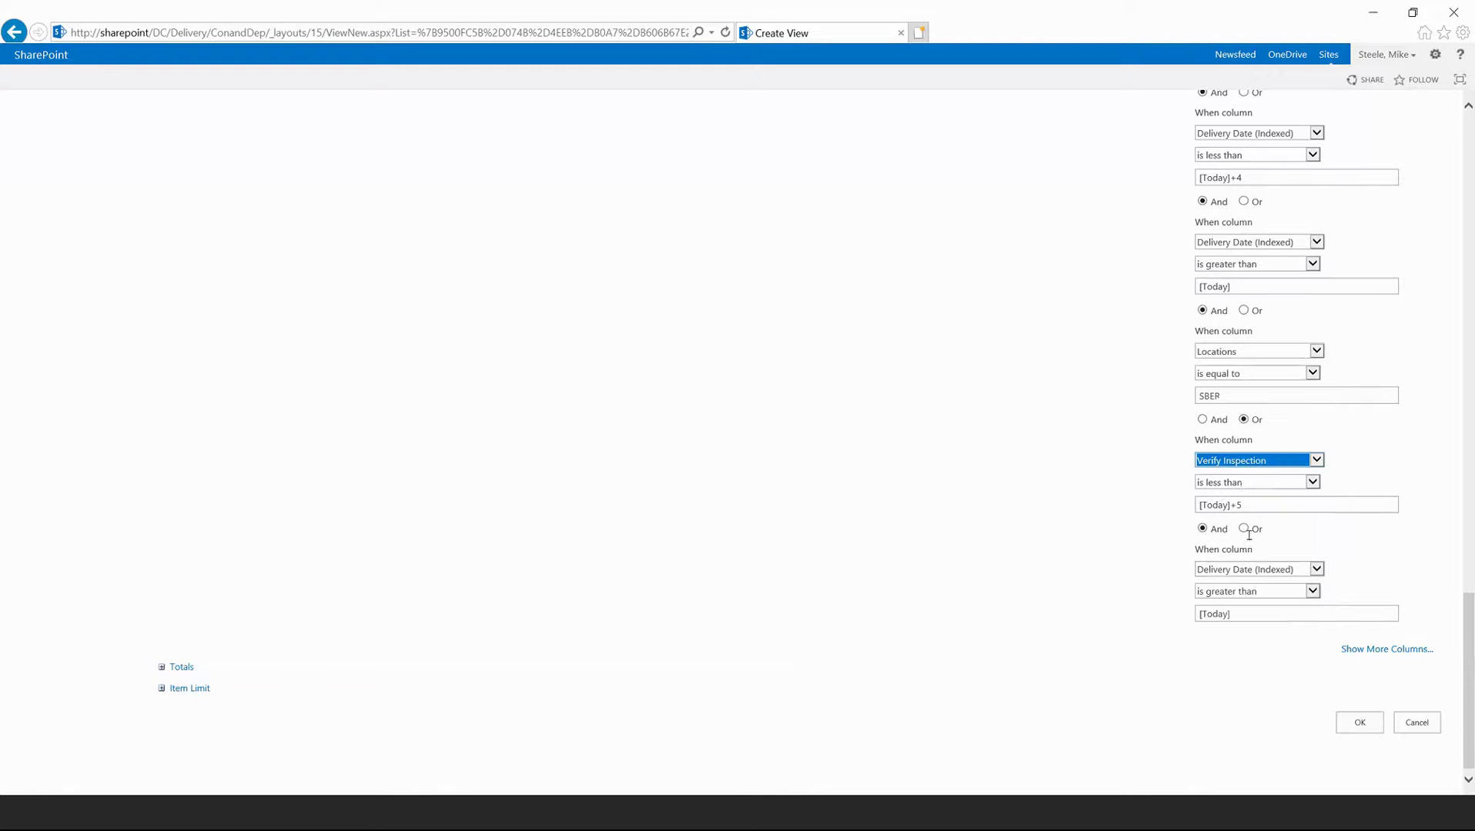
click(1247, 482)
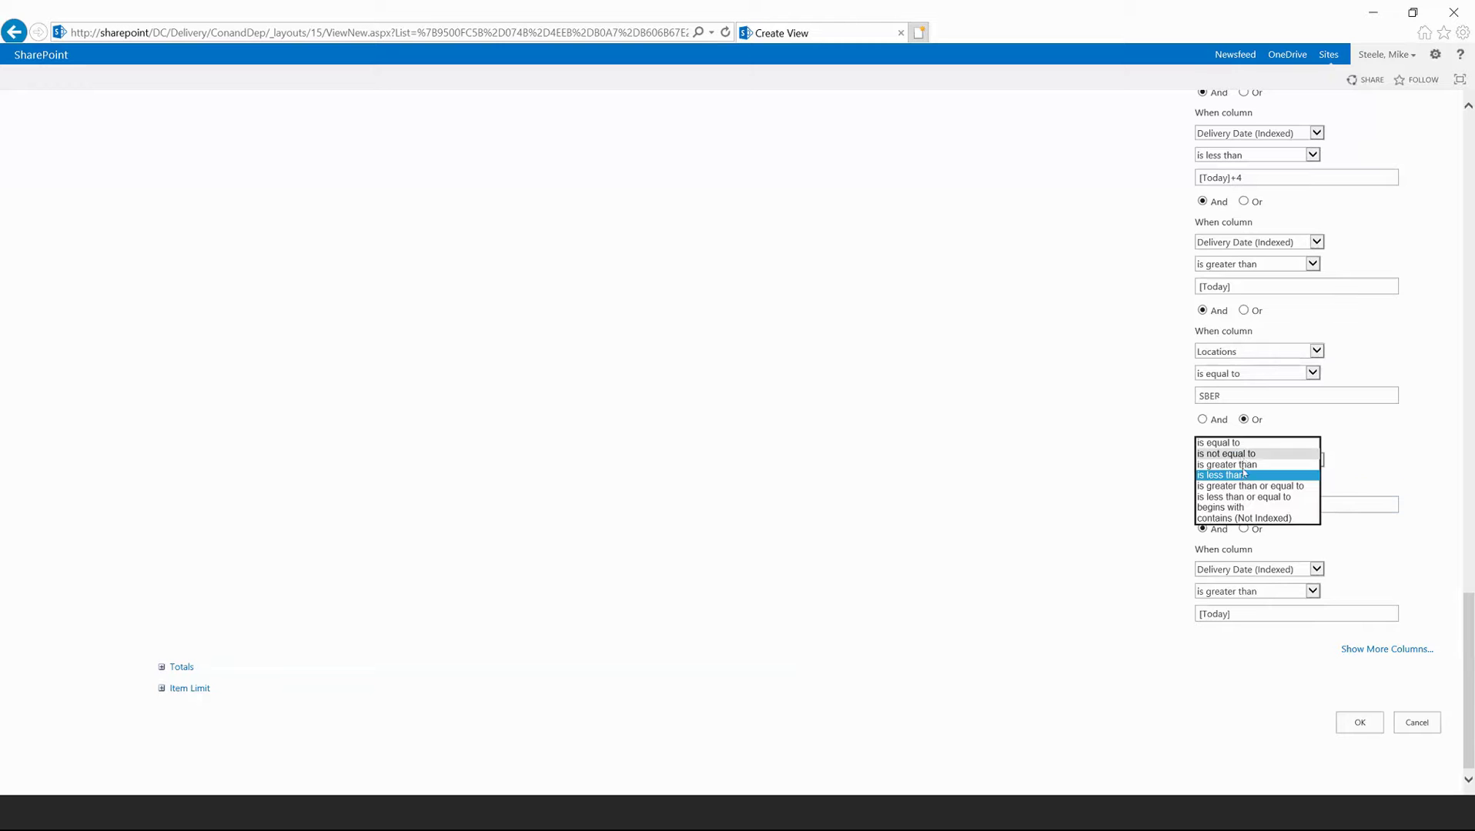
click(1239, 455)
key(Tab)
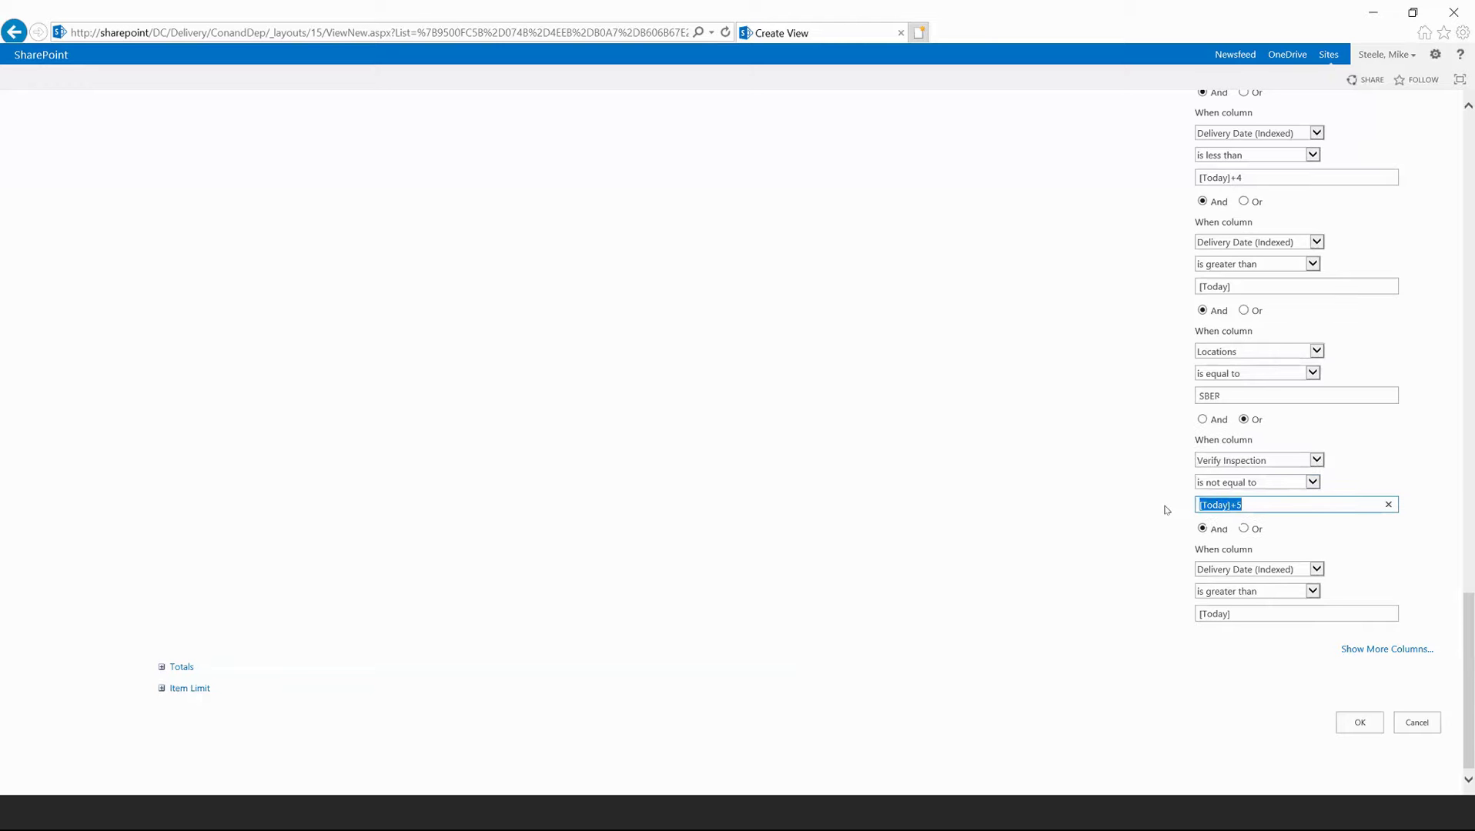
text(Yes)
key(Tab)
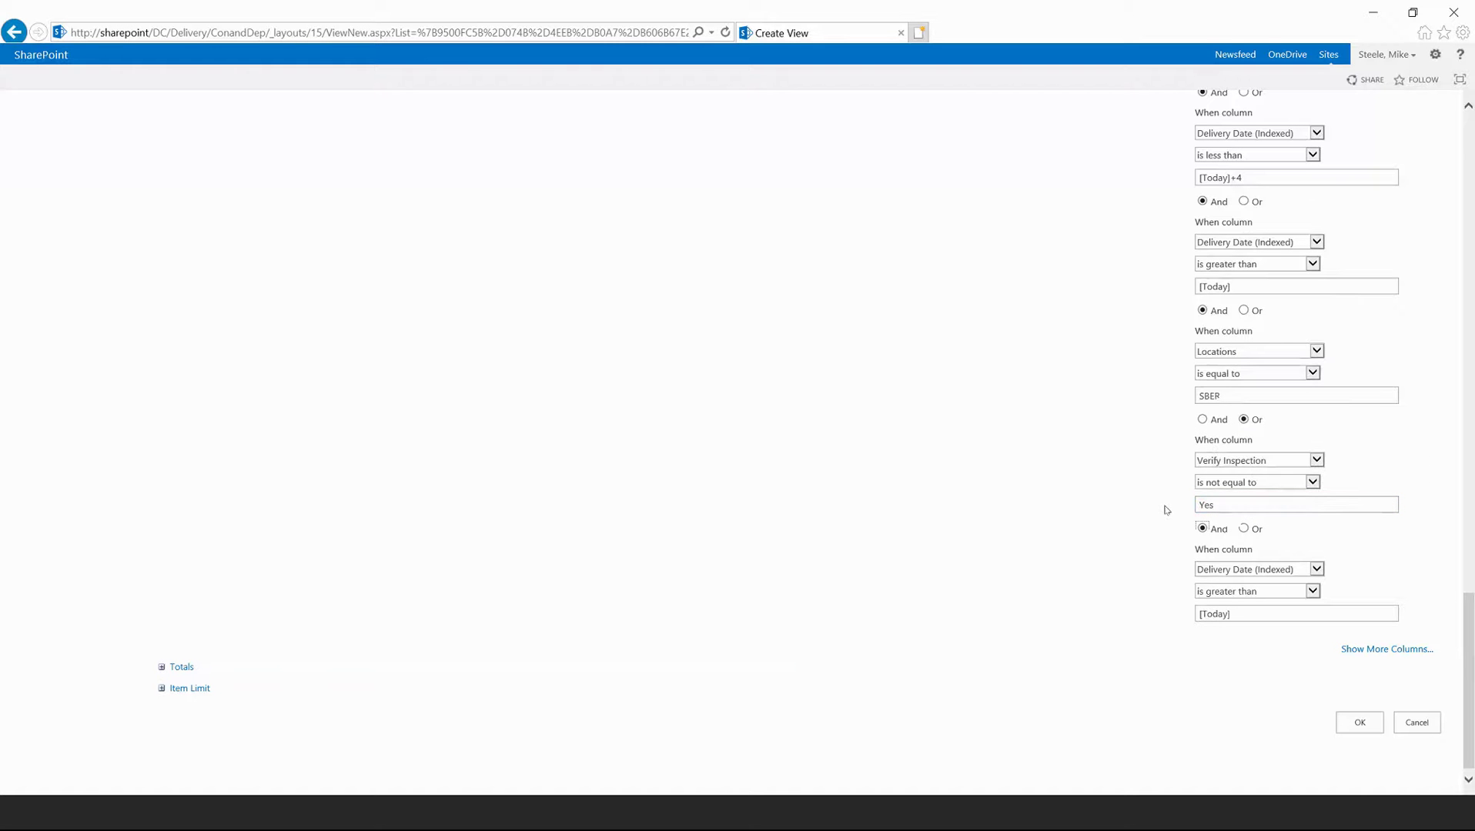
- Change the sixth filter condition, on Delivery Date (Indexed), to is less than [Today]+5
click(1264, 591)
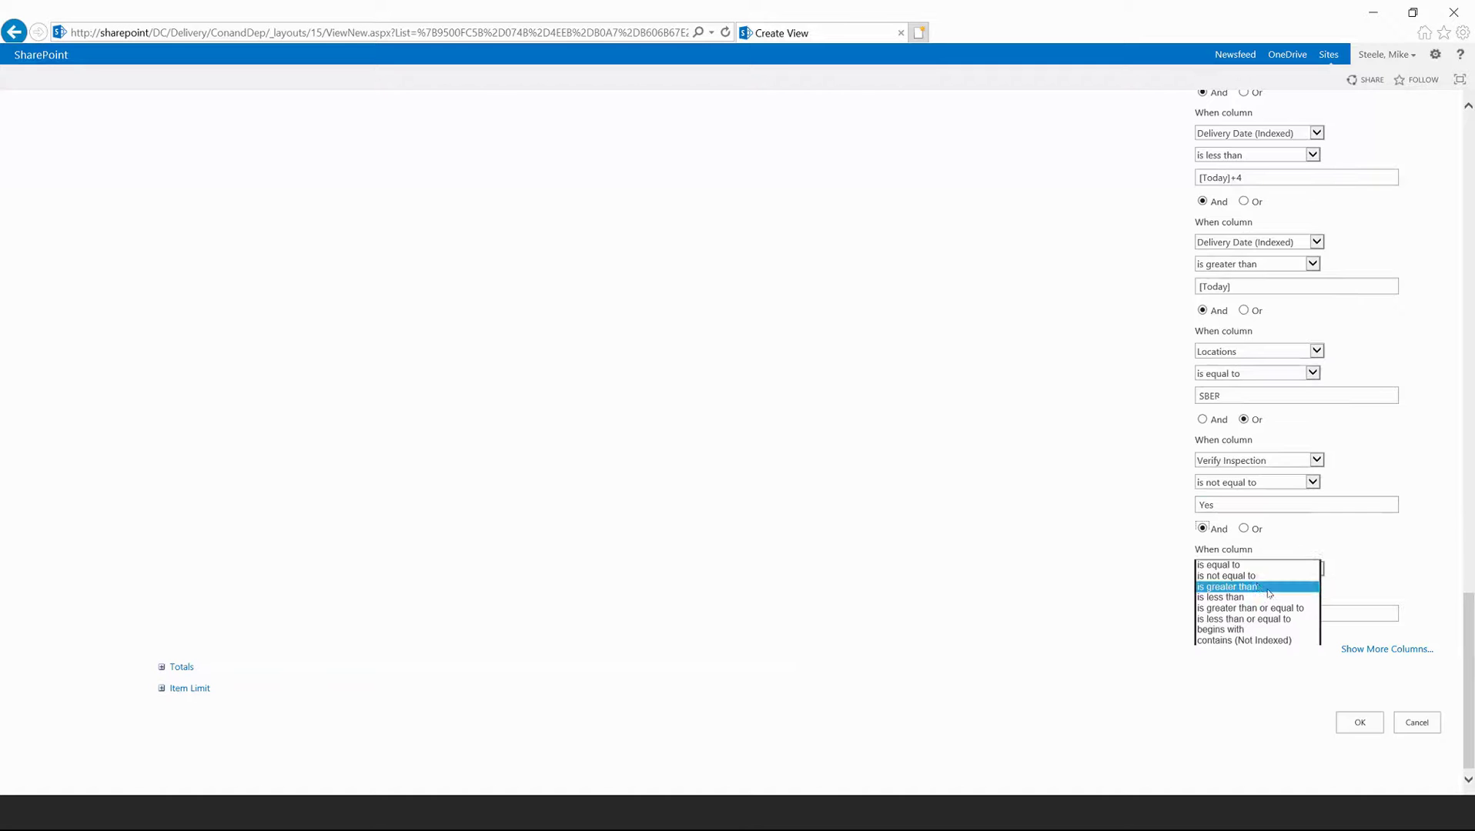
click(1224, 597)
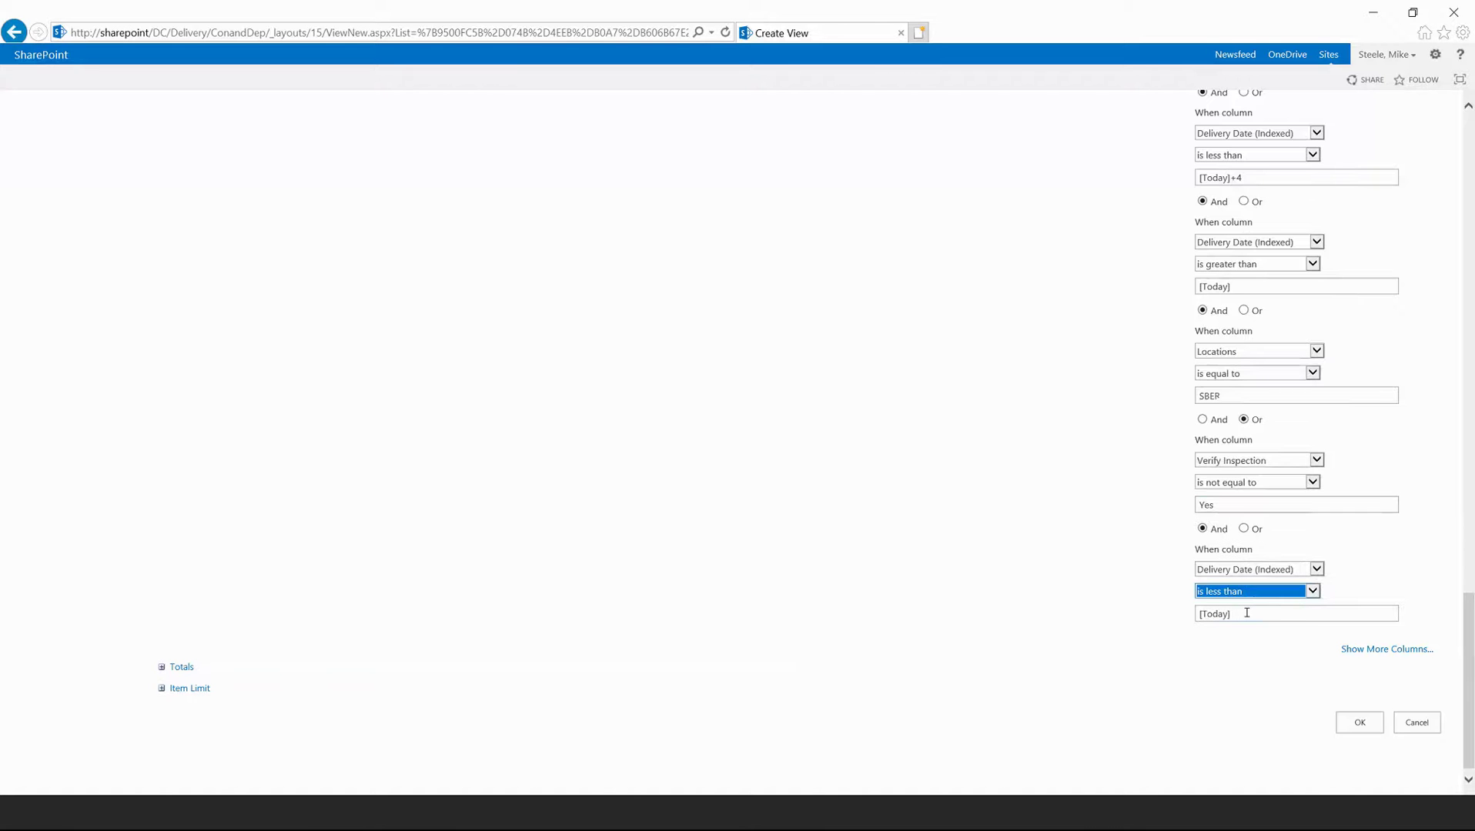
click(1247, 614)
text(+5)
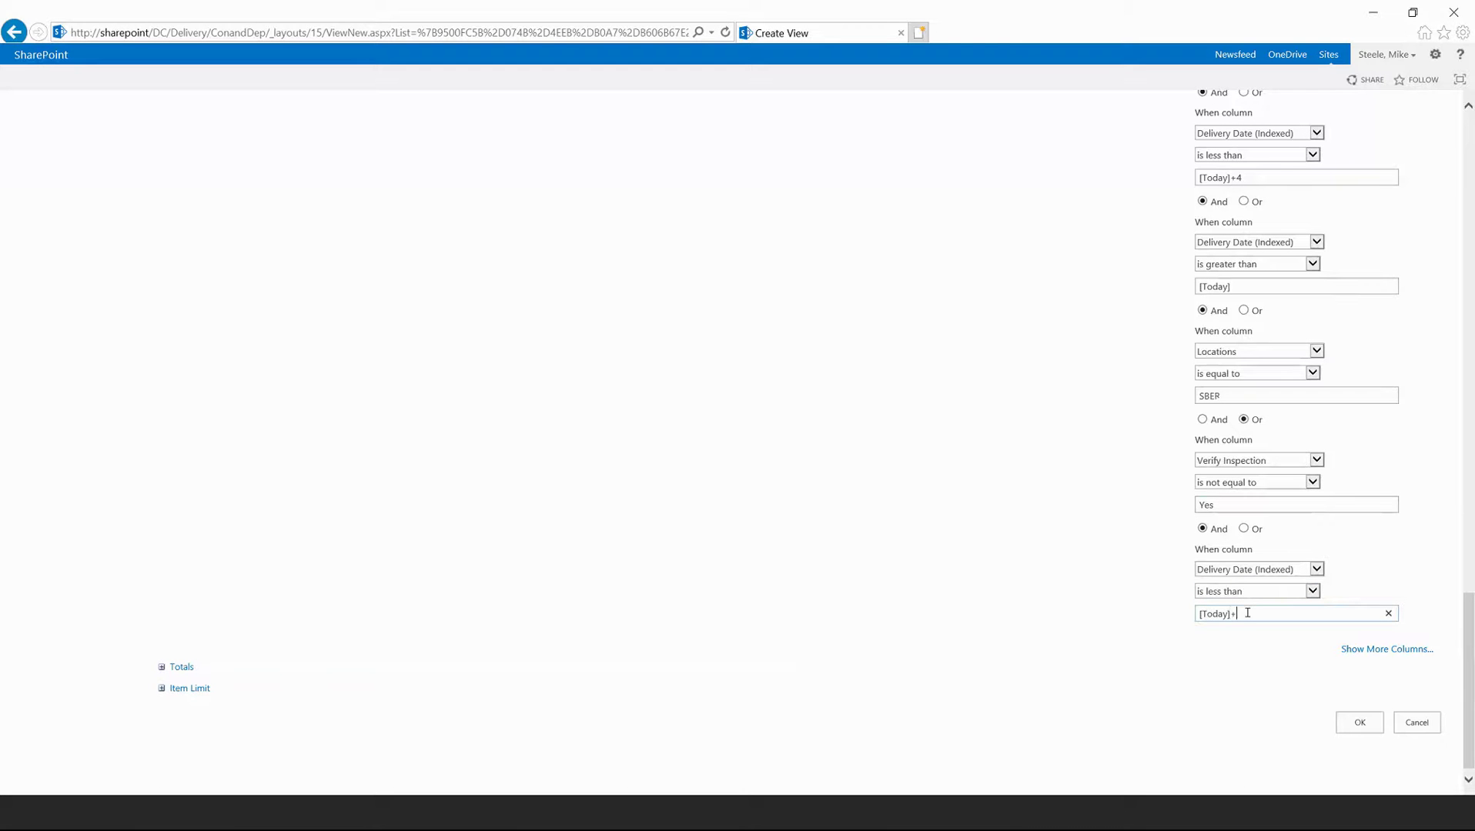
- Add a seventh filter condition on Delivery Date (Indexed) with the operator is greater than
click(1388, 650)
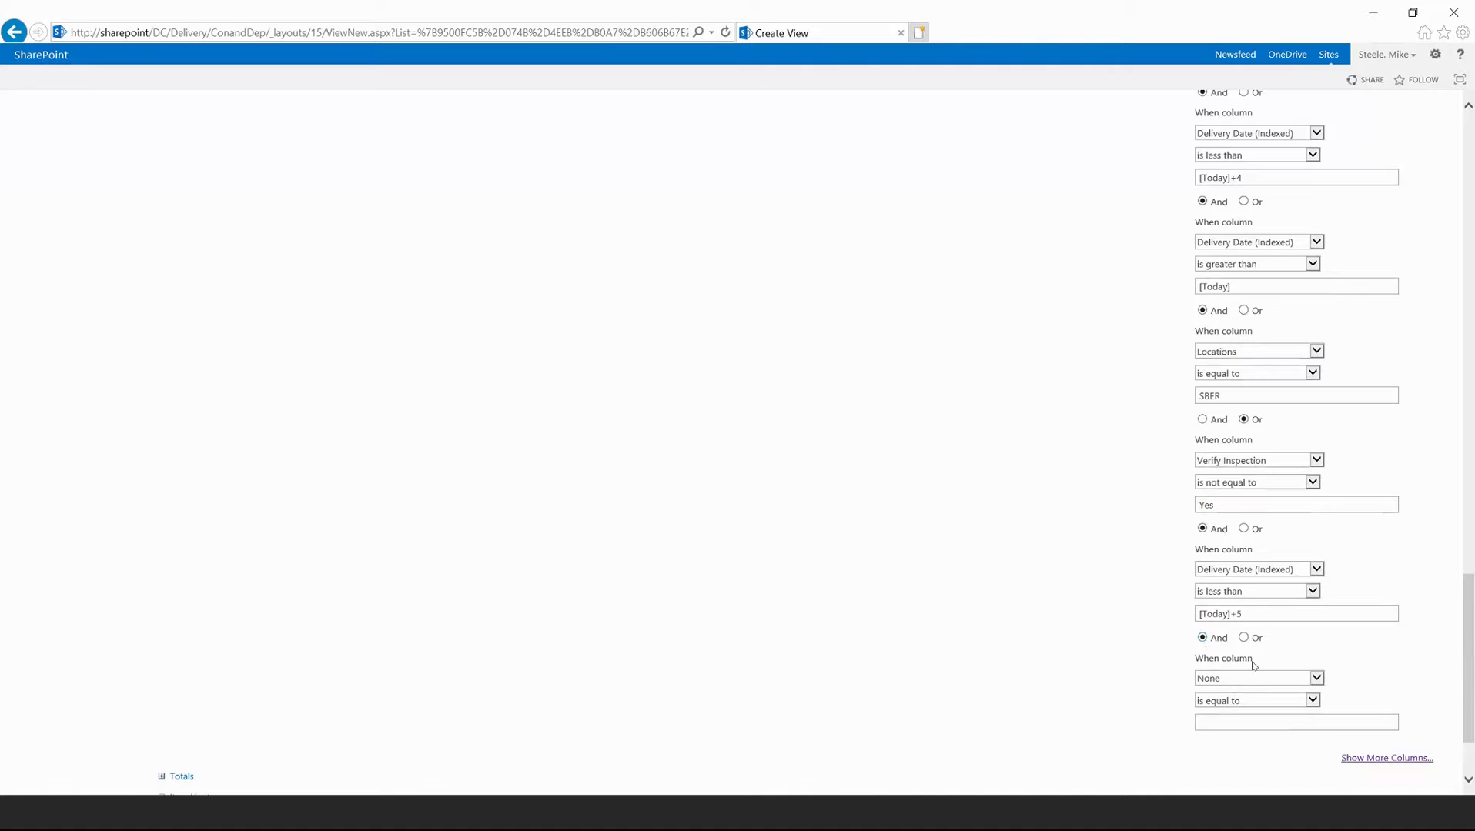
click(1278, 678)
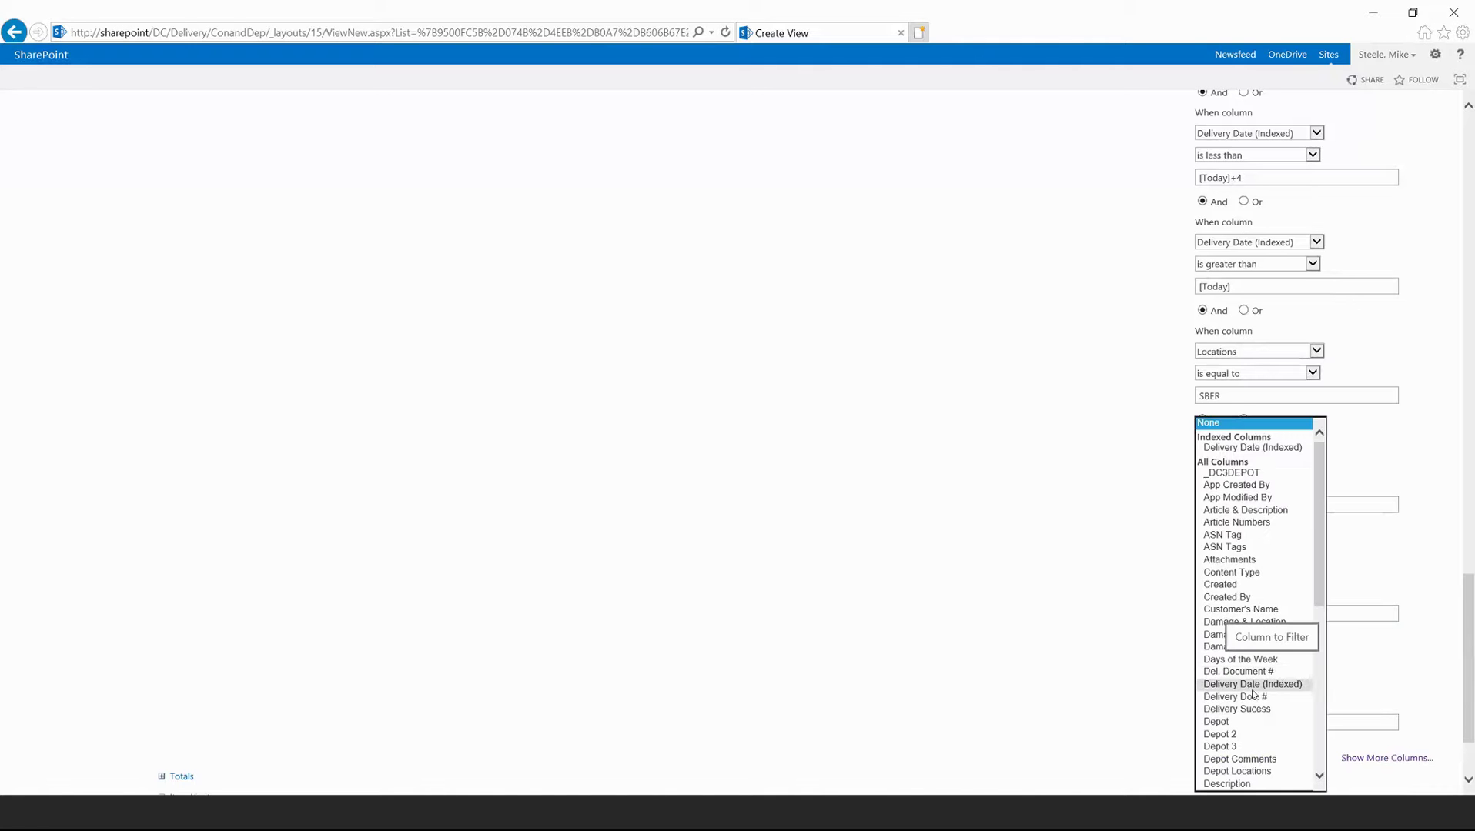
click(1241, 685)
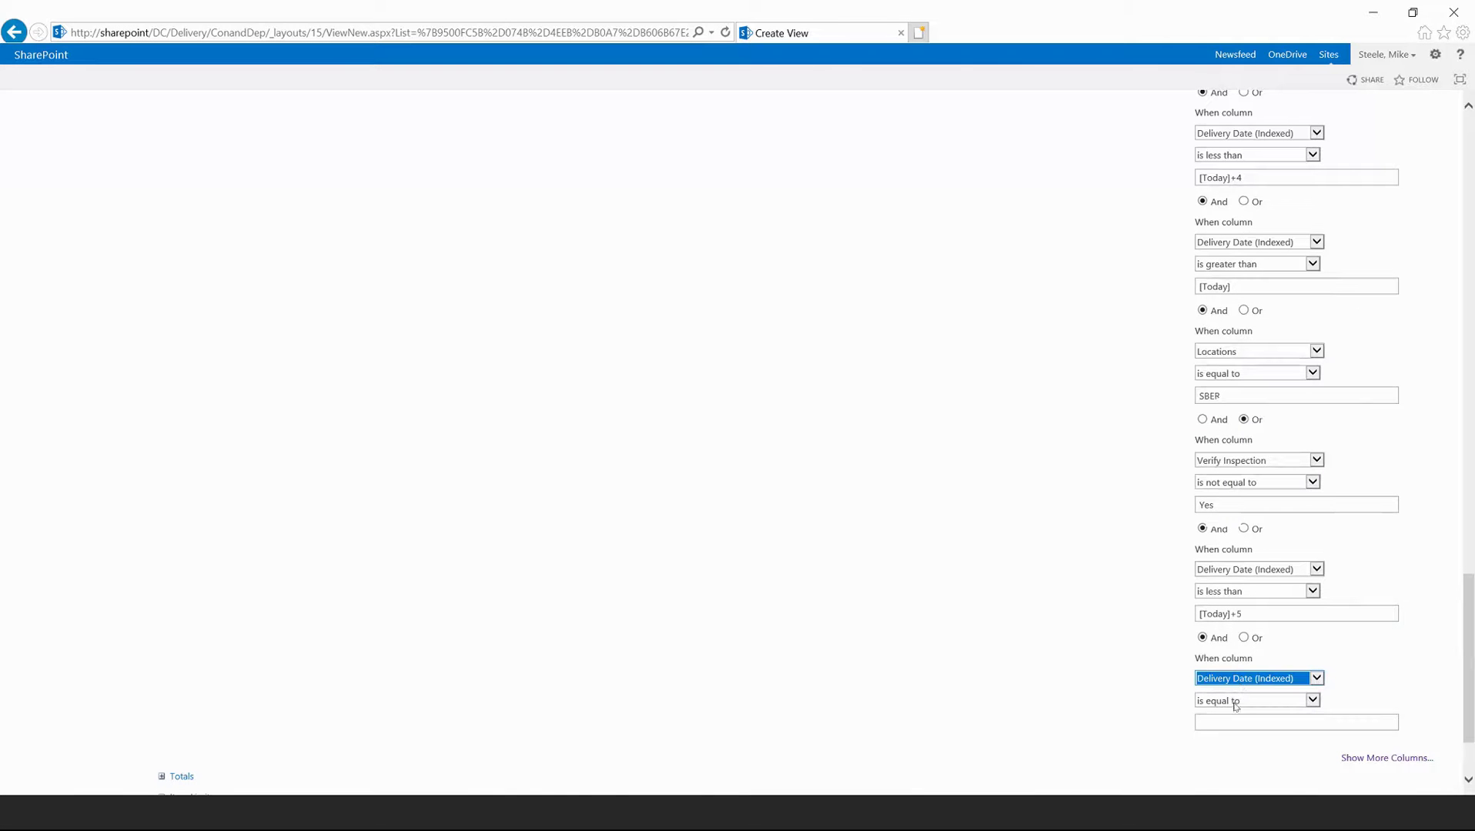
click(1234, 702)
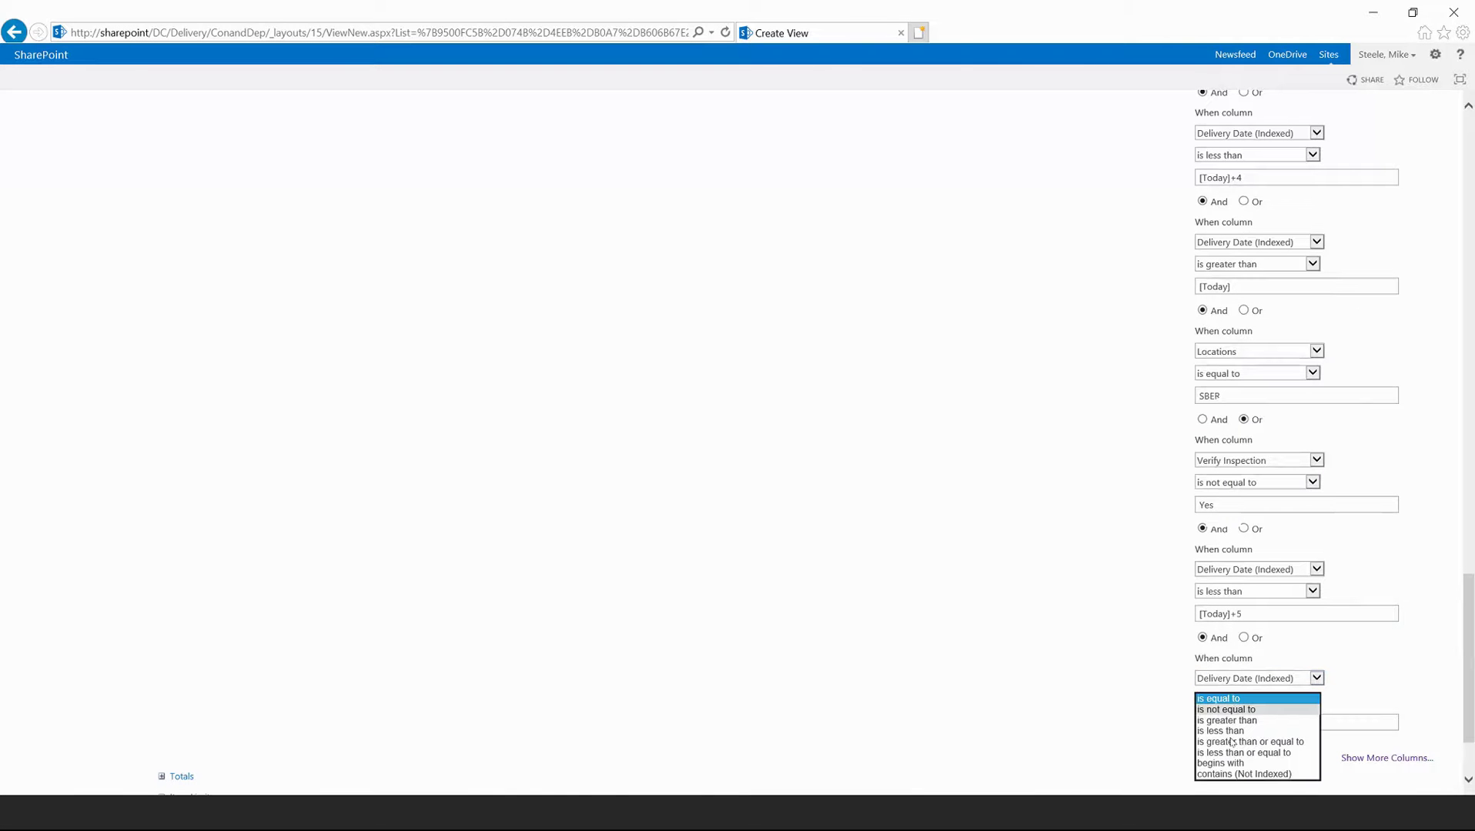
click(1276, 721)
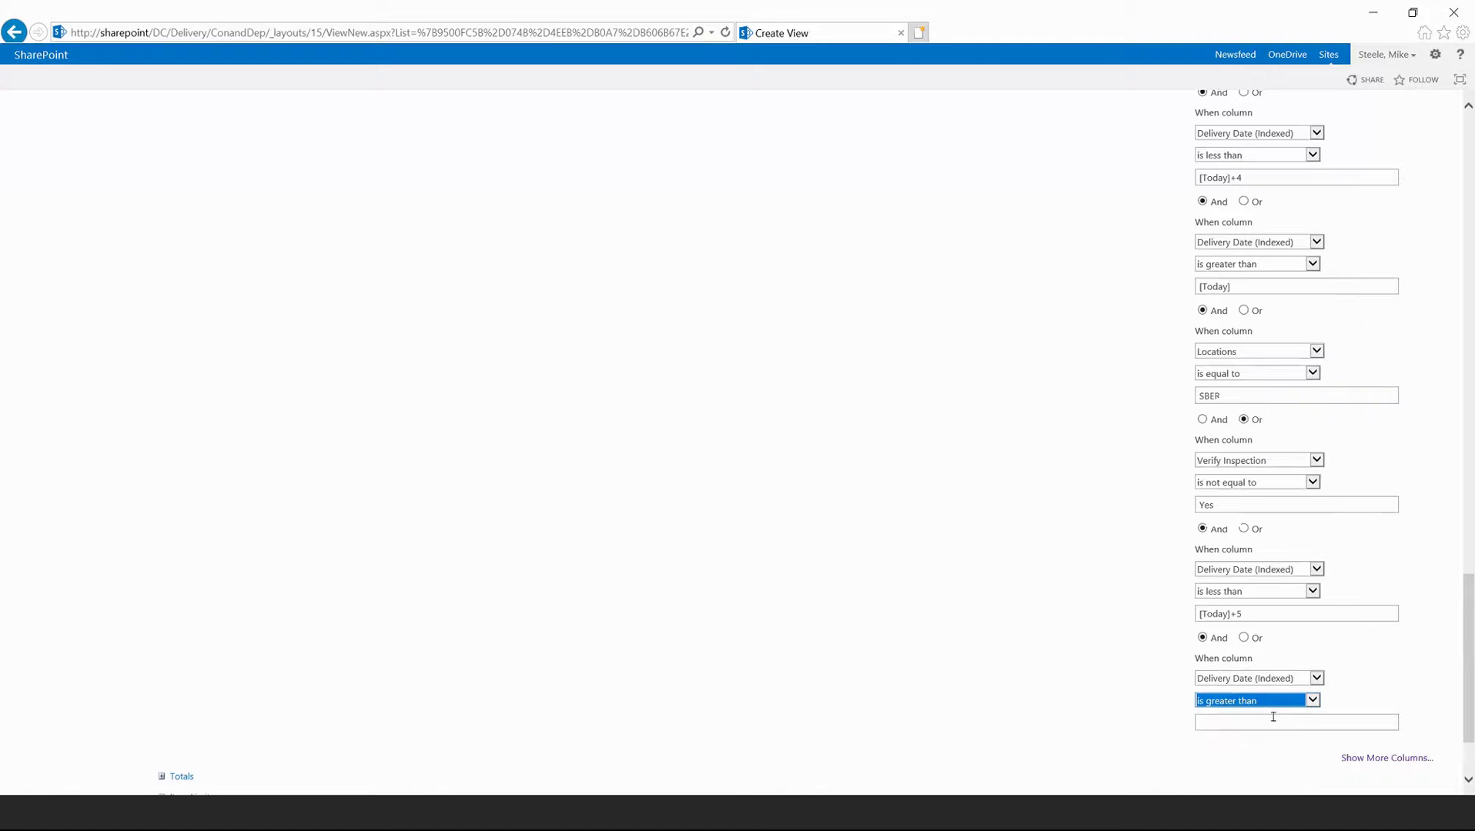
- Set the sixth condition's operator to is less than or equal to, and enter [today] as the seventh condition's value
click(1271, 592)
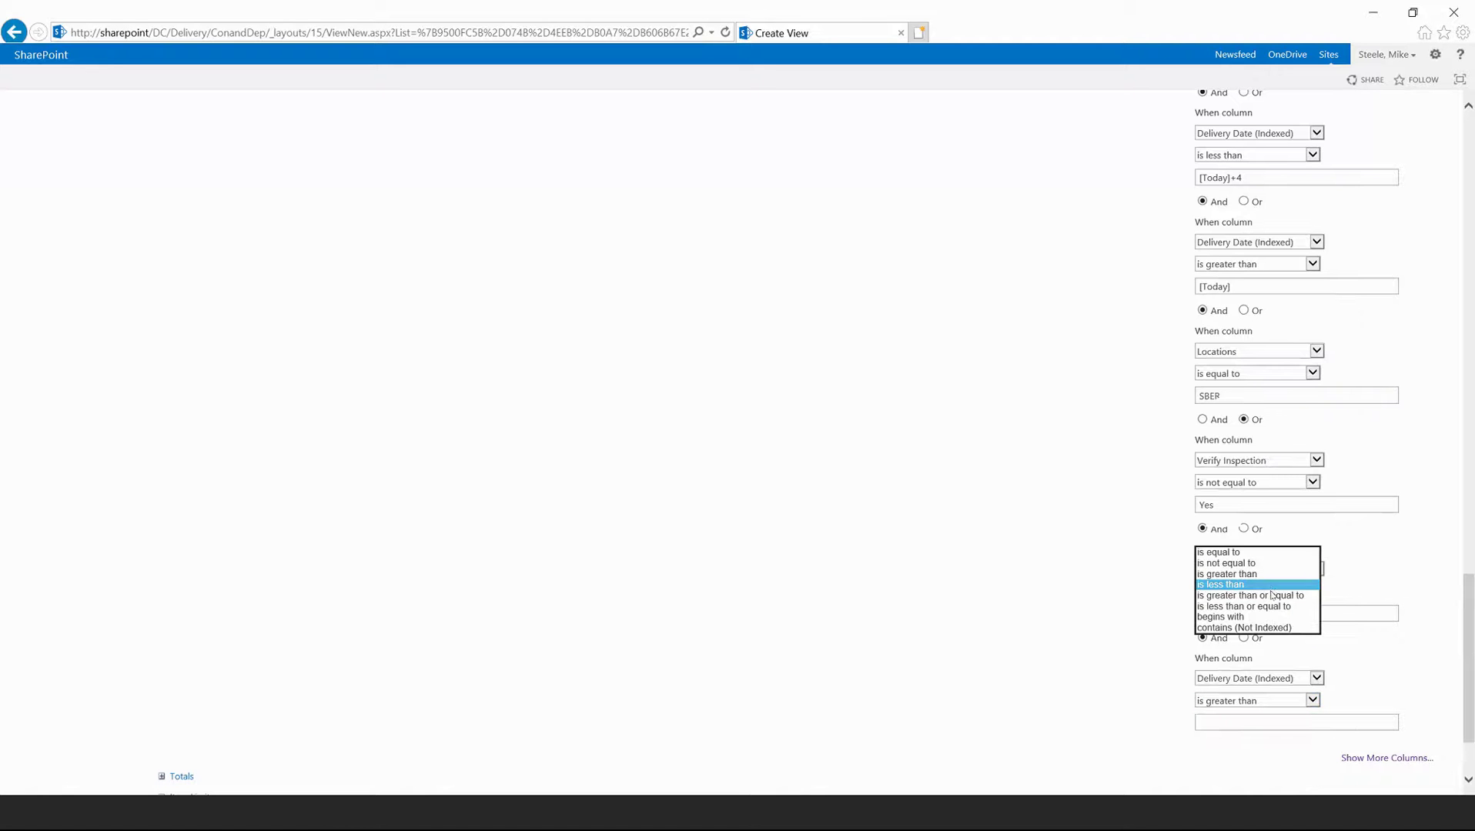
click(1255, 595)
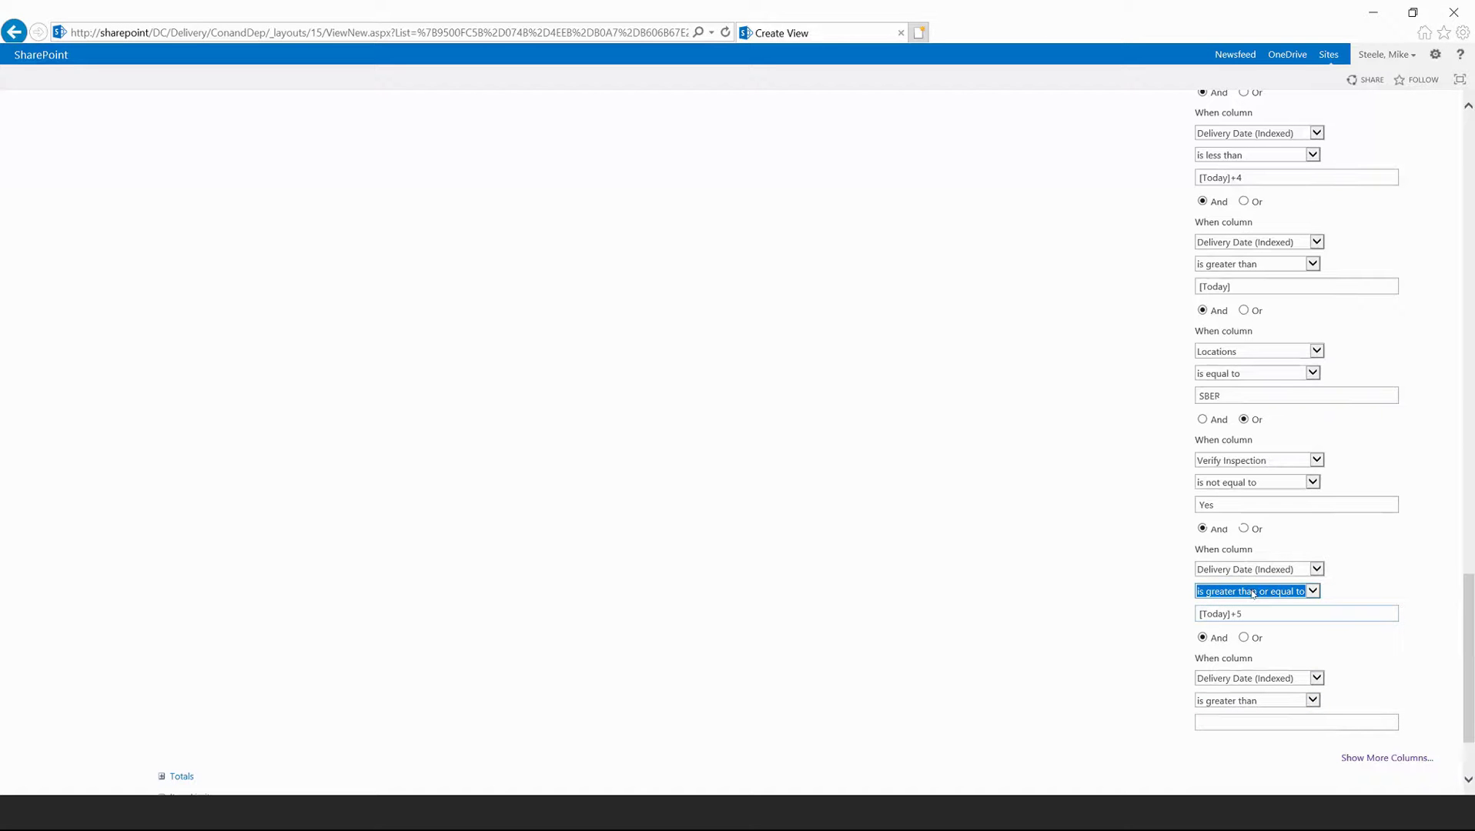
click(1253, 594)
click(1253, 598)
click(1255, 722)
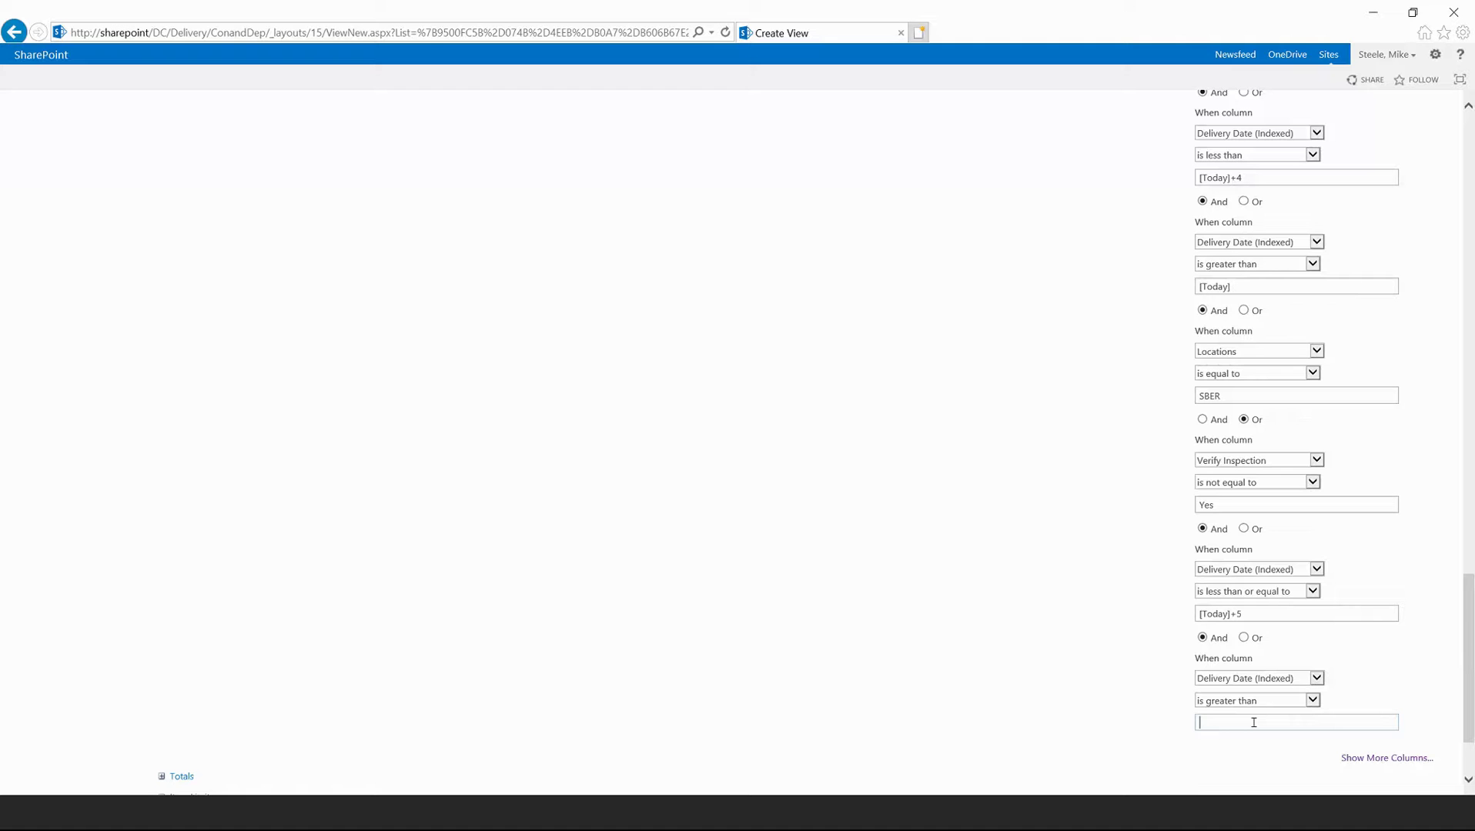
text([today])
- Change the sixth filter condition to Delivery Date (Indexed) is equal to 12/12/2019
click(1312, 590)
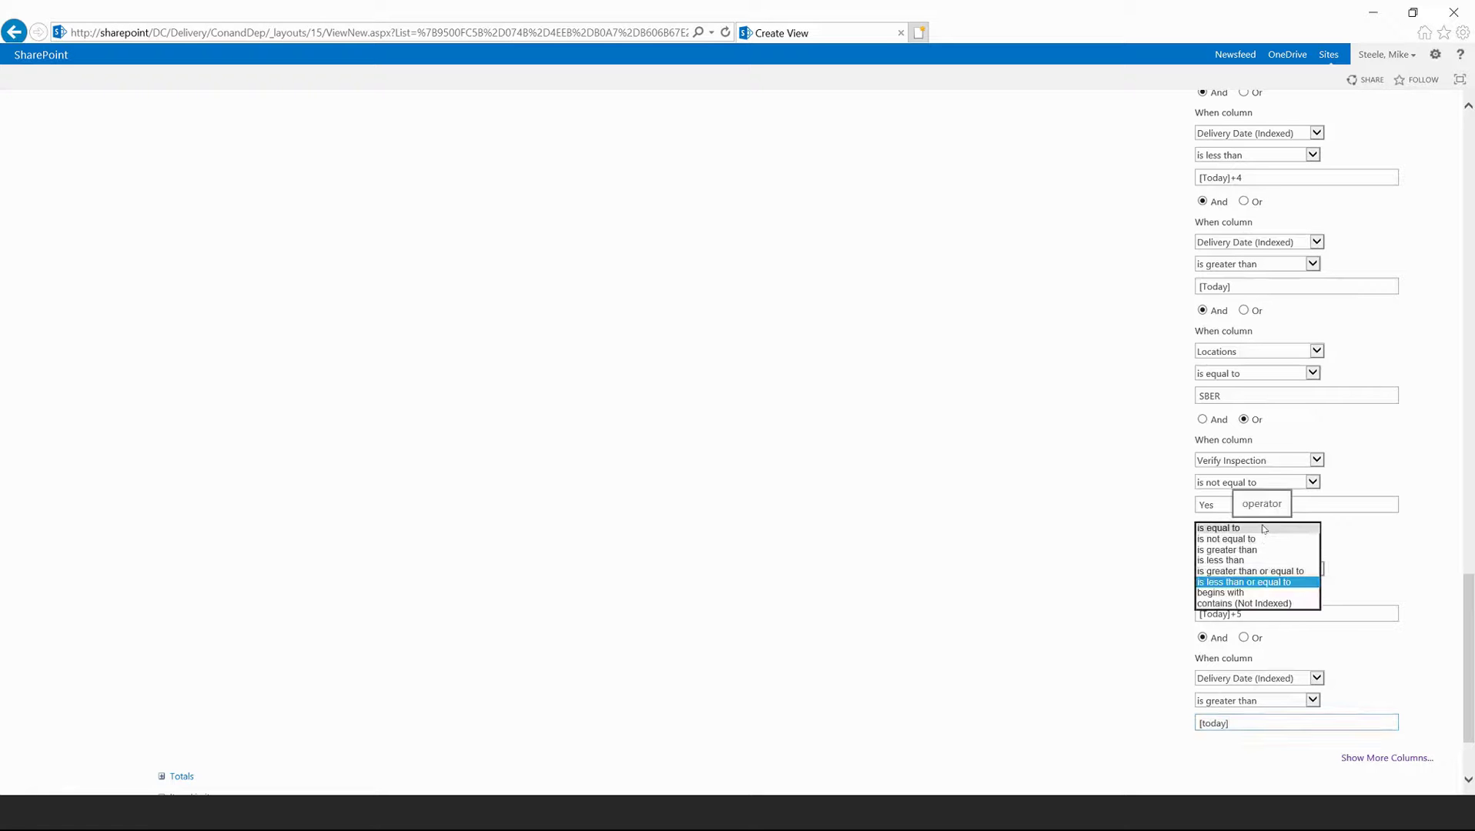
click(1251, 573)
click(1248, 591)
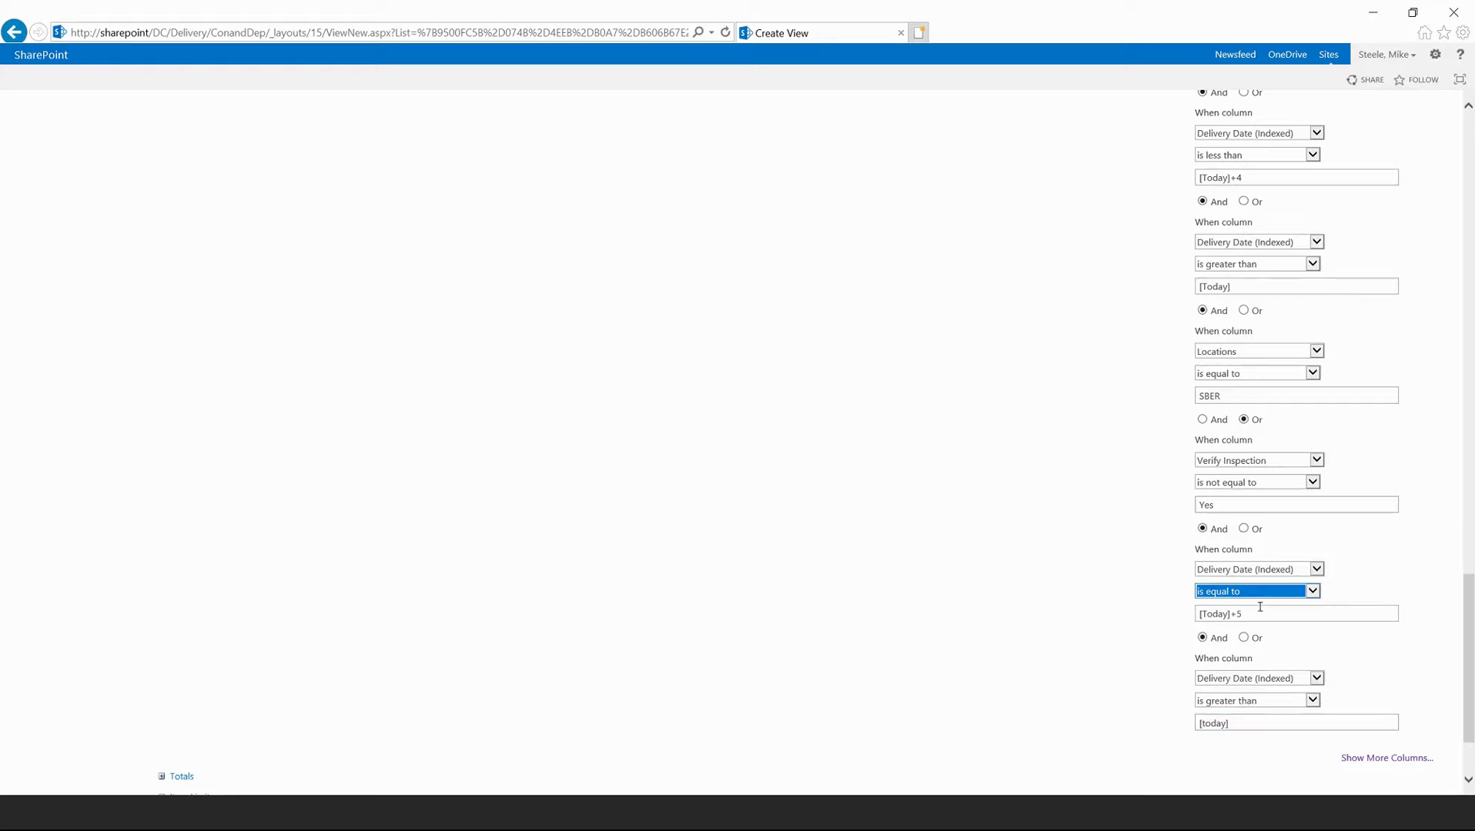
drag(1259, 612, 1185, 620)
text(12)
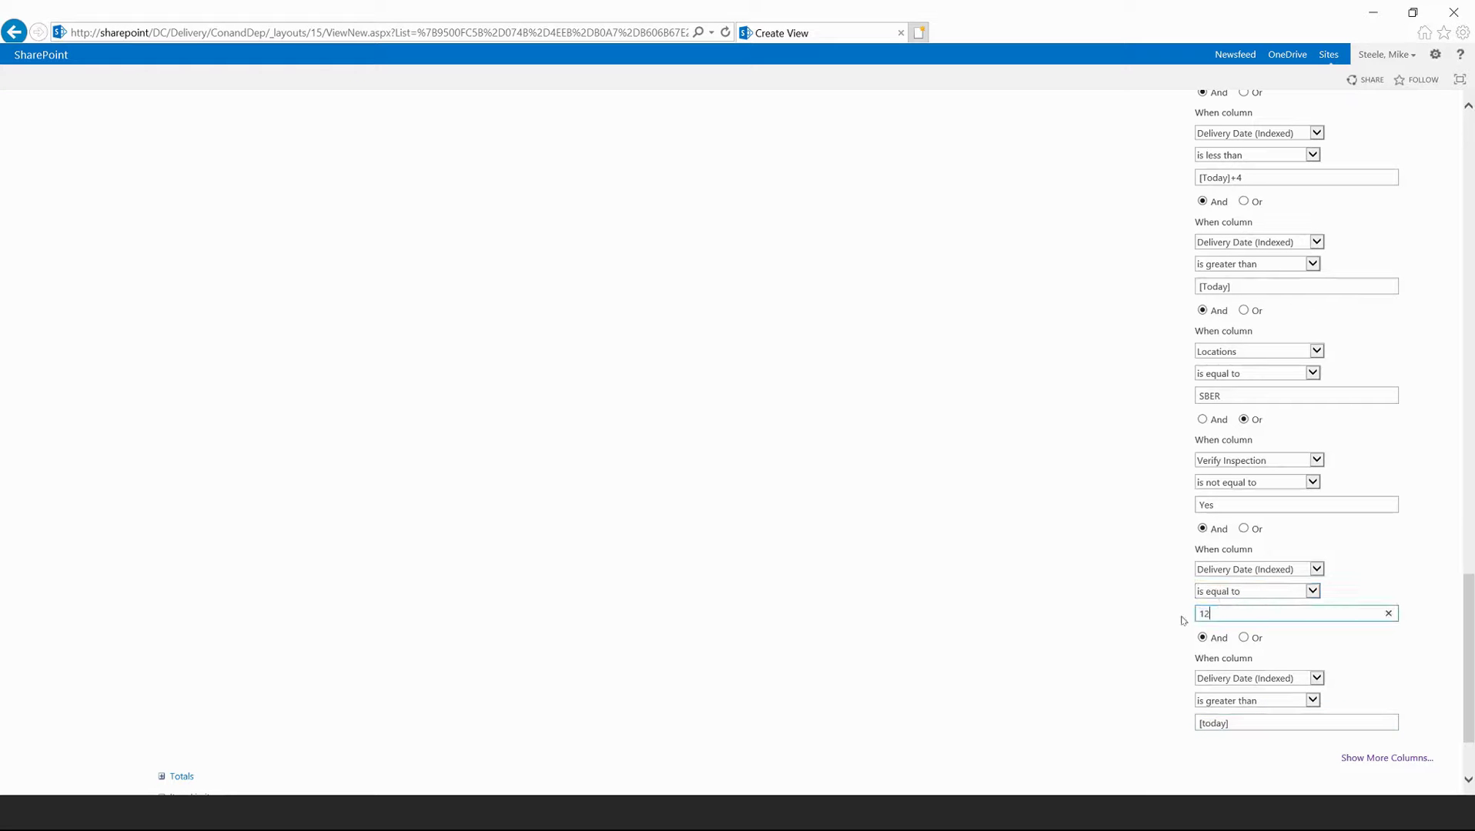
text(/12/2019)
- Set the sixth filter condition back to Delivery Date (Indexed) is less than or equal to [today]+5
key(ctrl+a)
text([today]+5)
click(1304, 591)
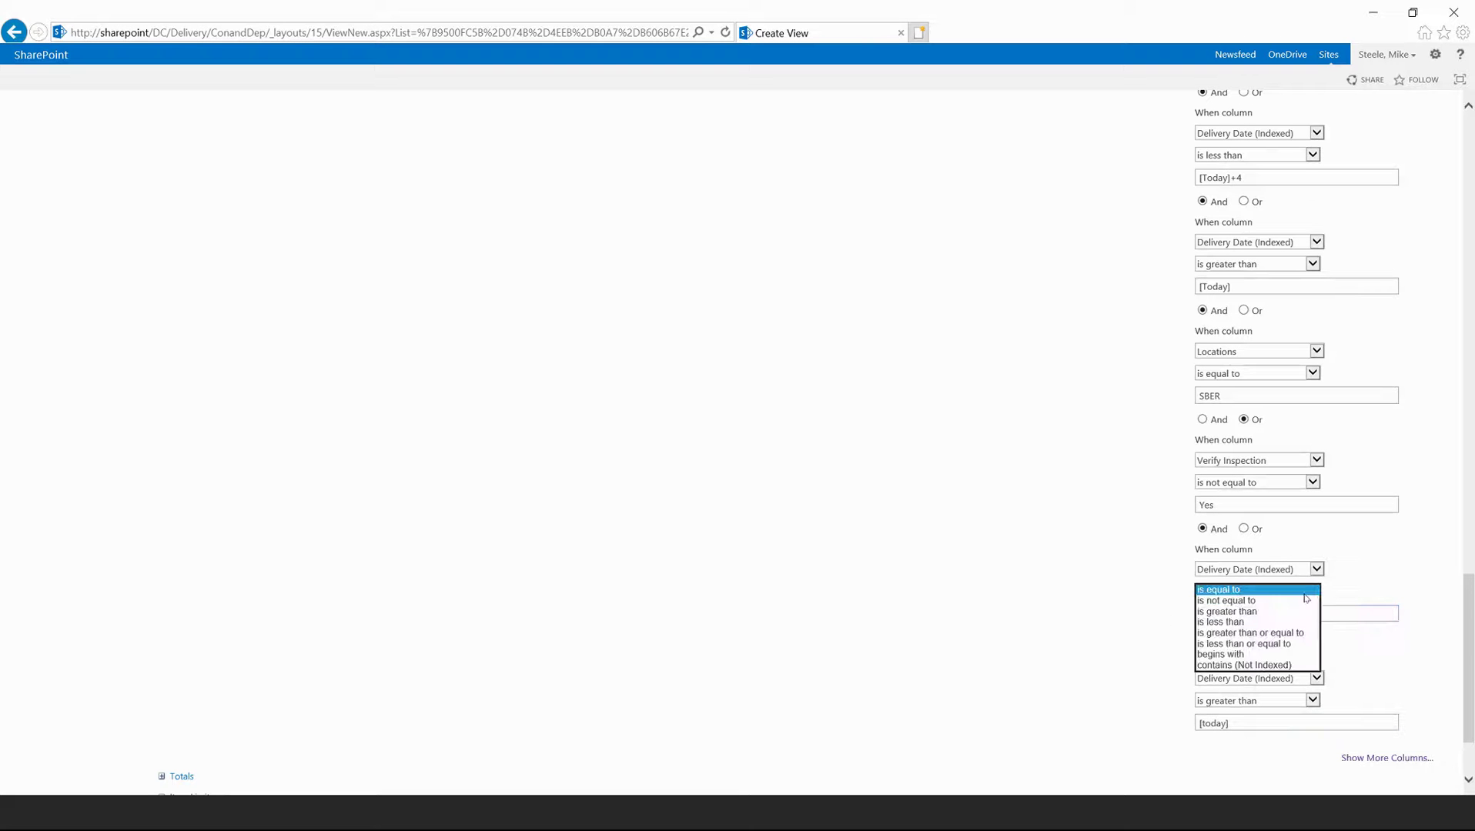
click(1273, 644)
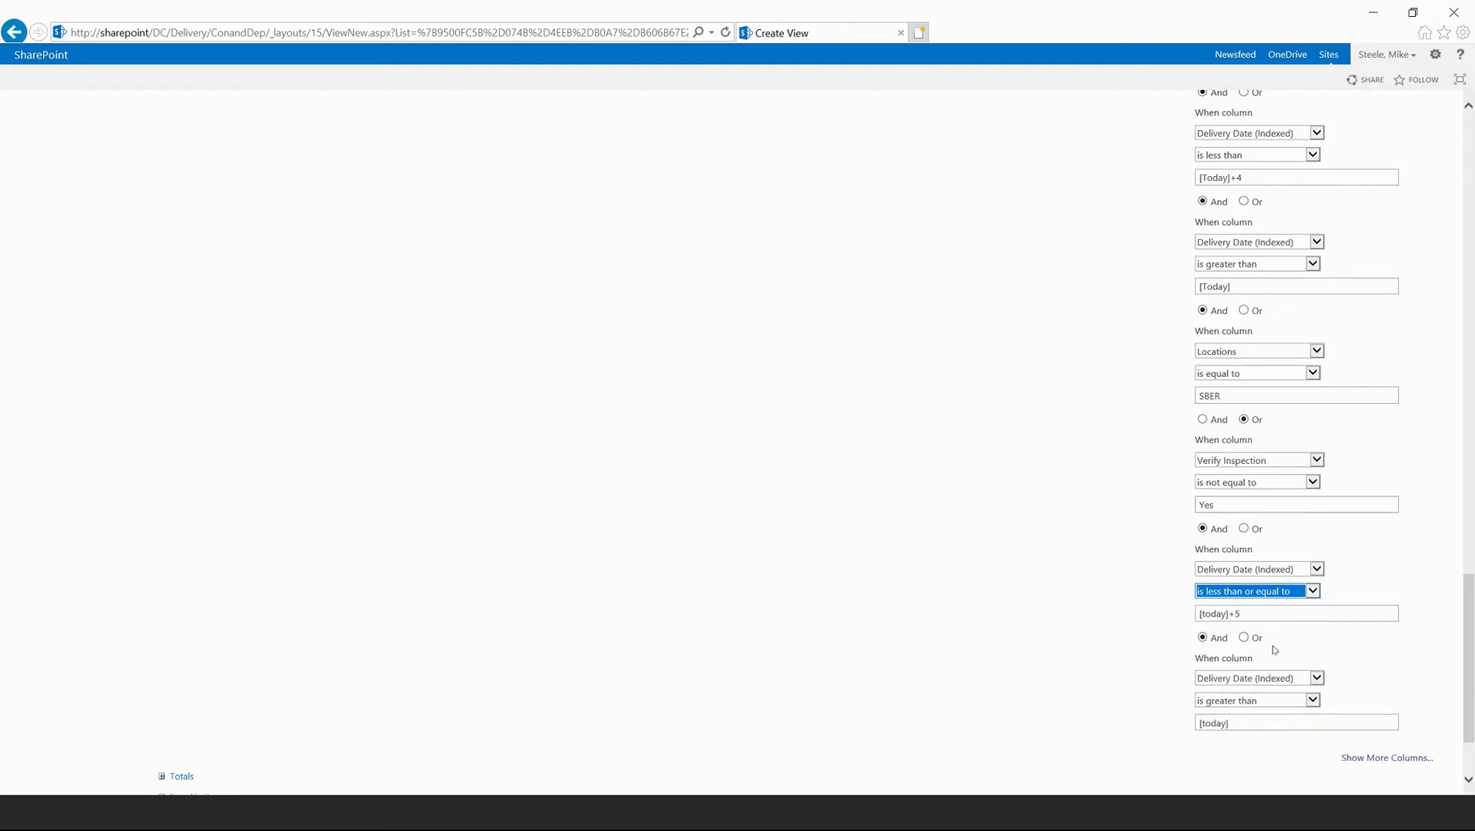
- Add an eighth filter condition, joined with And, requiring Locations is equal to SBER
scroll(1237, 664, down, 3)
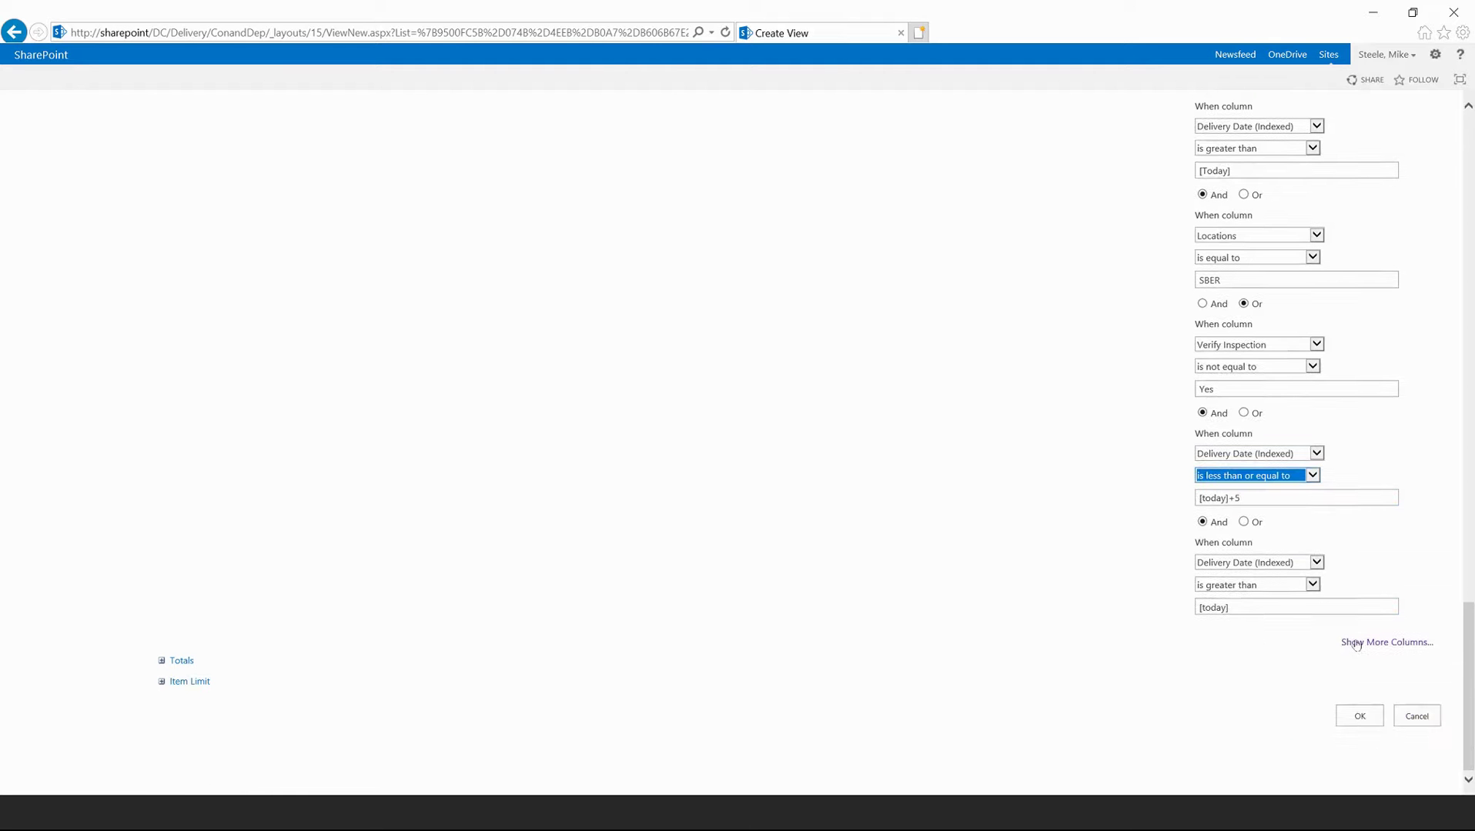
click(1356, 642)
click(1241, 633)
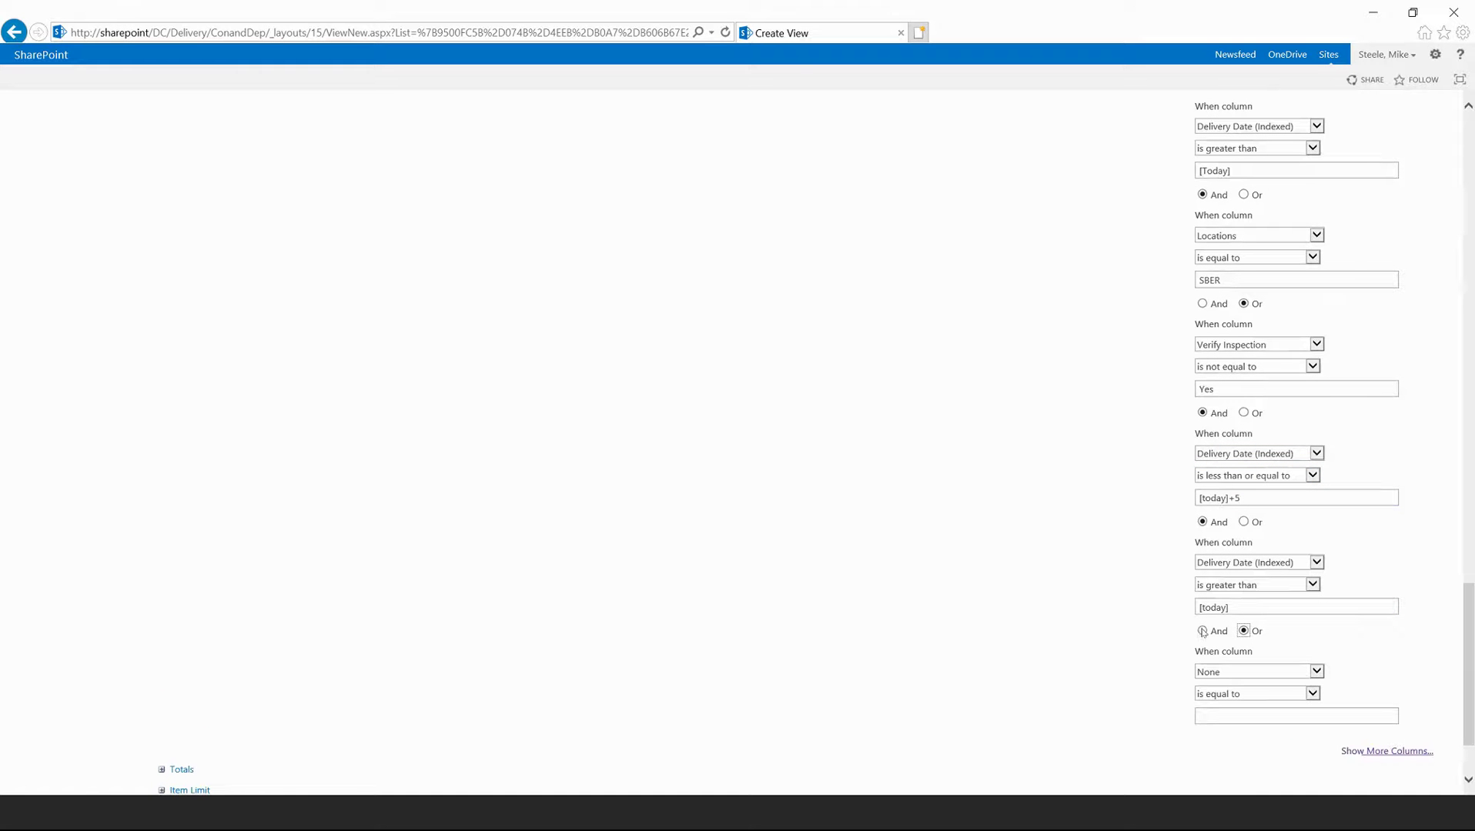
click(1202, 632)
click(1252, 676)
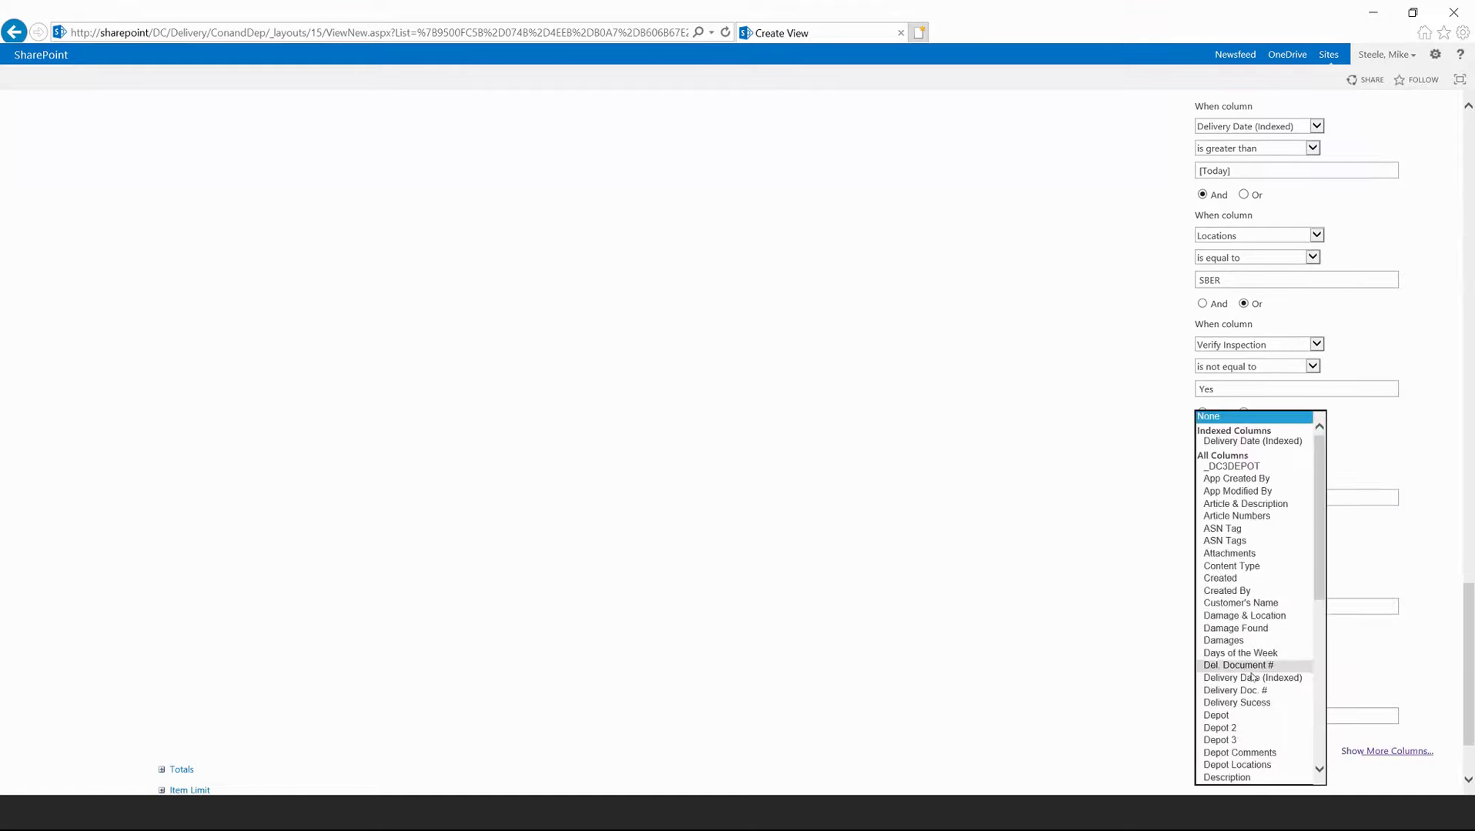
scroll(1252, 676, down, 8)
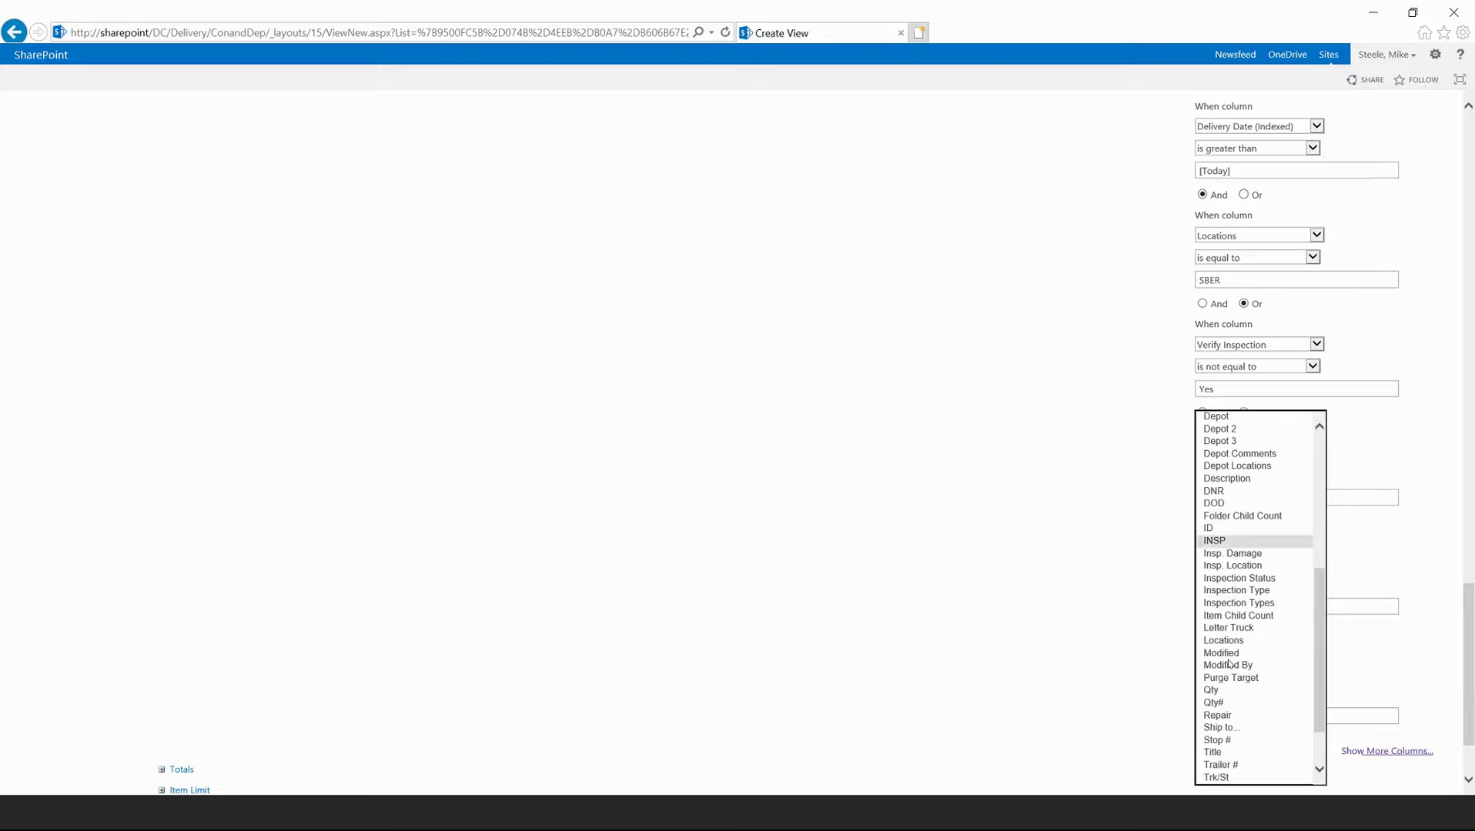
click(1231, 641)
click(1237, 716)
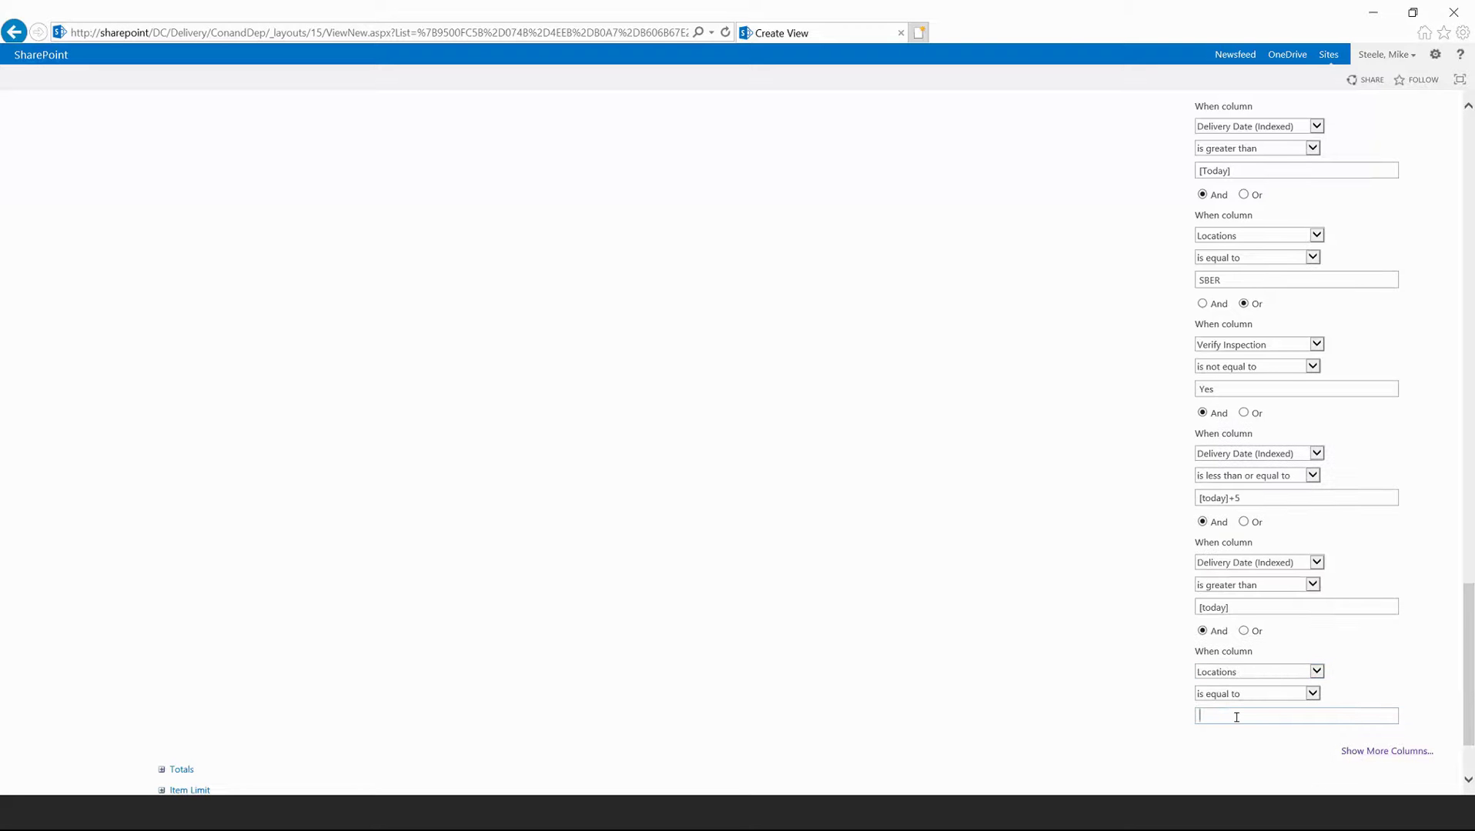
text(SBER)
- Expand the view's Totals section and set the total for the Qty column to Sum
scroll(1144, 605, down, 2)
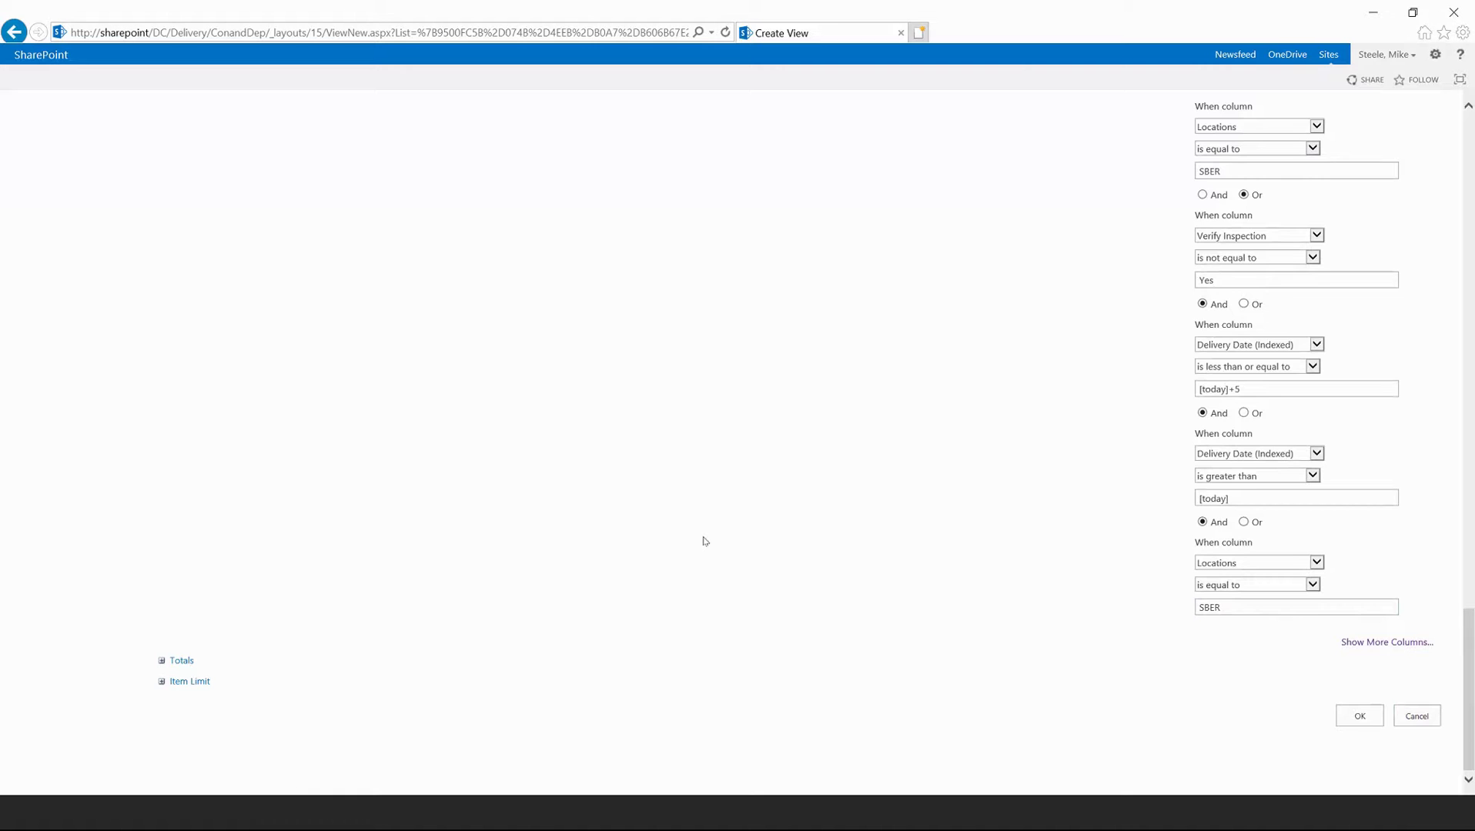
scroll(703, 541, up, 10)
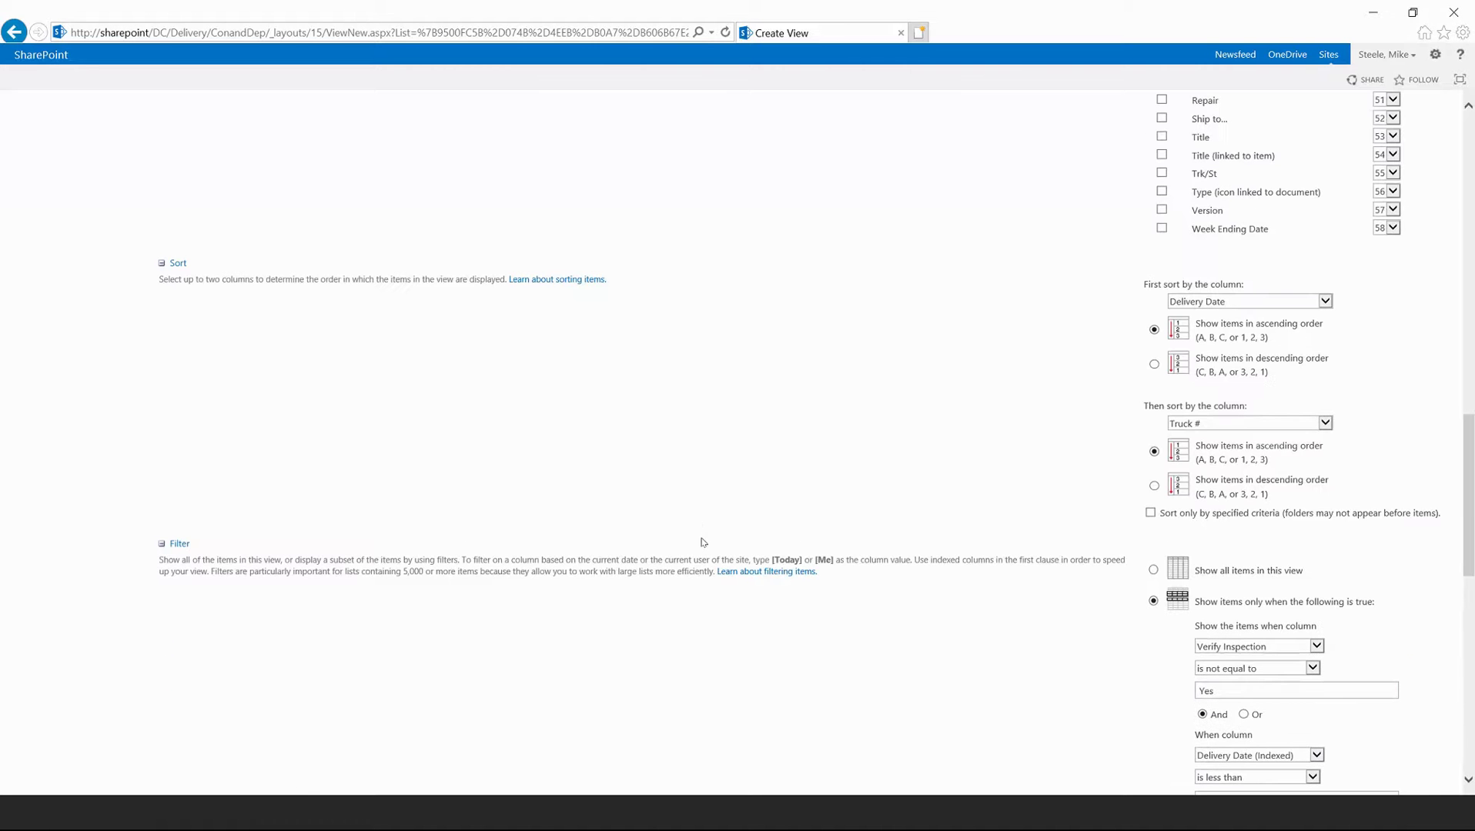
scroll(709, 542, down, 10)
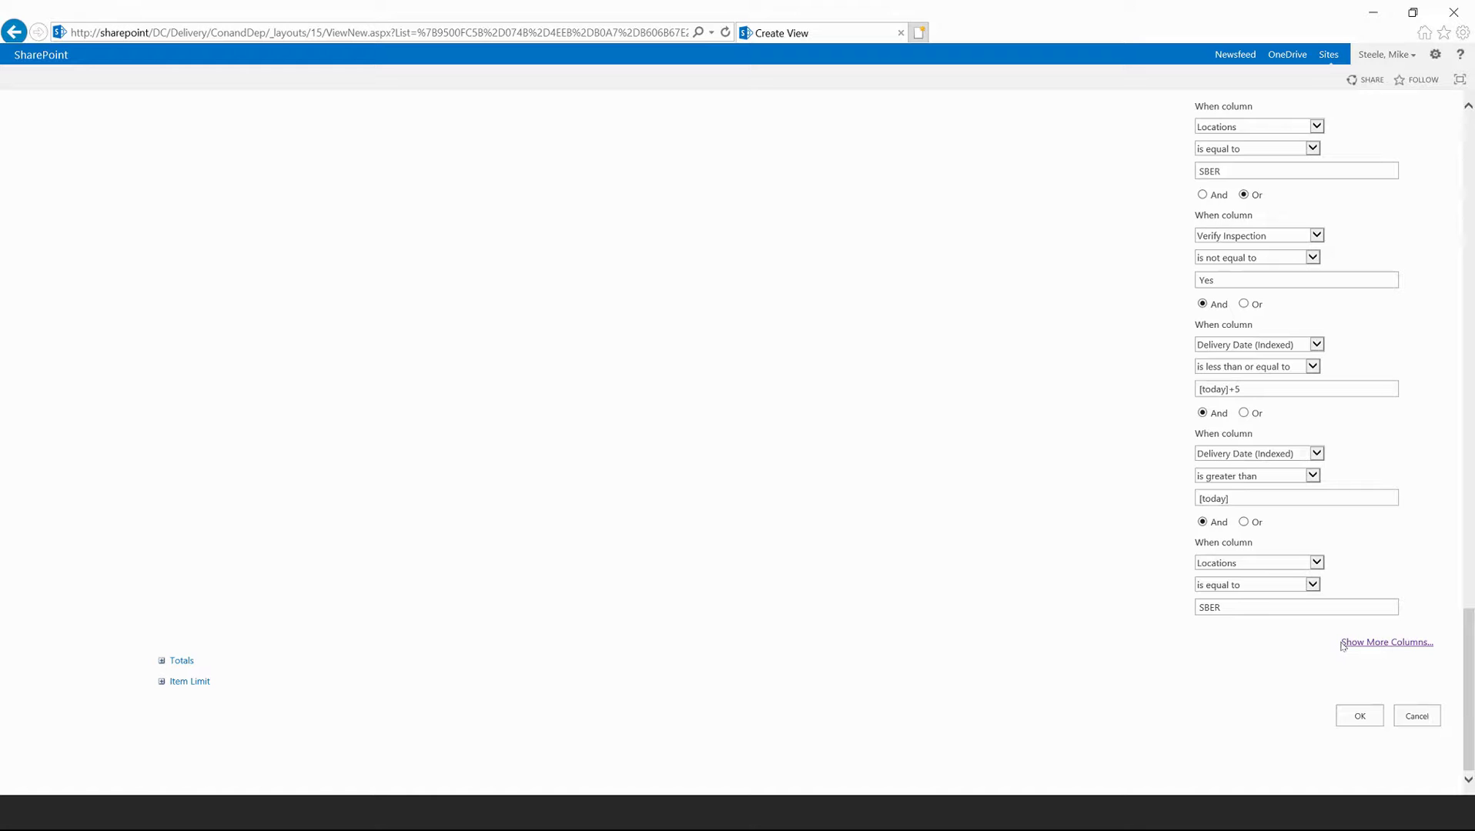
click(159, 661)
scroll(486, 548, down, 4)
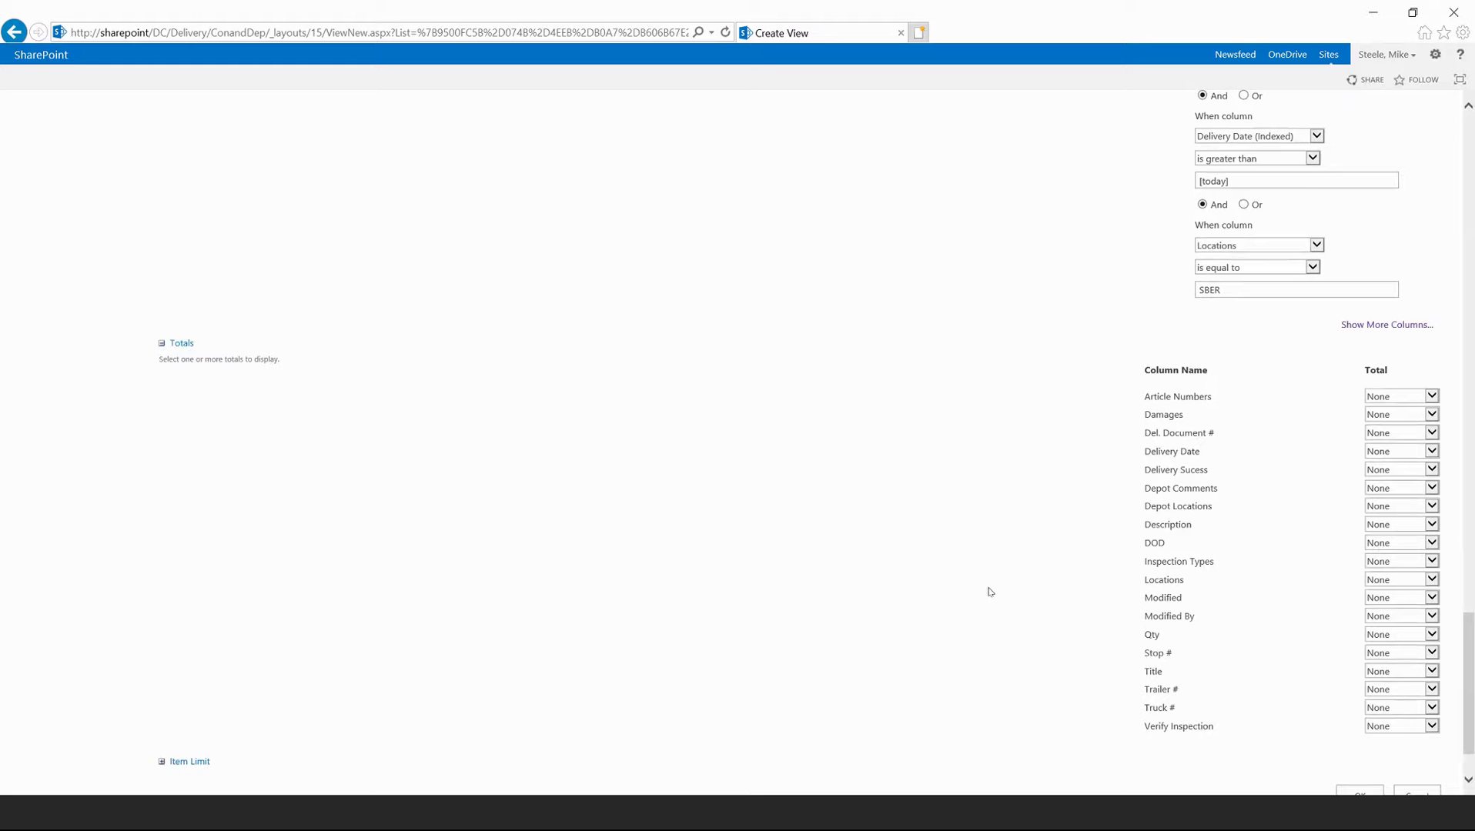
scroll(1000, 596, down, 1)
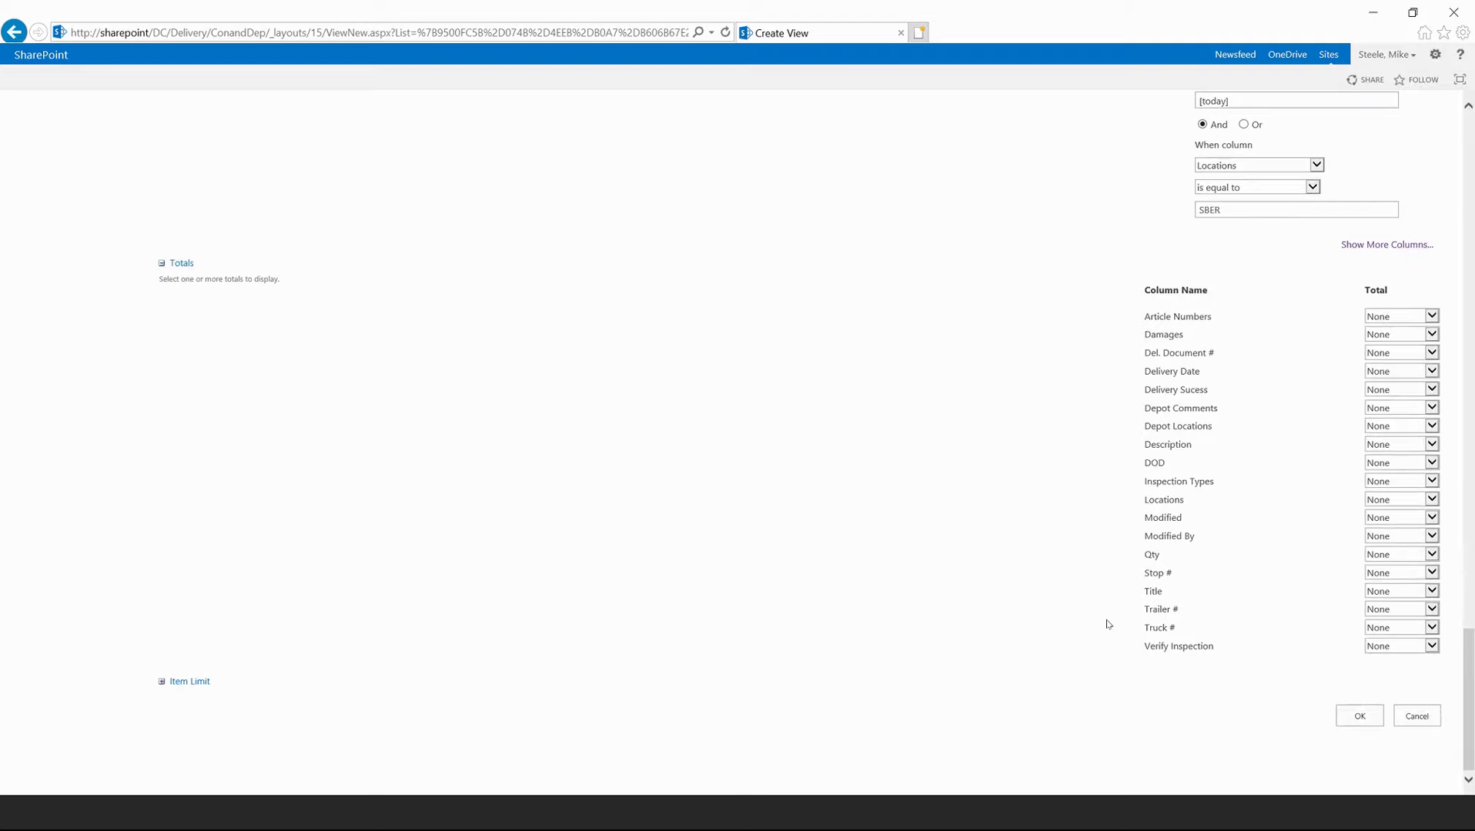
scroll(1107, 624, up, 20)
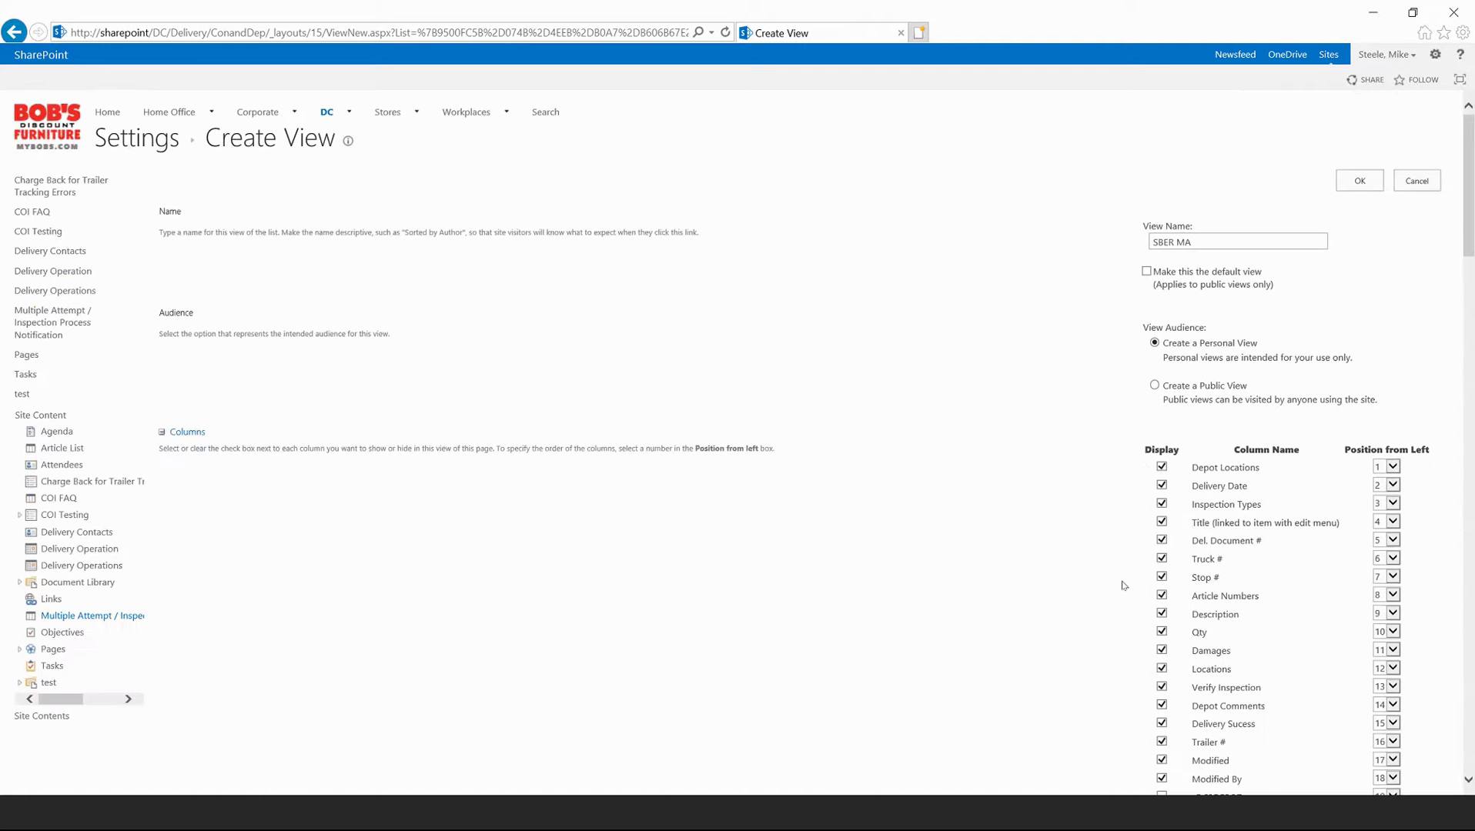
scroll(1147, 462, down, 3)
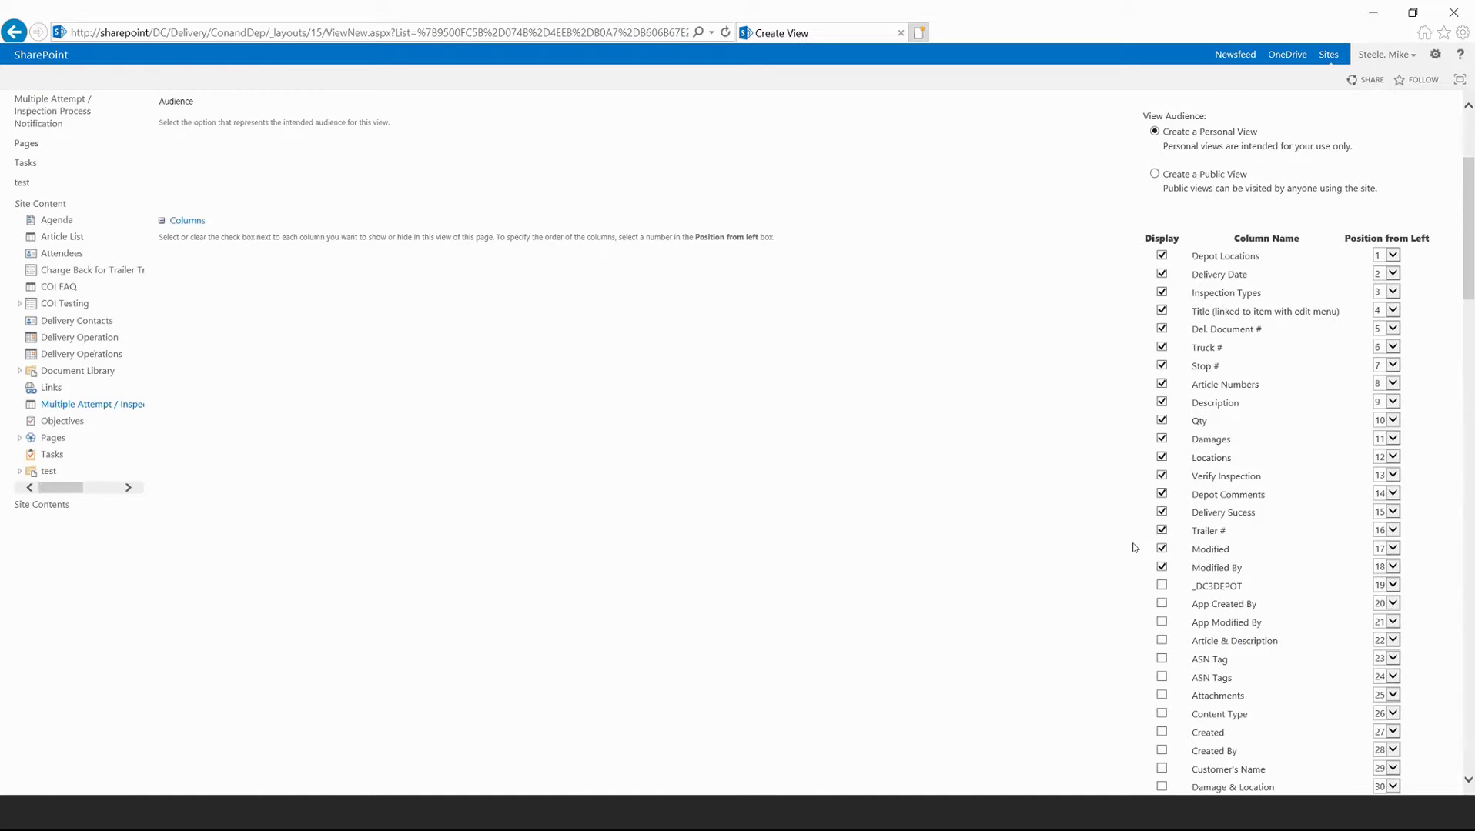
scroll(1133, 548, down, 20)
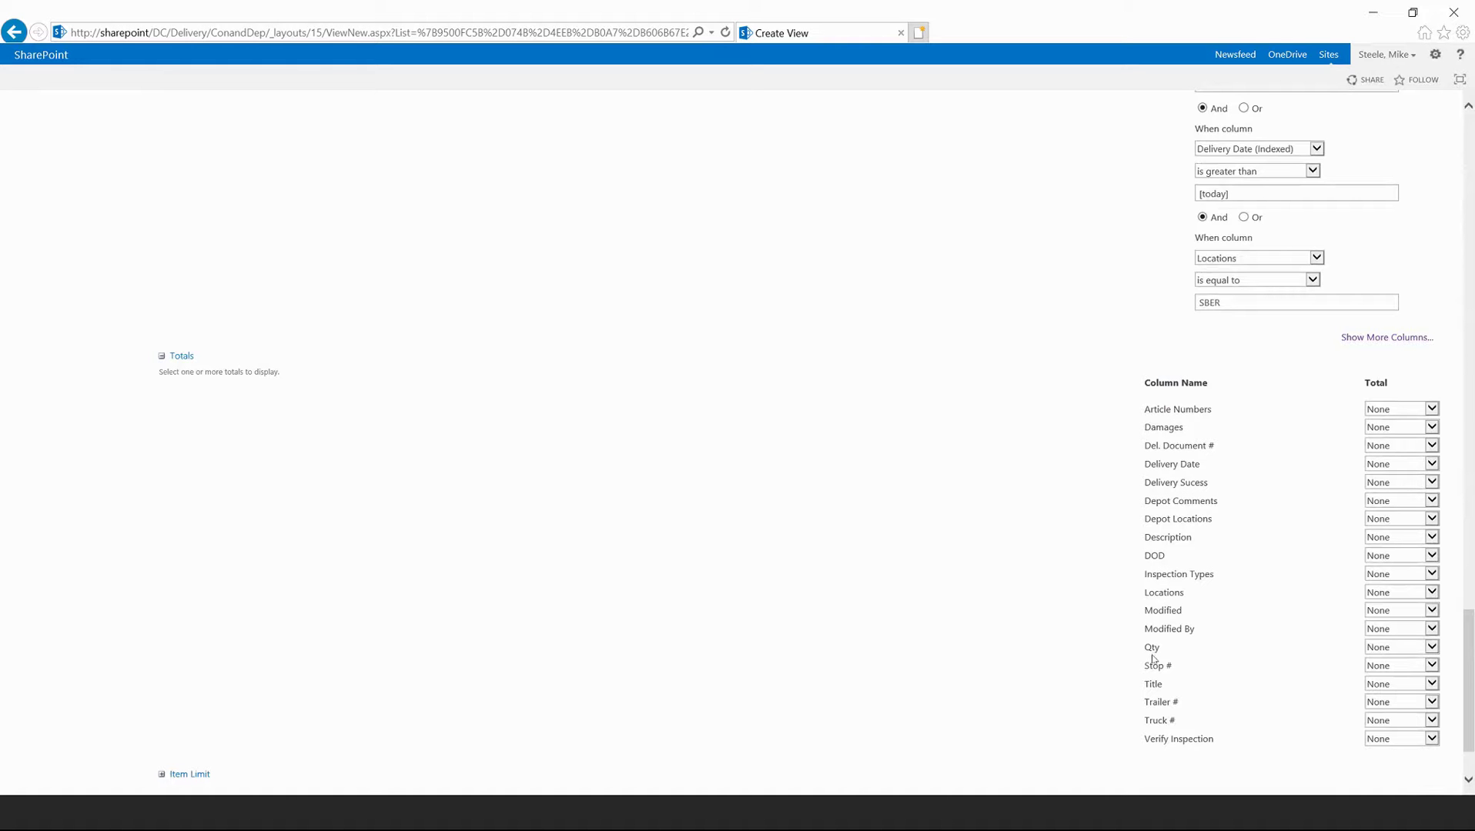
click(1413, 648)
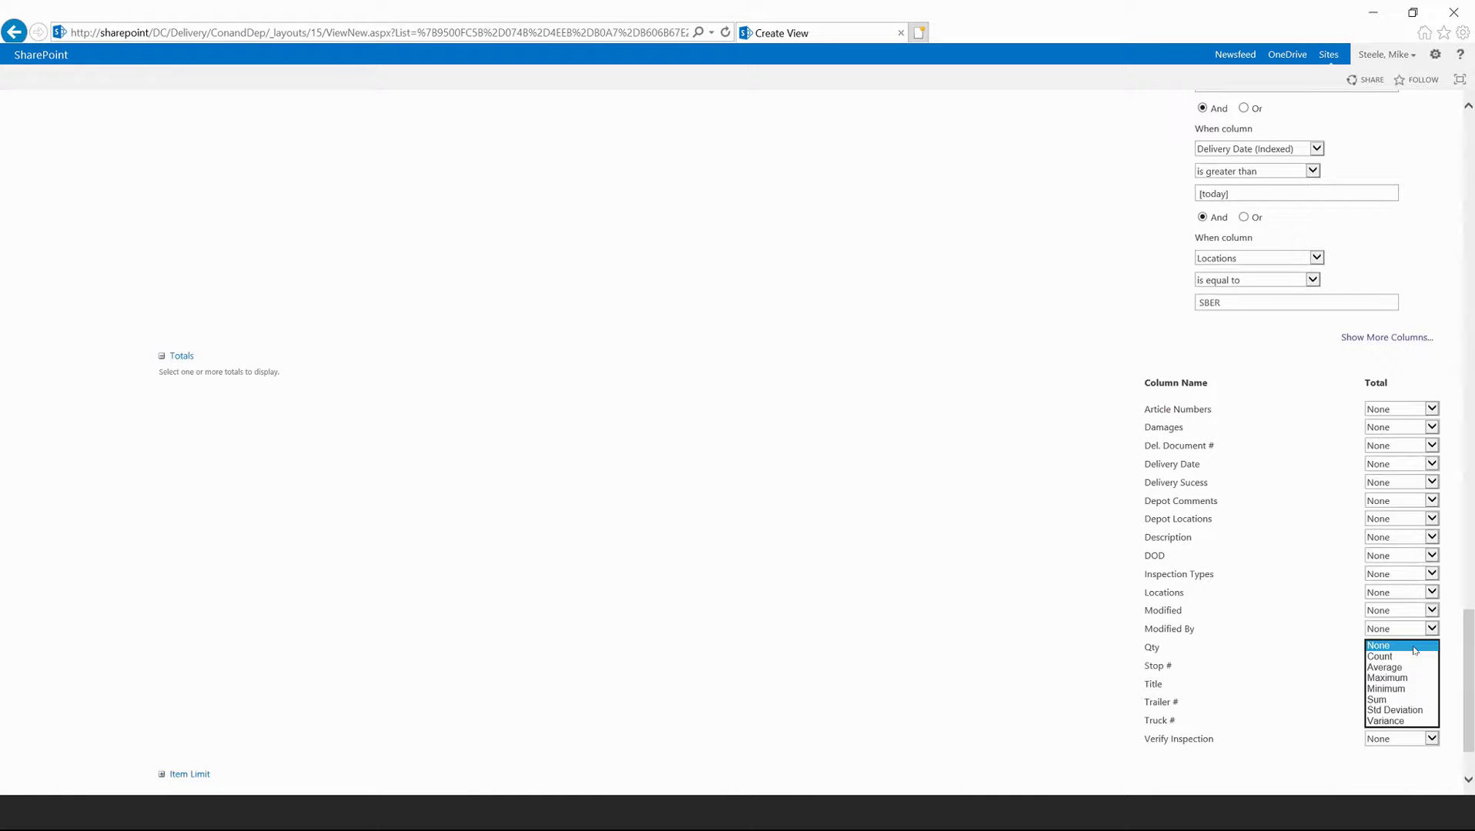
click(1397, 702)
scroll(1050, 635, down, 1)
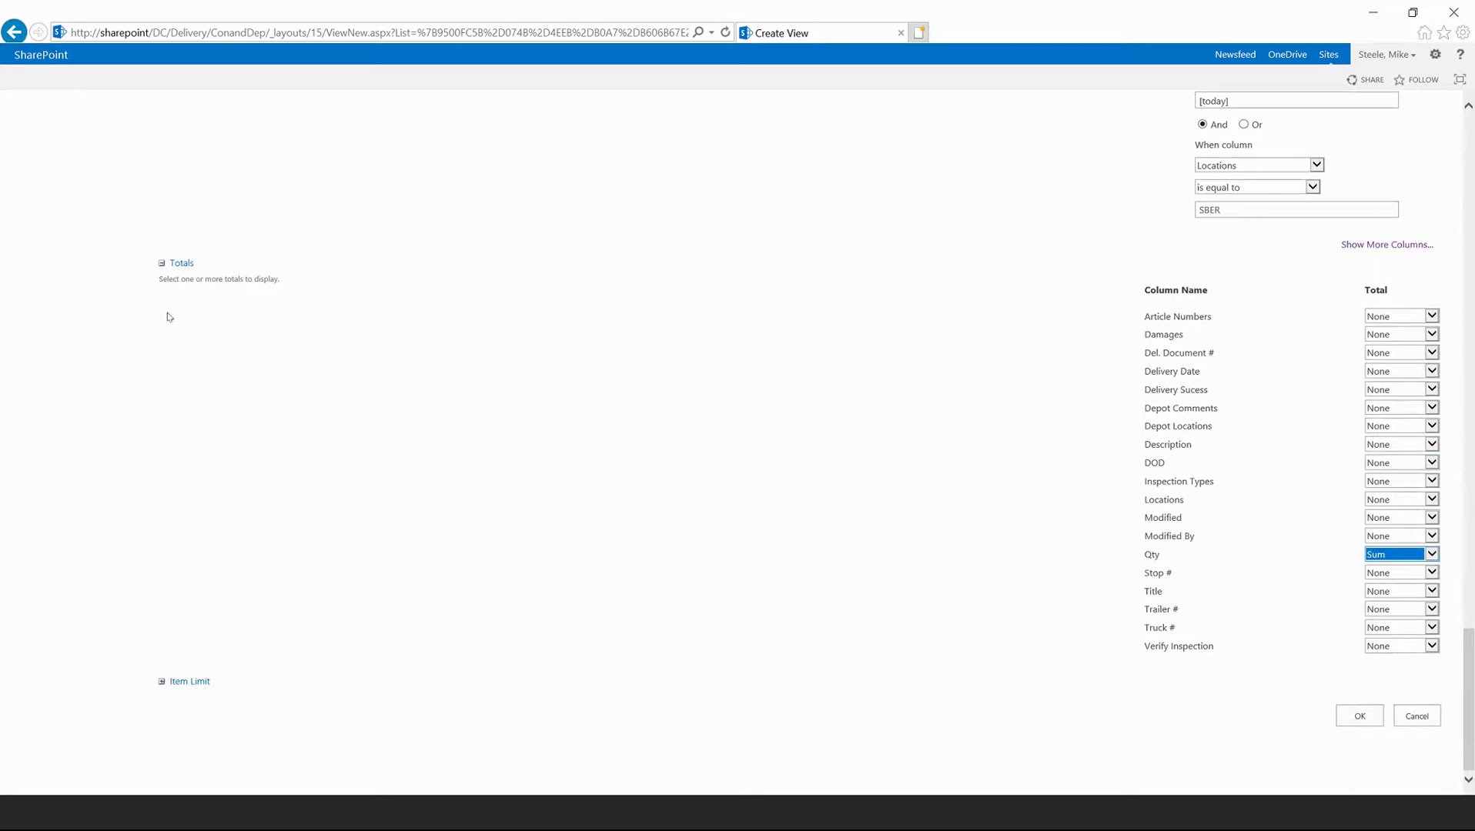
- Expand the Item Limit section and enter 100 as the number of items returned
click(161, 264)
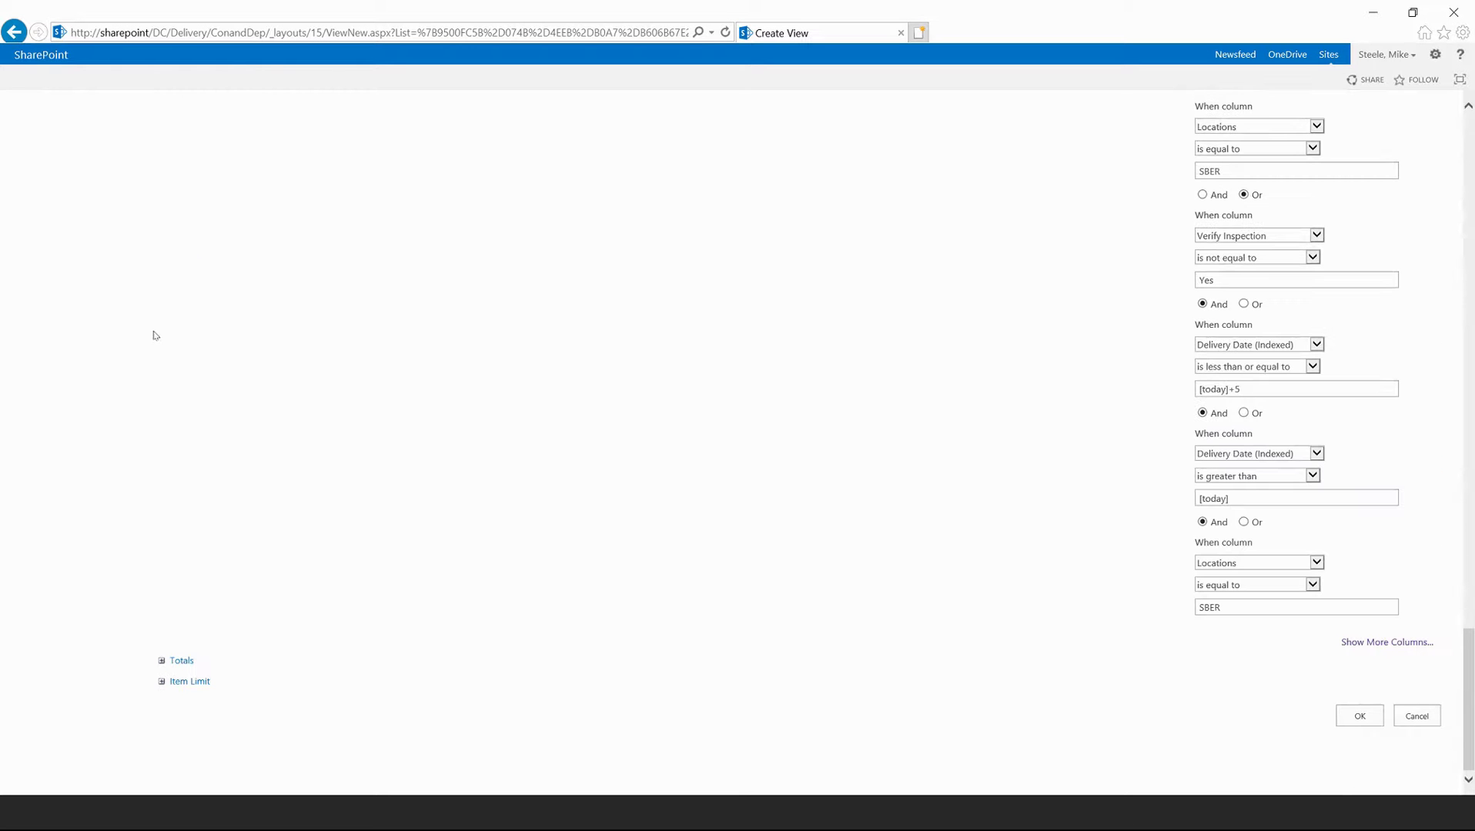
click(160, 662)
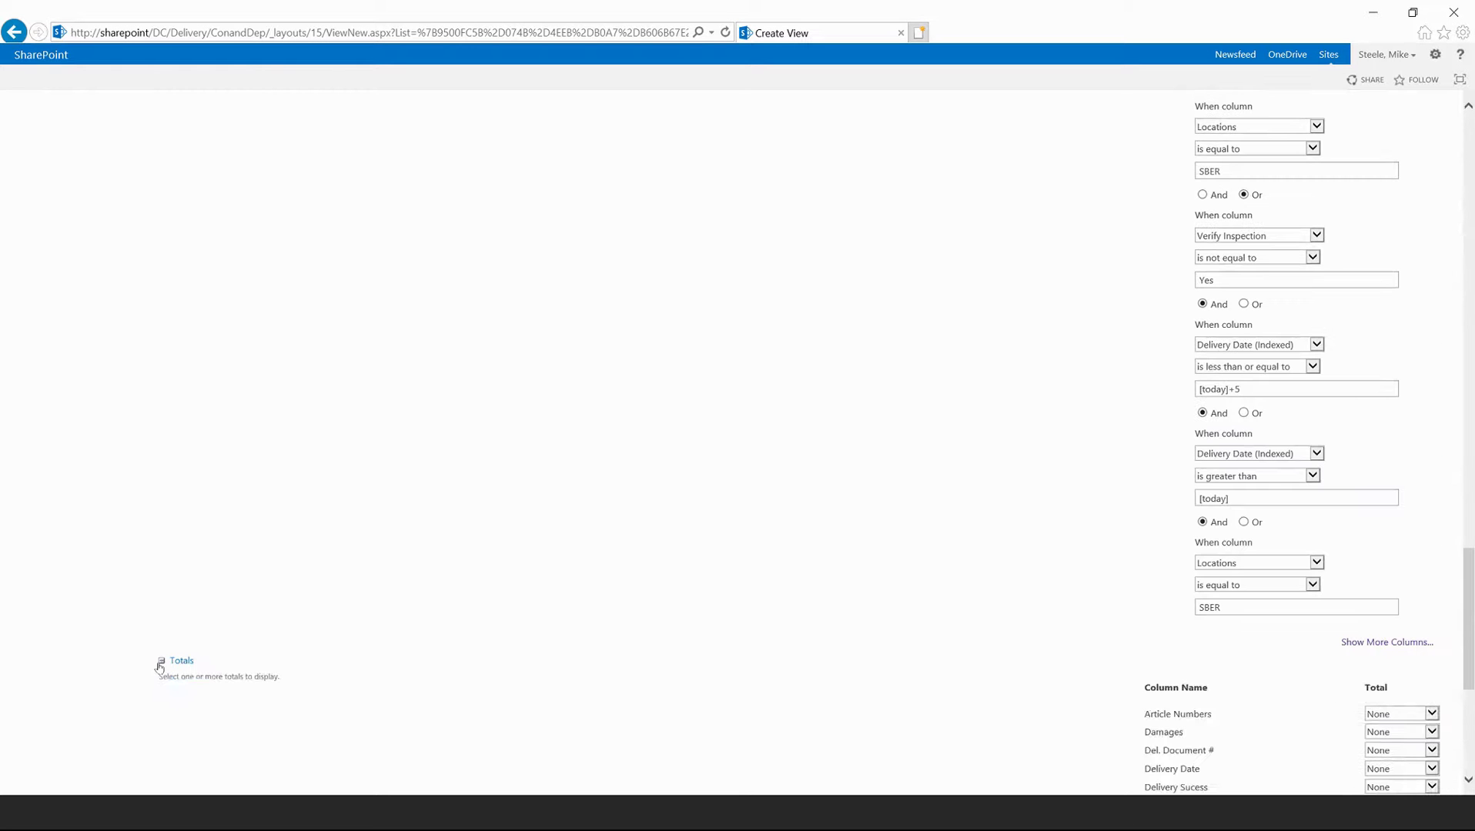
scroll(658, 500, down, 5)
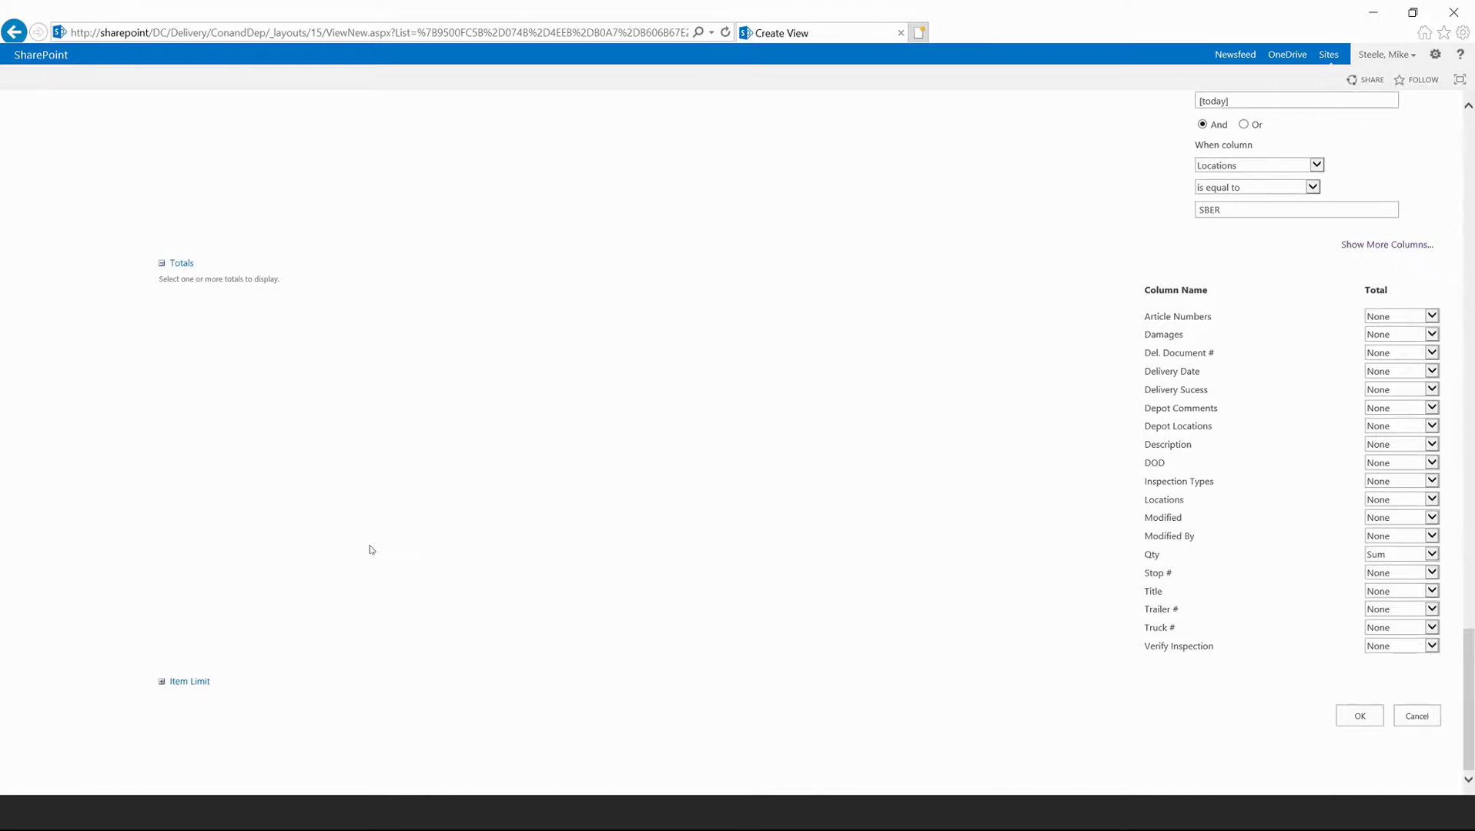
click(160, 682)
scroll(385, 577, down, 1)
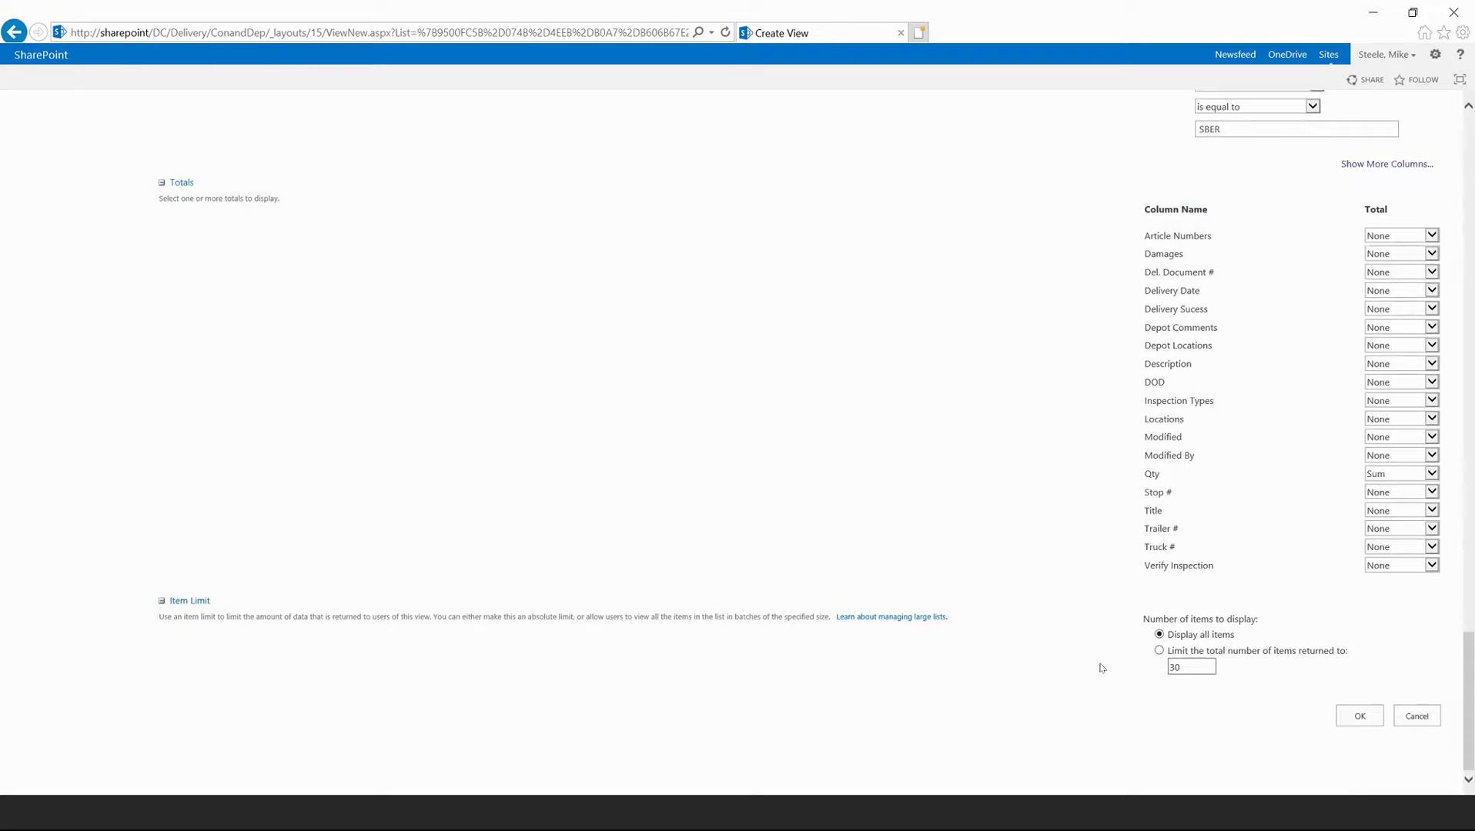
double_click(1202, 666)
text(100)
- Exclude the DOD column from the view and save the new view, accepting the filter efficiency message
click(1351, 724)
scroll(1037, 713, up, 15)
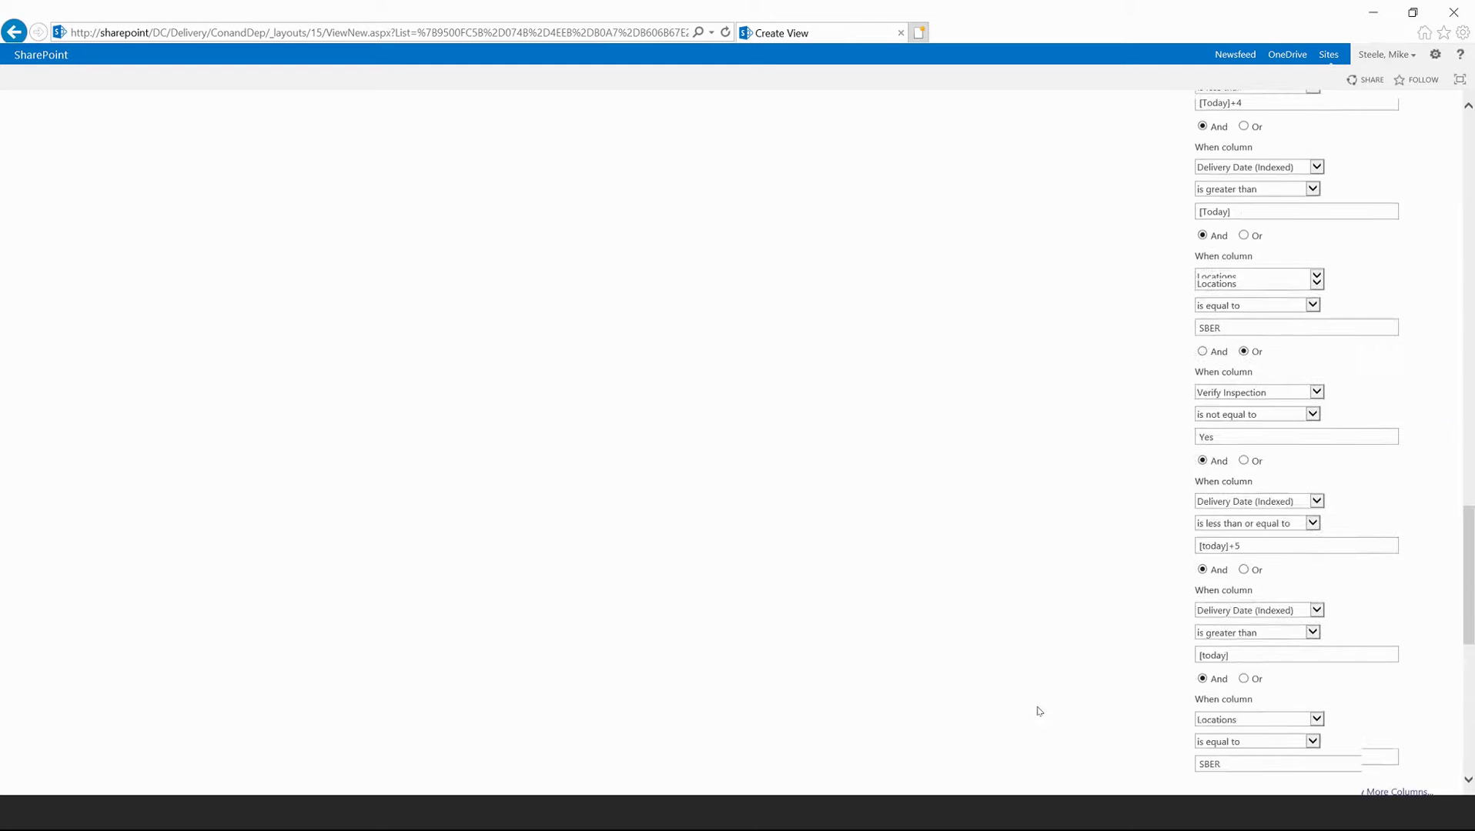
scroll(1040, 712, up, 10)
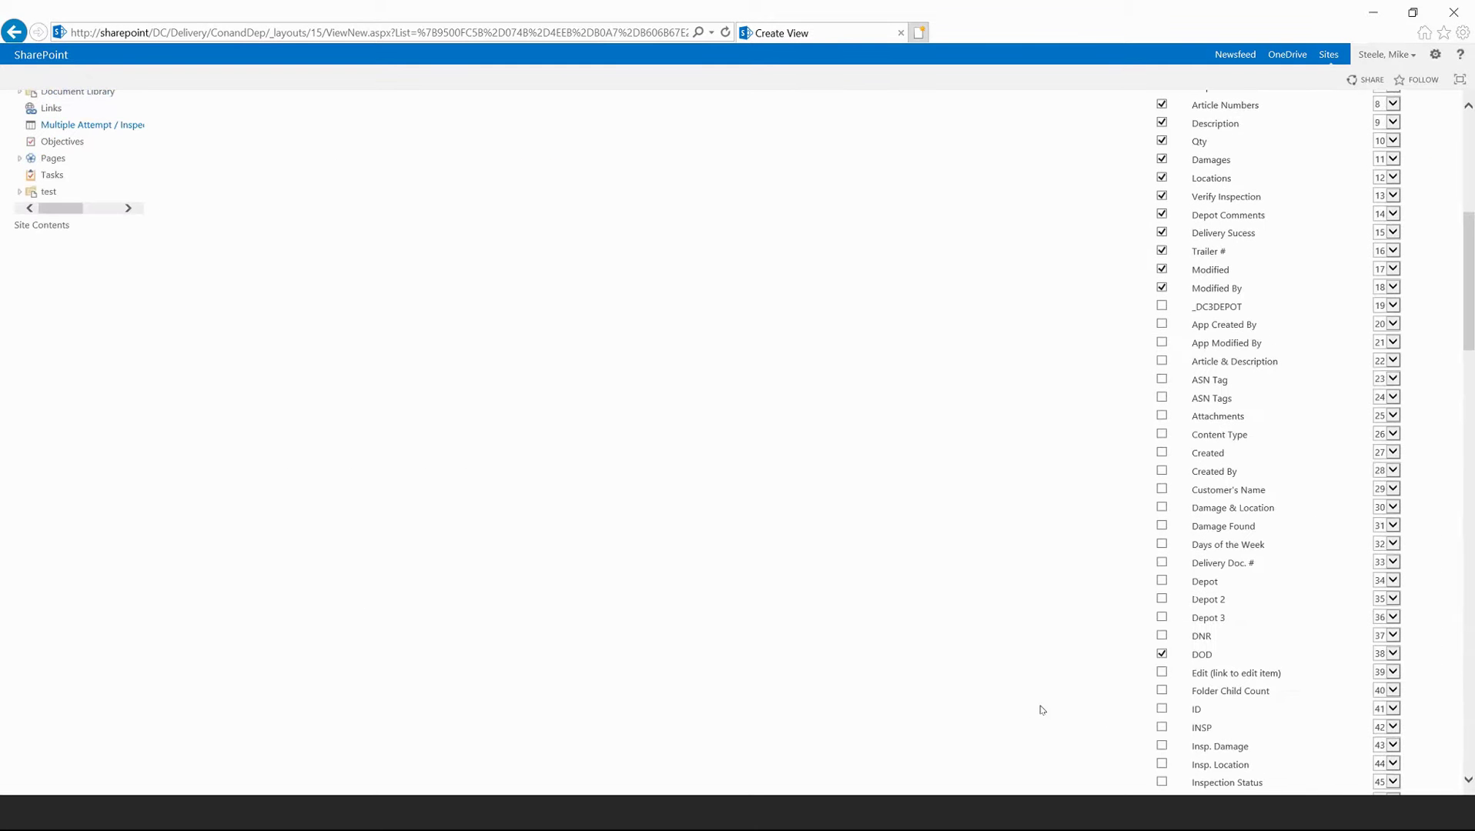
scroll(1042, 710, down, 9)
scroll(1046, 706, up, 9)
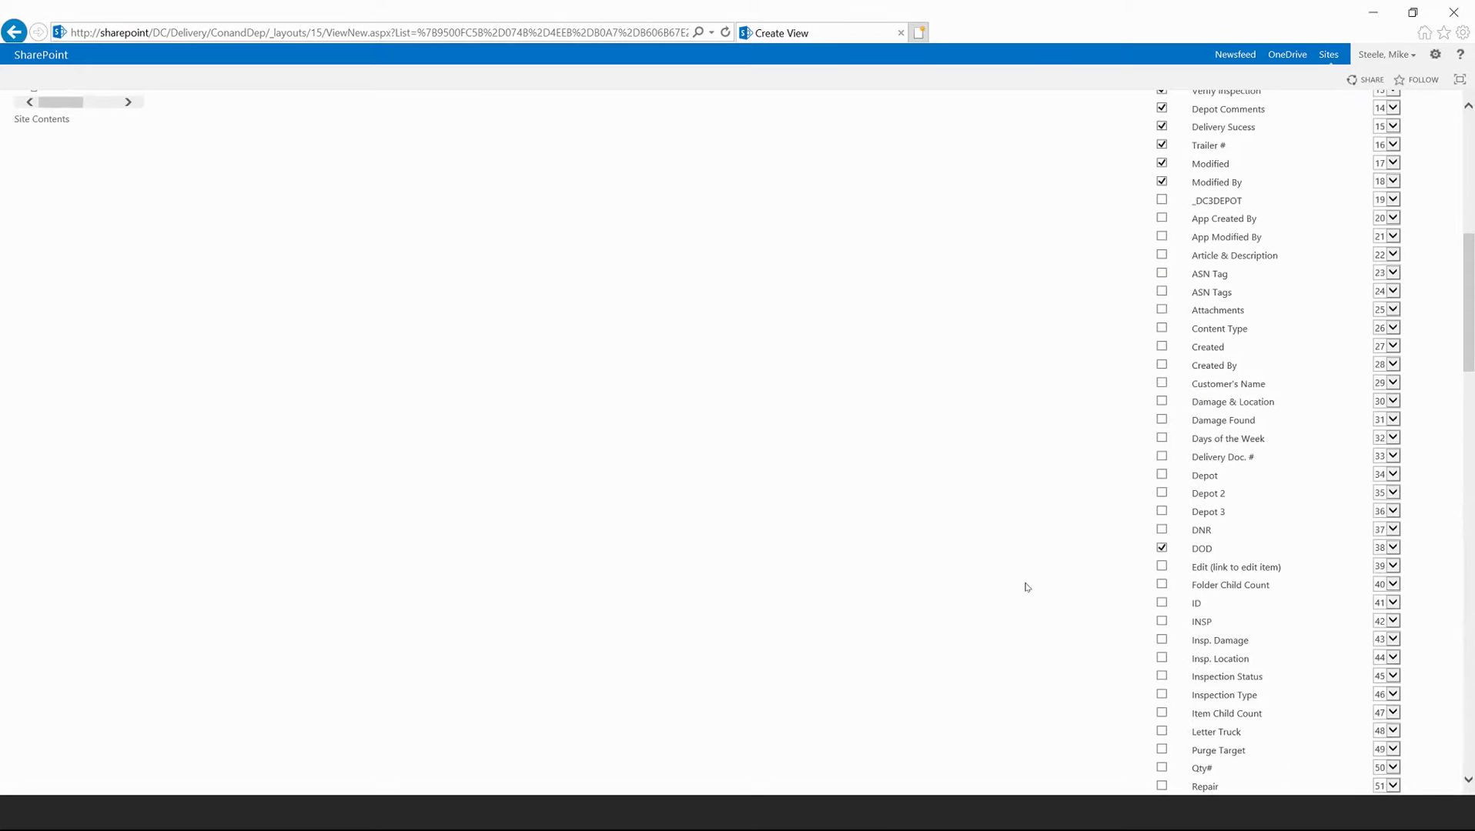
scroll(1142, 681, down, 20)
click(1343, 708)
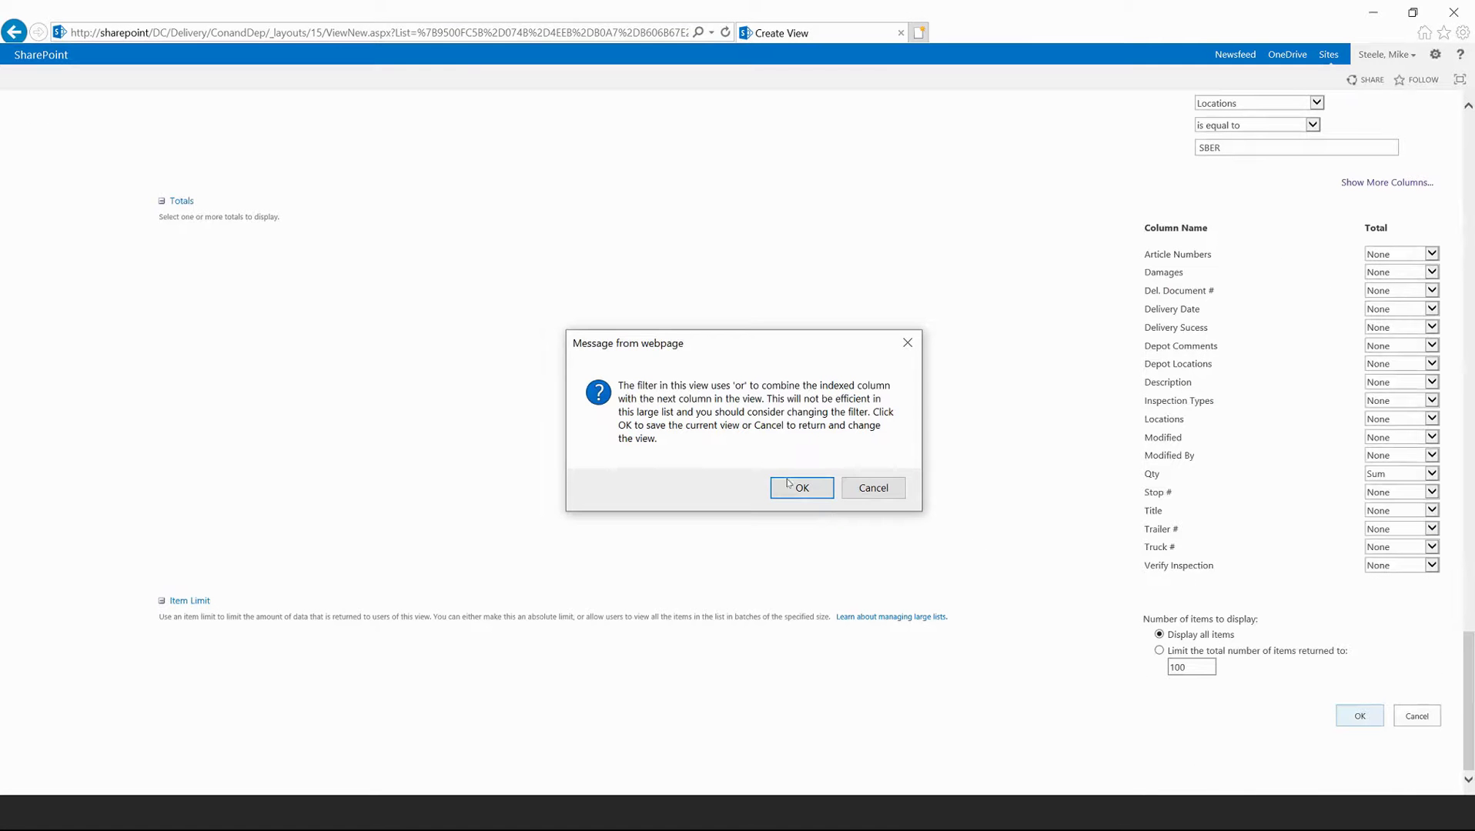
click(788, 483)
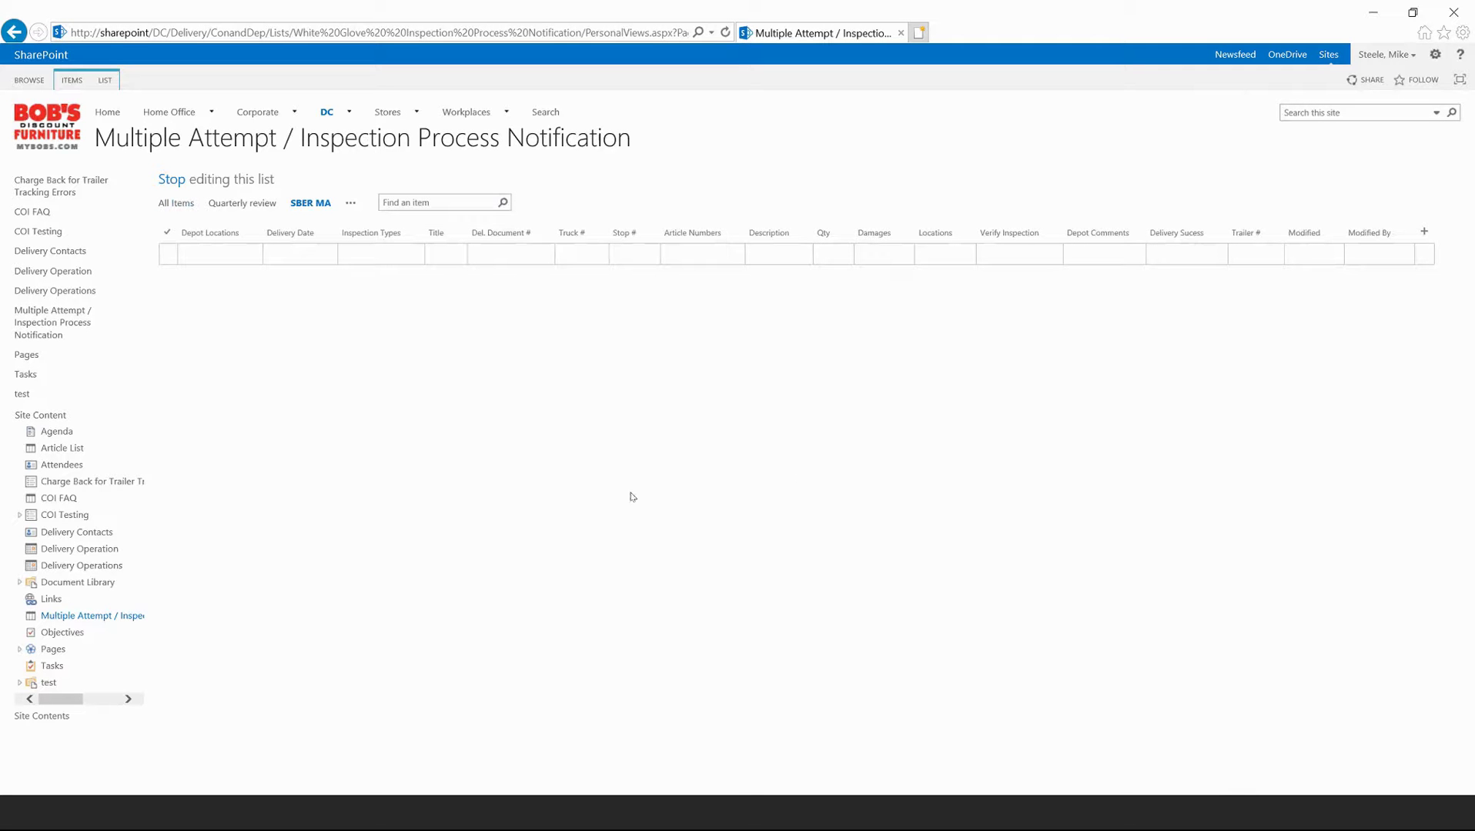
- Open the saved SBER MA view for modification and set the first Verify Inspection filter condition's operator to is equal to
click(350, 204)
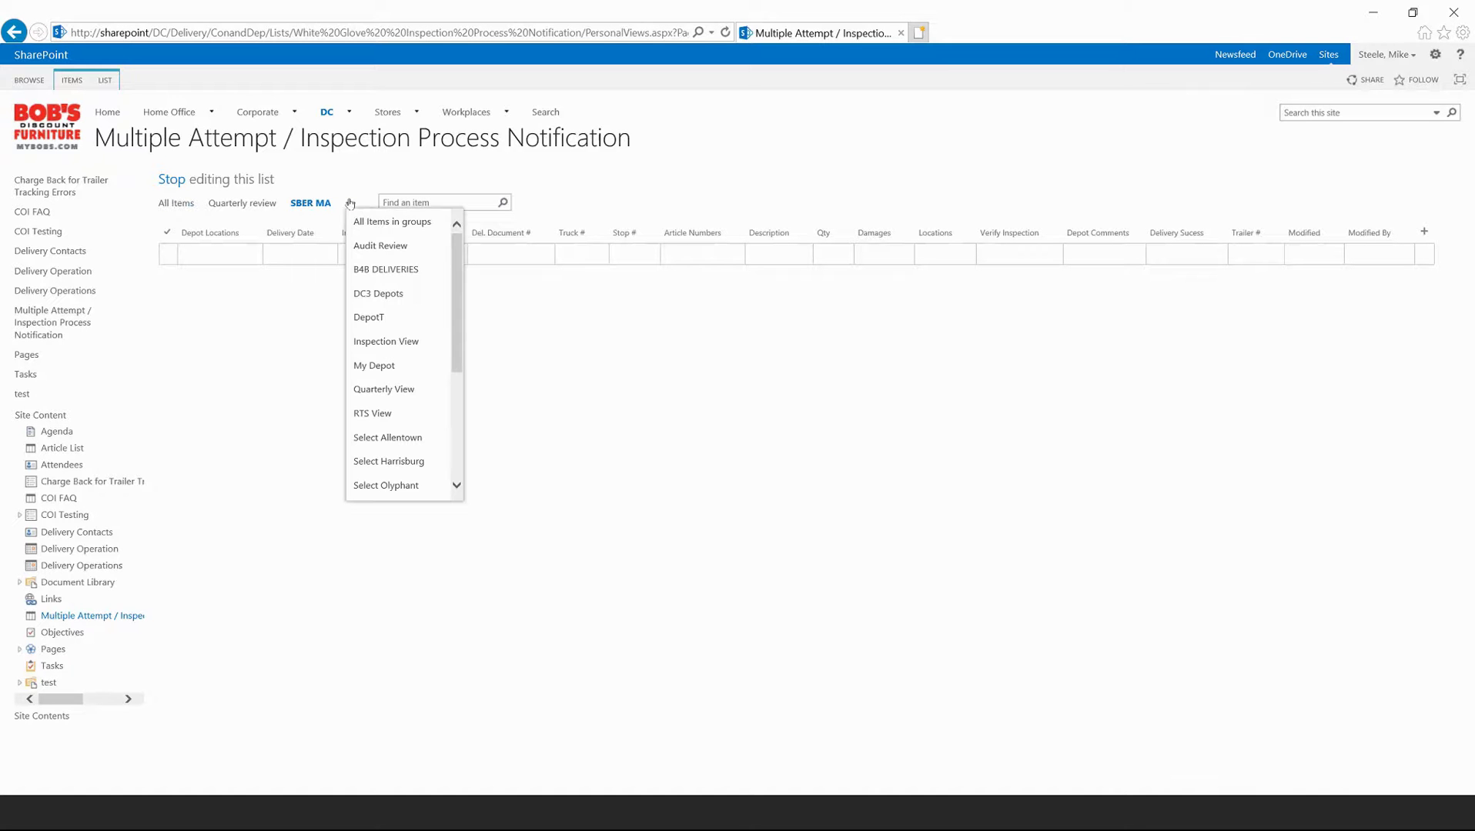
scroll(375, 376, down, 3)
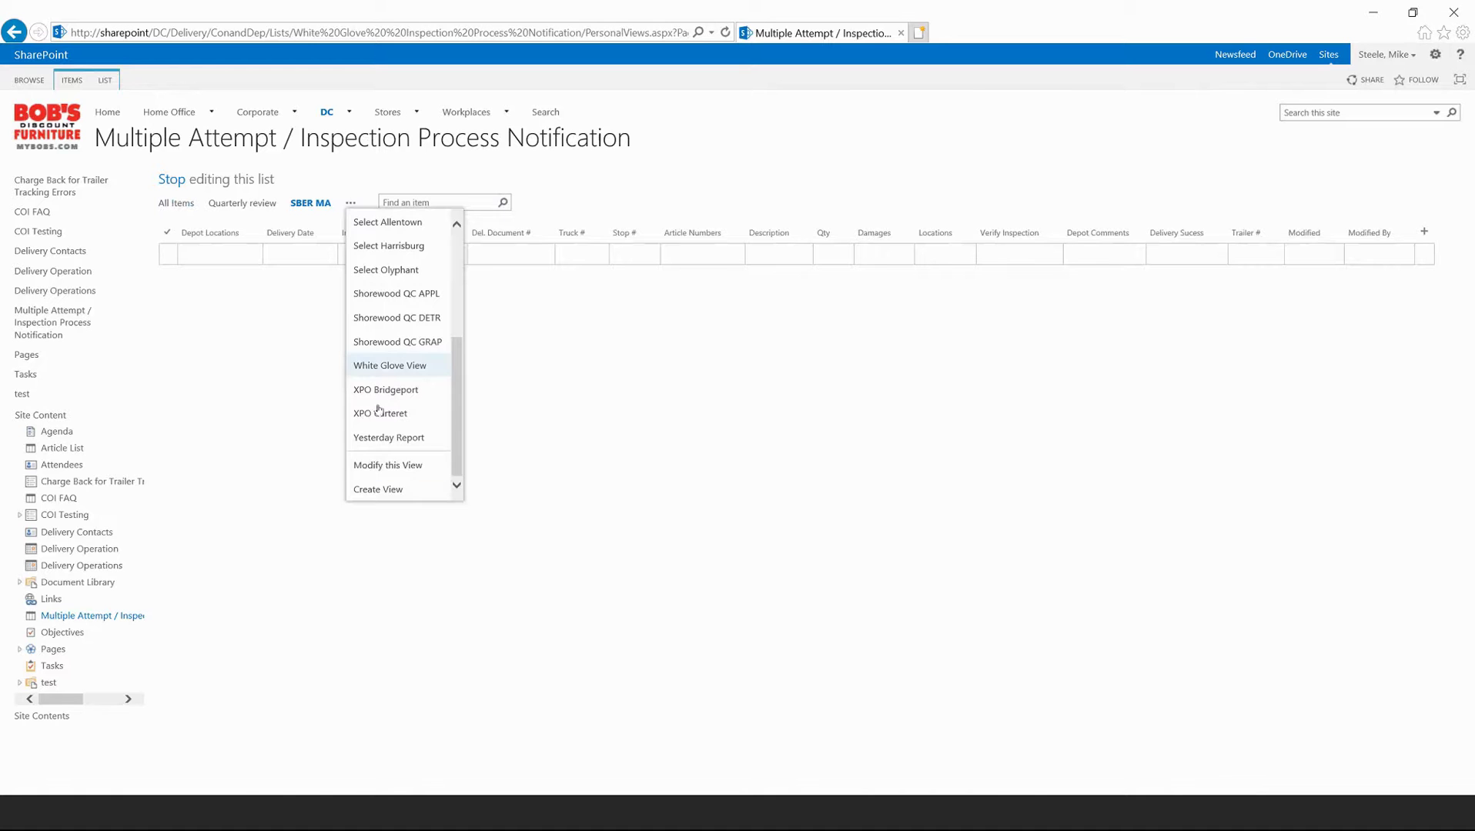
click(378, 467)
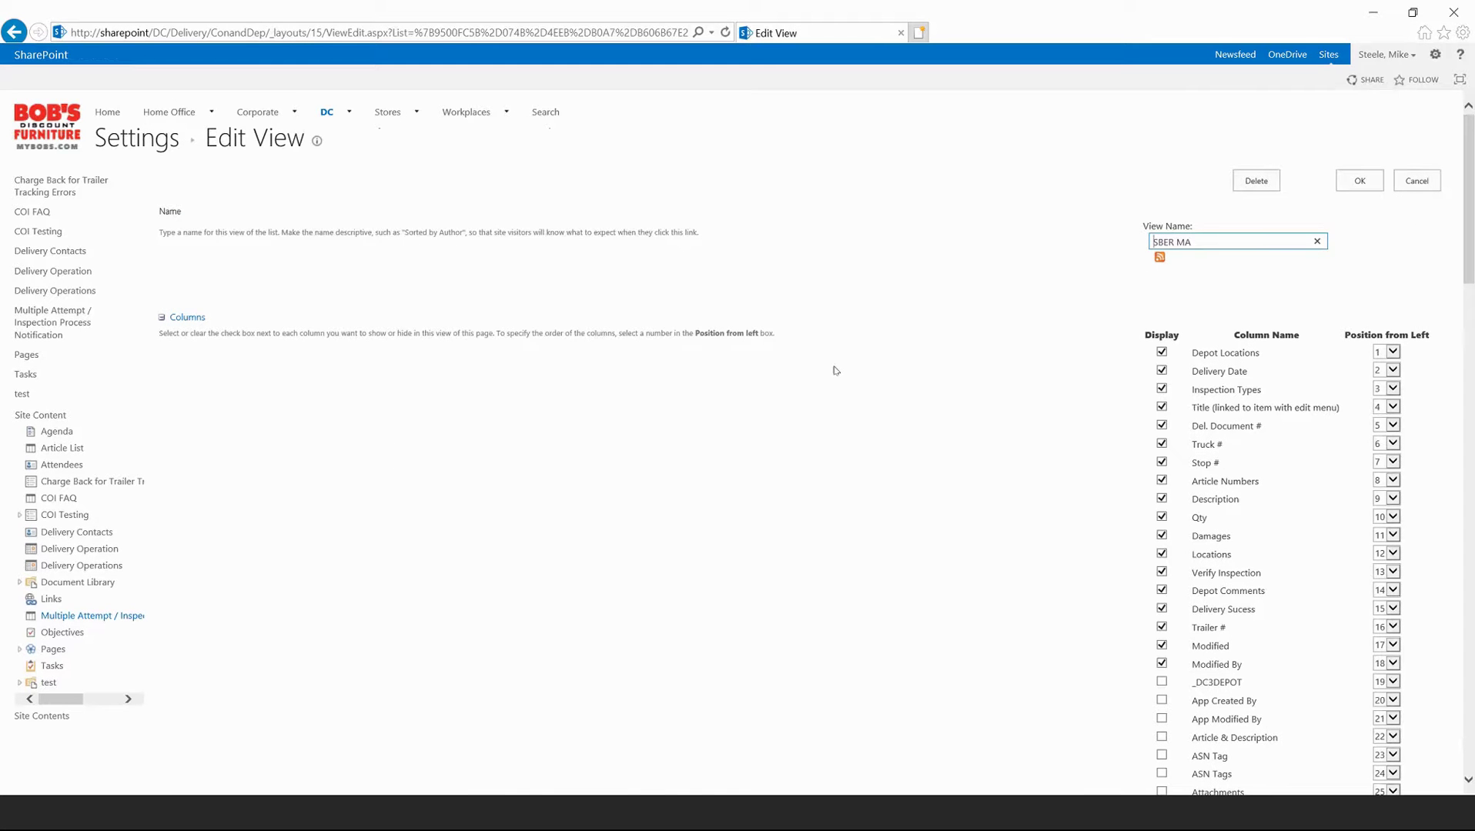
scroll(835, 370, down, 8)
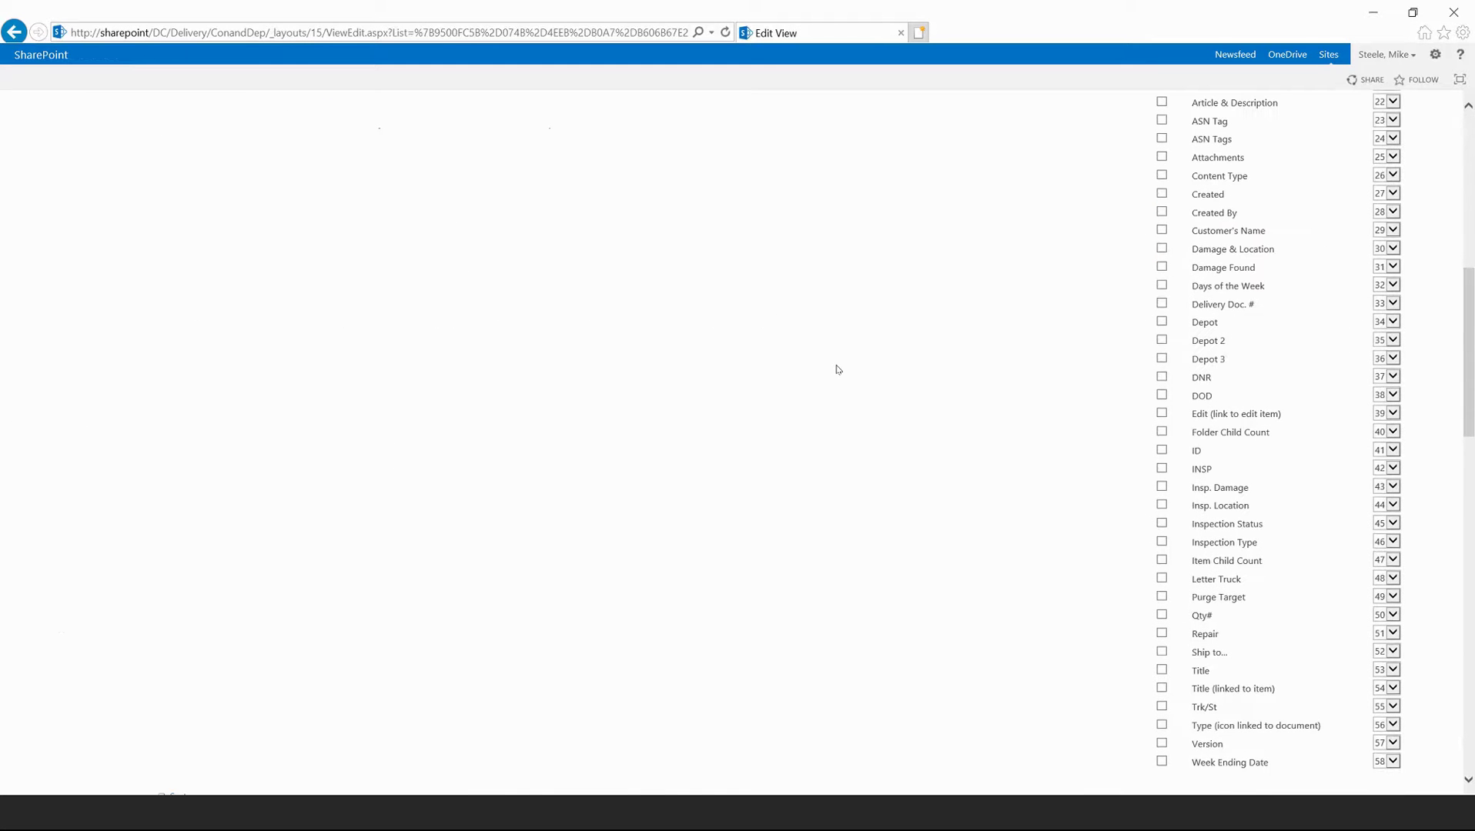
scroll(839, 370, down, 10)
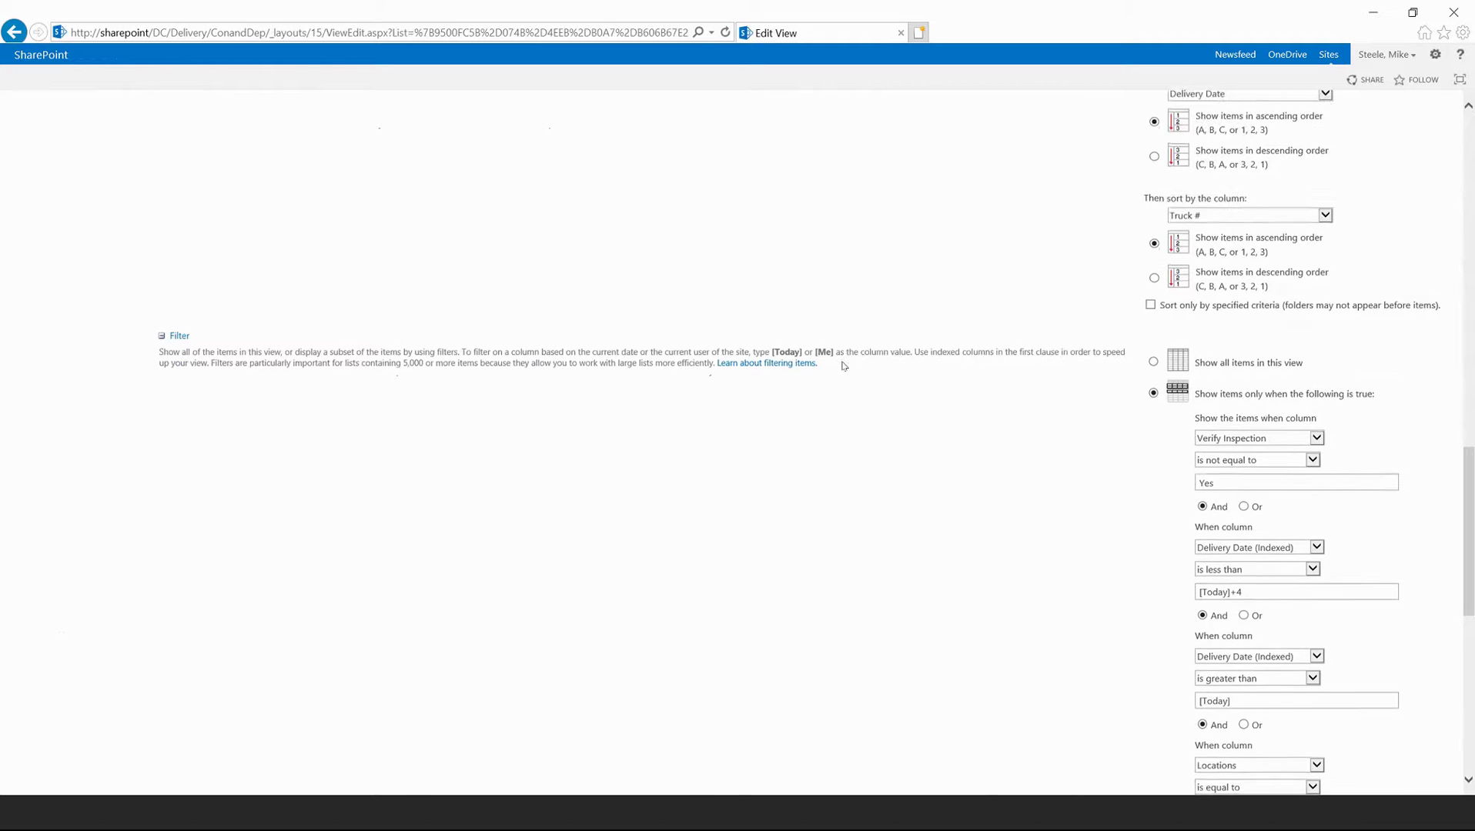
scroll(844, 365, down, 1)
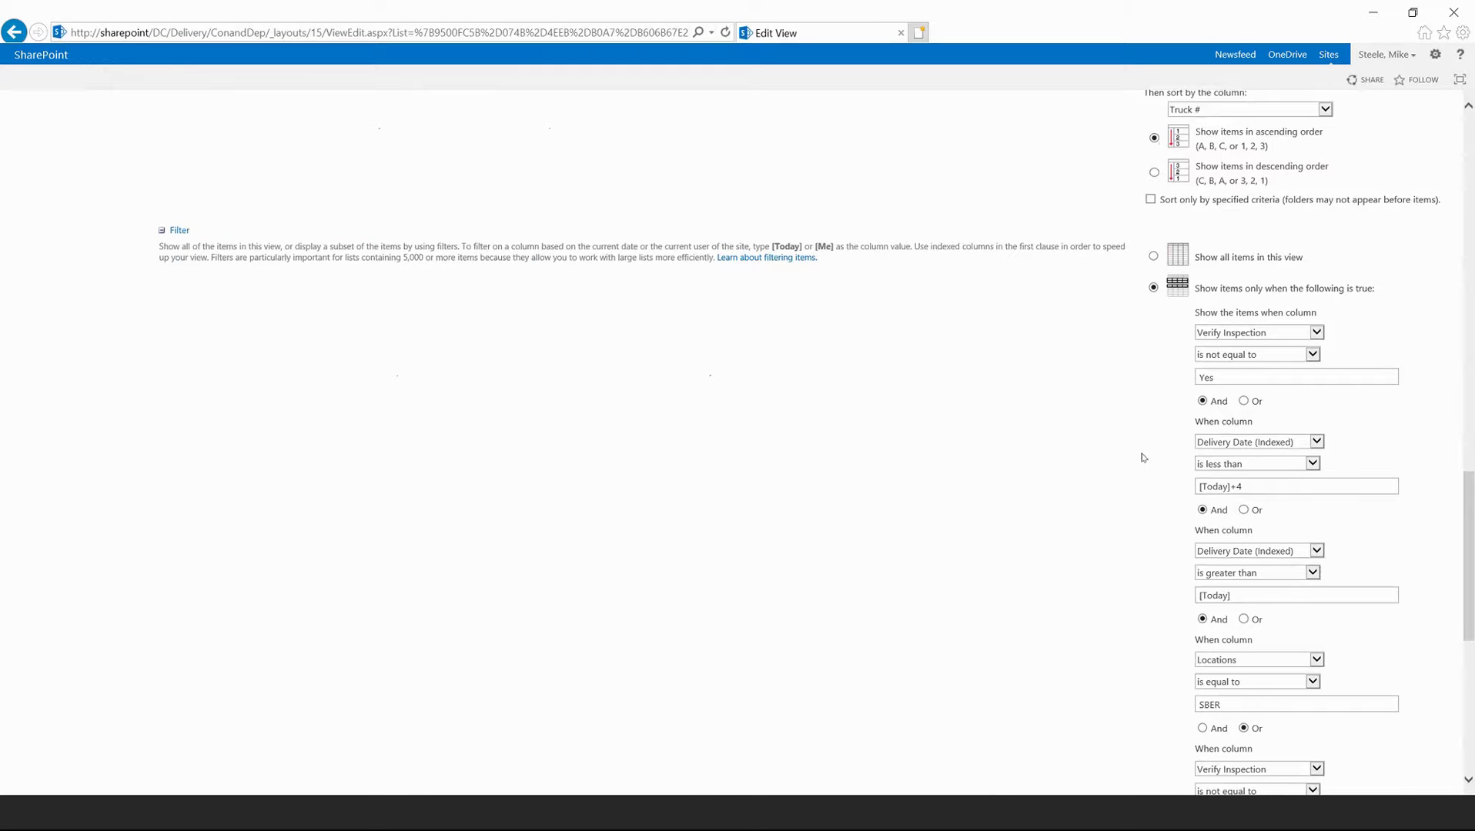
click(1246, 355)
click(1247, 348)
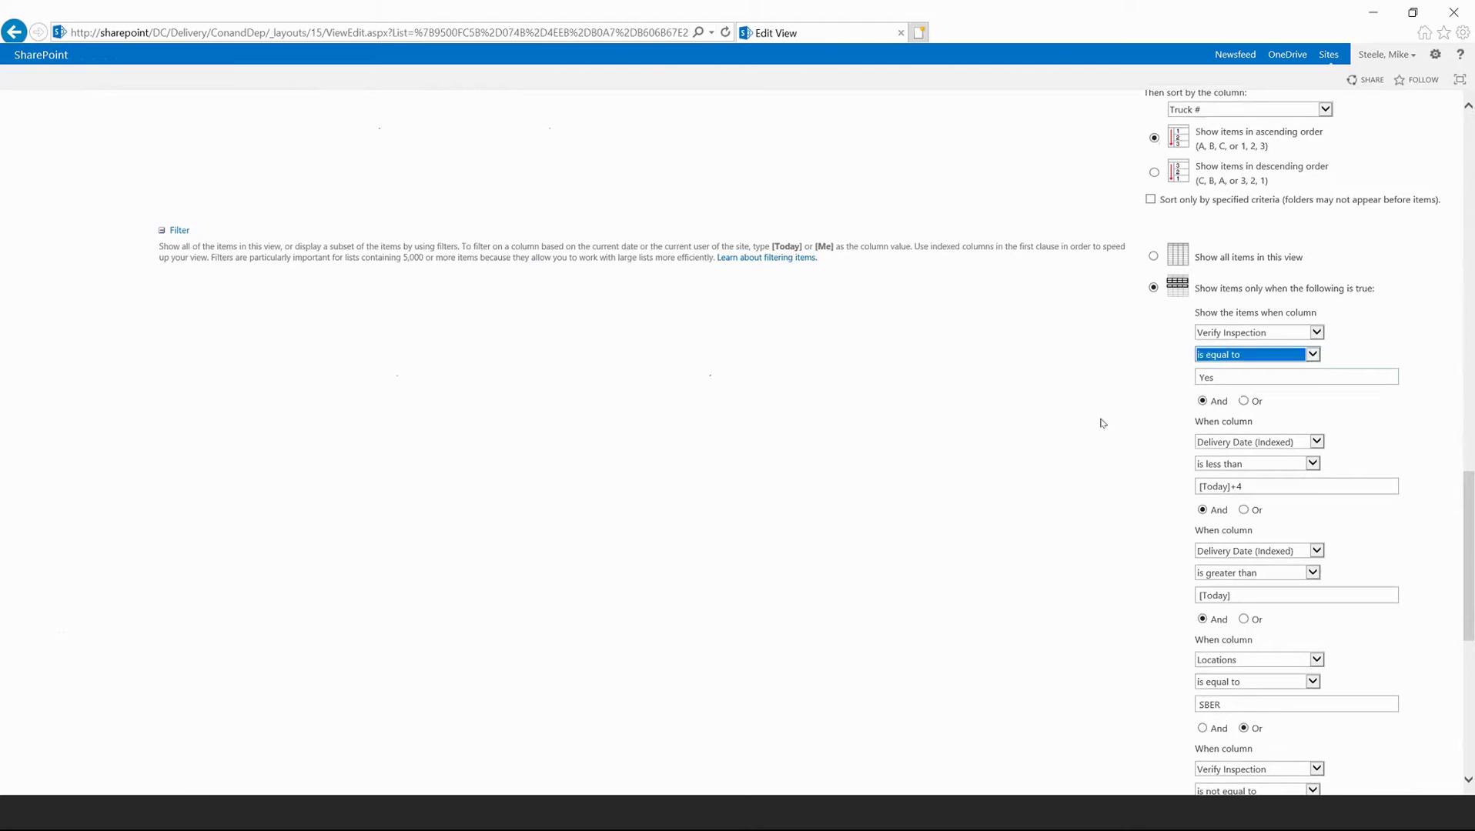
- Set the fifth filter condition's operator on Verify Inspection to is equal to and review the surrounding conditions
scroll(1113, 427, down, 4)
click(1259, 370)
key(Up)
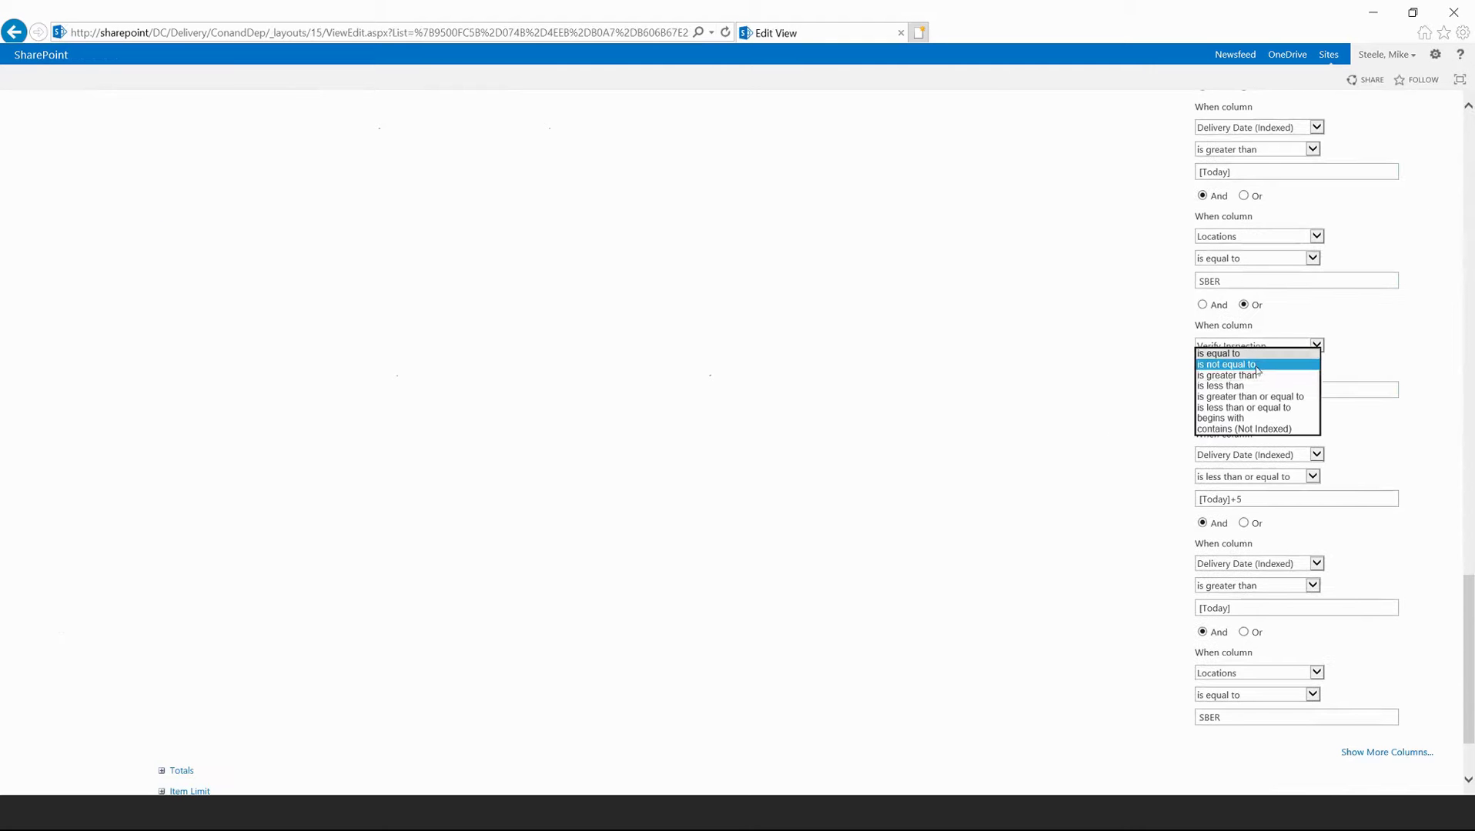
key(Return)
scroll(1001, 435, down, 2)
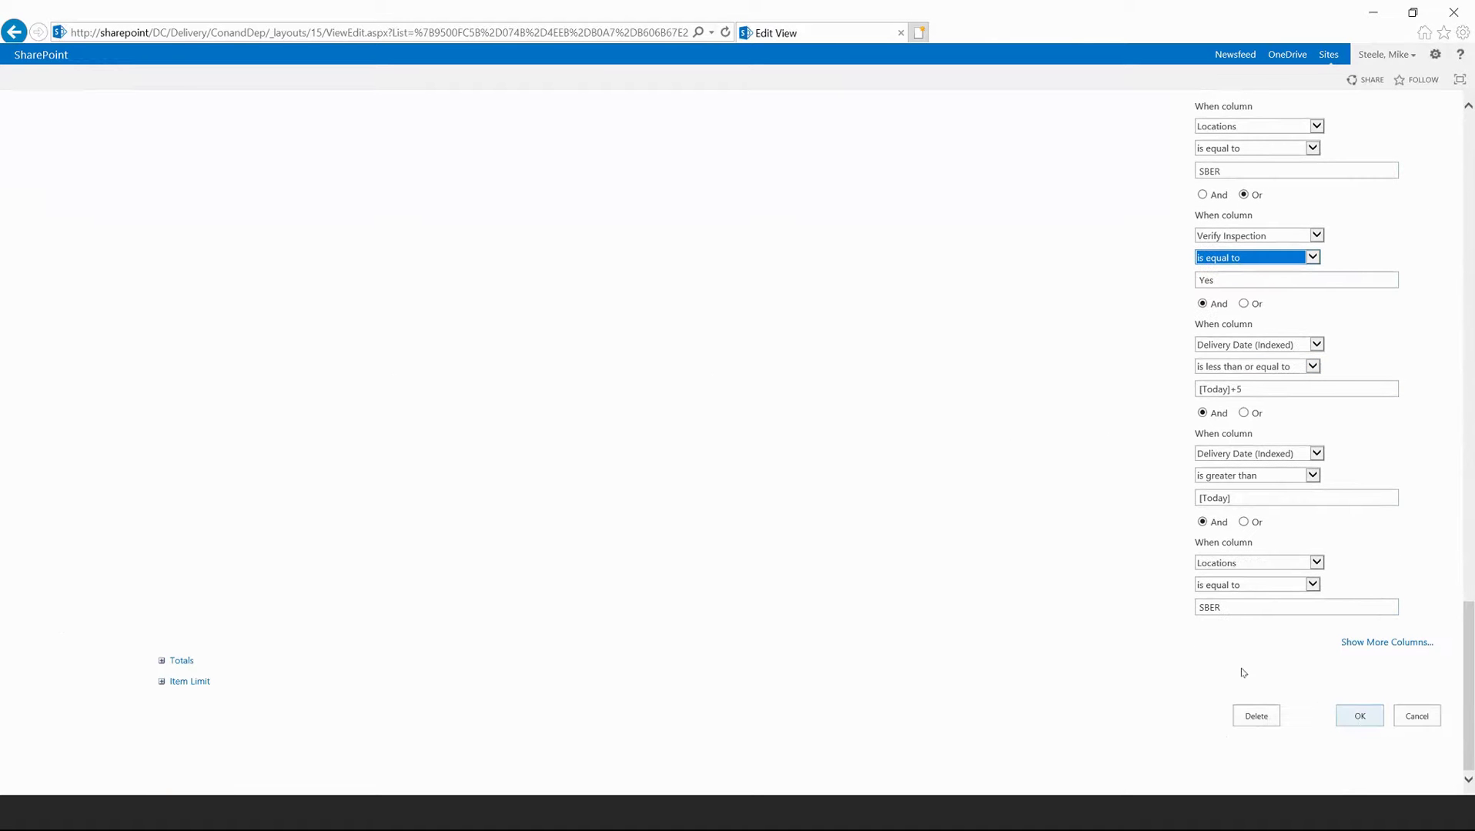
scroll(1129, 648, up, 3)
scroll(1128, 648, up, 2)
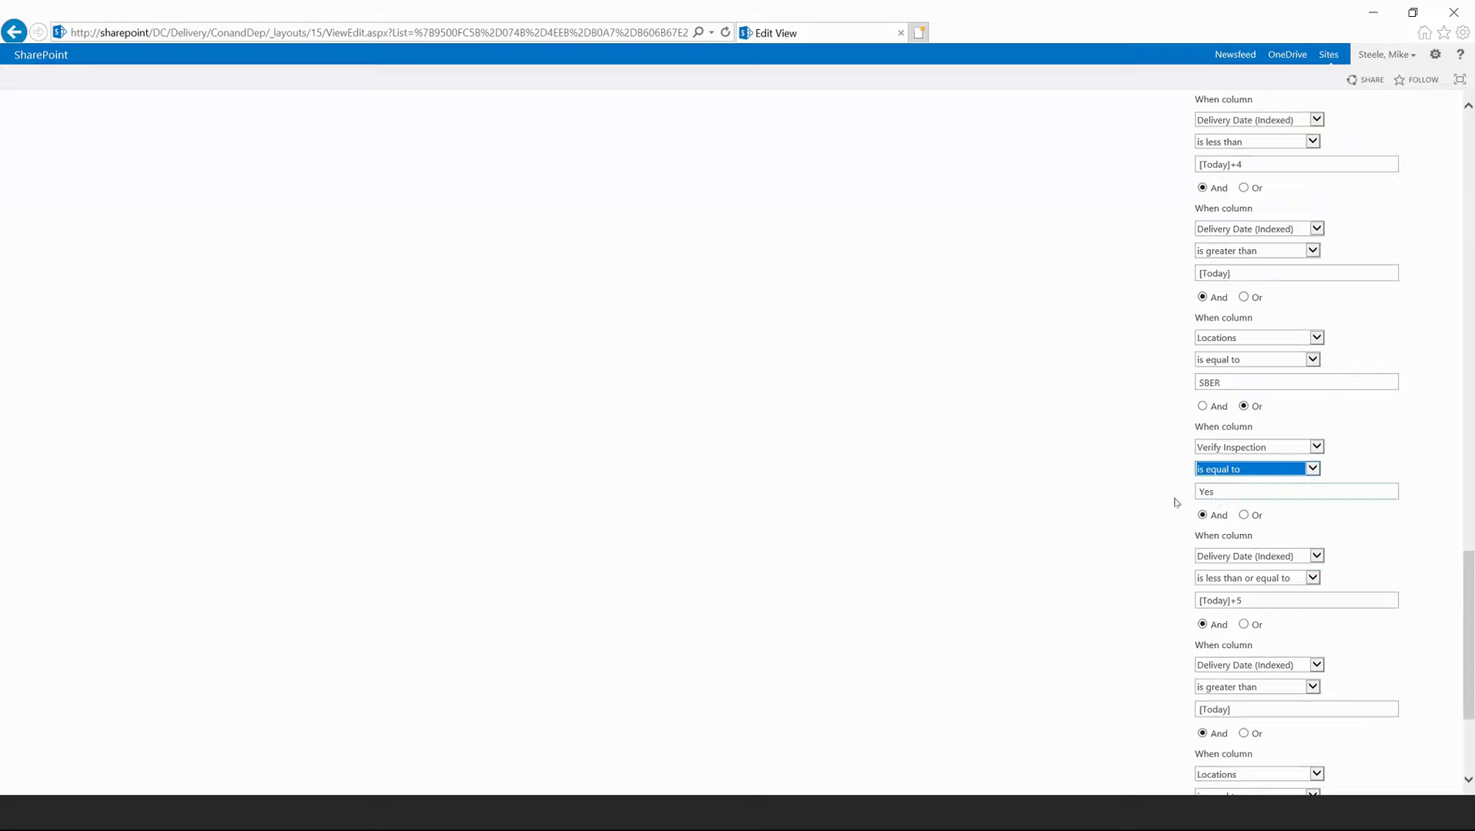
scroll(1189, 501, down, 3)
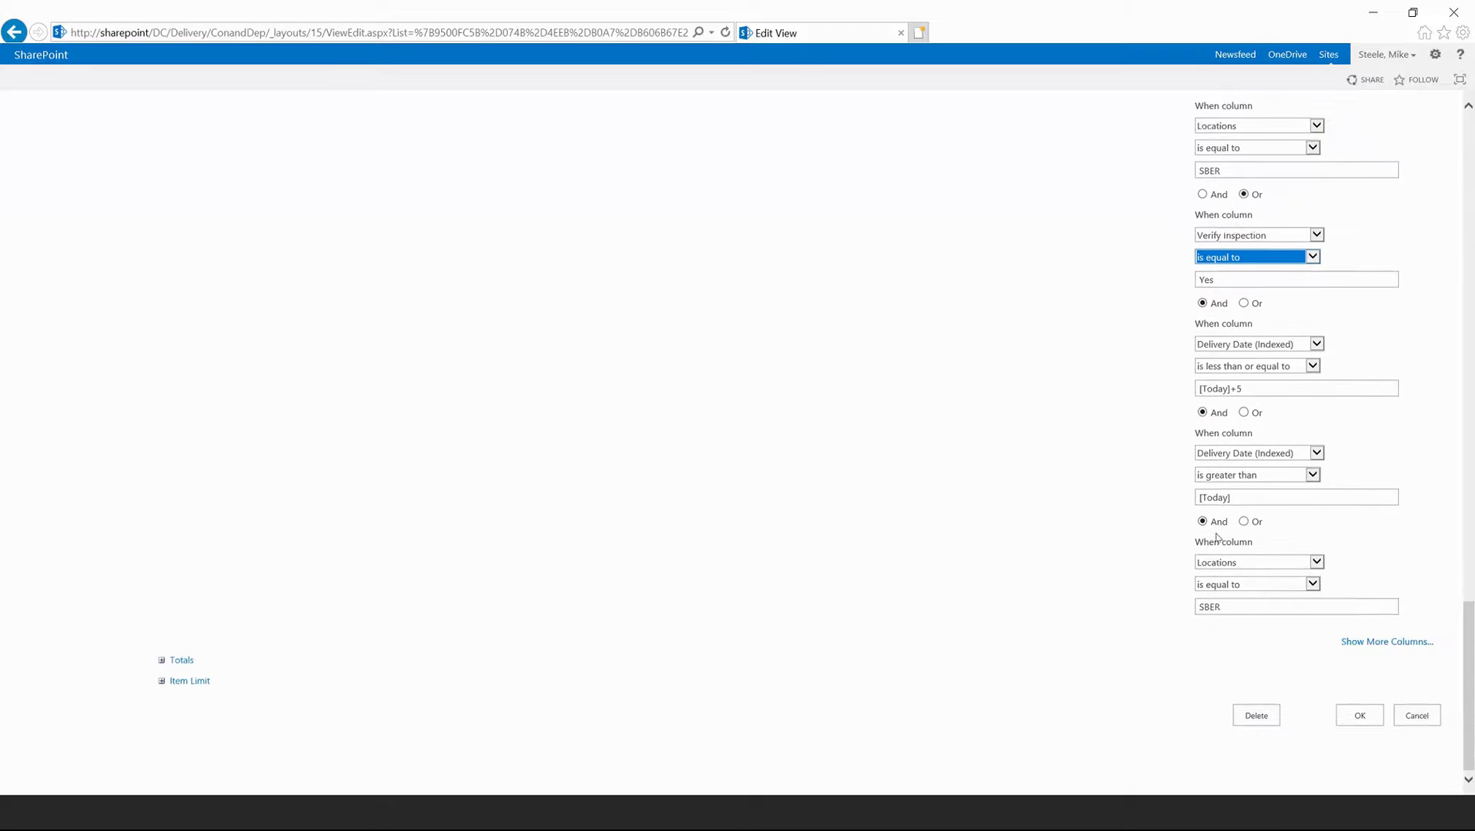
- Save the modified SBER MA view, accepting the filter efficiency message
click(1353, 715)
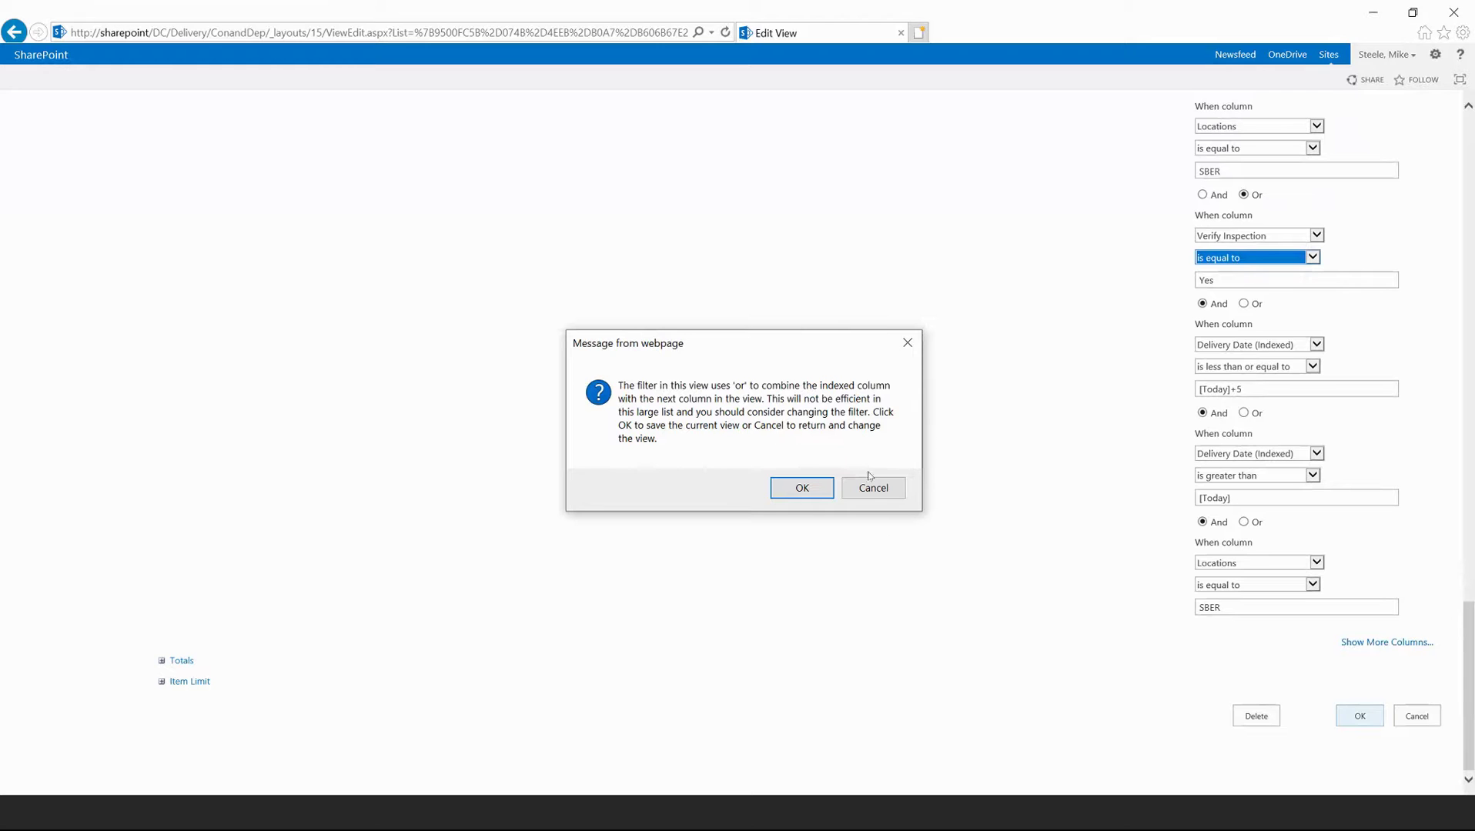
click(781, 493)
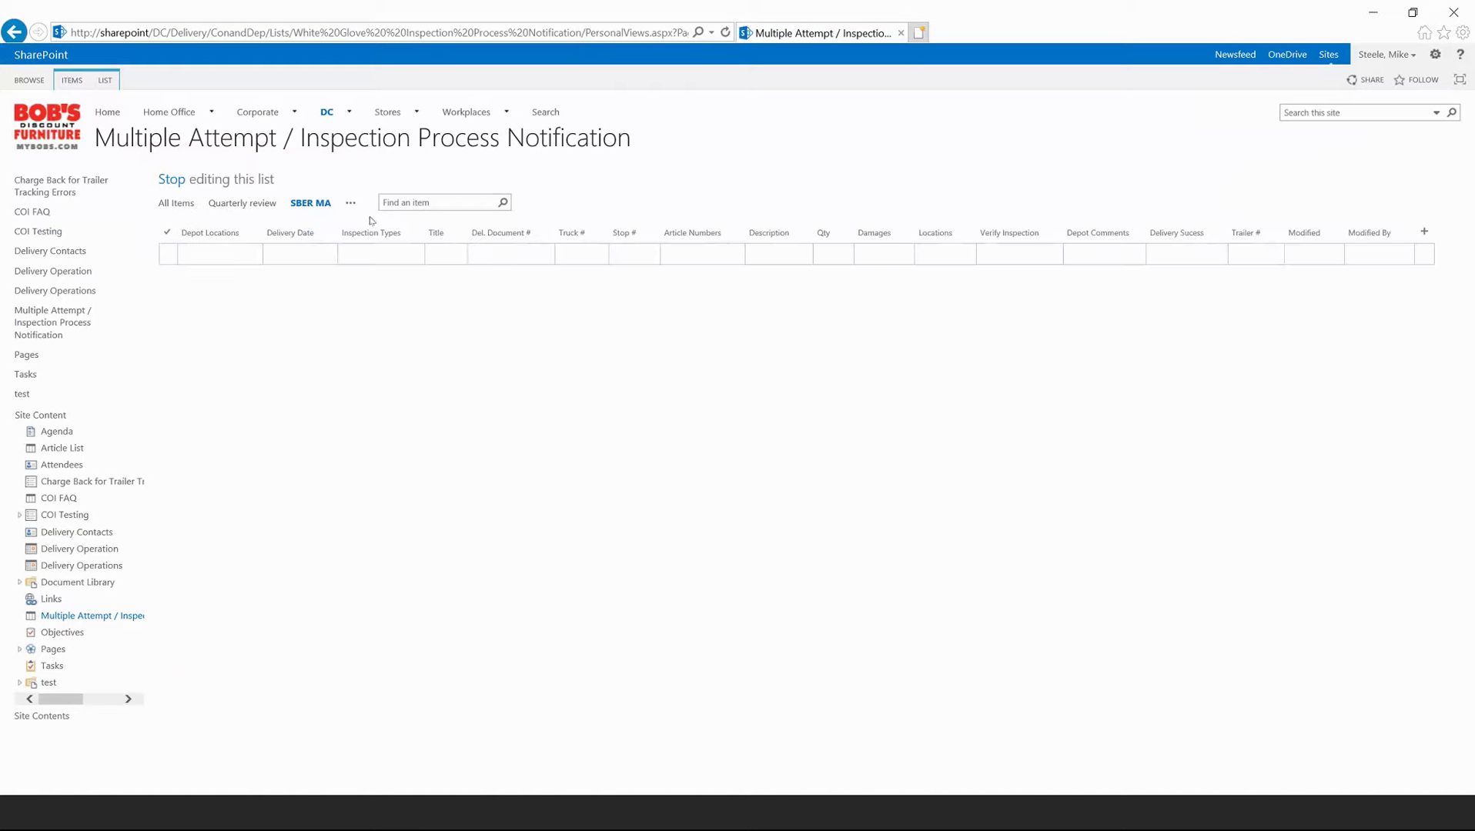
- Reopen the SBER MA view for modification, review its filter conditions and save it again, accepting the filter efficiency message
click(351, 204)
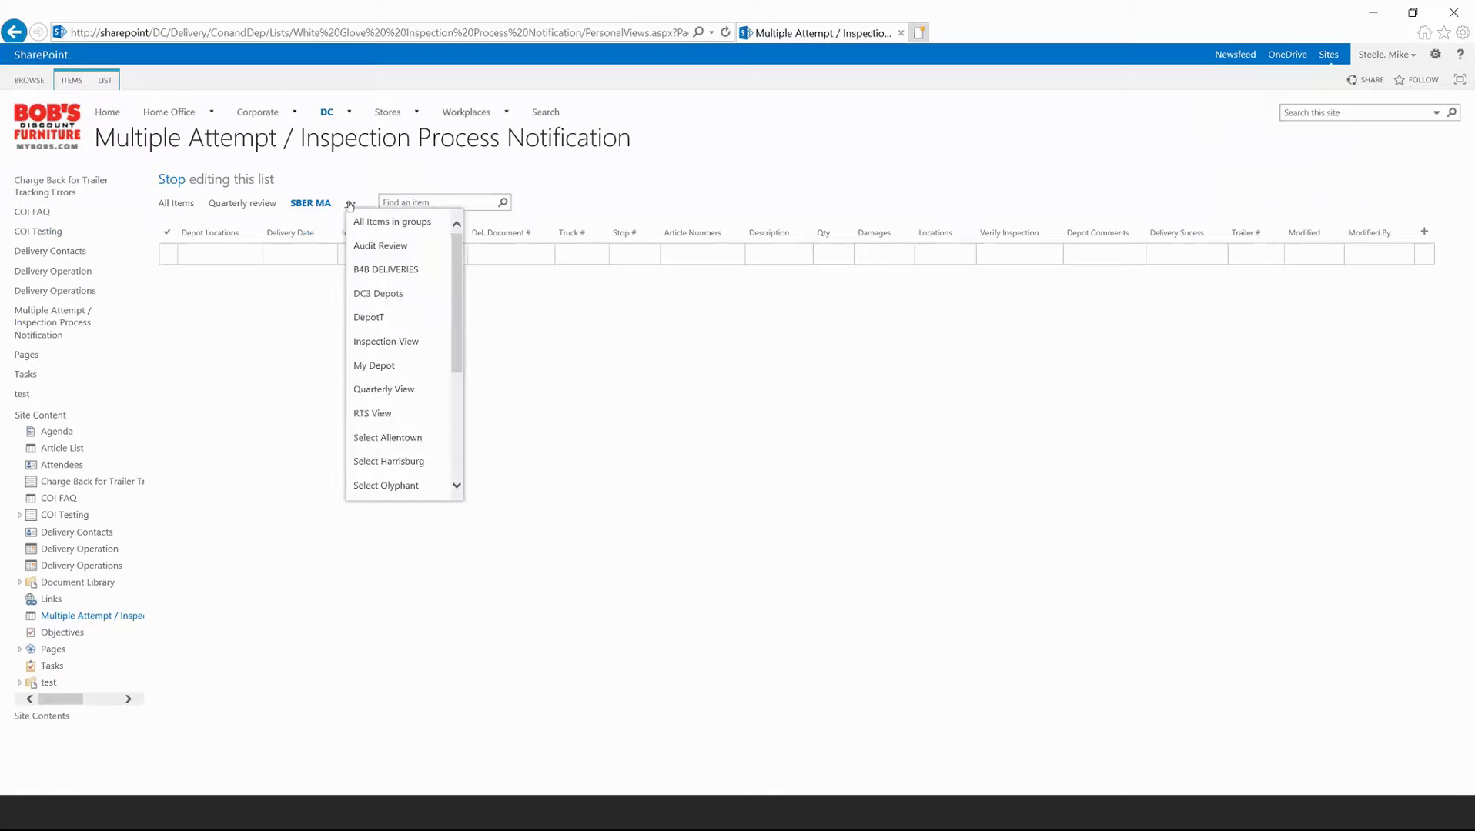
scroll(383, 481, down, 5)
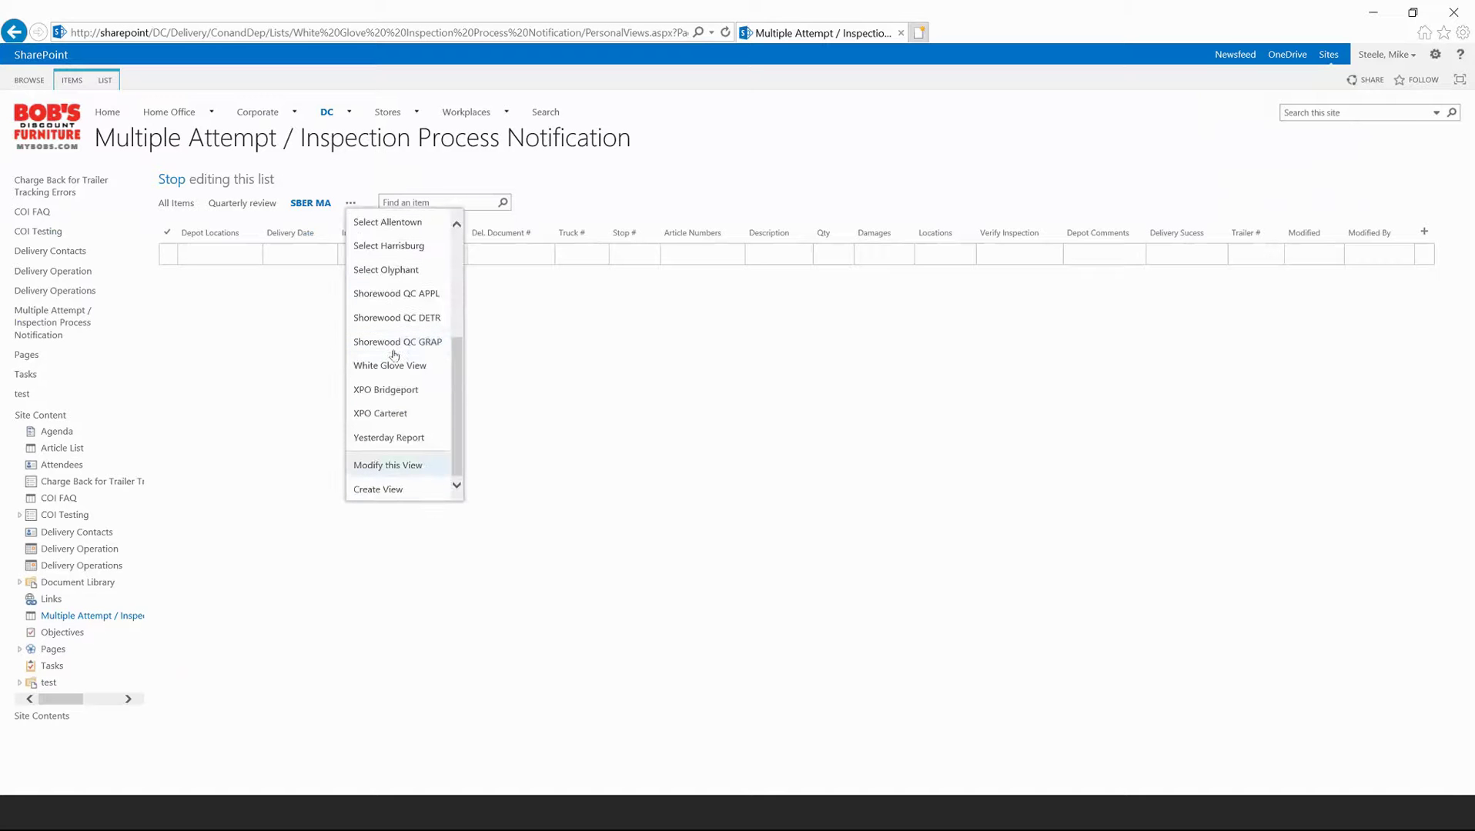
click(404, 463)
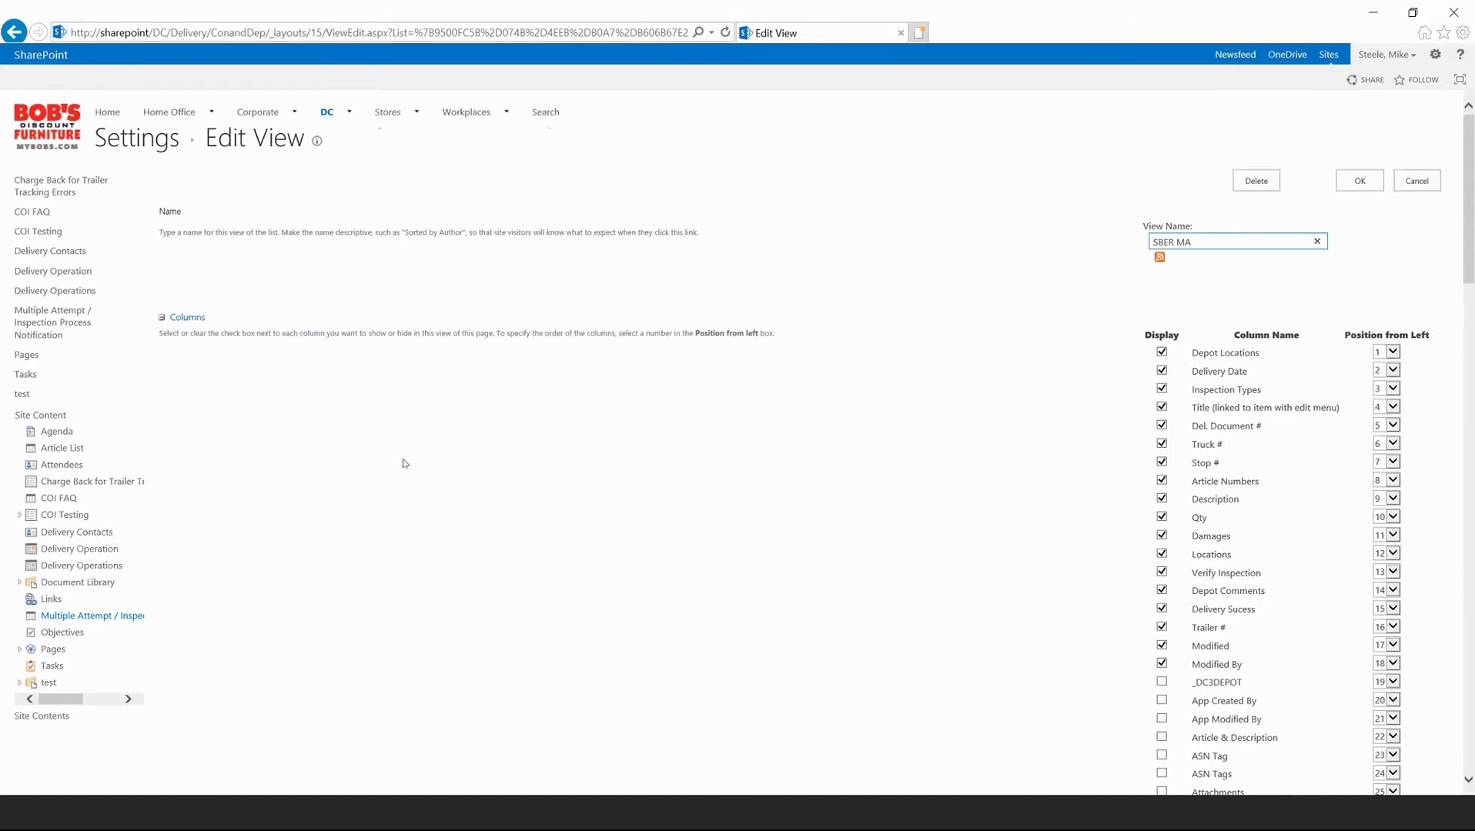
scroll(784, 497, down, 20)
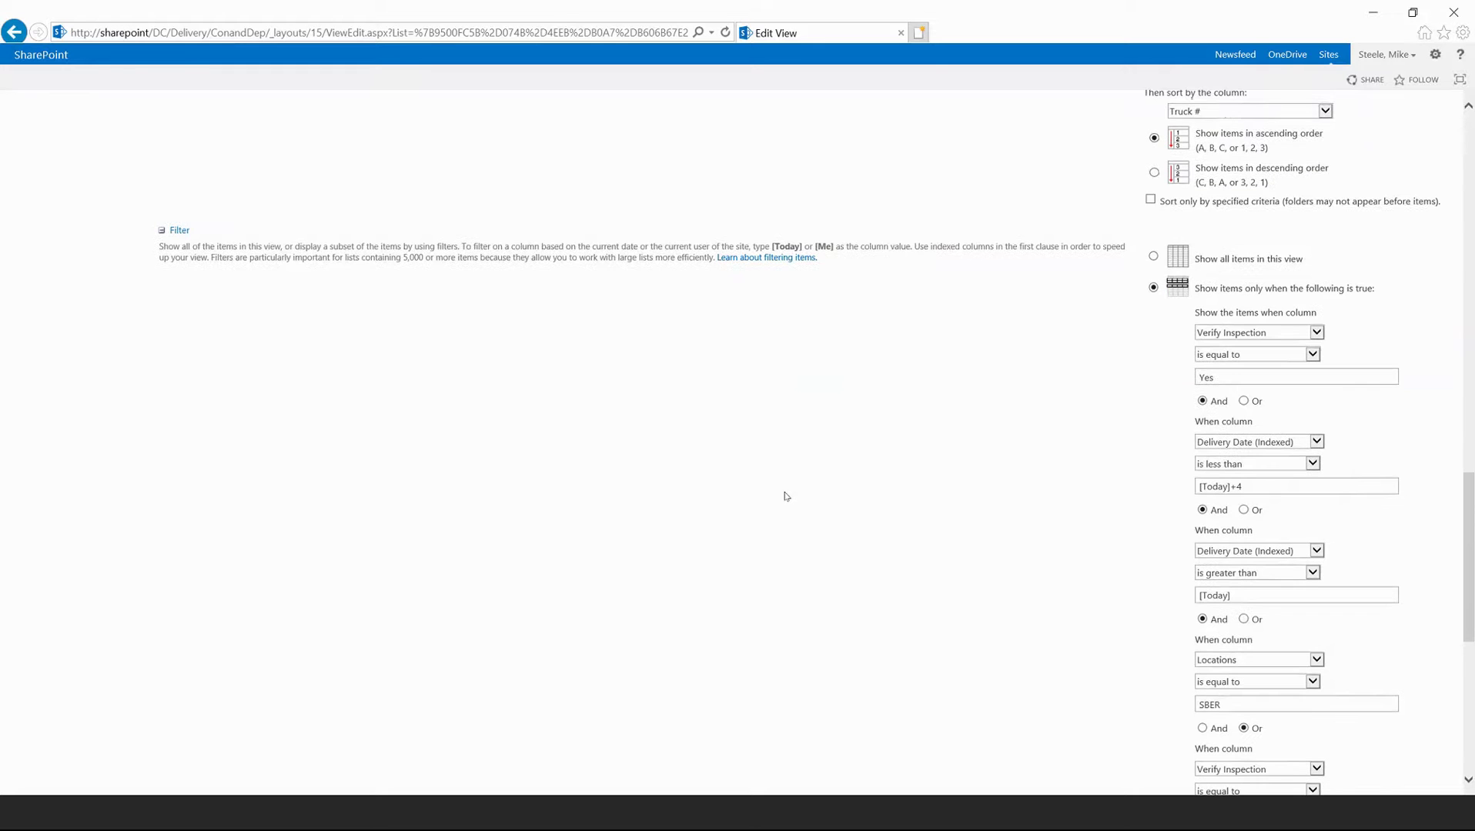
scroll(790, 489, down, 2)
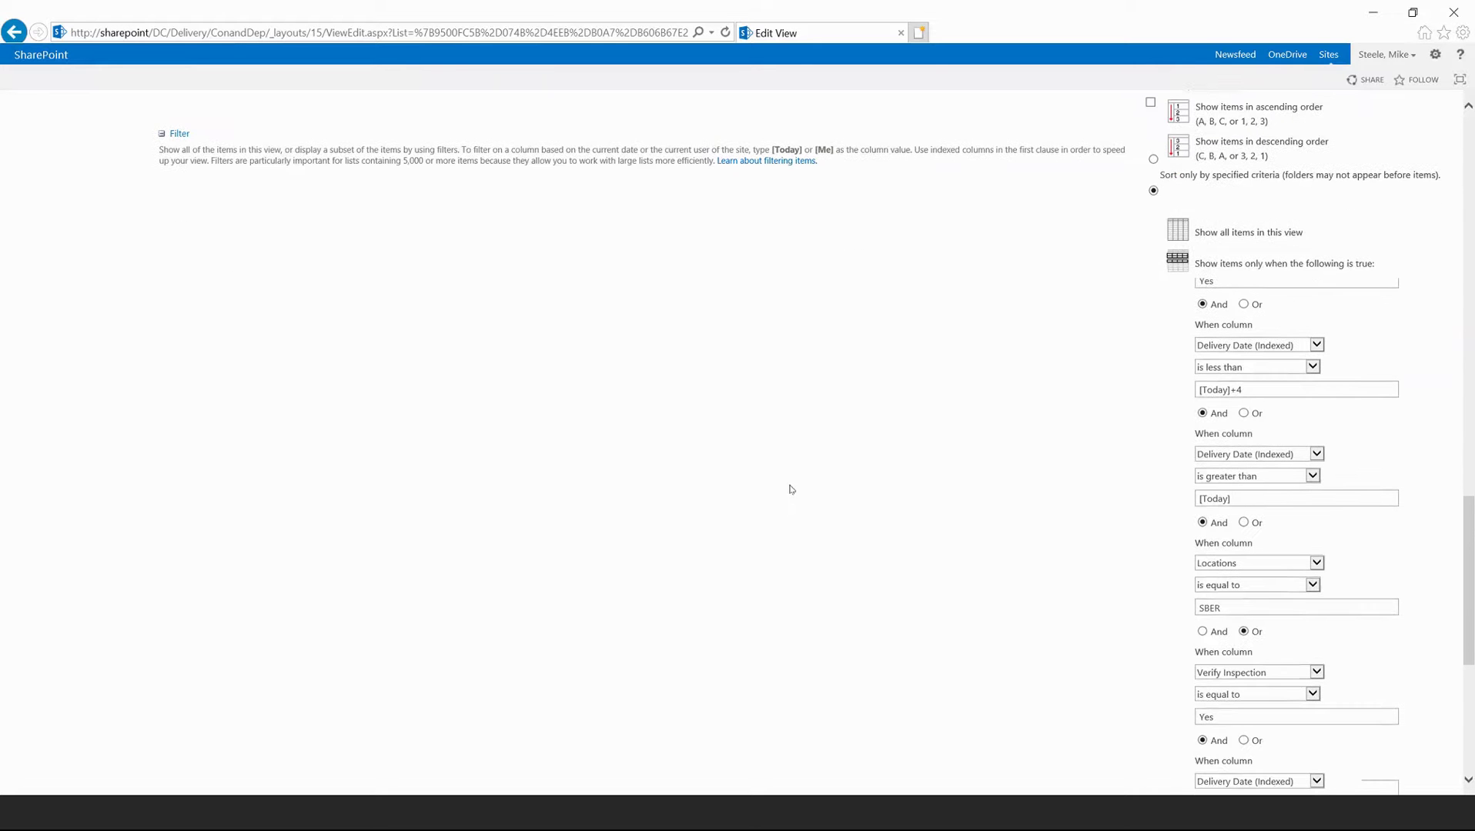
scroll(789, 489, down, 6)
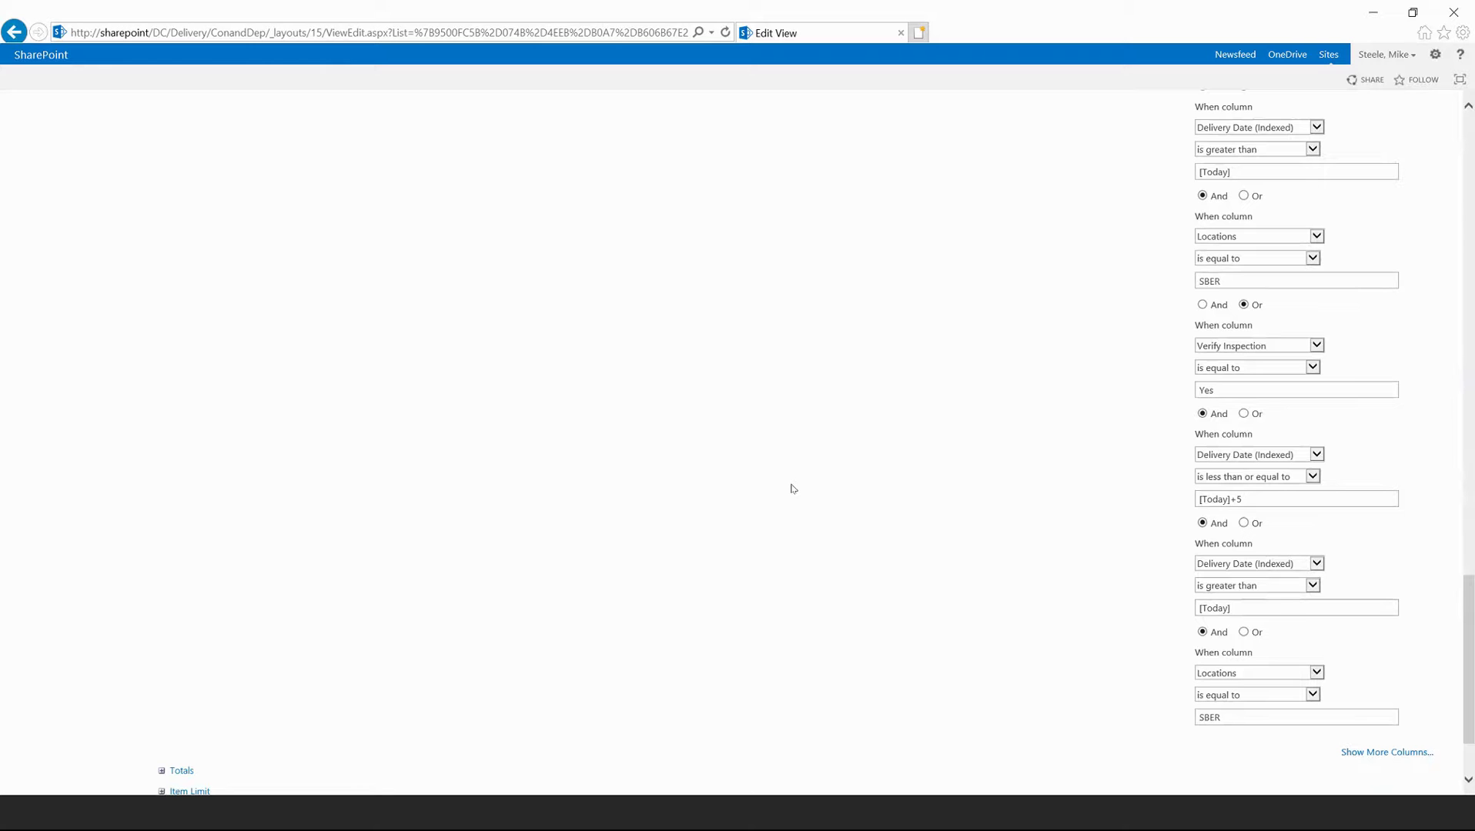
scroll(792, 490, down, 3)
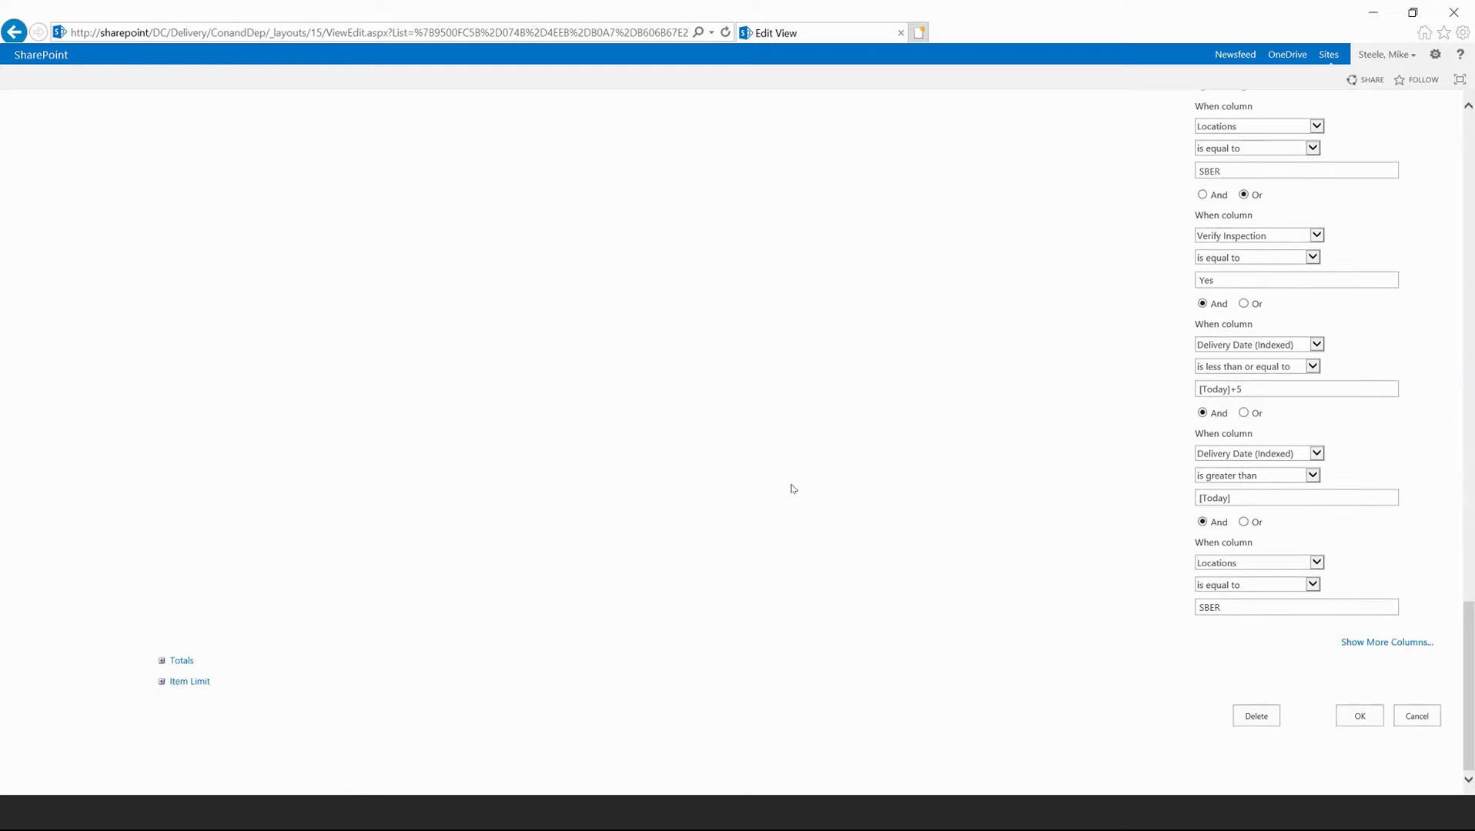
click(1368, 713)
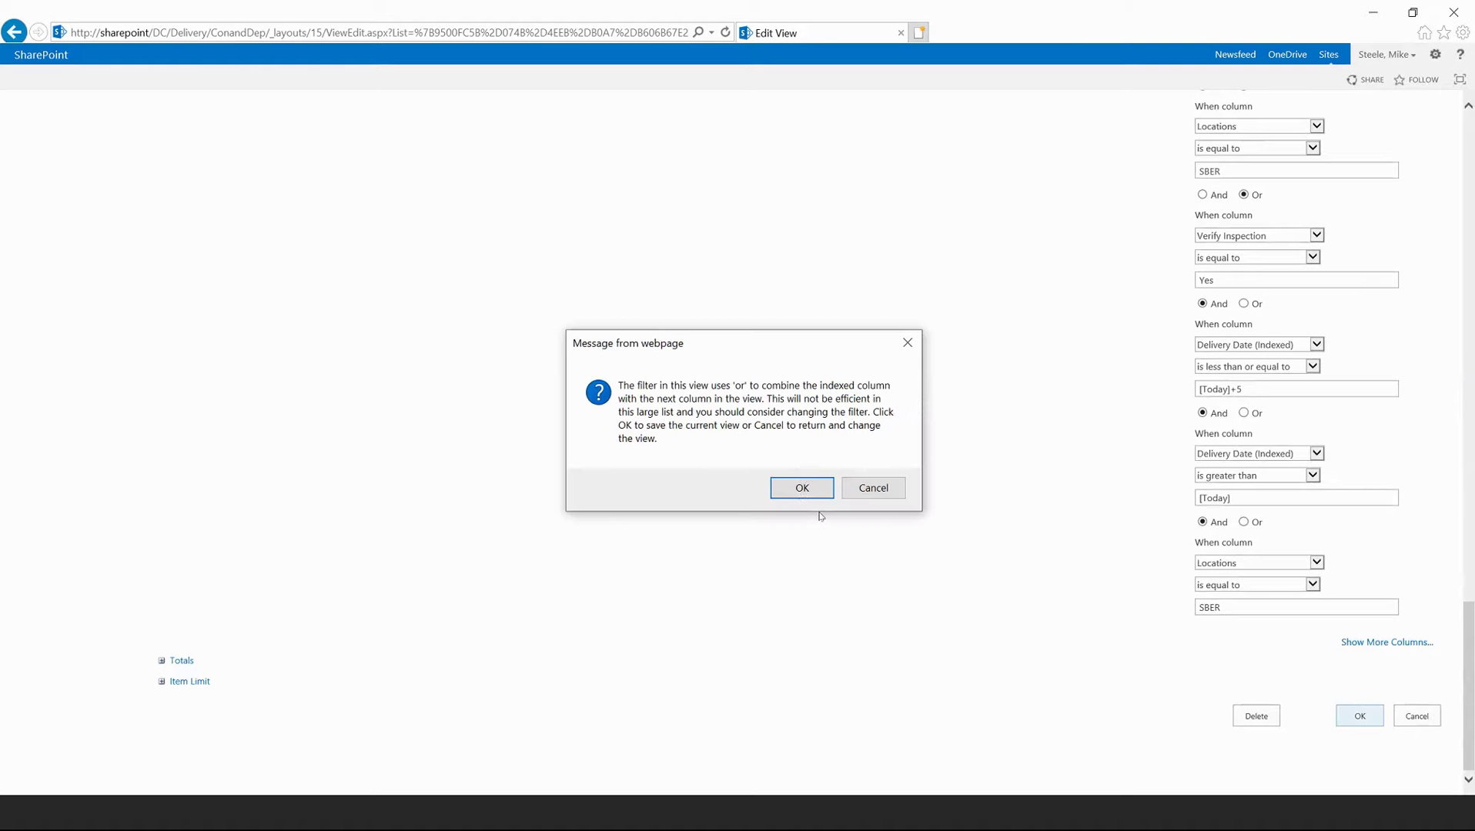
click(800, 485)
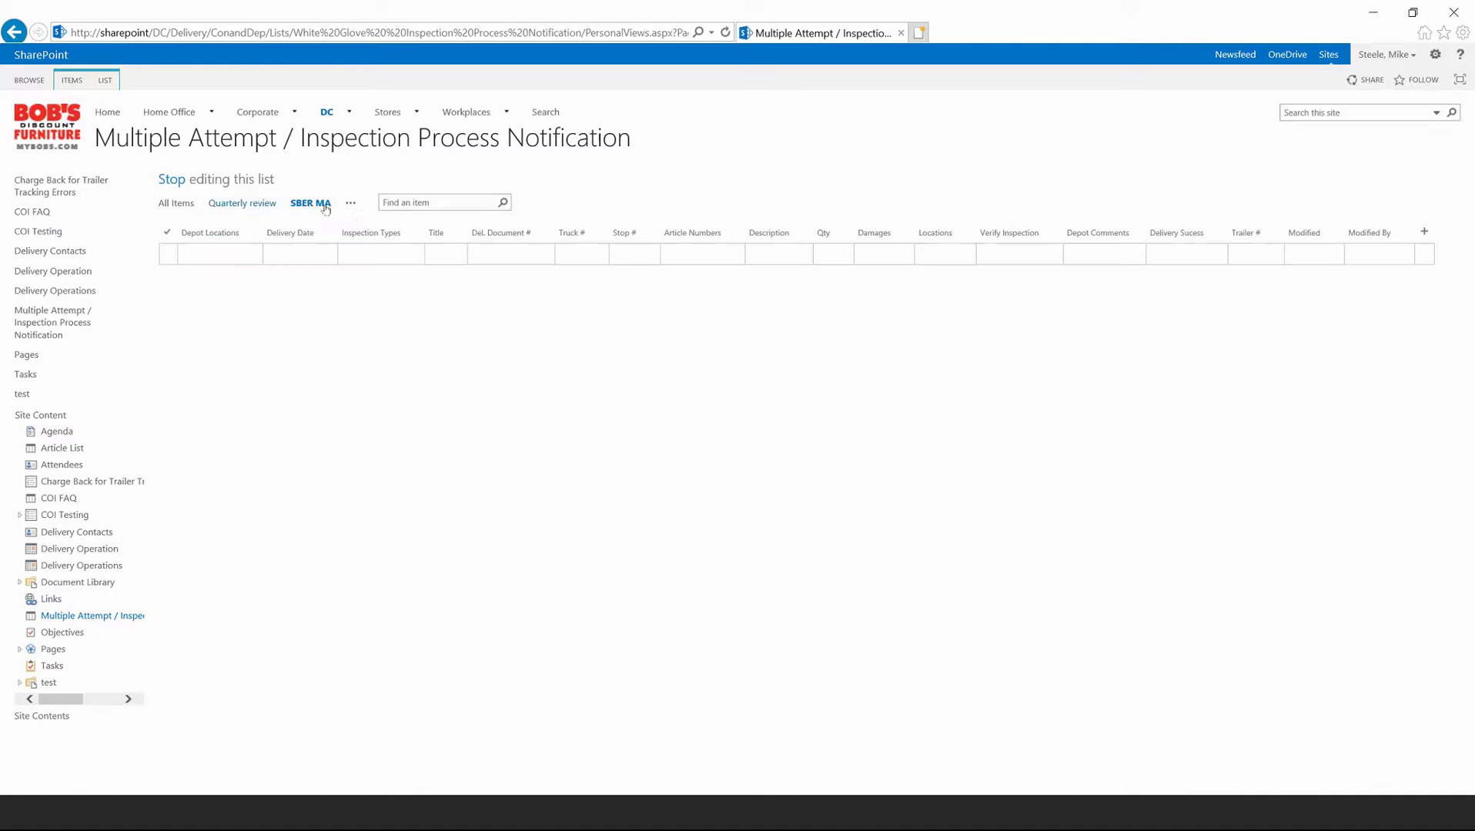
- Look through the list's available views and switch to the public Depot View
click(350, 203)
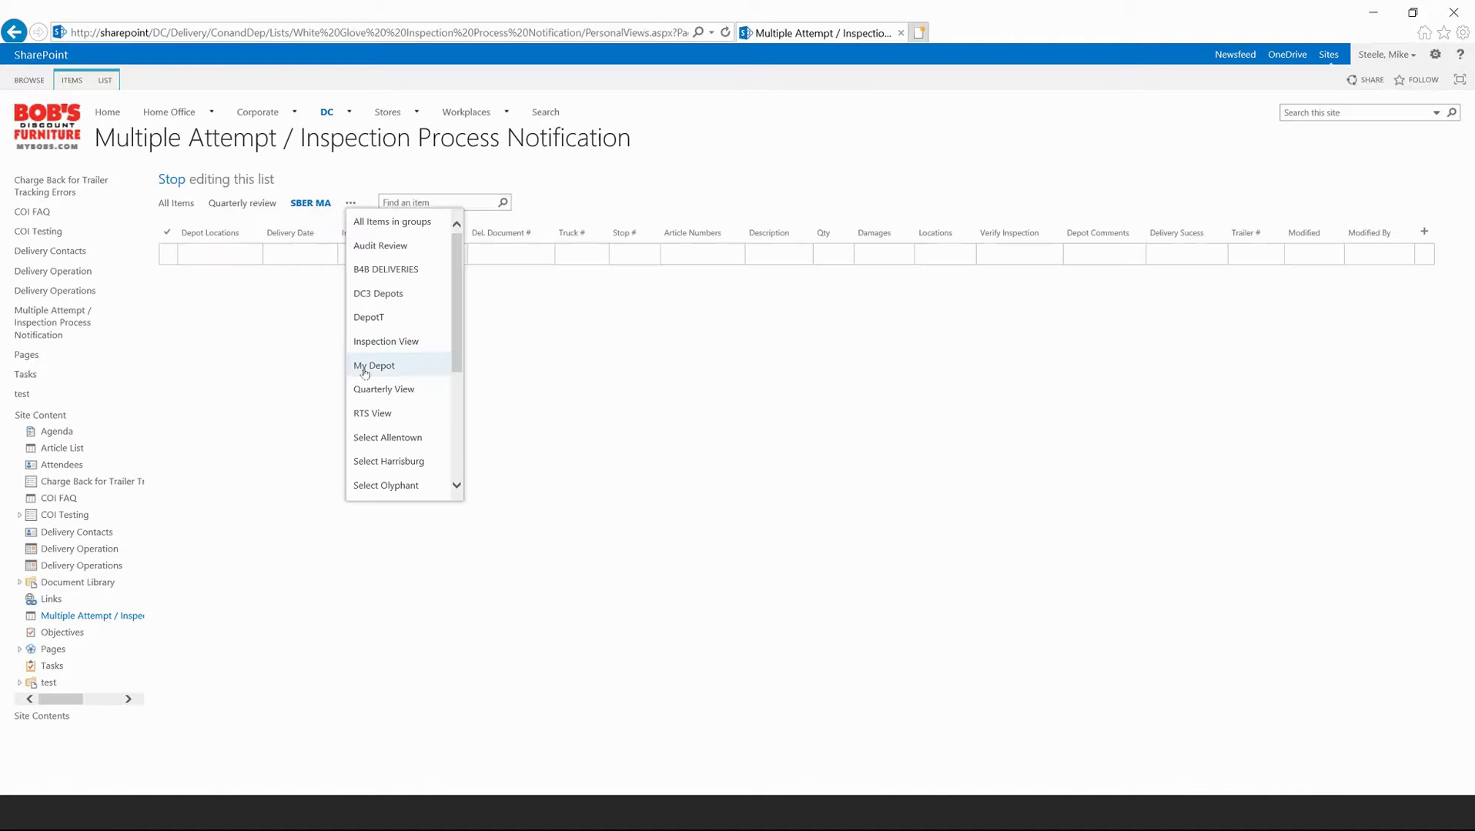
scroll(363, 317, down, 3)
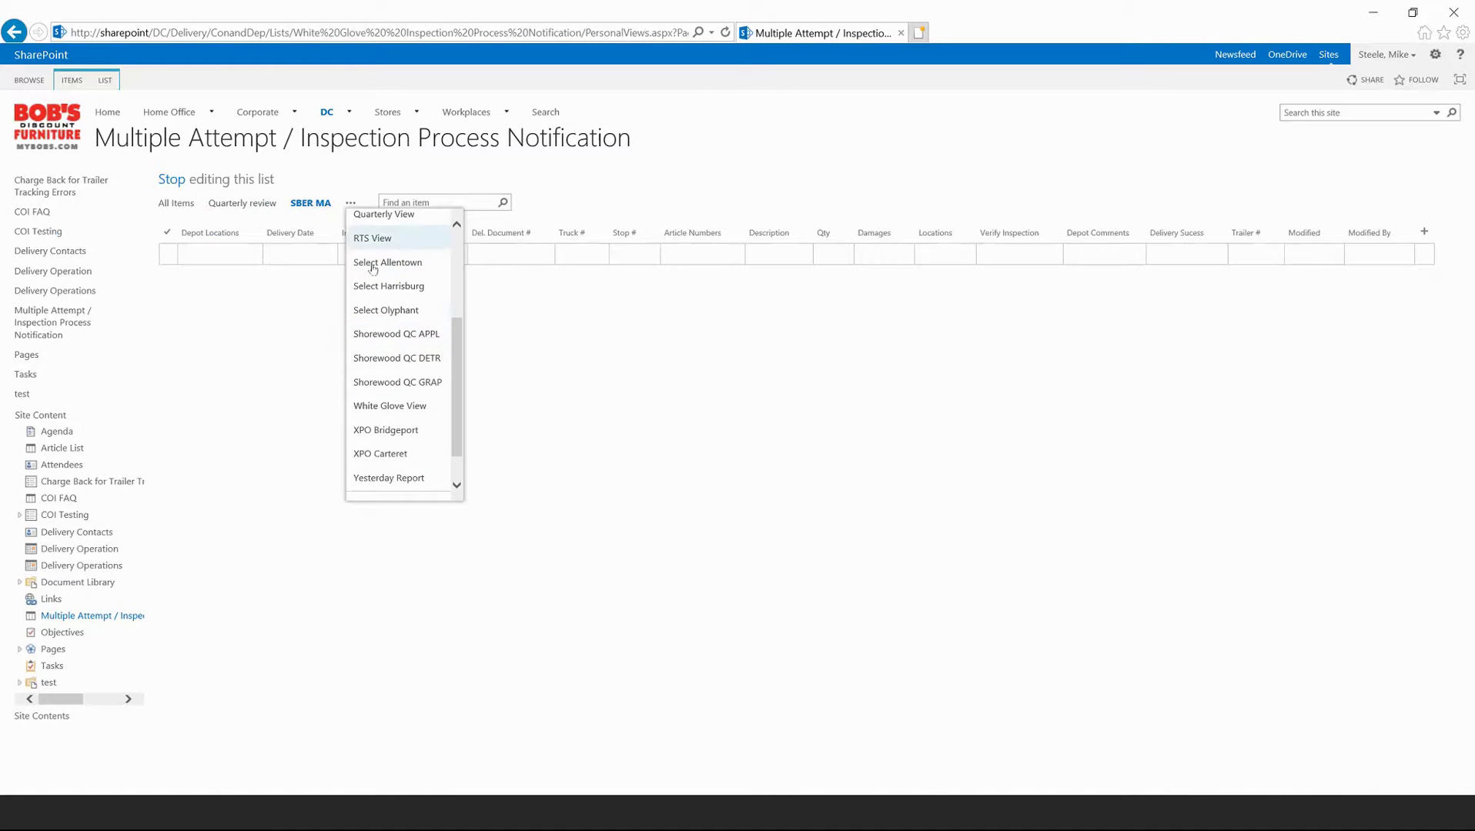
scroll(372, 268, up, 2)
scroll(383, 282, up, 2)
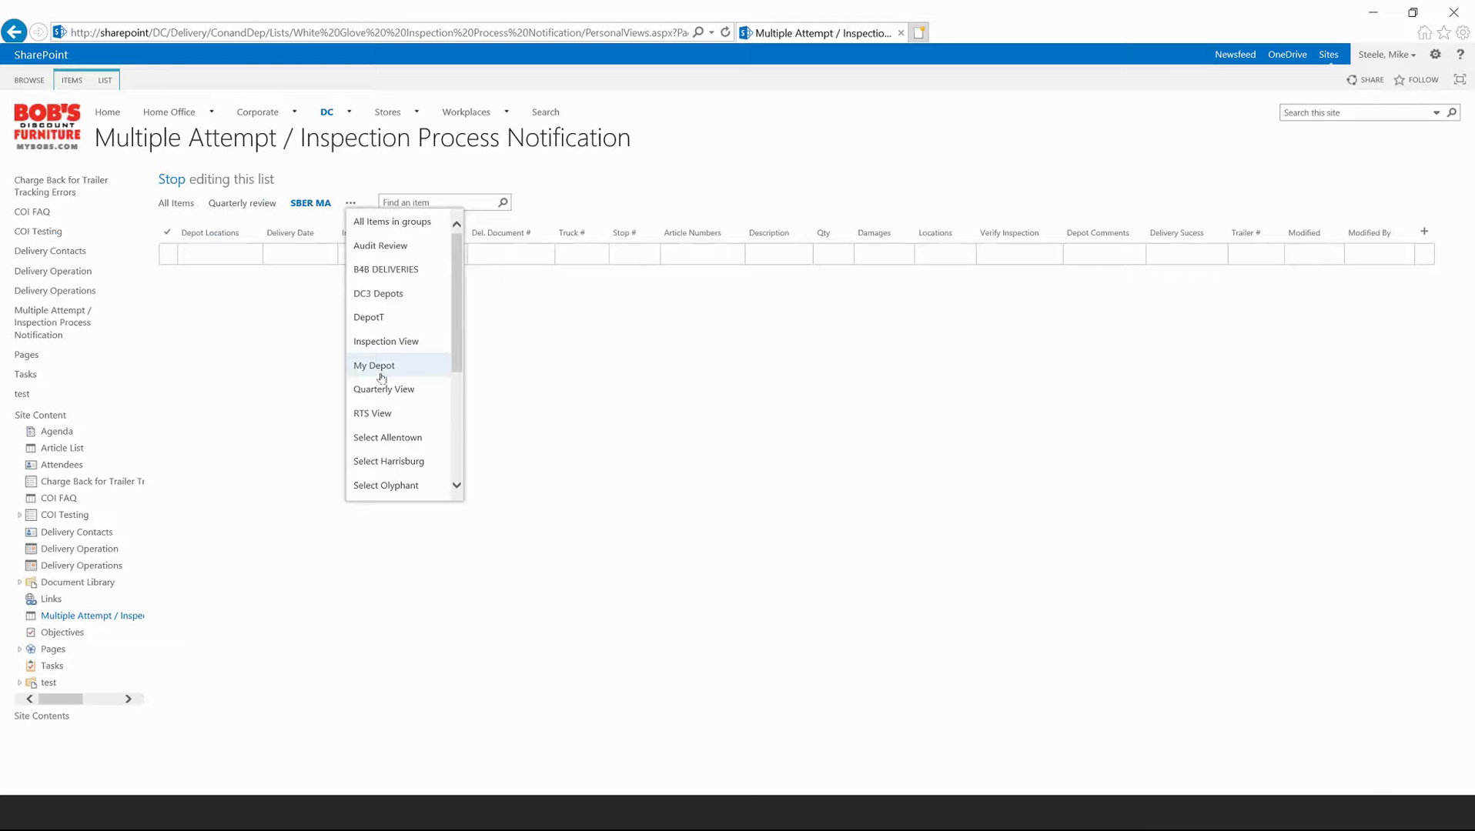
scroll(413, 297, down, 5)
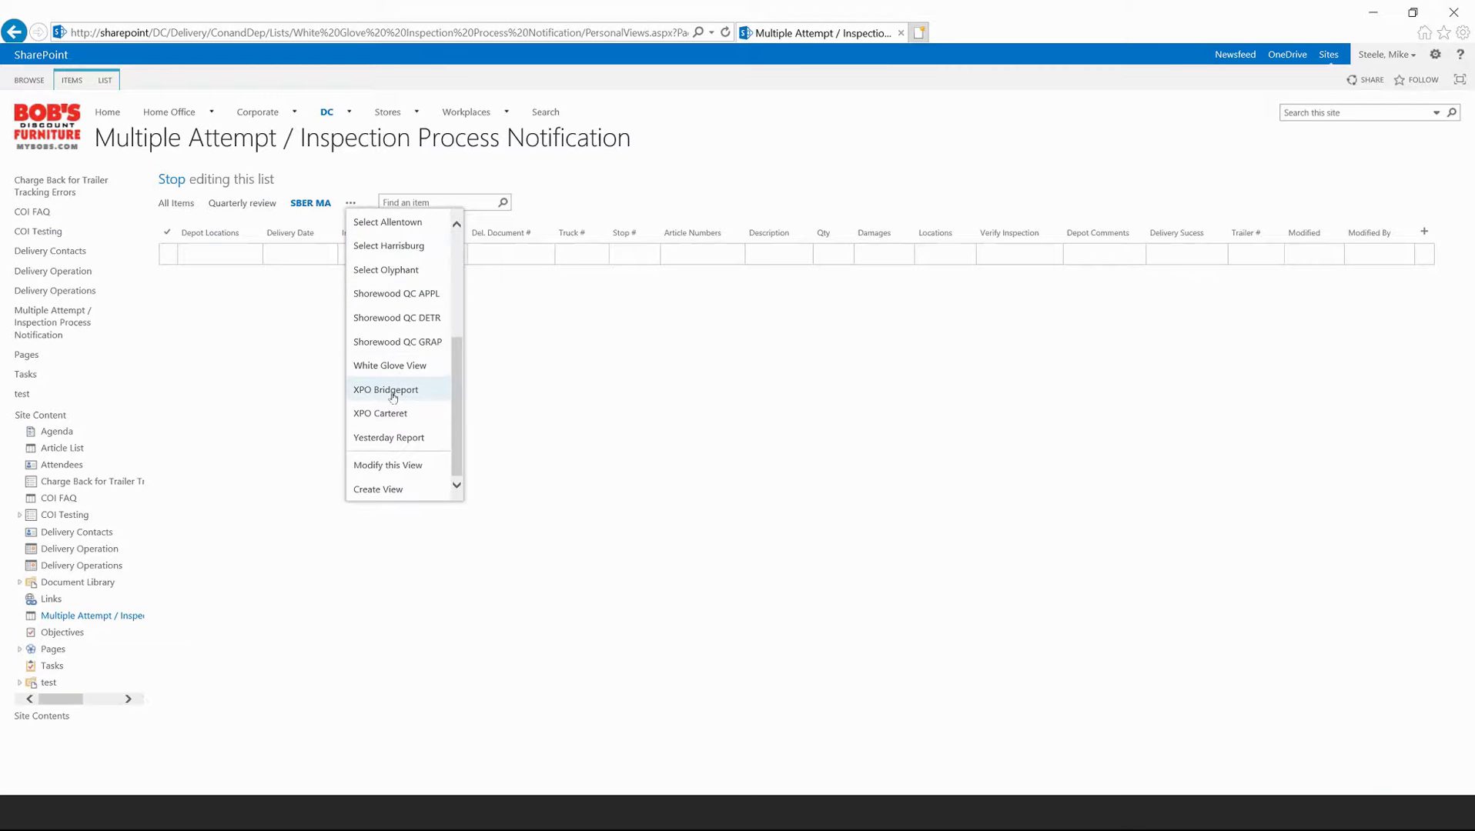
click(108, 86)
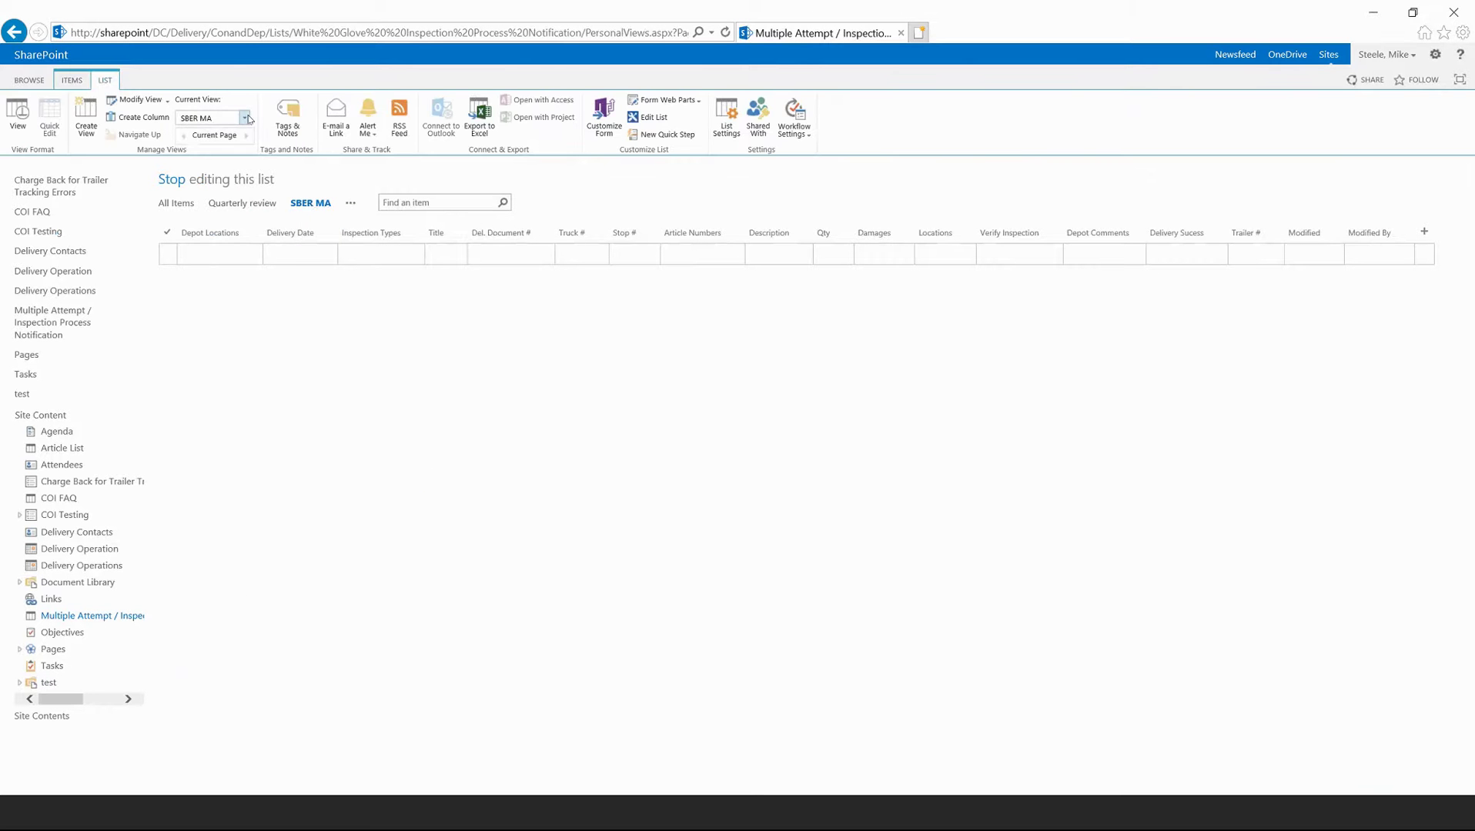
click(249, 118)
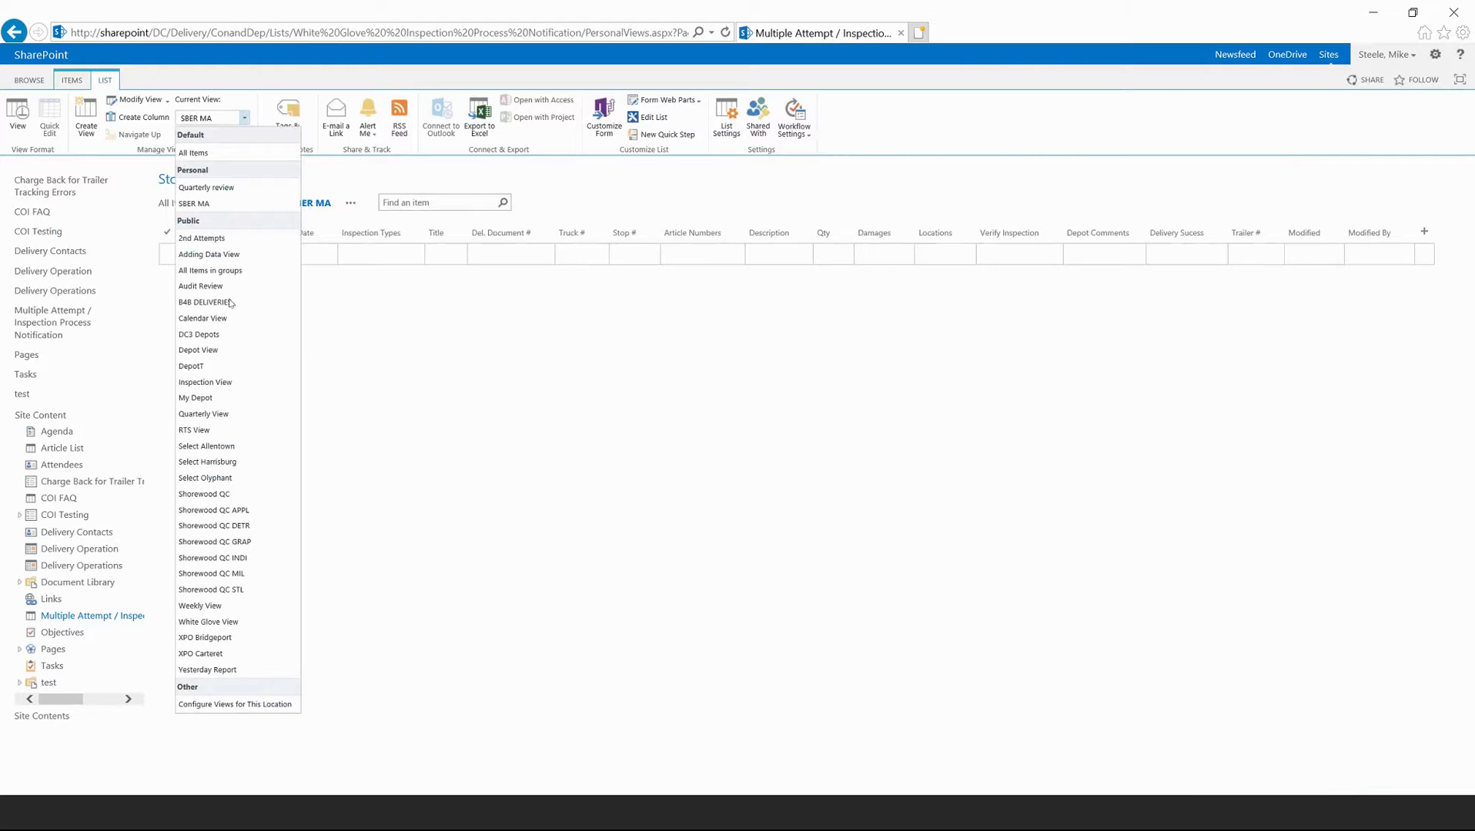
click(224, 353)
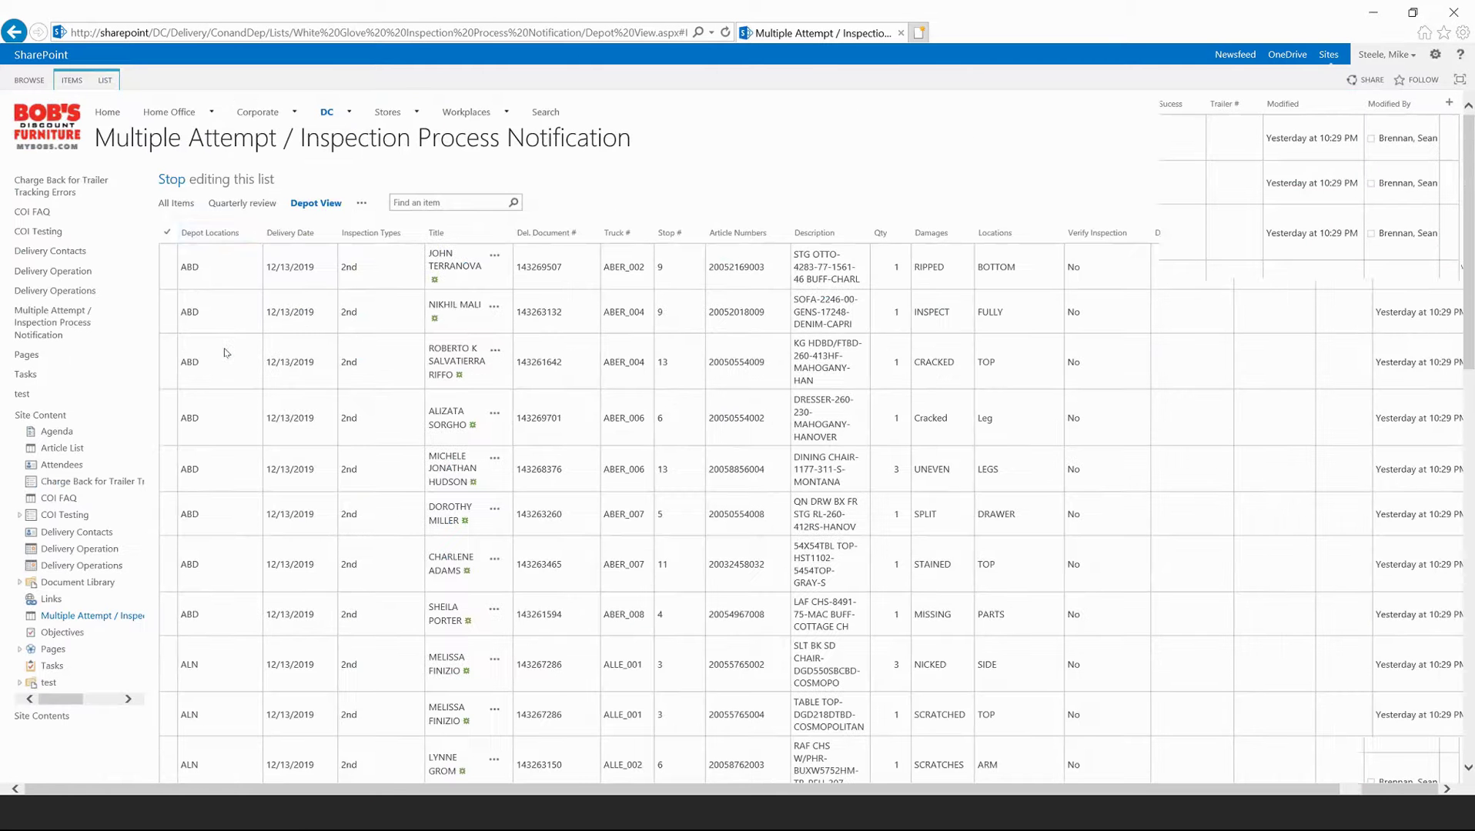
- Filter the Depot Locations column to SBER and examine the matching rows
click(259, 232)
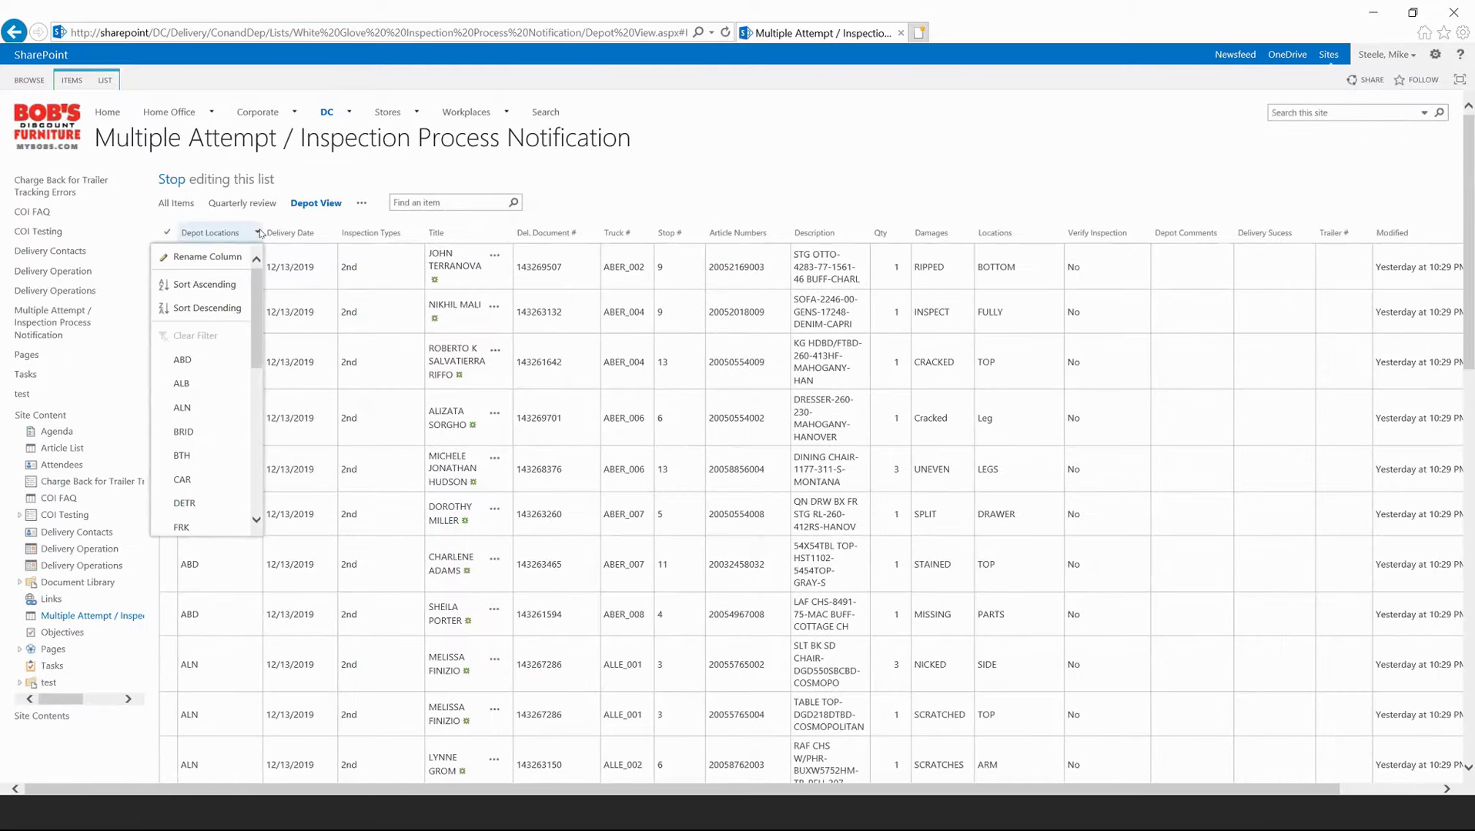
scroll(218, 365, down, 5)
scroll(218, 365, down, 1)
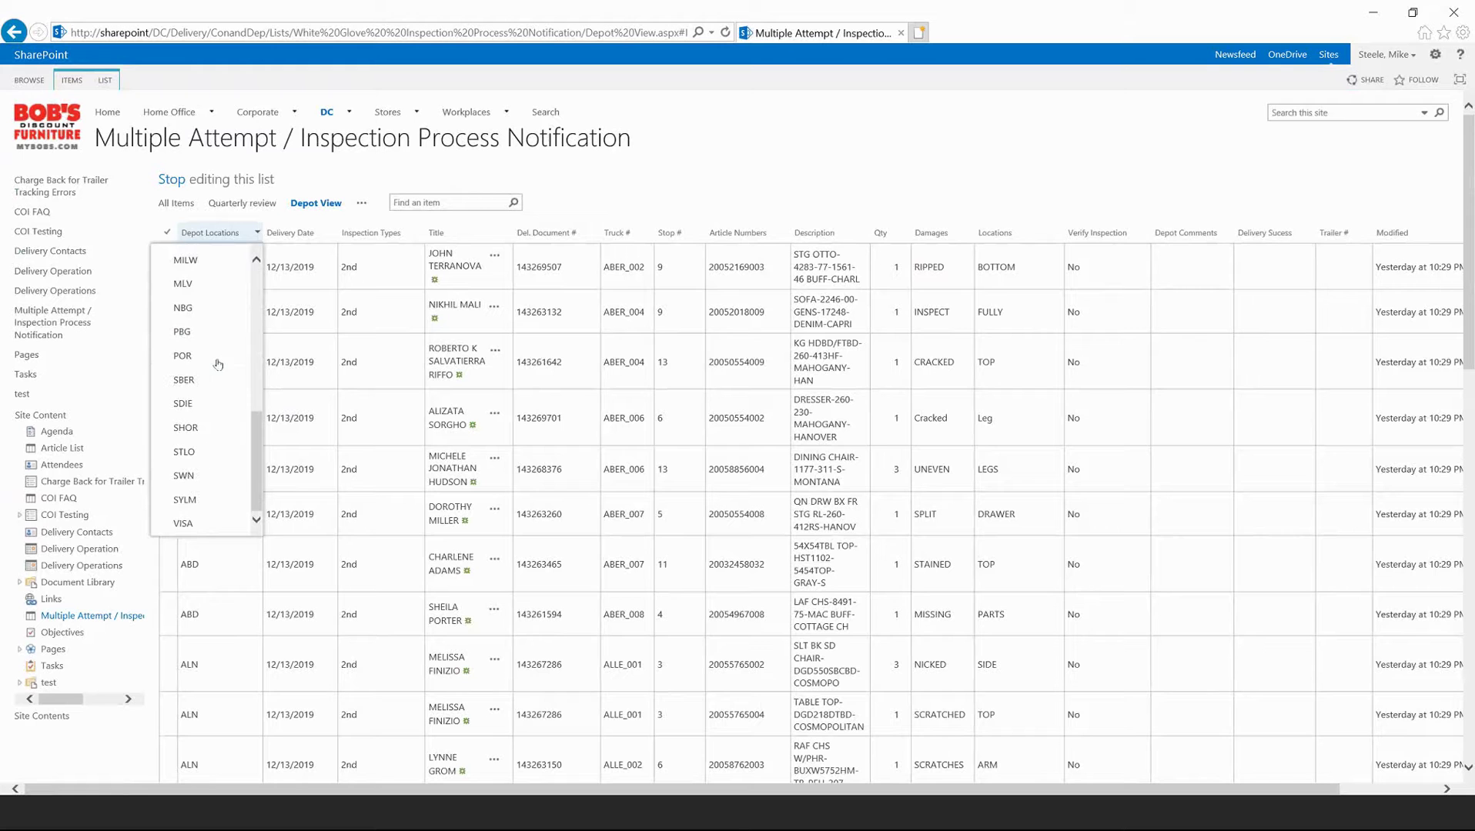
click(218, 380)
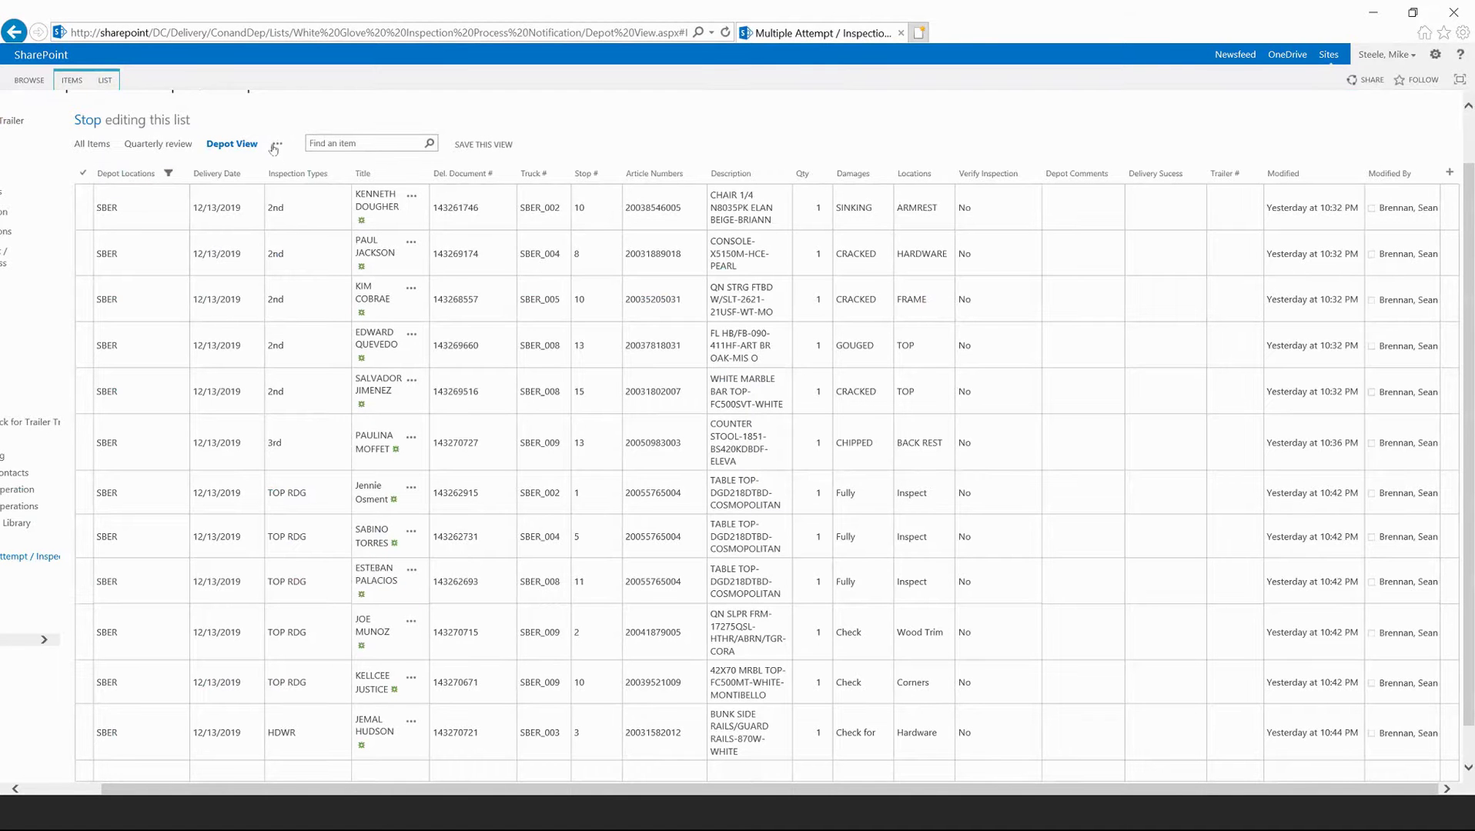
scroll(278, 145, up, 2)
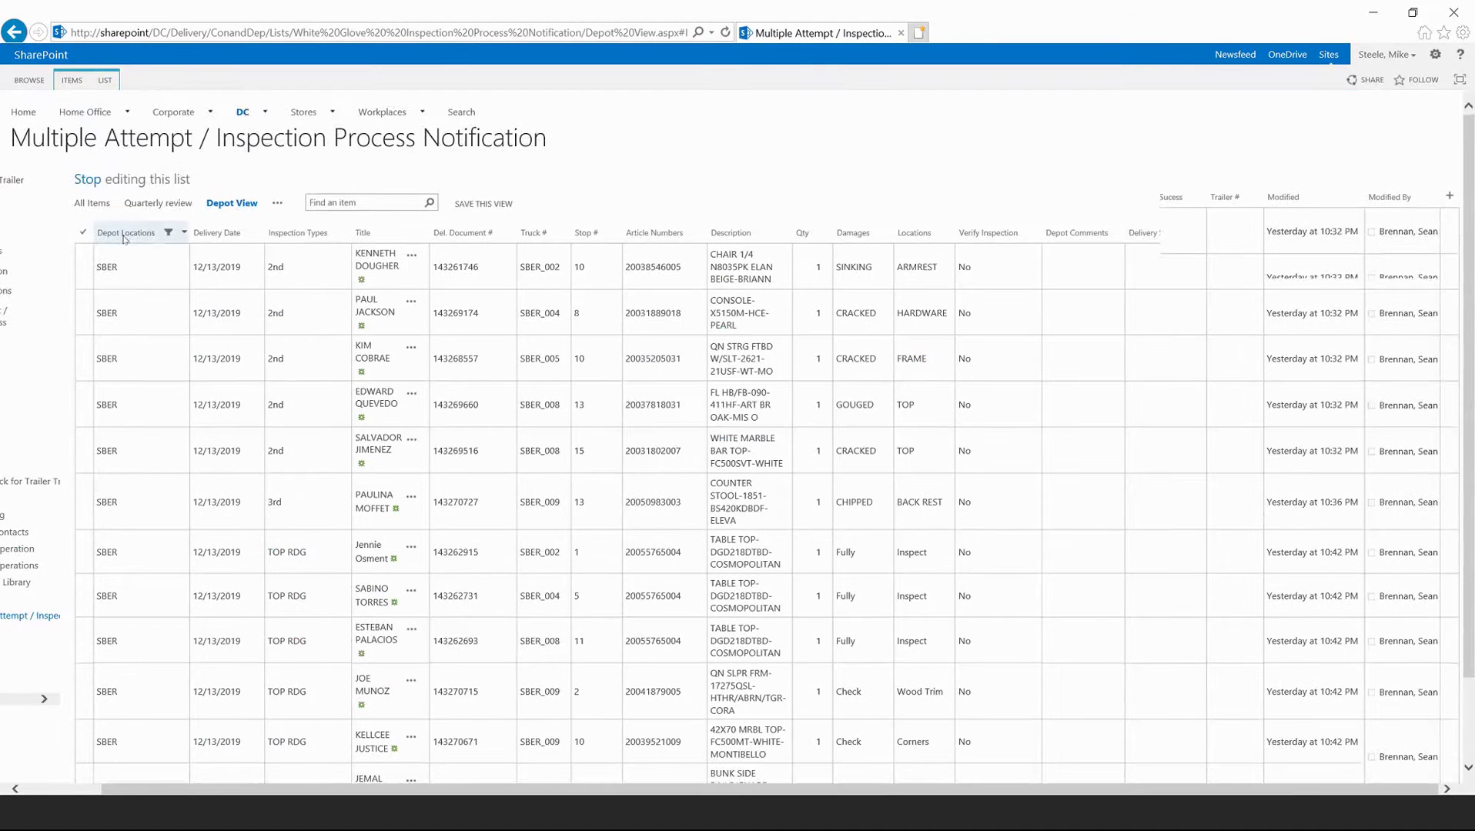
- Look through the available personal and public views and open the personal SBER MA view
click(105, 81)
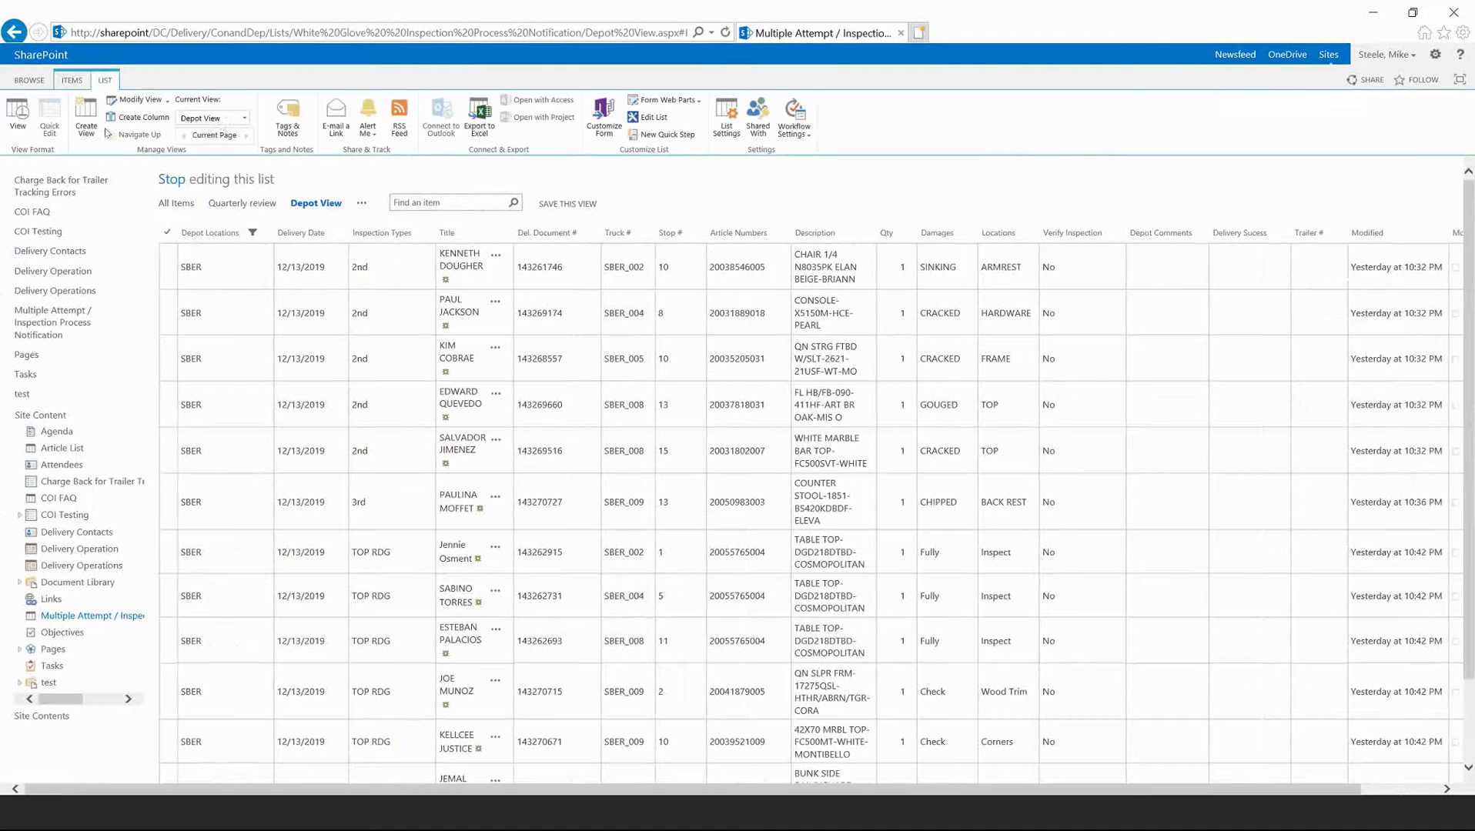
click(244, 119)
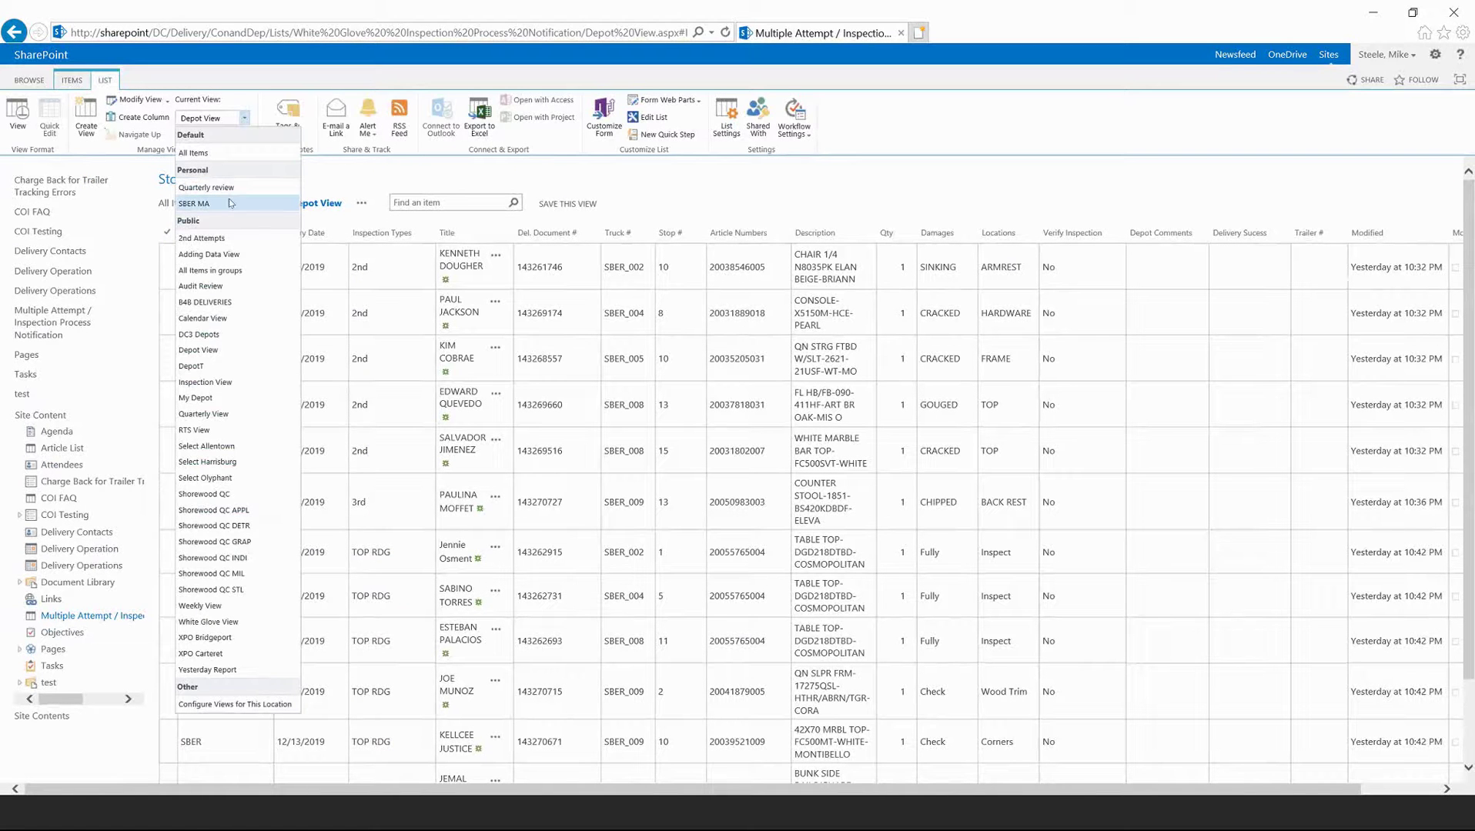
click(232, 83)
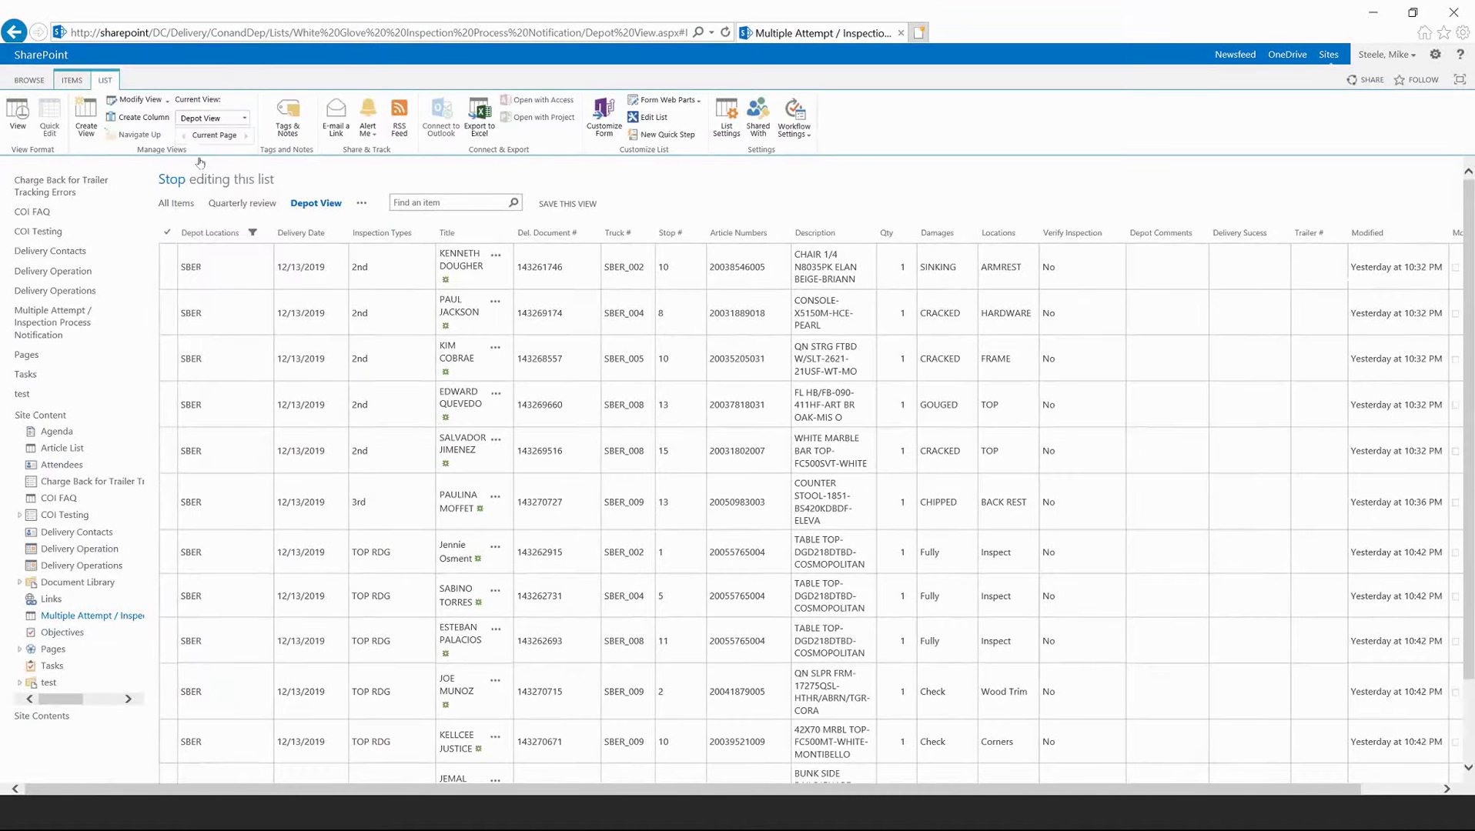
click(359, 204)
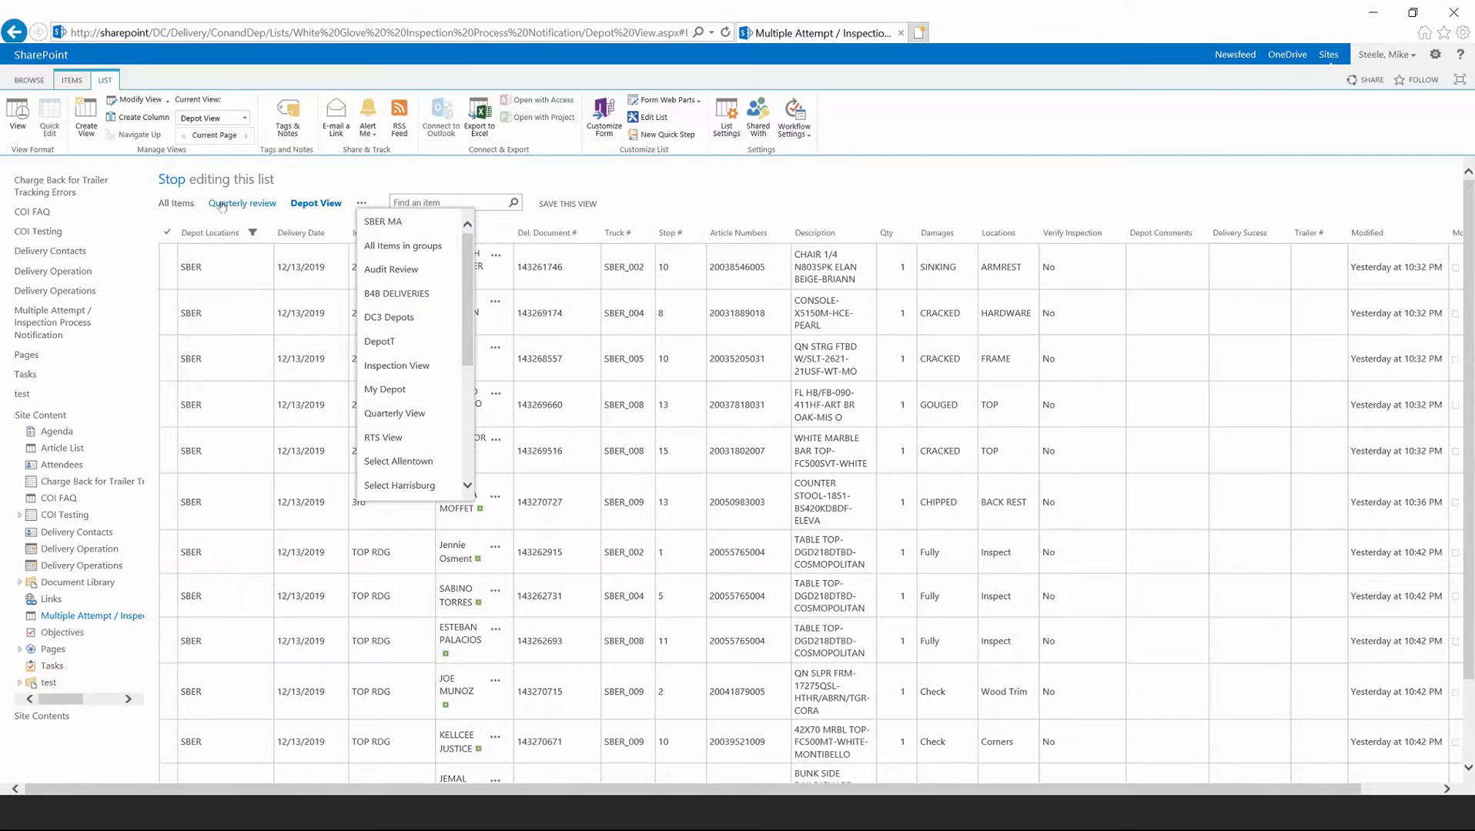
click(266, 203)
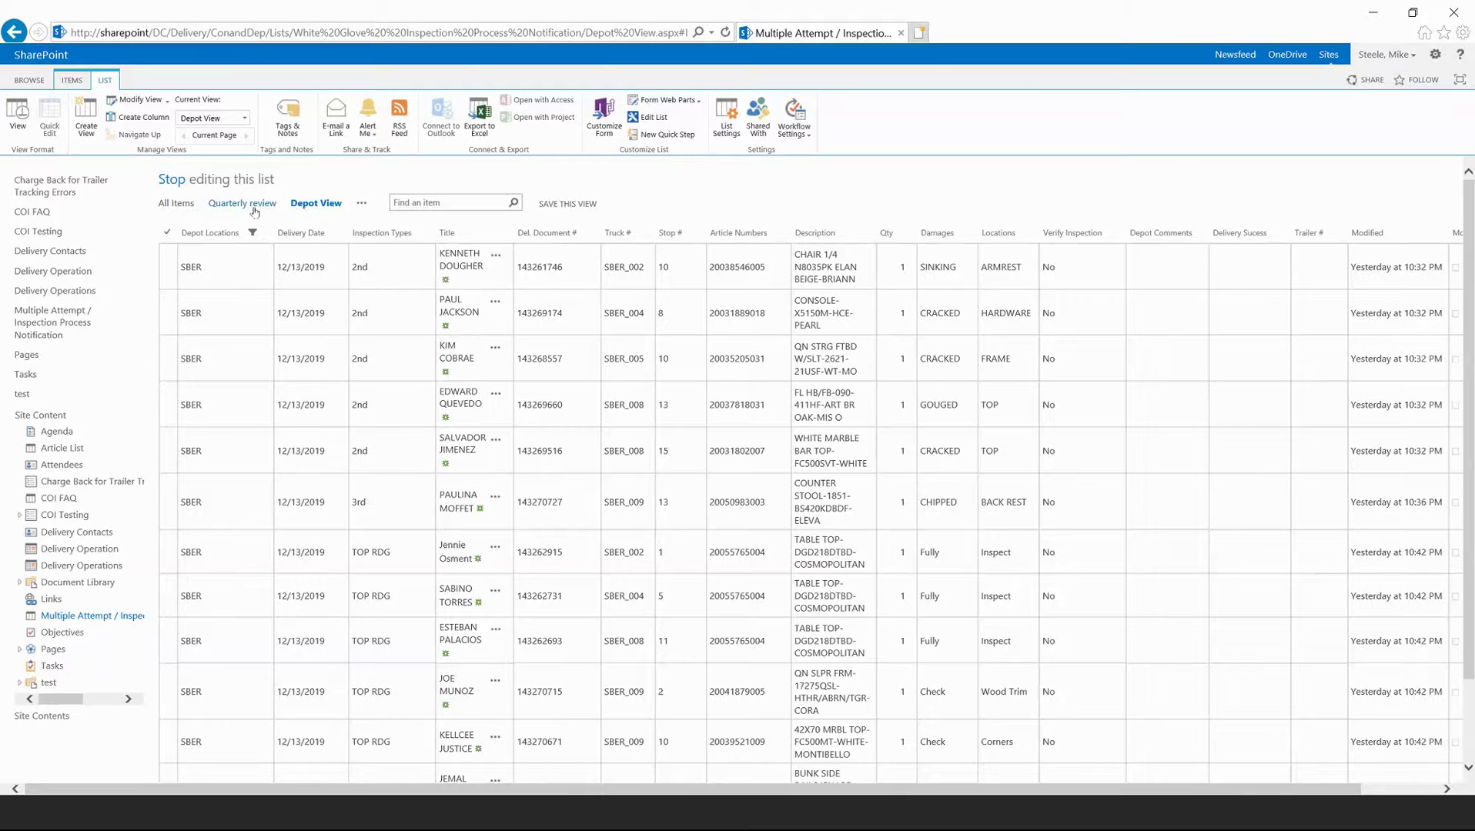
click(361, 203)
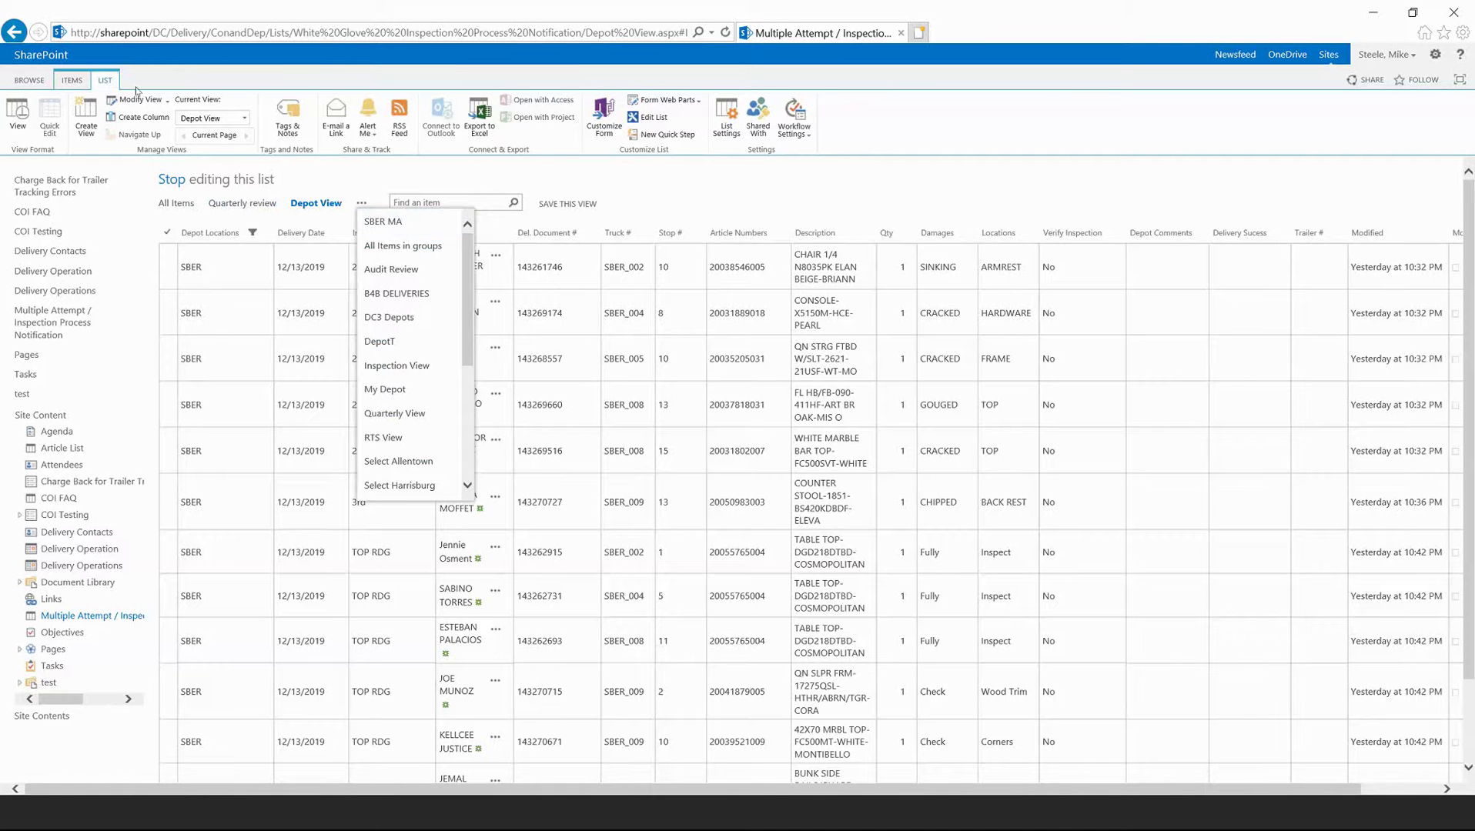
click(246, 120)
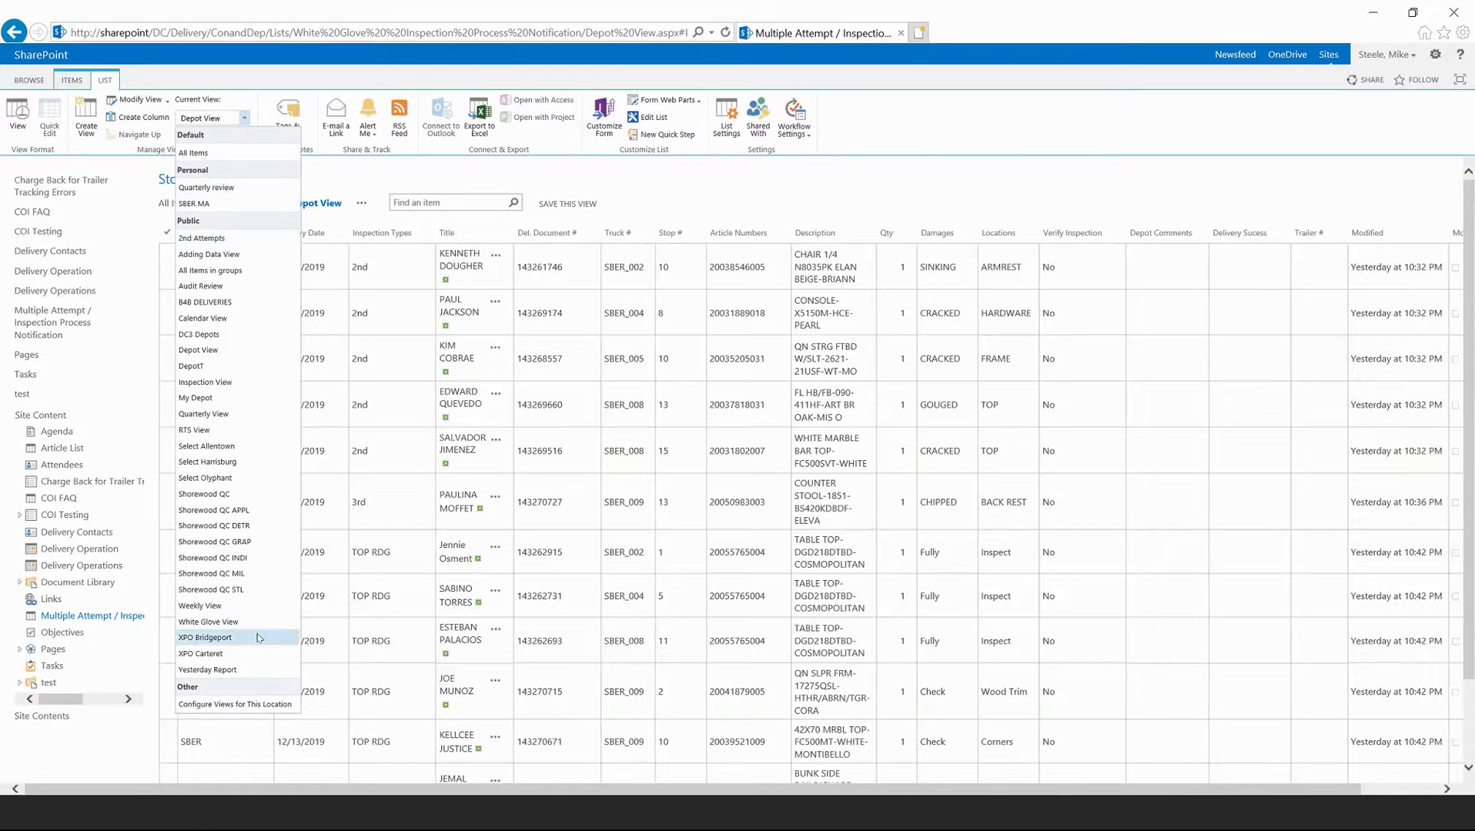
click(199, 203)
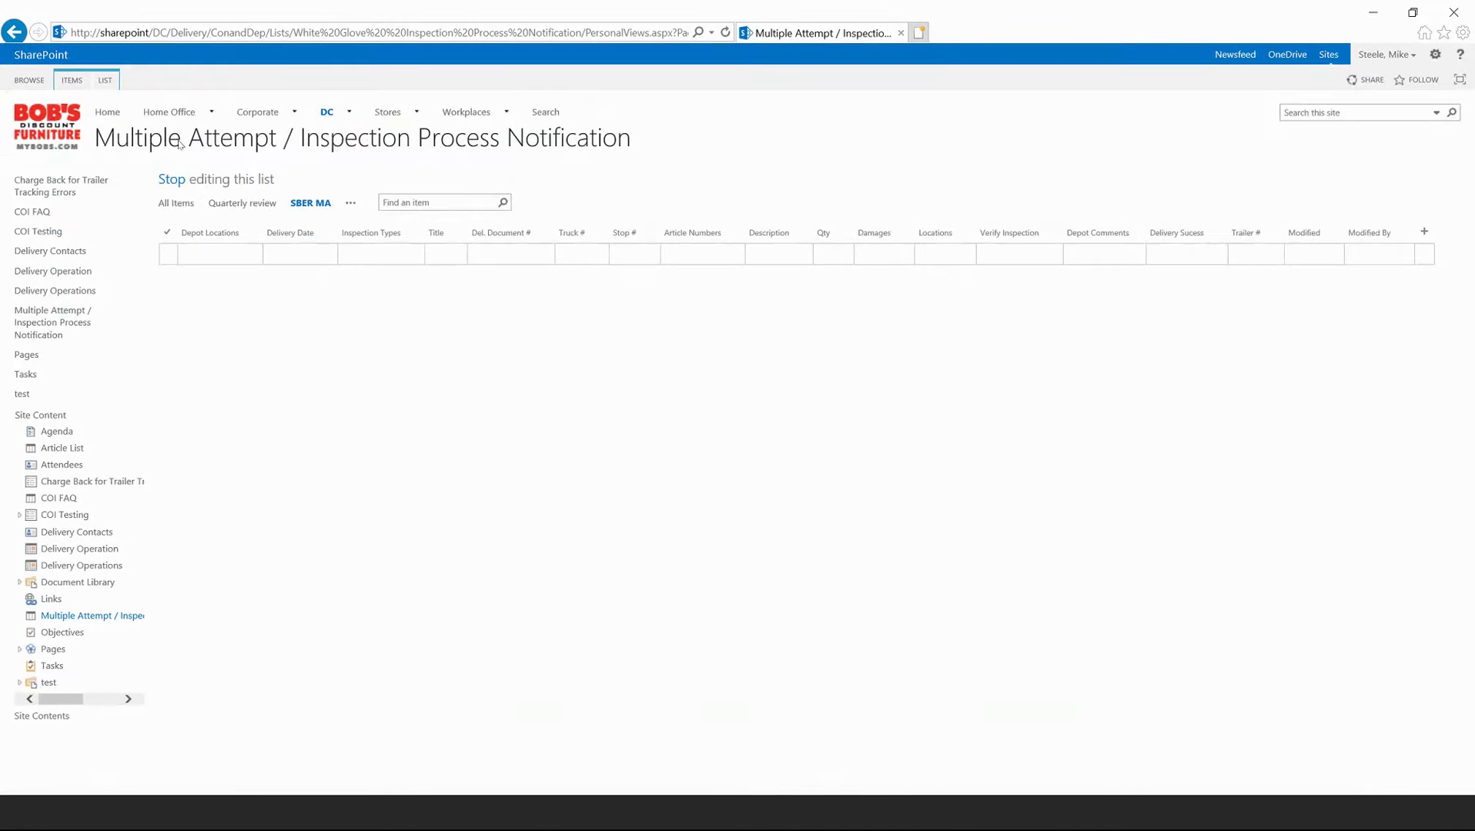
- Open the SBER MA view for modification and set the fourth filter condition's column to Depot Locations
click(104, 80)
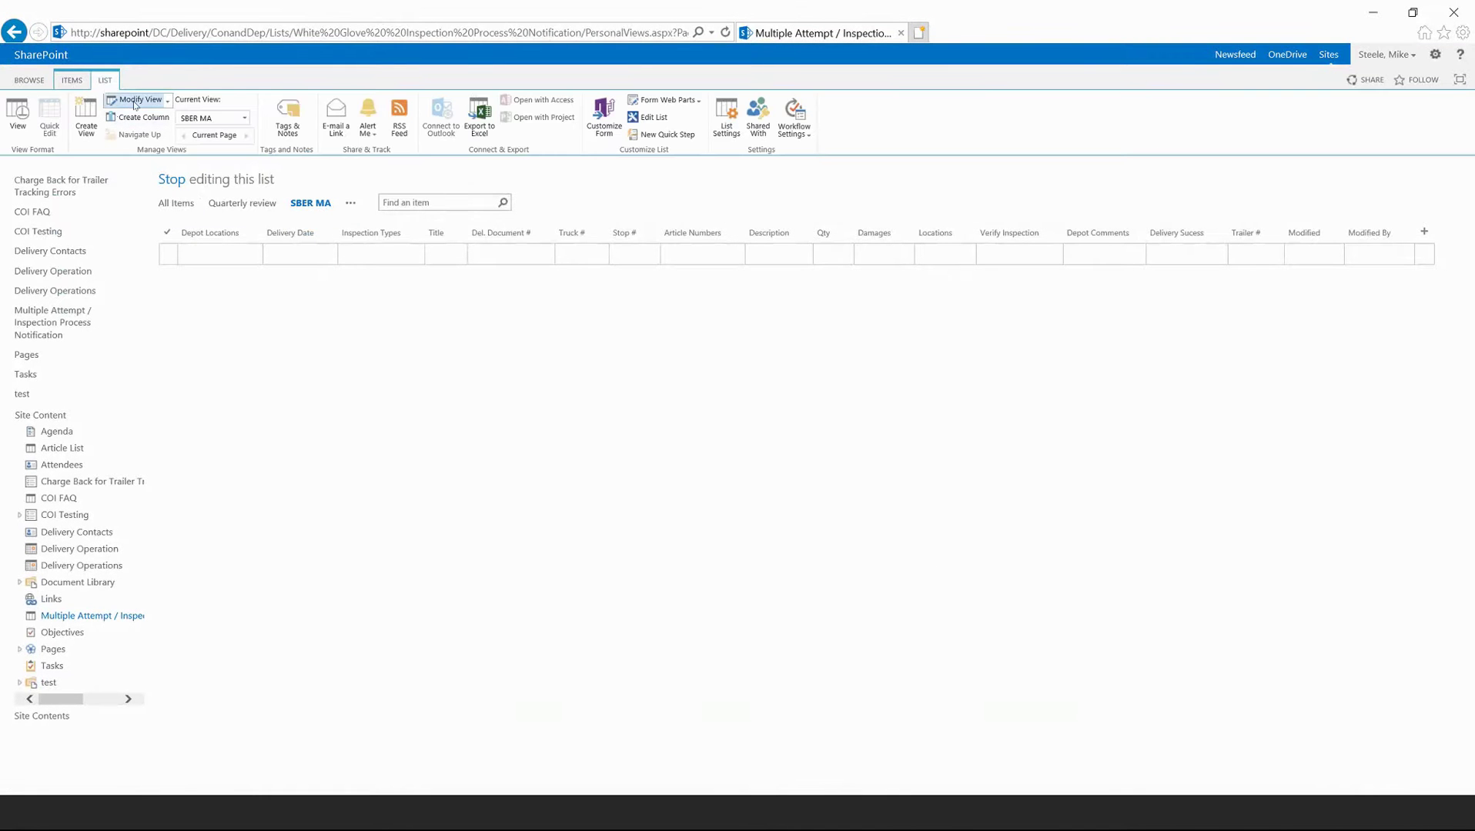
click(135, 101)
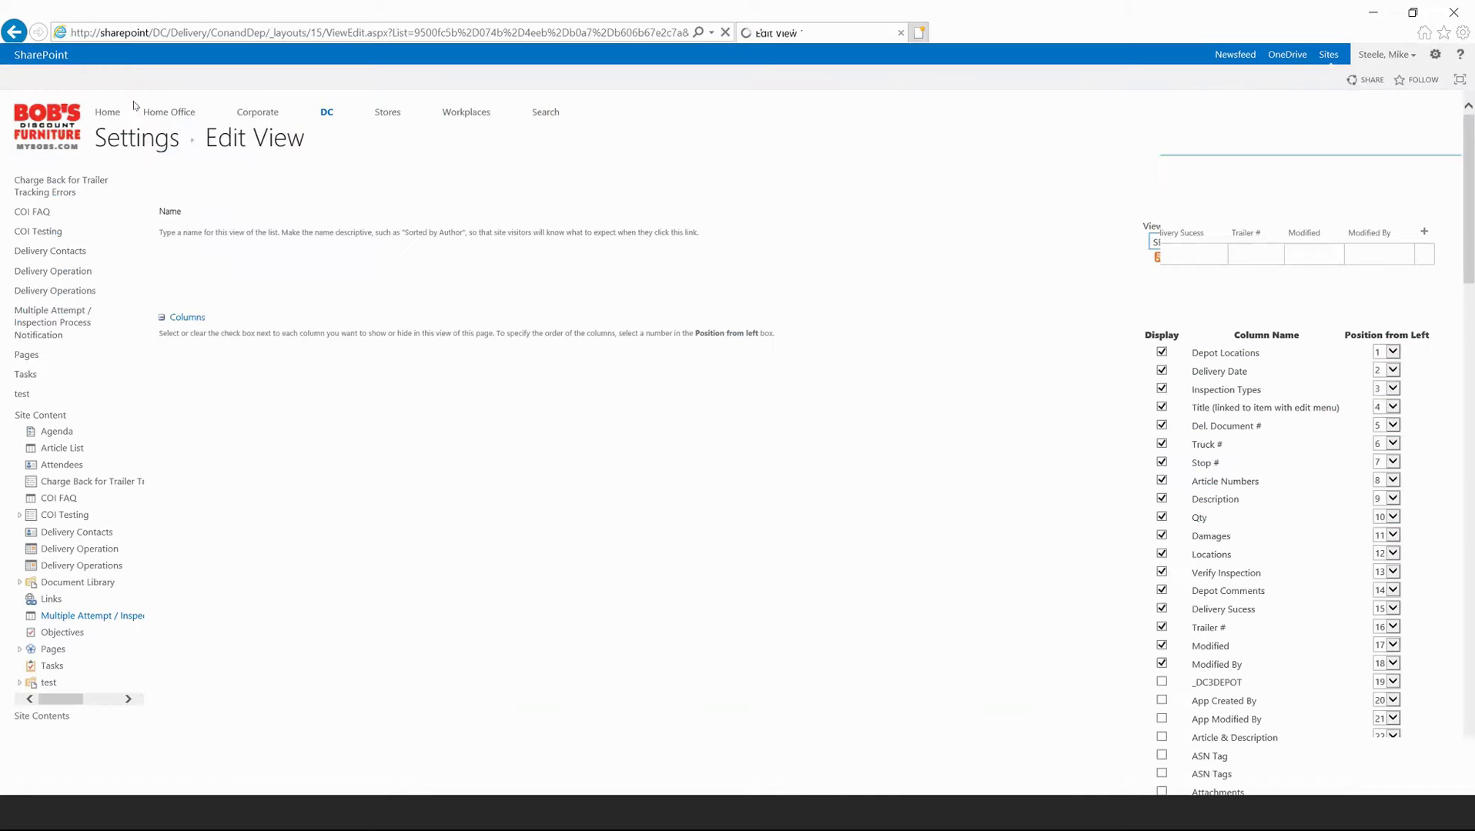
scroll(847, 343, down, 15)
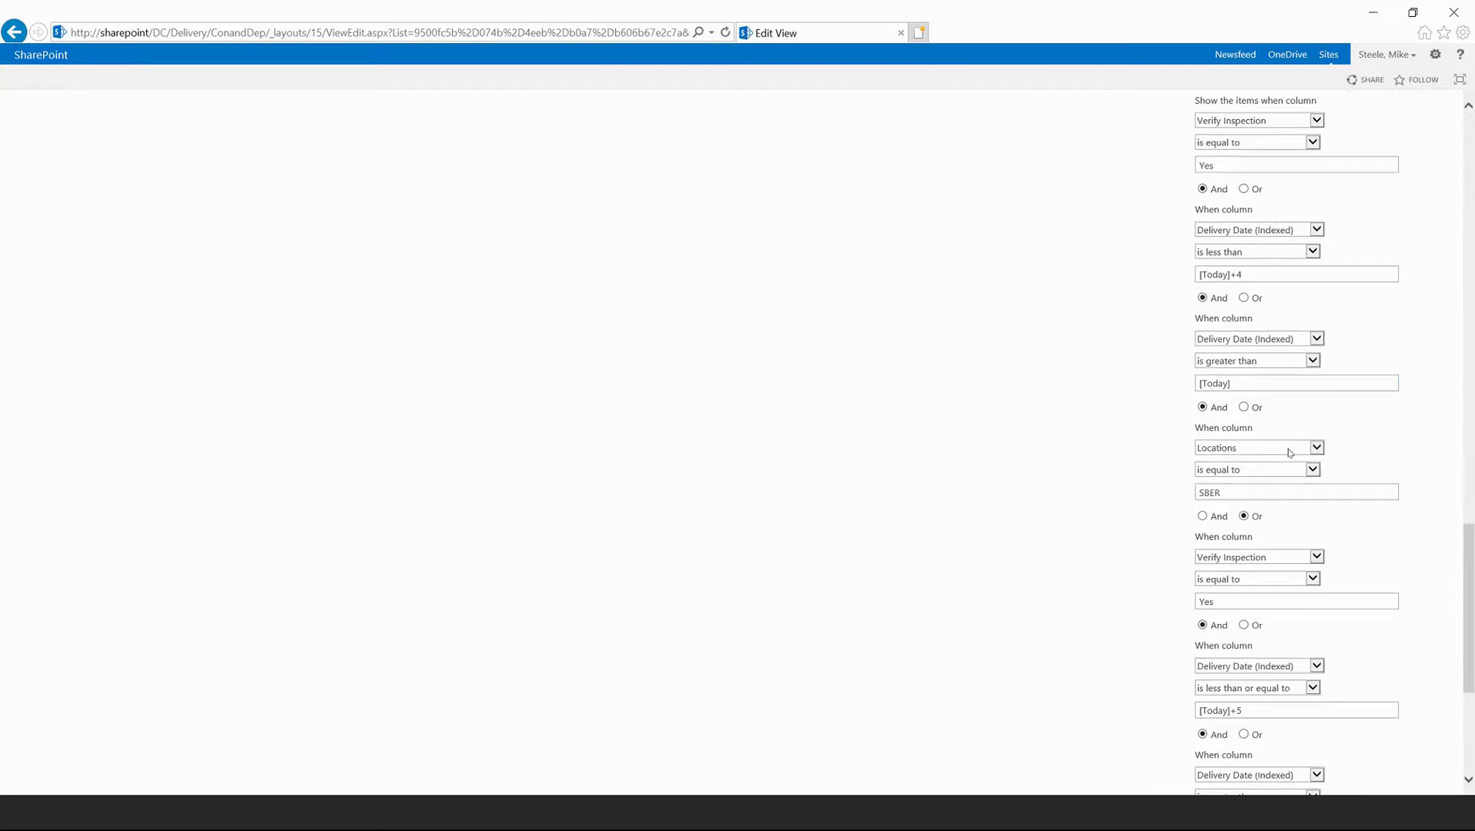
click(1290, 450)
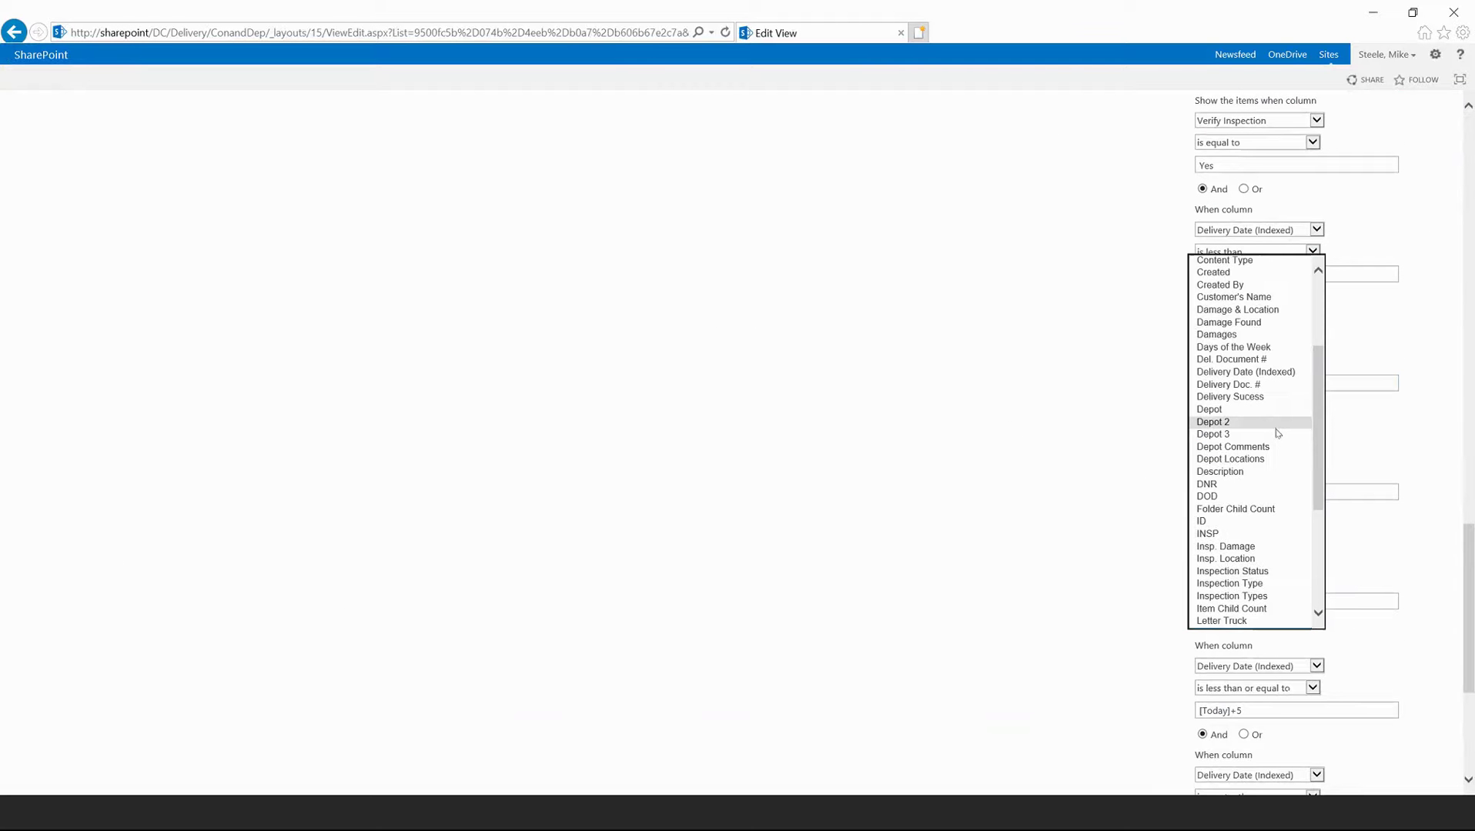
click(1251, 459)
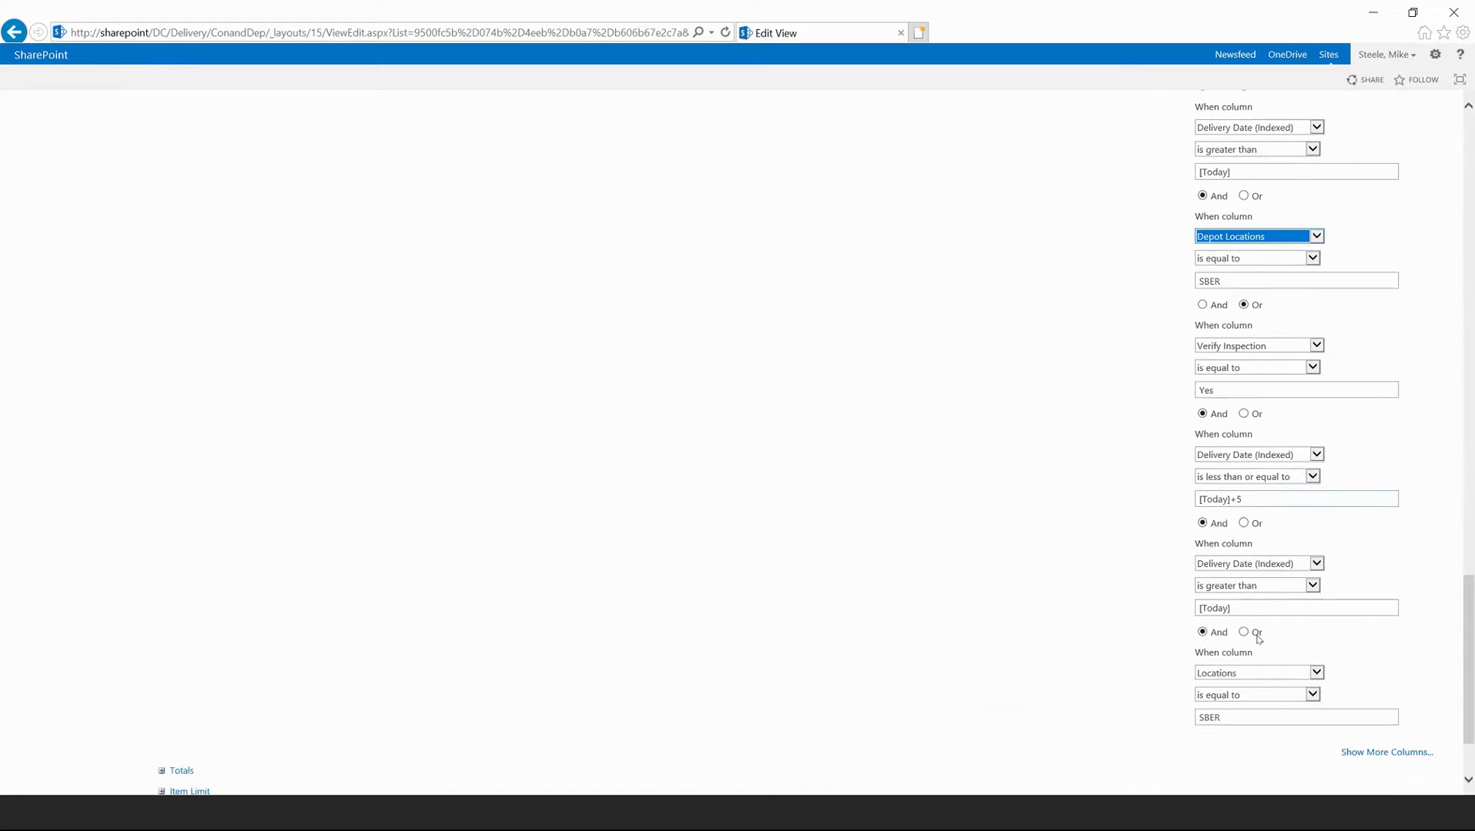
- Set the last filter condition's column to Depot Locations and save the view despite its Or filter
click(1261, 676)
scroll(1245, 616, up, 6)
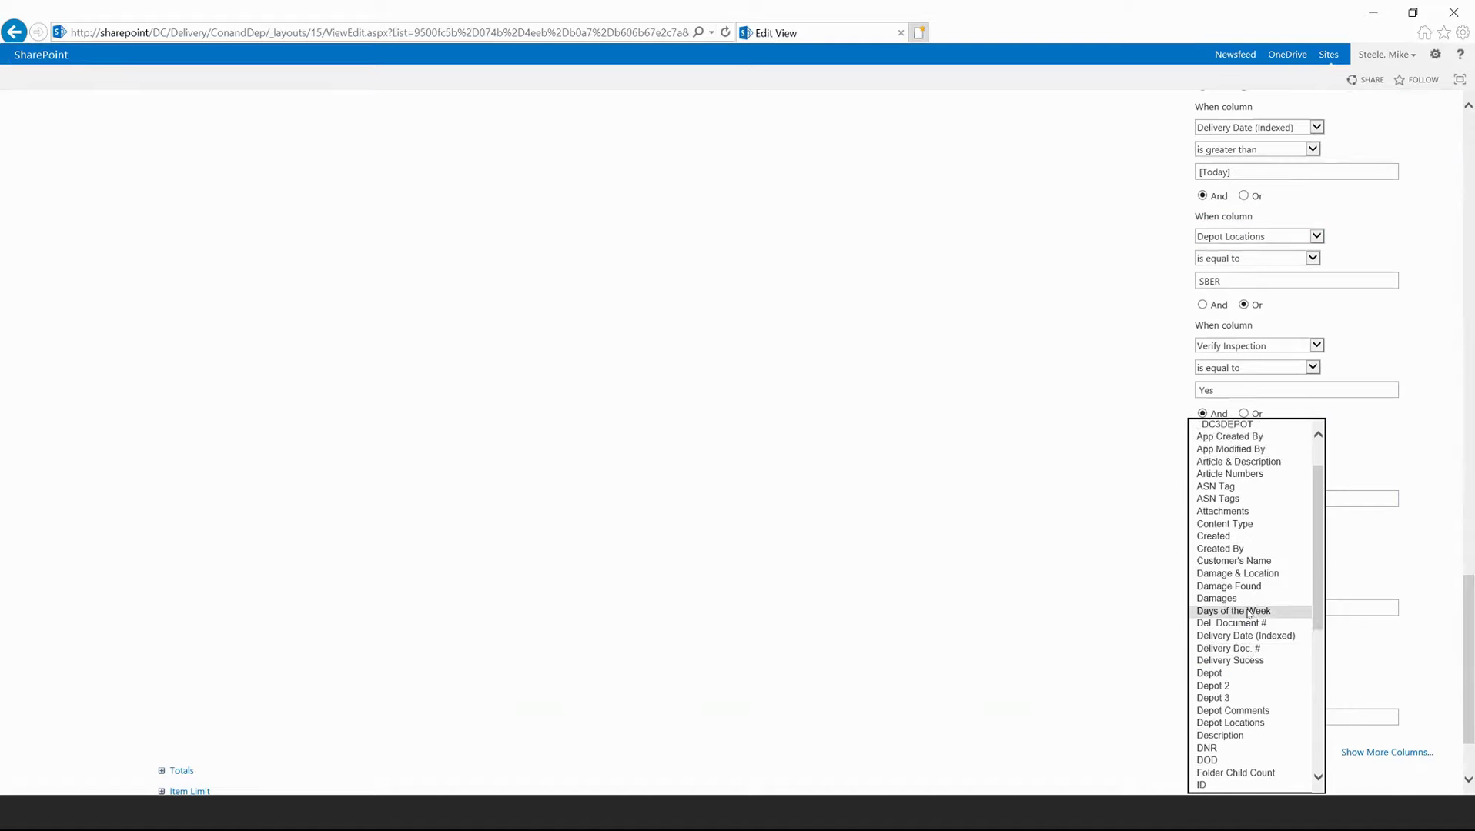
scroll(1248, 621, down, 1)
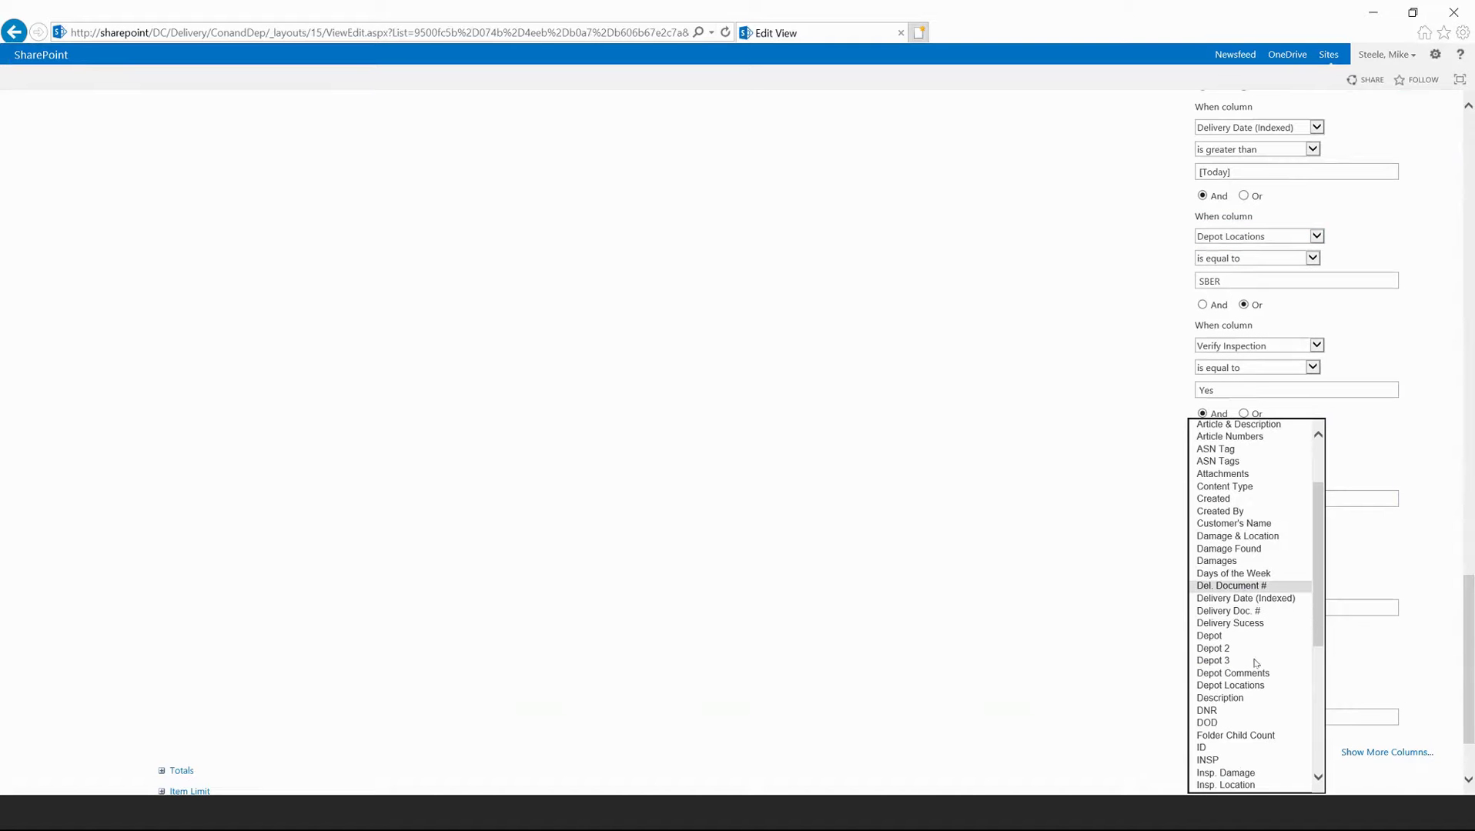
scroll(1037, 572, down, 1)
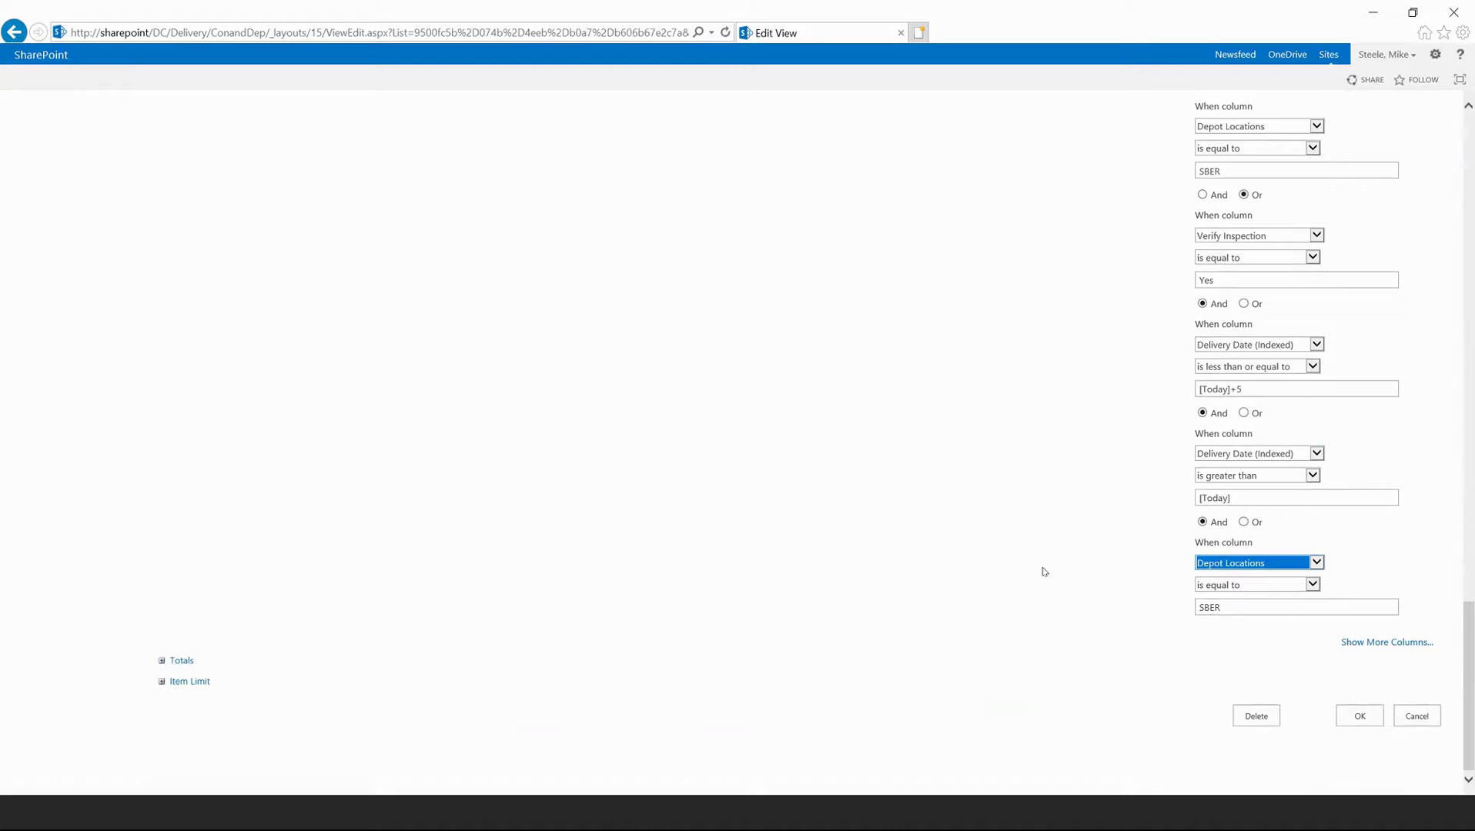
click(1354, 717)
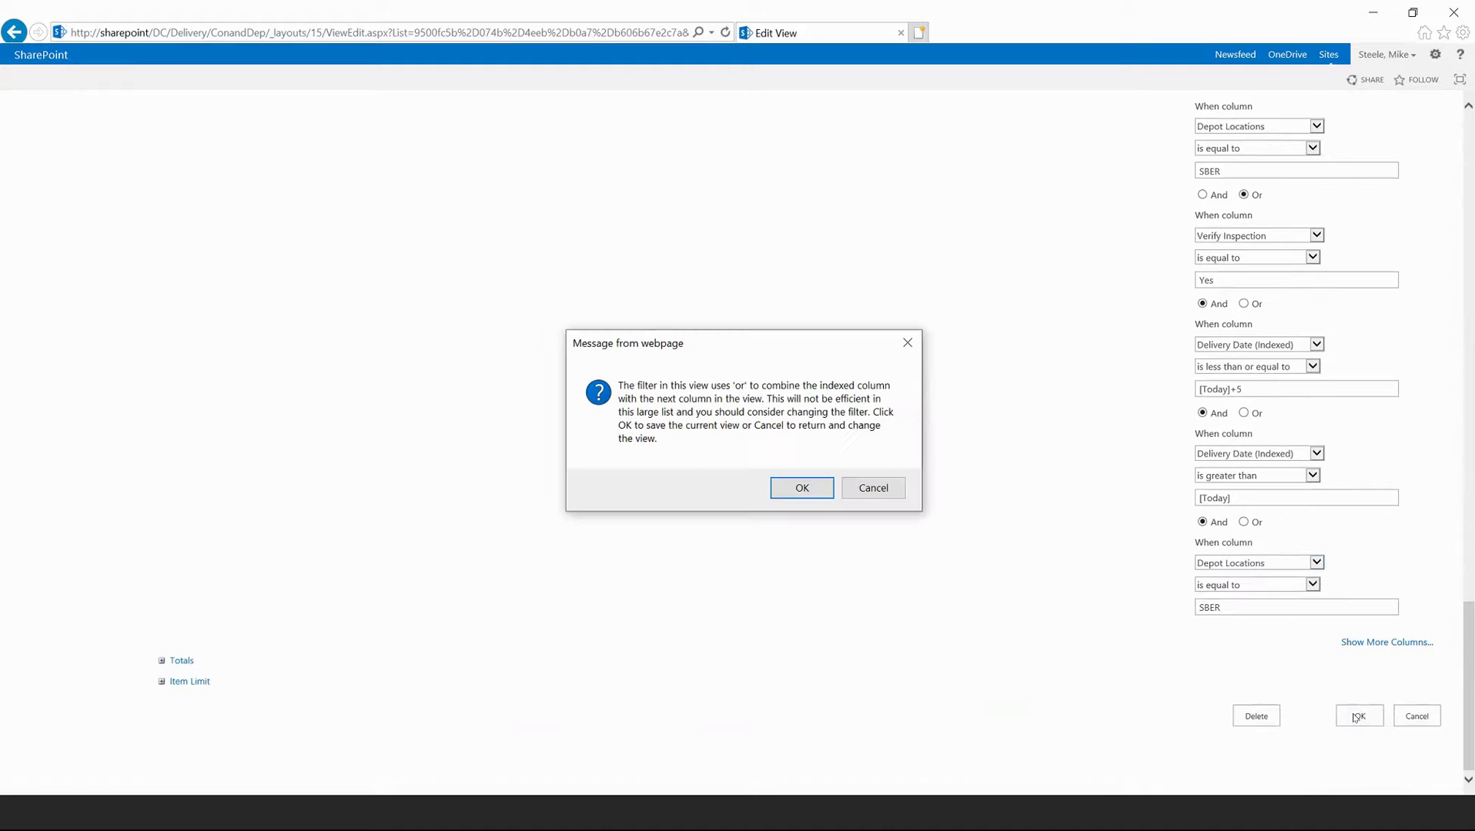
click(792, 485)
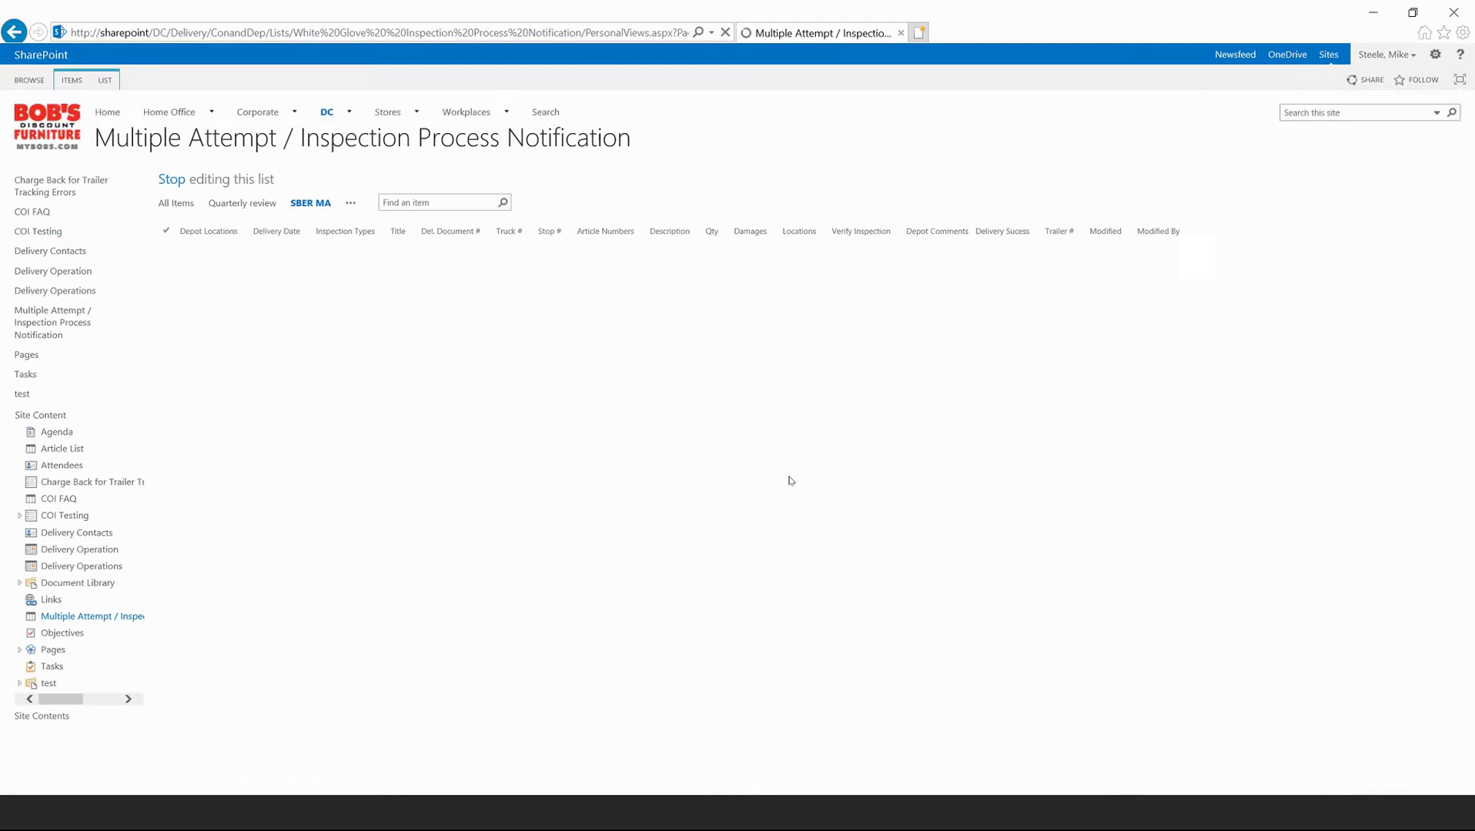
- Open the SBER MA view for modification and set the first Verify Inspection condition to "is not equal to" Yes
click(350, 203)
scroll(387, 415, down, 3)
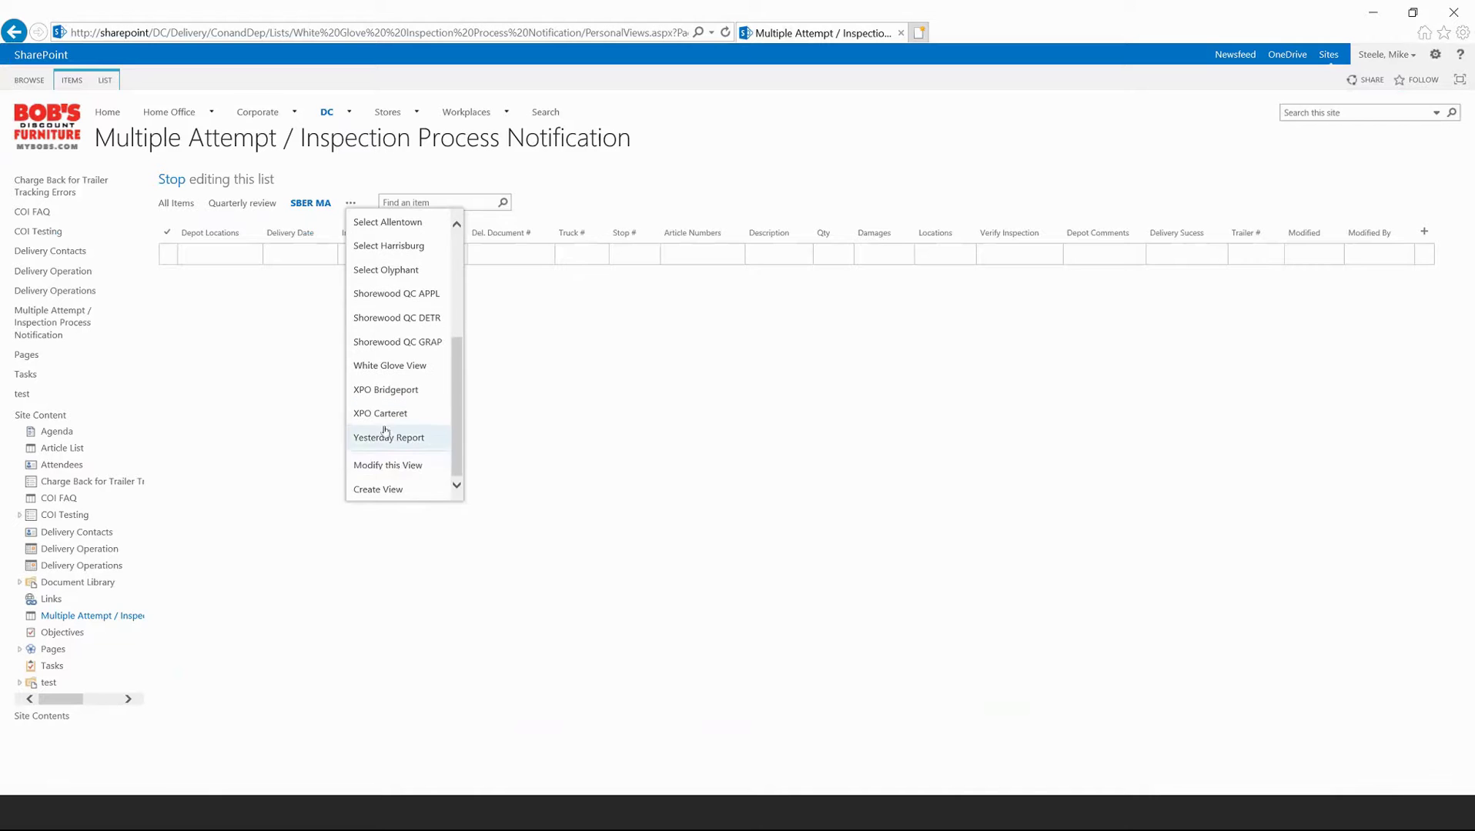
click(387, 466)
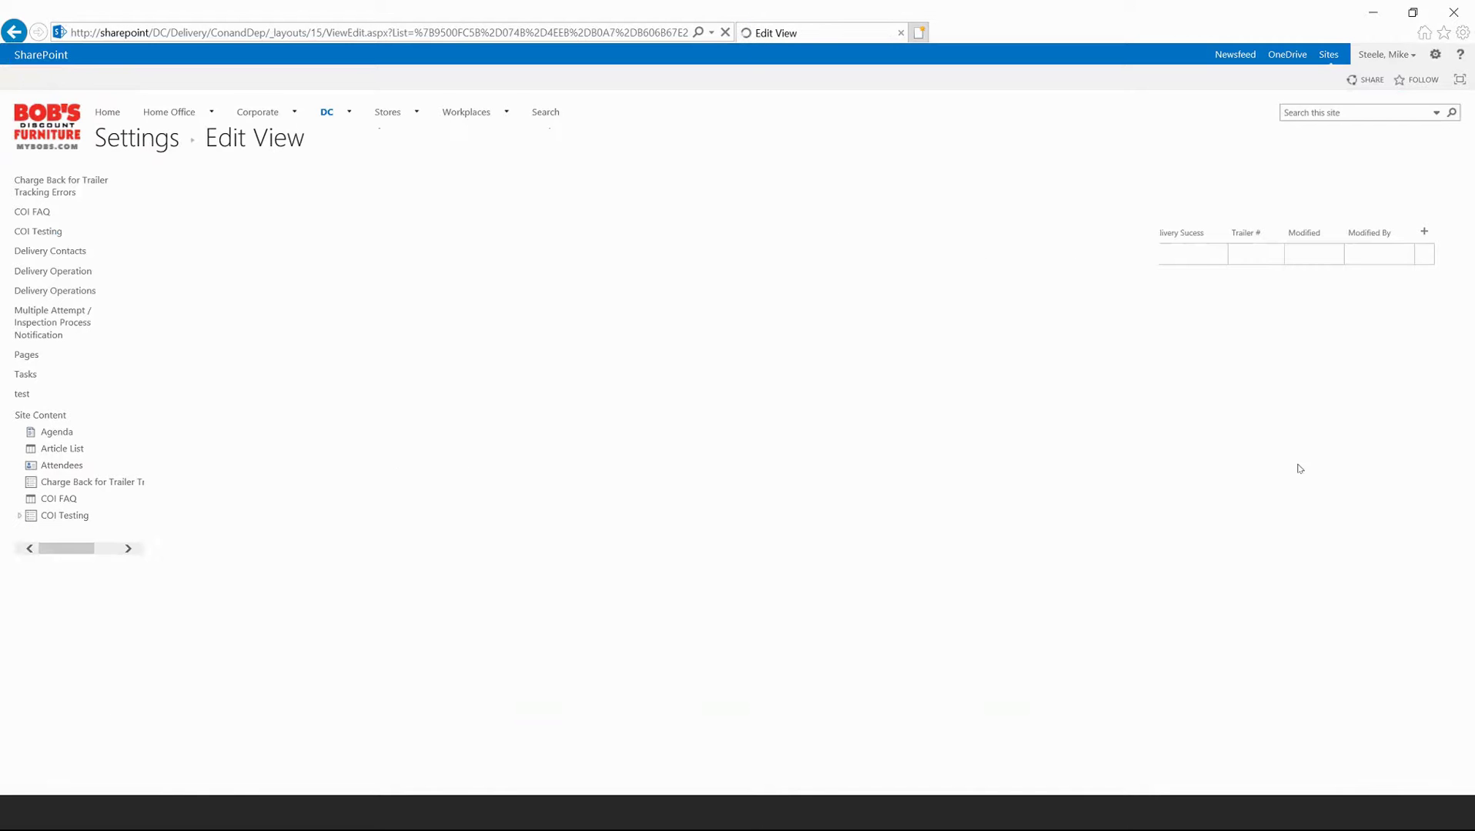
scroll(1263, 465, down, 15)
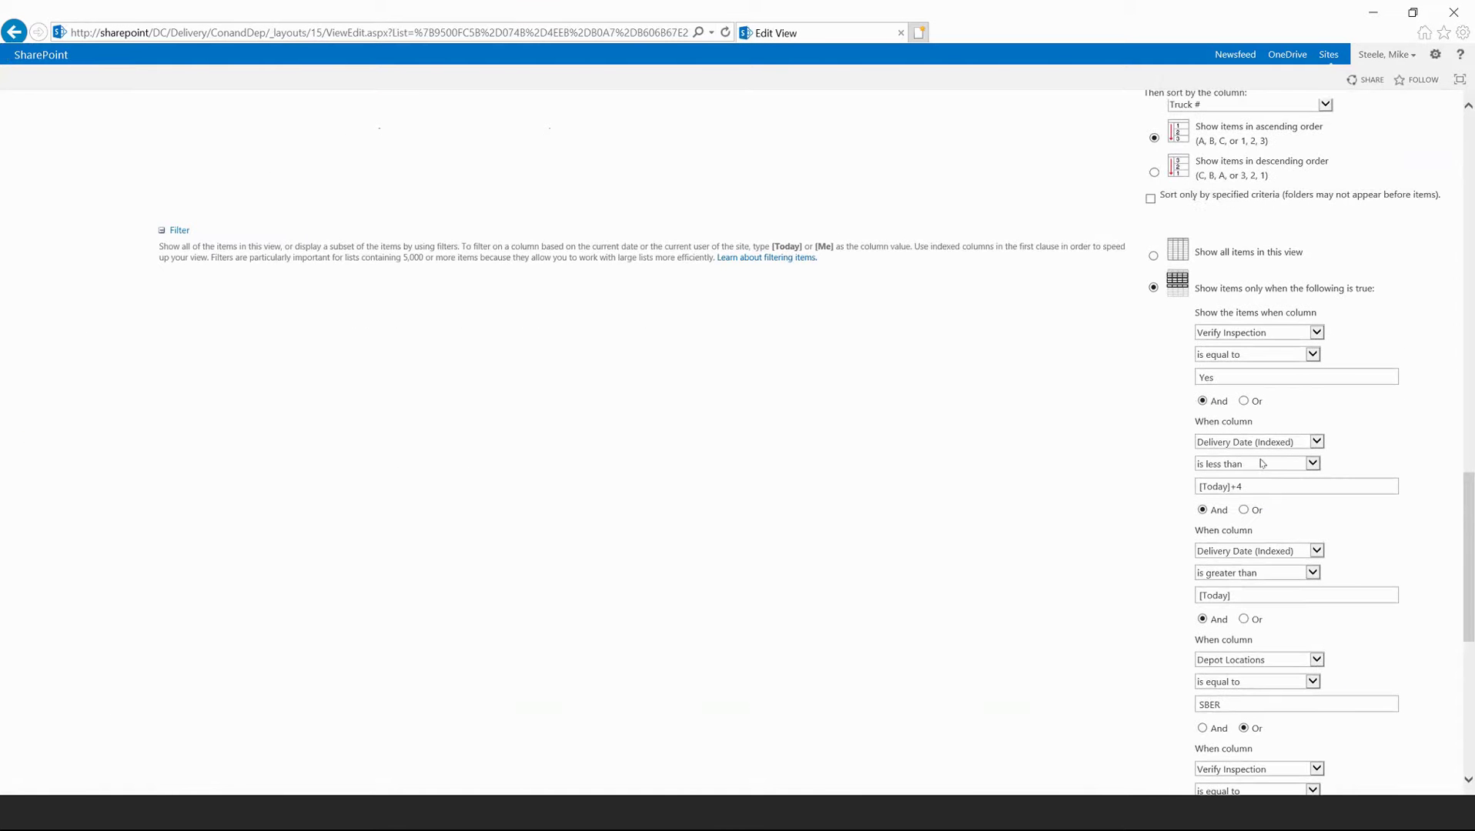
click(1288, 355)
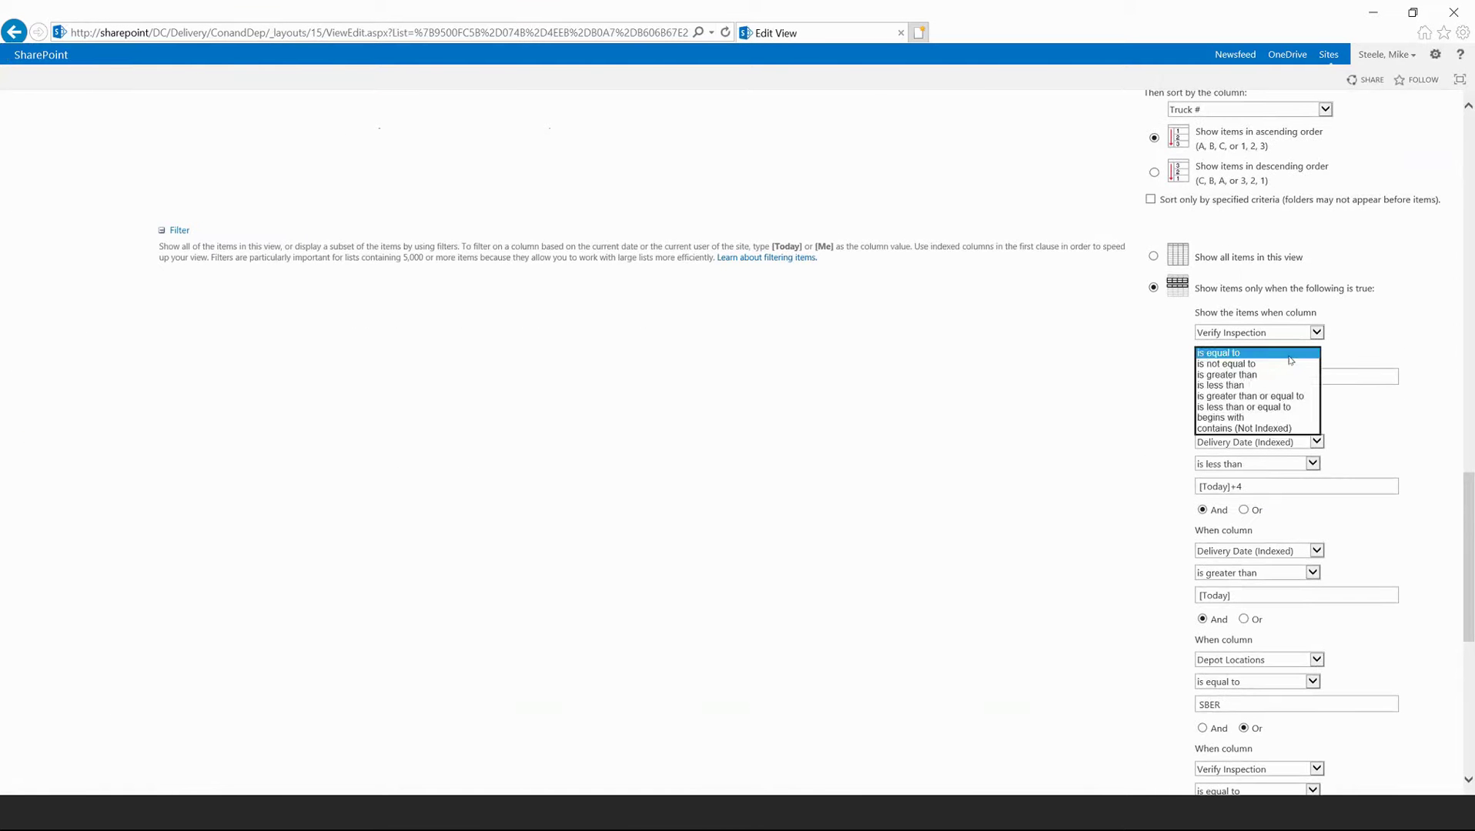
click(1283, 364)
- Set the second Verify Inspection condition to "is not equal to" Yes and save the view
scroll(1263, 539, down, 2)
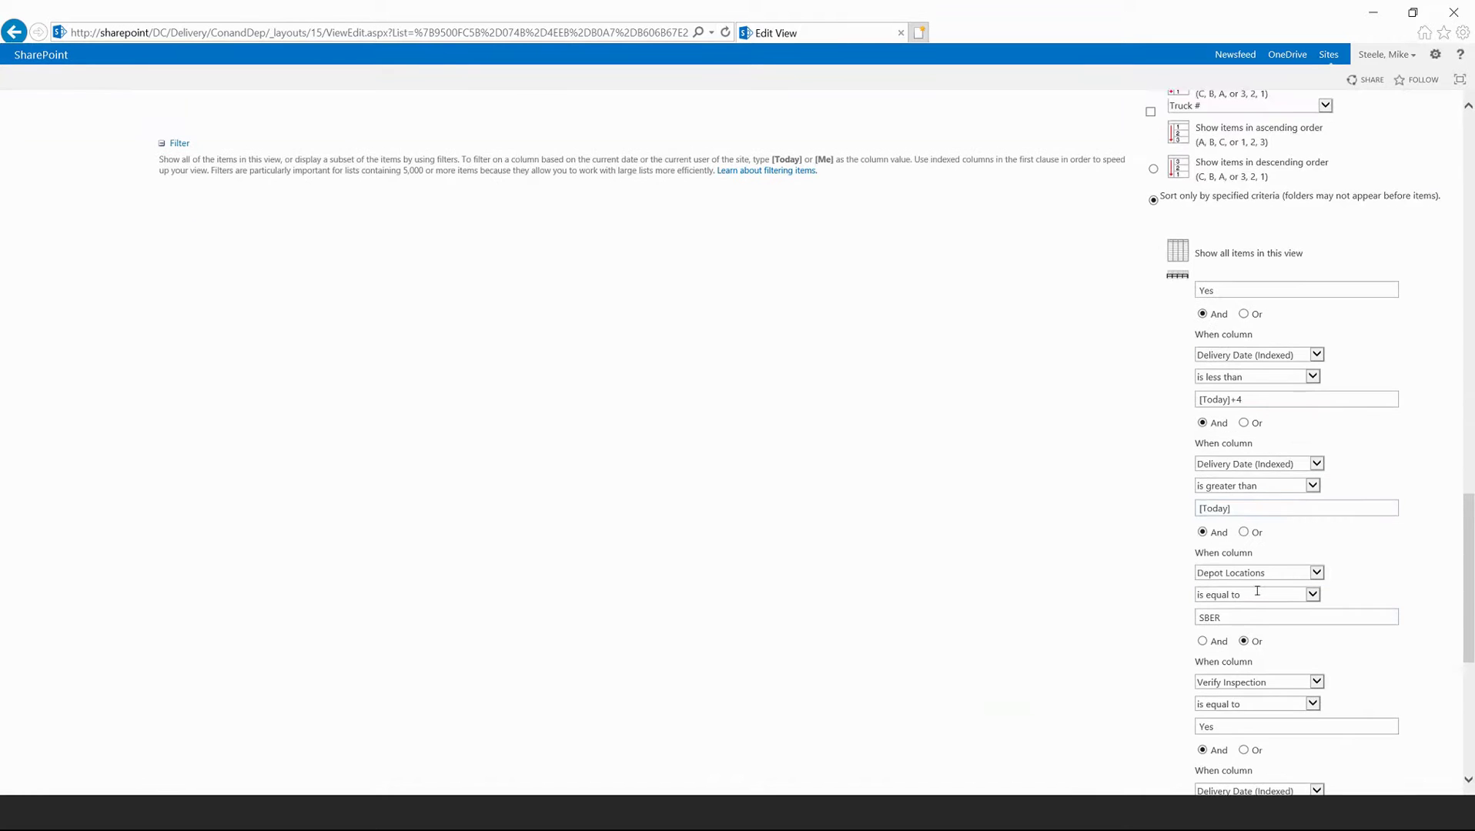
scroll(1277, 631, down, 2)
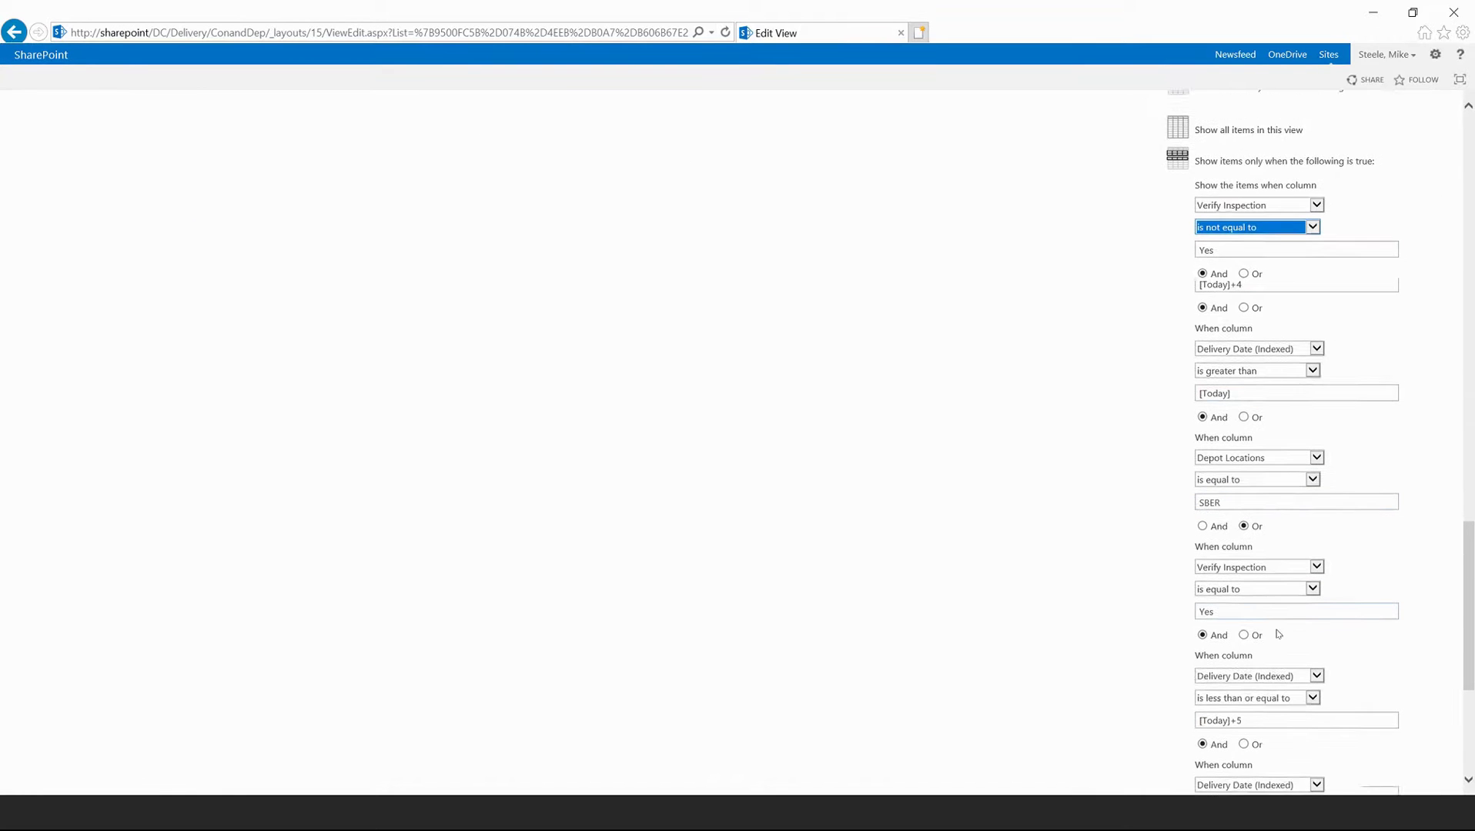
click(1272, 582)
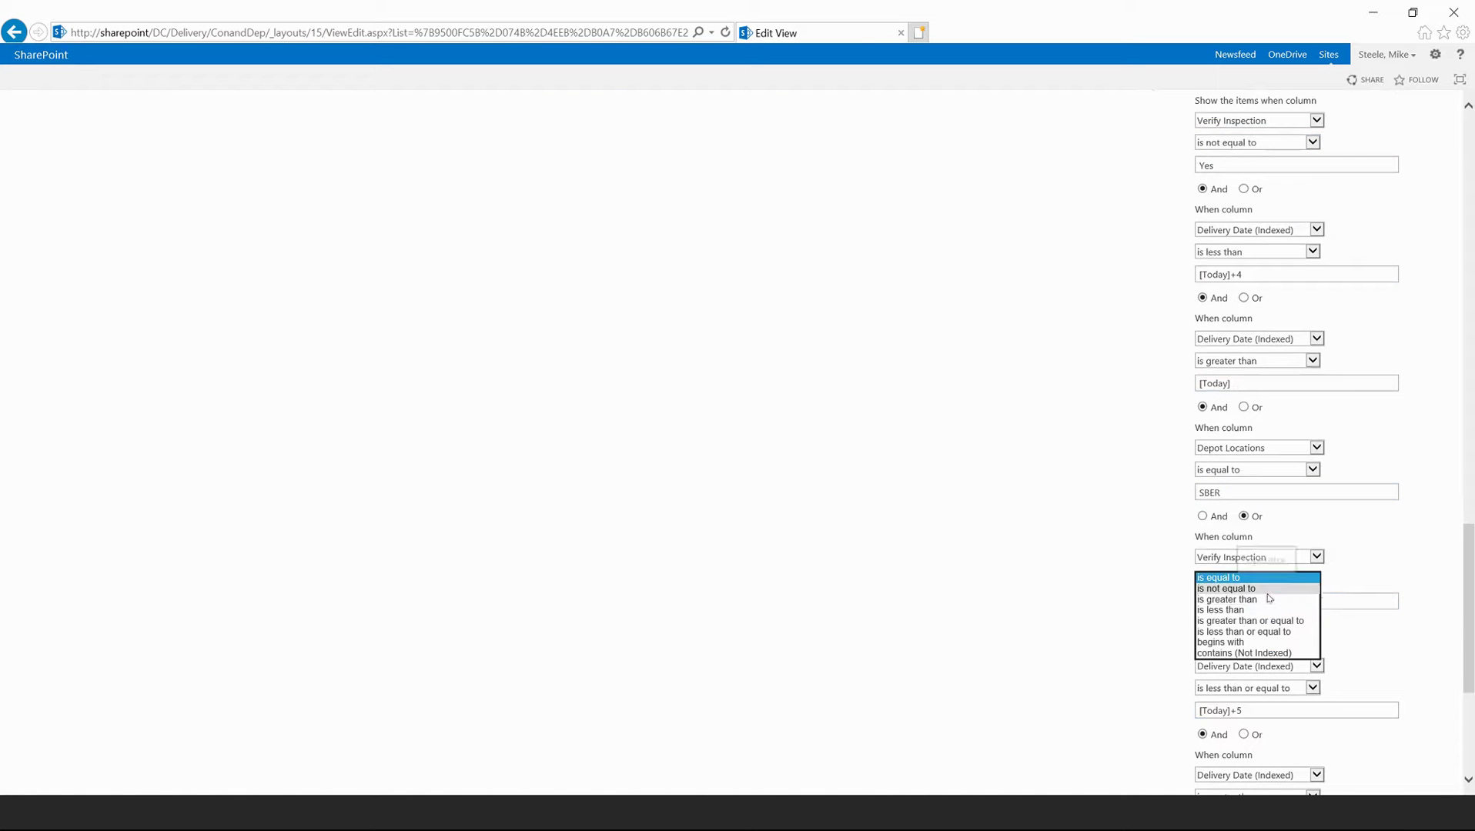
click(1267, 599)
scroll(1132, 589, down, 1)
scroll(1125, 587, down, 3)
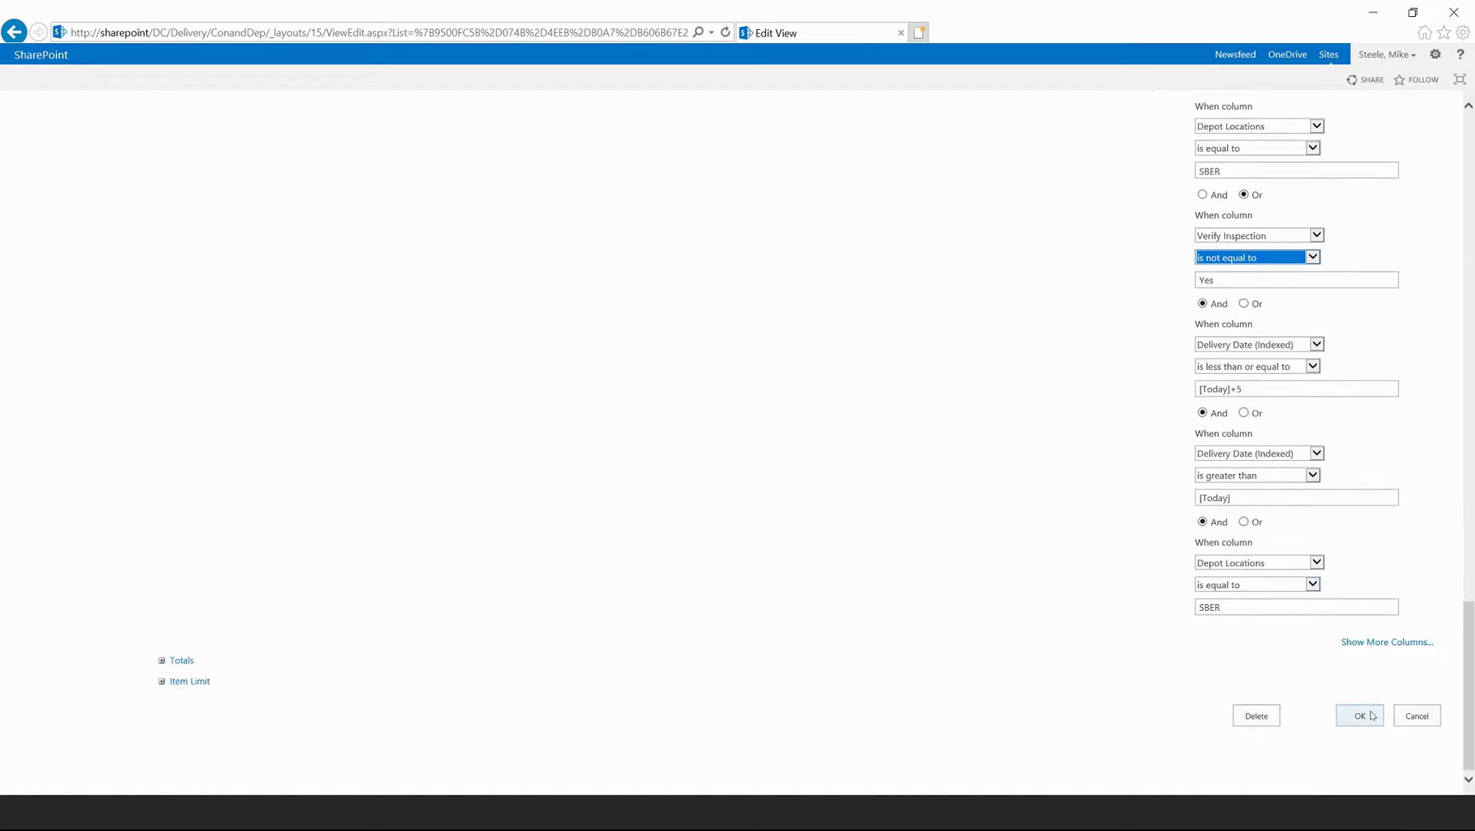
click(1359, 716)
click(801, 488)
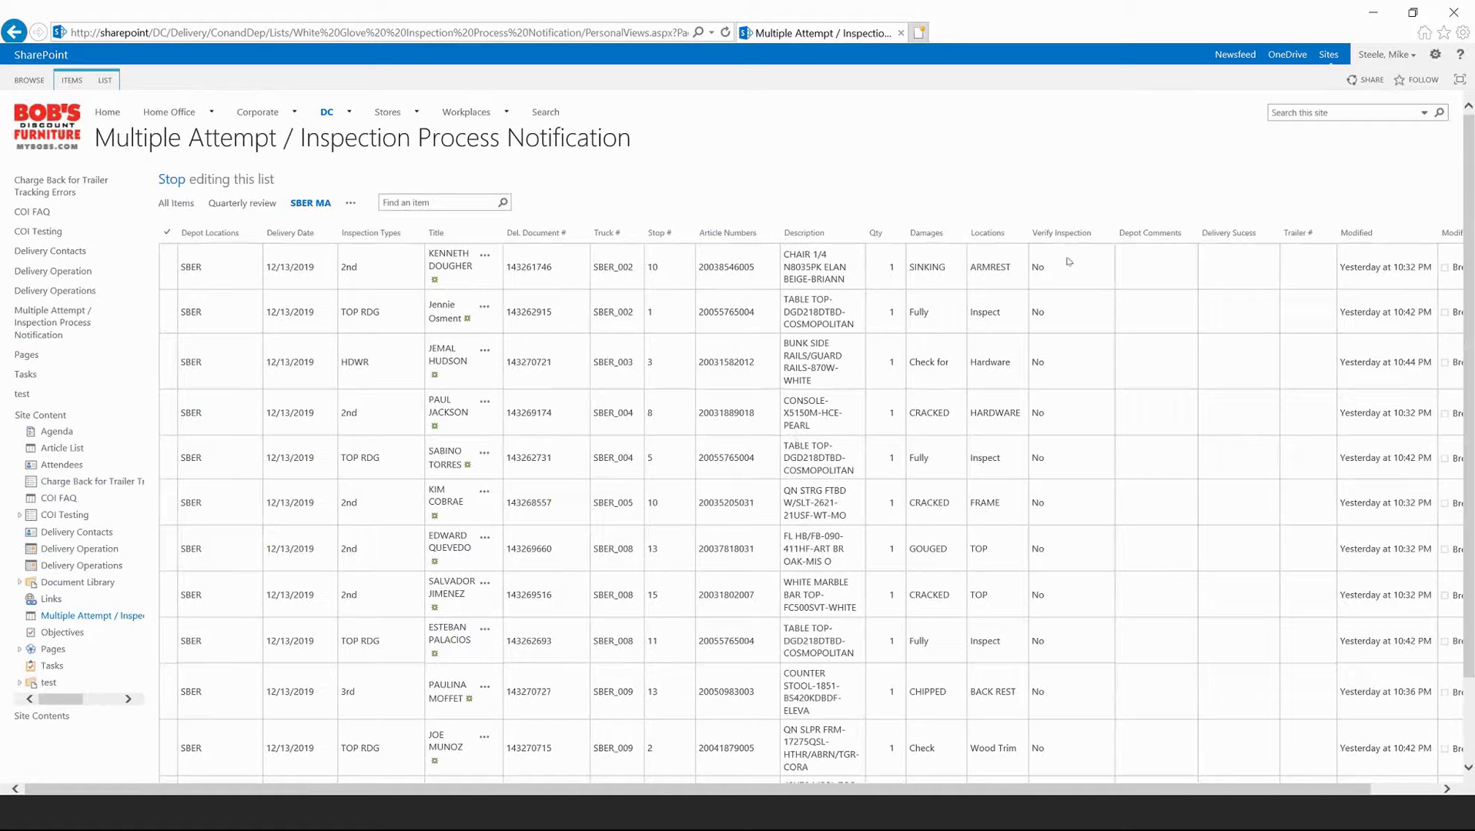
- Examine the filter values available in the Verify Inspection, Depot Locations and Delivery Date columns of the SBER MA view
click(1108, 235)
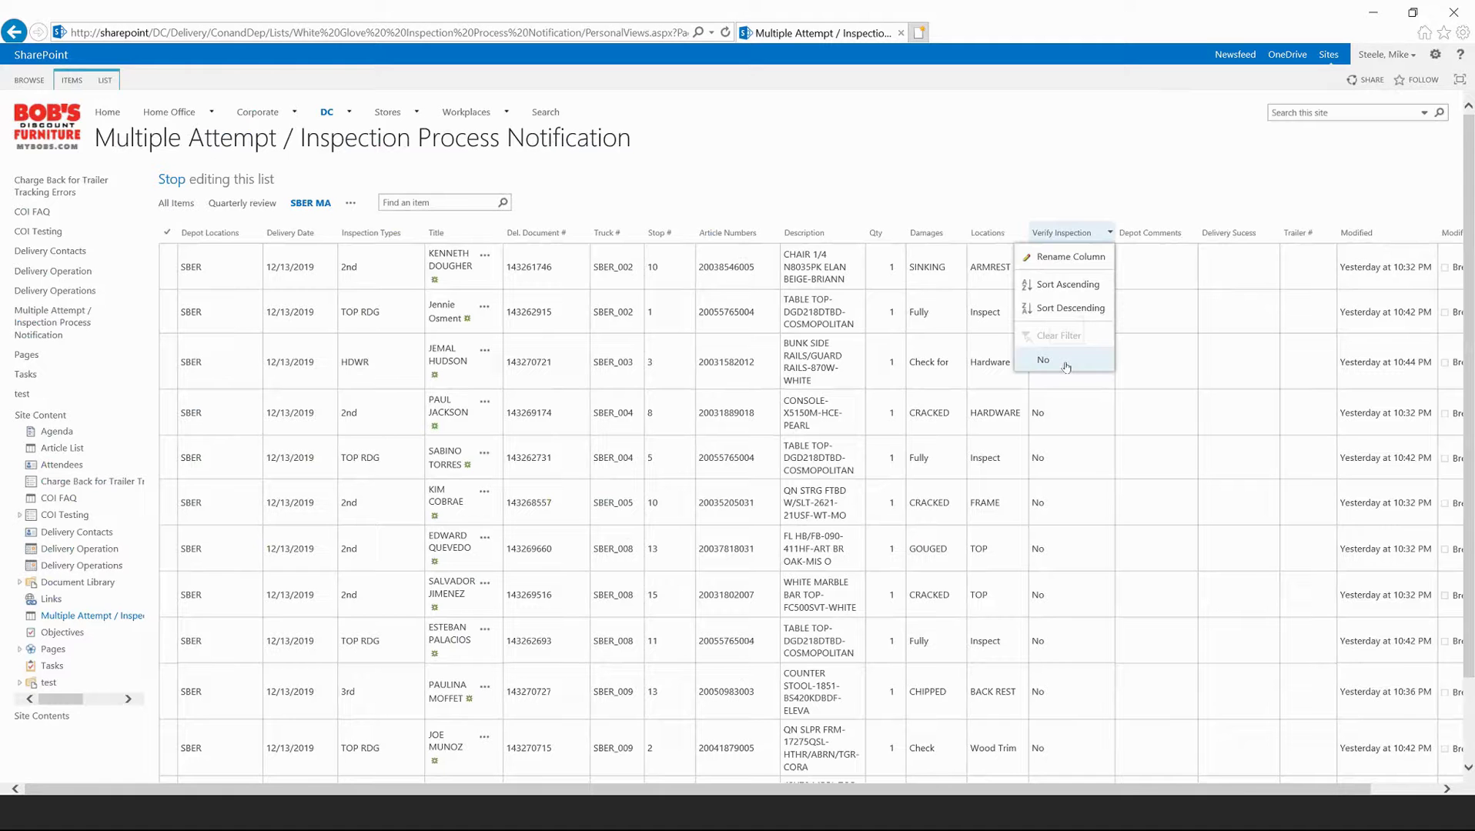
key(Down)
key(Down)
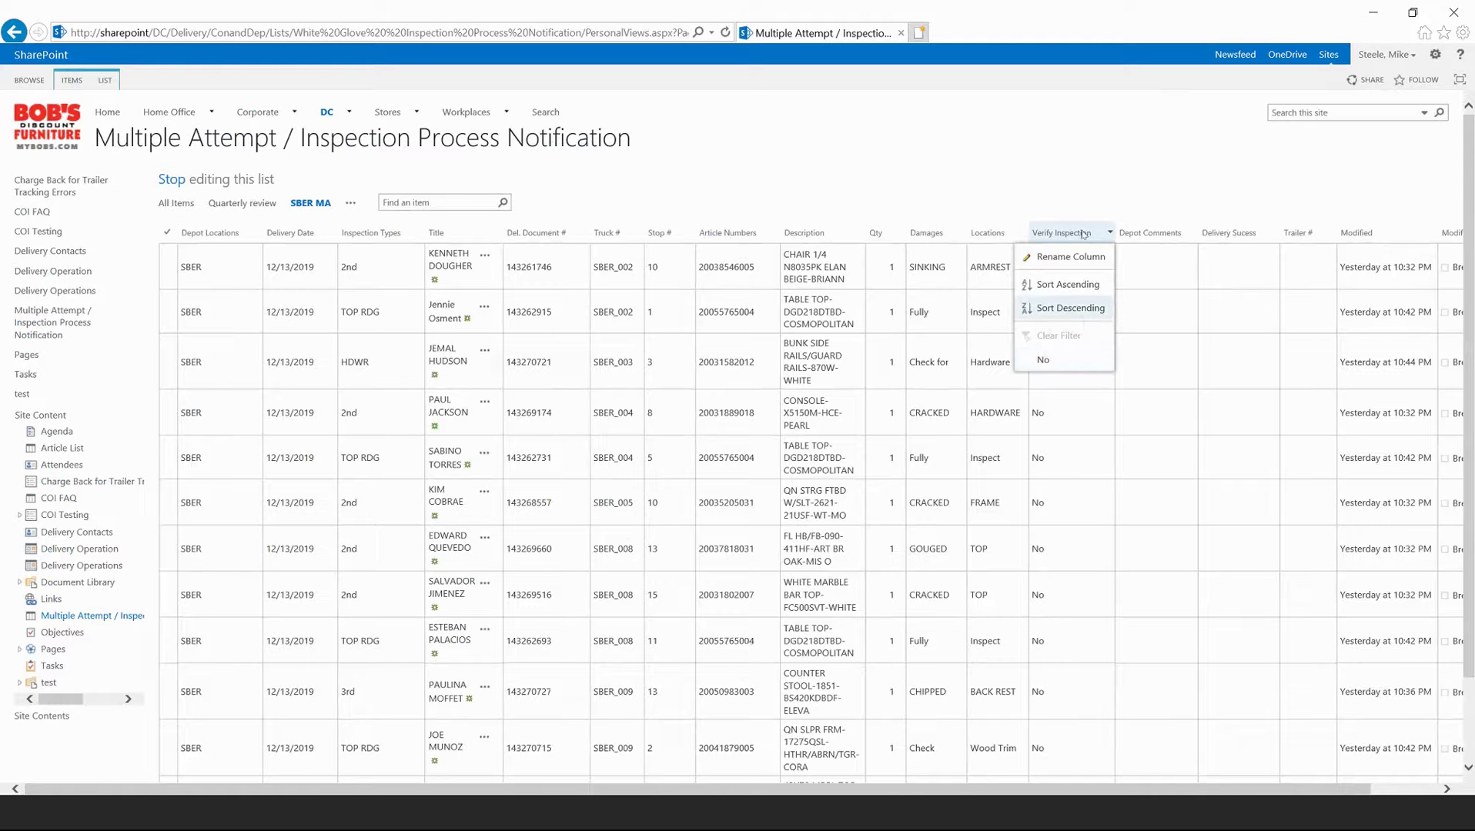
click(248, 237)
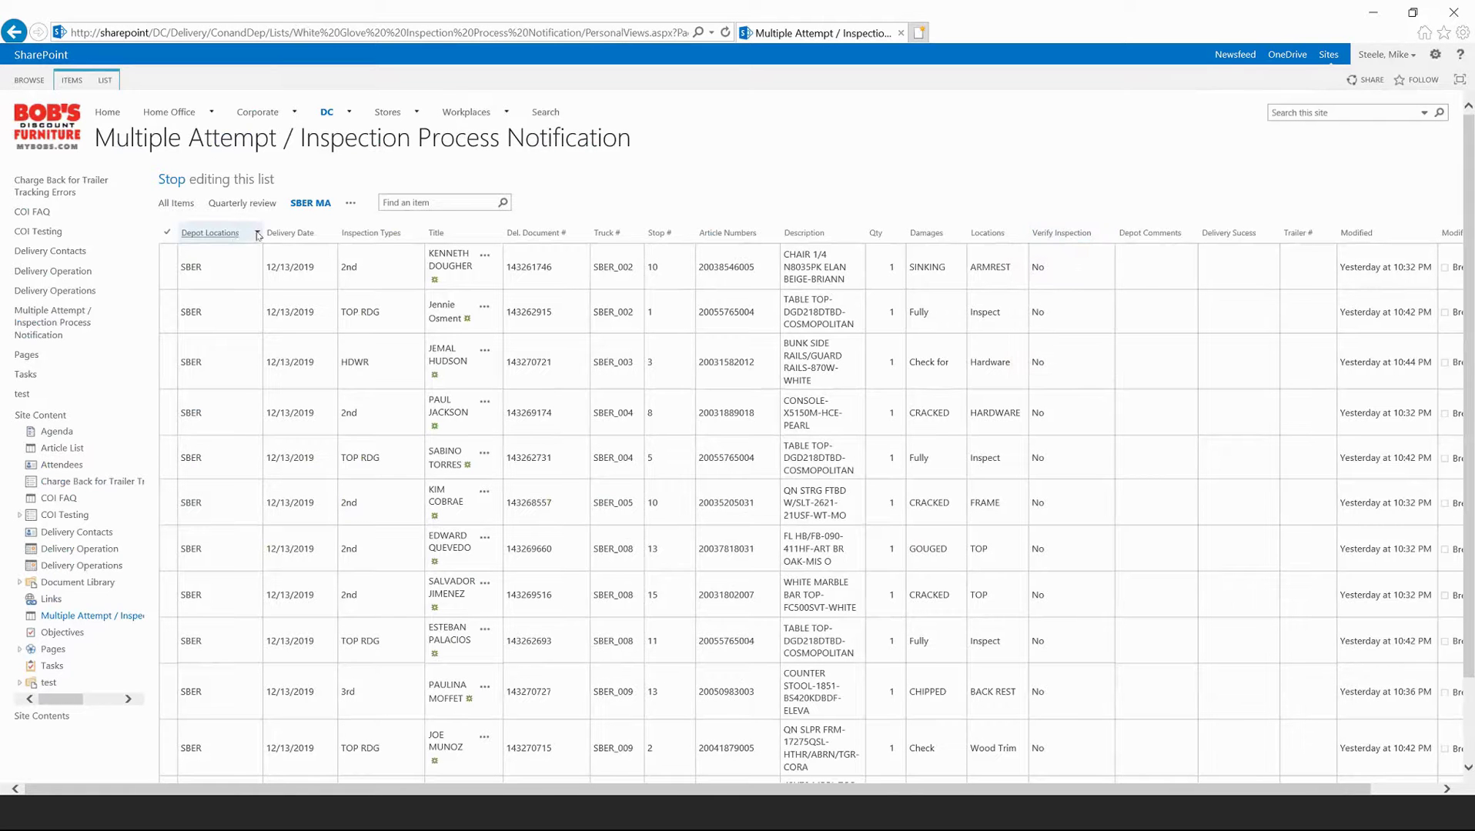
click(258, 234)
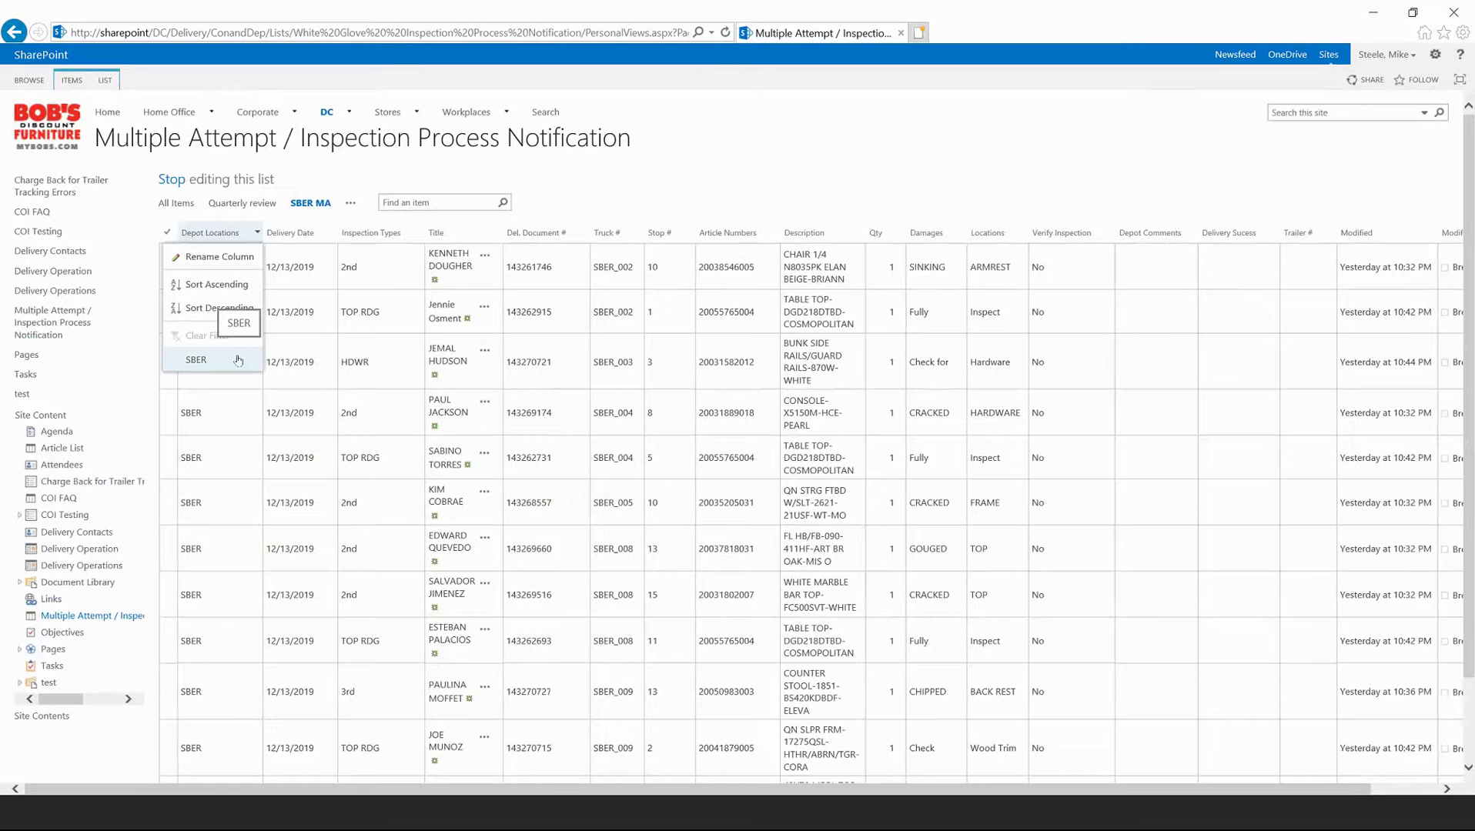
click(1180, 448)
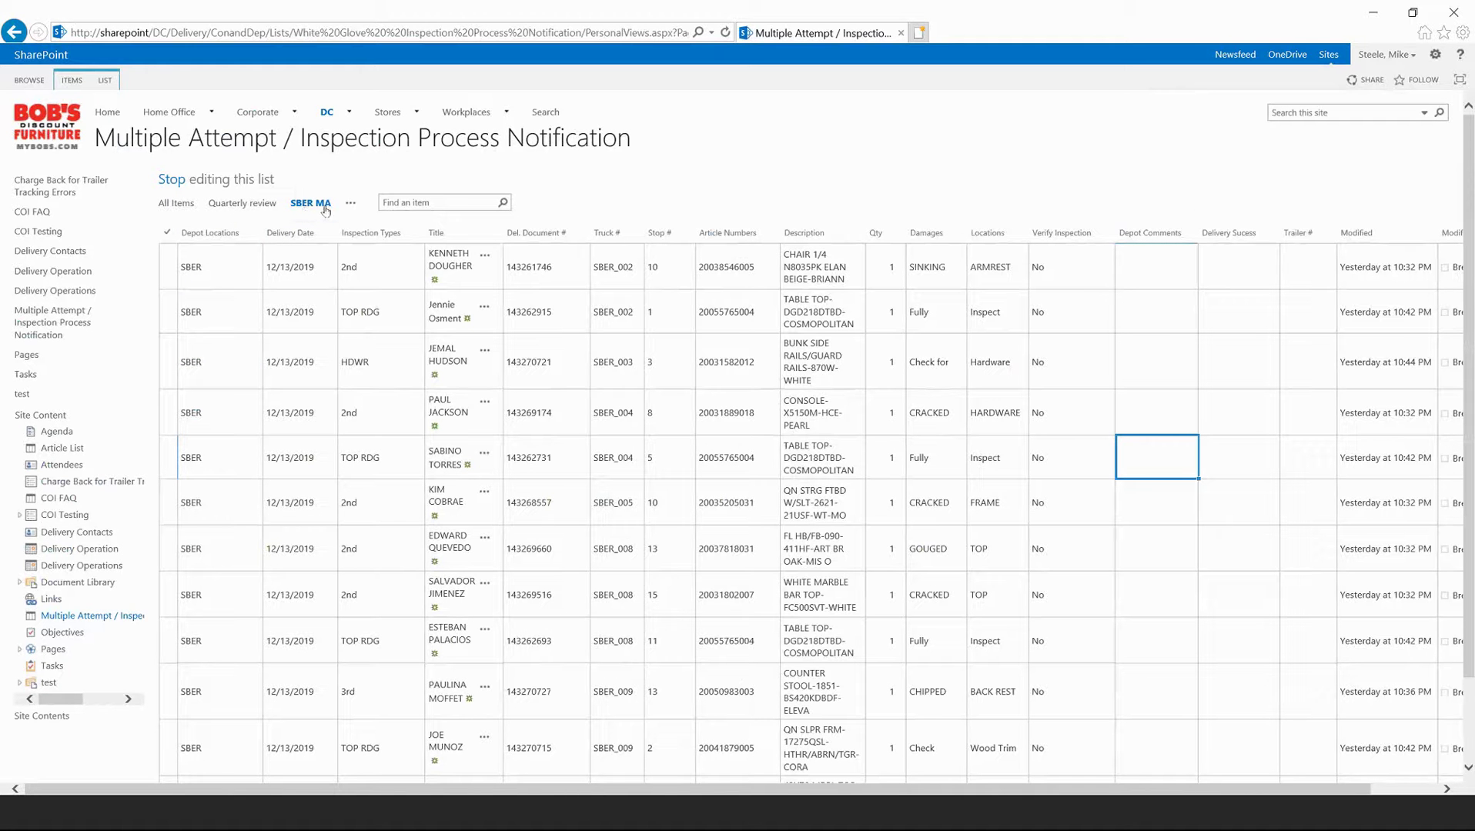
click(332, 233)
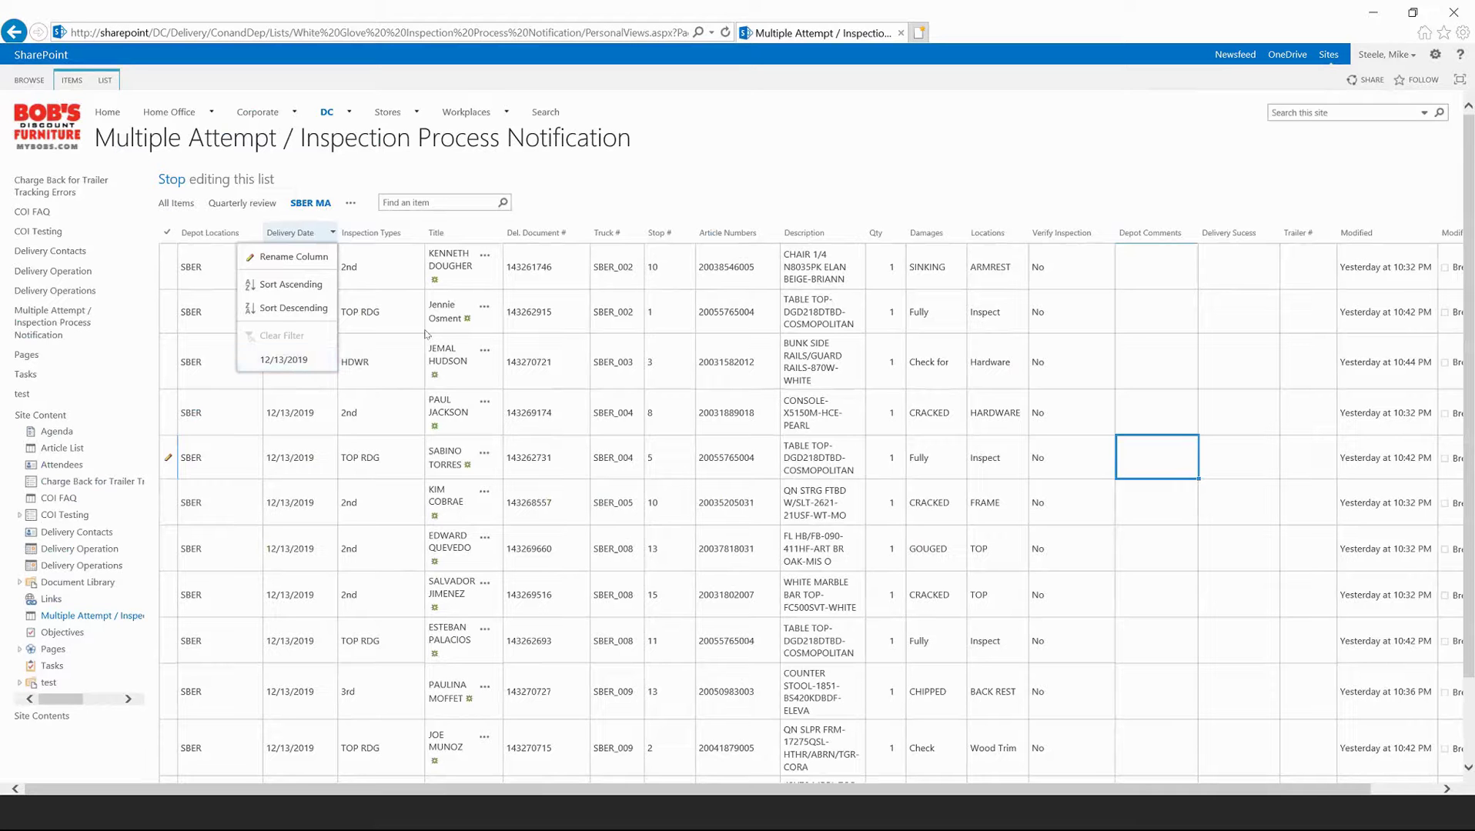
click(622, 193)
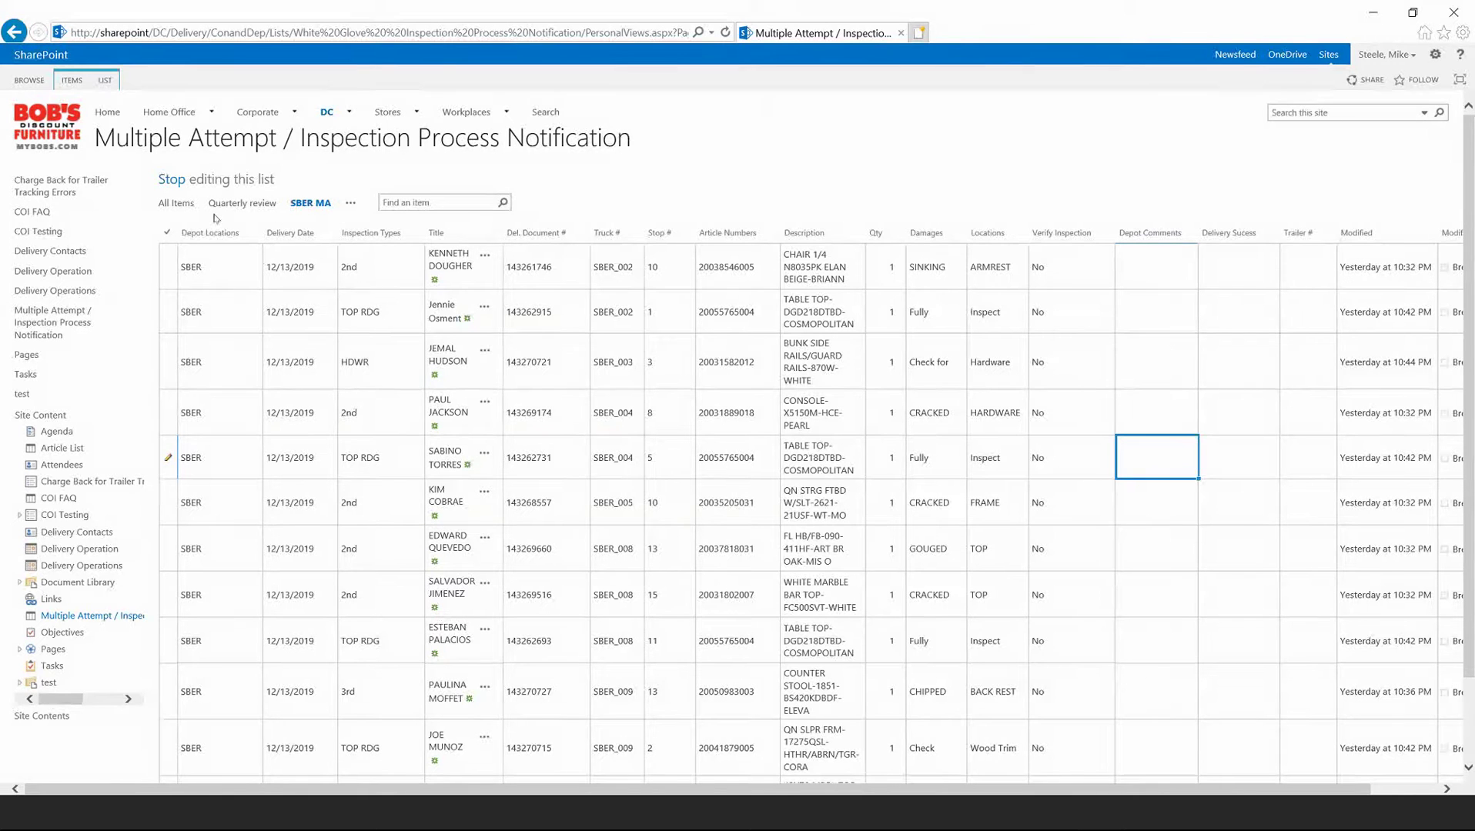
- Switch to the All Items view and back to SBER MA, and filter the Stop # column to 10
click(162, 204)
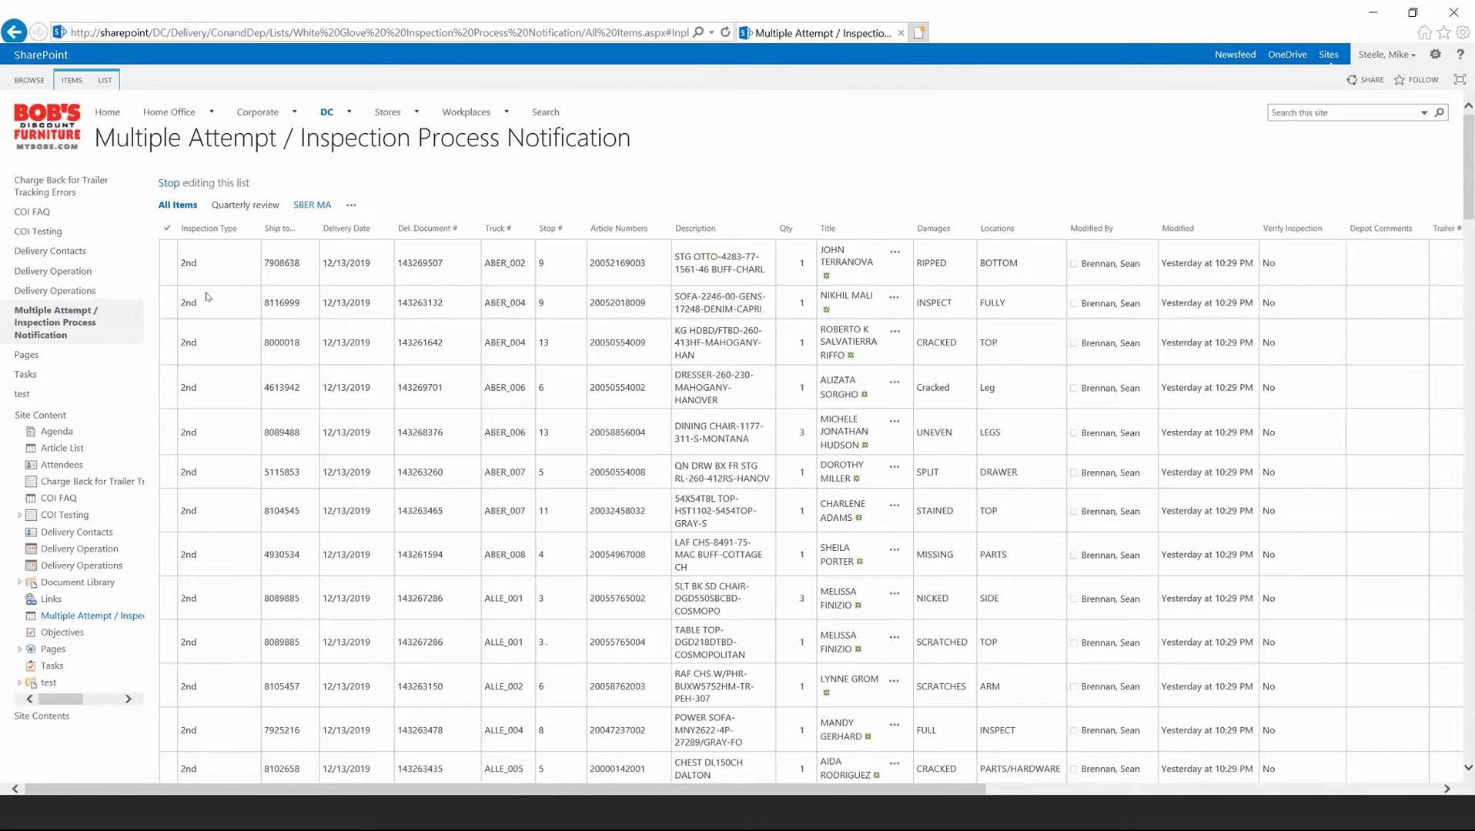
click(301, 207)
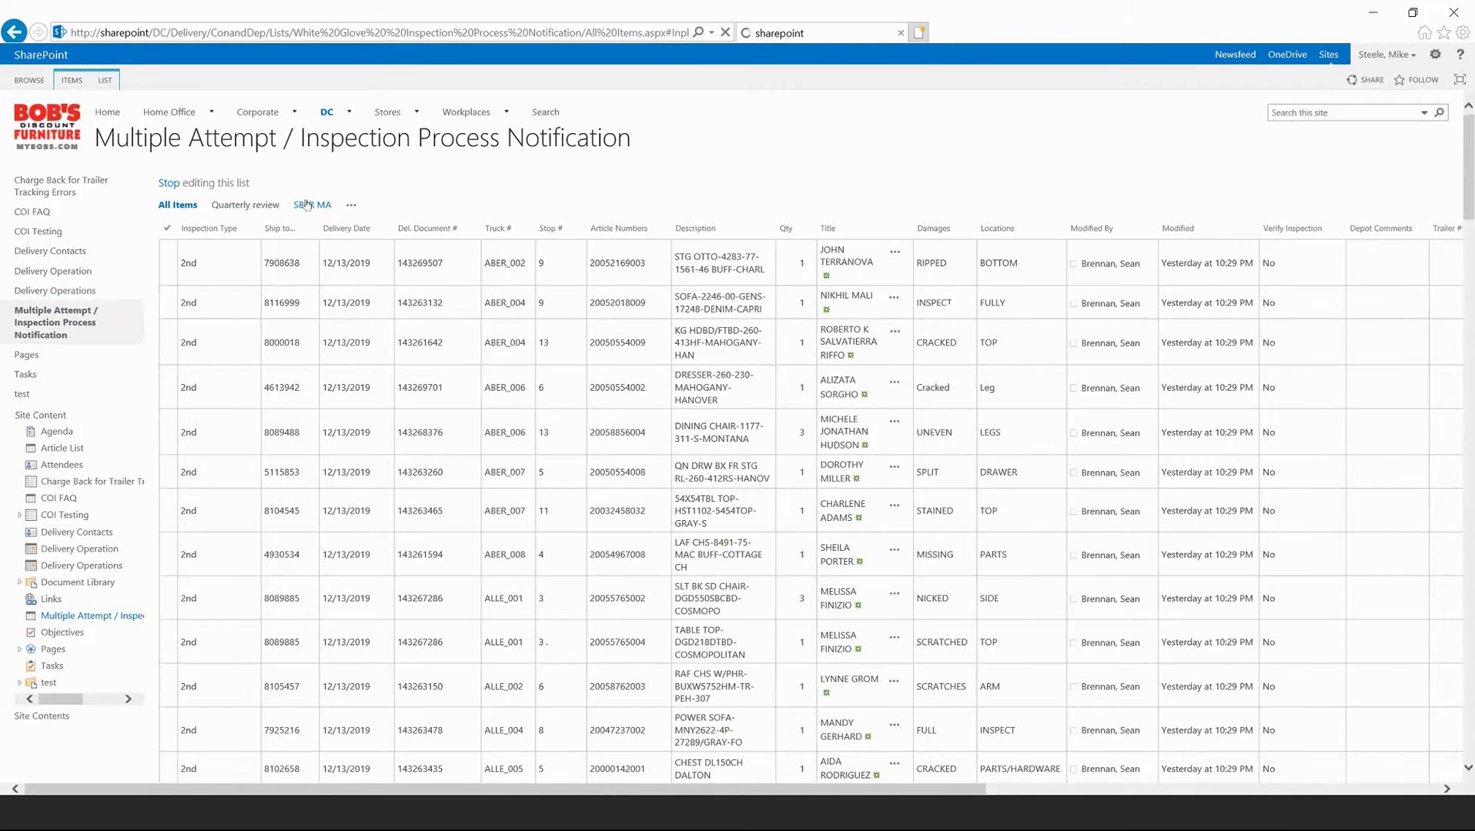
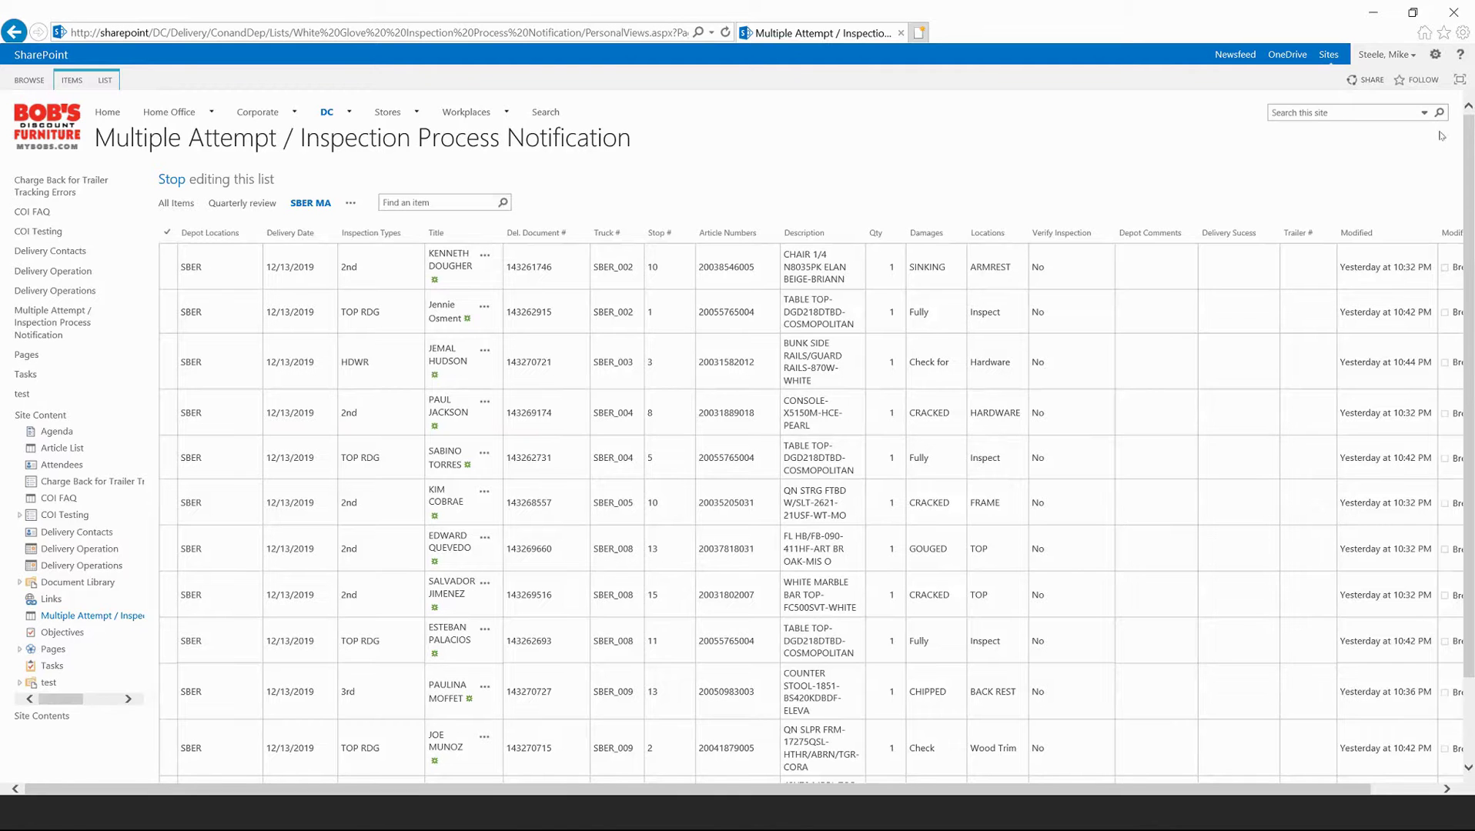
click(689, 233)
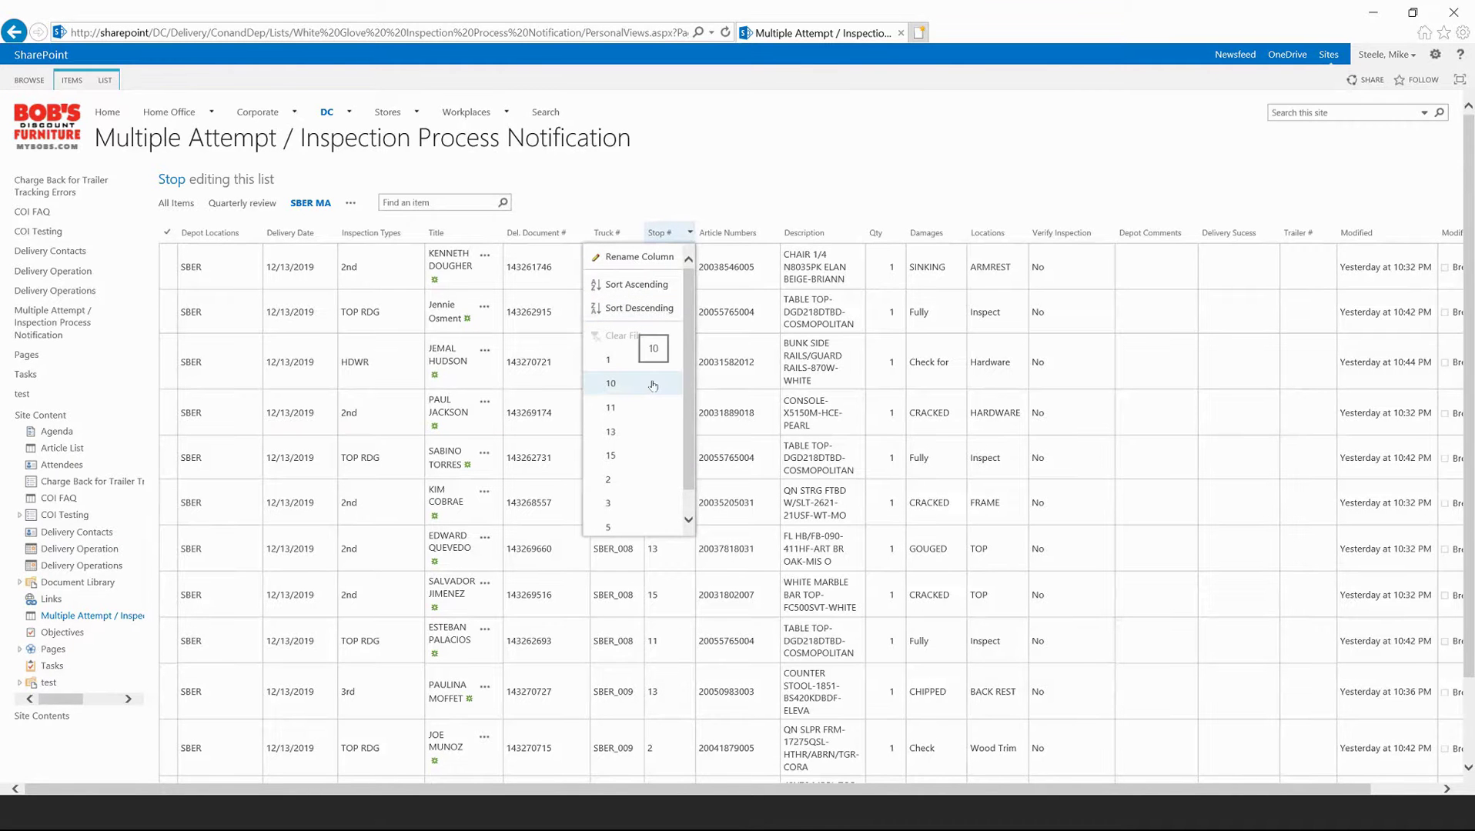
click(653, 385)
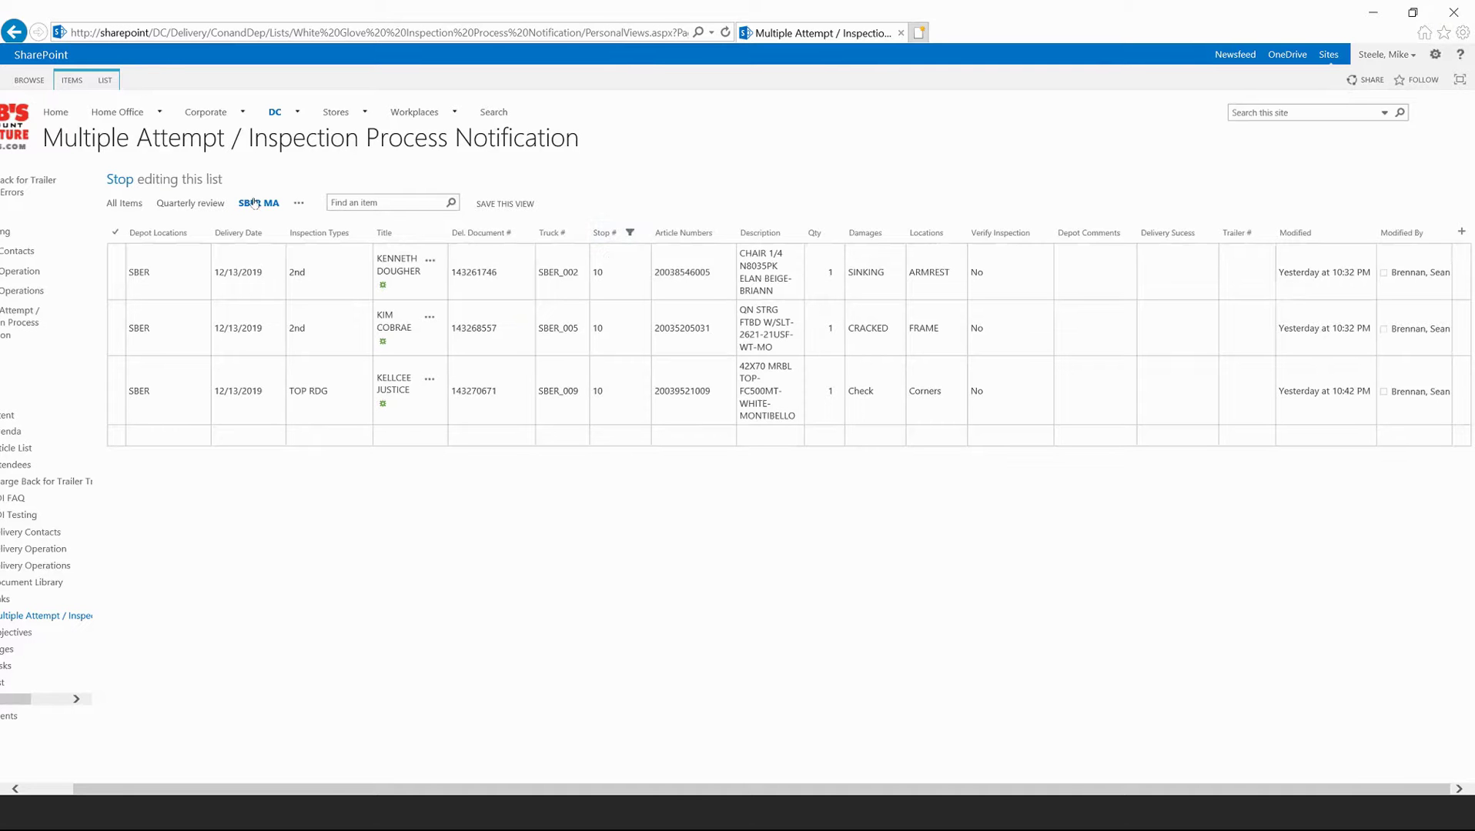
- Open the SBER MA view for modification and add another condition row to its filter
click(105, 80)
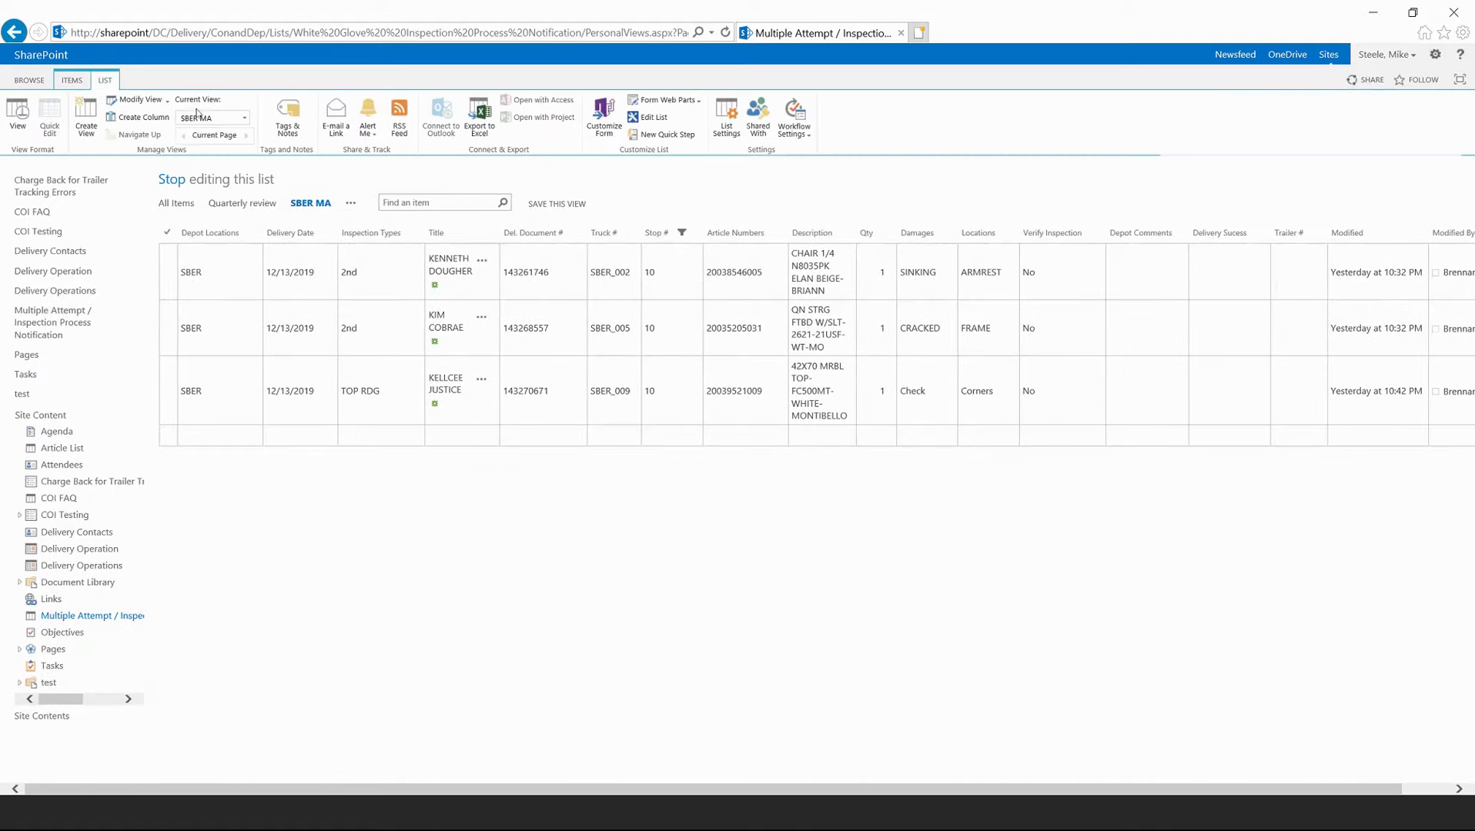
click(148, 103)
scroll(818, 251, down, 5)
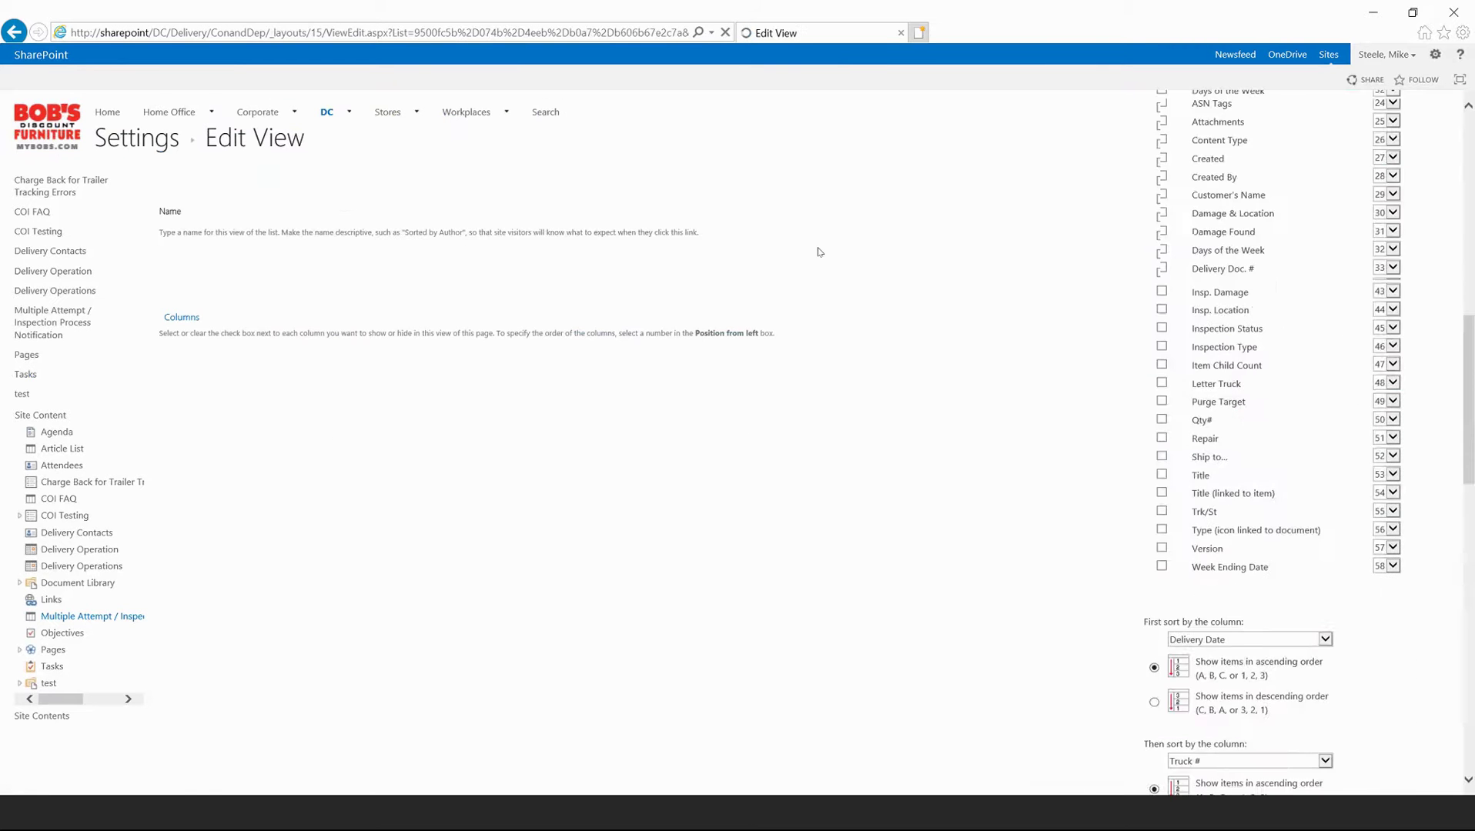
scroll(819, 252, down, 15)
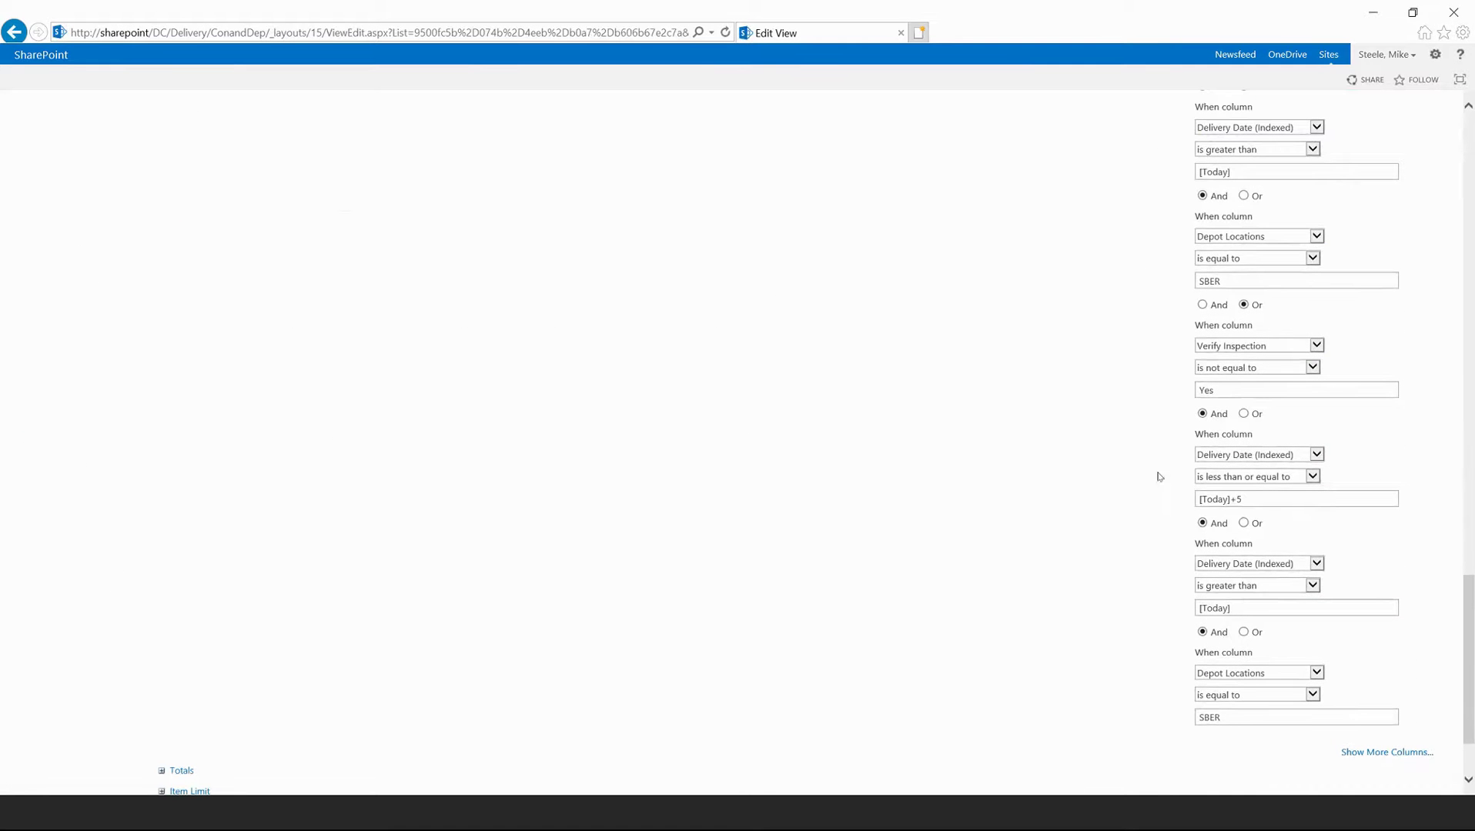
scroll(1158, 477, down, 2)
click(1382, 643)
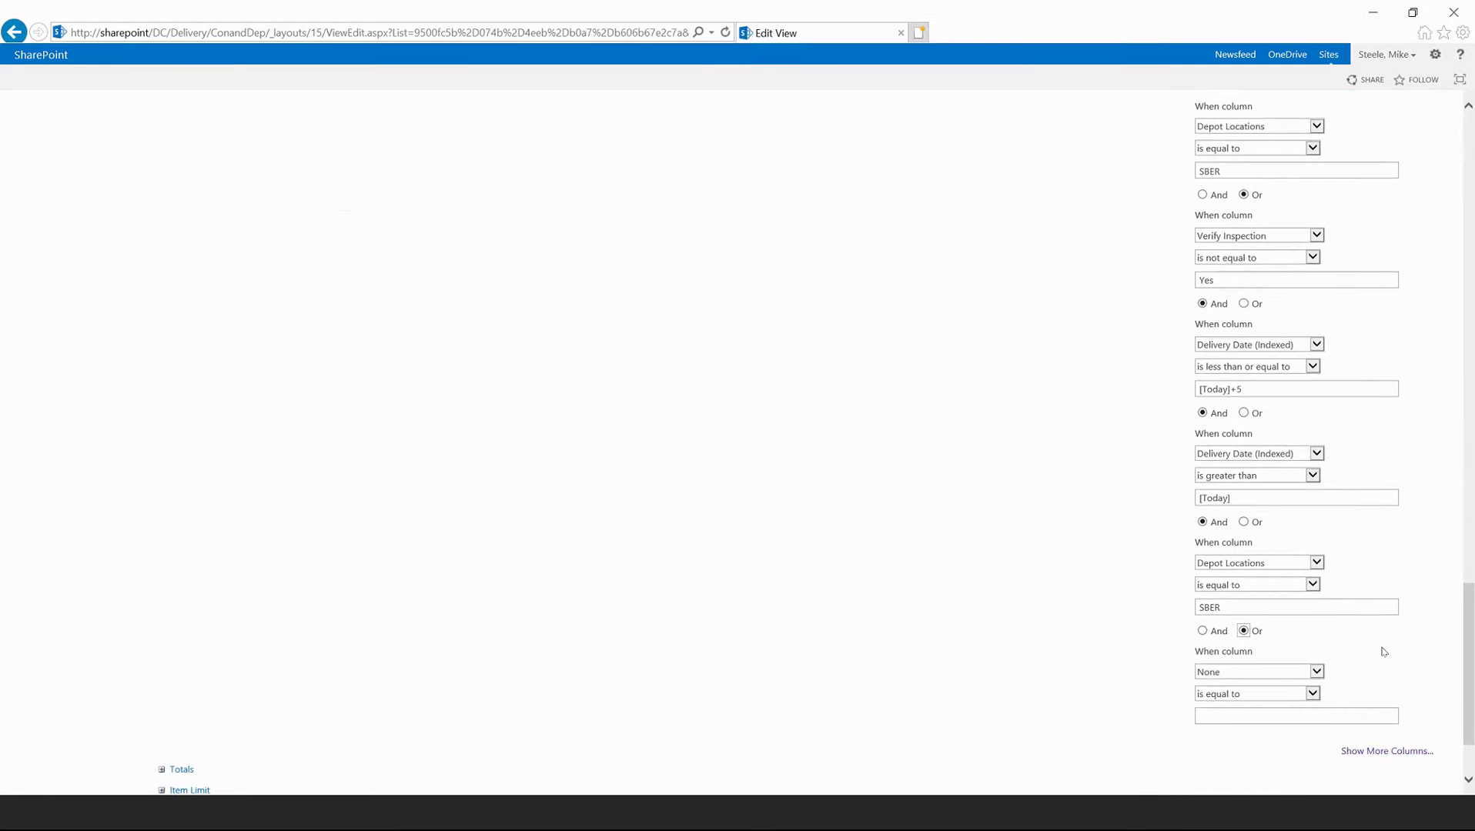
- Set the new filter condition to Stop # is equal to 10, joined with And to the last Depot Locations condition
click(1256, 669)
scroll(1248, 655, down, 3)
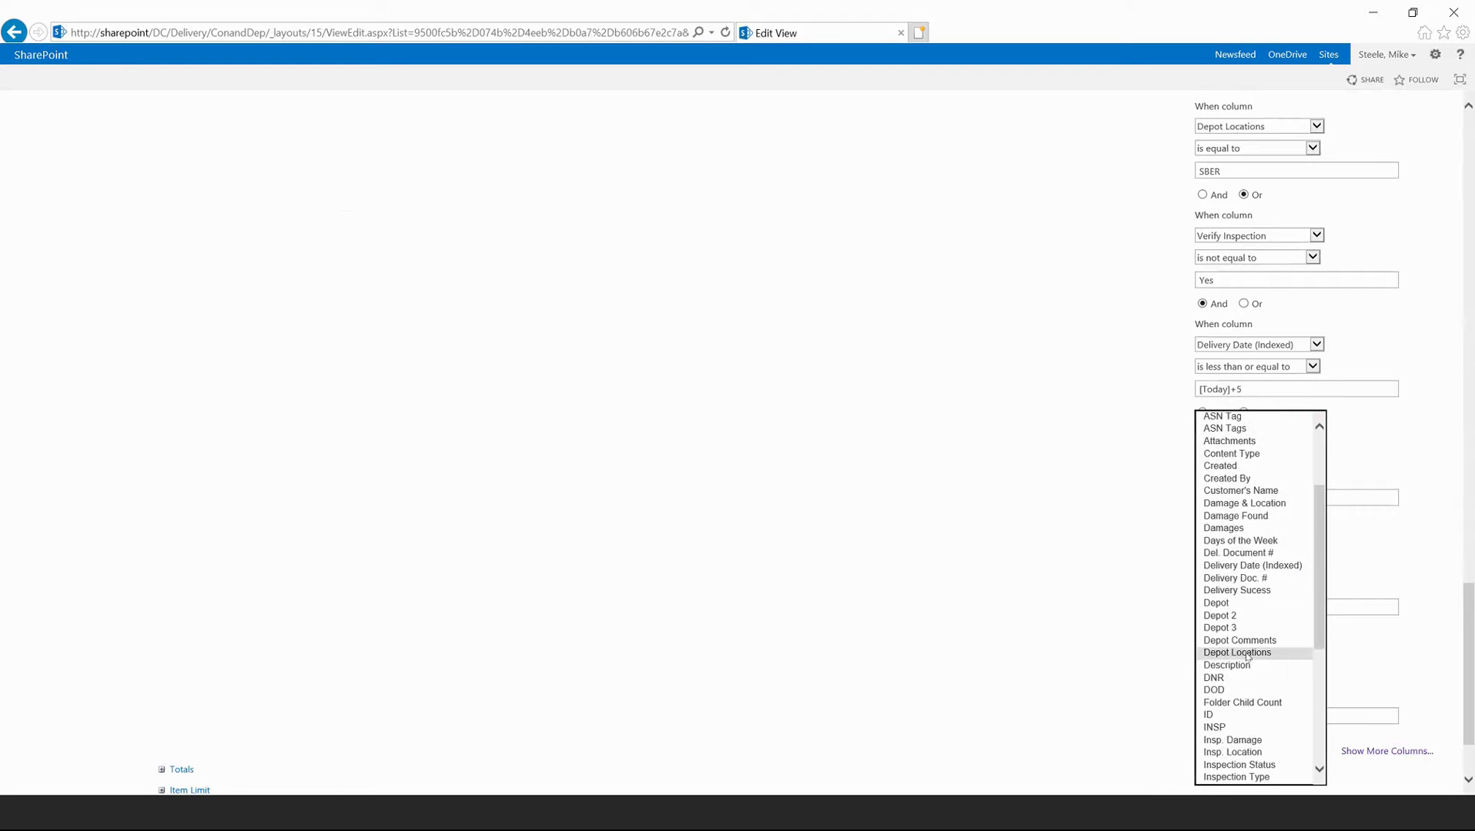
scroll(1248, 656, down, 6)
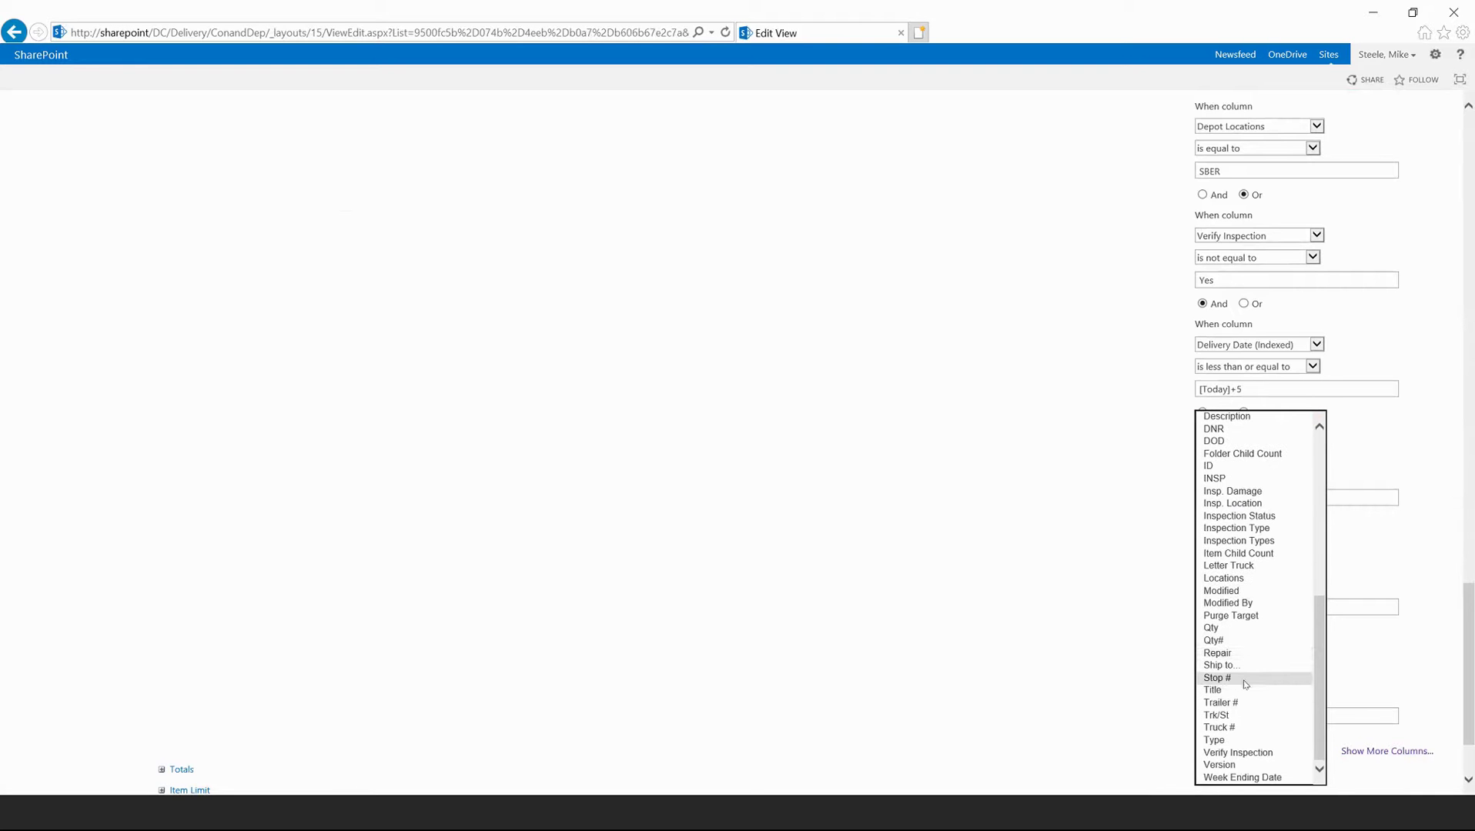
click(1244, 680)
click(1246, 714)
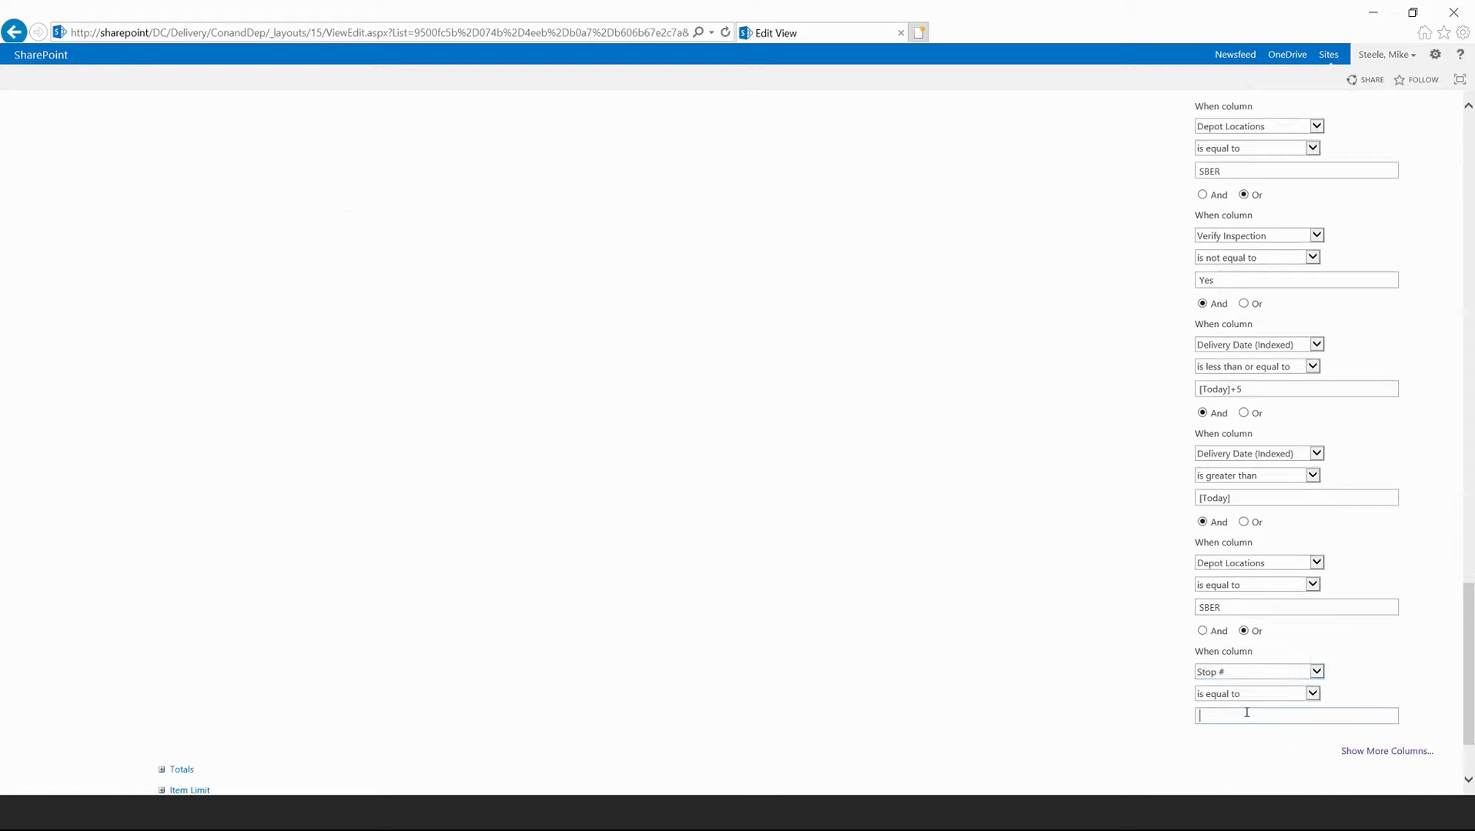
text(10)
click(1202, 632)
scroll(1194, 635, up, 1)
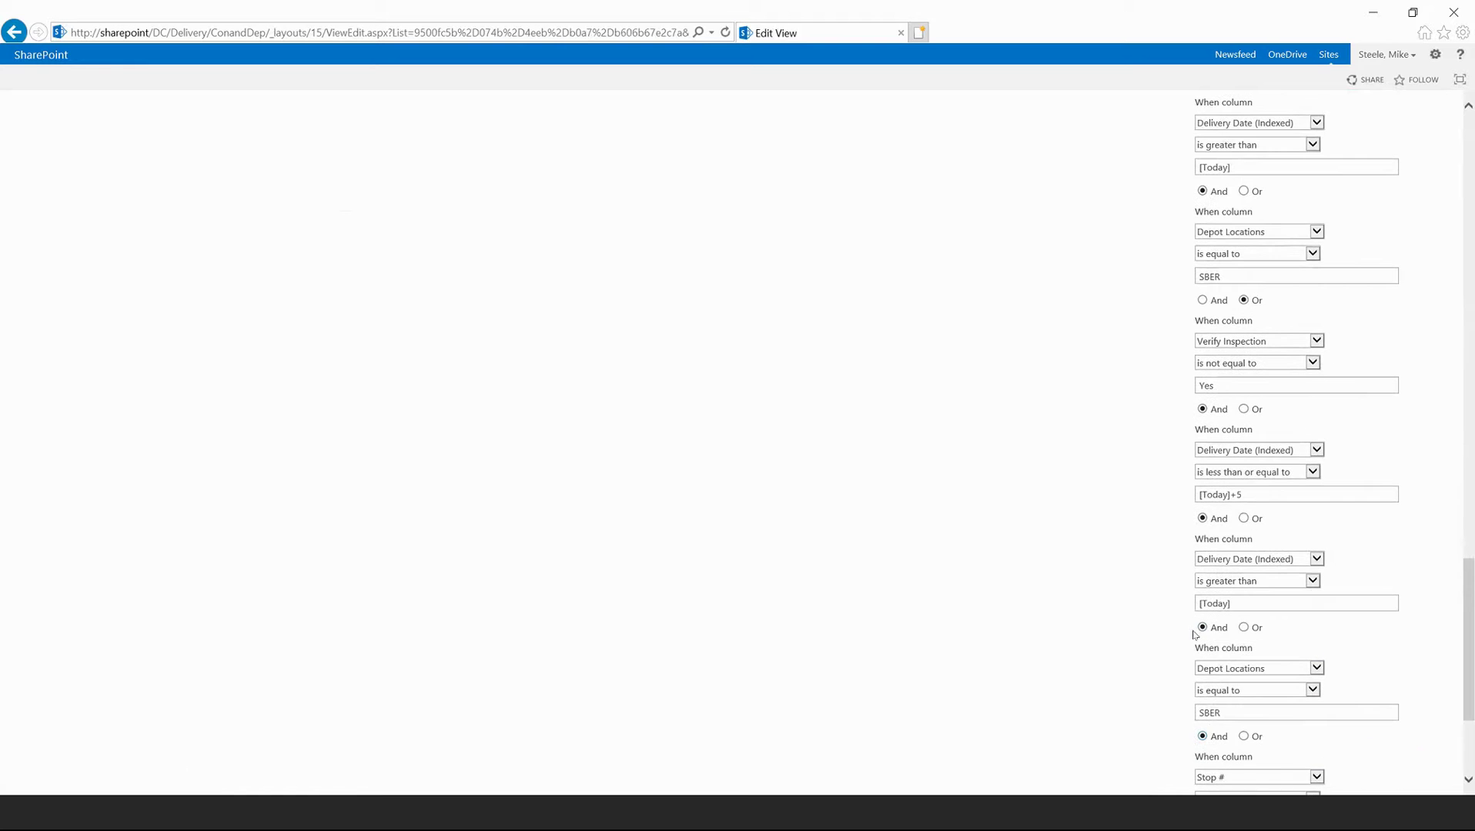
scroll(1194, 639, down, 2)
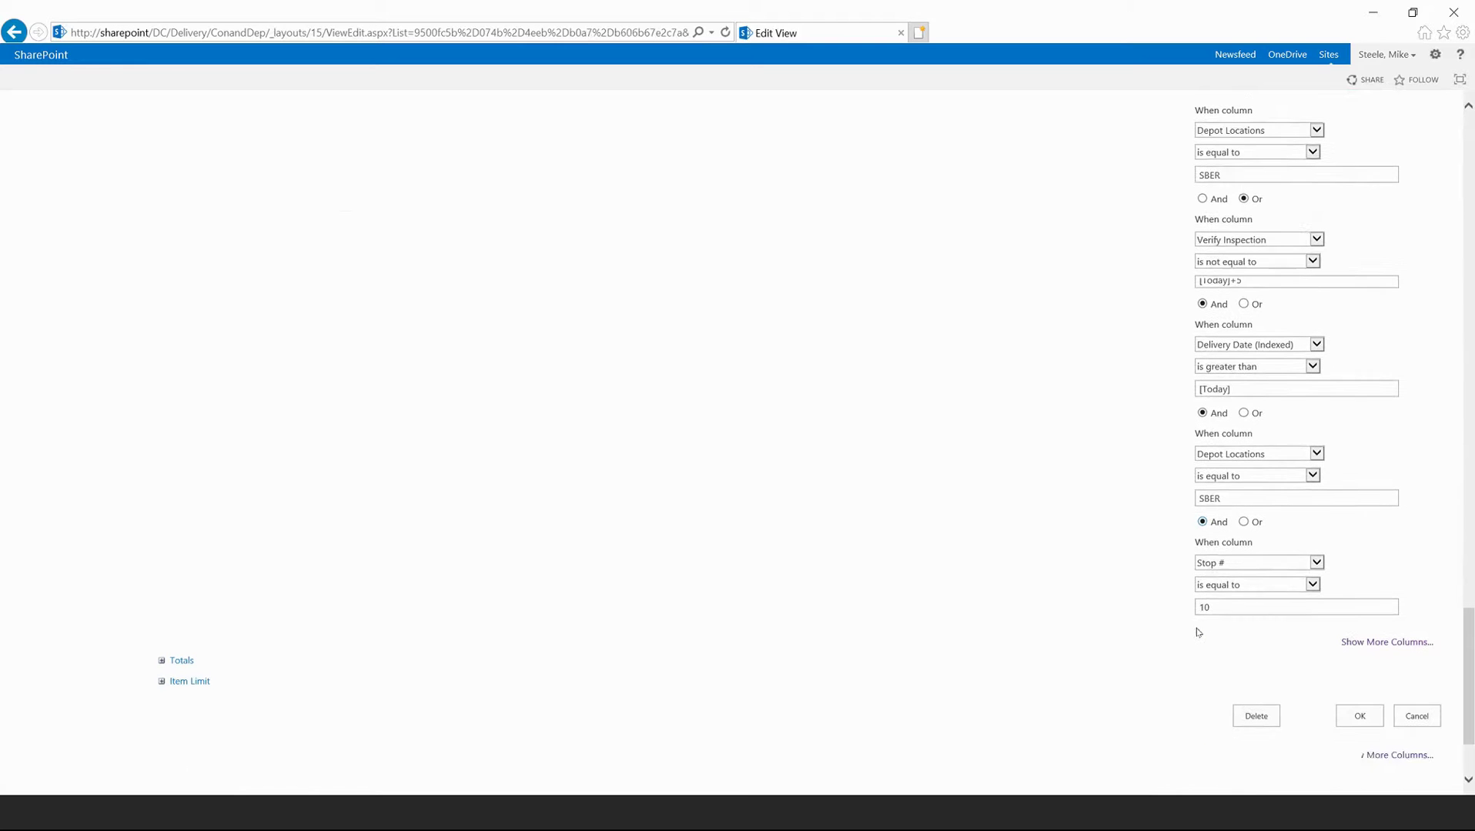
- Save the modified SBER MA view, accept the notice about its 'or' filter, and open the Delivery site under DC
click(1355, 718)
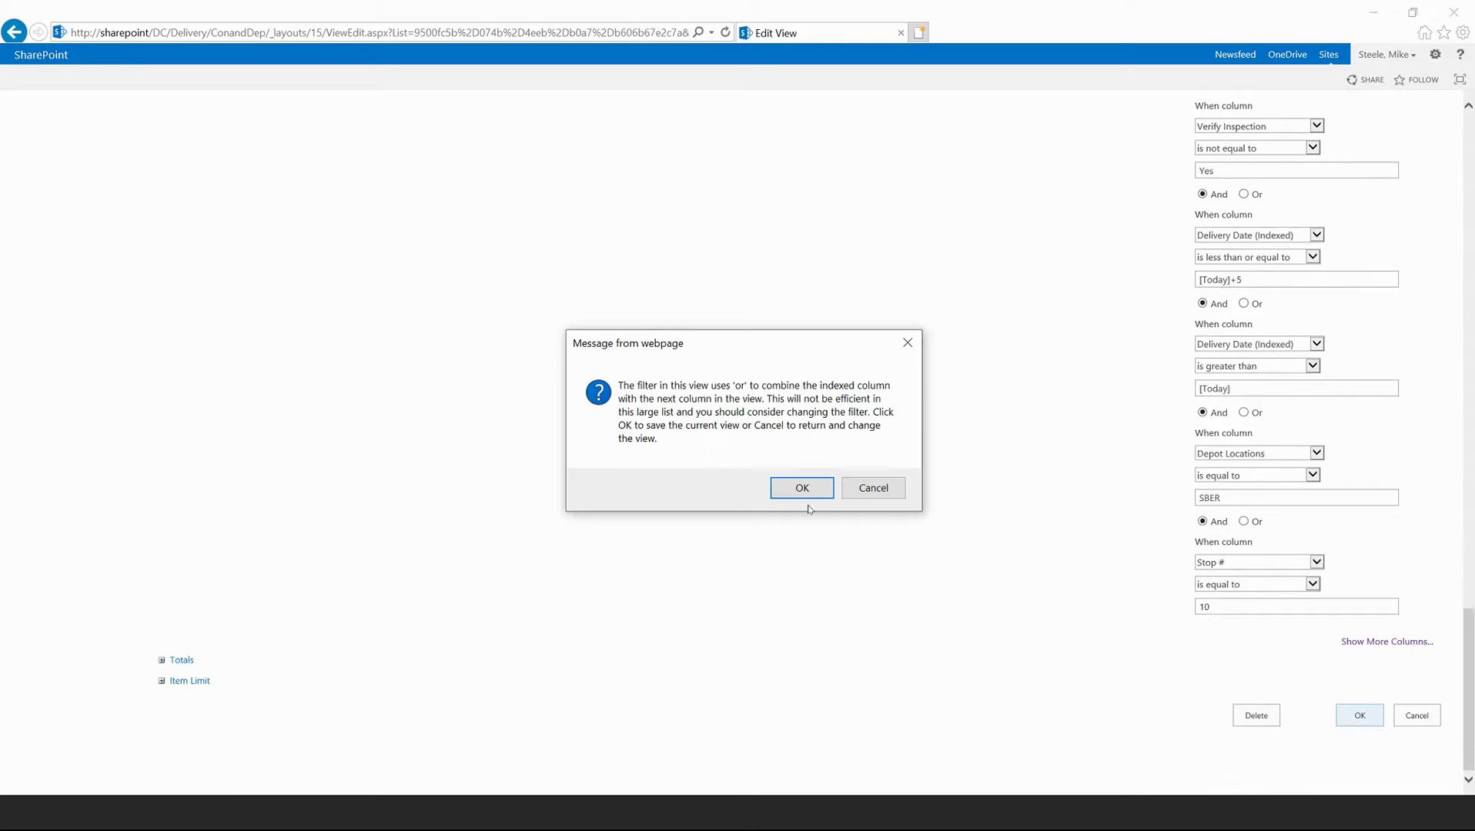
key(Return)
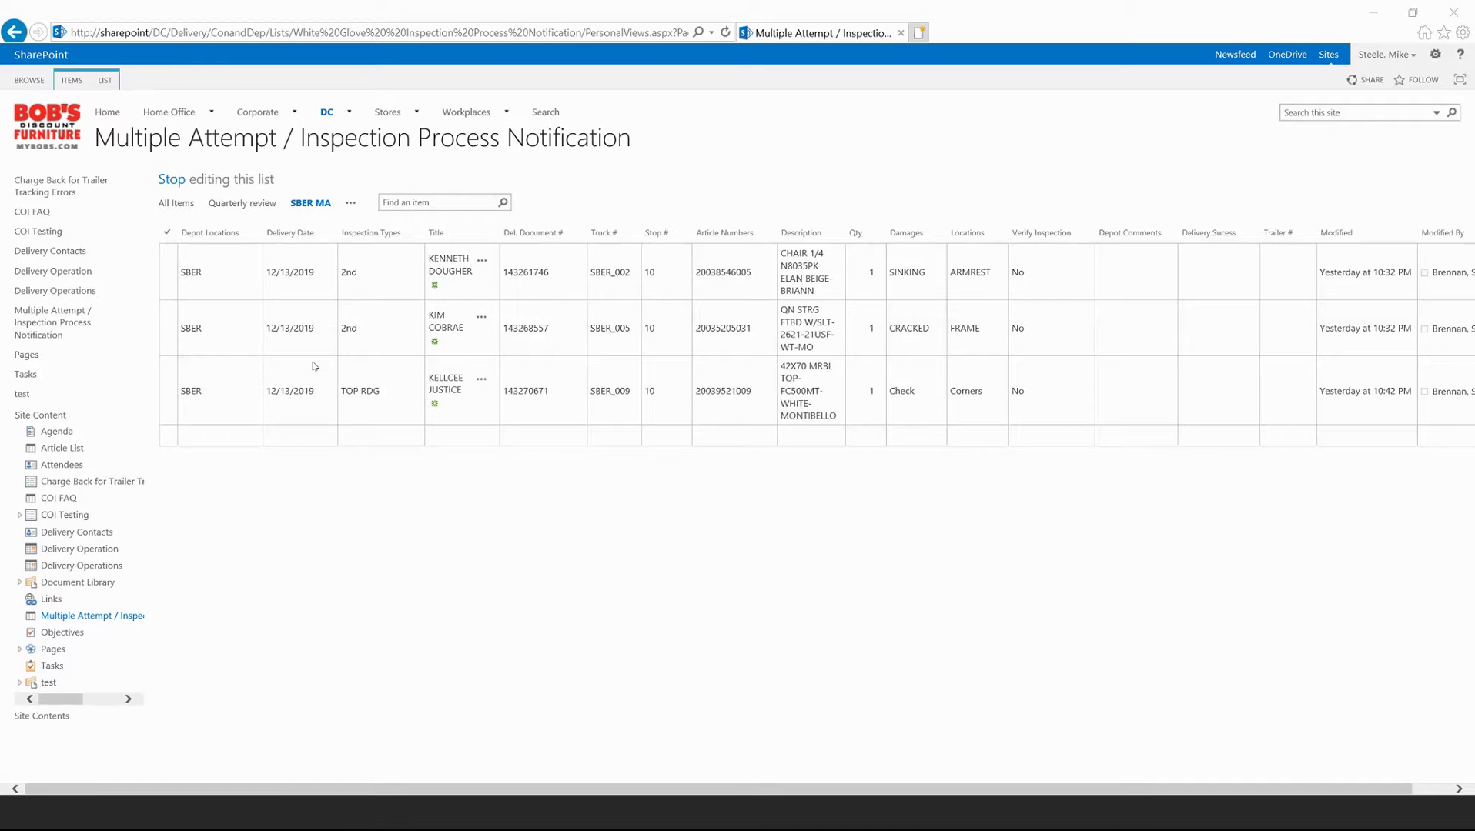
mouse_move(324, 113)
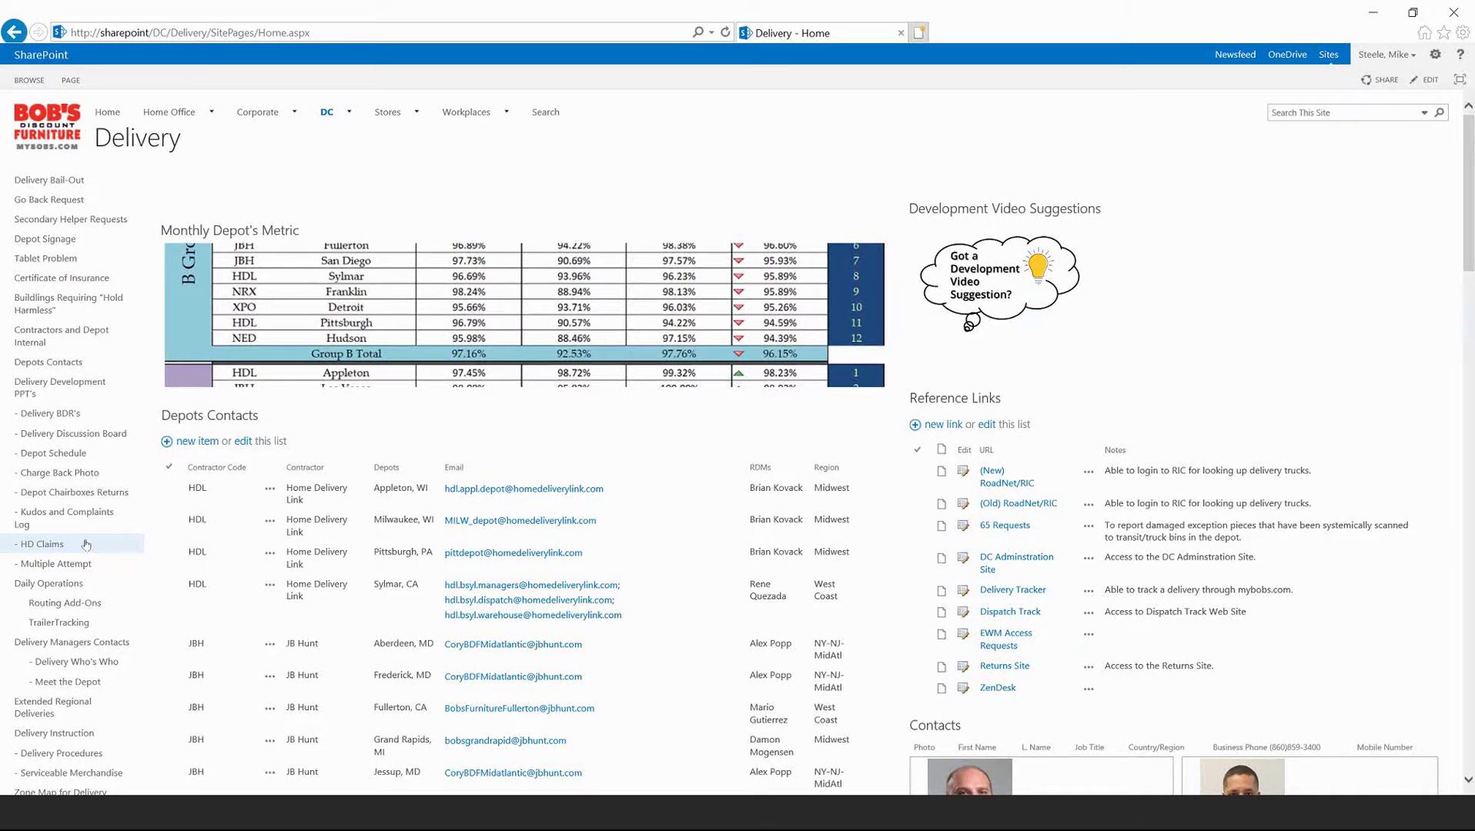
- Go to the Customer Care site under Corporate and open the full Delivery Zip Codes list from its zip code lookup
mouse_move(254, 120)
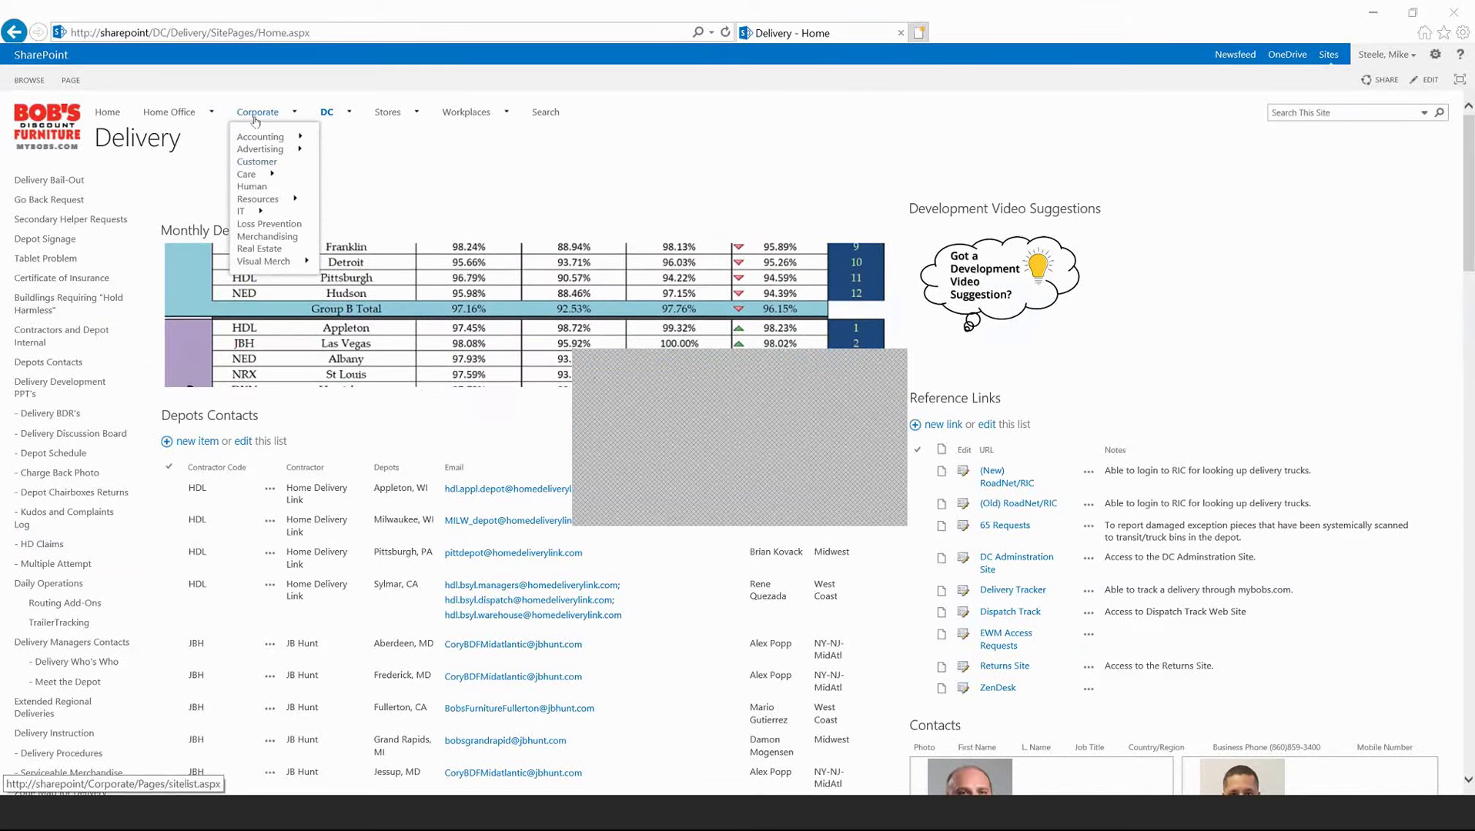
click(246, 176)
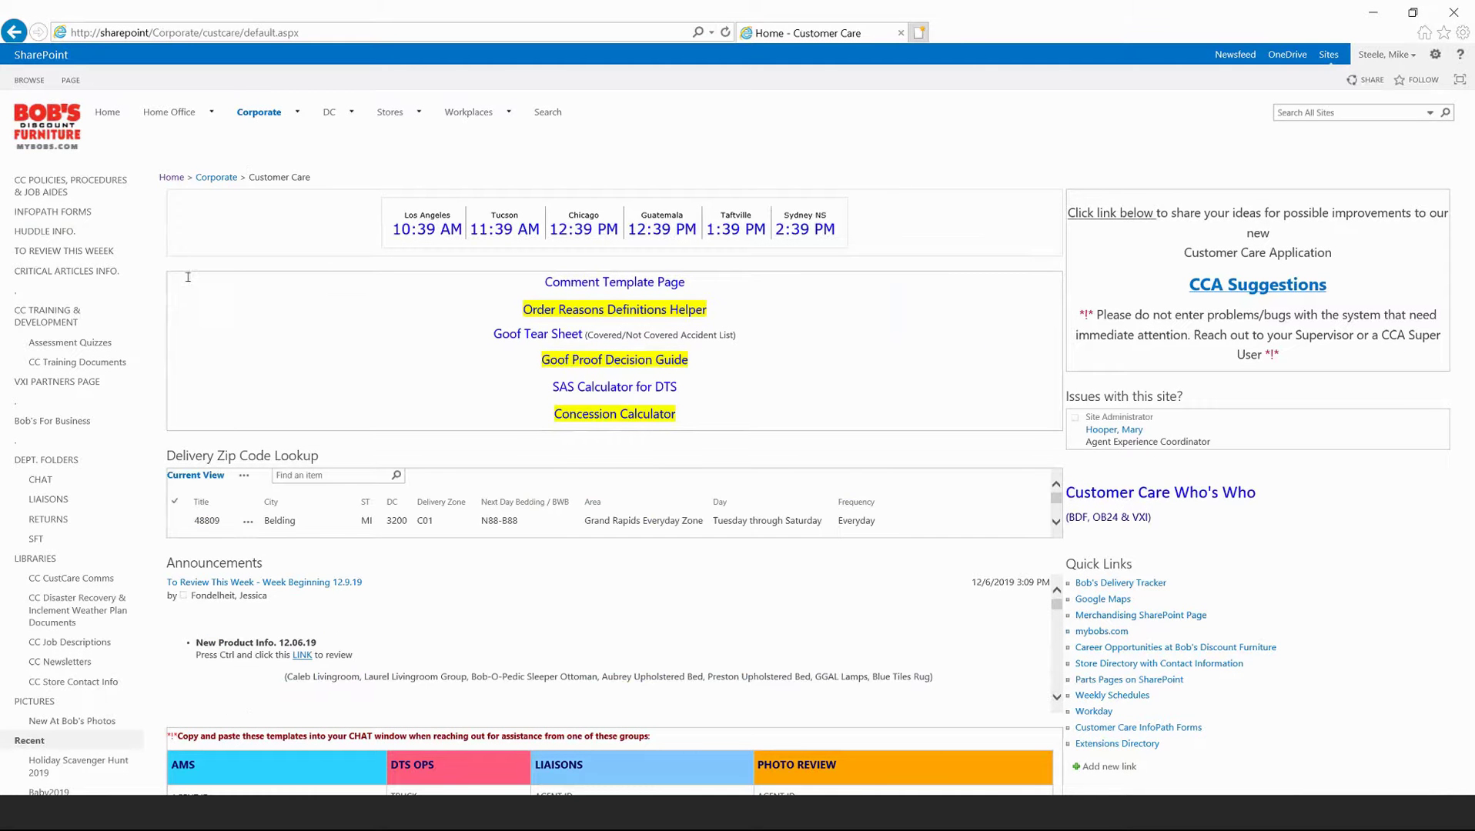
scroll(159, 294, down, 1)
click(185, 350)
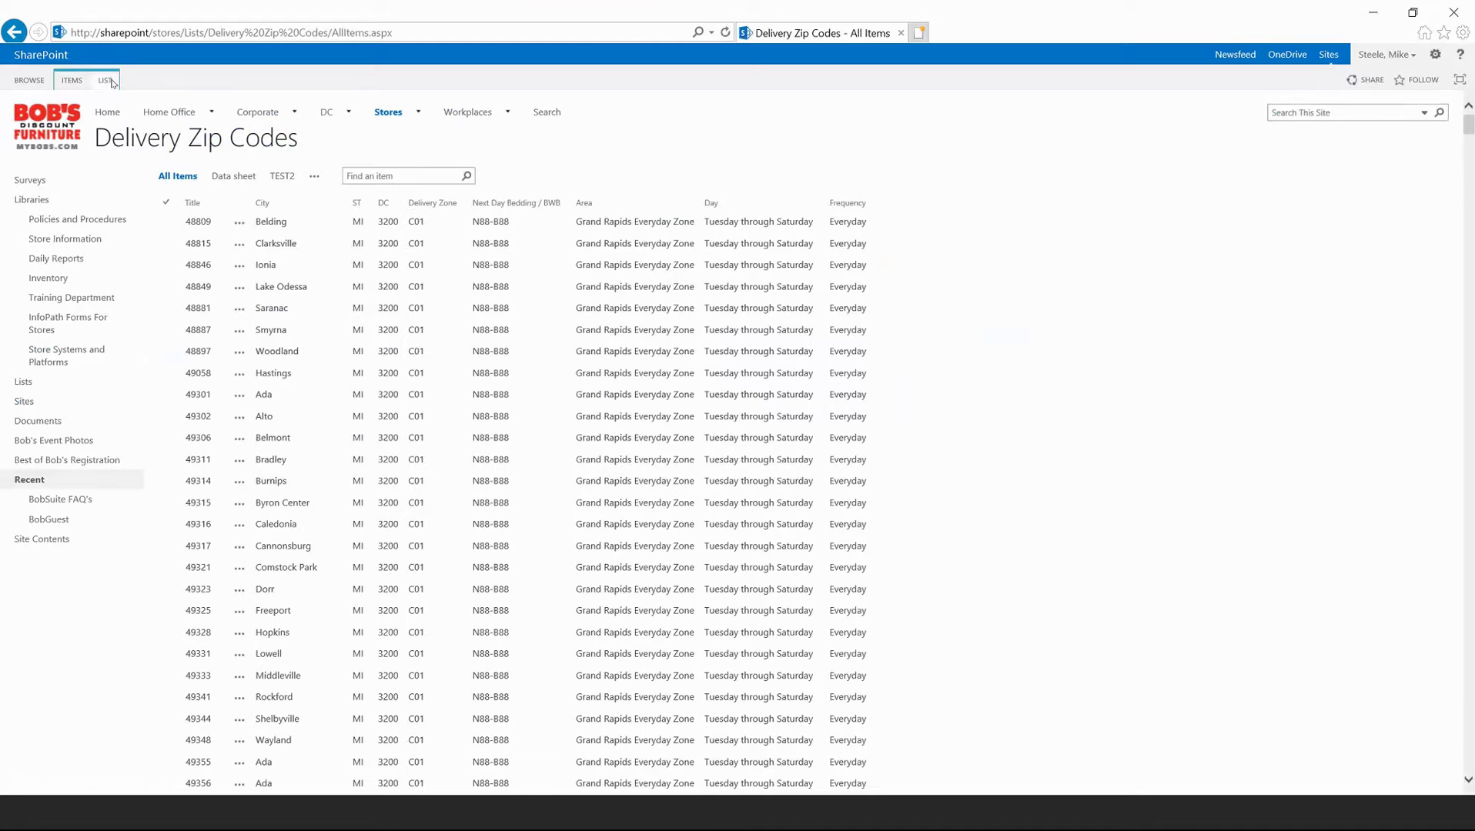
- Start a new personal view of the Delivery Zip Codes list based on the Data sheet view and name it My View
click(106, 80)
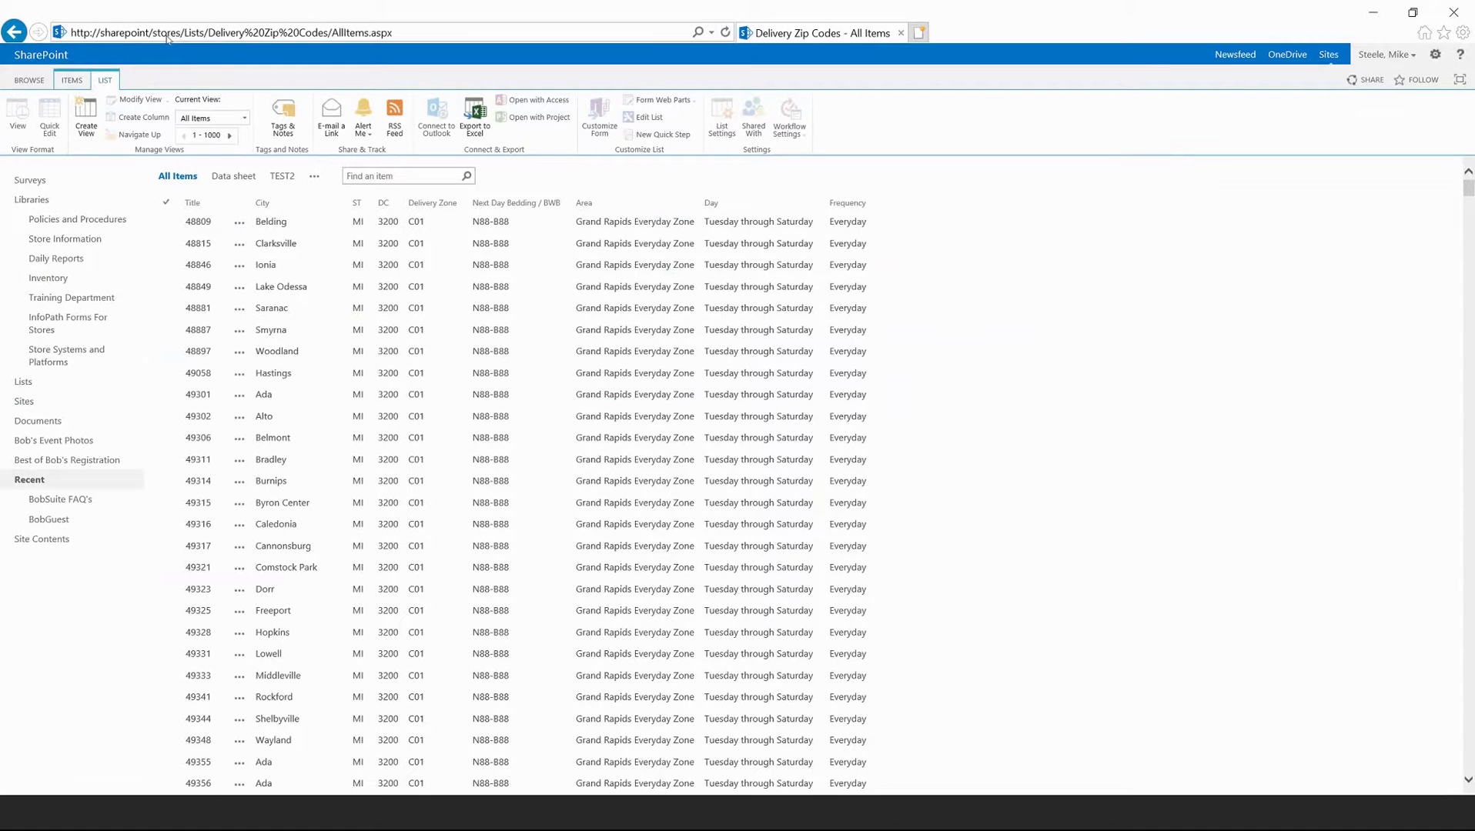
click(87, 119)
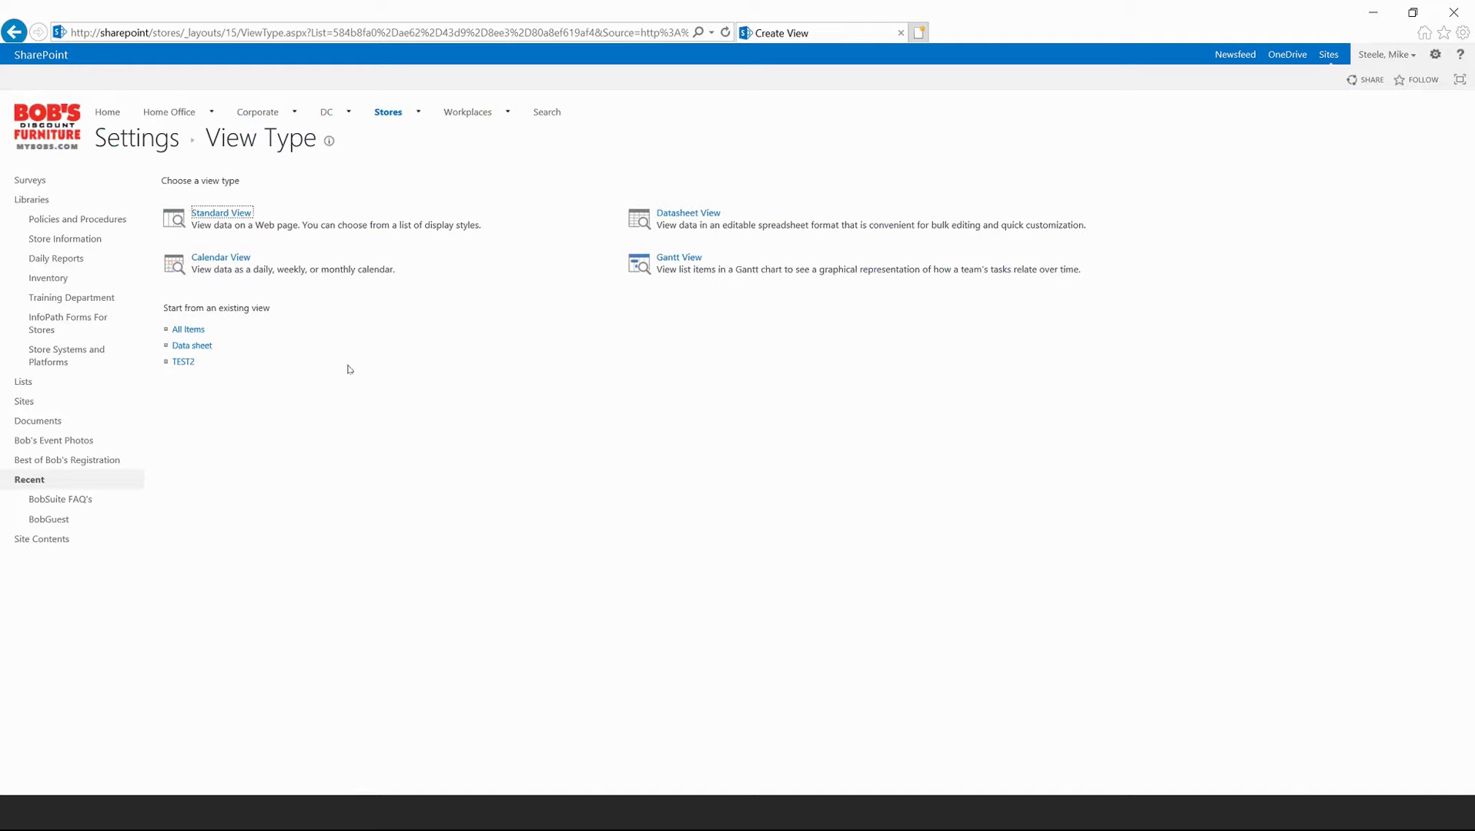
click(180, 352)
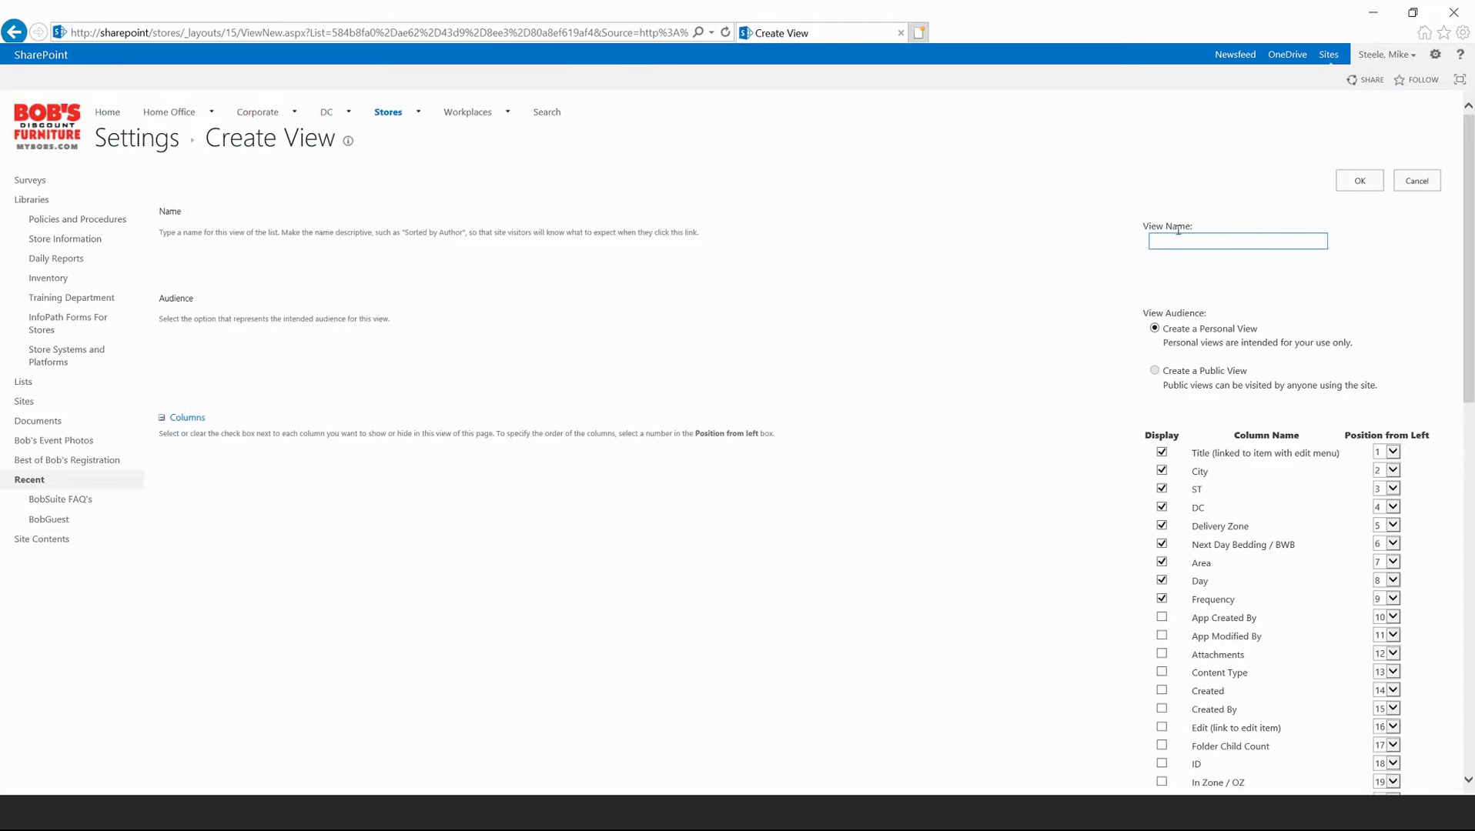
text(My )
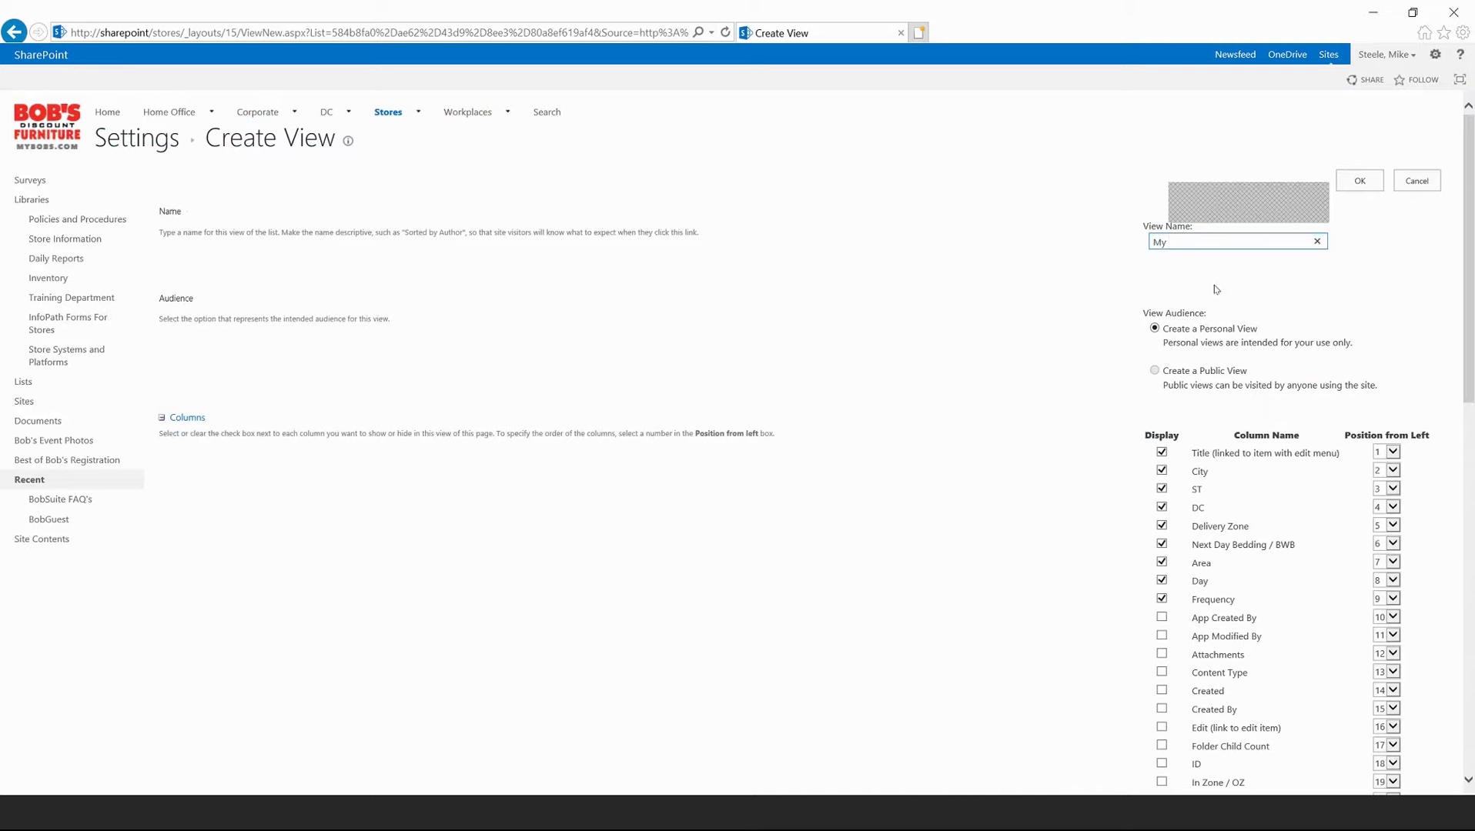
text(View)
click(1152, 325)
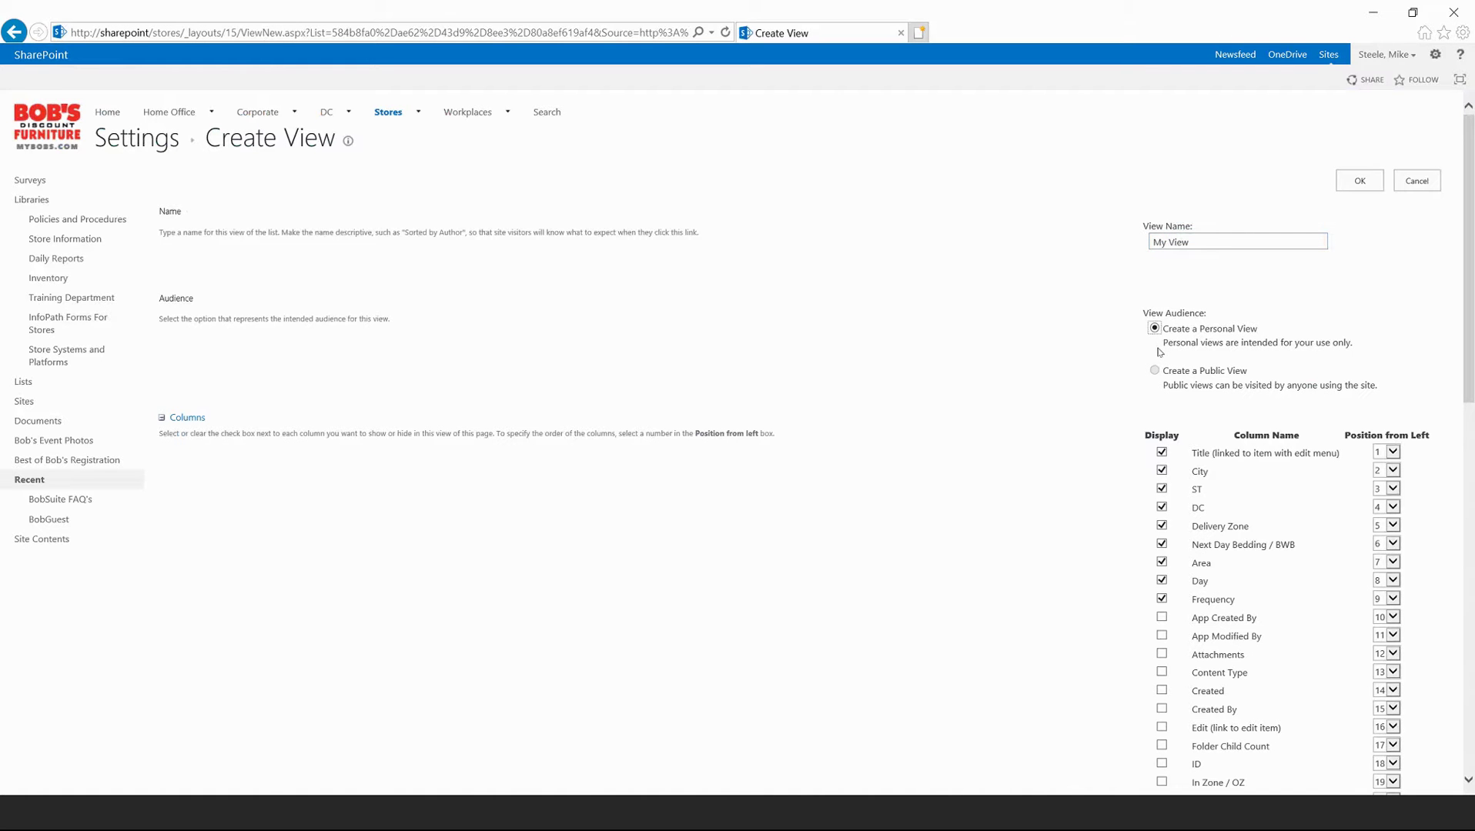
- Filter the new view to items where DC is equal to DC1 and save the view
scroll(1161, 350, down, 4)
scroll(1166, 290, down, 4)
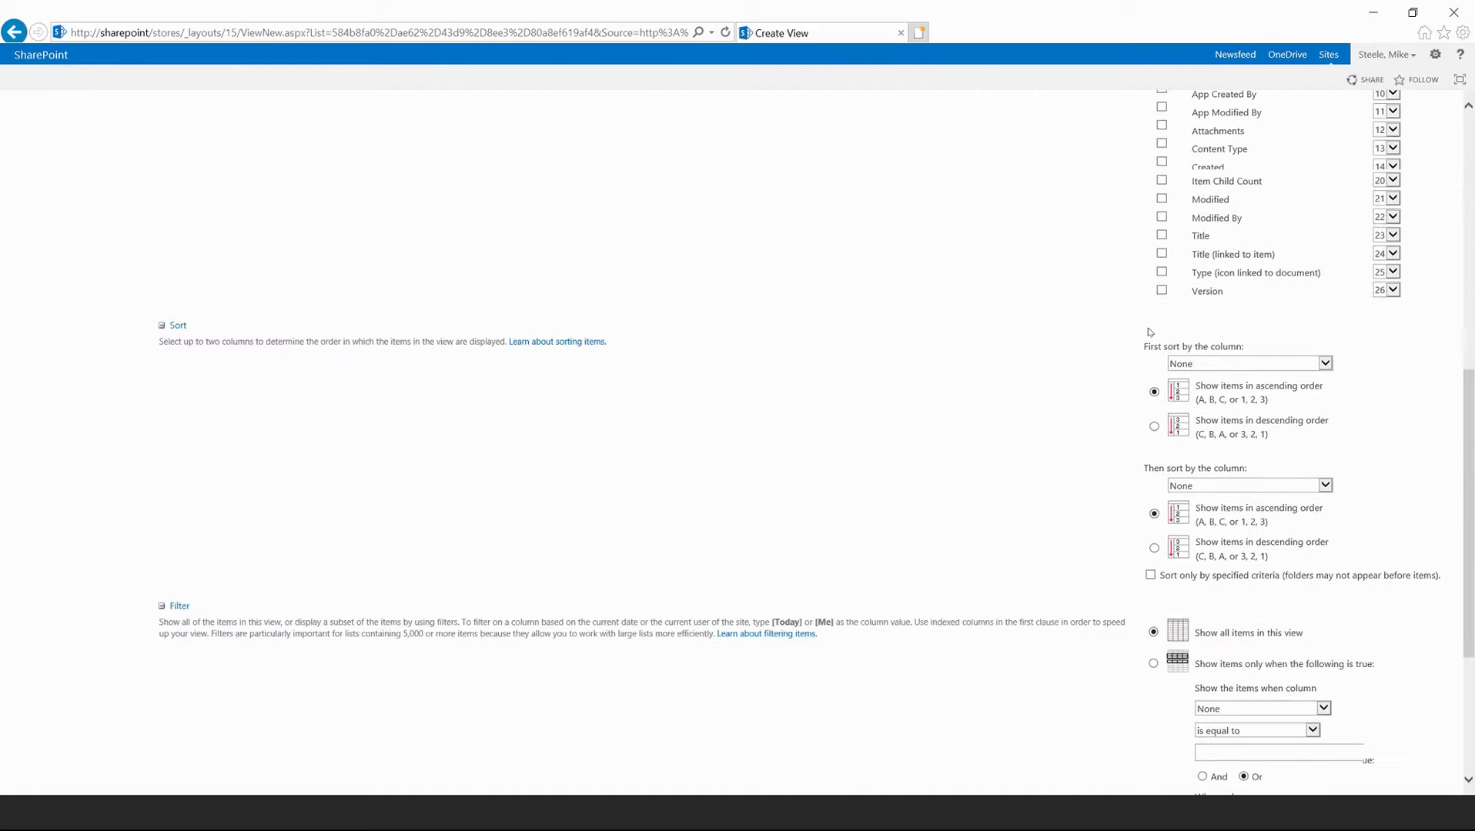
scroll(1128, 411, down, 3)
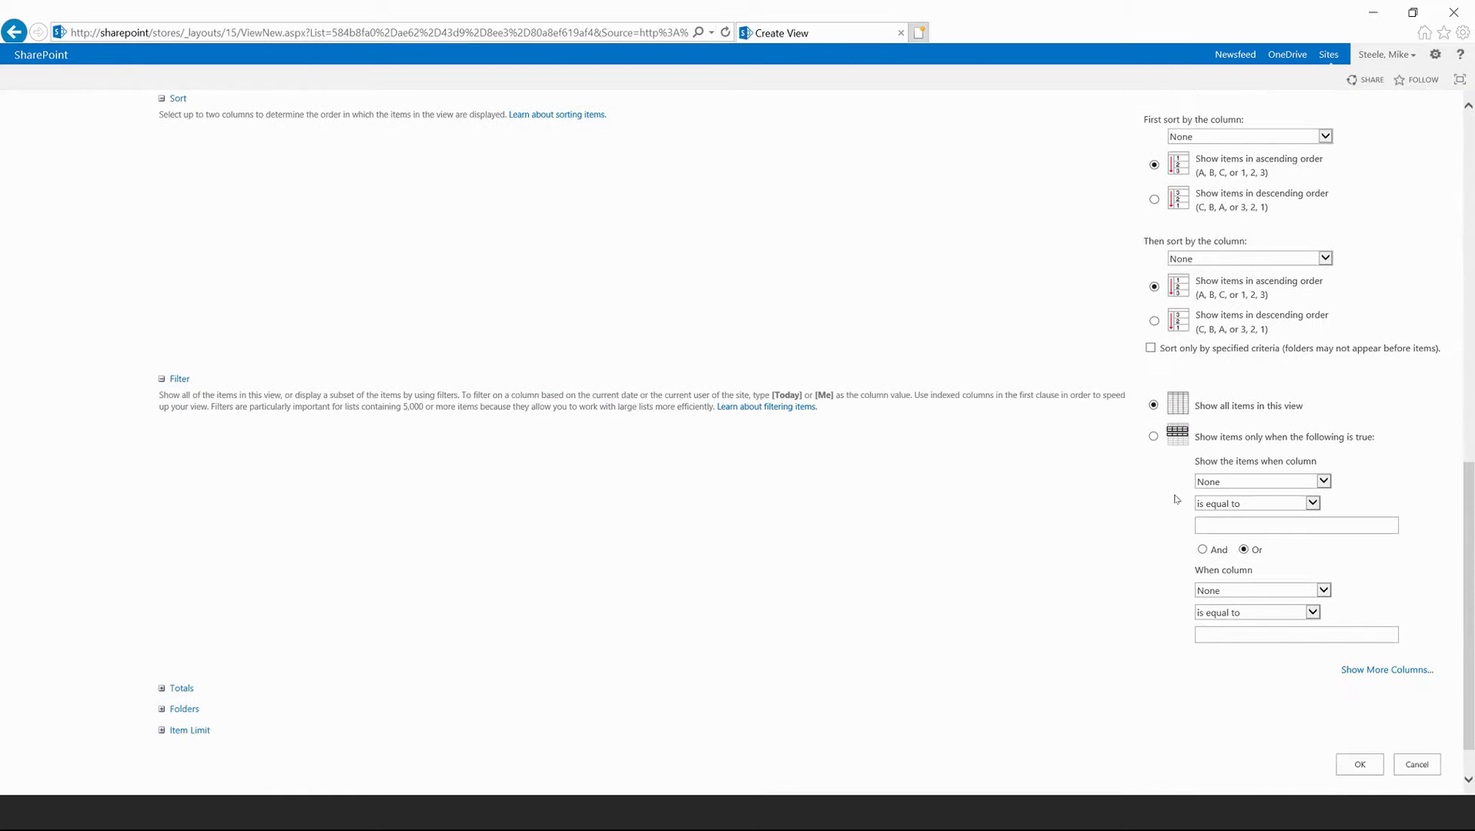
click(1235, 480)
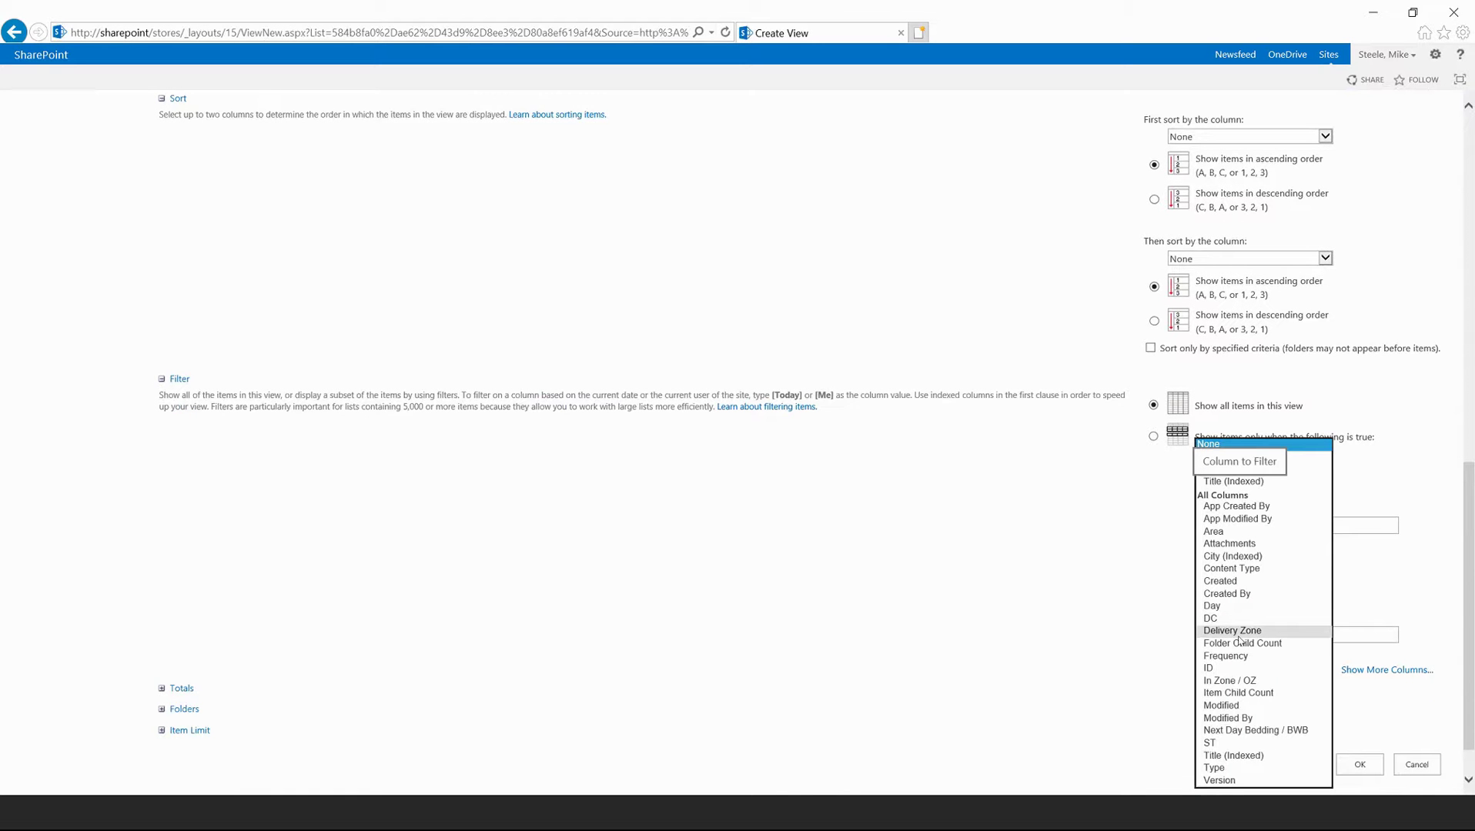
click(1225, 617)
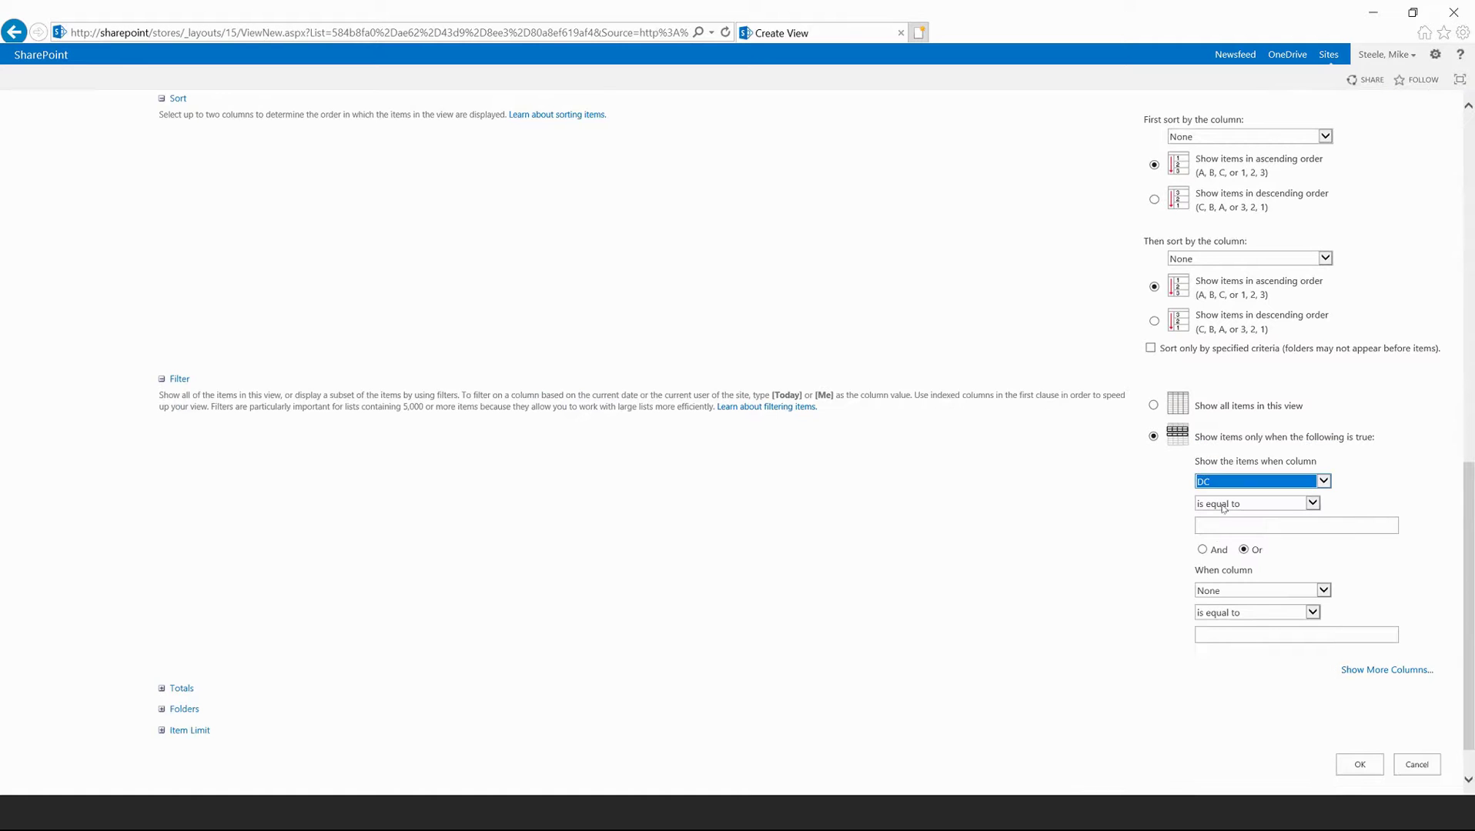
click(1221, 526)
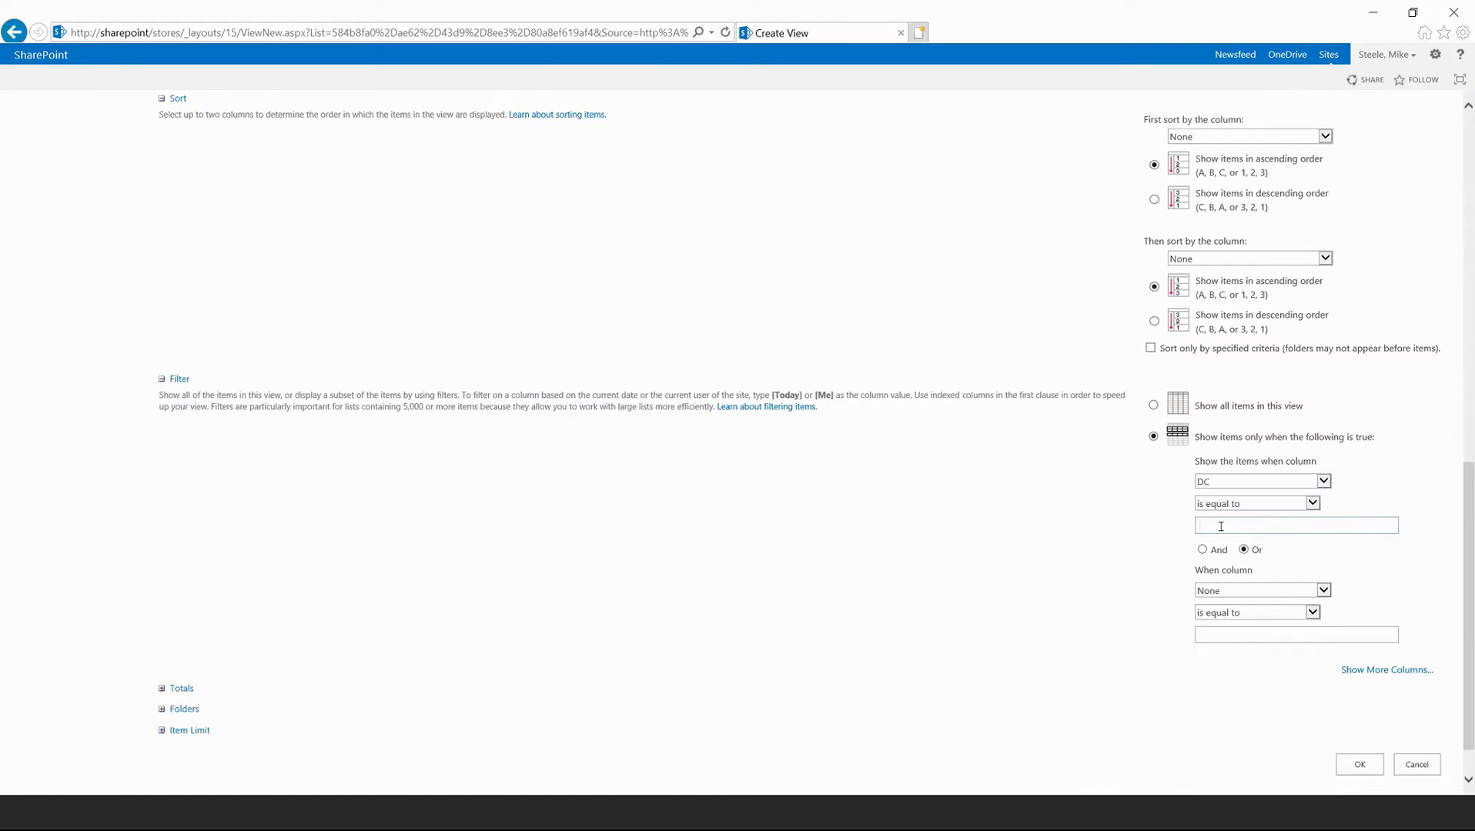
text(DC1)
scroll(1220, 527, down, 1)
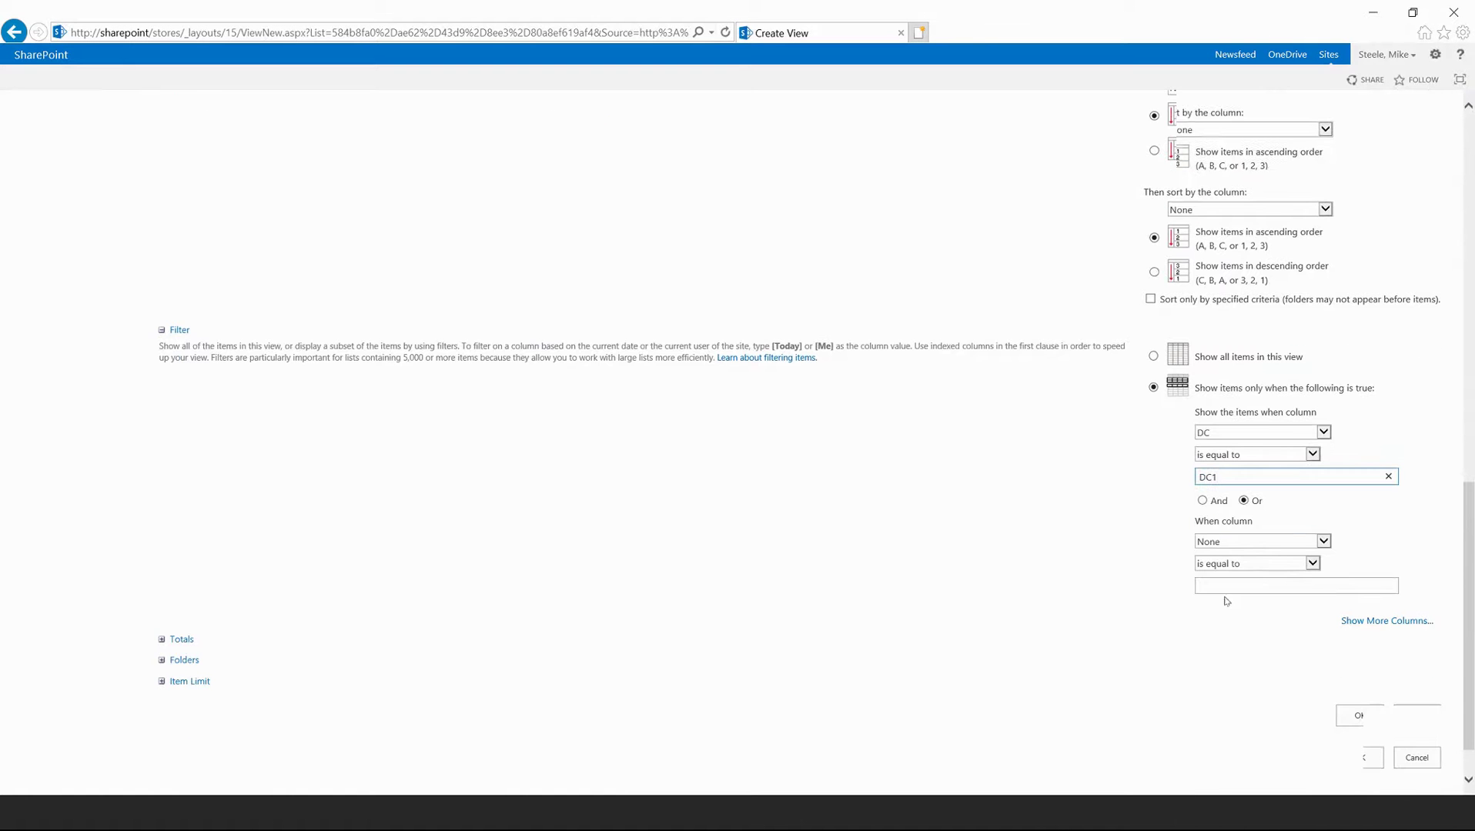
click(1349, 714)
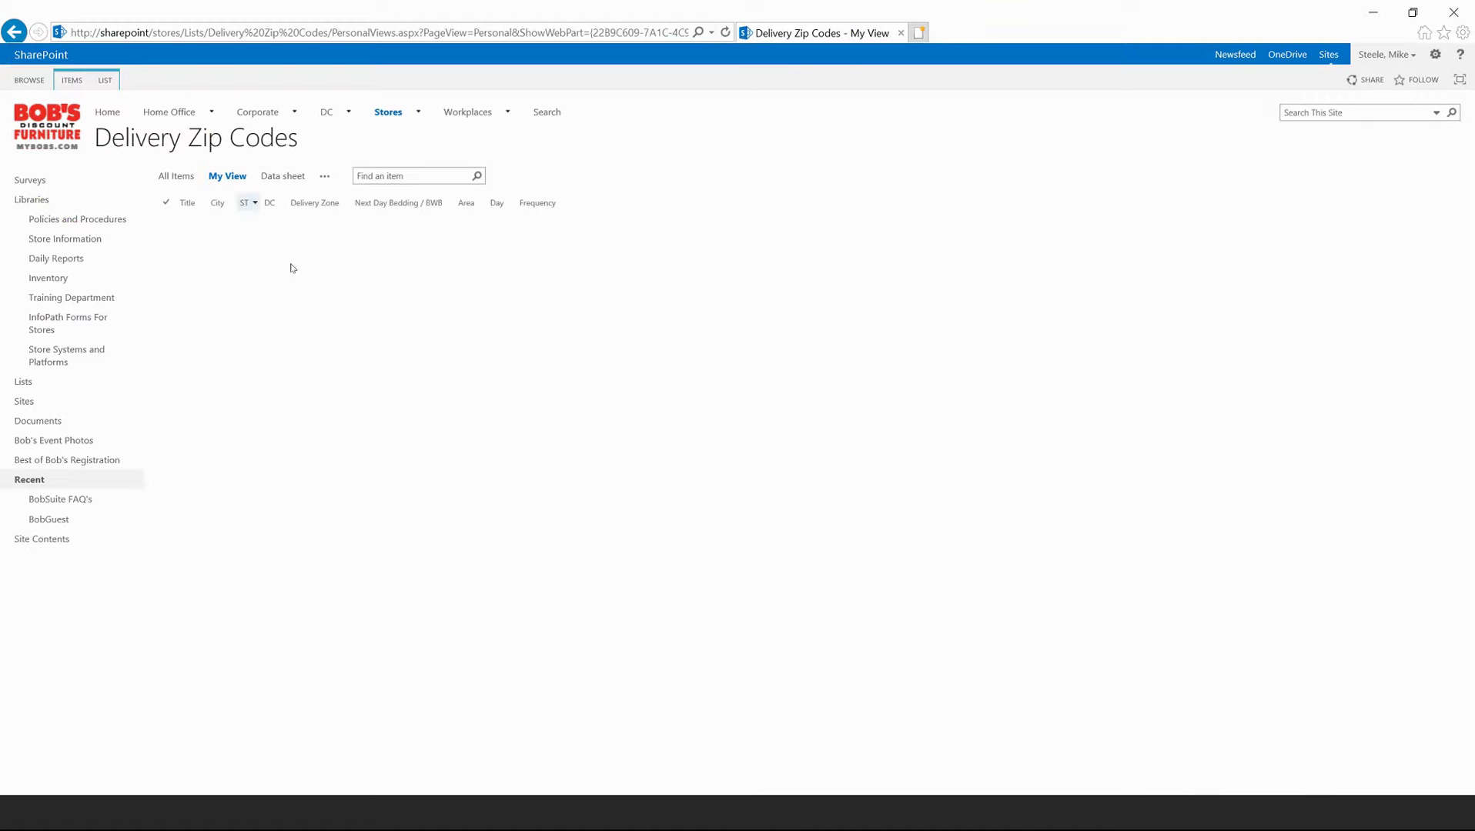
- Examine the DC values in the All Items view of the Delivery Zip Codes list and return to My View
click(179, 176)
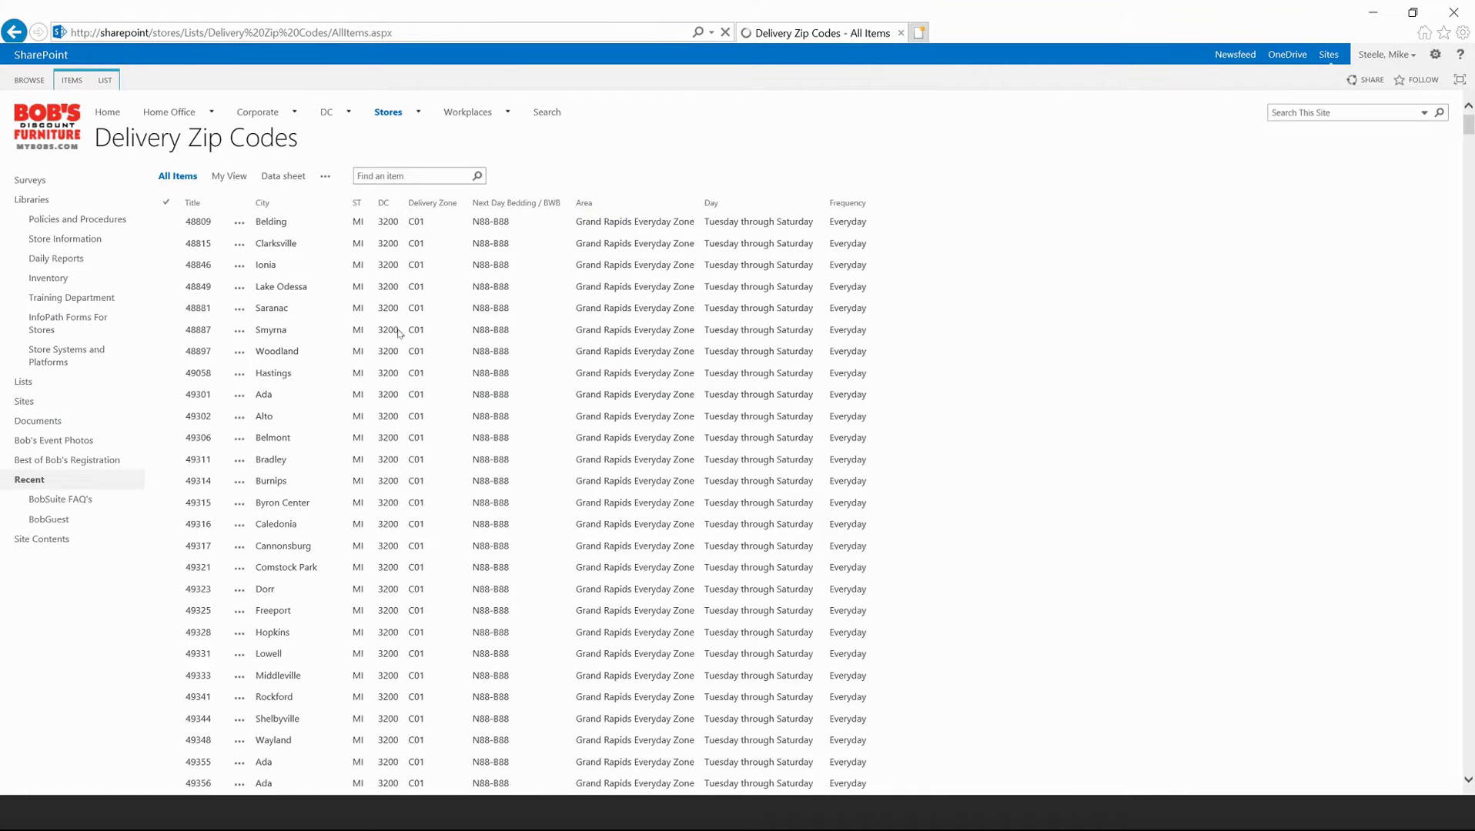
click(325, 176)
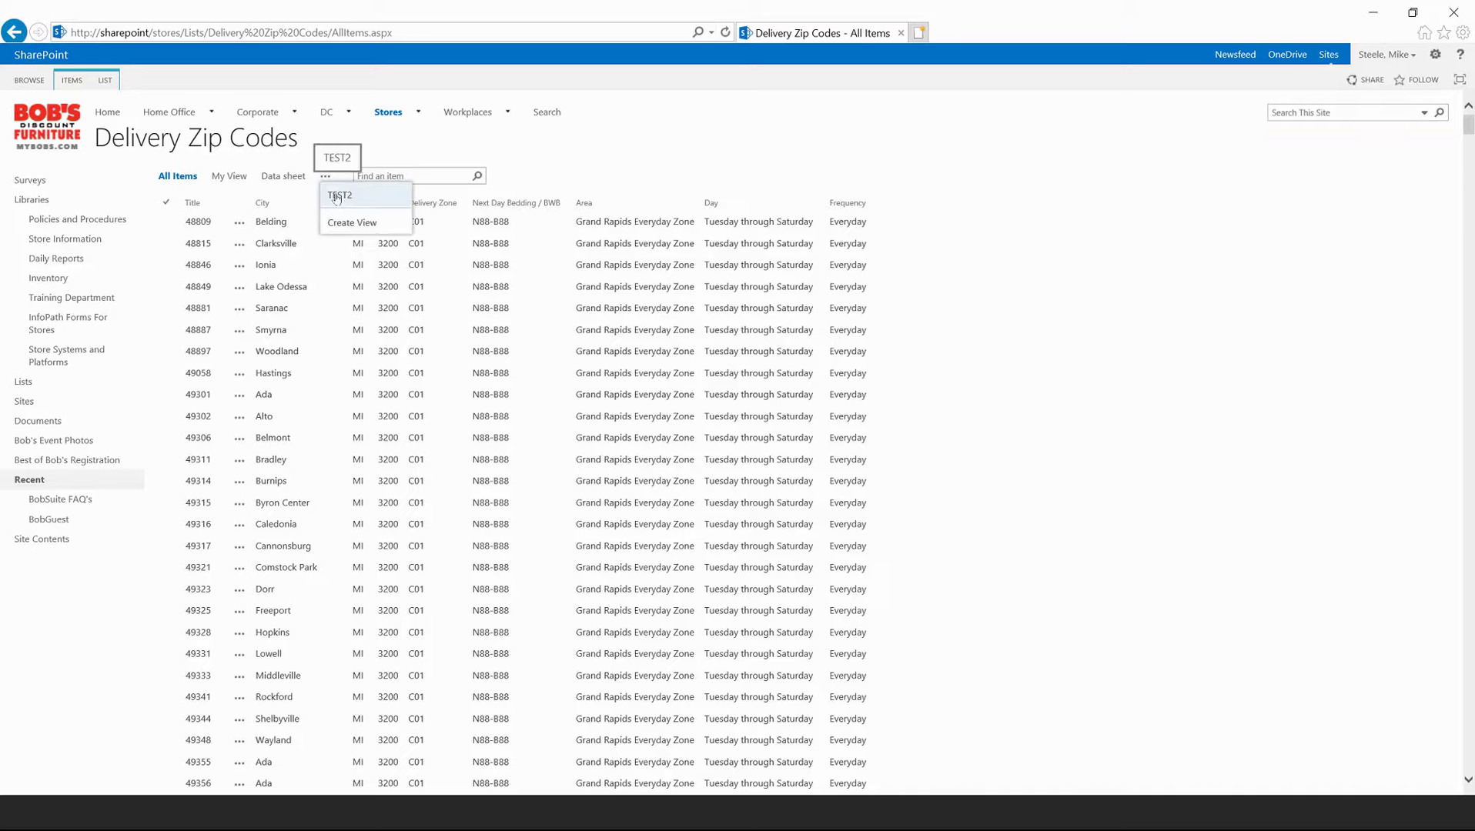
click(225, 177)
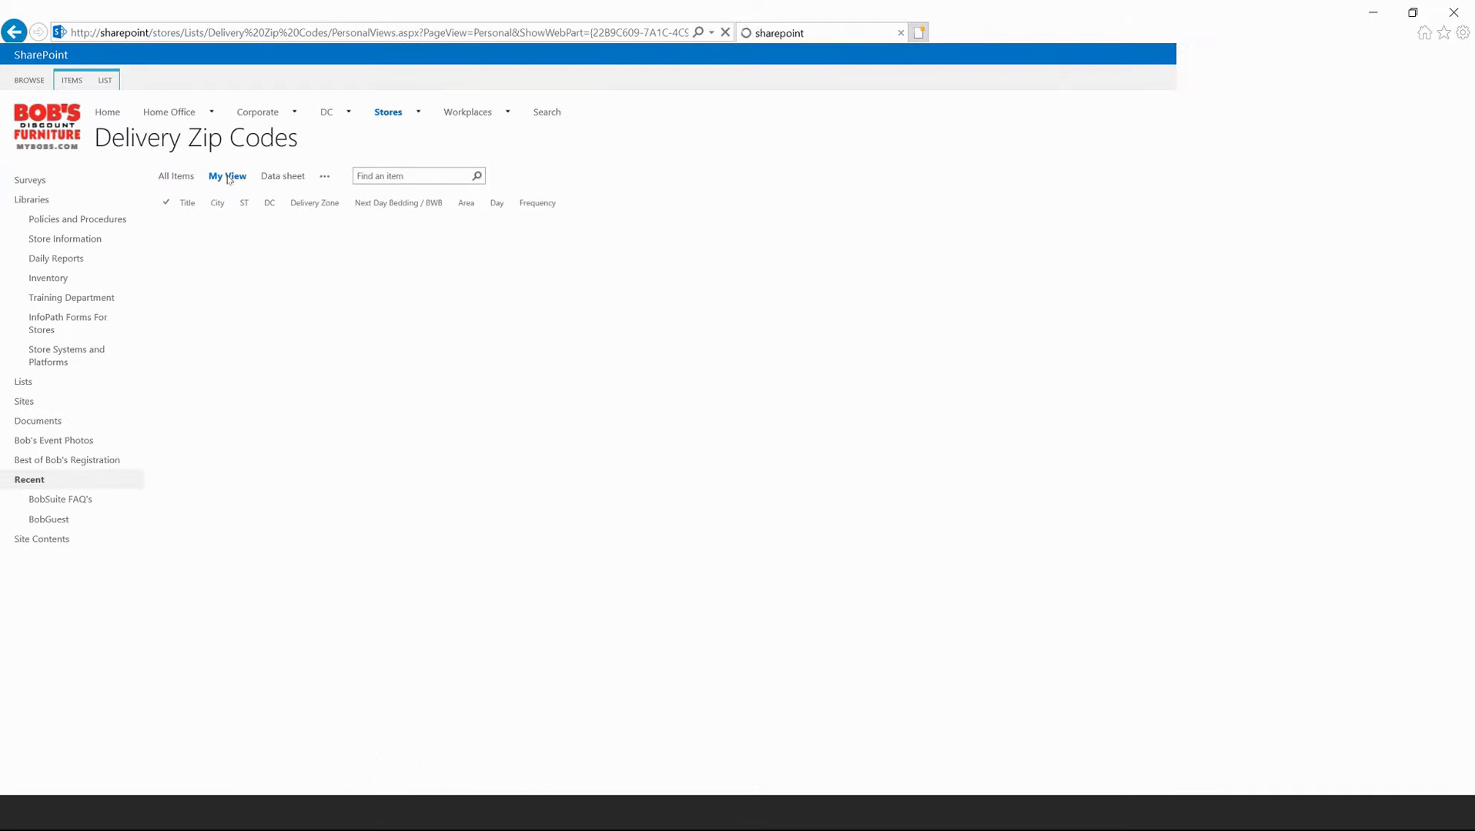
- Modify My View so its filter shows items where DC is equal to 3000, and save it
click(324, 176)
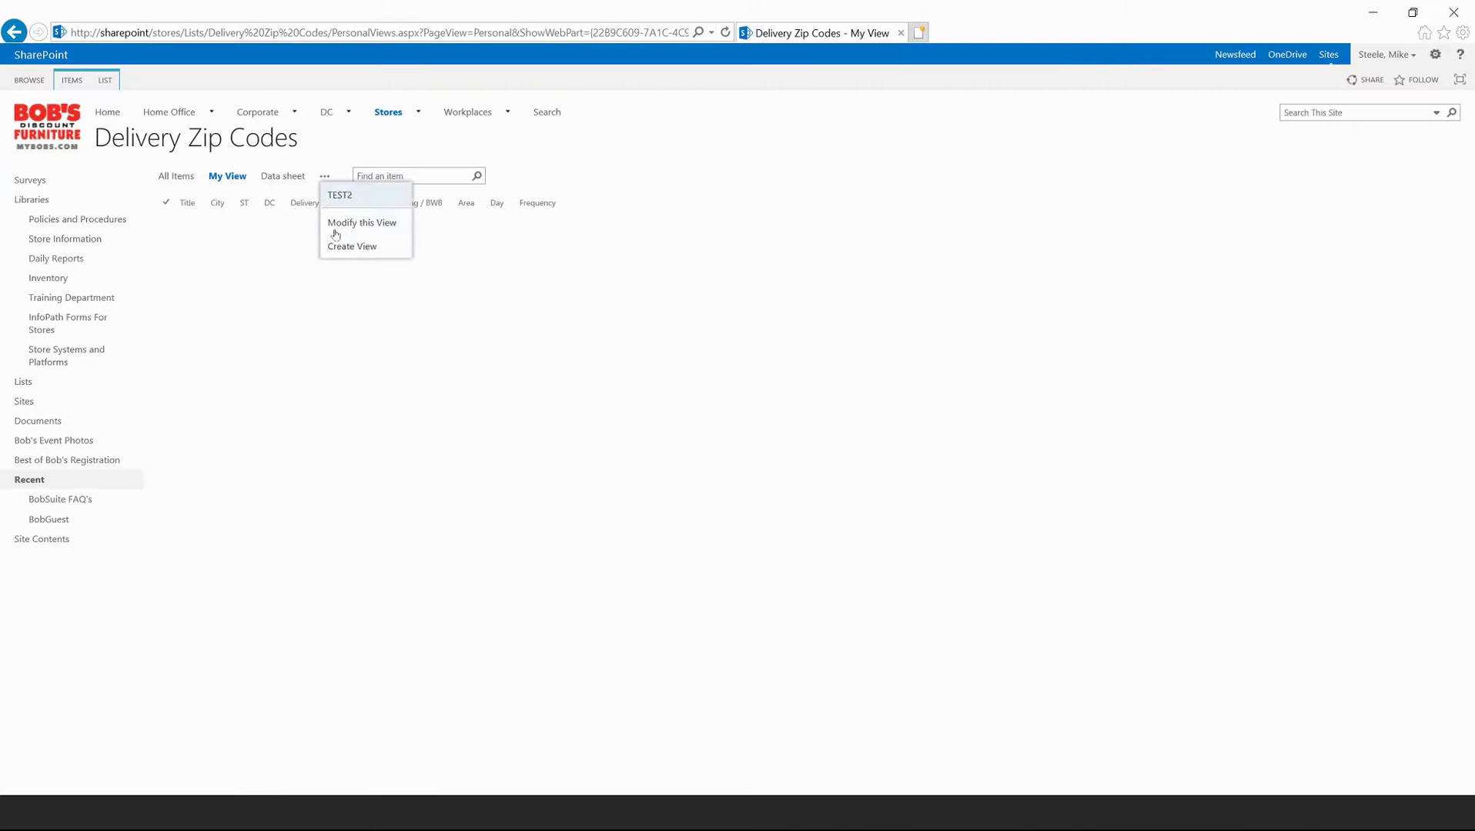
click(338, 228)
scroll(1155, 446, down, 15)
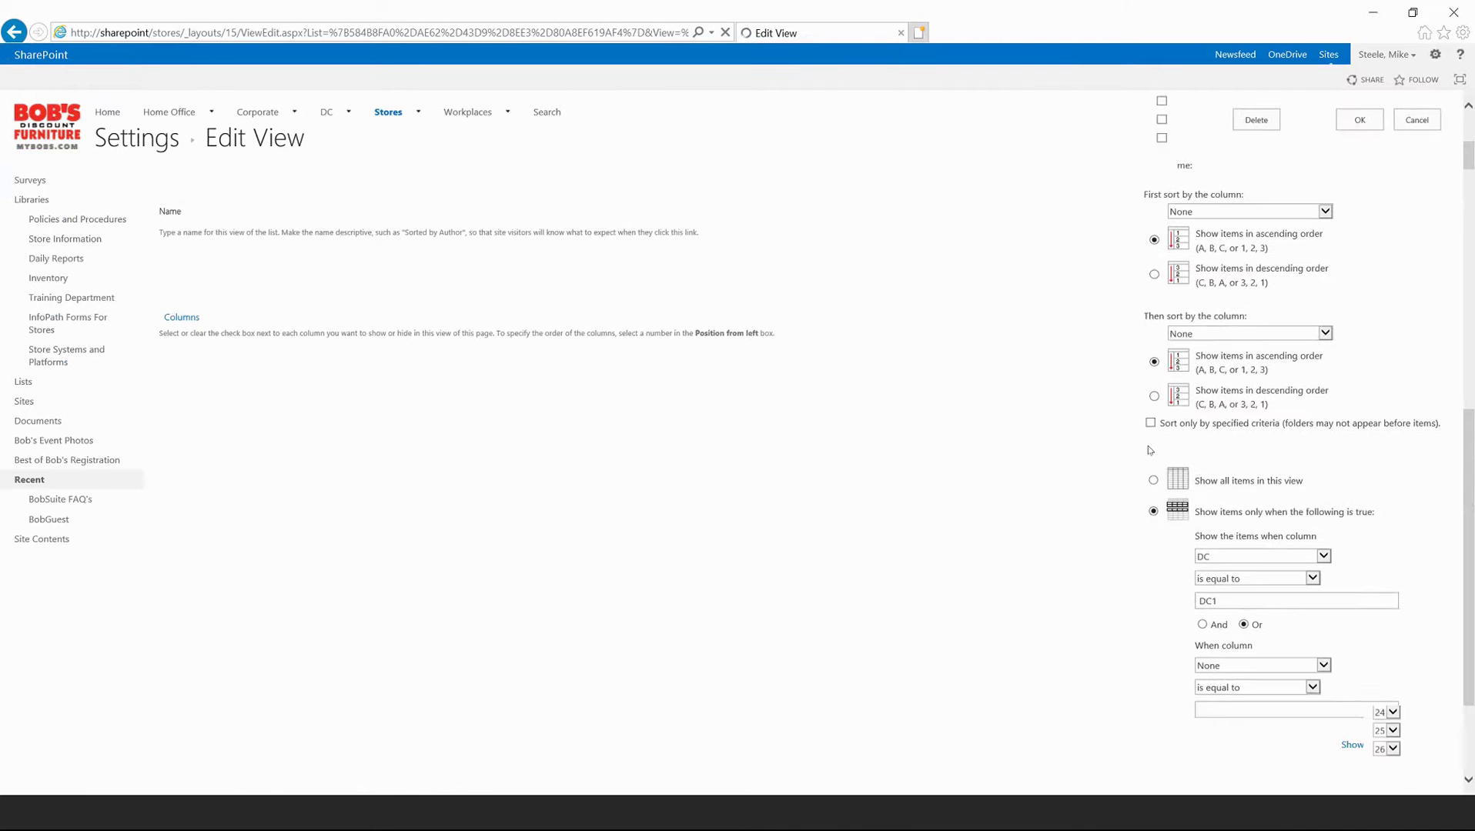
double_click(1207, 477)
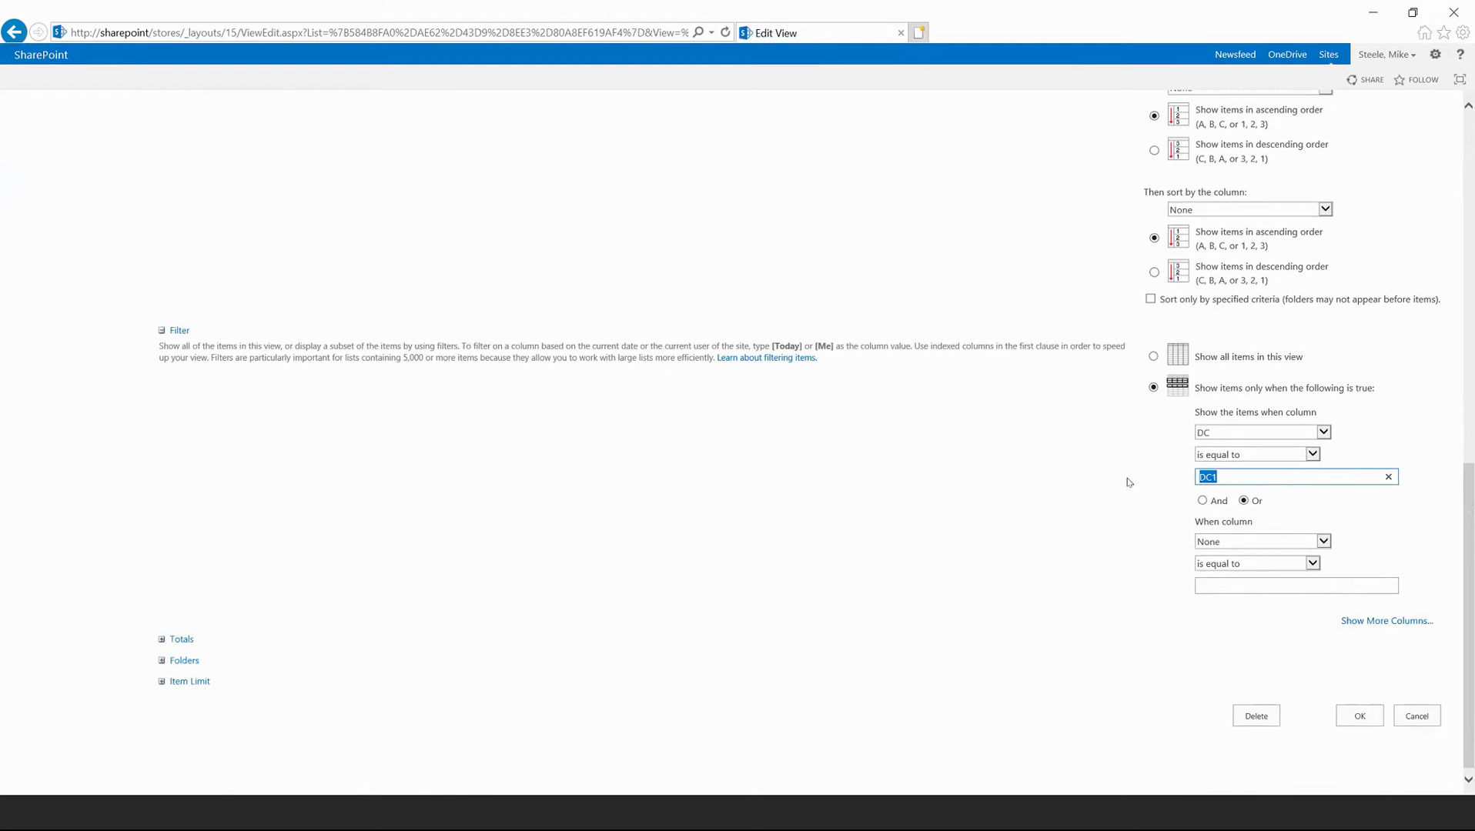
text(3000)
click(1346, 715)
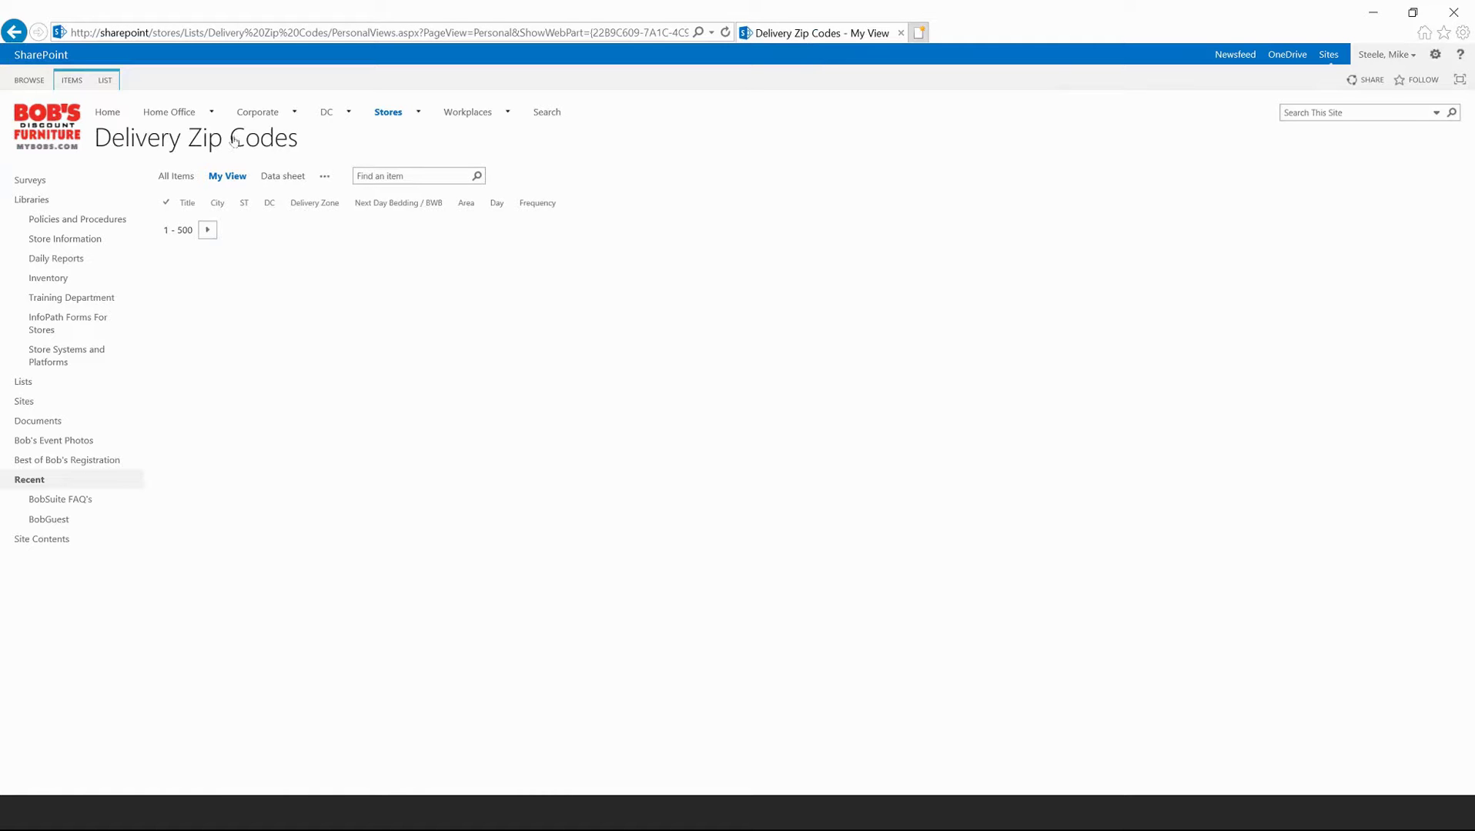
- Go to the Delivery site under DC and open its Kudos and Complaints Log
mouse_move(331, 113)
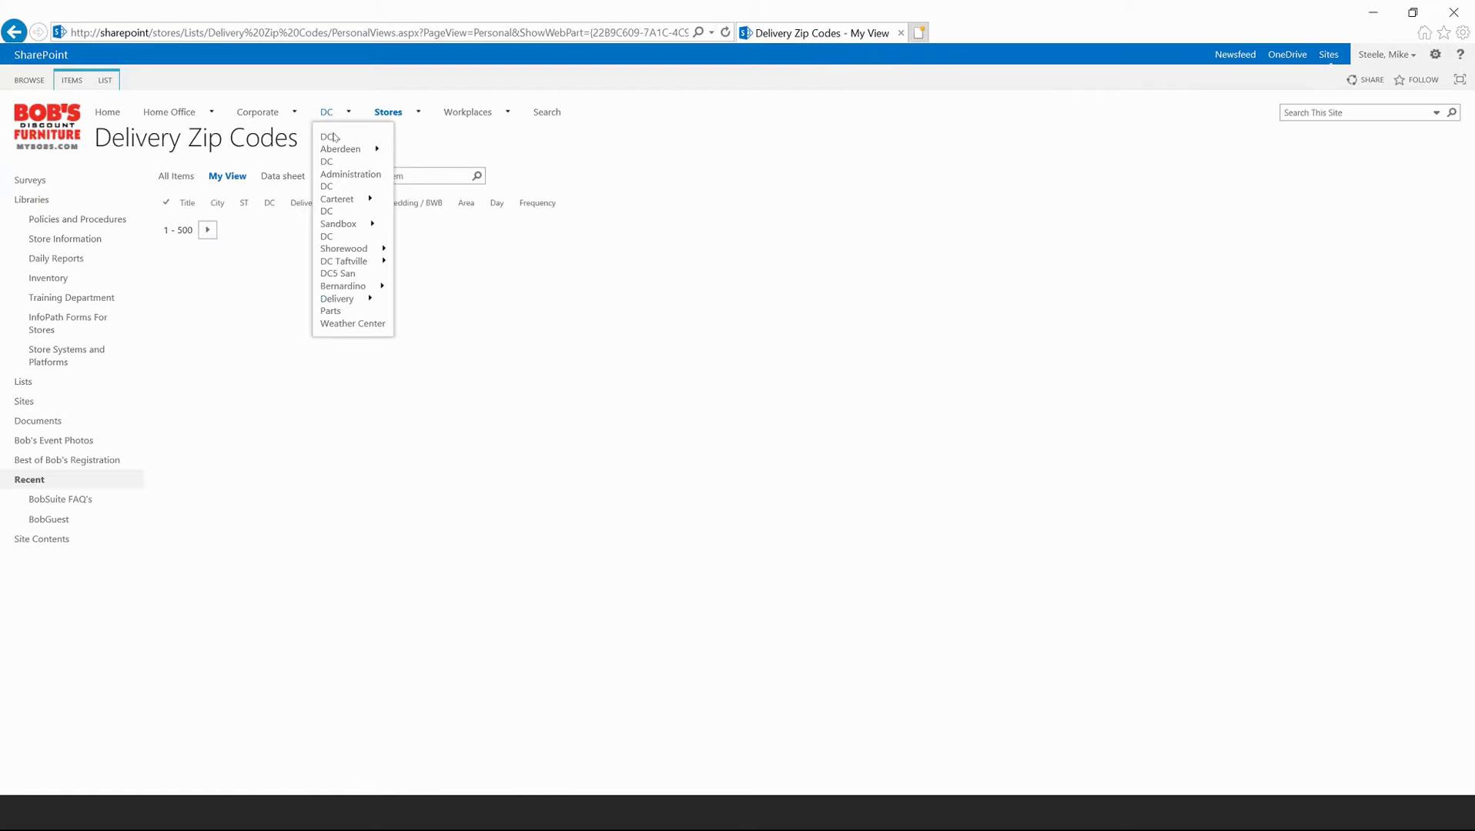
mouse_move(332, 300)
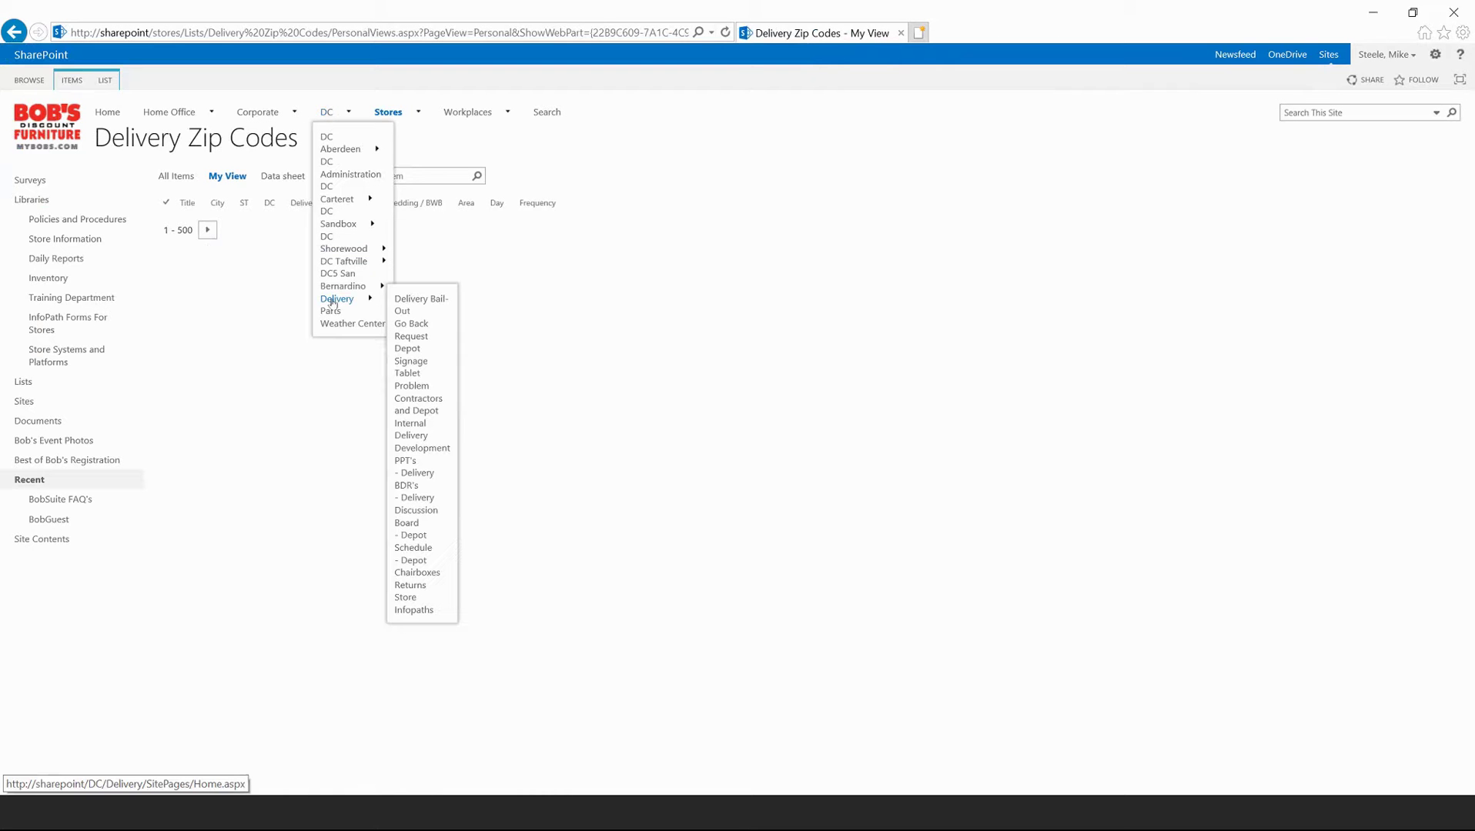
click(332, 300)
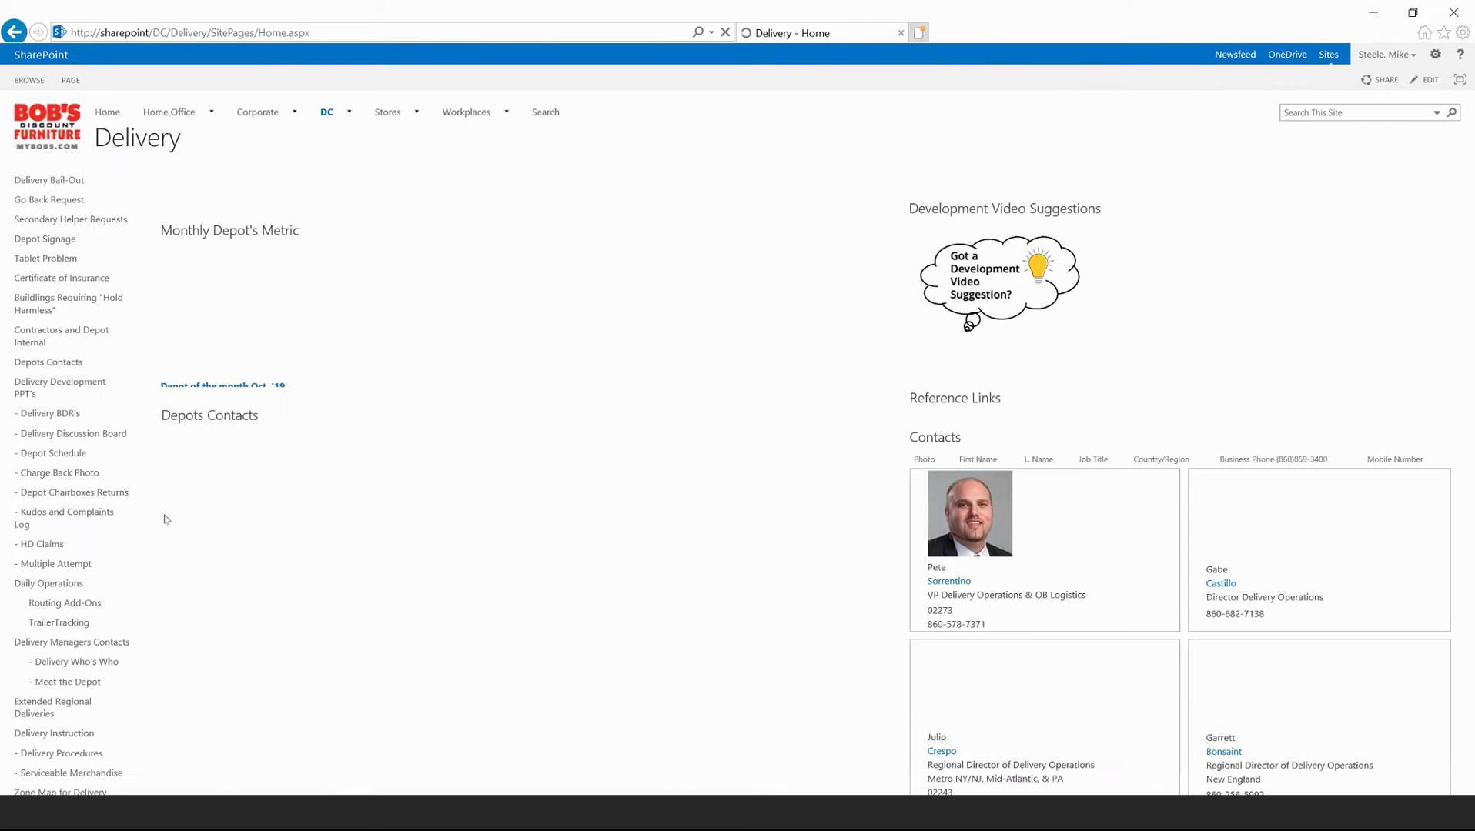
click(68, 515)
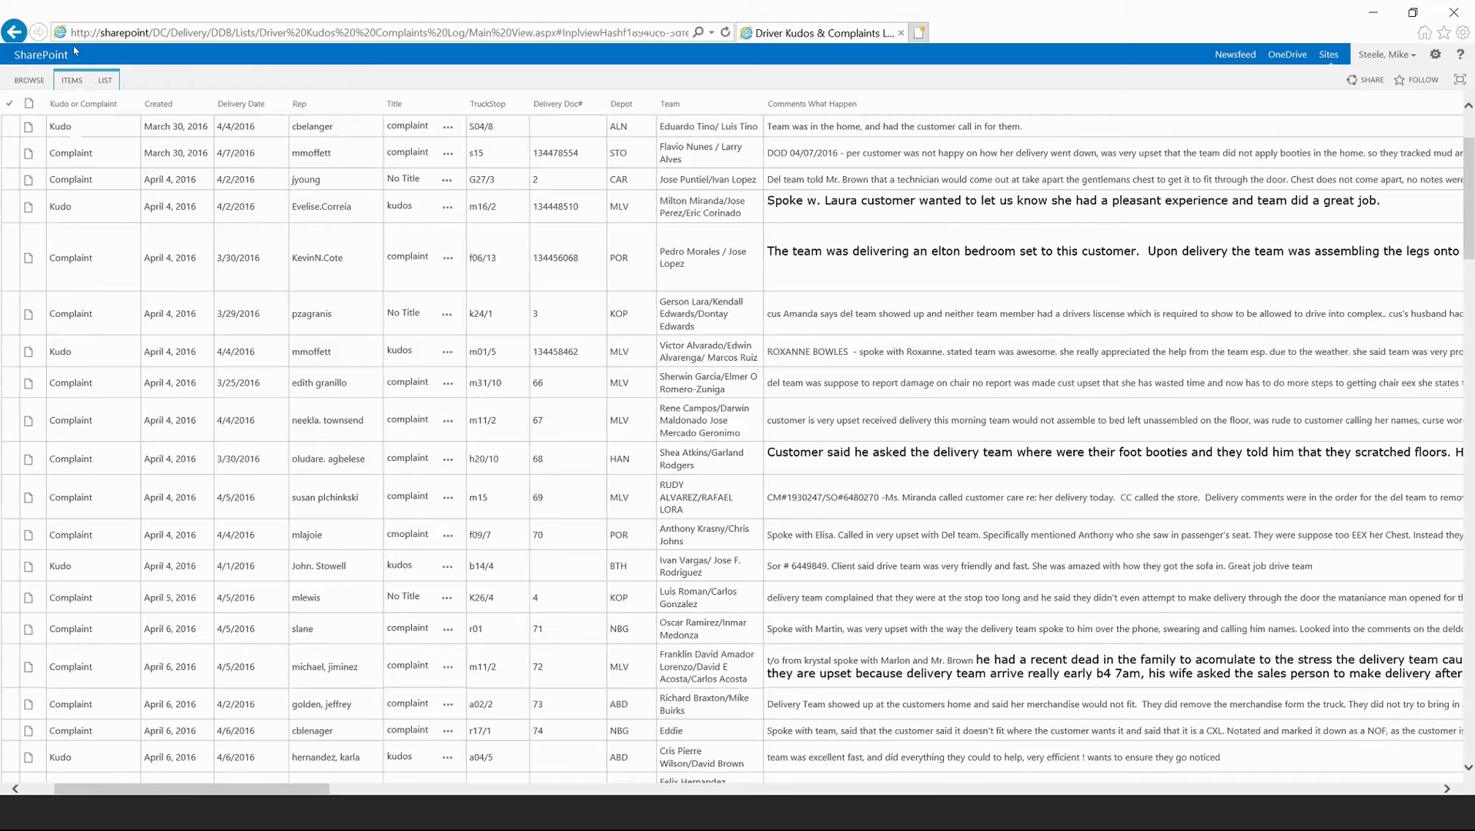
- Switch the Driver Kudos & Complaints Log from Main View to the public West Coast Region view
click(106, 81)
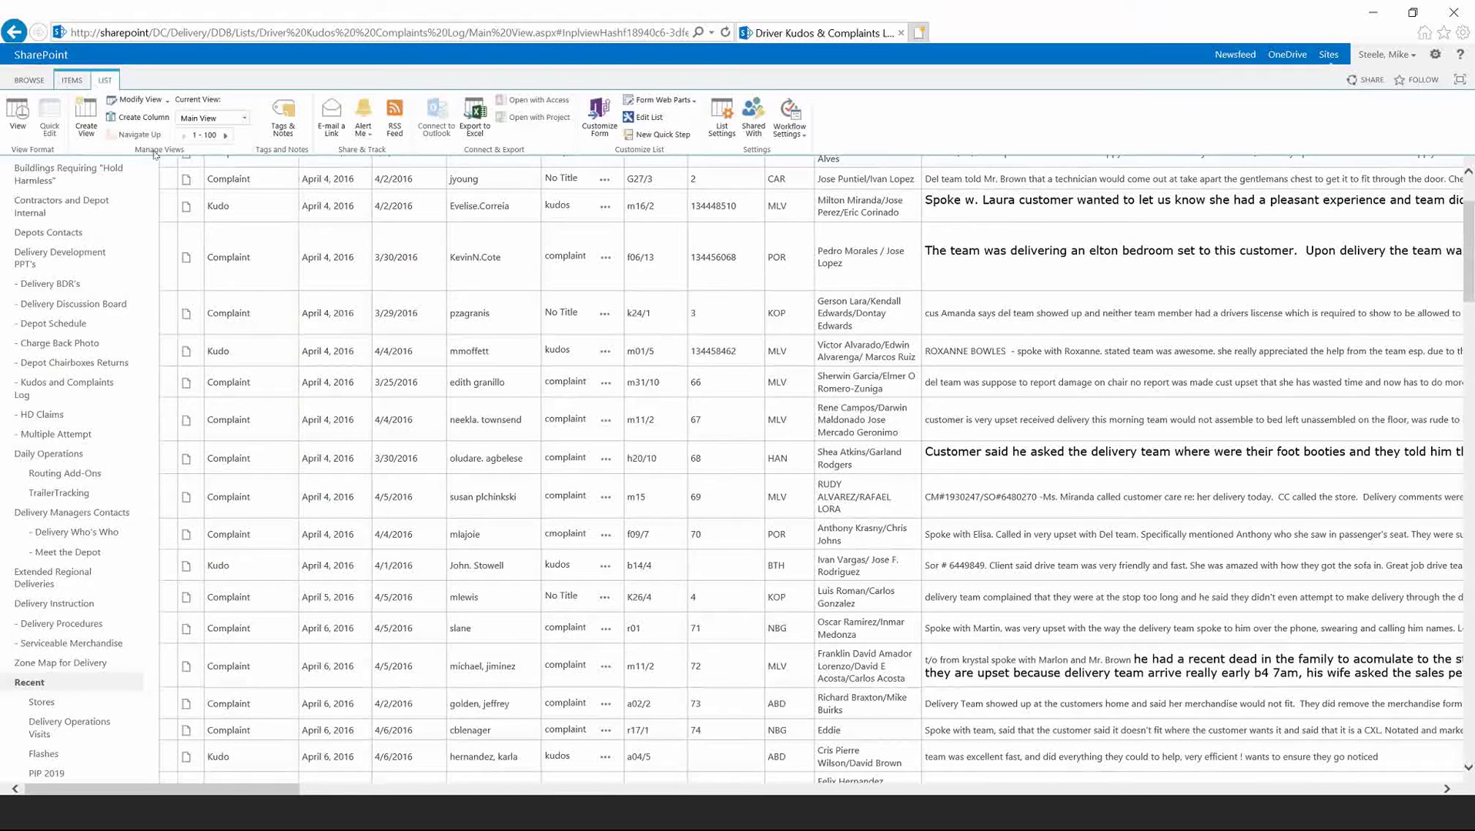
click(244, 119)
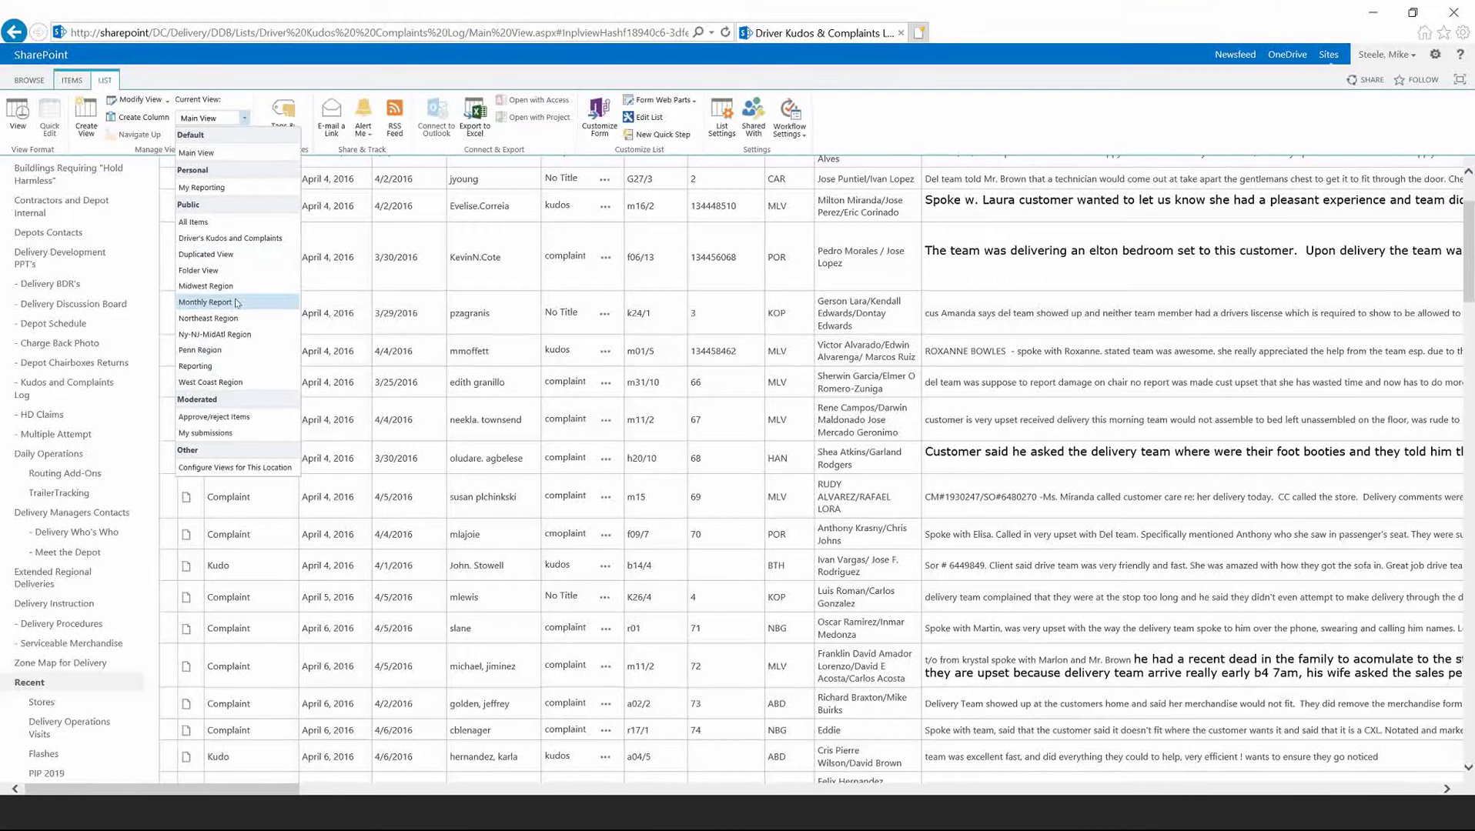
click(208, 382)
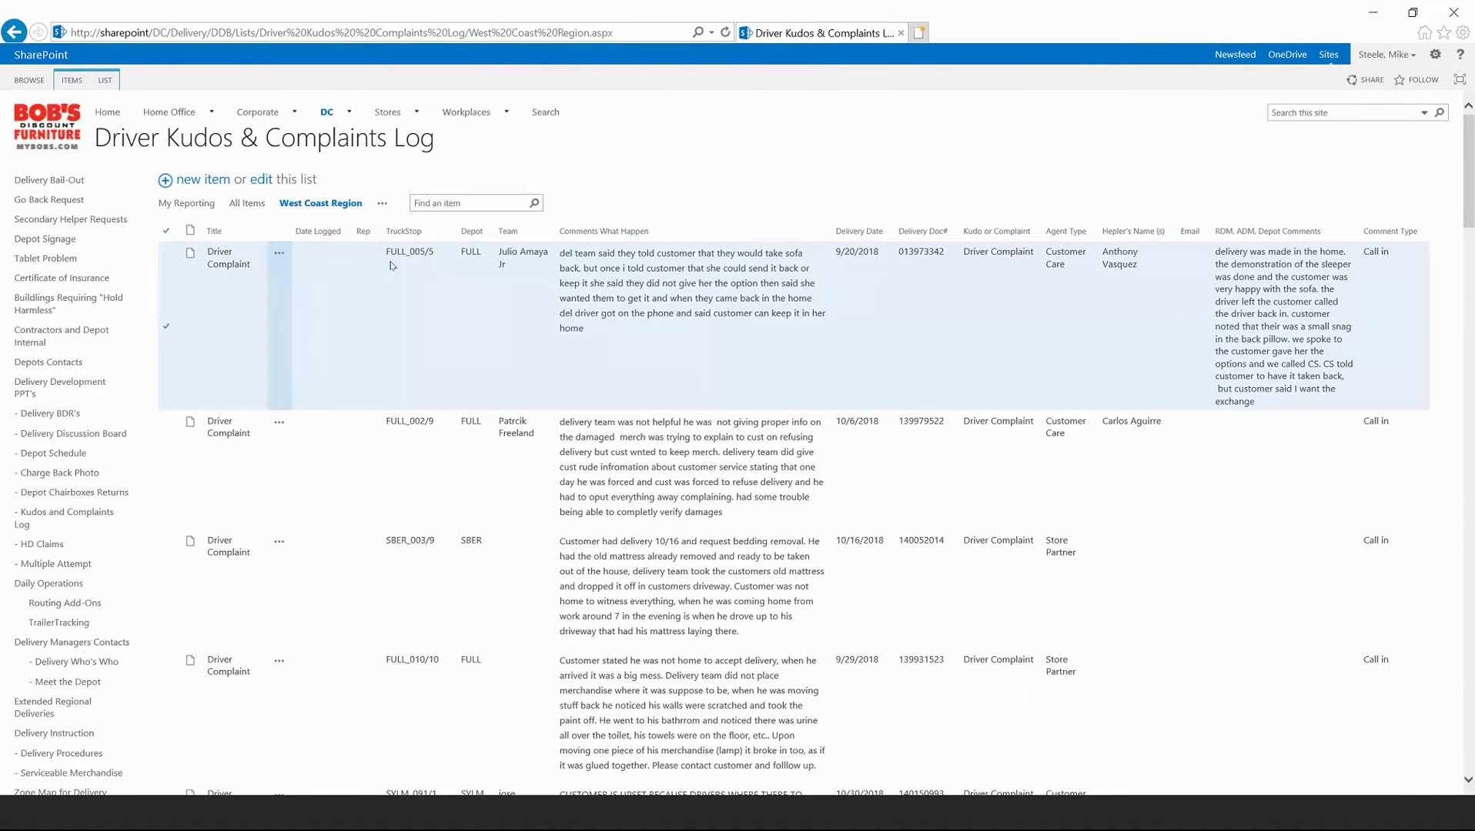
- Filter the Depot column of the West Coast Region view to FULL and close the filter choices
click(492, 231)
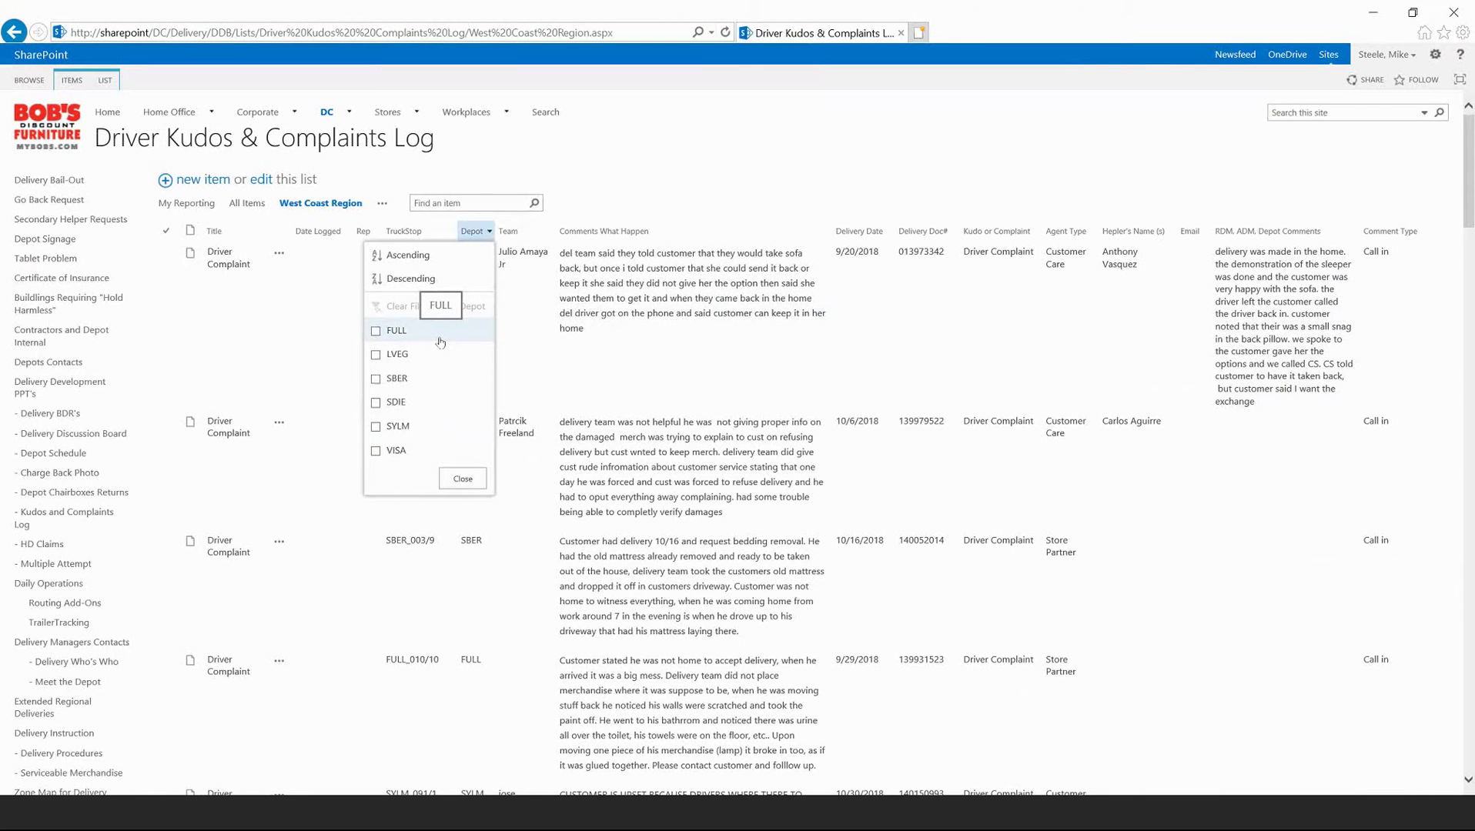
click(440, 342)
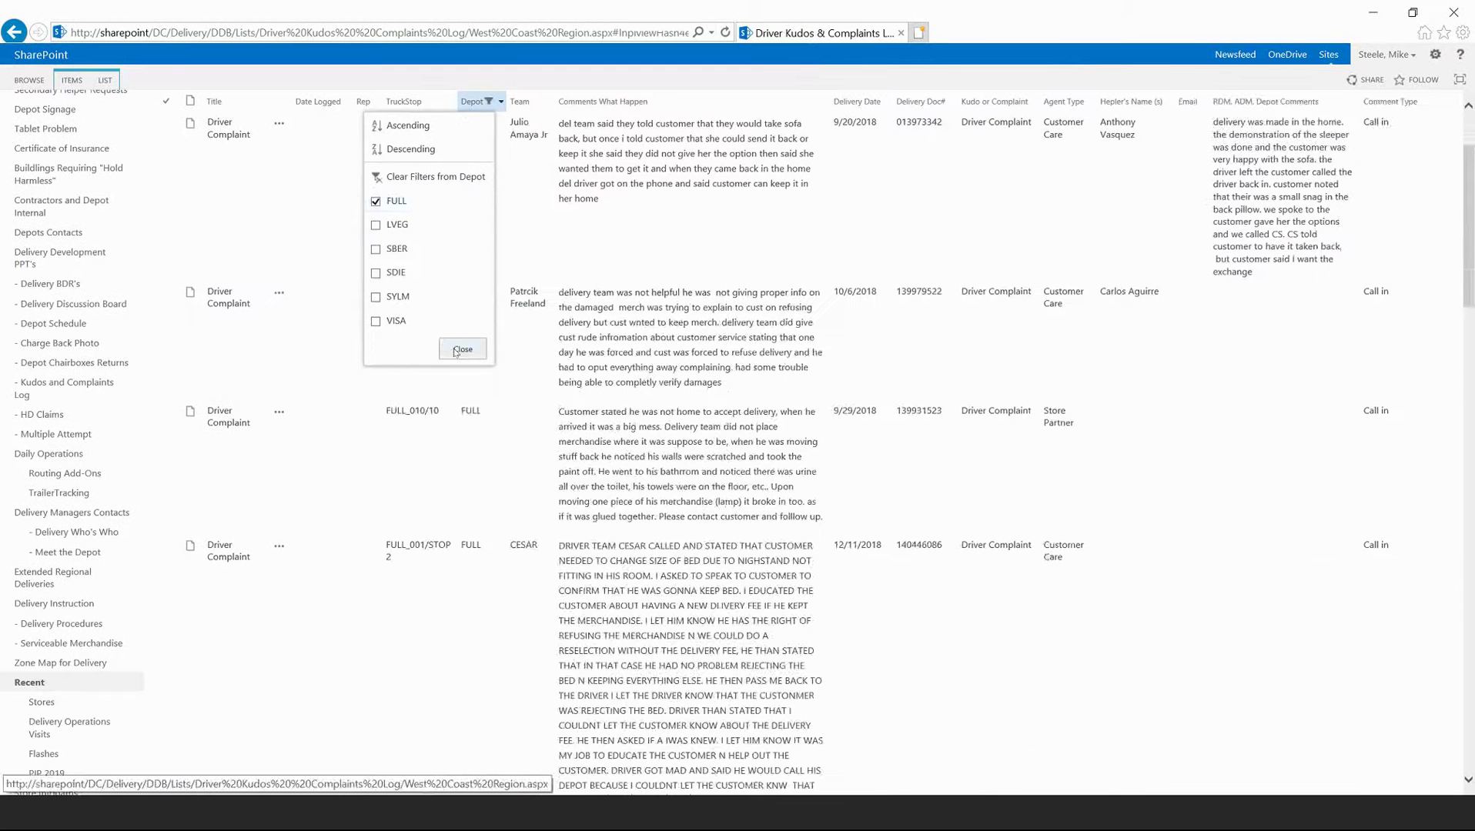
click(462, 349)
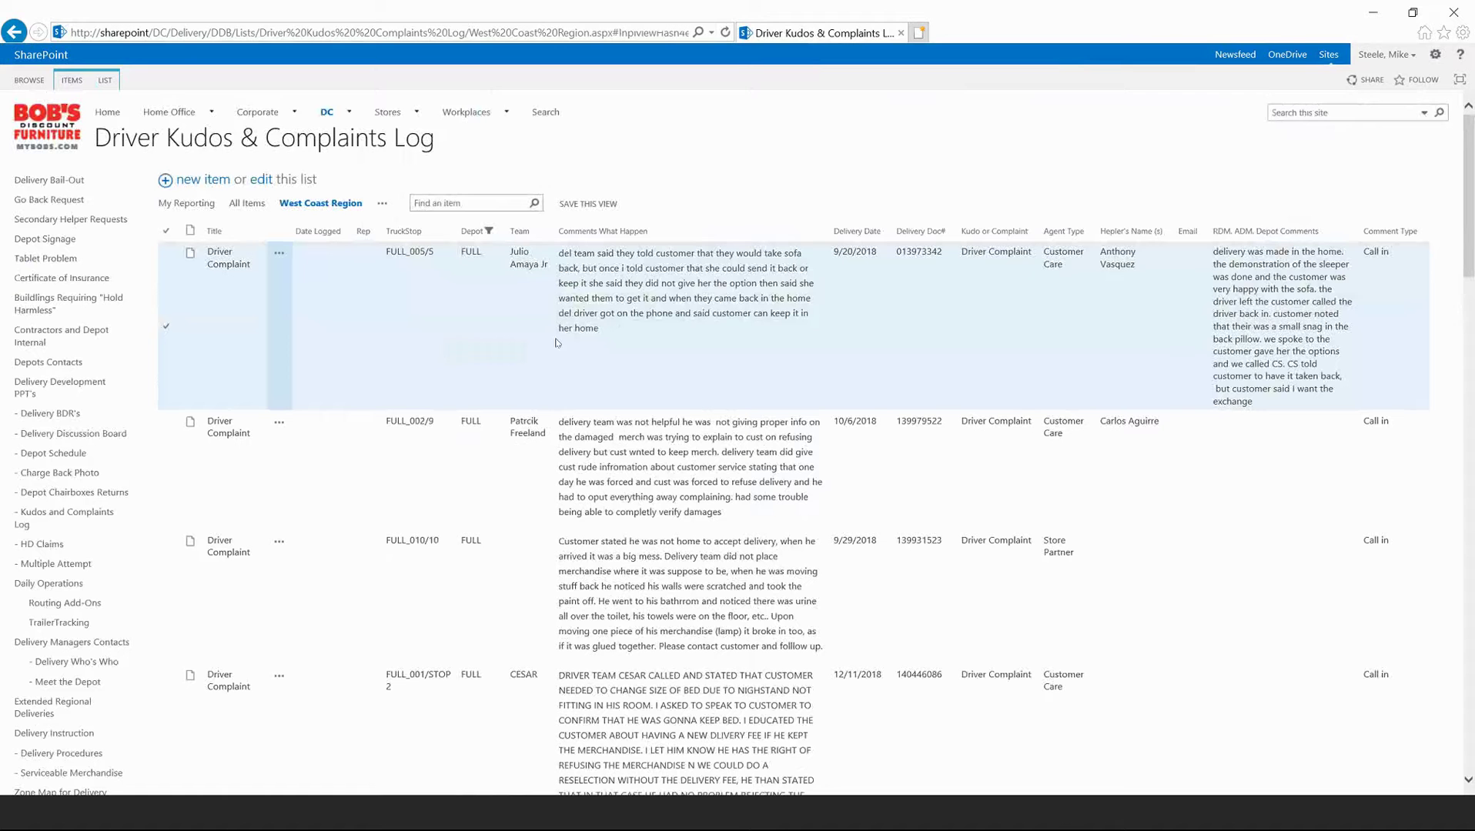
- Sort the West Coast Region view by Delivery Date in descending order and look over the listed complaints
click(888, 232)
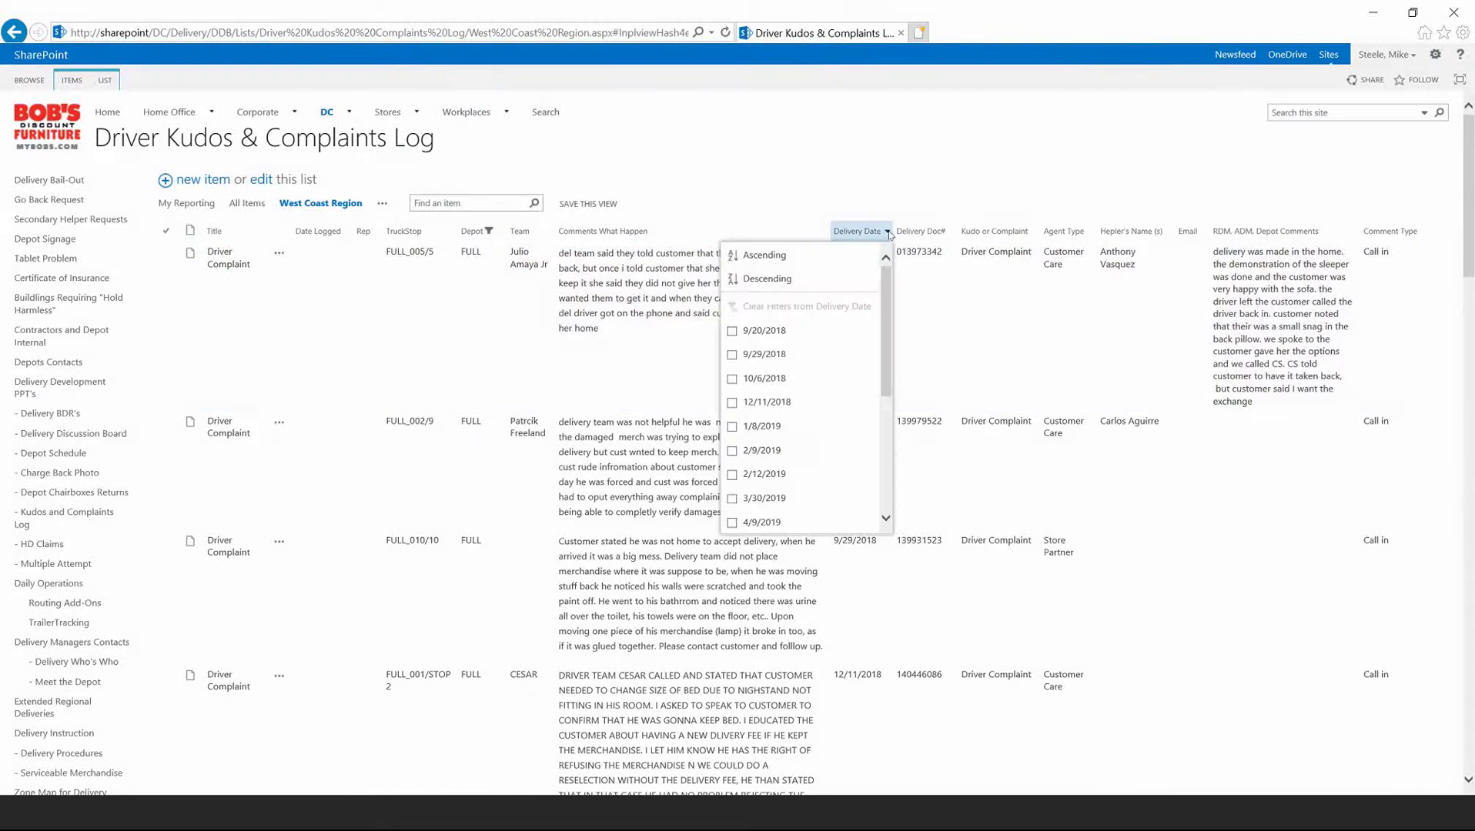
click(850, 280)
scroll(855, 266, down, 2)
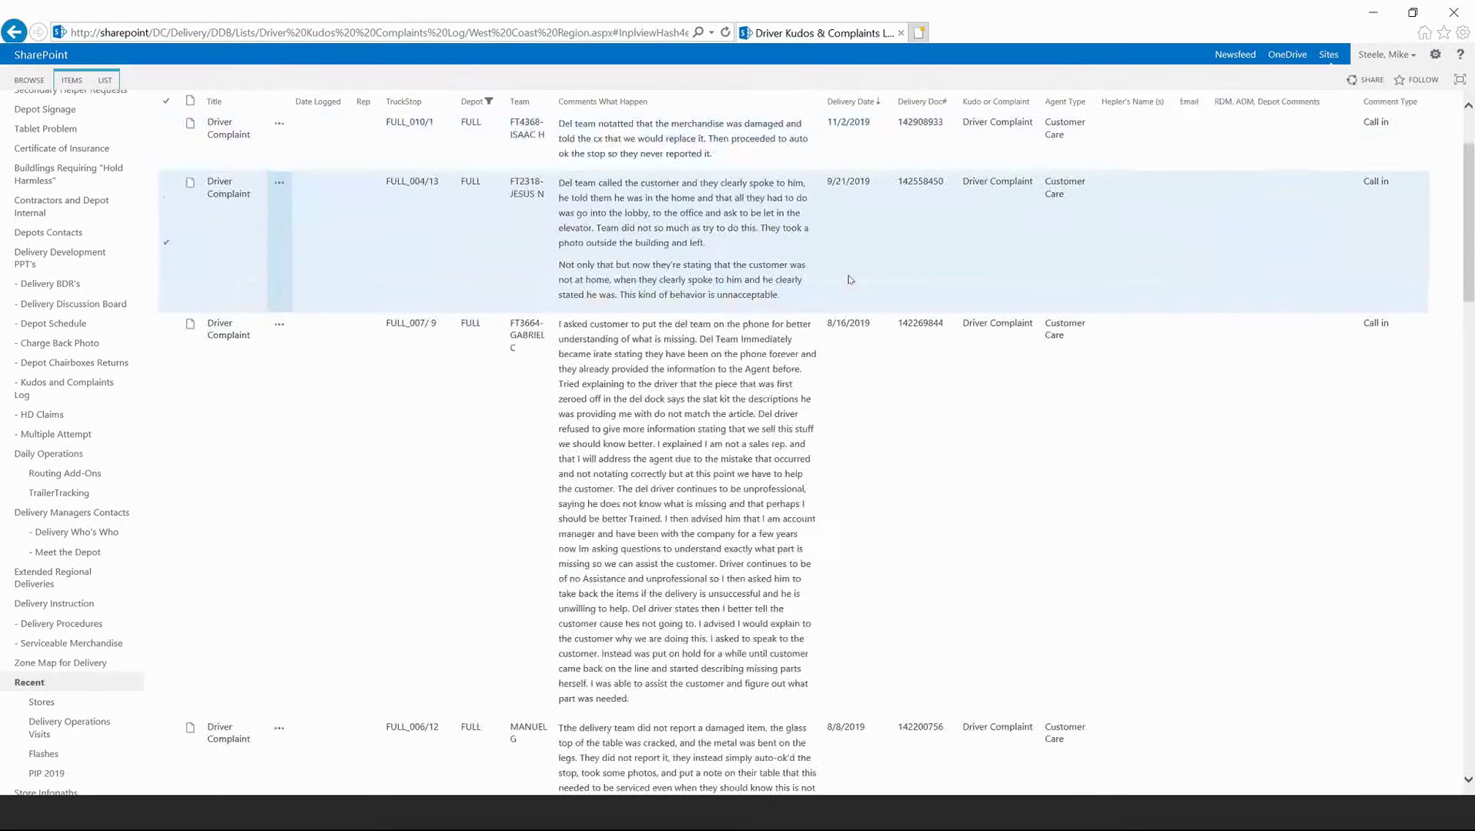
scroll(878, 167, up, 2)
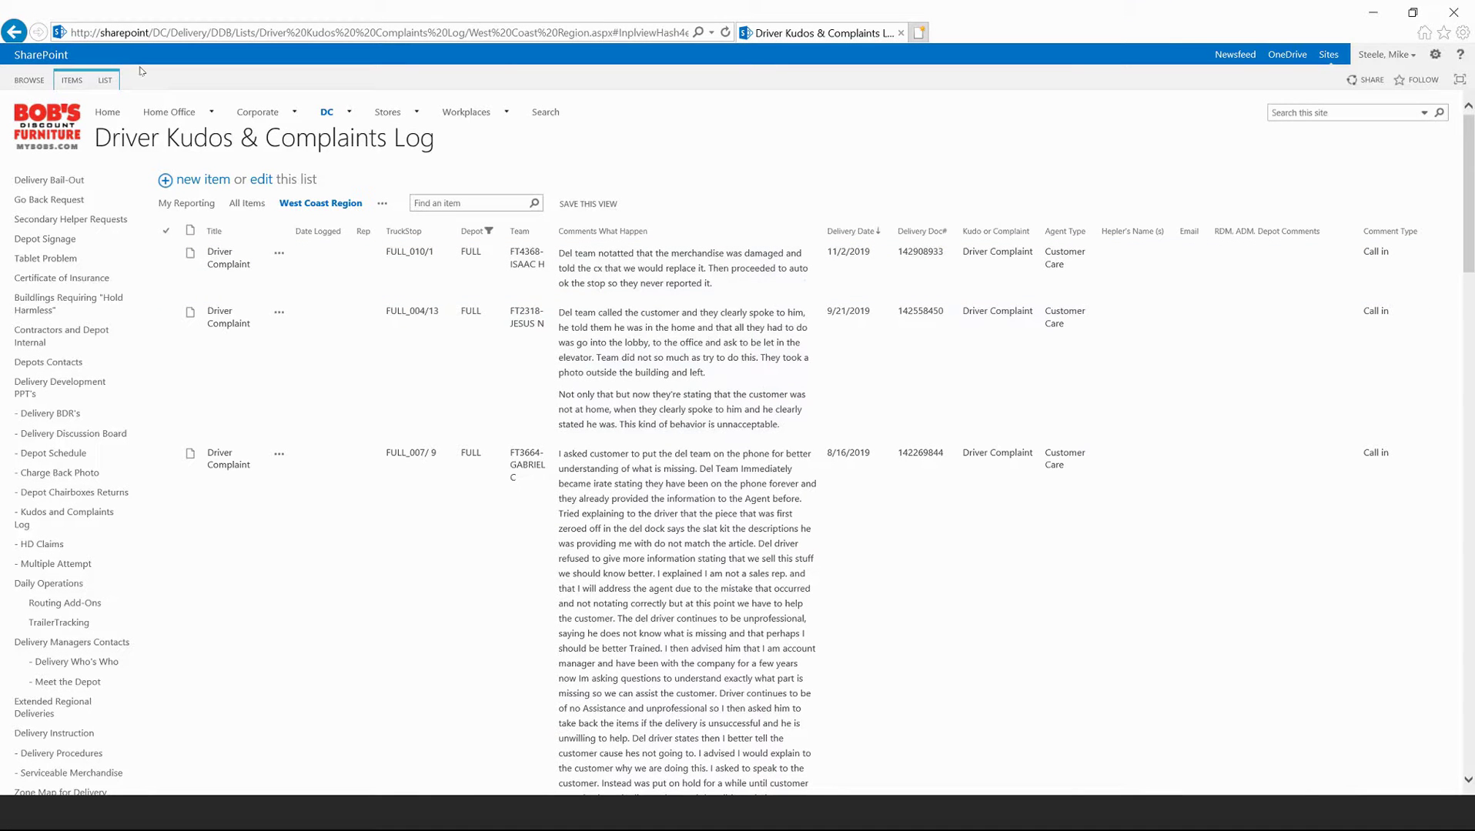
click(109, 80)
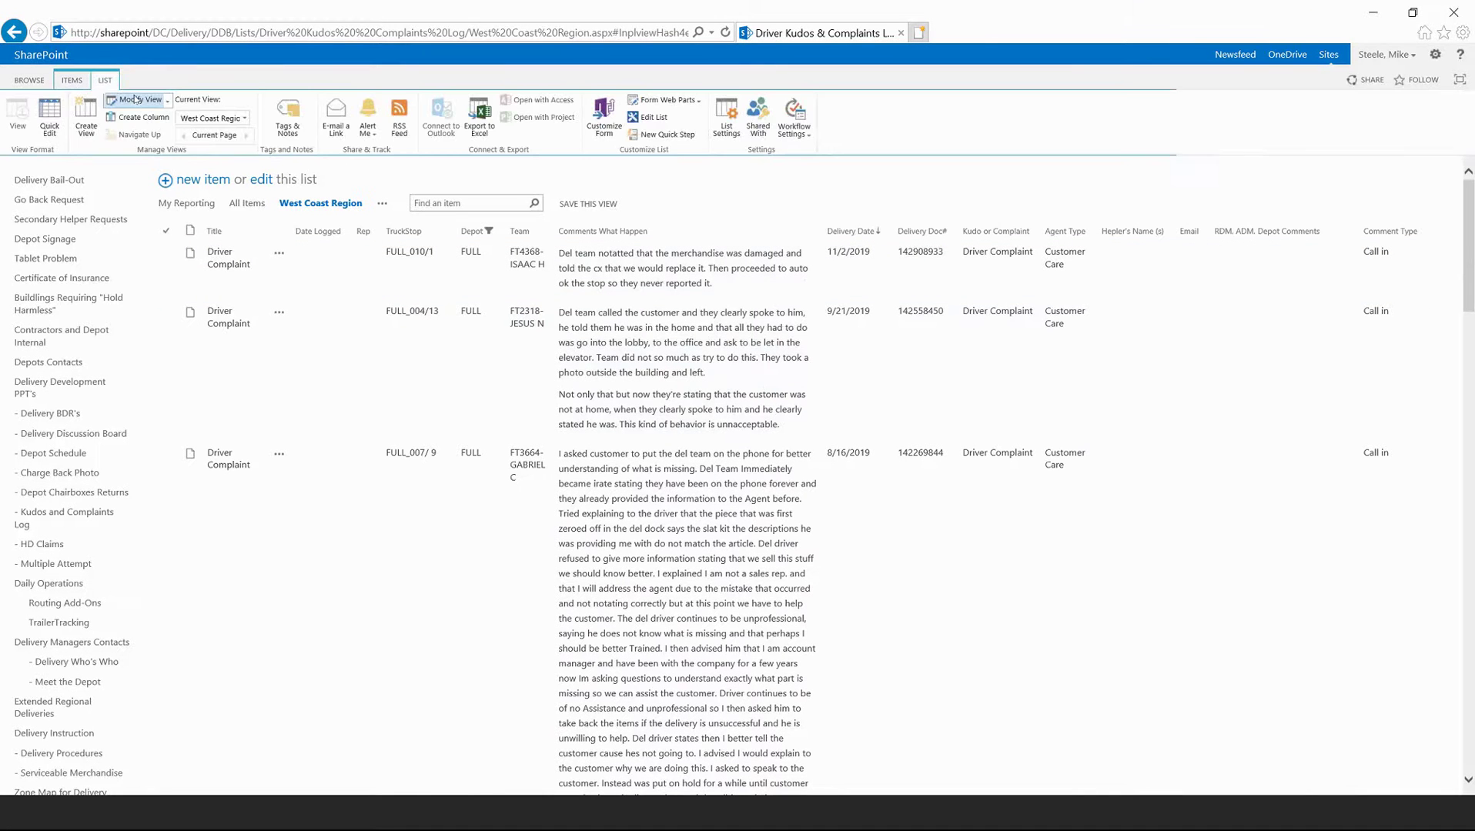
click(138, 101)
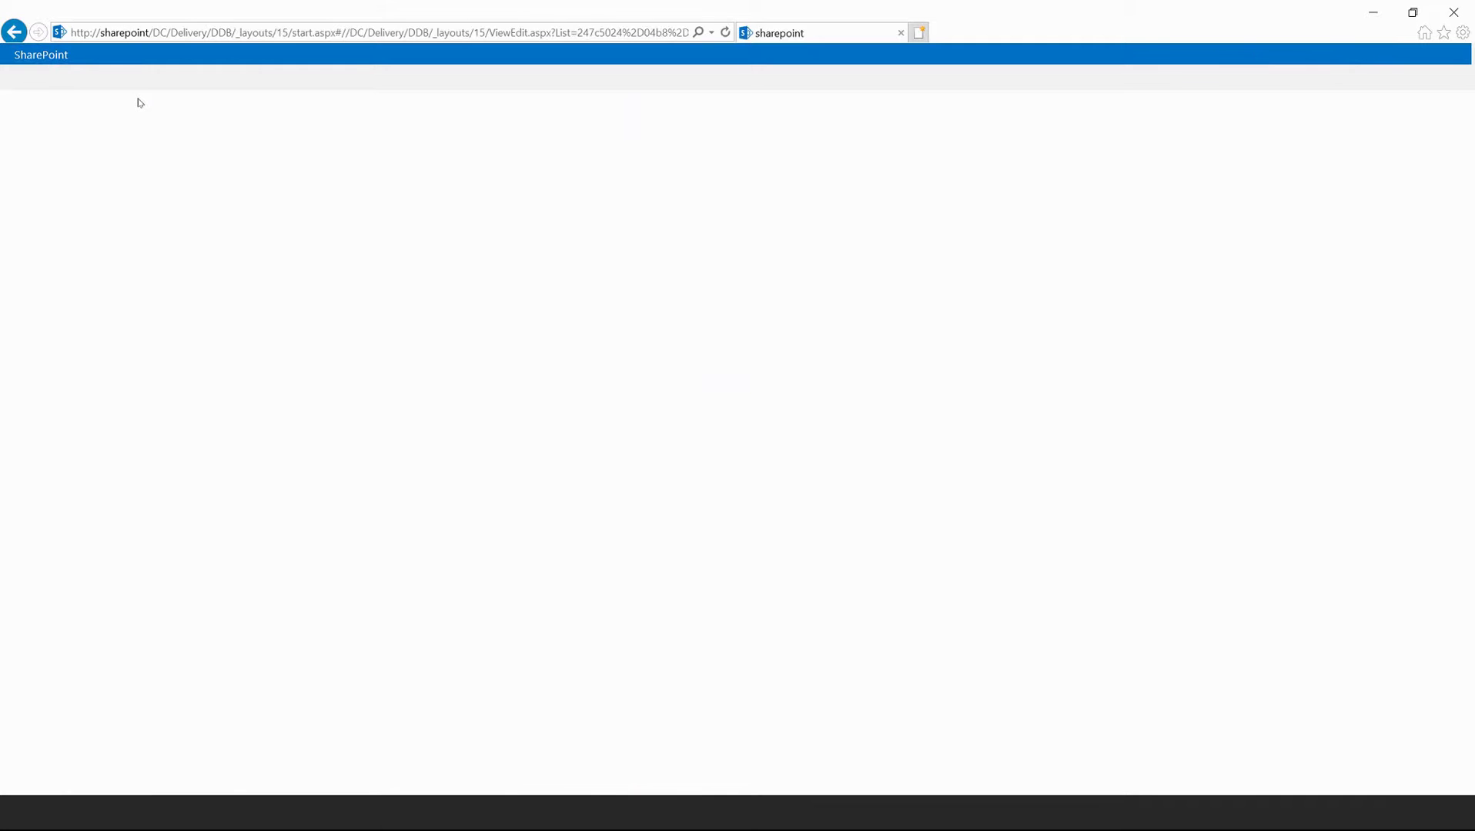
click(14, 32)
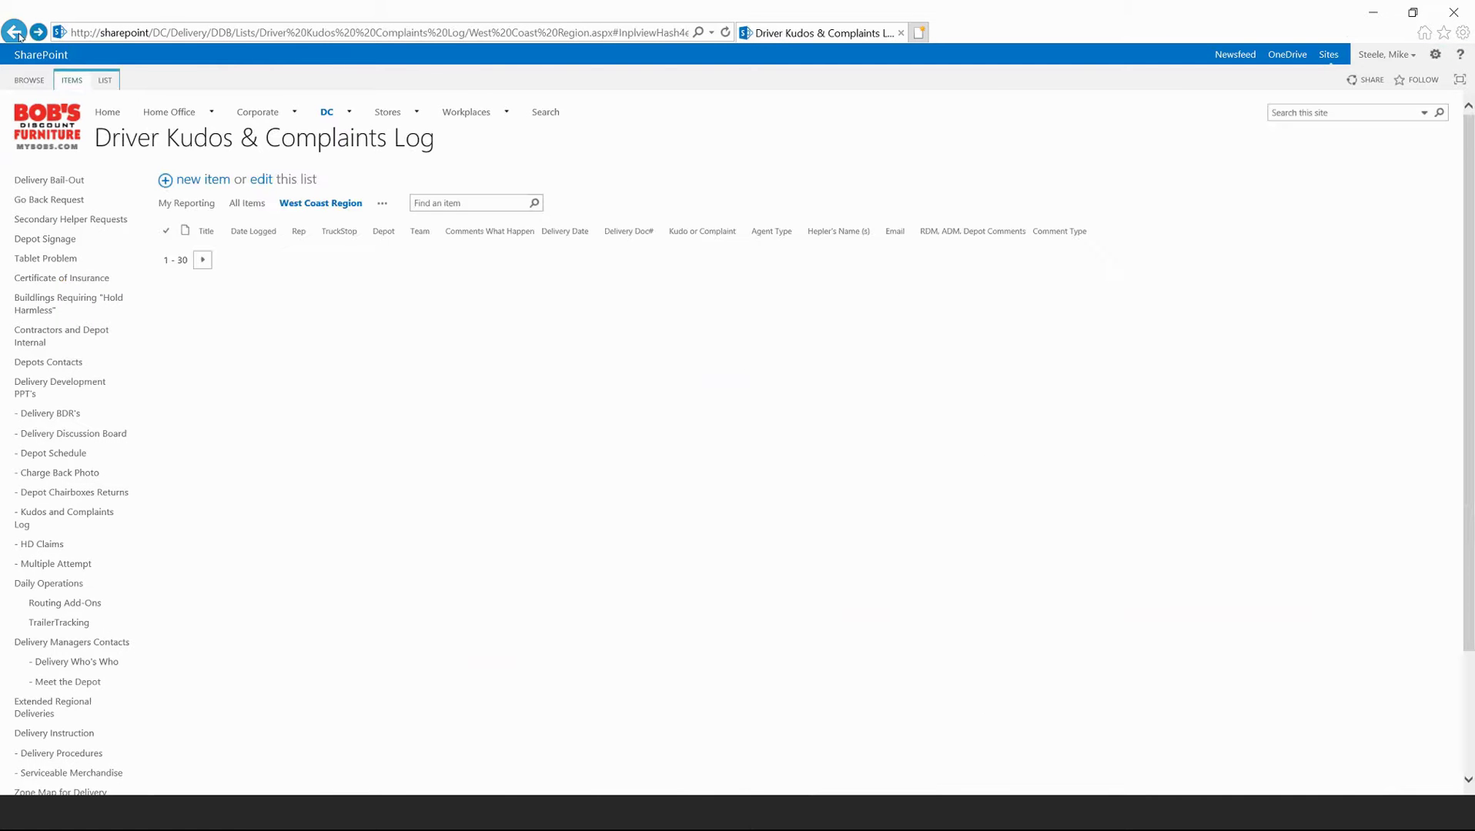
- Start creating a new view of the log based on the existing West Coast Region view
click(109, 79)
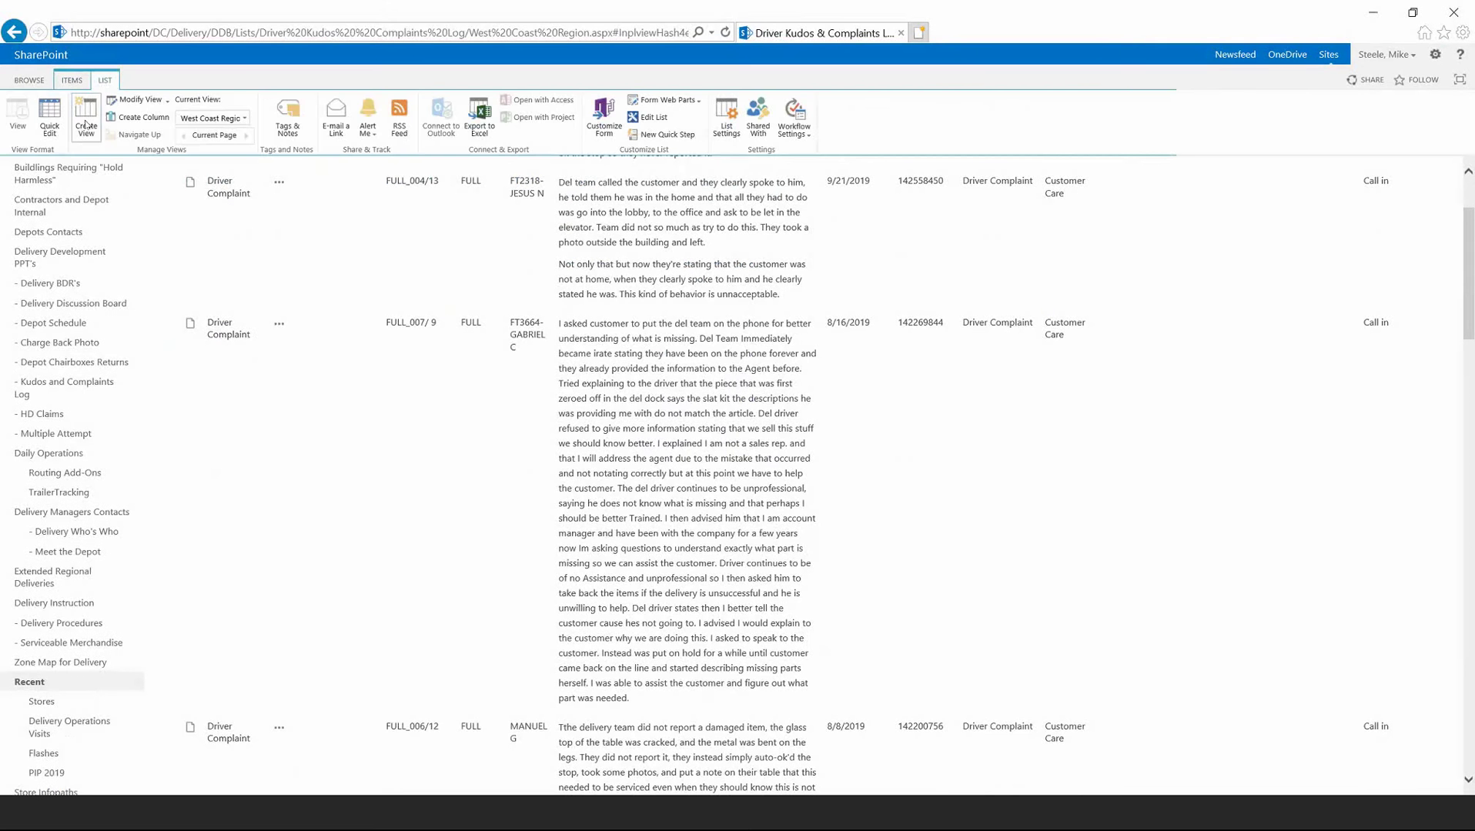
click(87, 124)
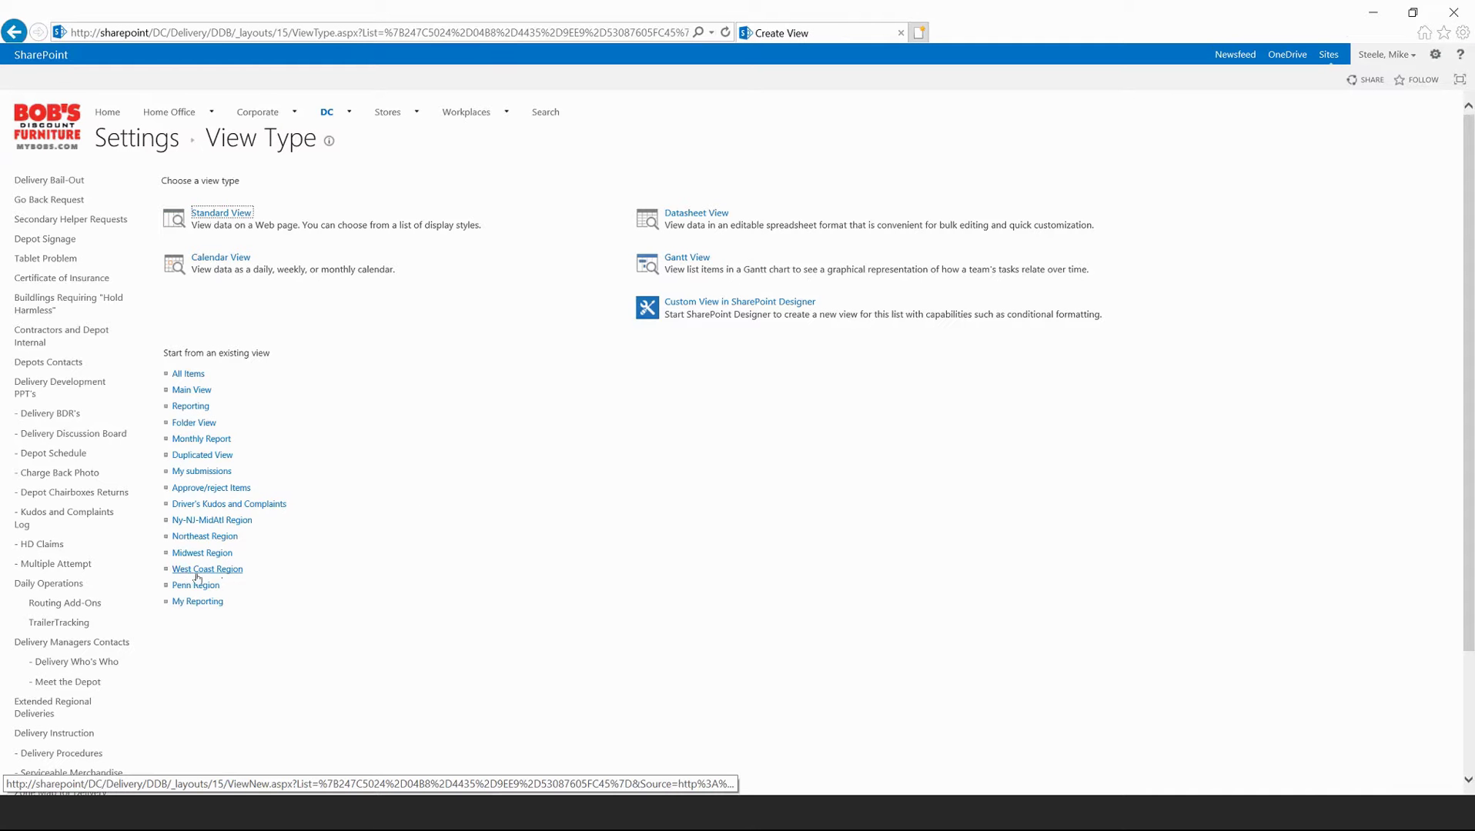
click(197, 578)
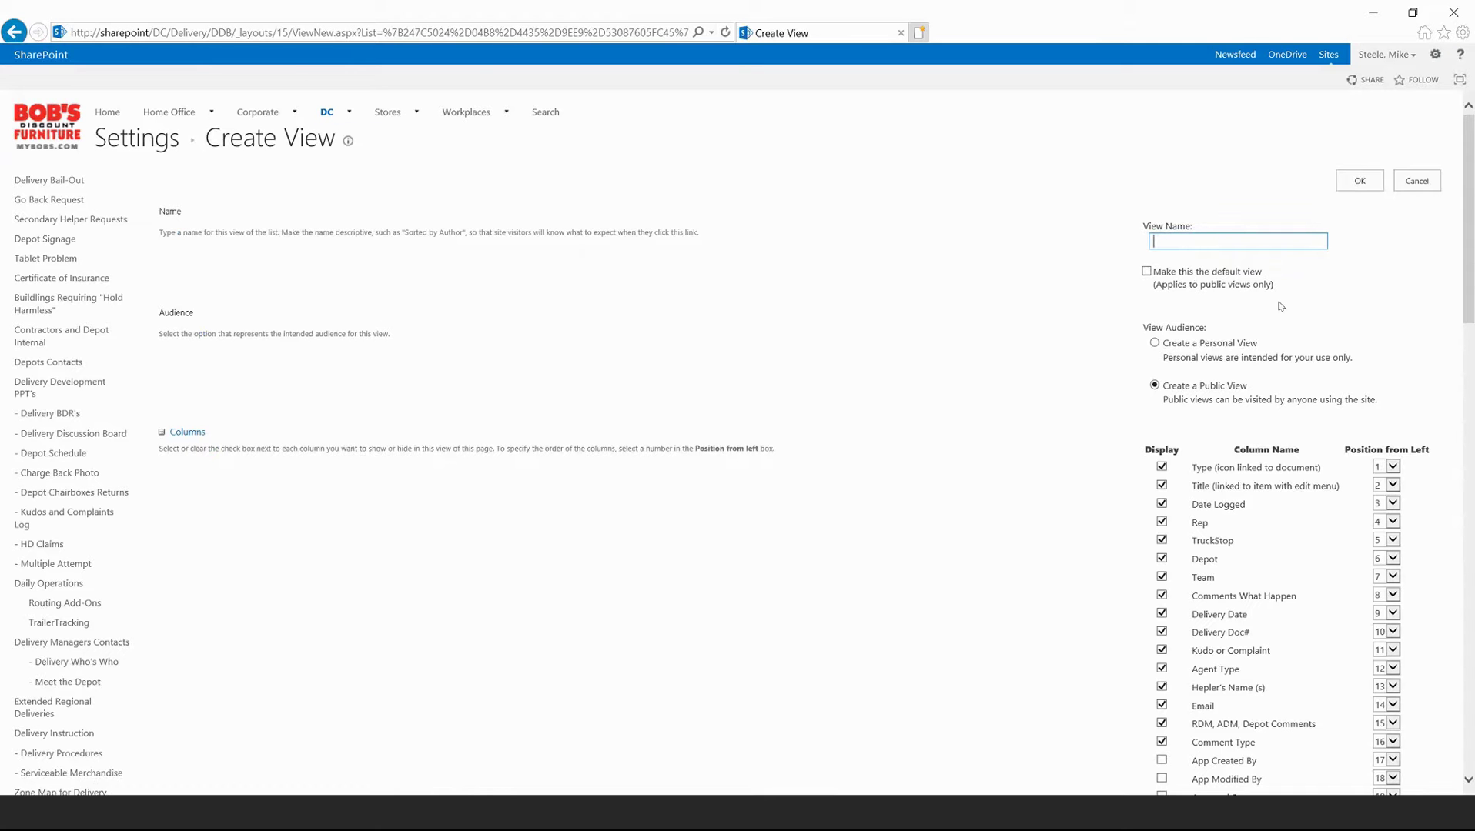
- Name the new view FULL and make it a personal view
text(FULL)
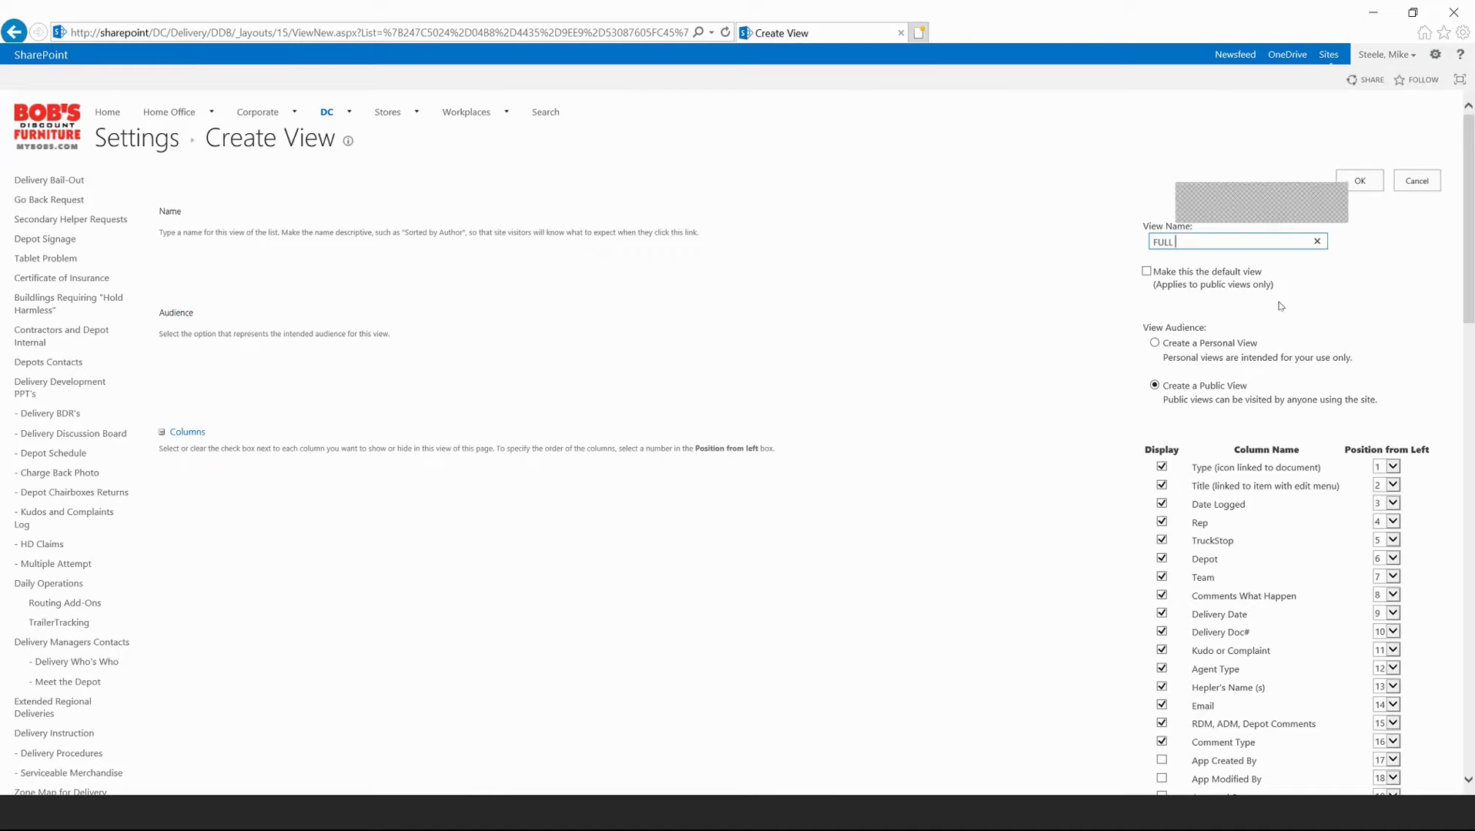
click(1280, 306)
scroll(1308, 309, down, 2)
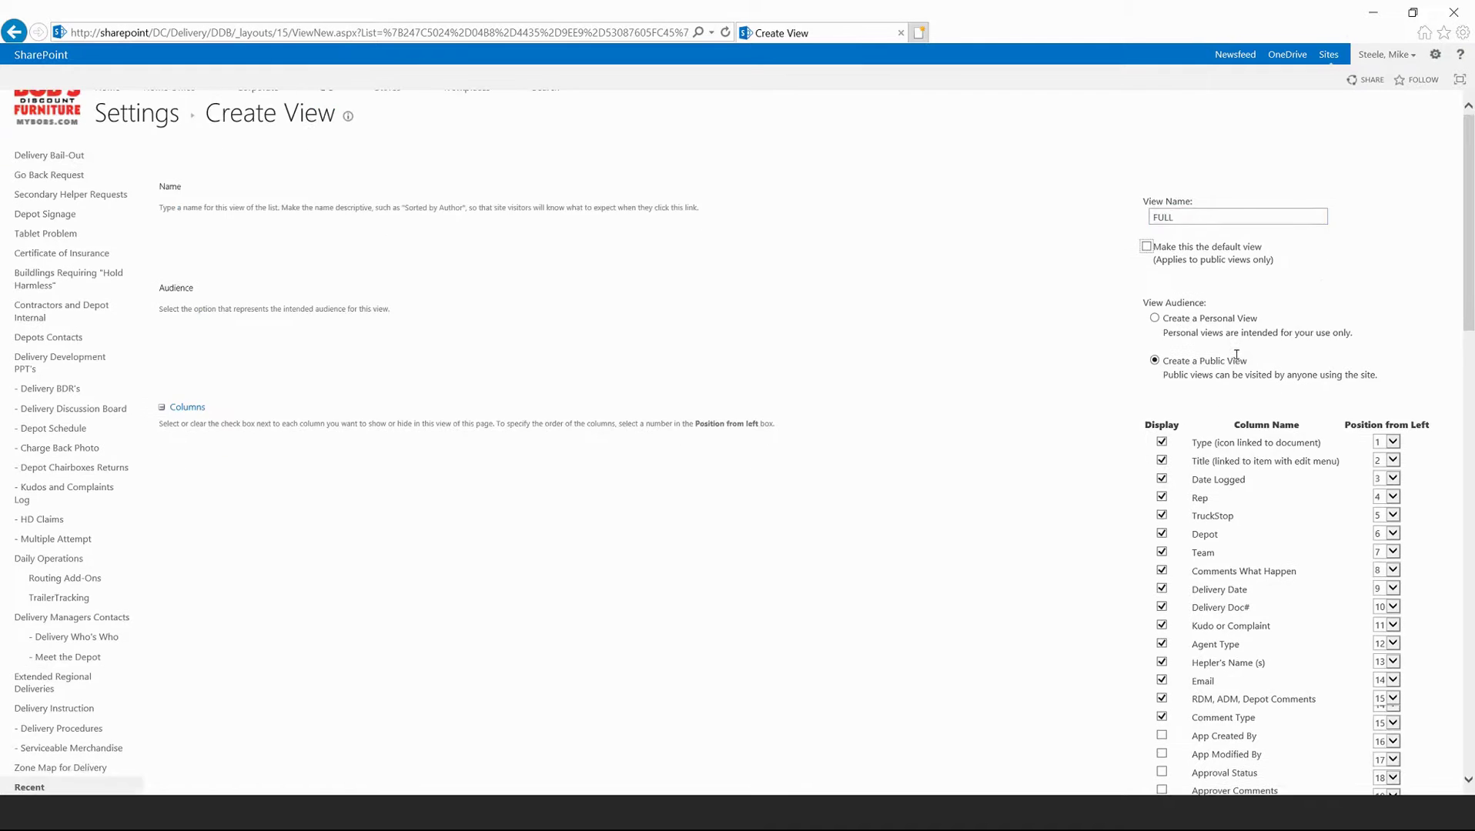
click(1155, 240)
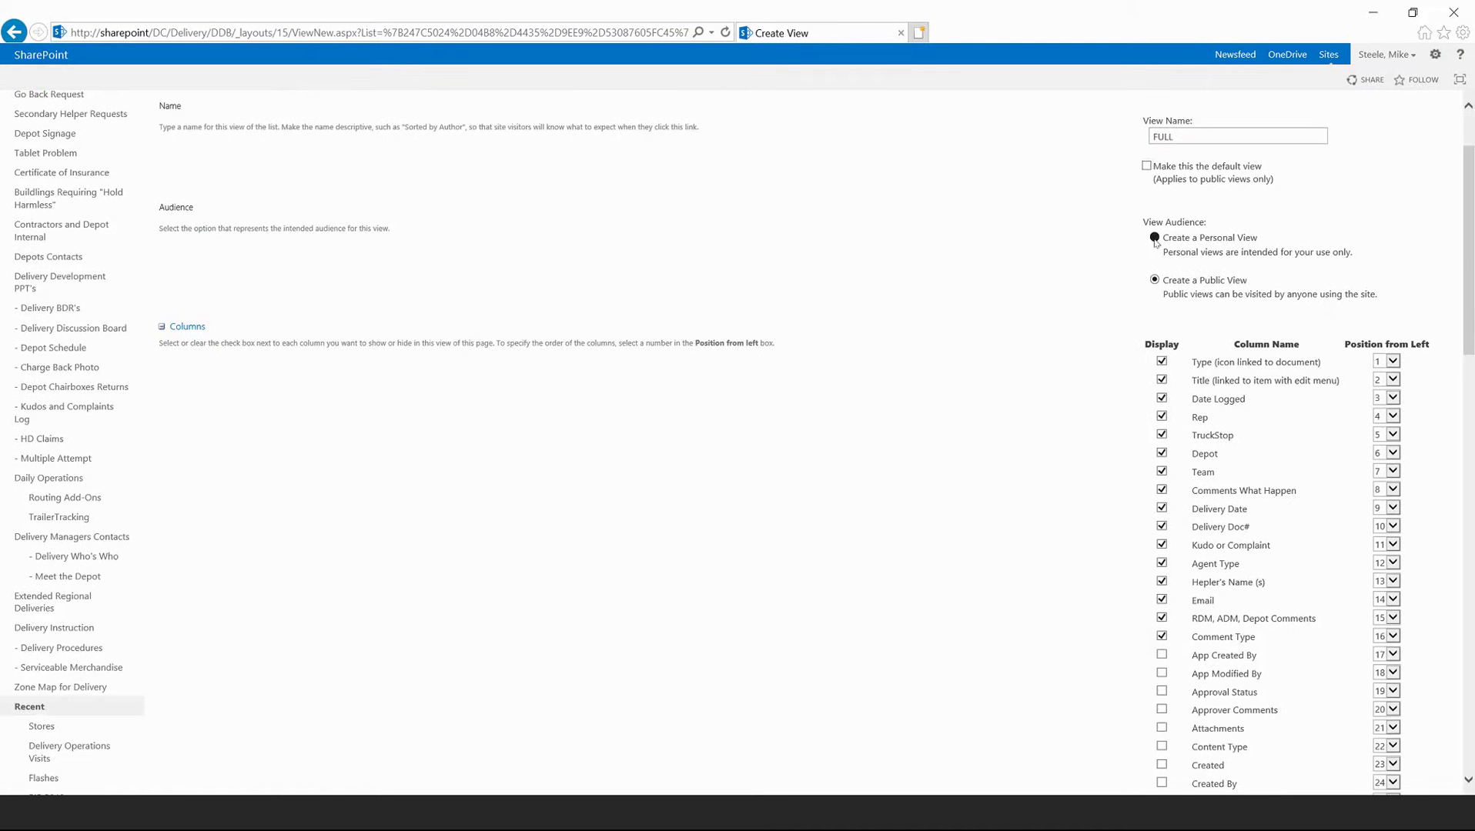
- Set the view's first sort to the Delivery Date column in descending order
scroll(1074, 275, down, 4)
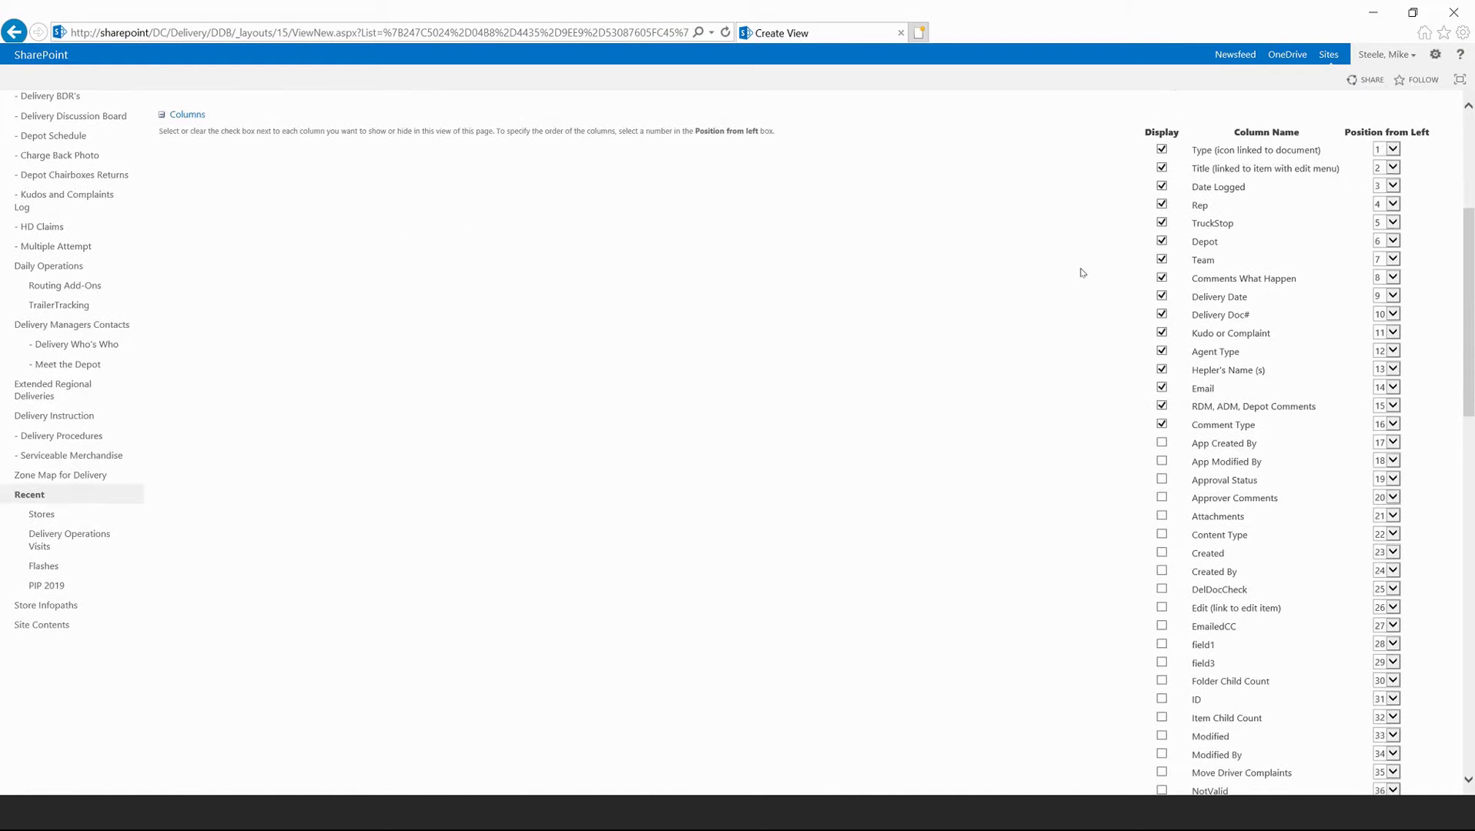
scroll(1081, 272, down, 10)
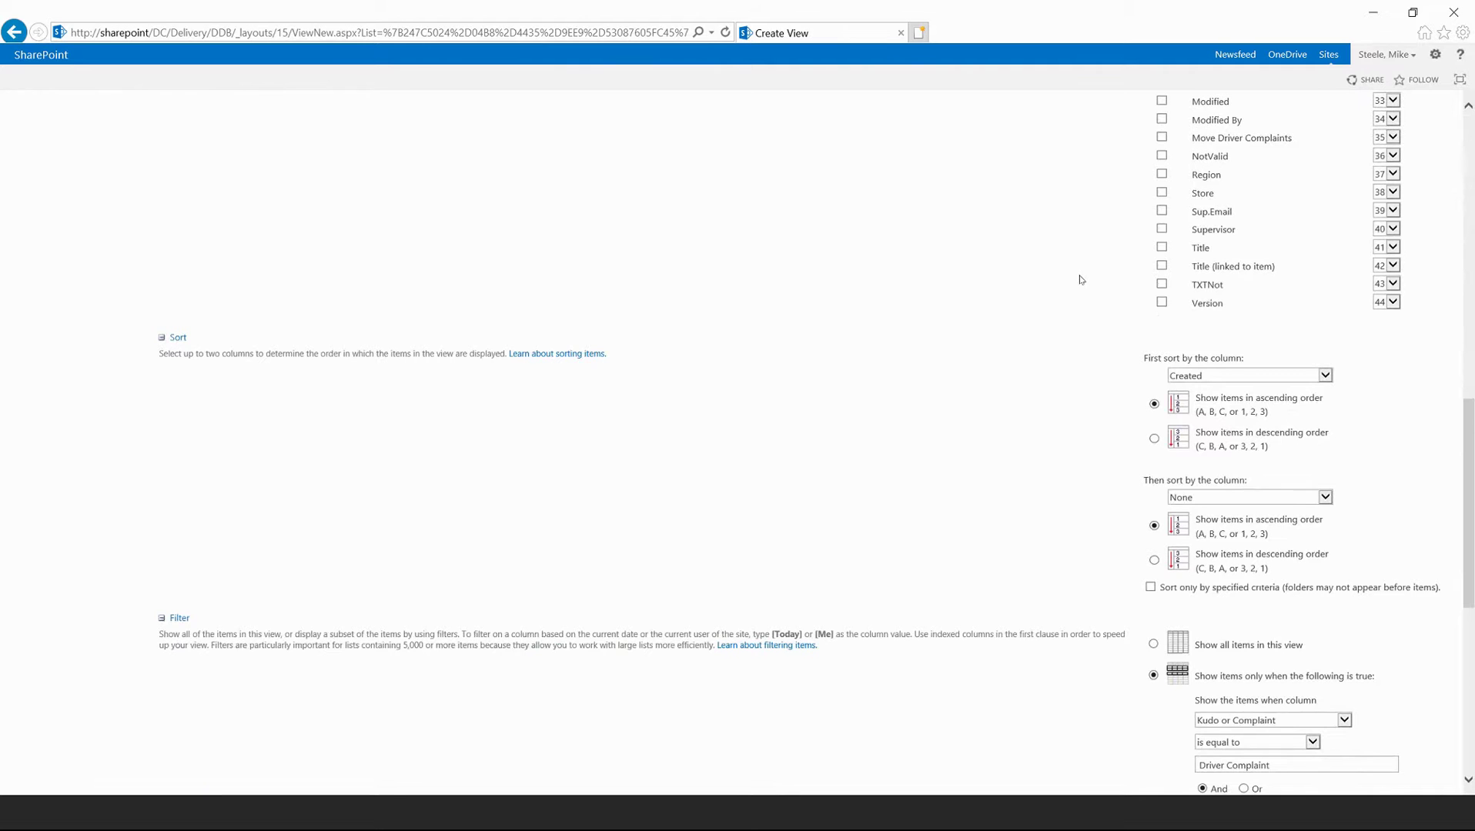
scroll(1099, 281, down, 2)
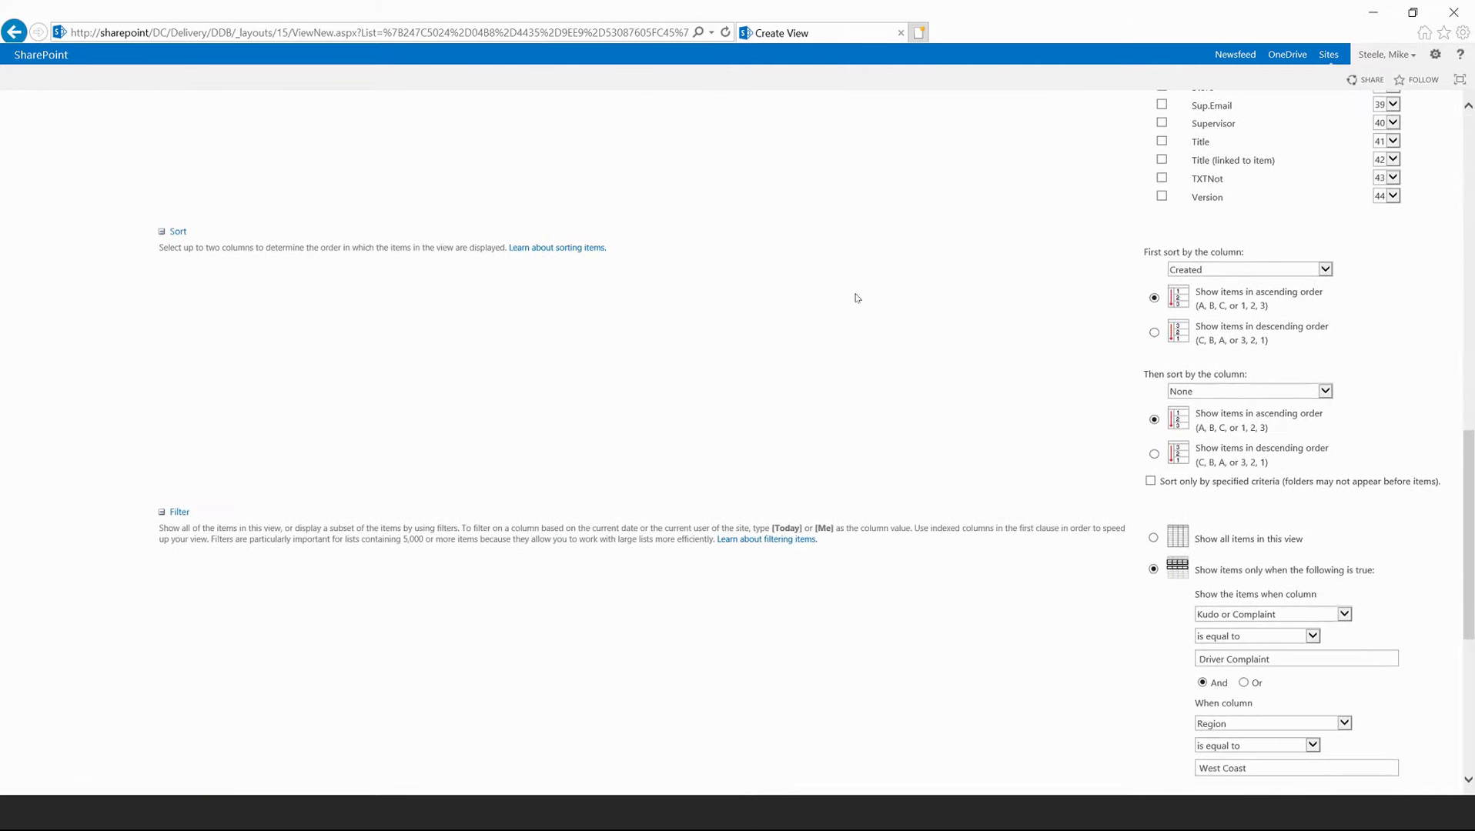
click(1325, 269)
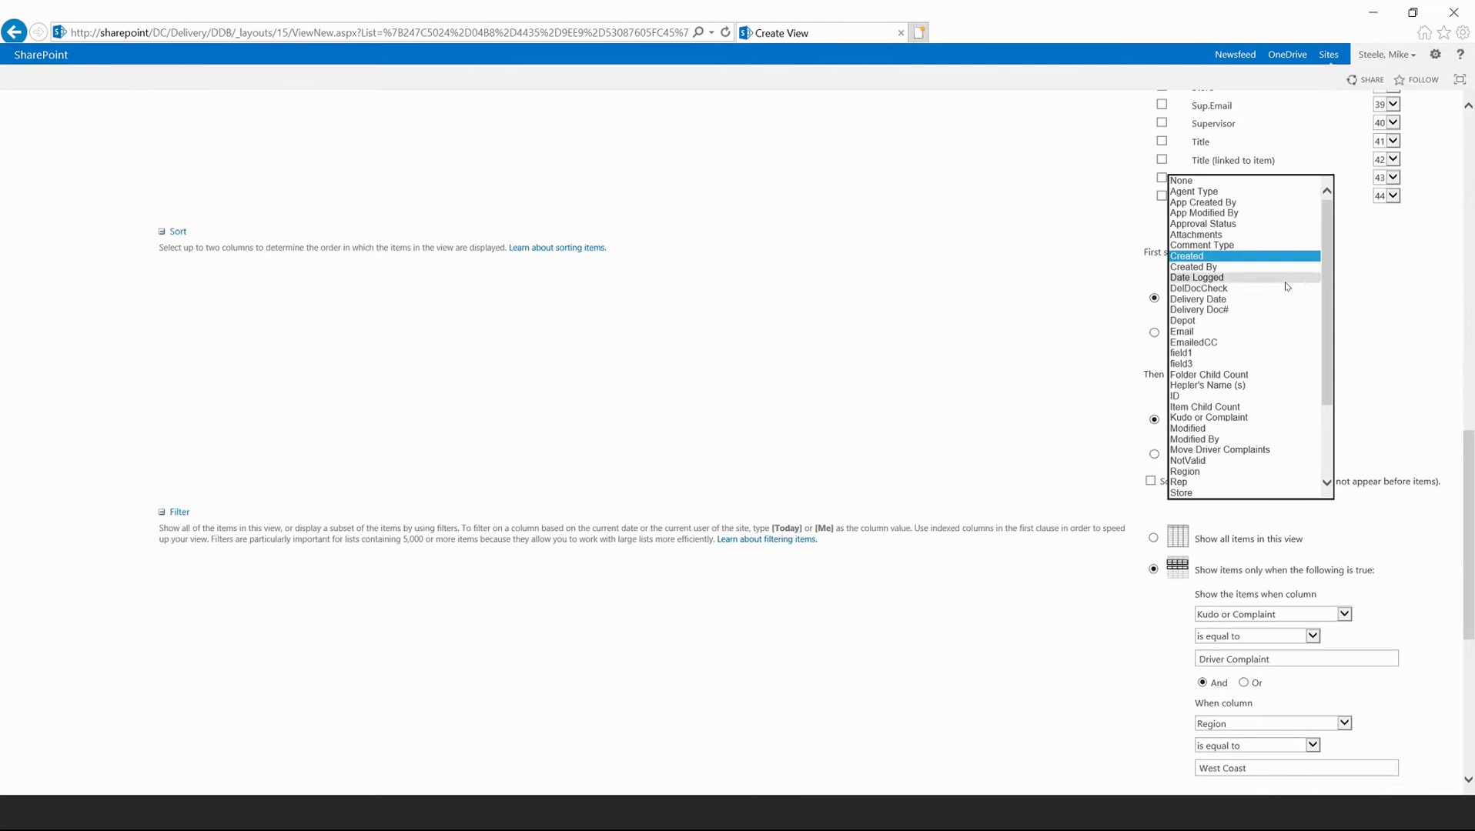
click(1258, 298)
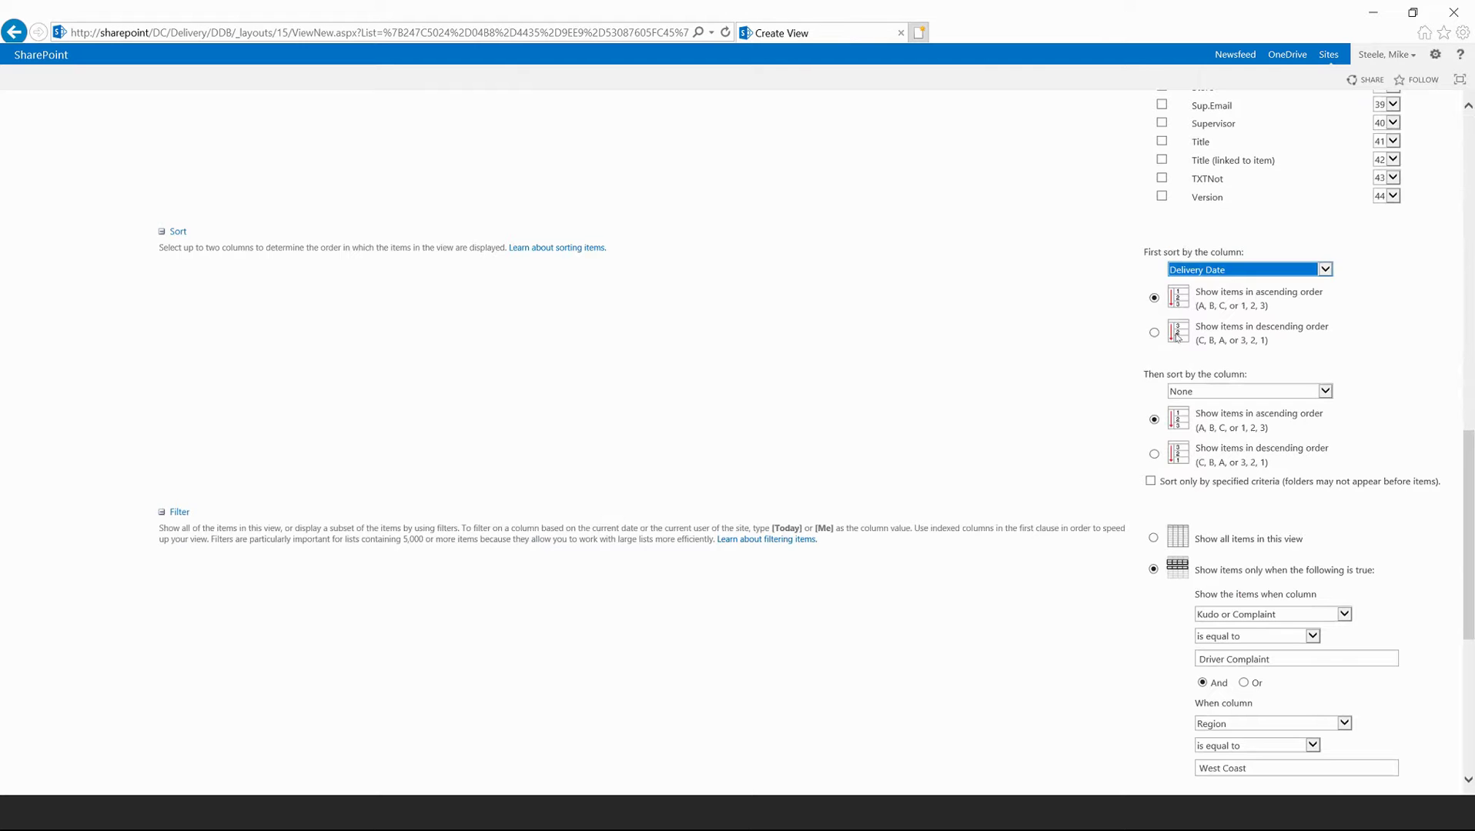
click(1155, 334)
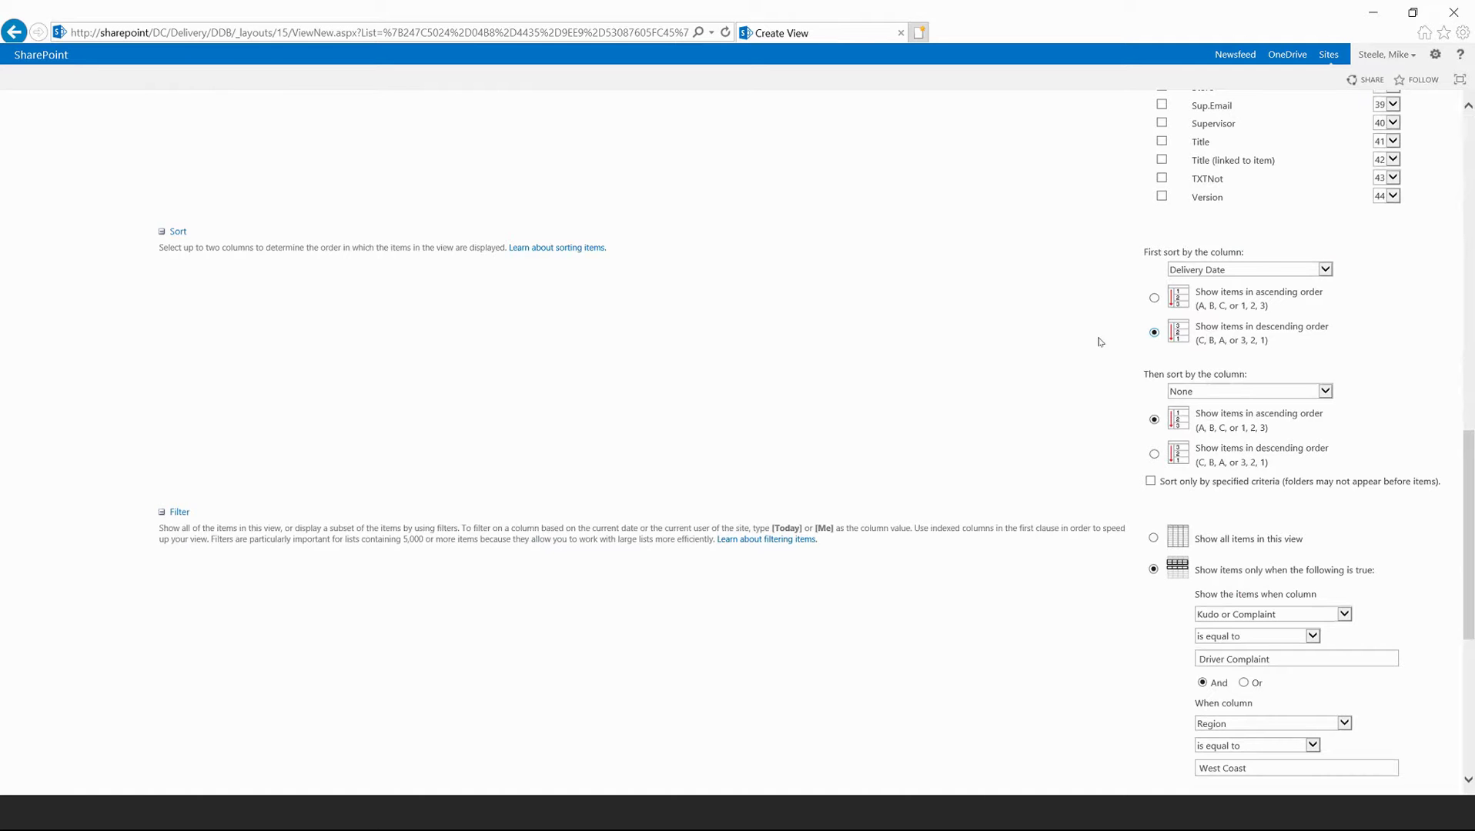
- Set the view's second sort column to TruckStop
scroll(1074, 343, down, 3)
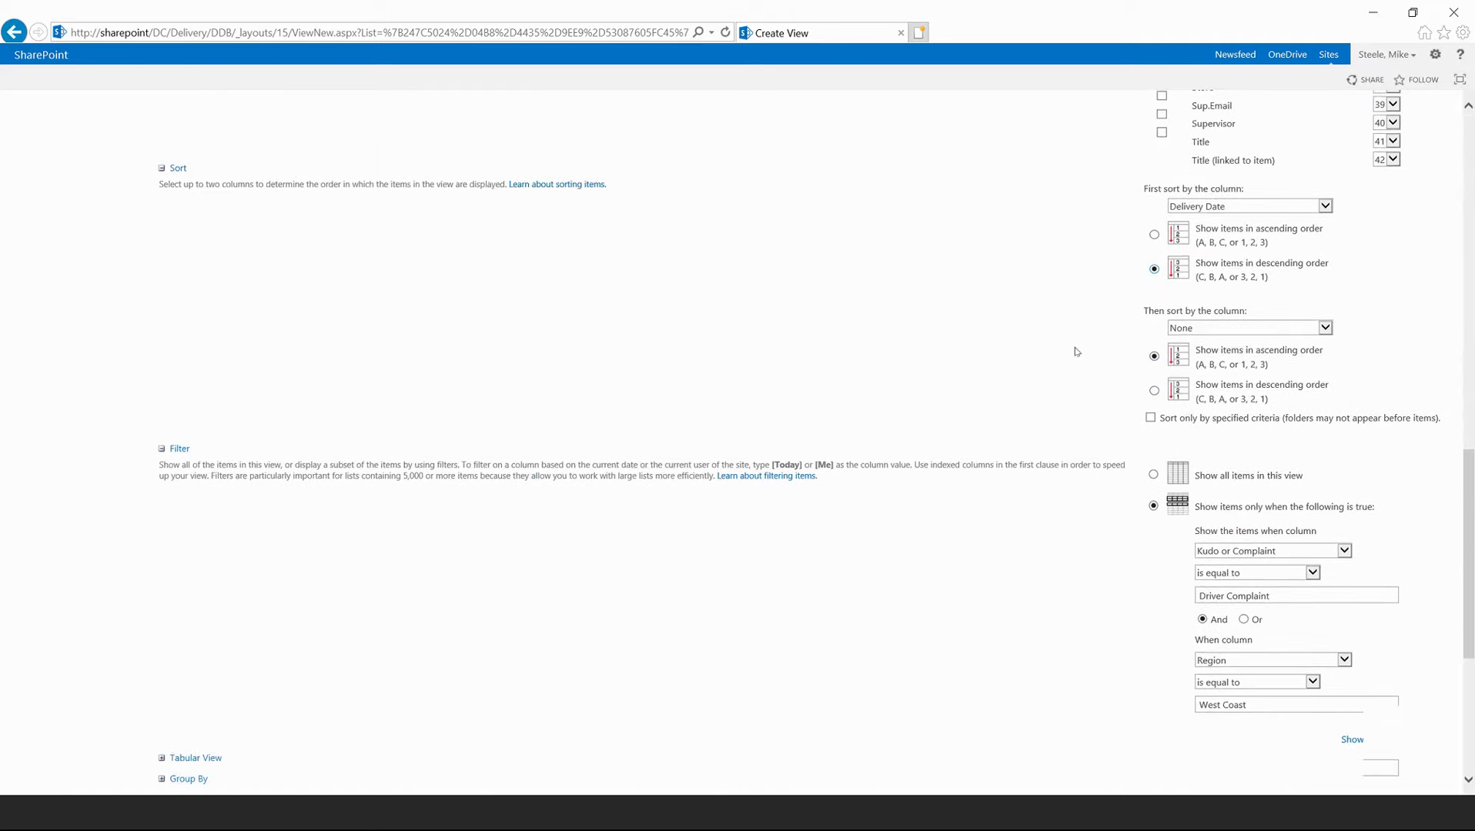
click(1238, 290)
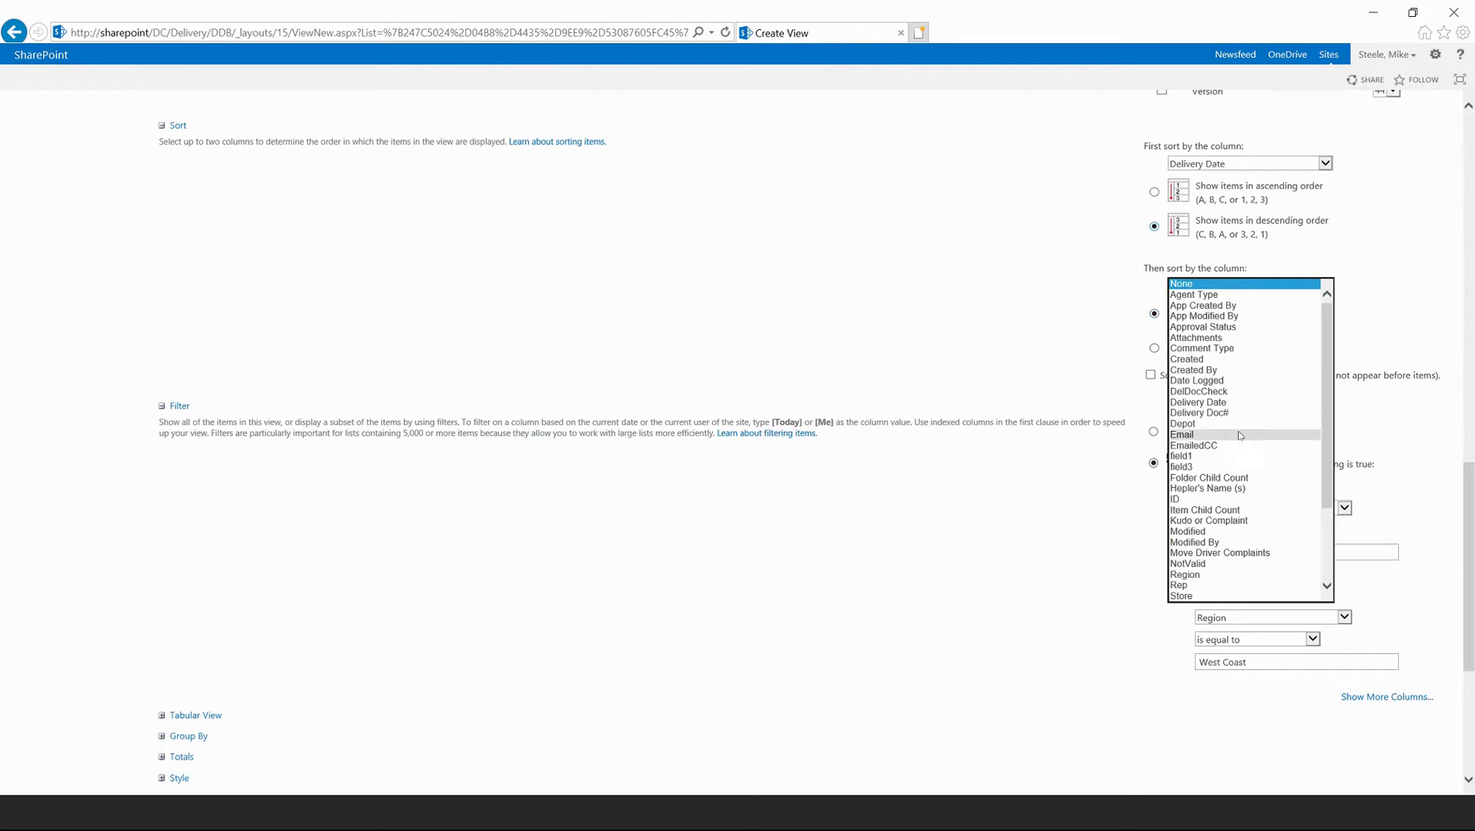
scroll(1239, 436, down, 3)
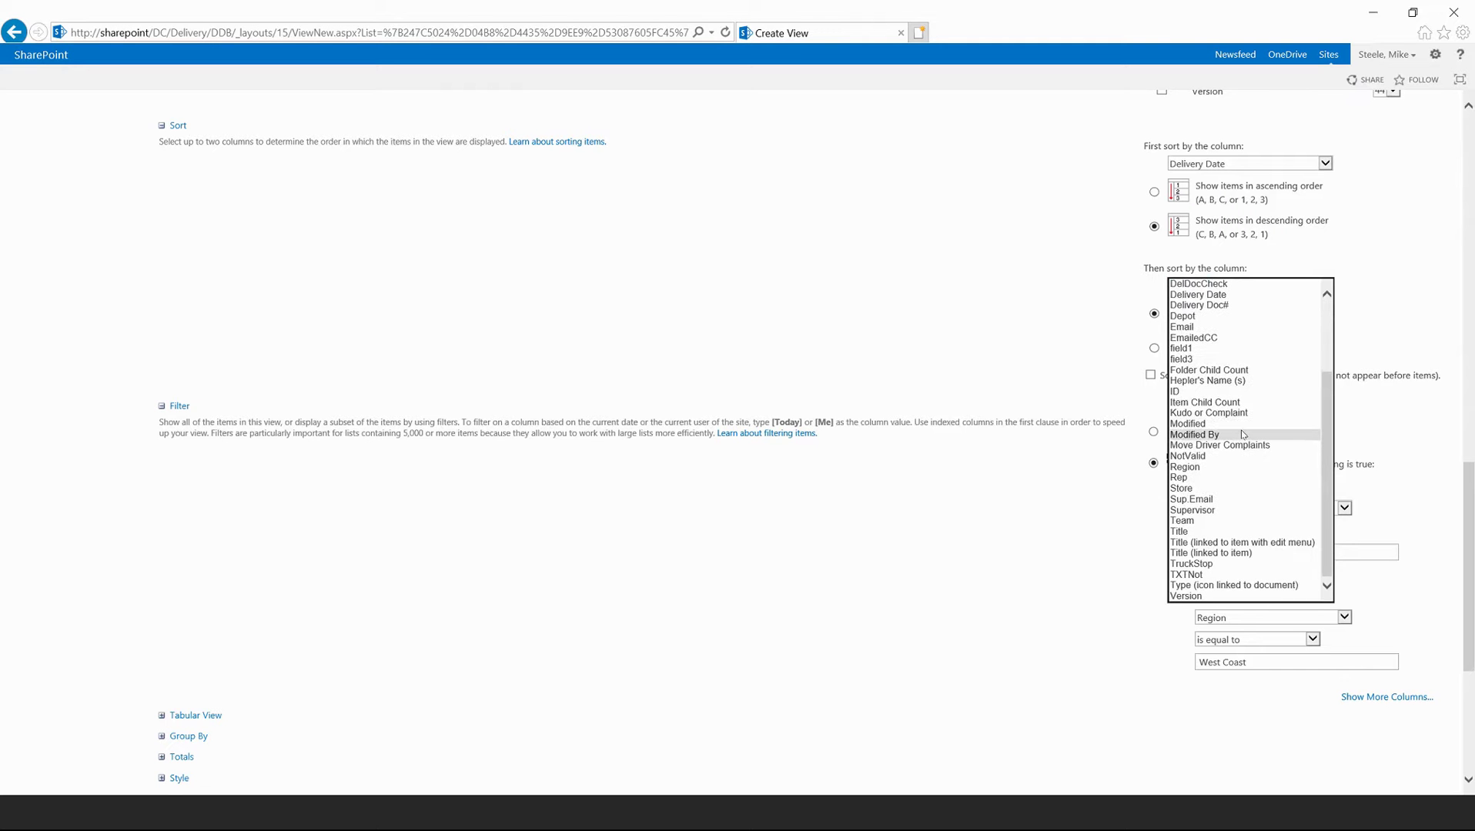
scroll(1241, 435, up, 3)
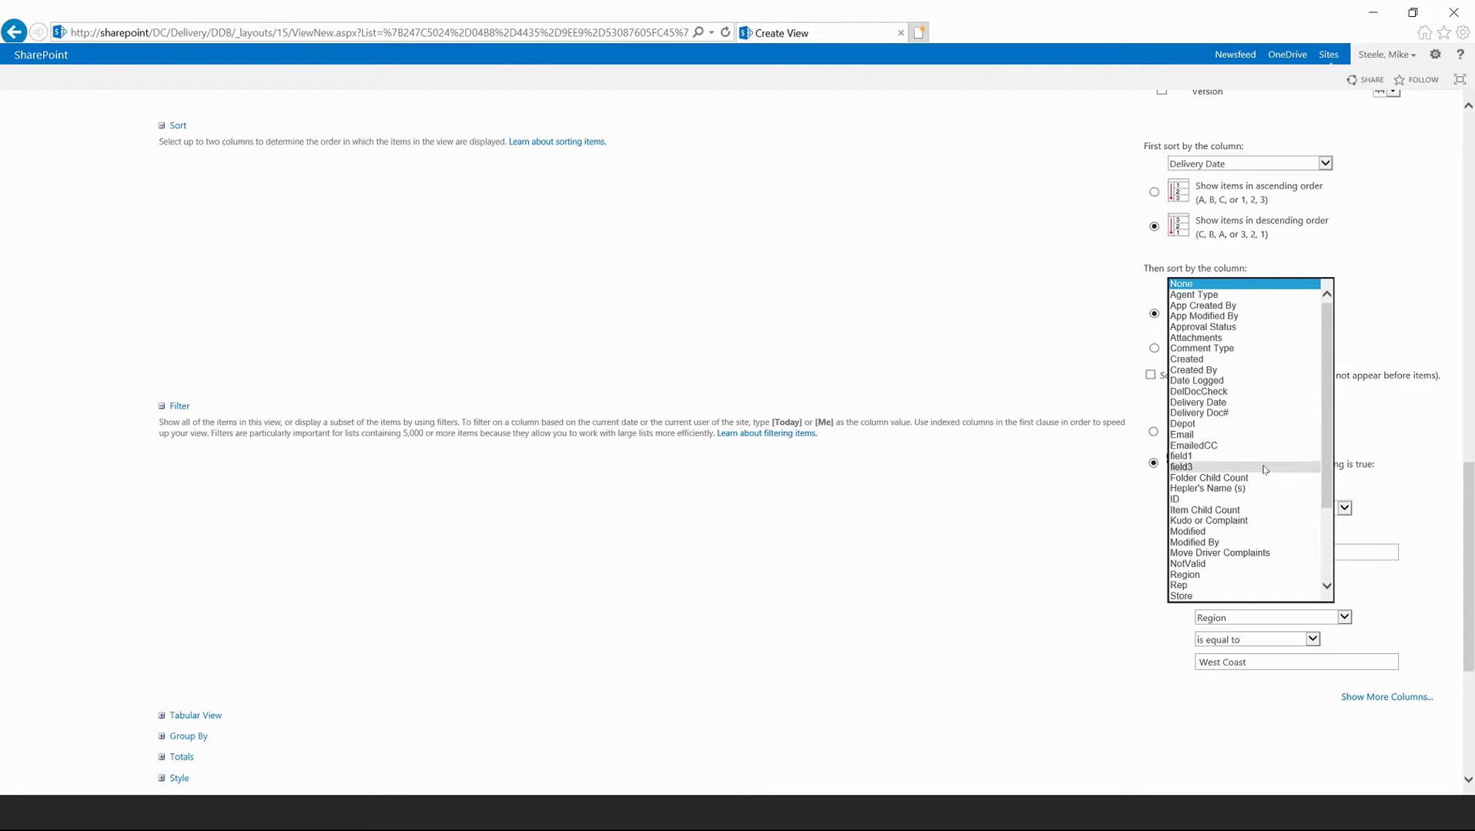
scroll(1263, 471, down, 2)
scroll(1256, 502, down, 1)
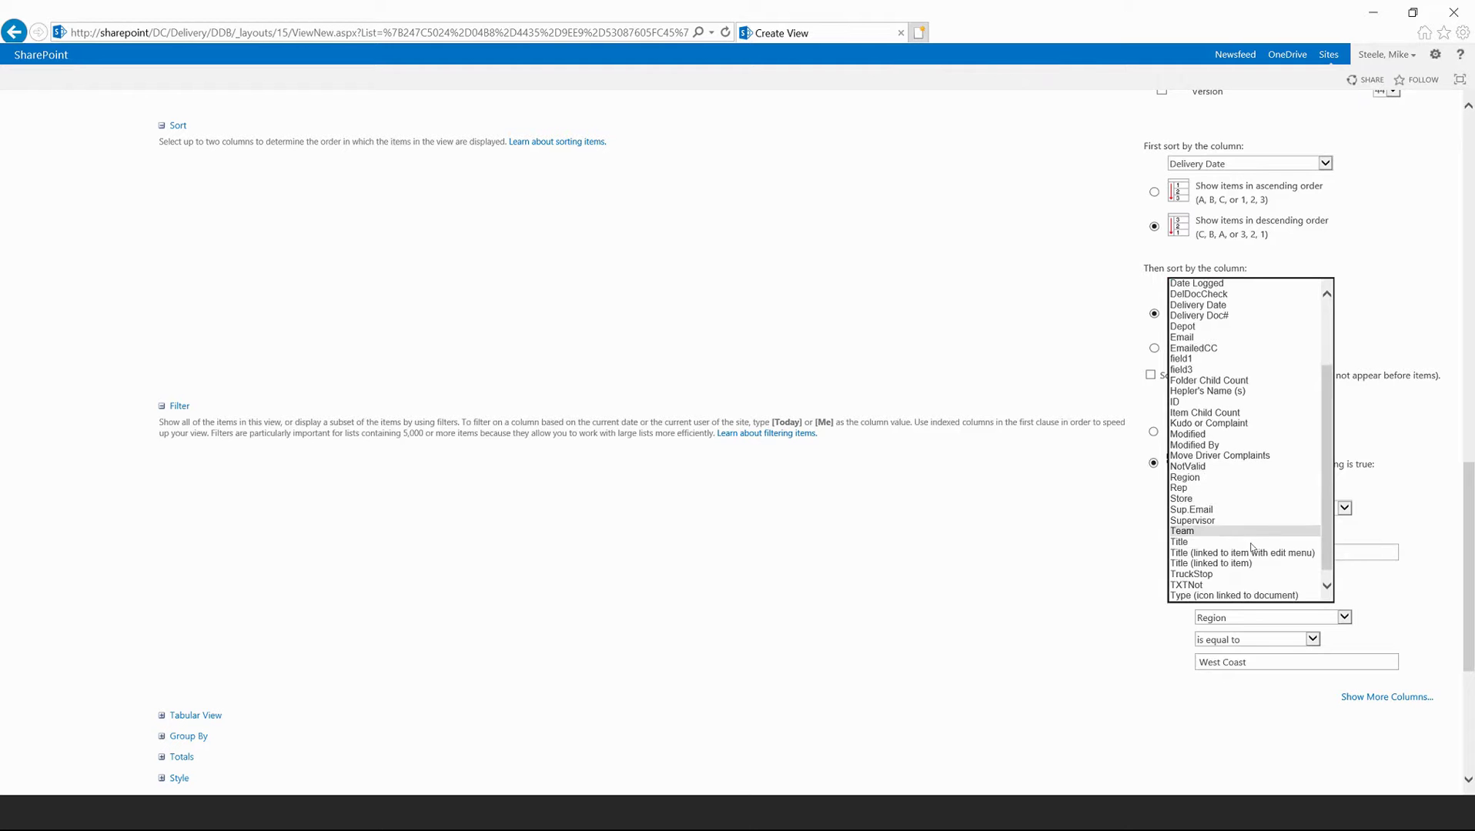
click(1250, 580)
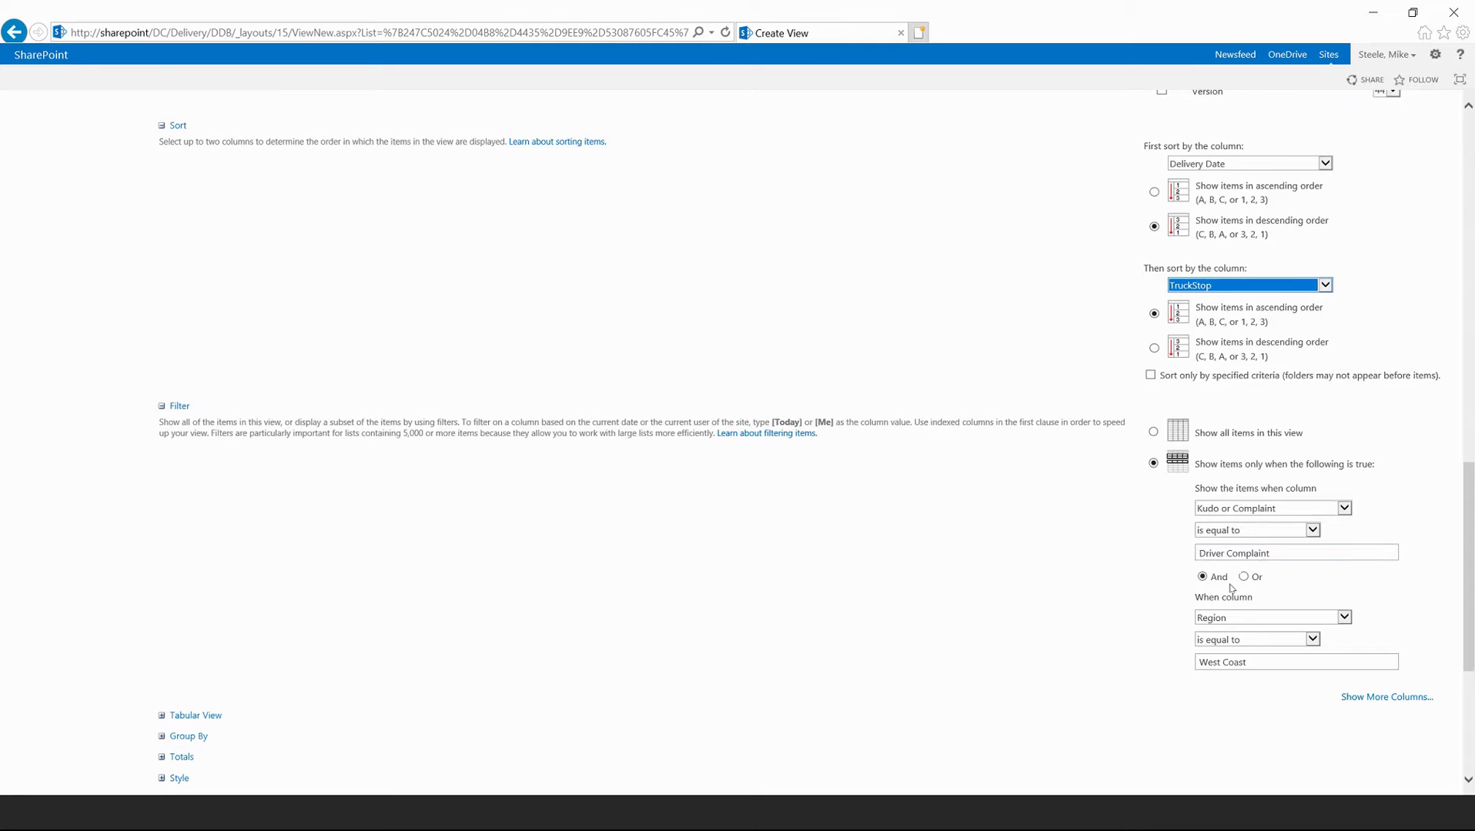
- Add a third filter condition joined with And, leaving its column unset
scroll(1314, 367, down, 4)
click(1365, 363)
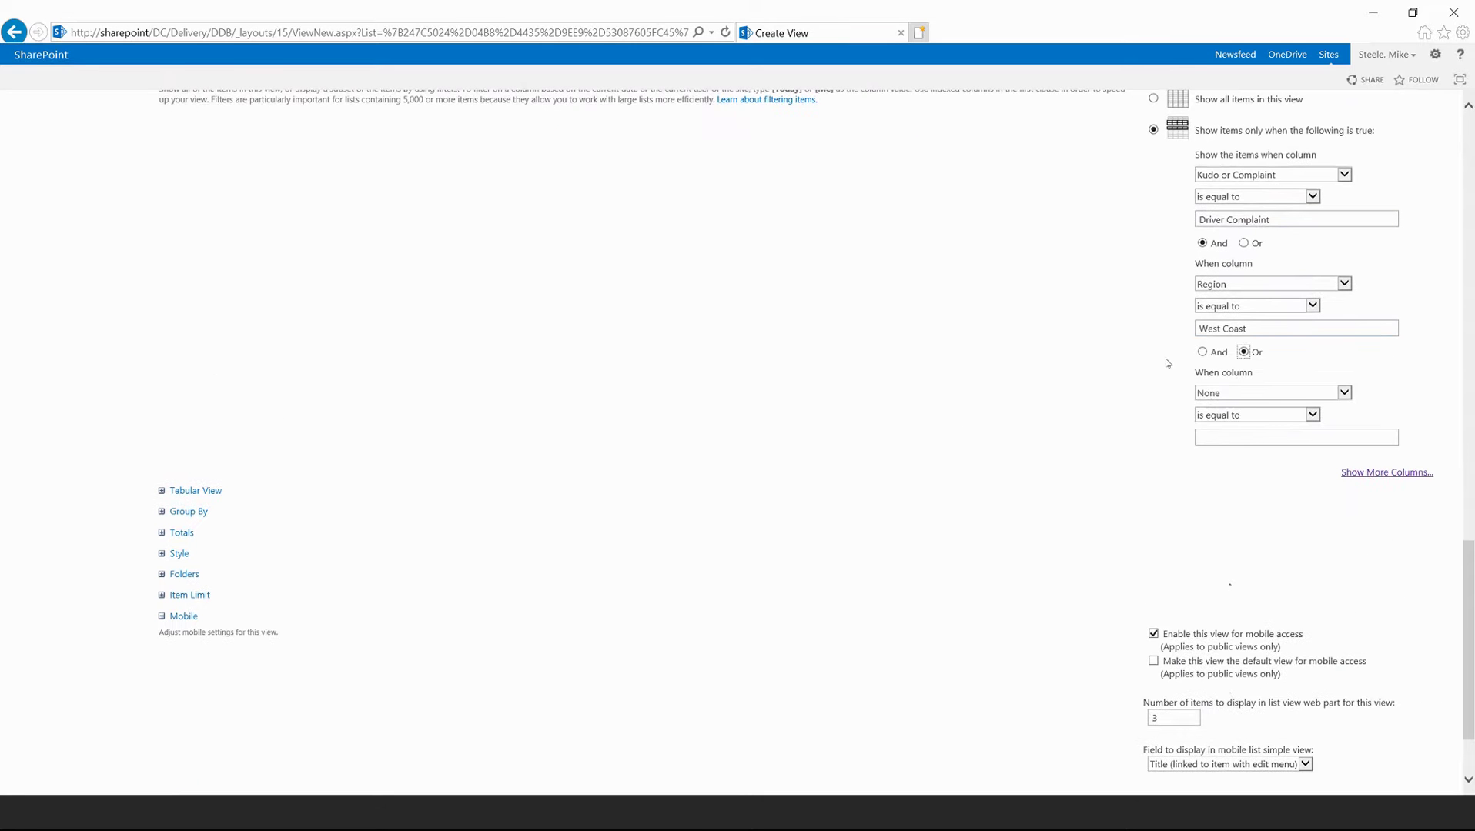
click(1207, 352)
click(1227, 394)
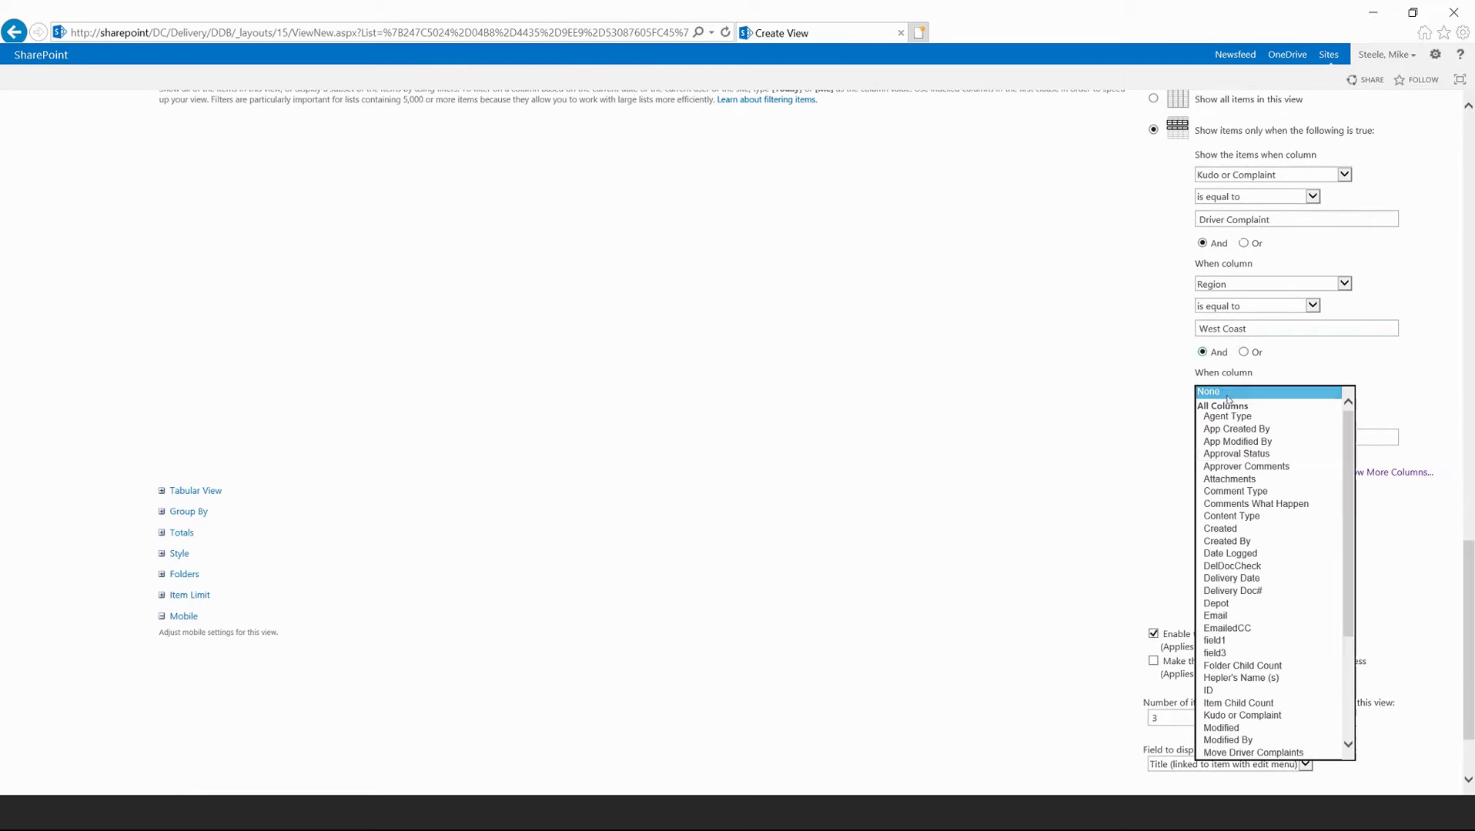
scroll(1243, 603, down, 1)
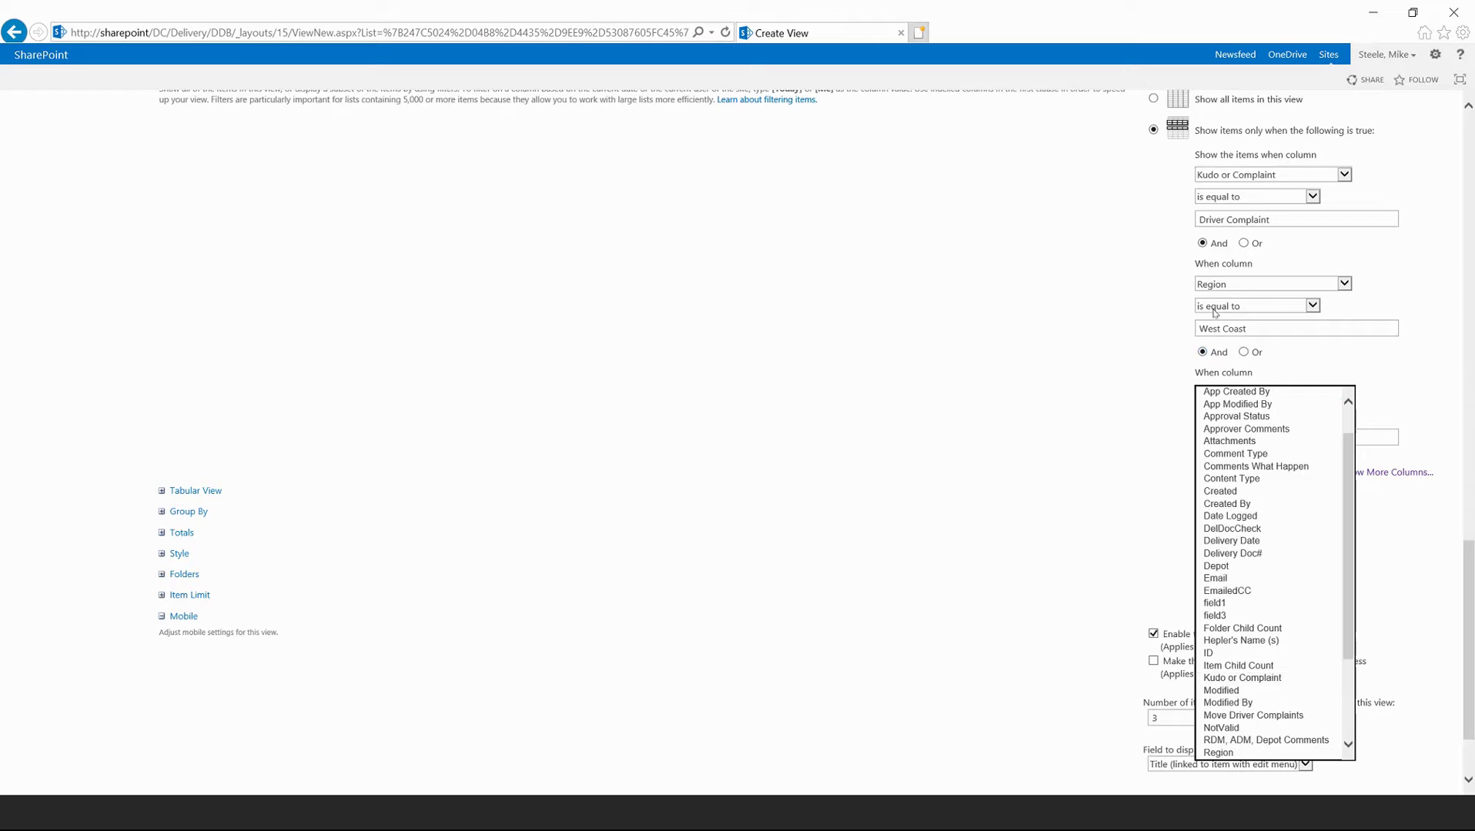
click(1425, 382)
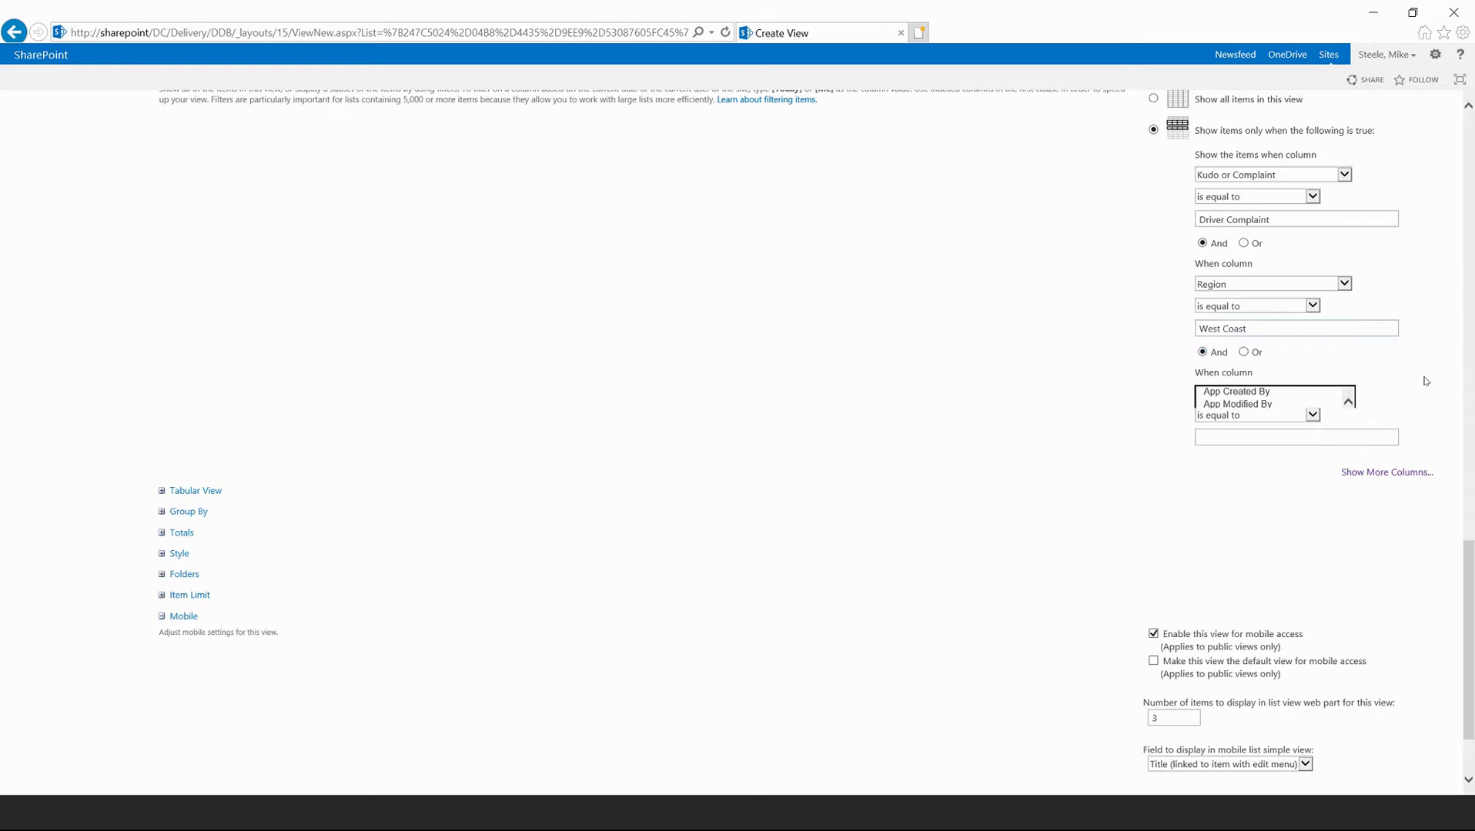
- Change the second filter condition to show items where Depot is equal to FULL
click(1344, 284)
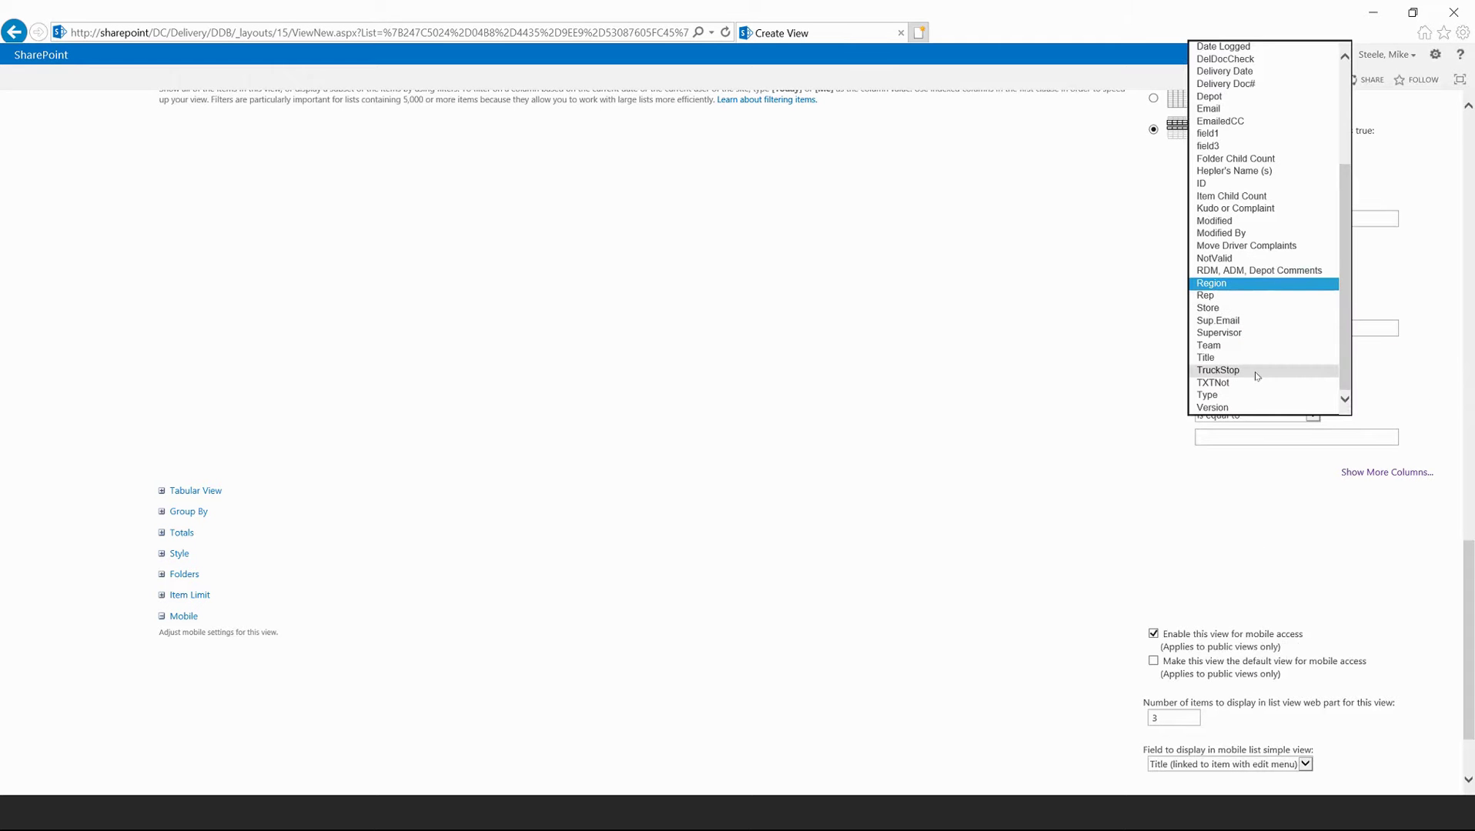
scroll(1251, 290, up, 4)
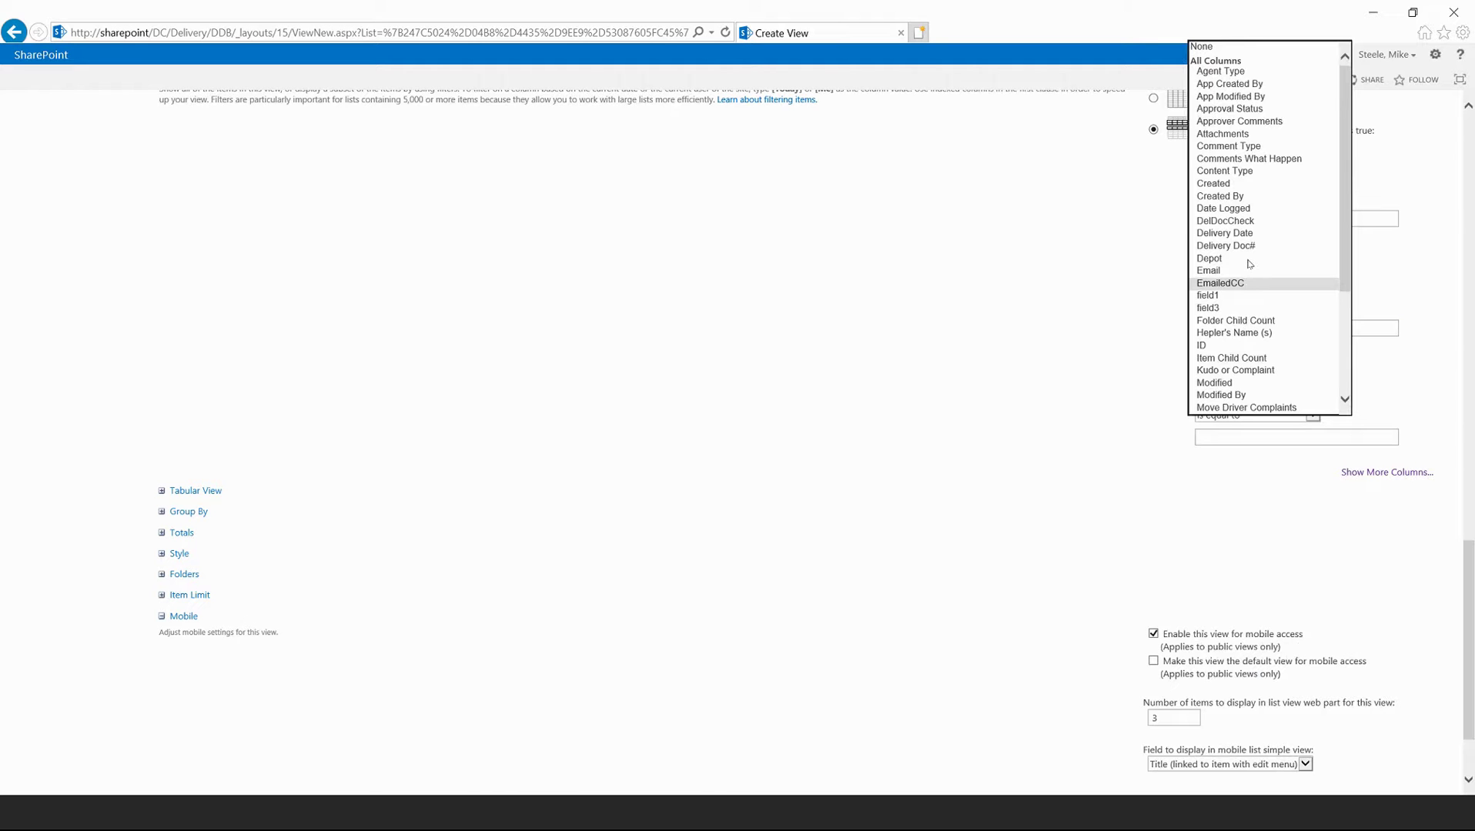
click(1247, 260)
triple_click(1256, 327)
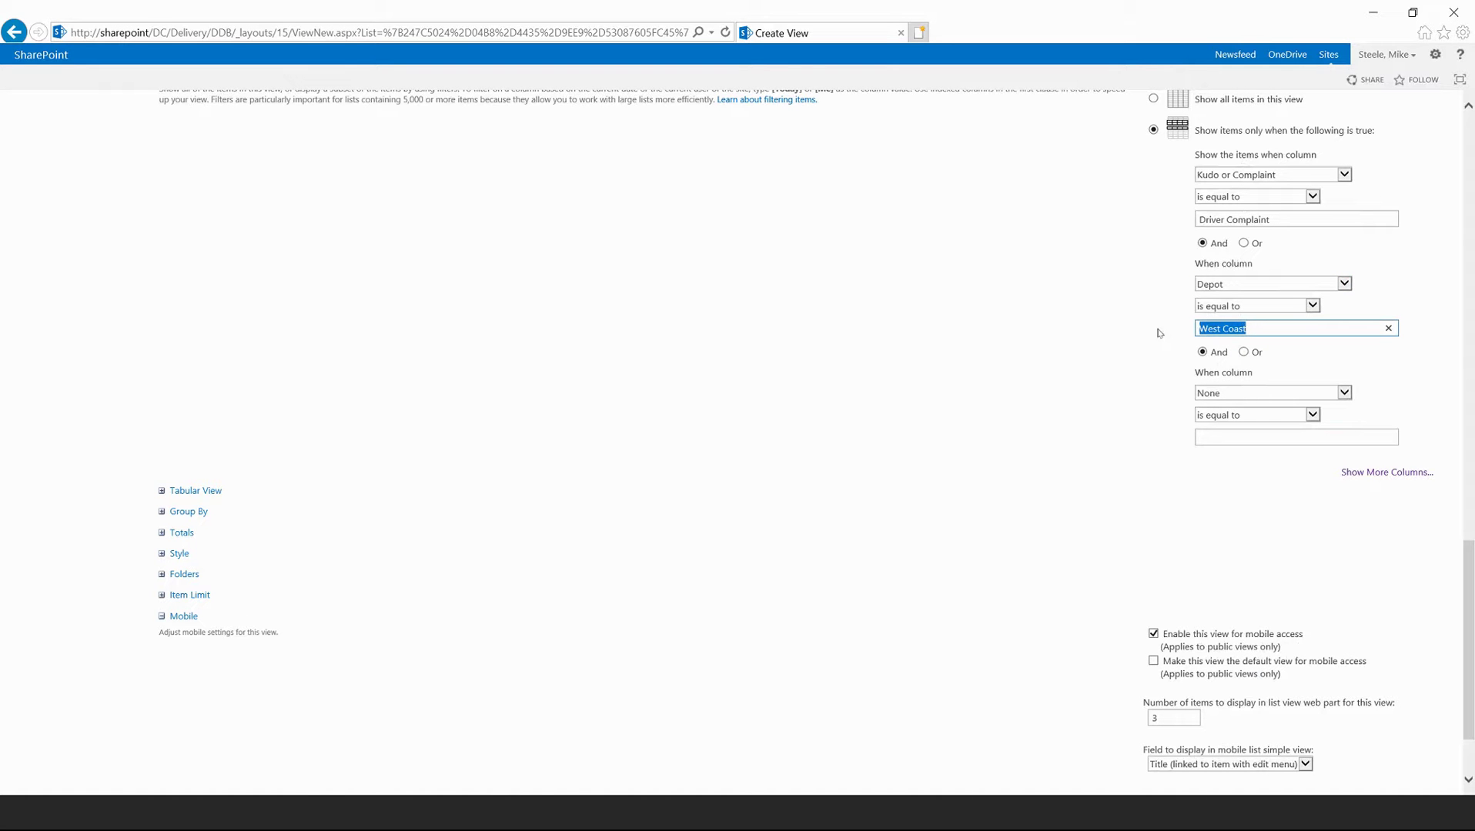
text(FULL)
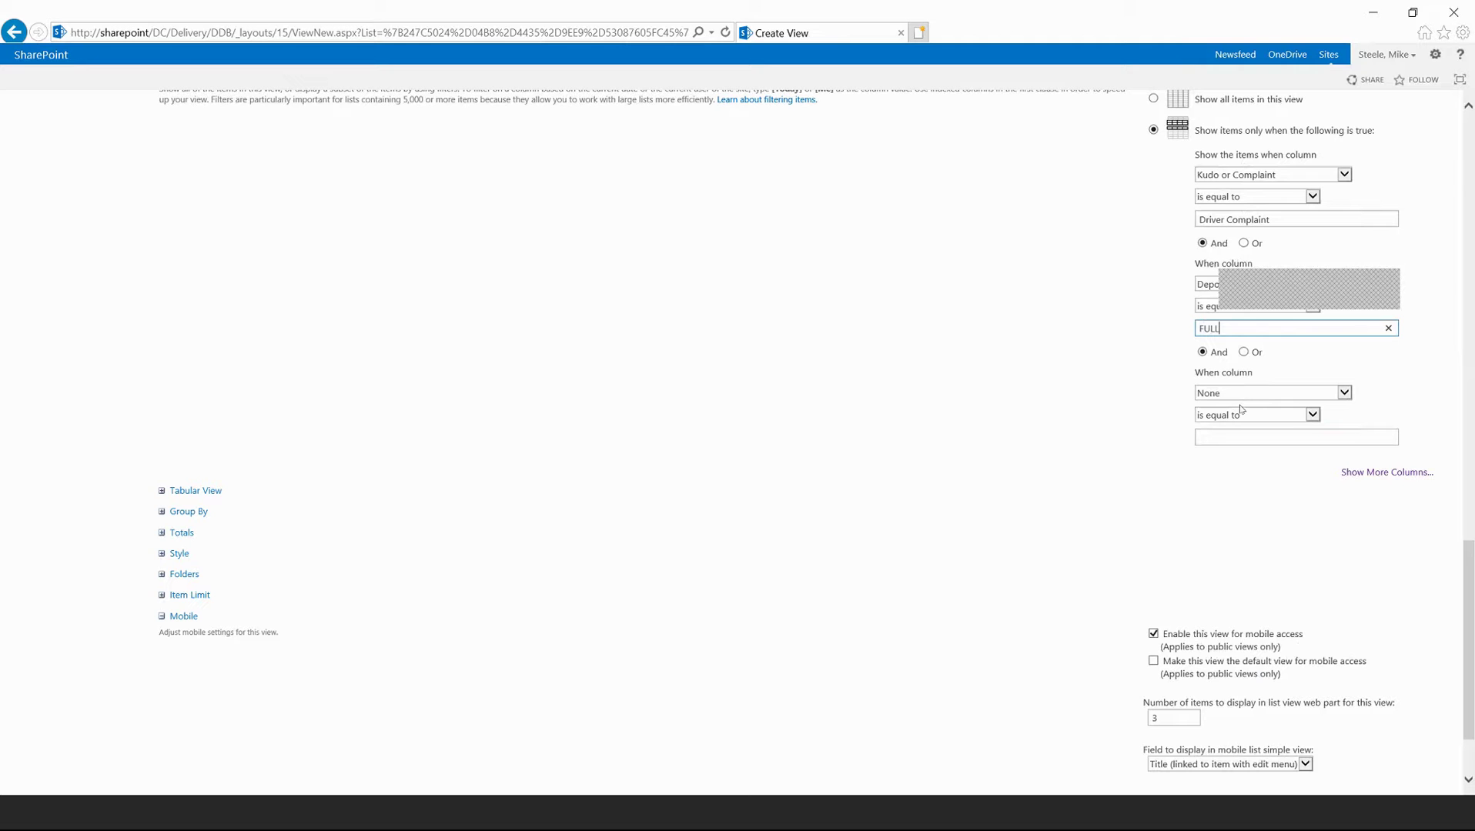
- Add two more filter conditions joined with Or, leaving their columns unset
click(1376, 473)
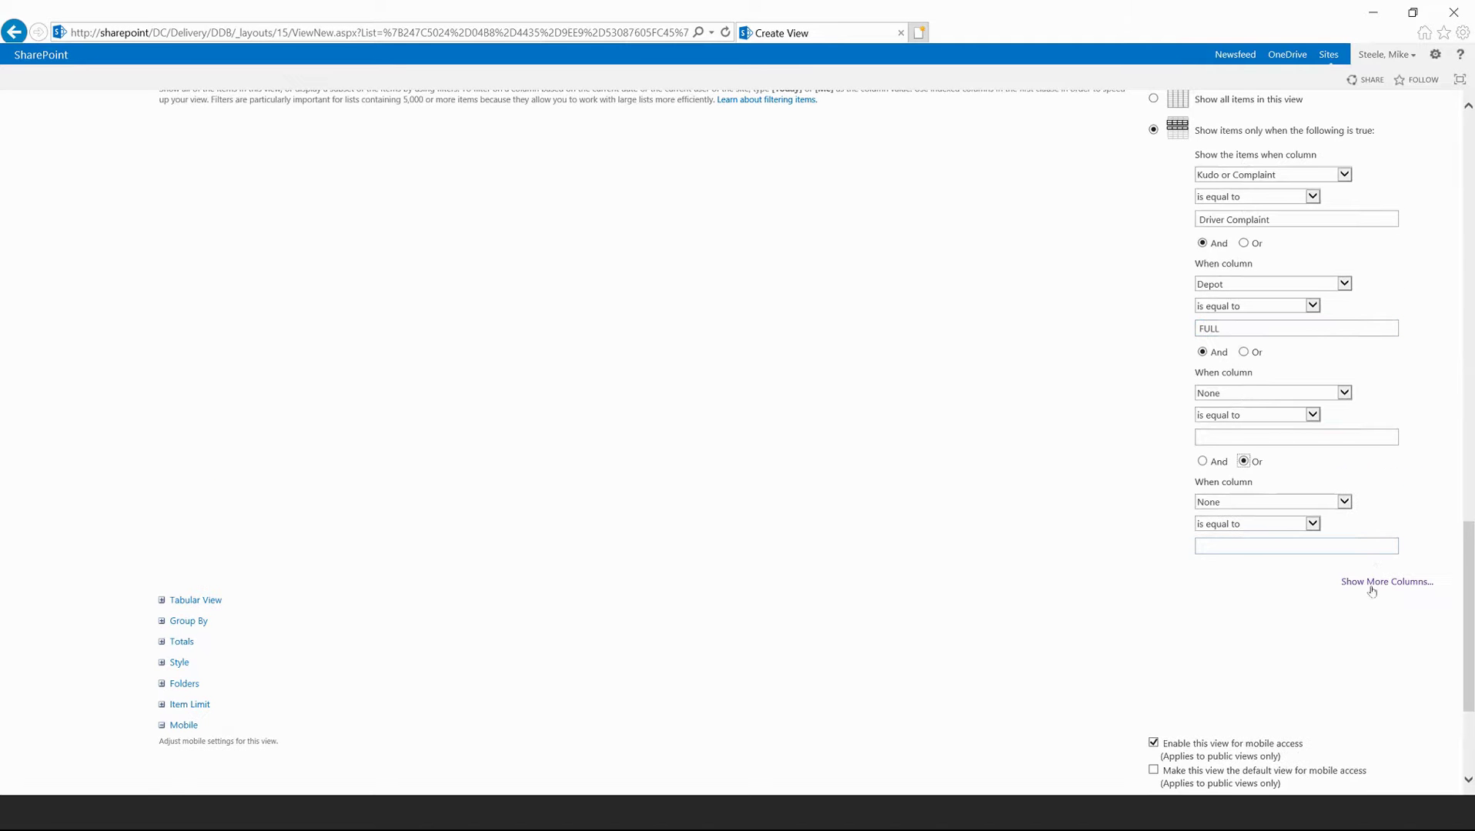
click(1374, 582)
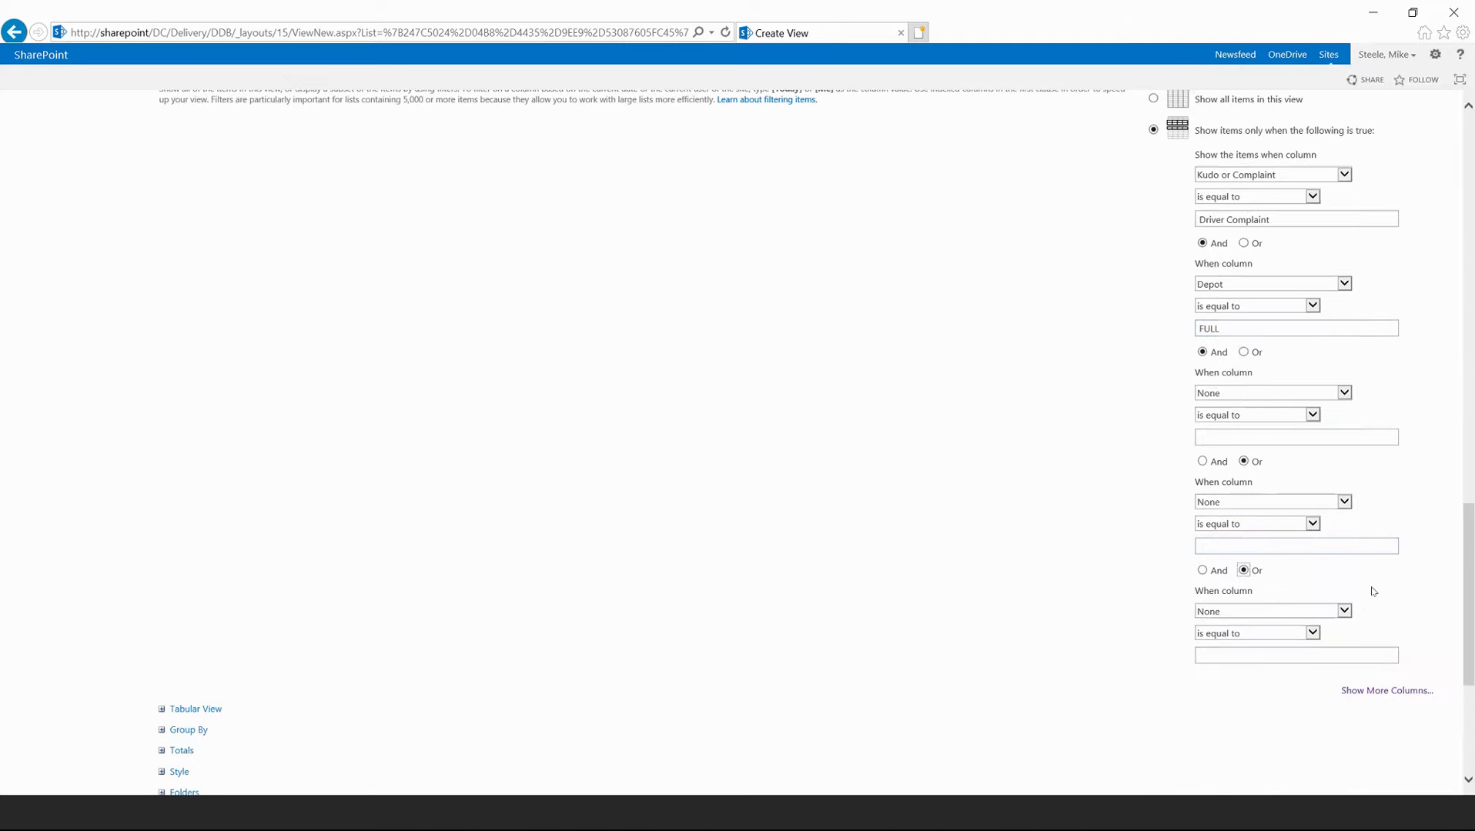
click(1204, 394)
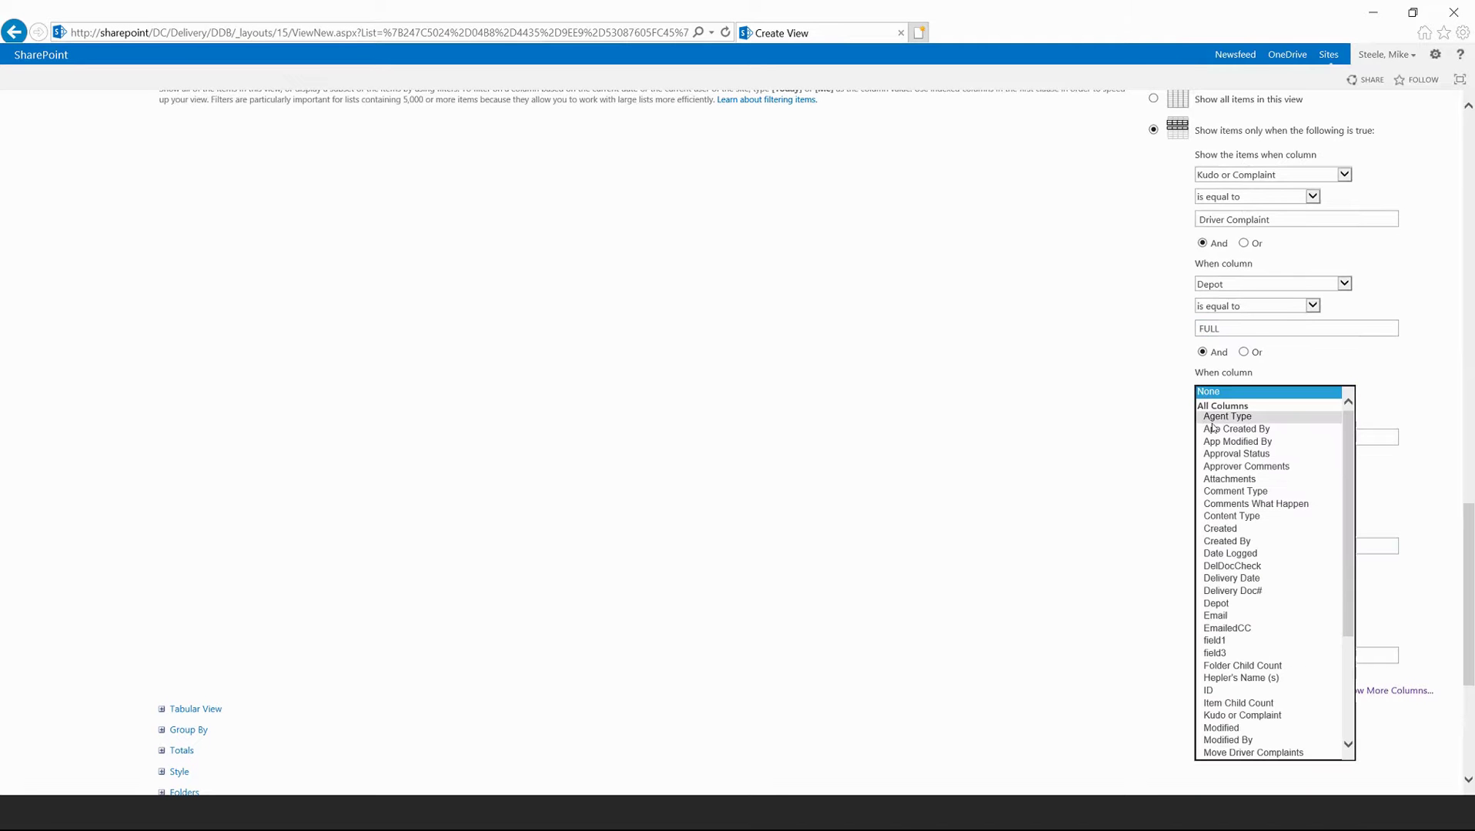
click(1213, 422)
click(1216, 397)
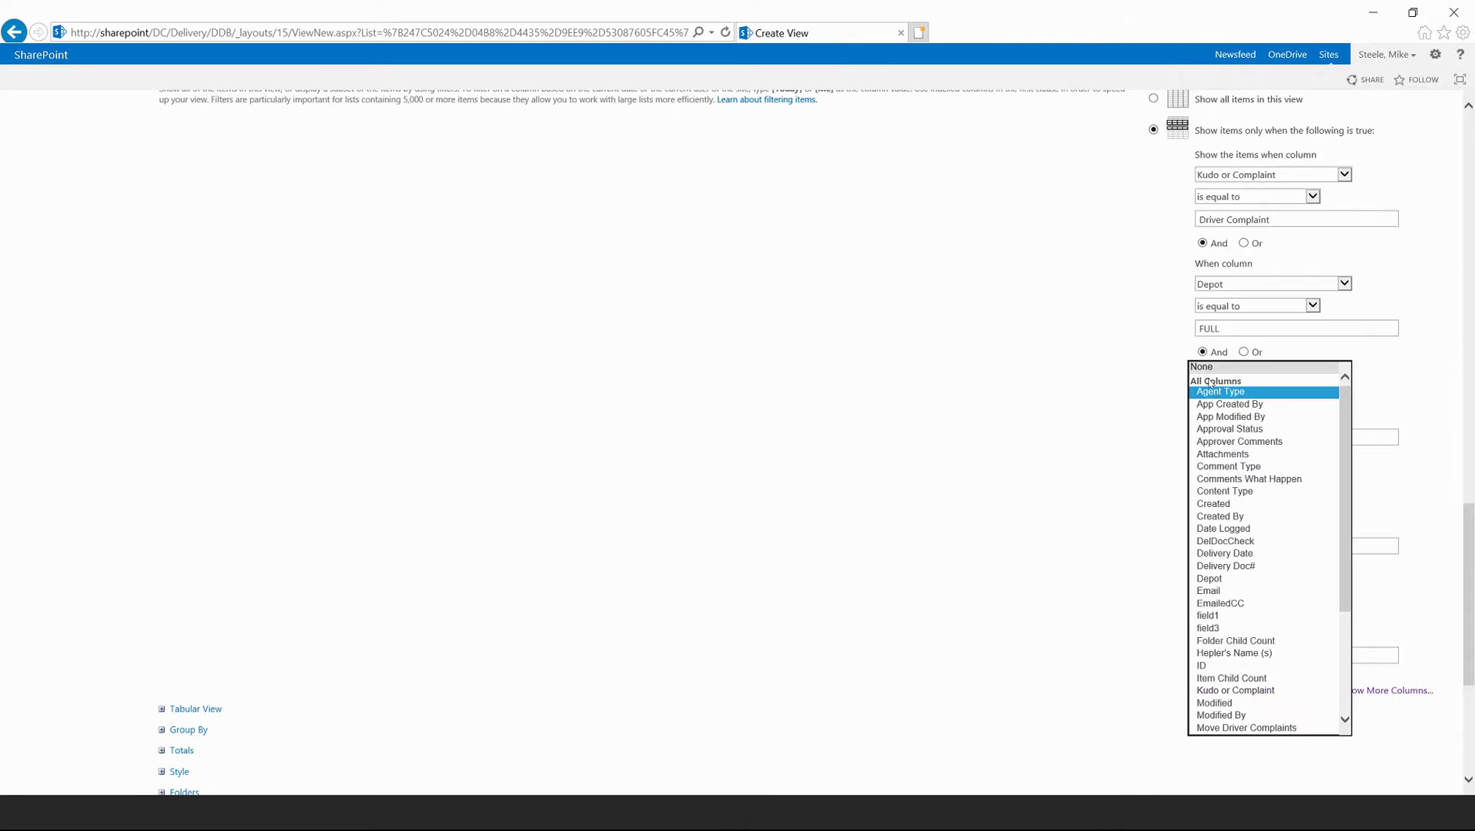
click(1204, 368)
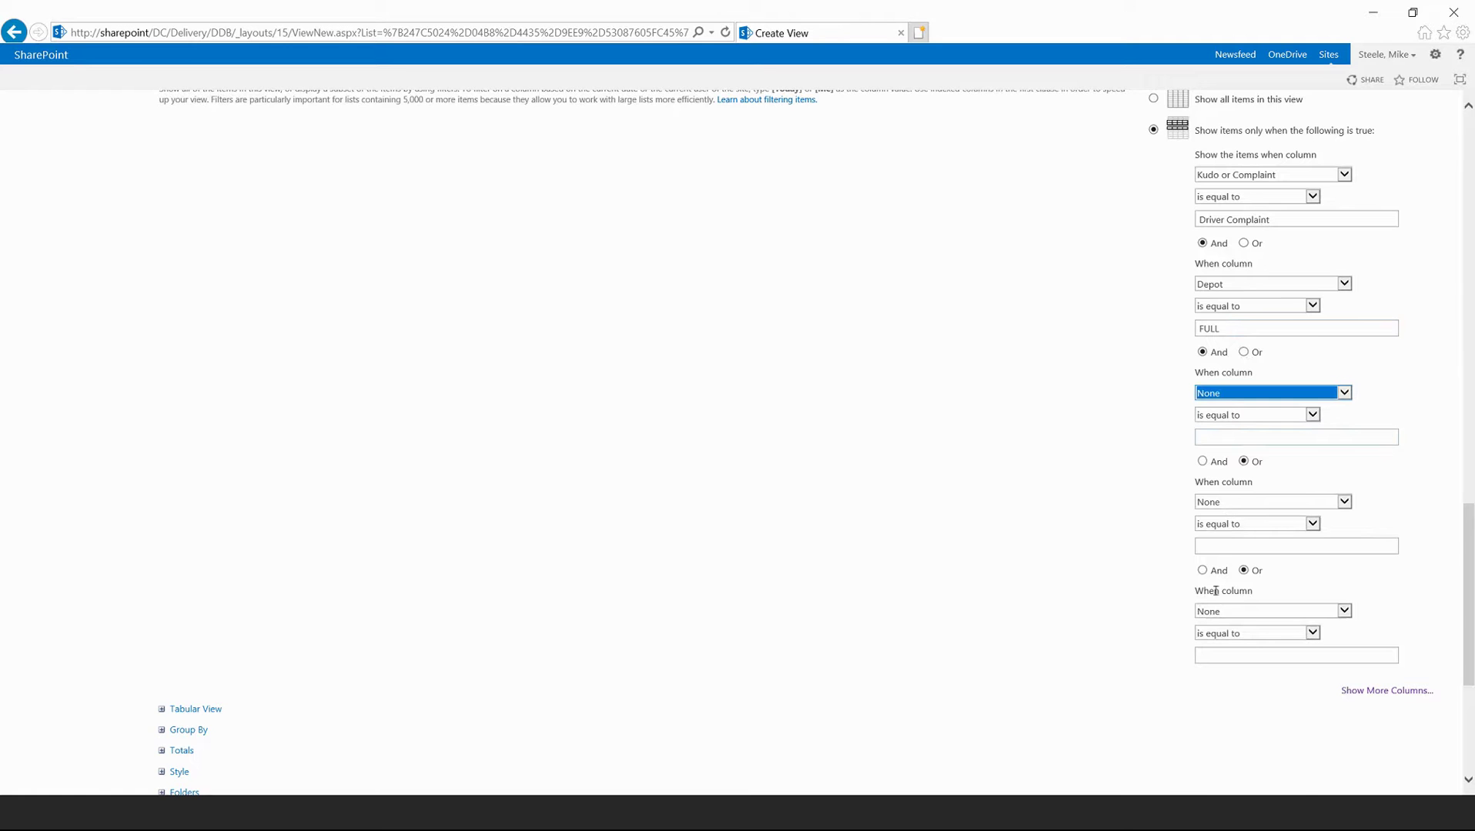
- Set the view's item limit to 100 items displayed in batches, and create the view
scroll(1195, 600, down, 3)
scroll(1195, 600, down, 2)
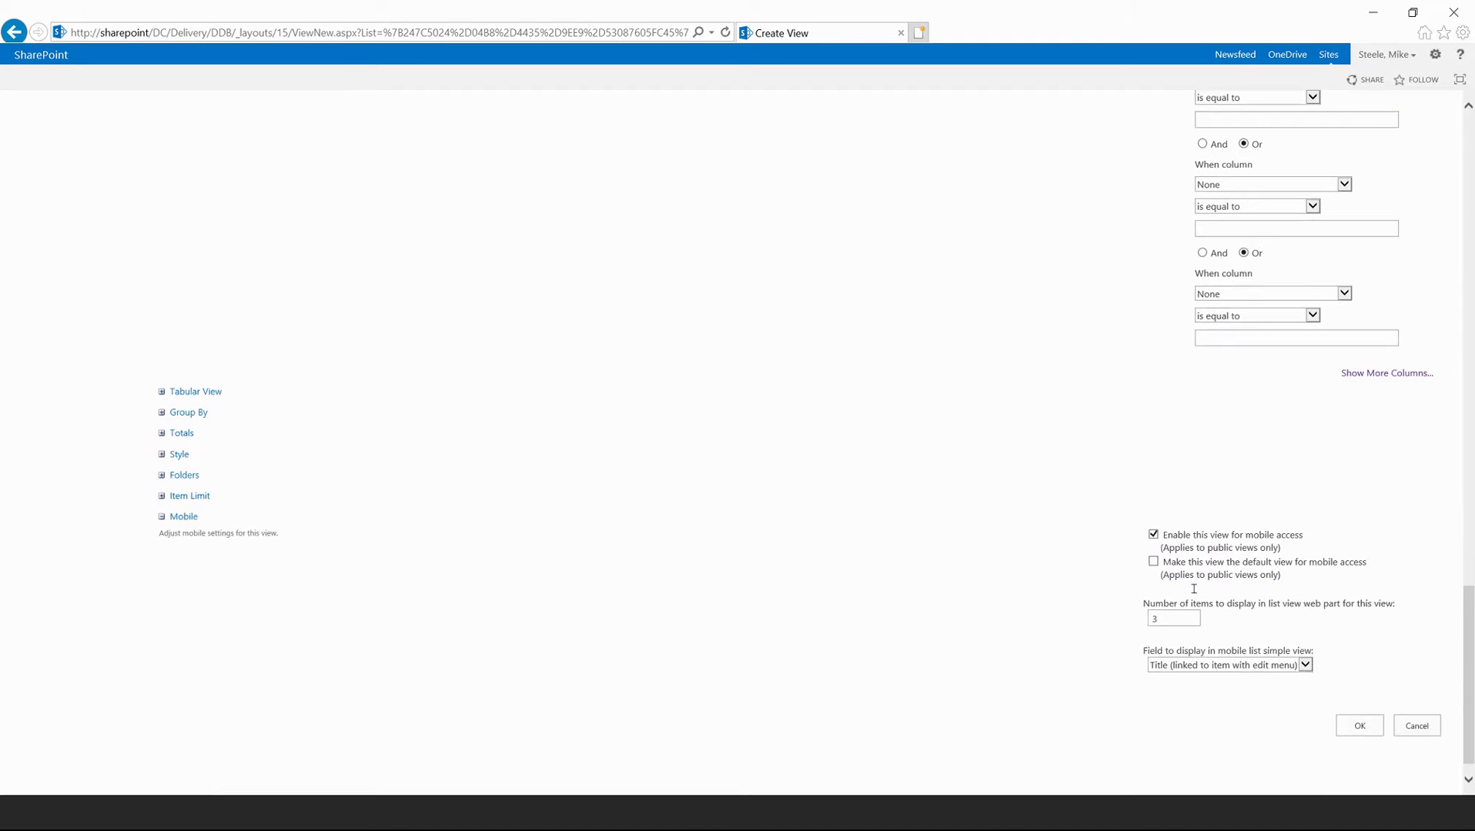
scroll(1197, 595, up, 8)
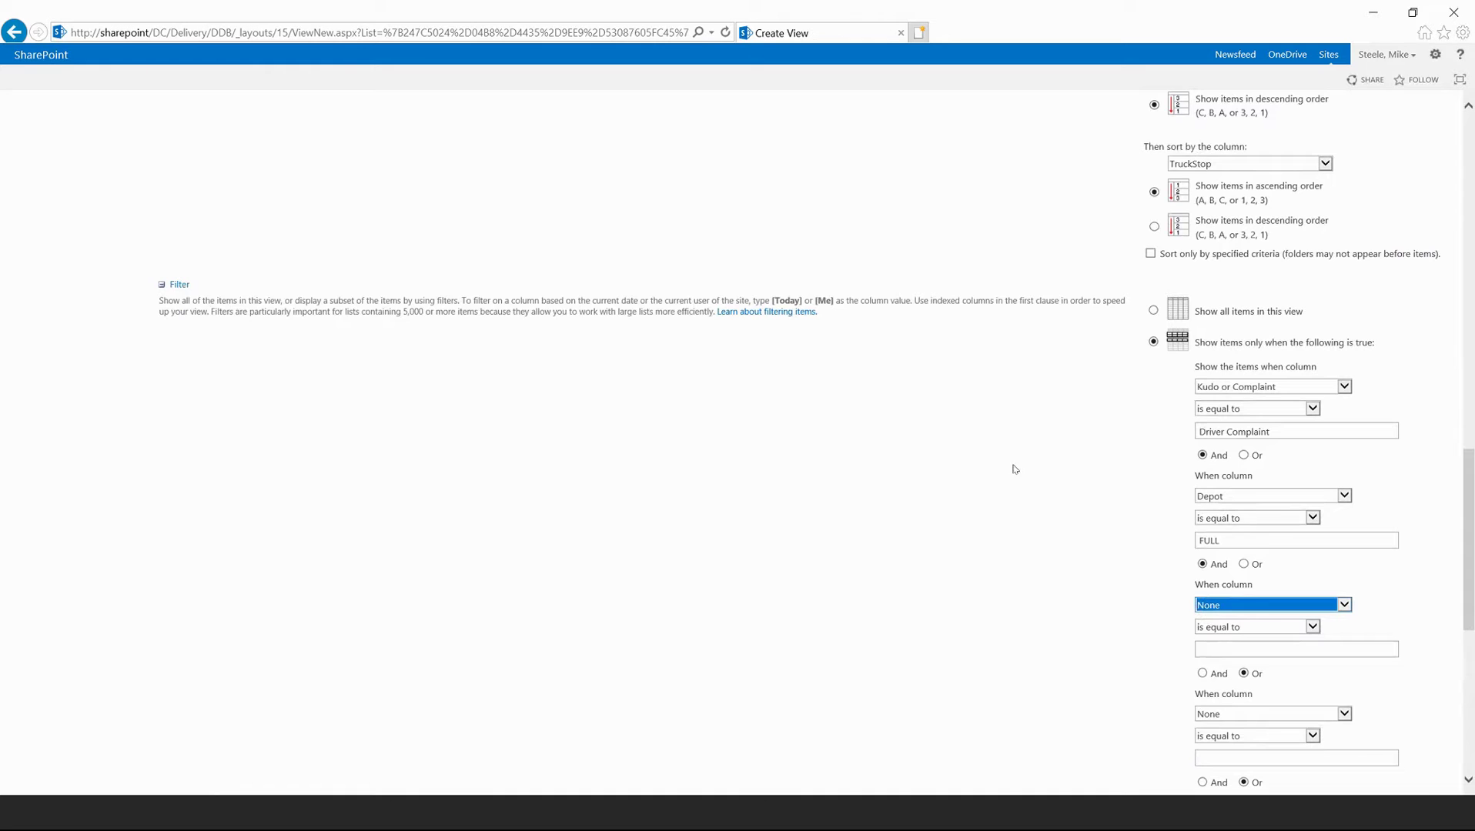
scroll(988, 459, down, 5)
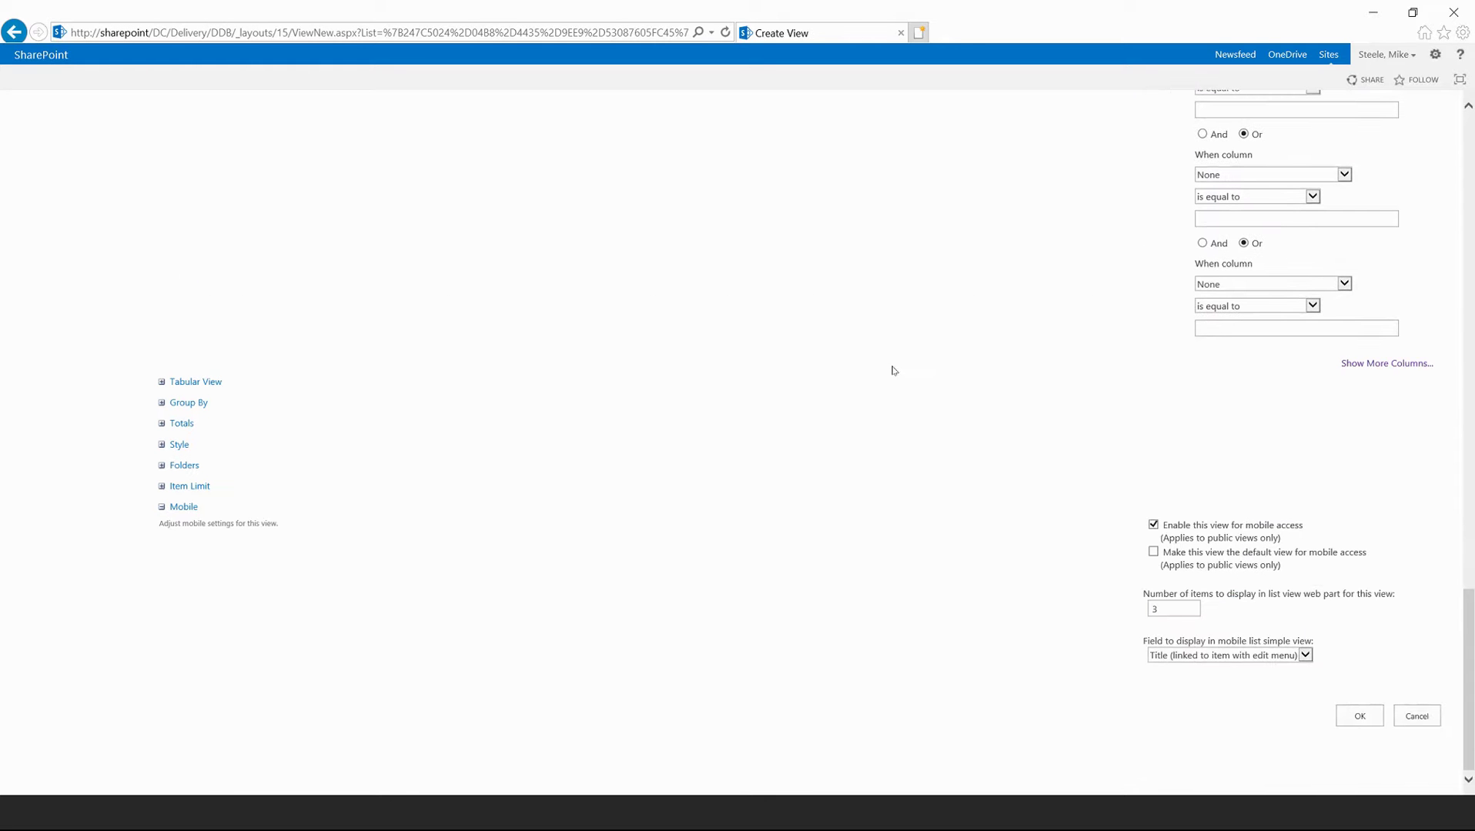
click(162, 423)
click(162, 425)
click(162, 486)
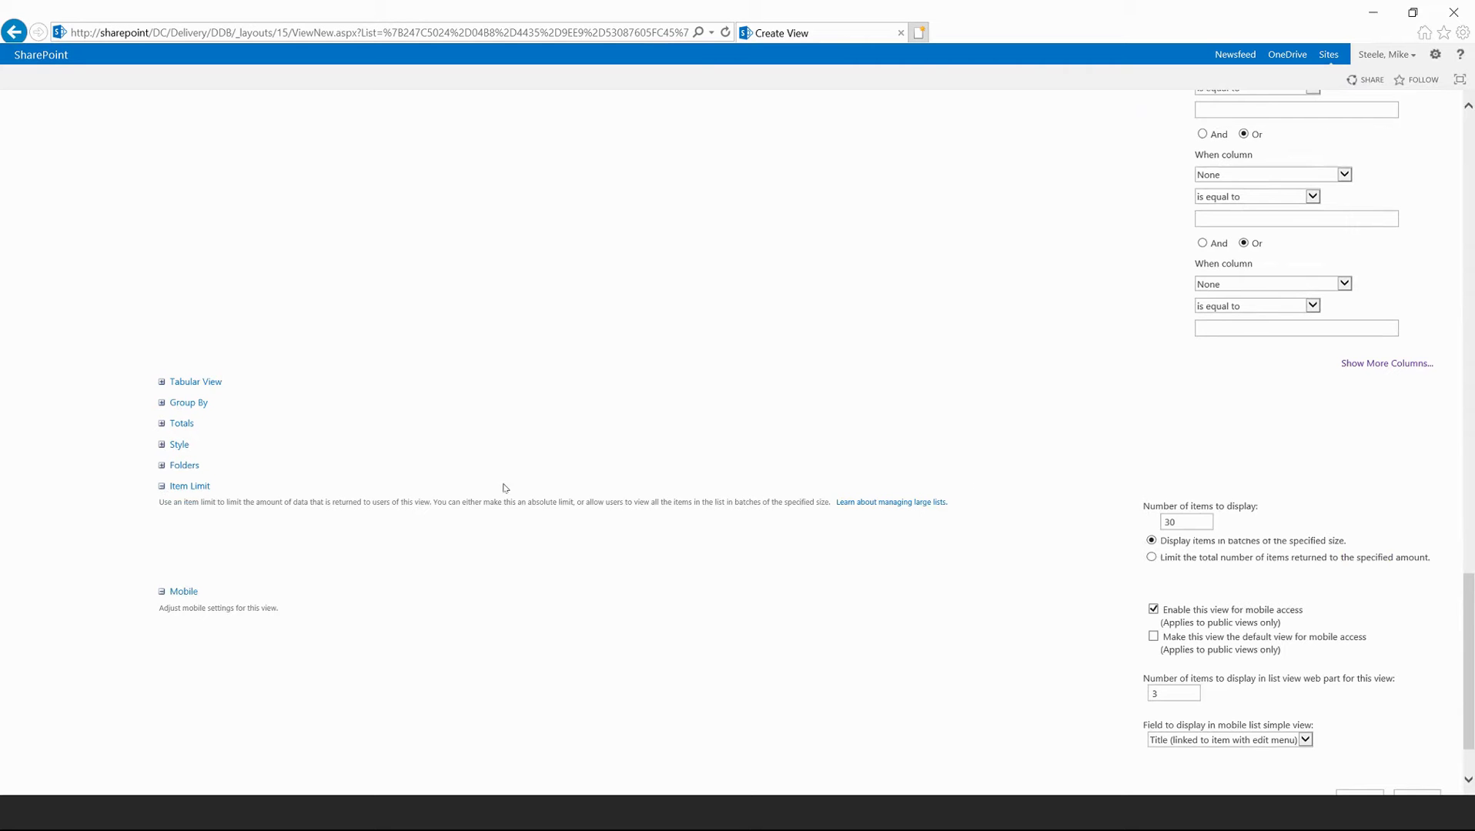
double_click(1187, 522)
text(100)
key(Tab)
scroll(847, 596, down, 1)
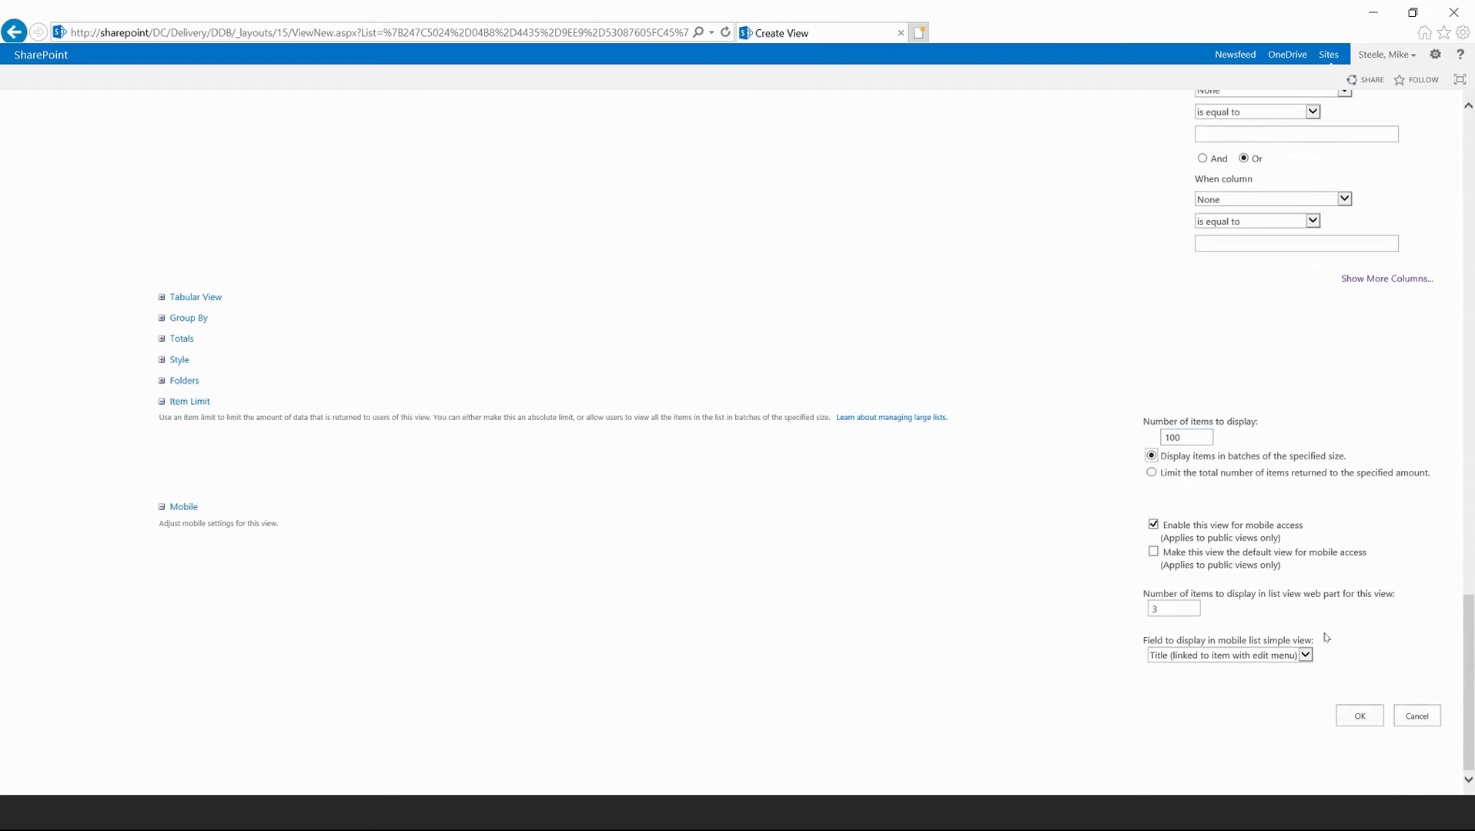
click(1362, 716)
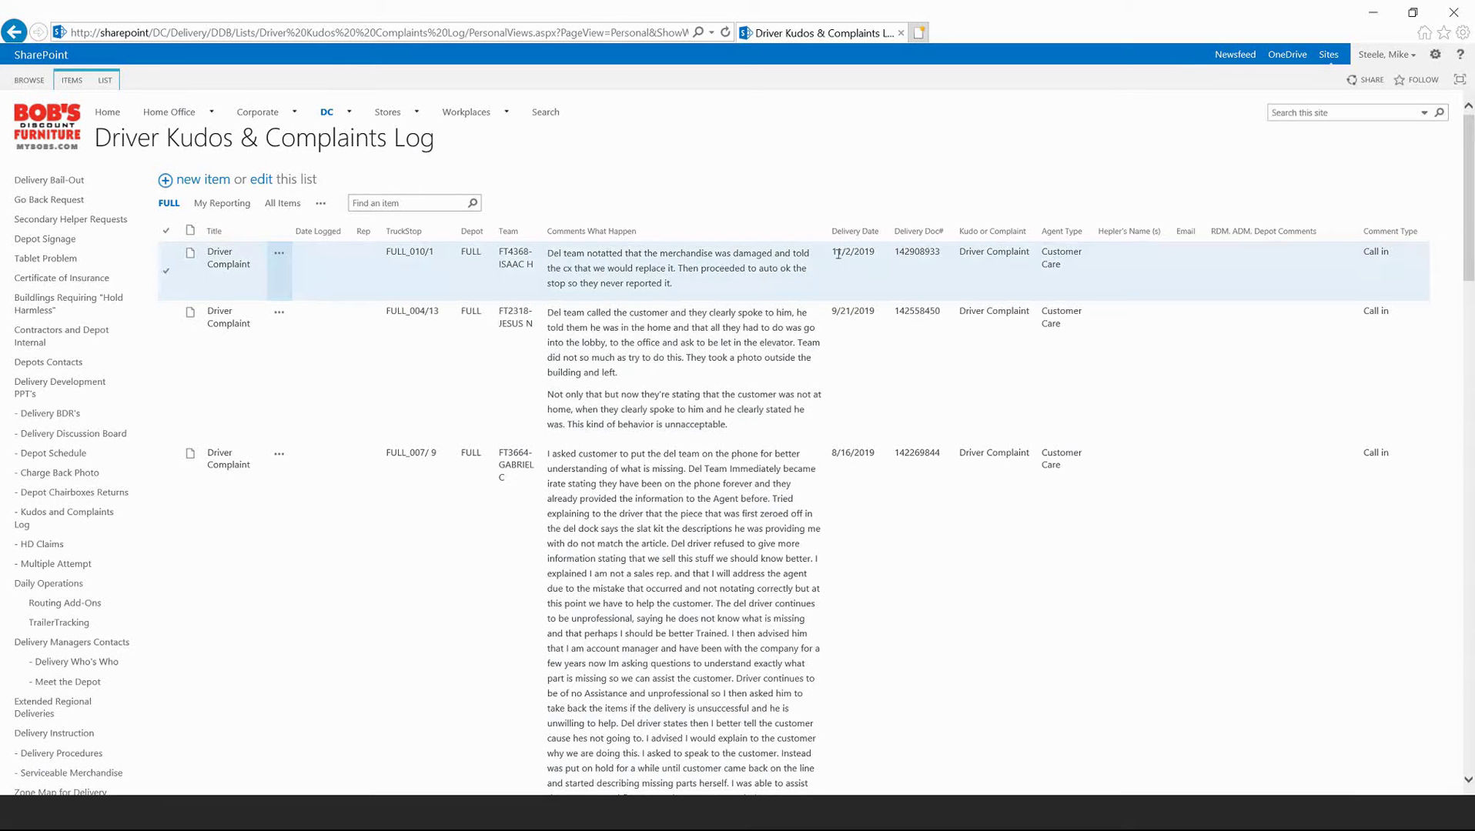
- Check the sort order of the first three items by their Delivery Date and TruckStop values
double_click(833, 250)
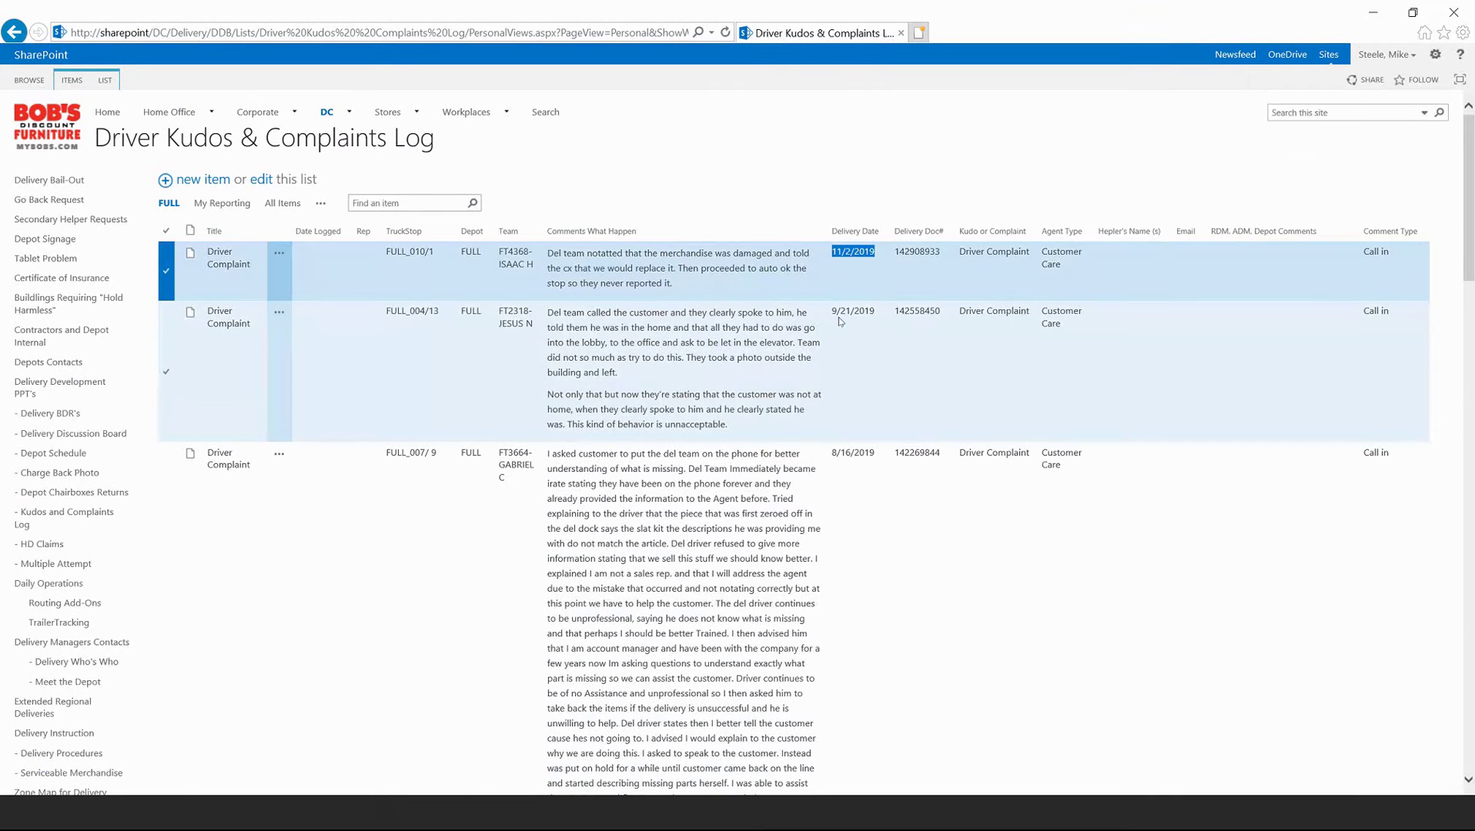
double_click(833, 311)
double_click(843, 452)
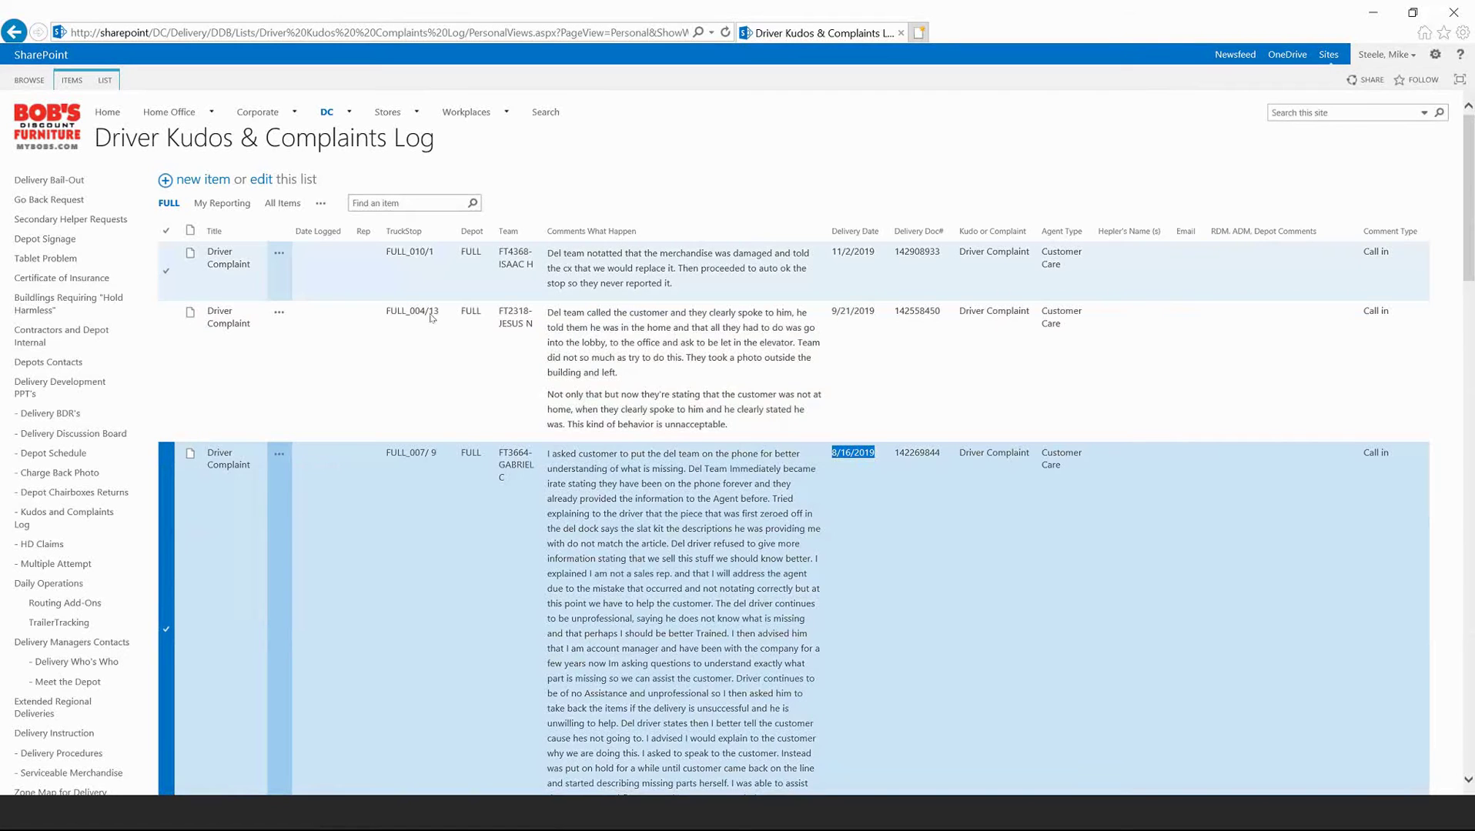
drag(436, 253, 393, 250)
drag(386, 310, 449, 312)
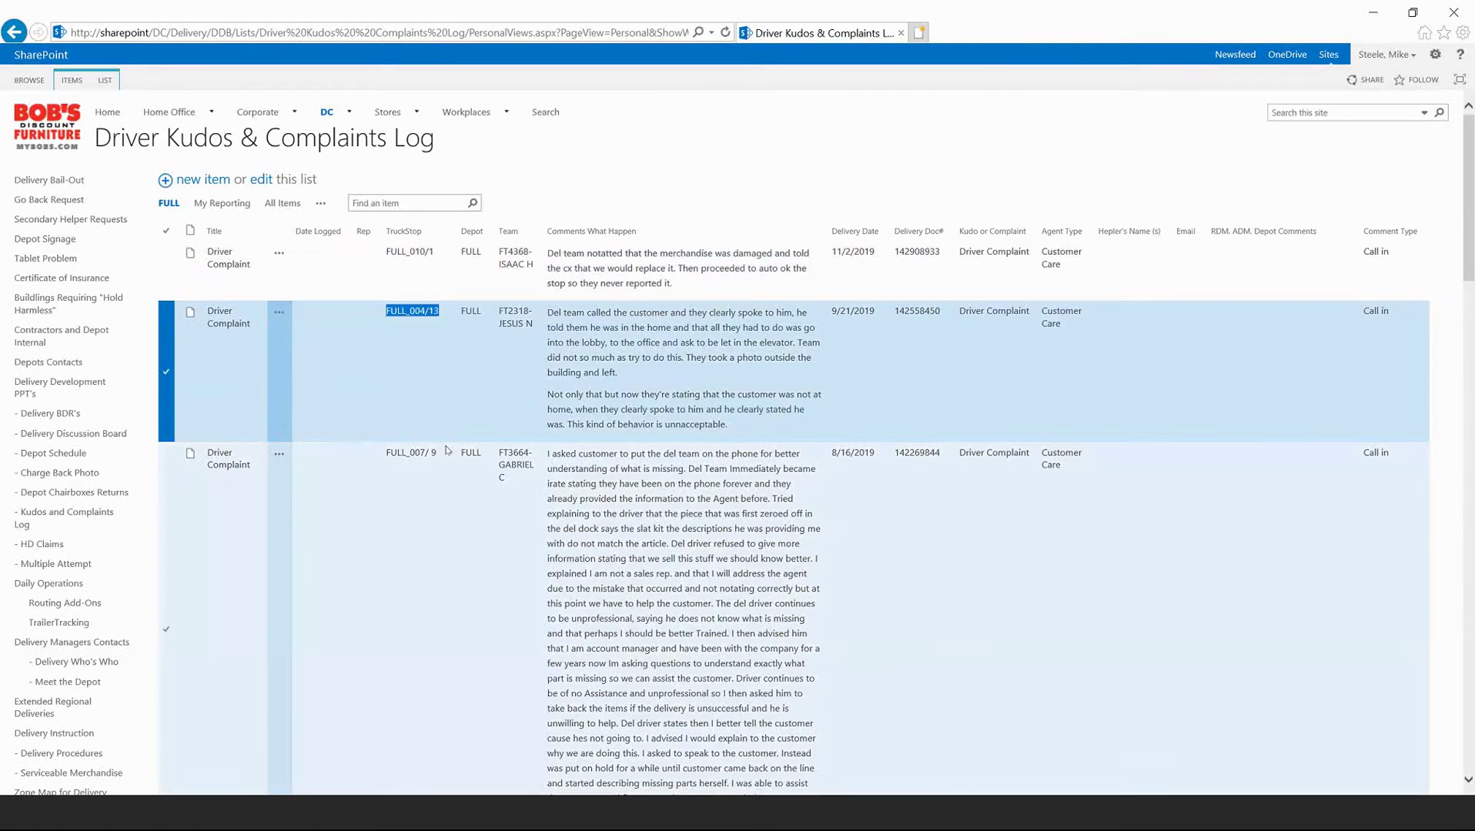
drag(387, 453, 443, 454)
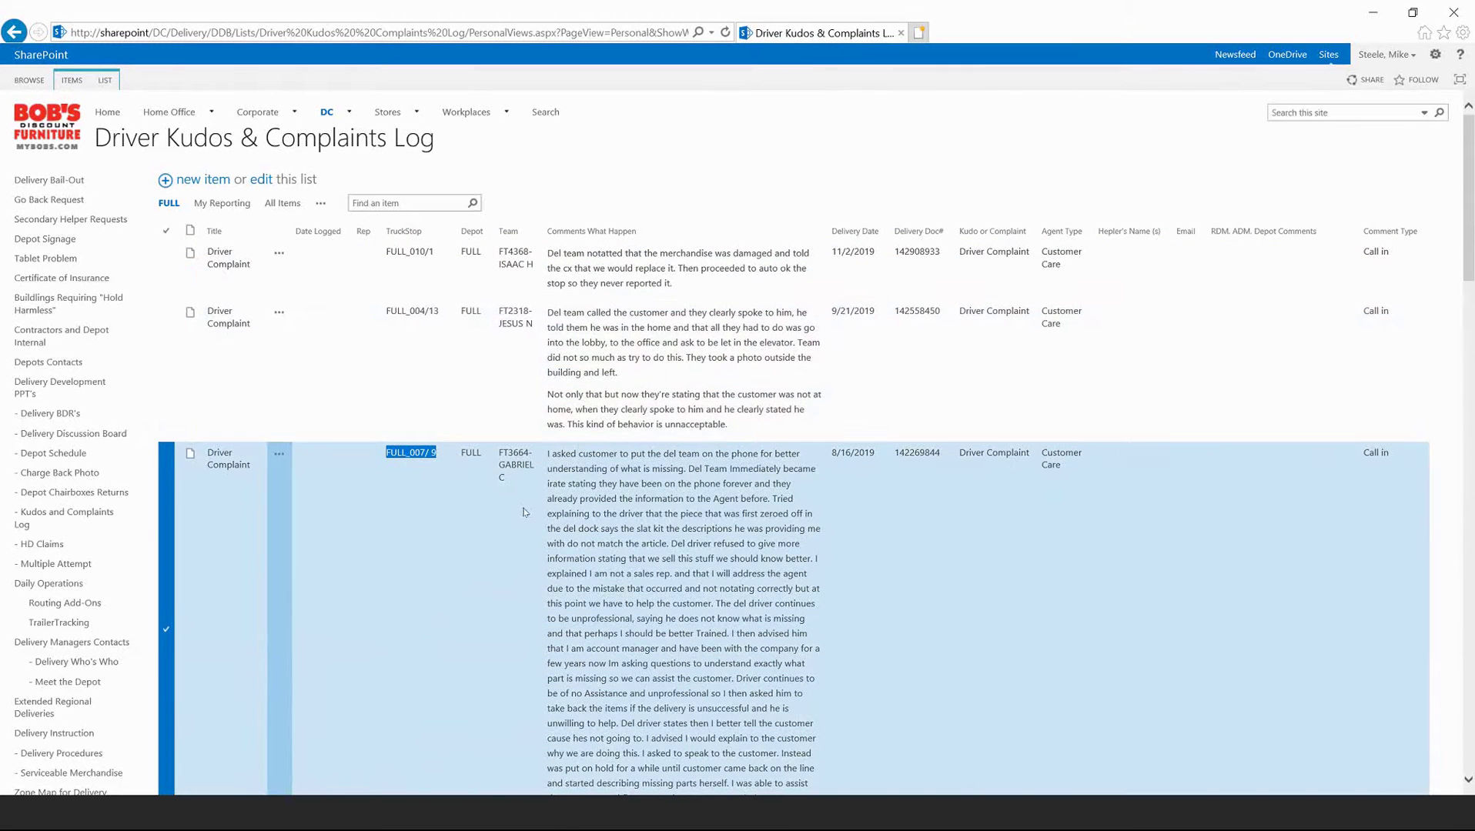
- Look over the remaining items in the FULL view and the filter choices of the Depot column
scroll(439, 359, down, 5)
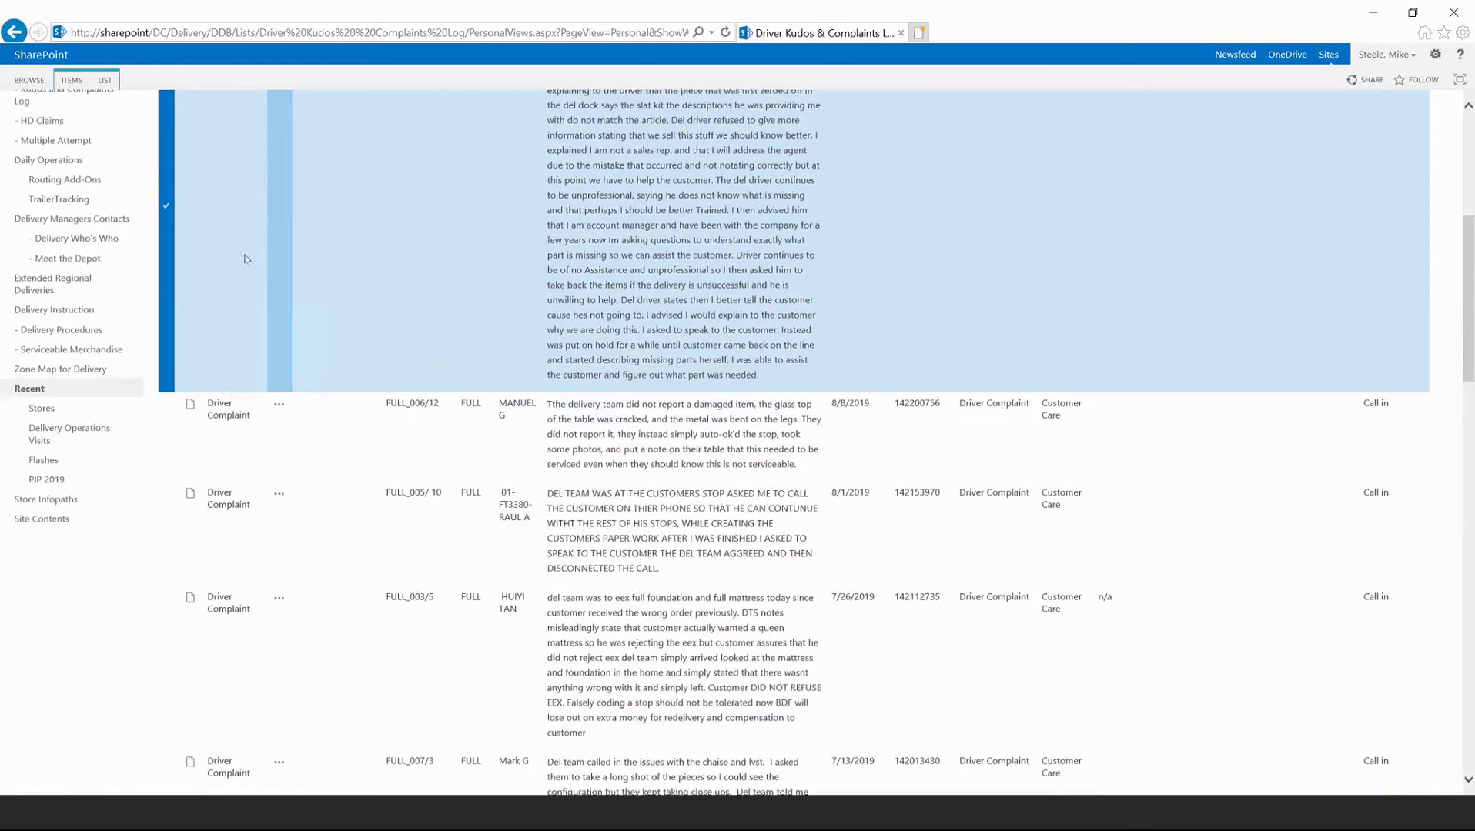
scroll(244, 258, up, 5)
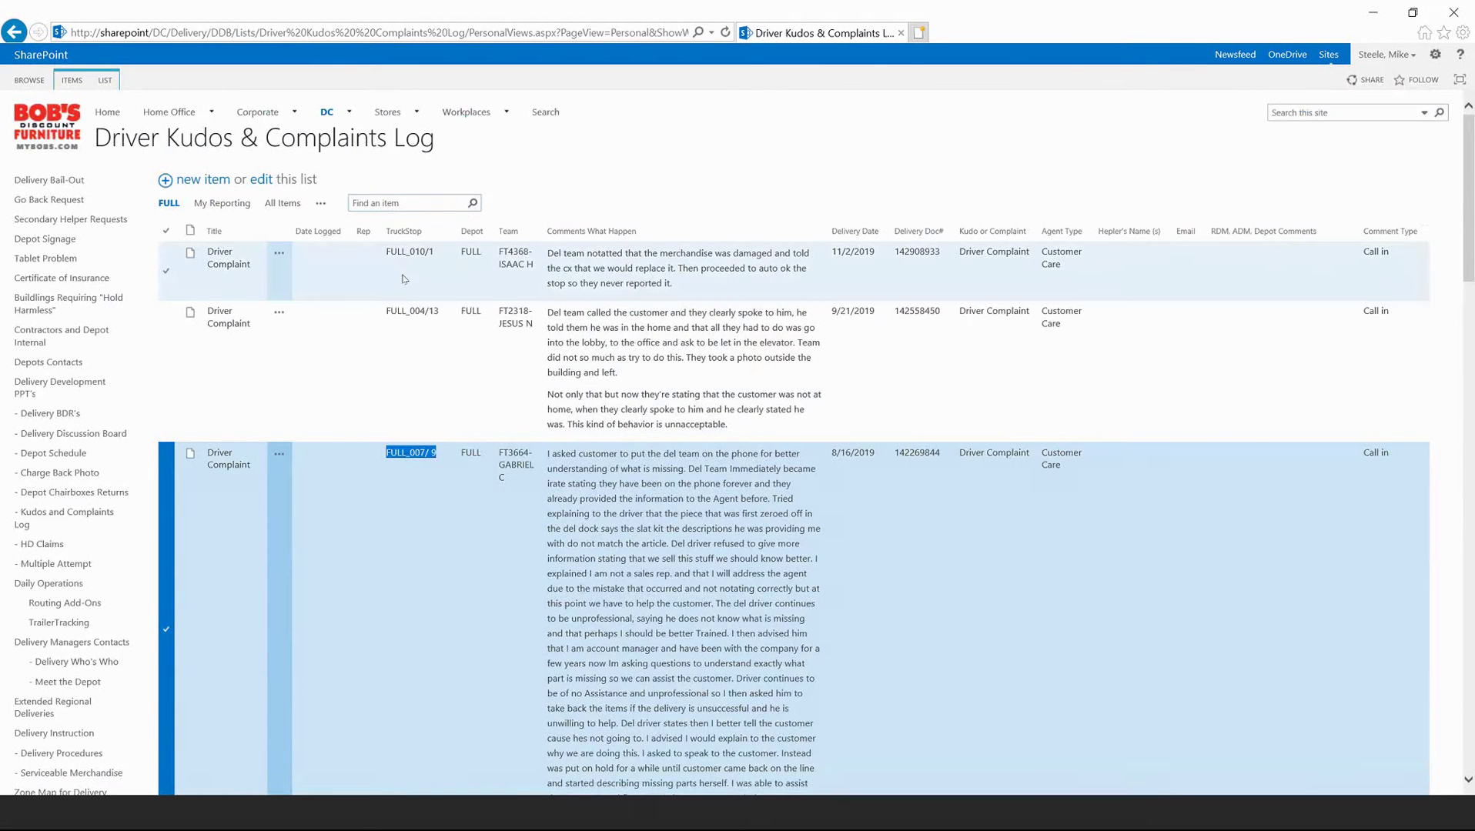
click(490, 236)
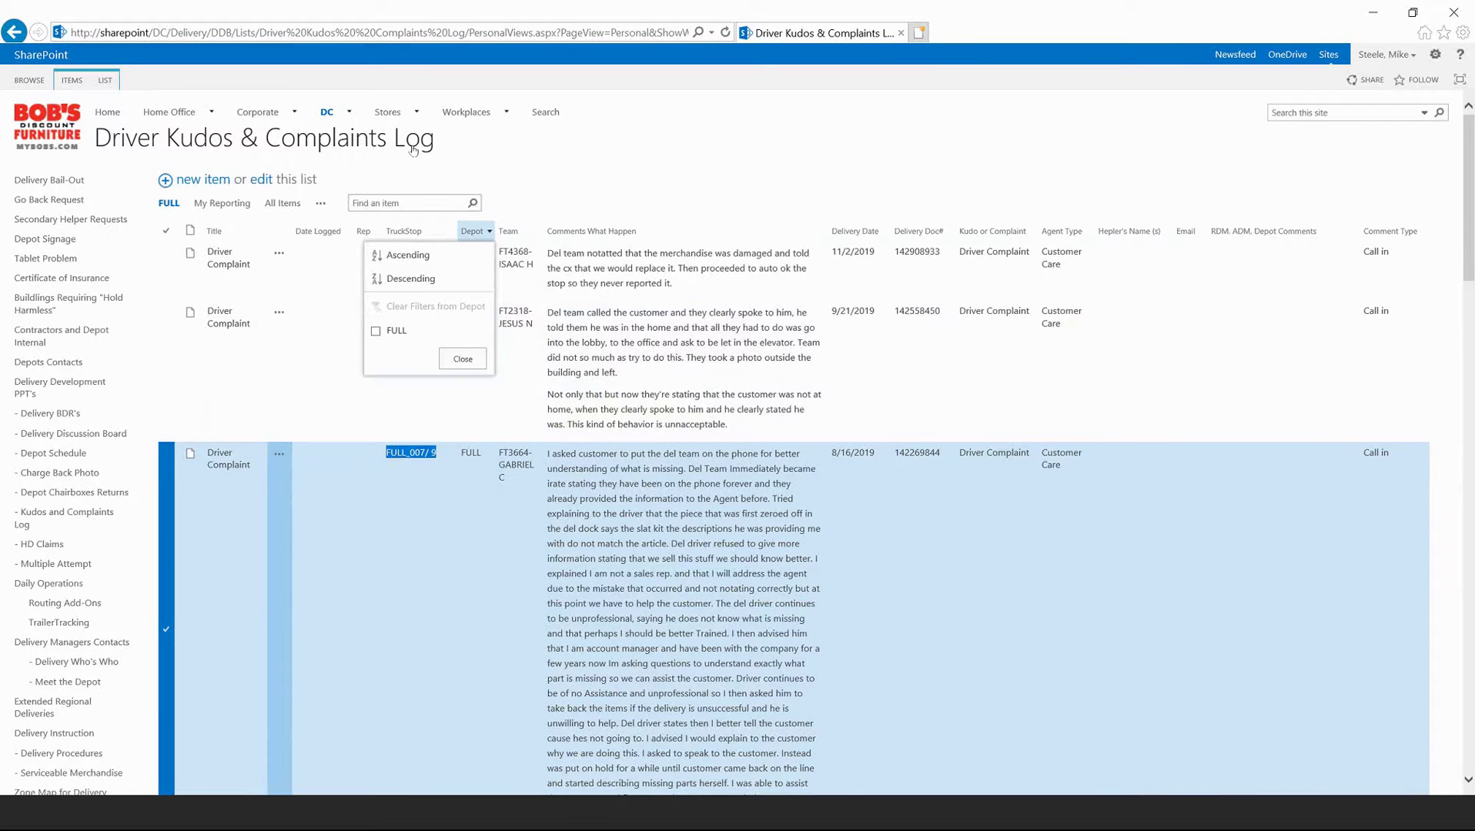
click(285, 206)
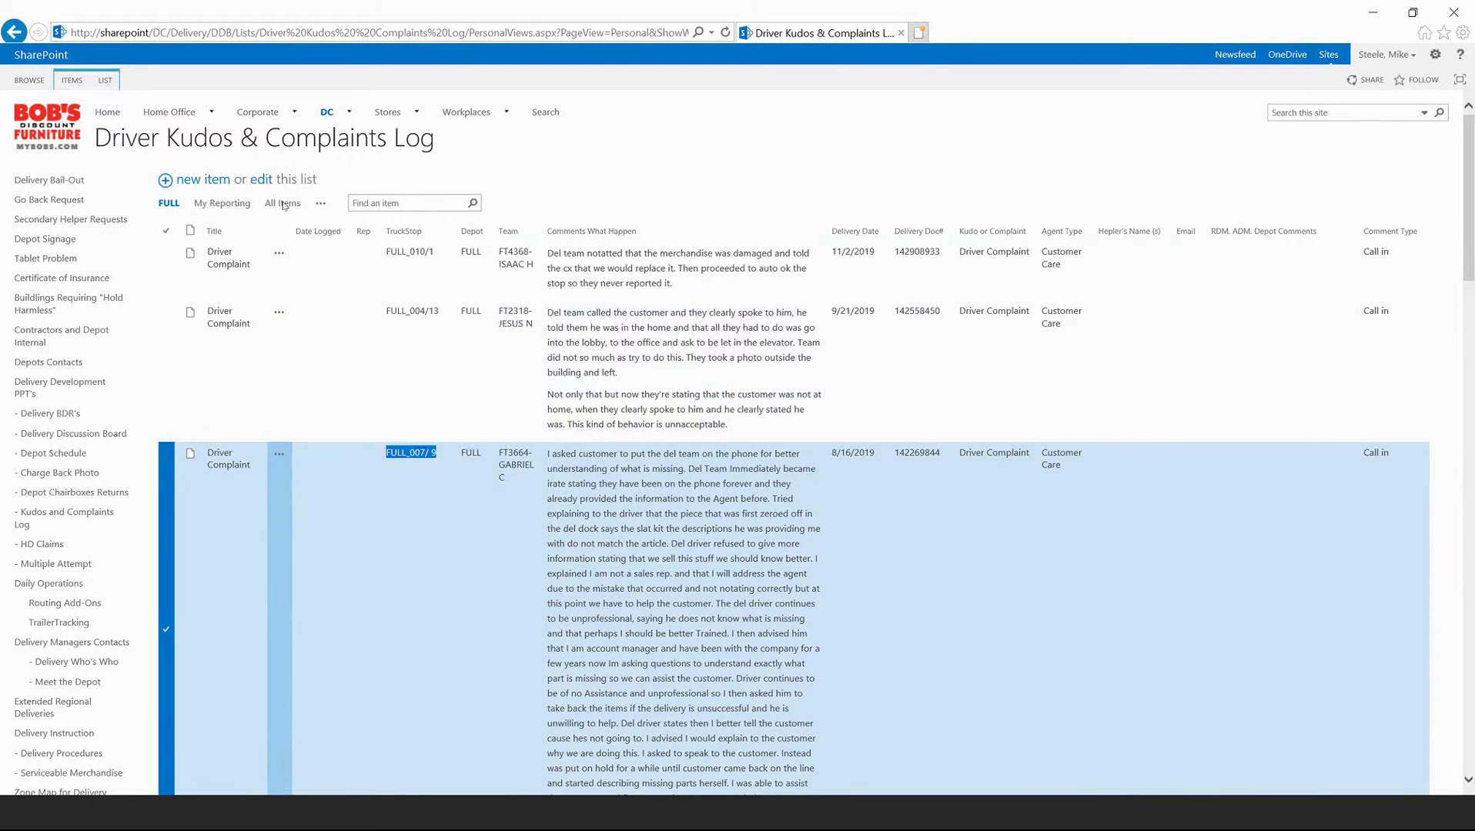
click(229, 143)
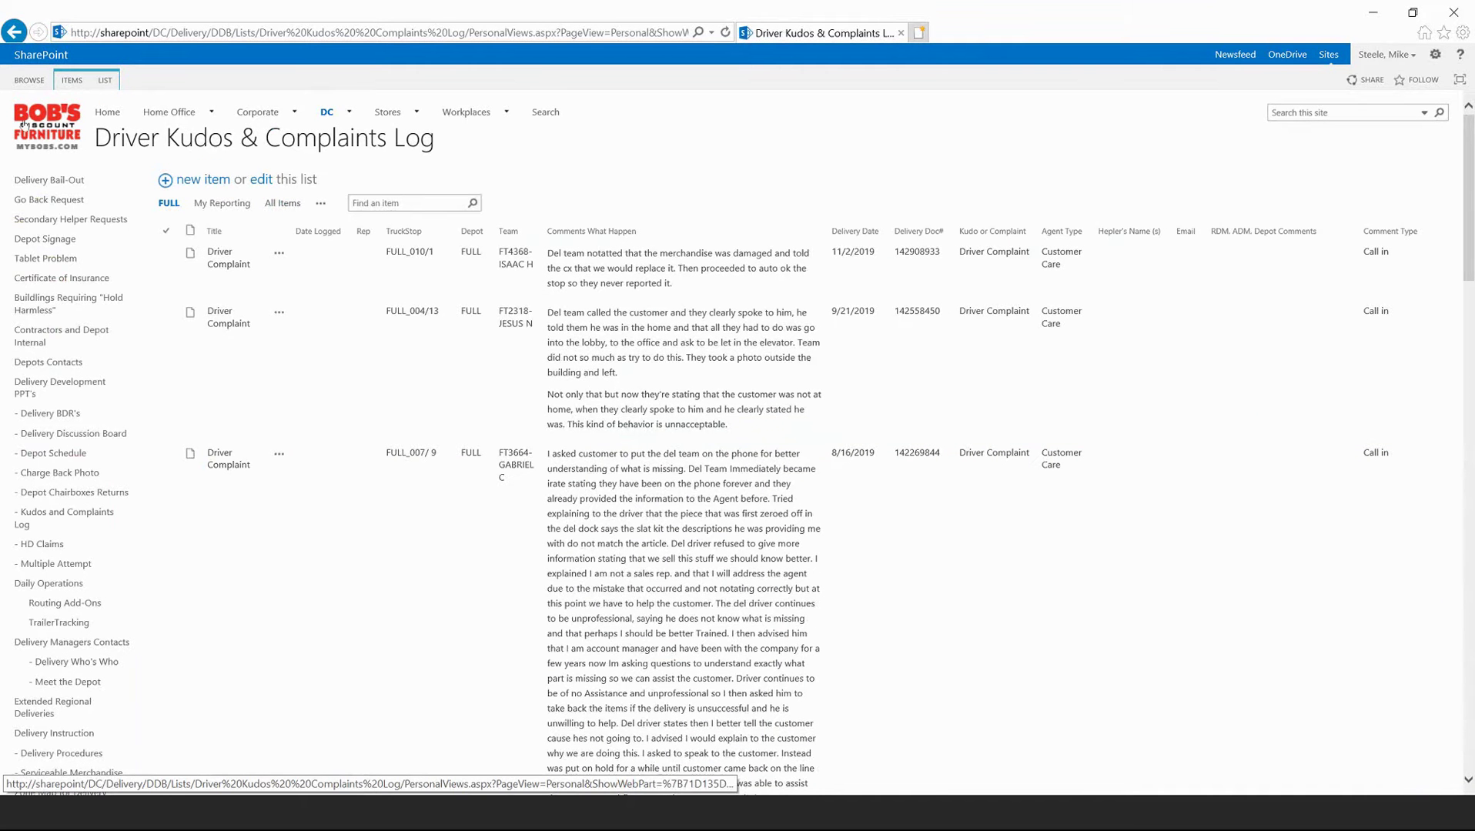
- Reopen the Kudos and Complaints Log from the site navigation and switch to the personal FULL view
click(51, 513)
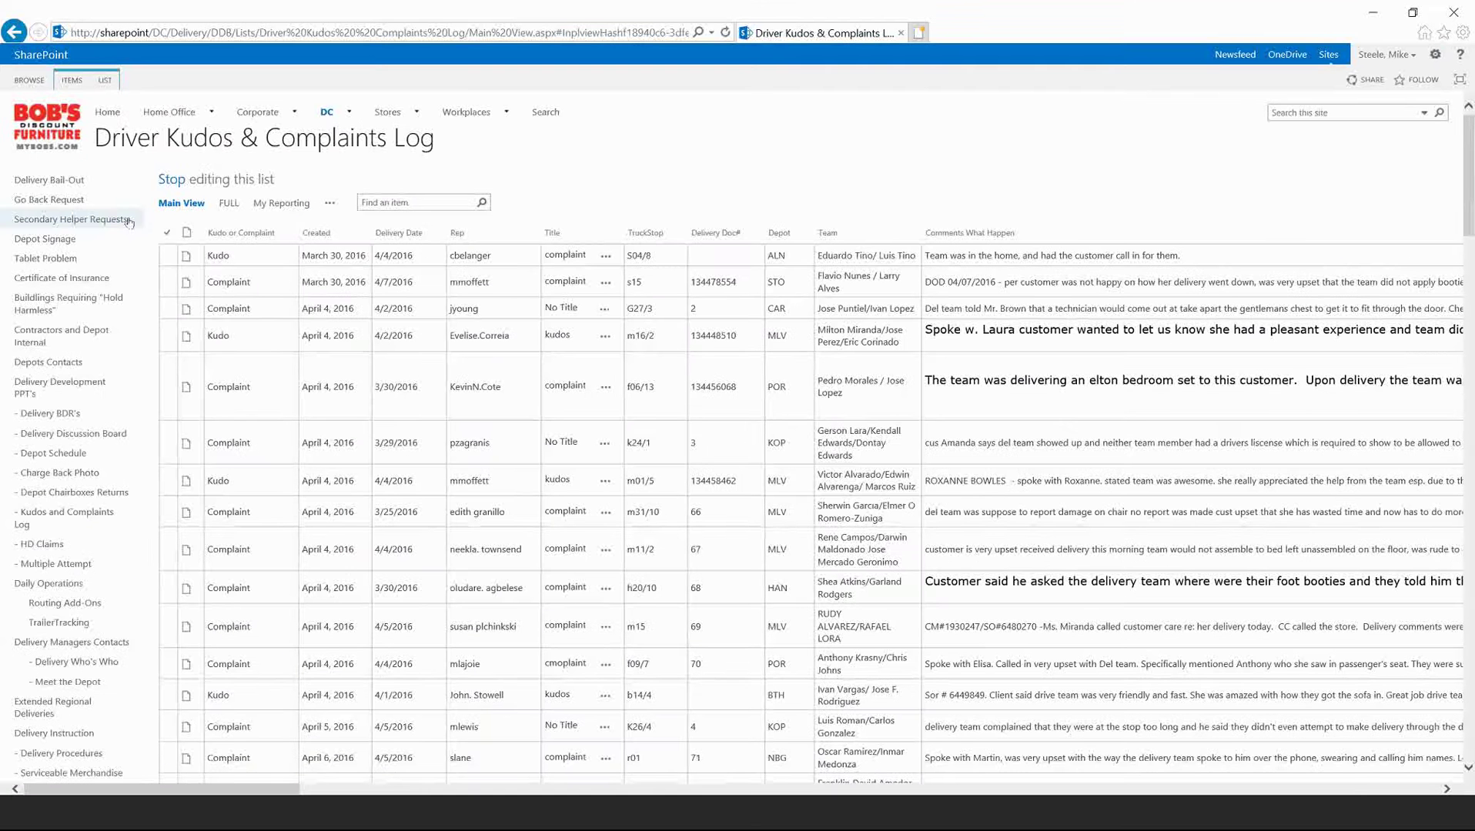
click(230, 204)
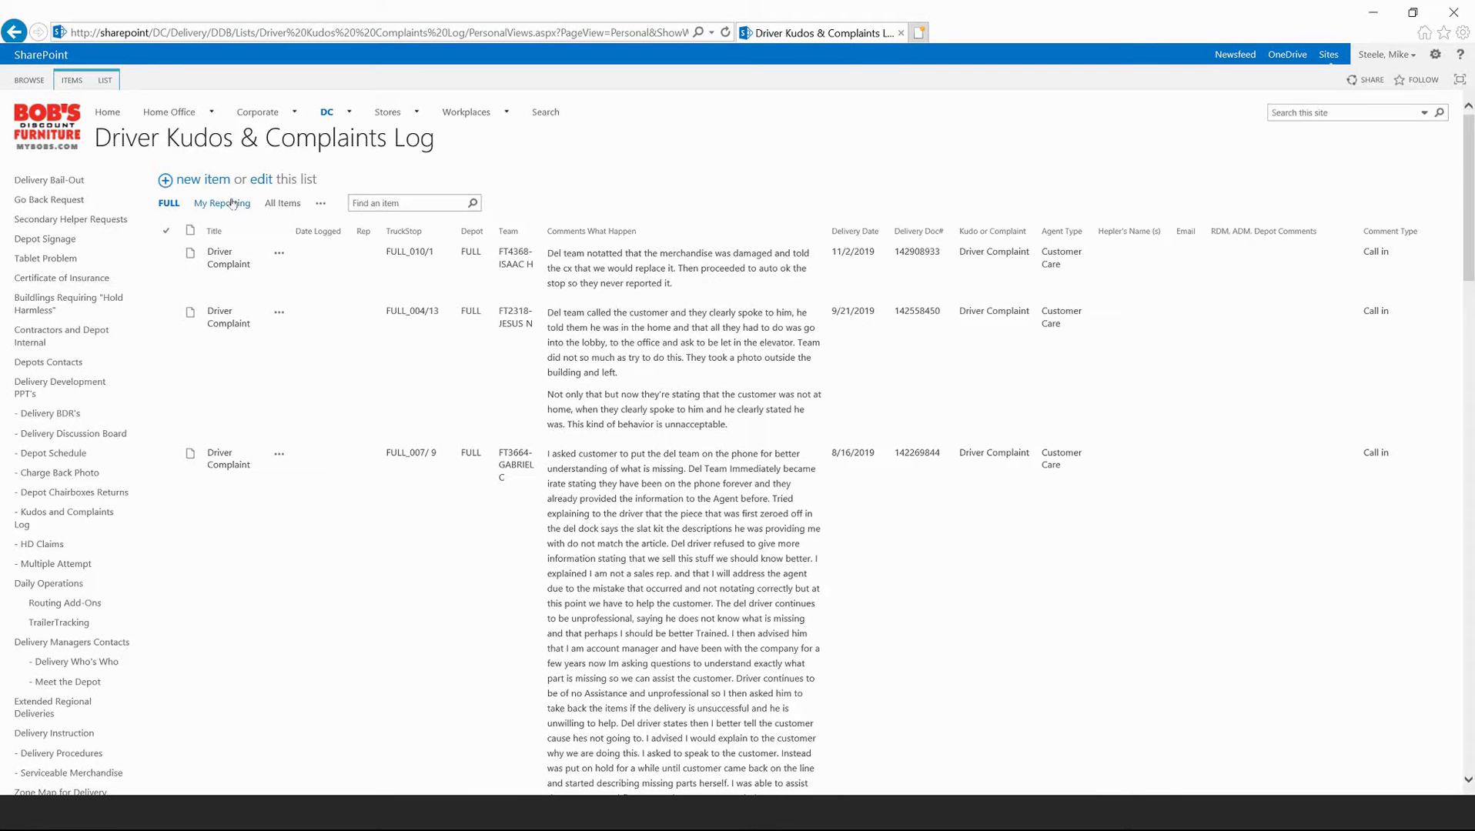
- Display the All Items view of the log and switch from it to Main View
click(281, 205)
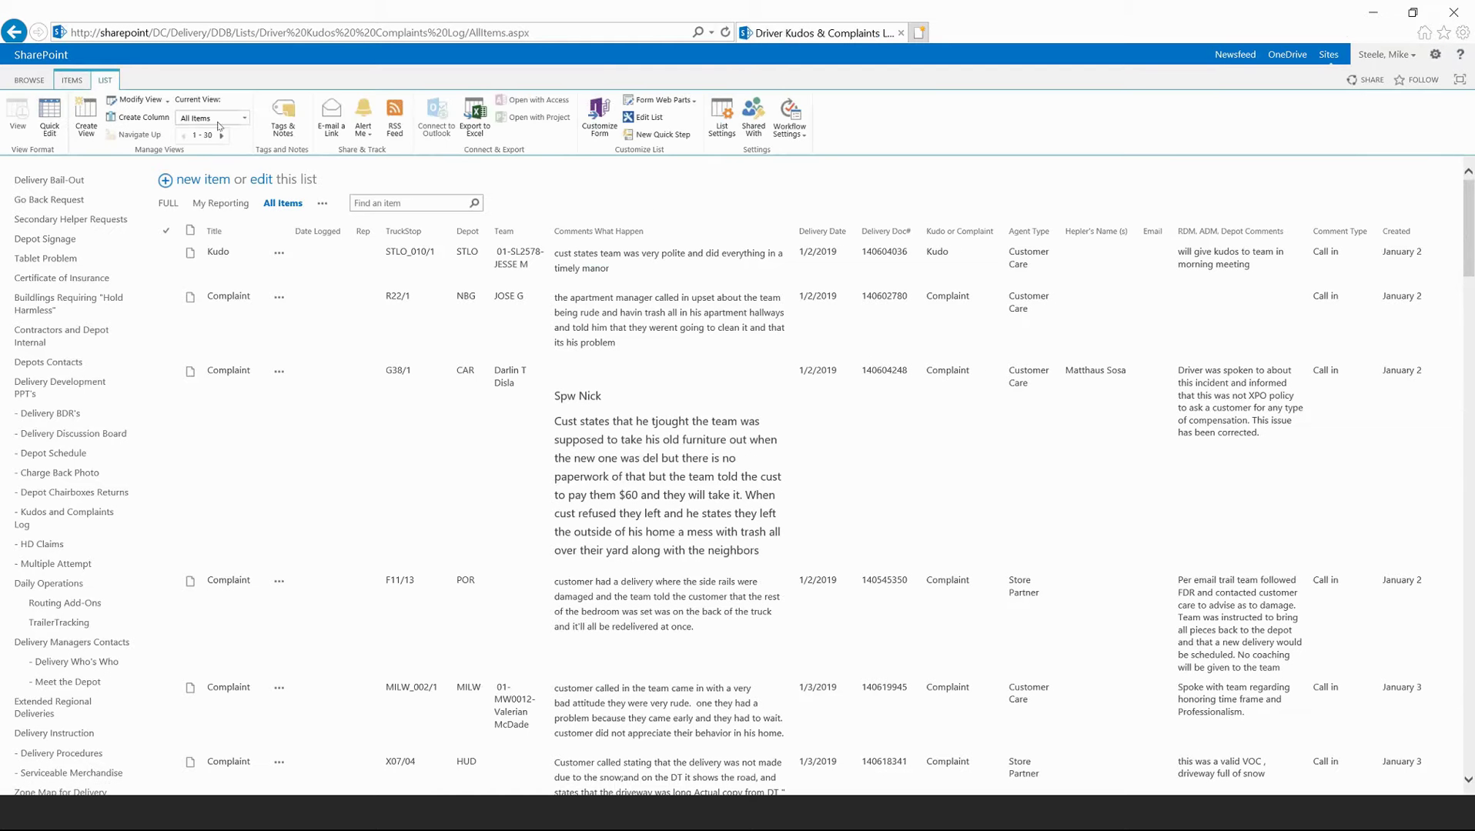
click(239, 120)
click(219, 154)
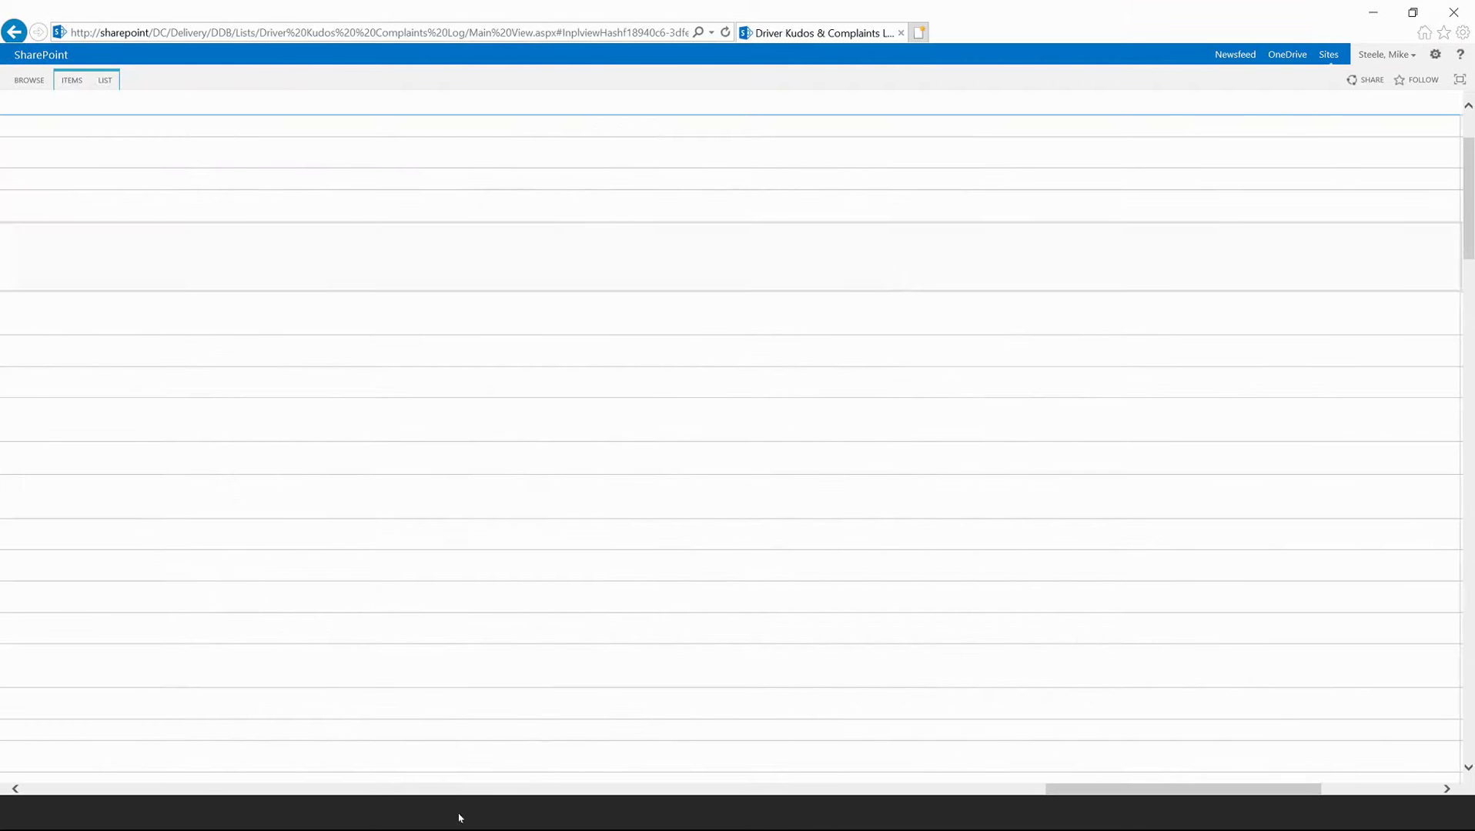
- Examine the Main View's columns across the full width of the list
click(457, 798)
click(453, 796)
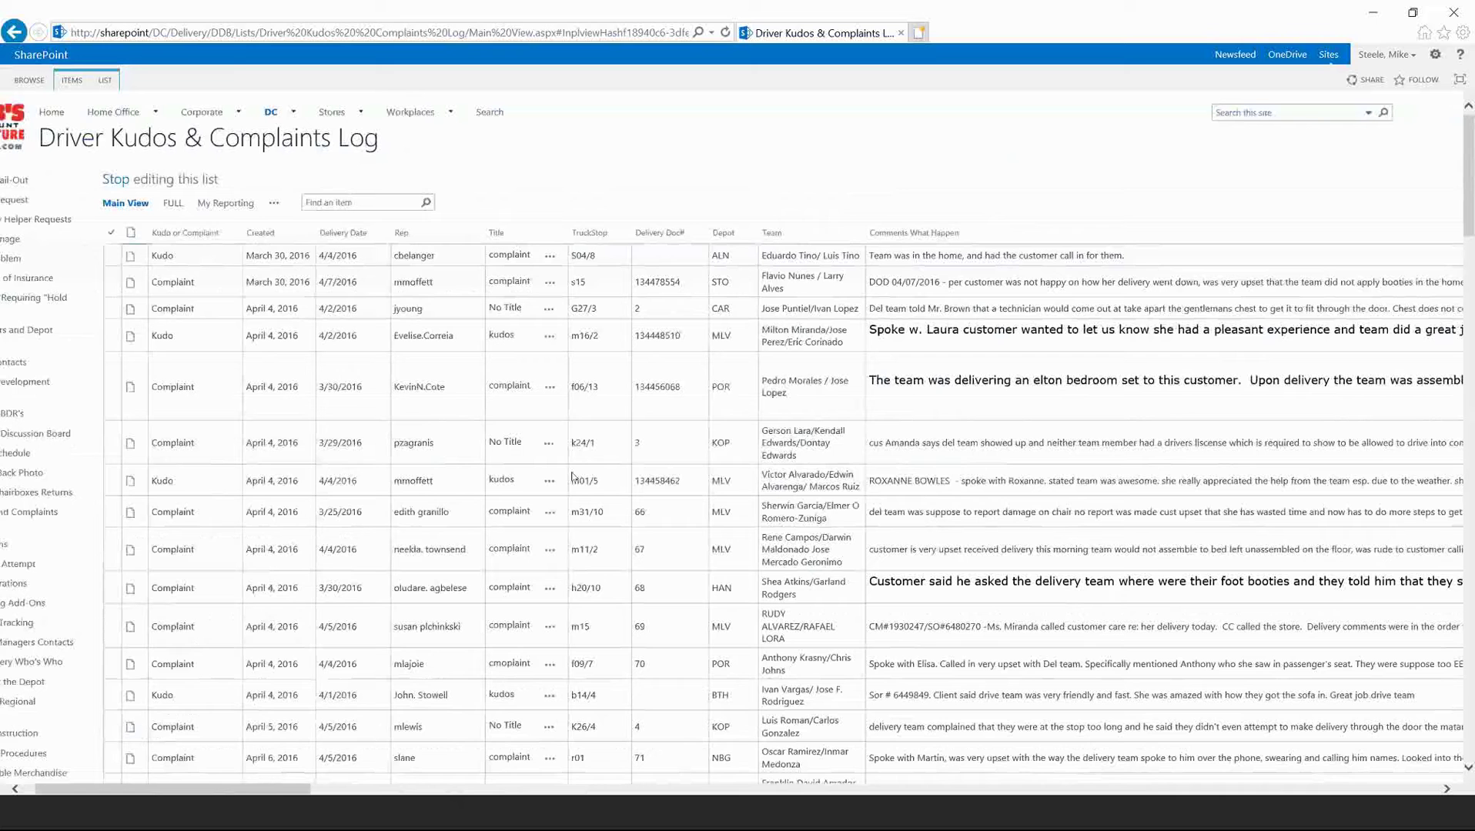
click(413, 396)
click(672, 390)
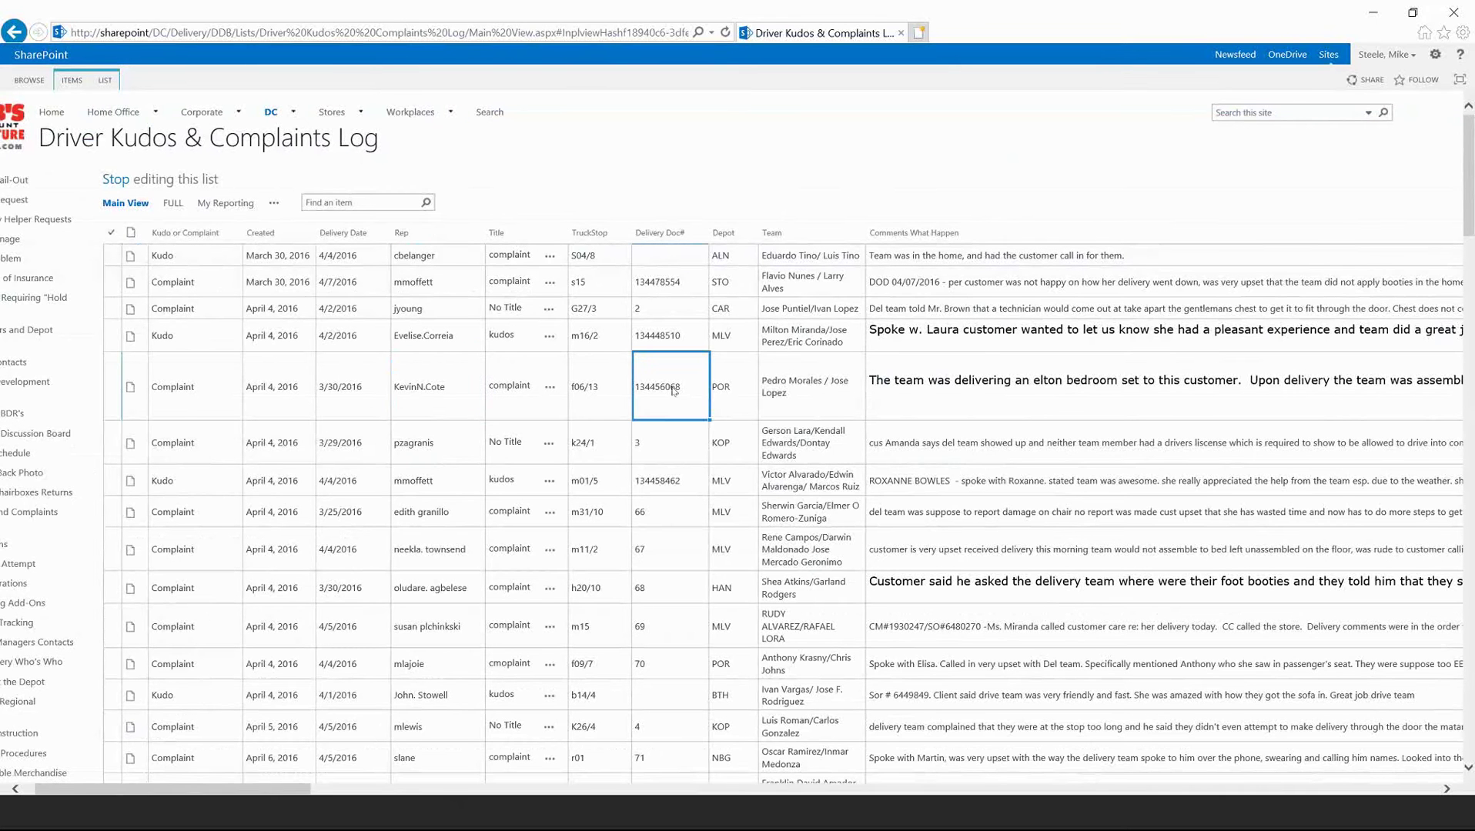
key(Tab)
key(Tab)
key(Tab)
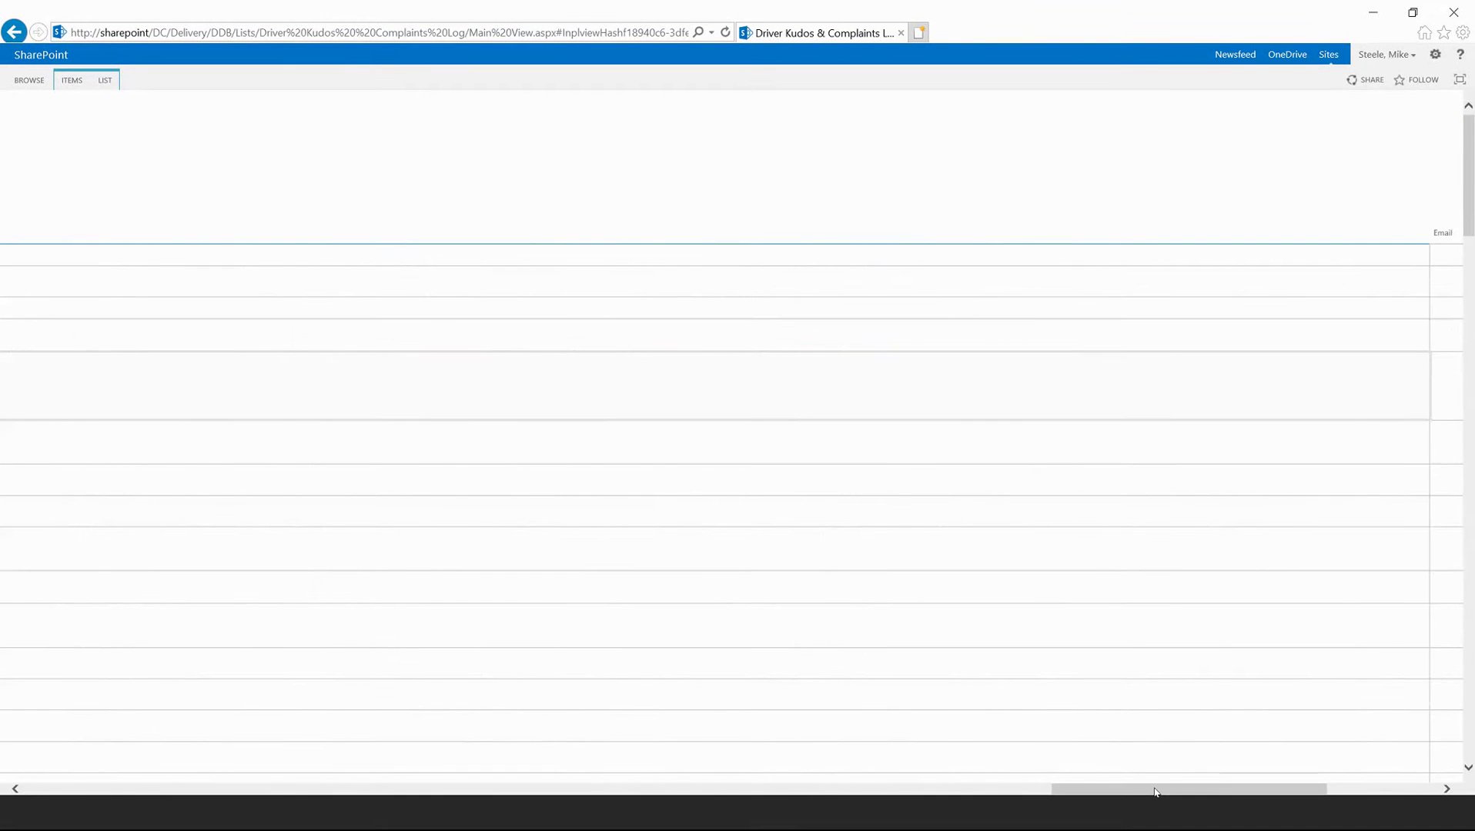
drag(1155, 792, 171, 802)
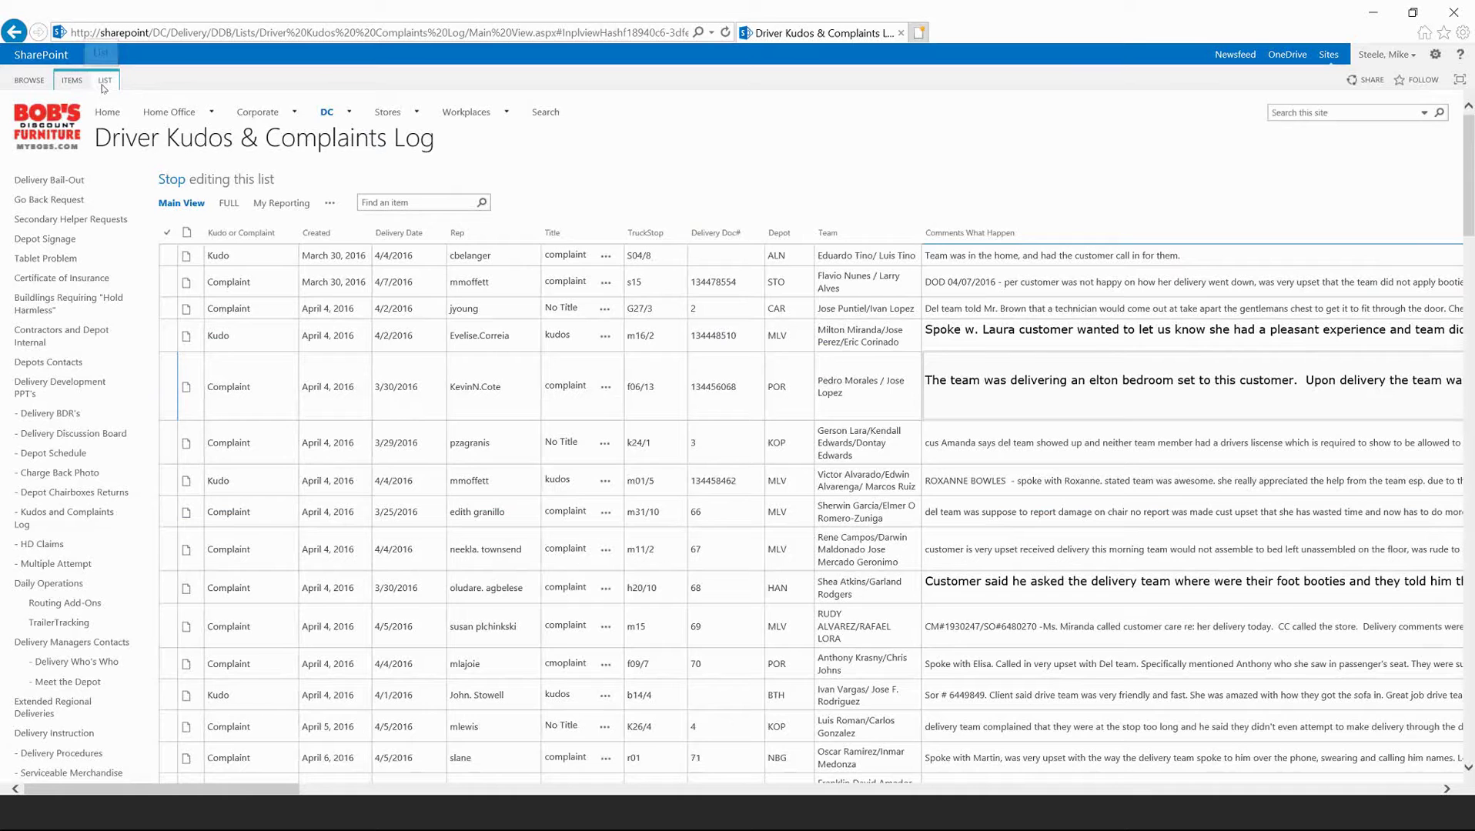
- Start a new view based on the existing Main View and name it FULL2
click(104, 80)
click(83, 109)
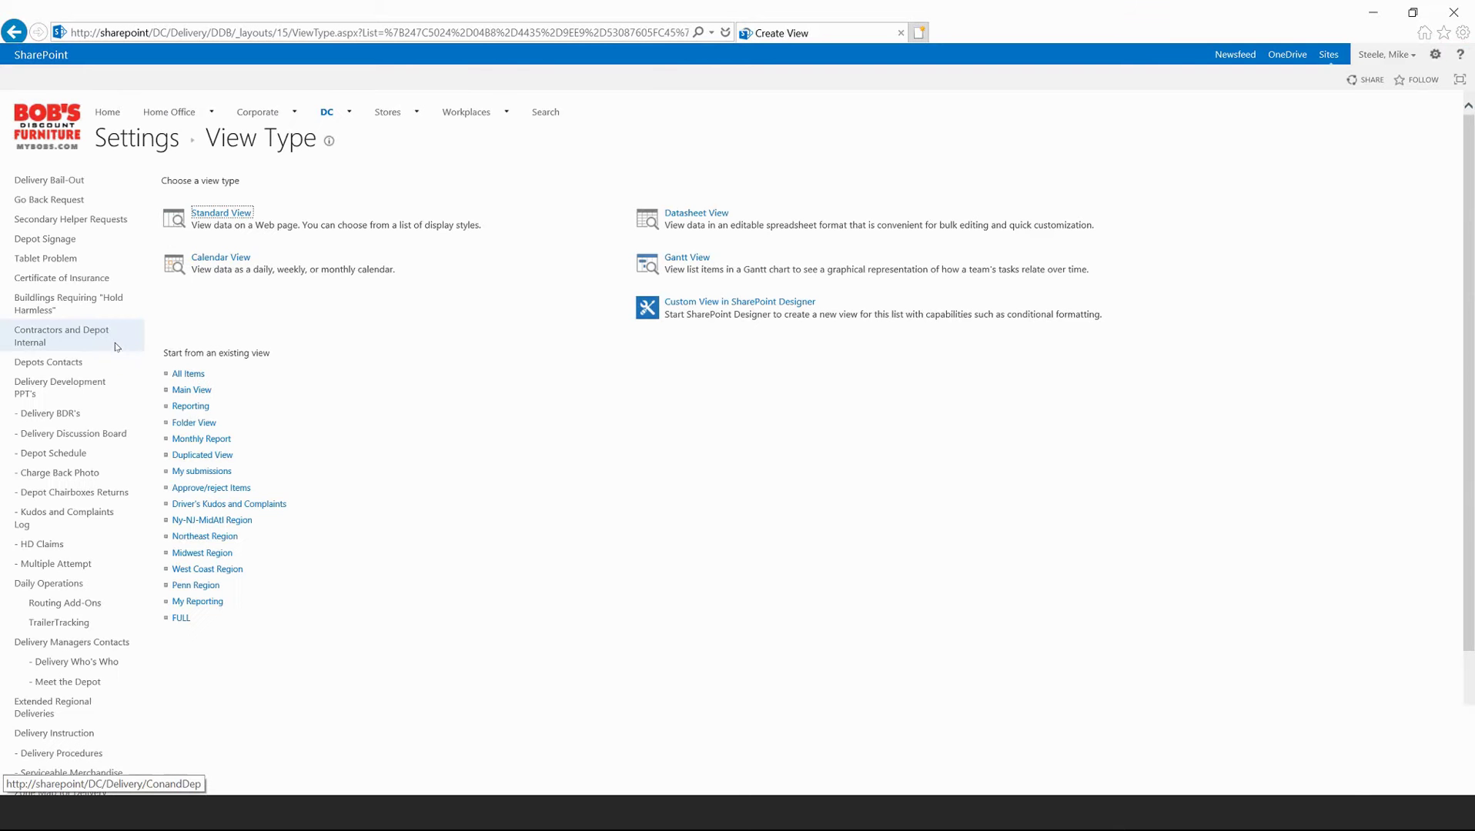
click(192, 390)
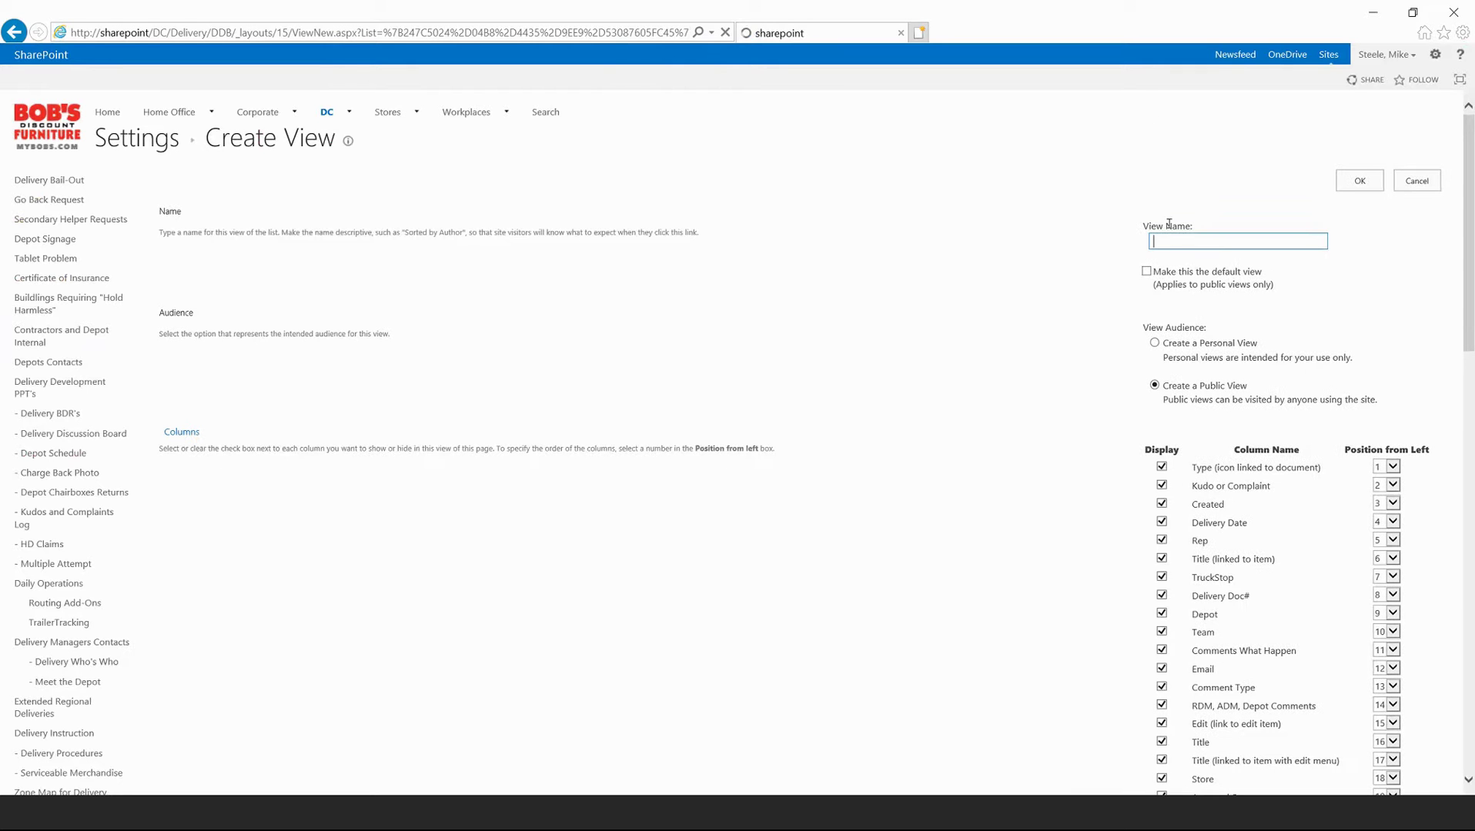
text(F)
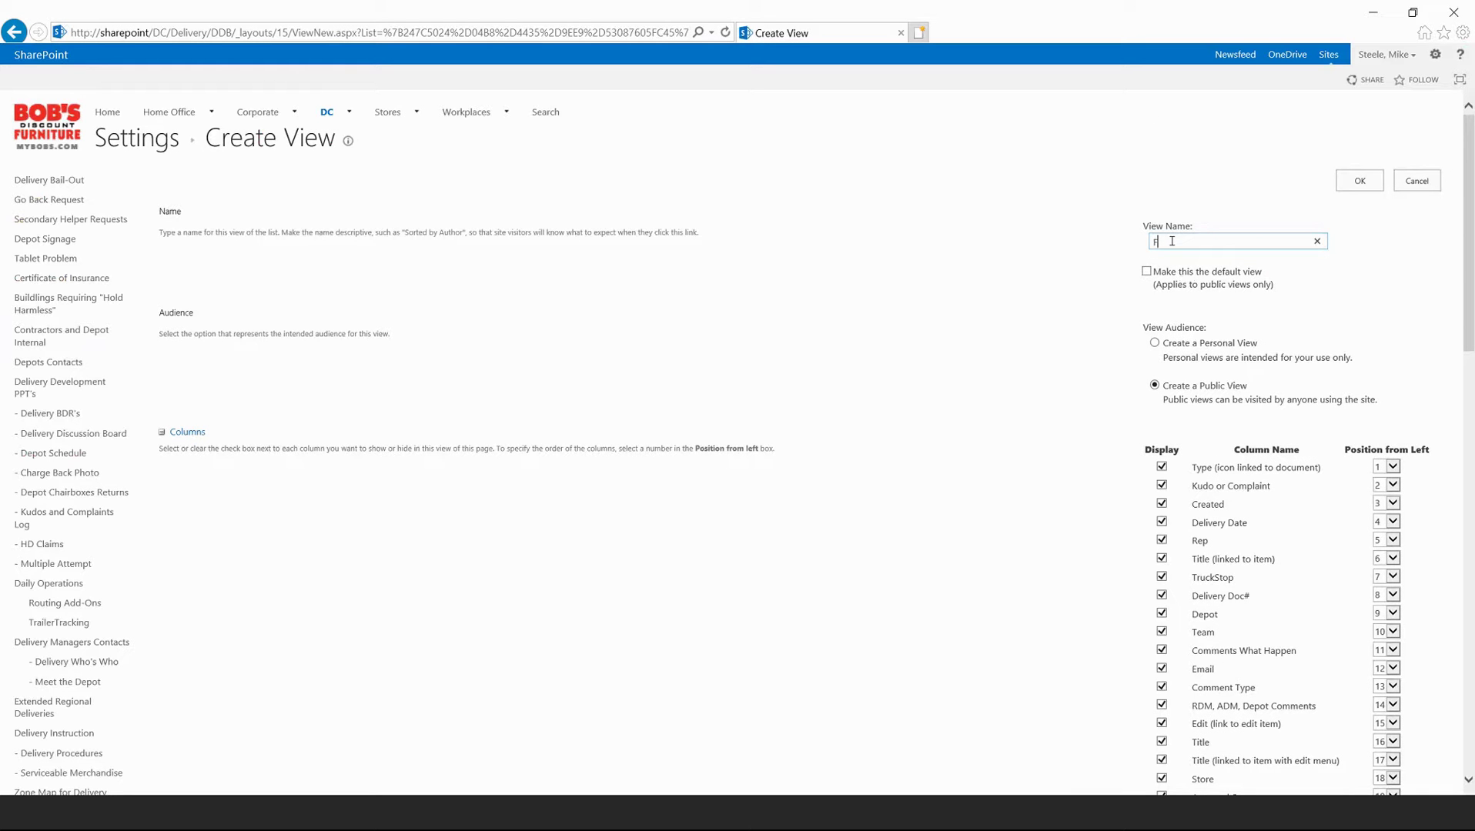
text(ULL)
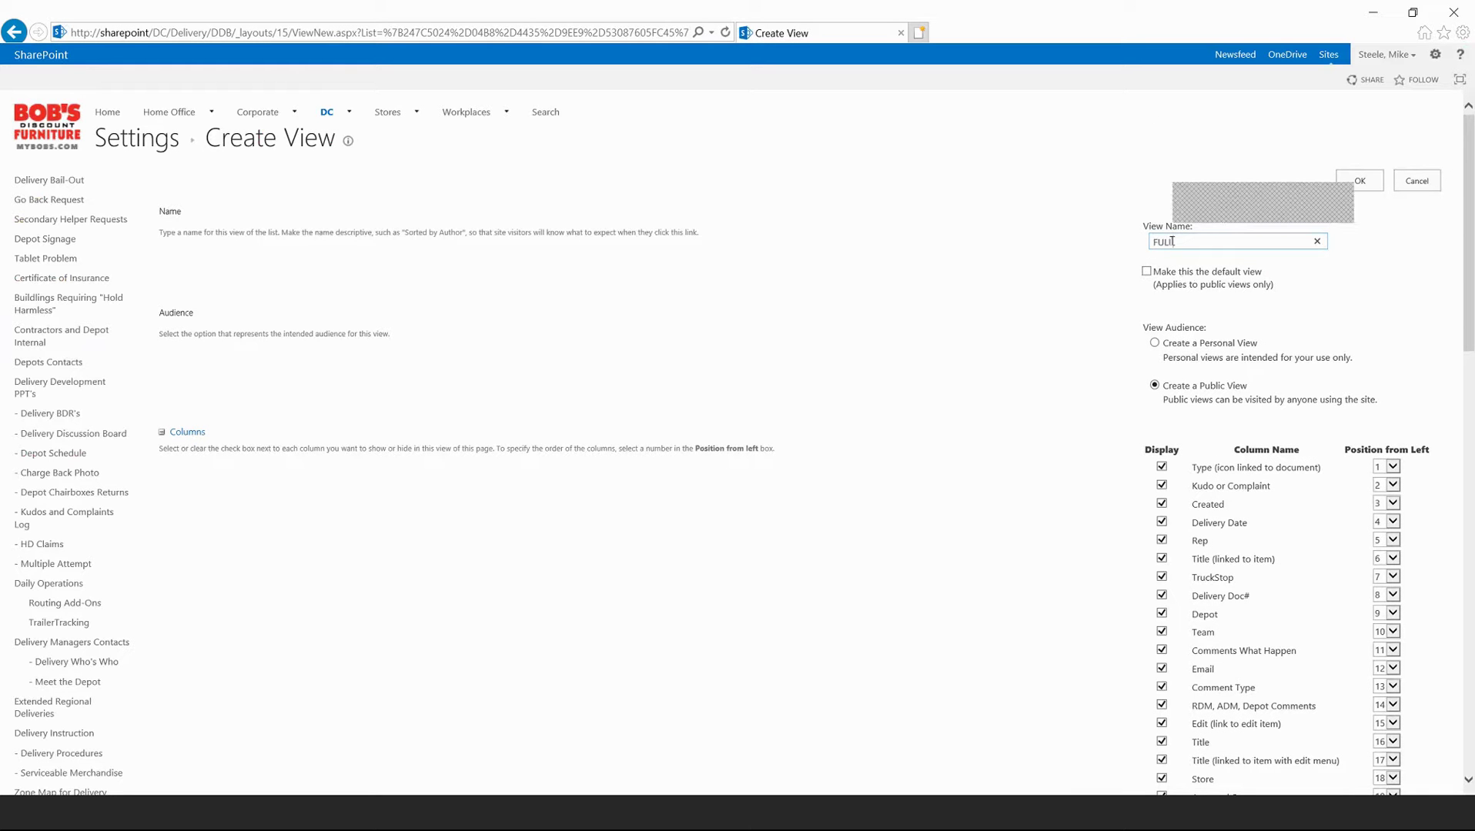
text(2)
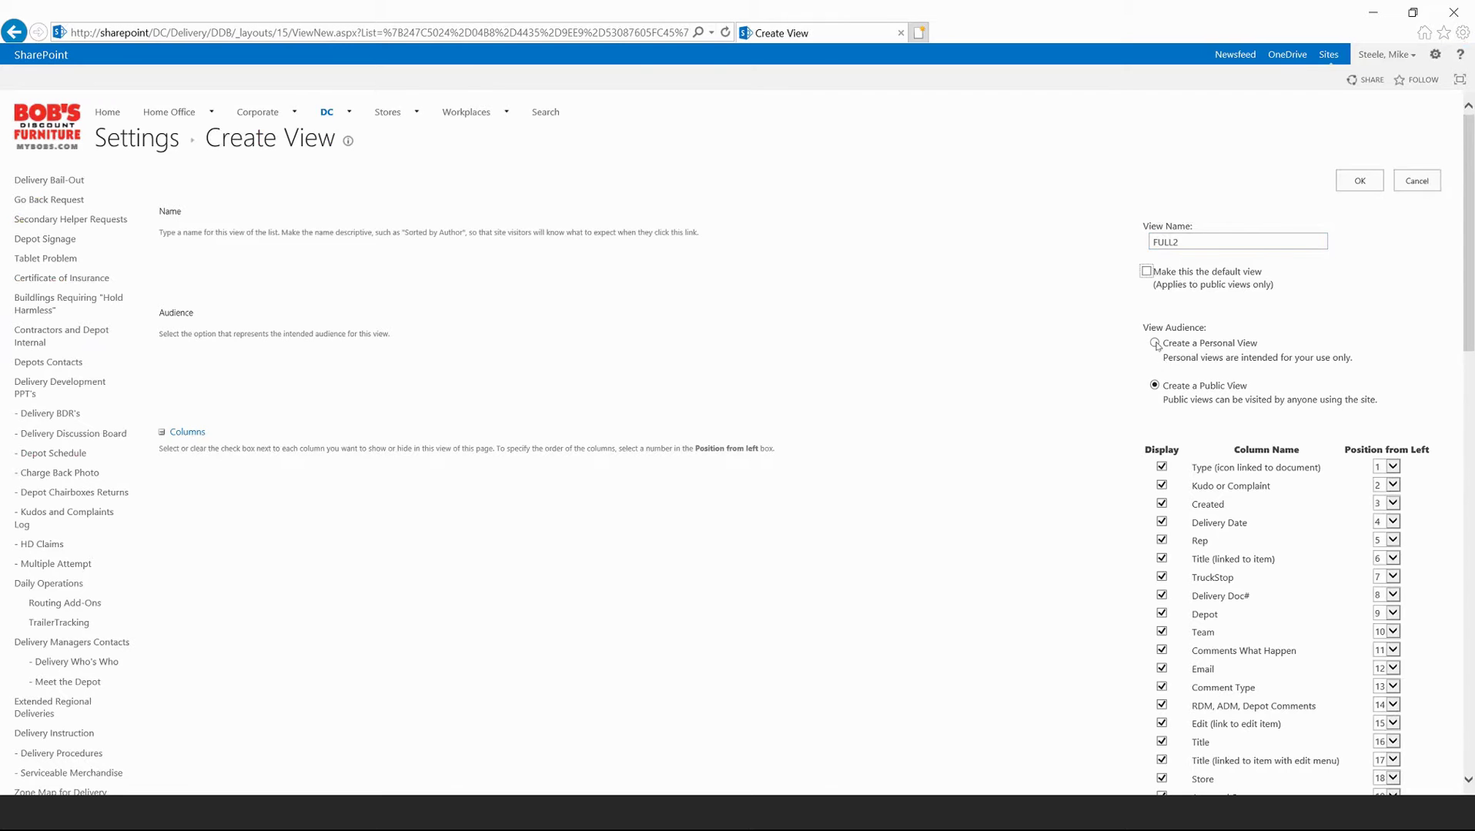
- Sort the FULL2 view by Delivery Date in descending order and by TruckStop in ascending order as the second criterion
scroll(1078, 379, down, 7)
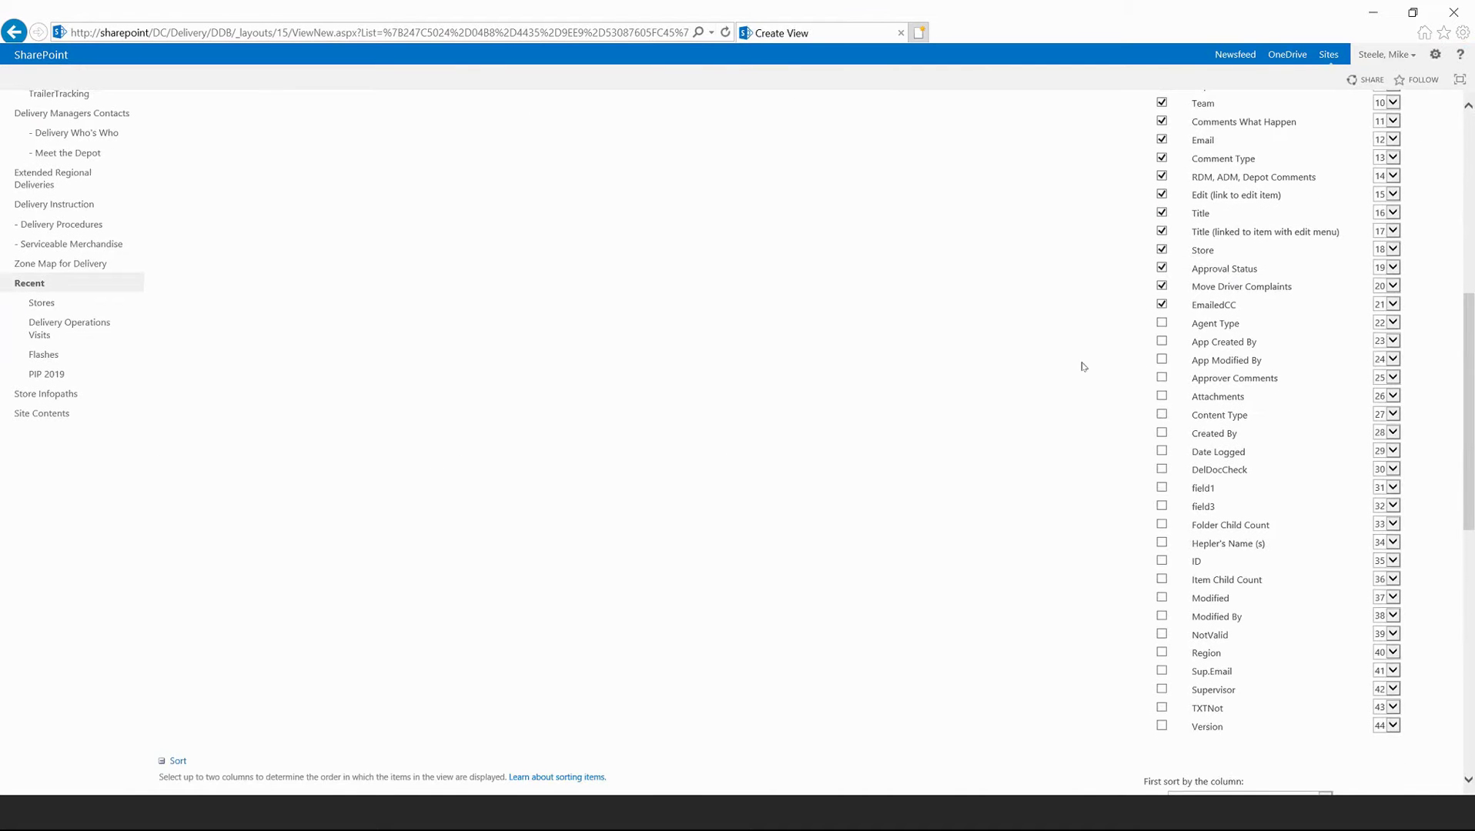
scroll(1037, 367, down, 5)
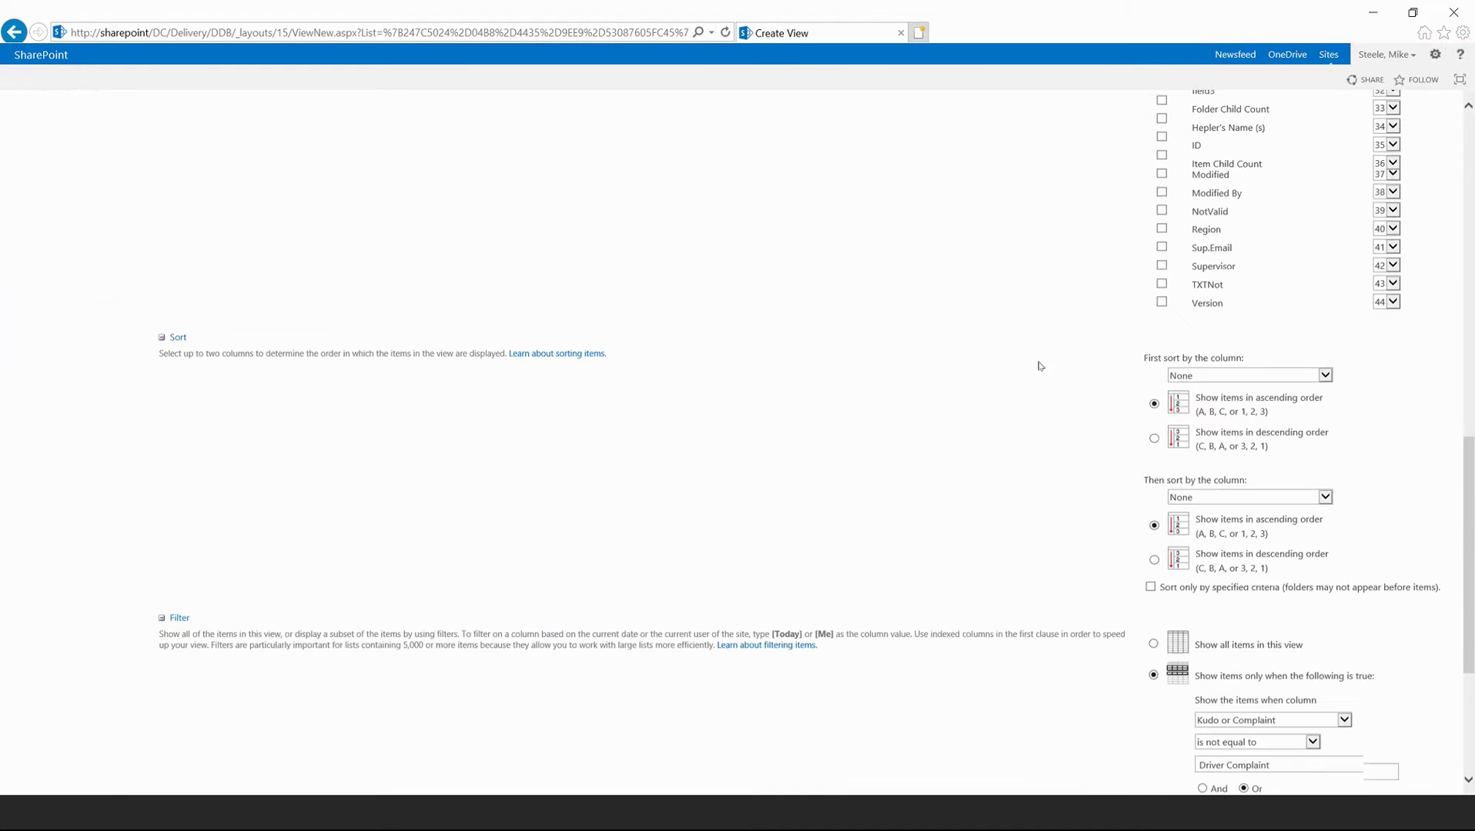
click(1252, 376)
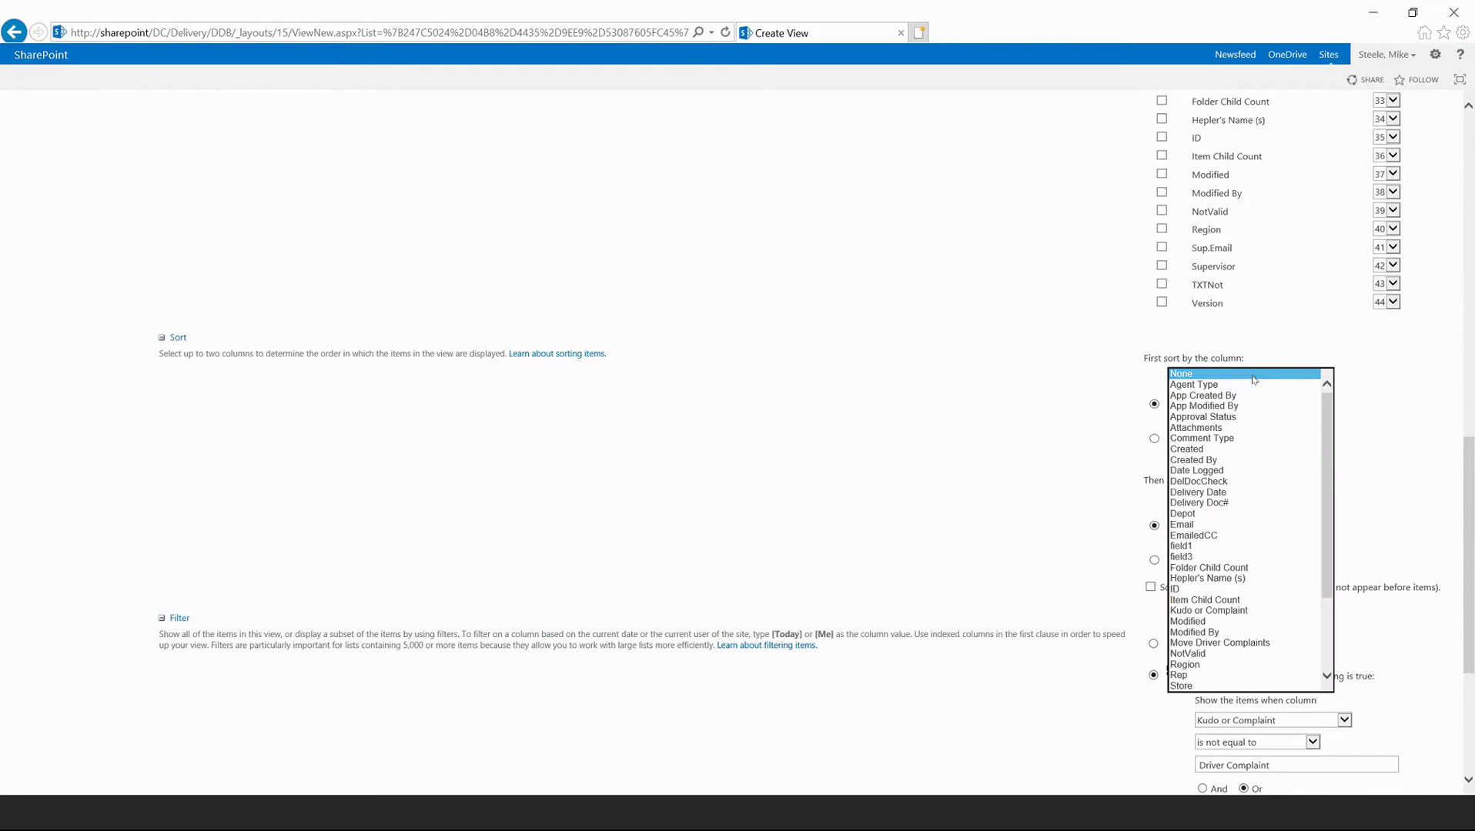
click(1261, 492)
click(1154, 438)
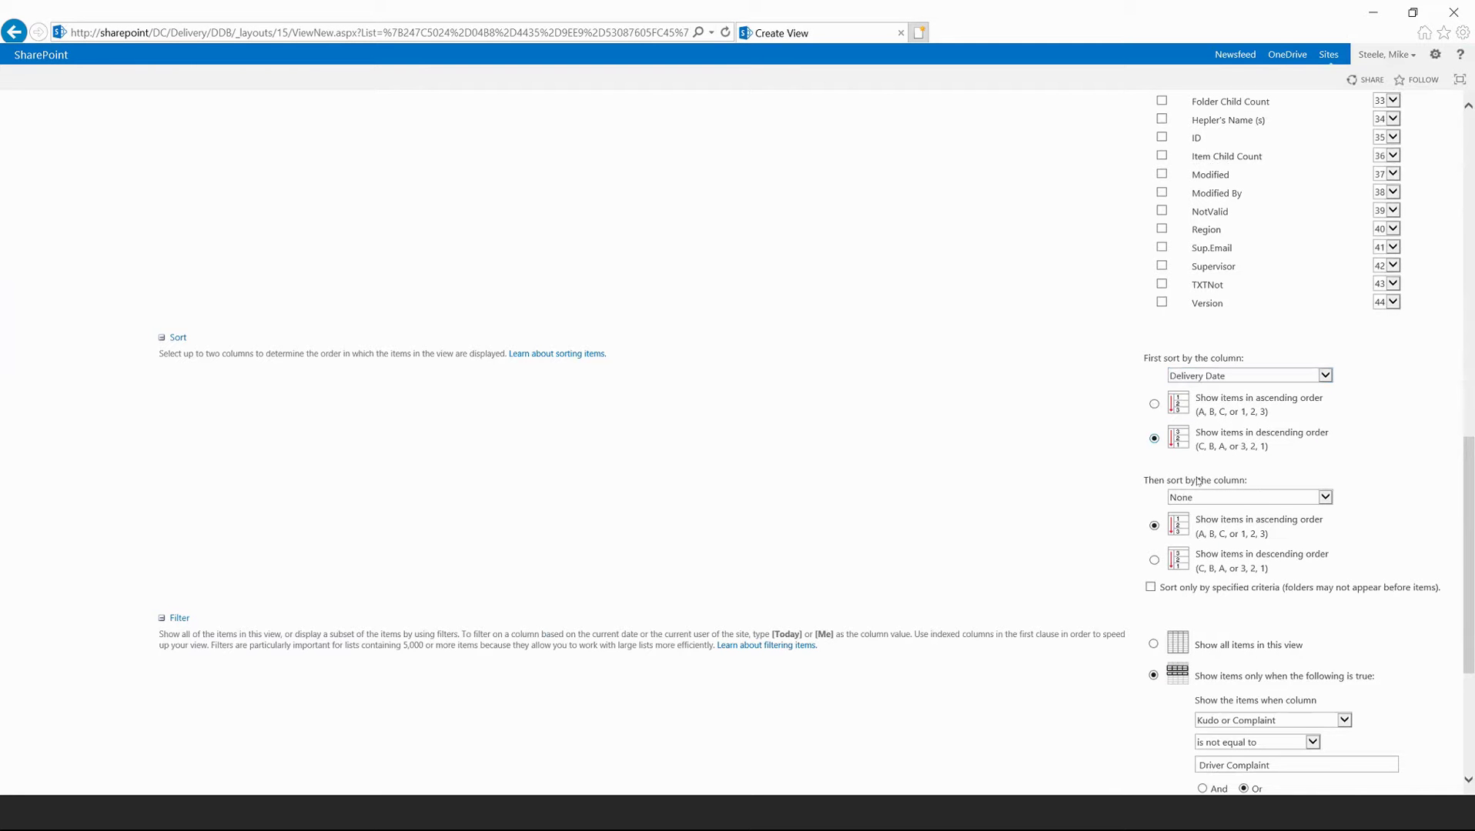
click(1266, 497)
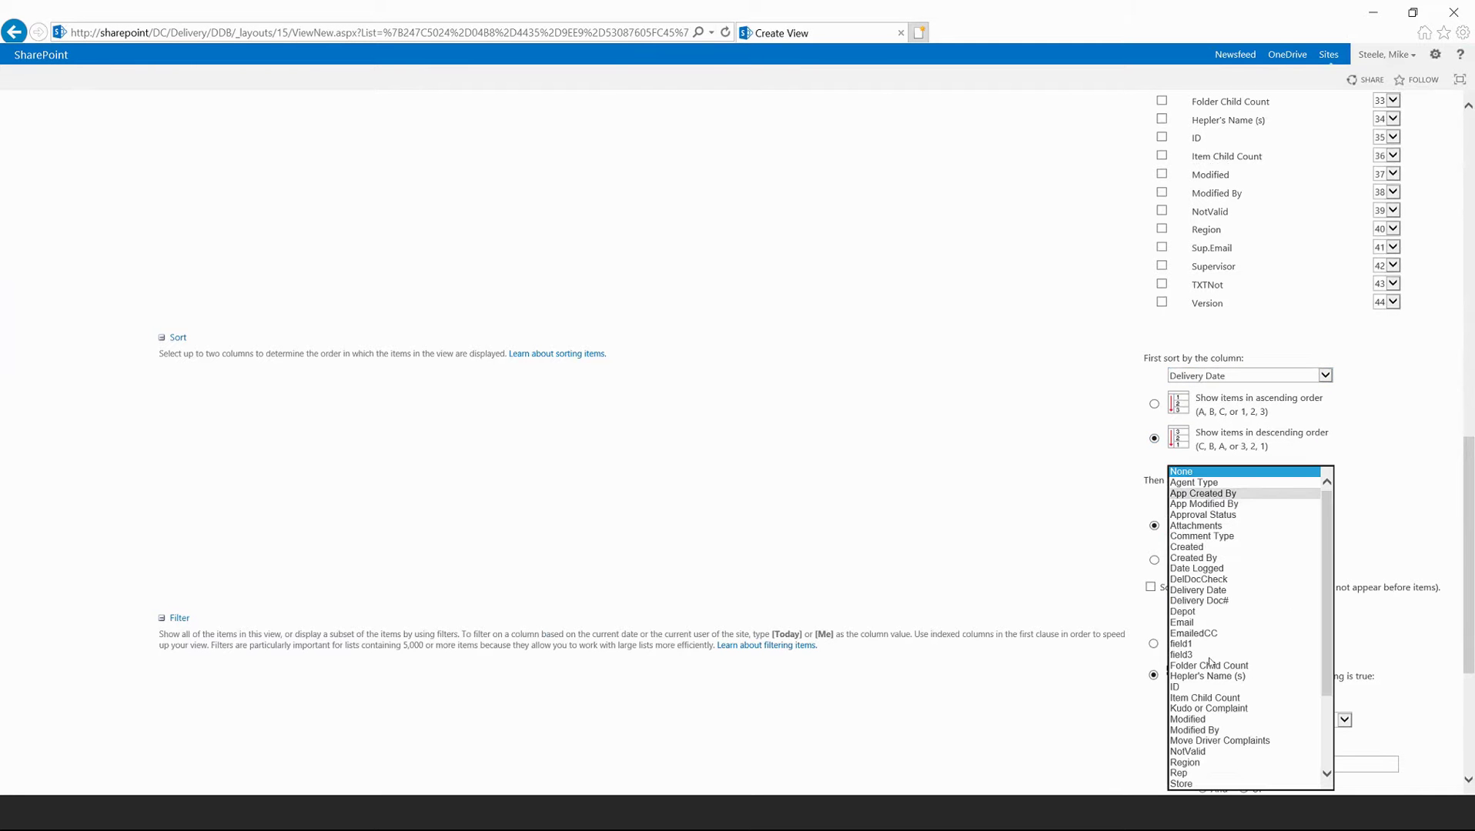
scroll(1207, 702, down, 1)
scroll(1207, 703, down, 2)
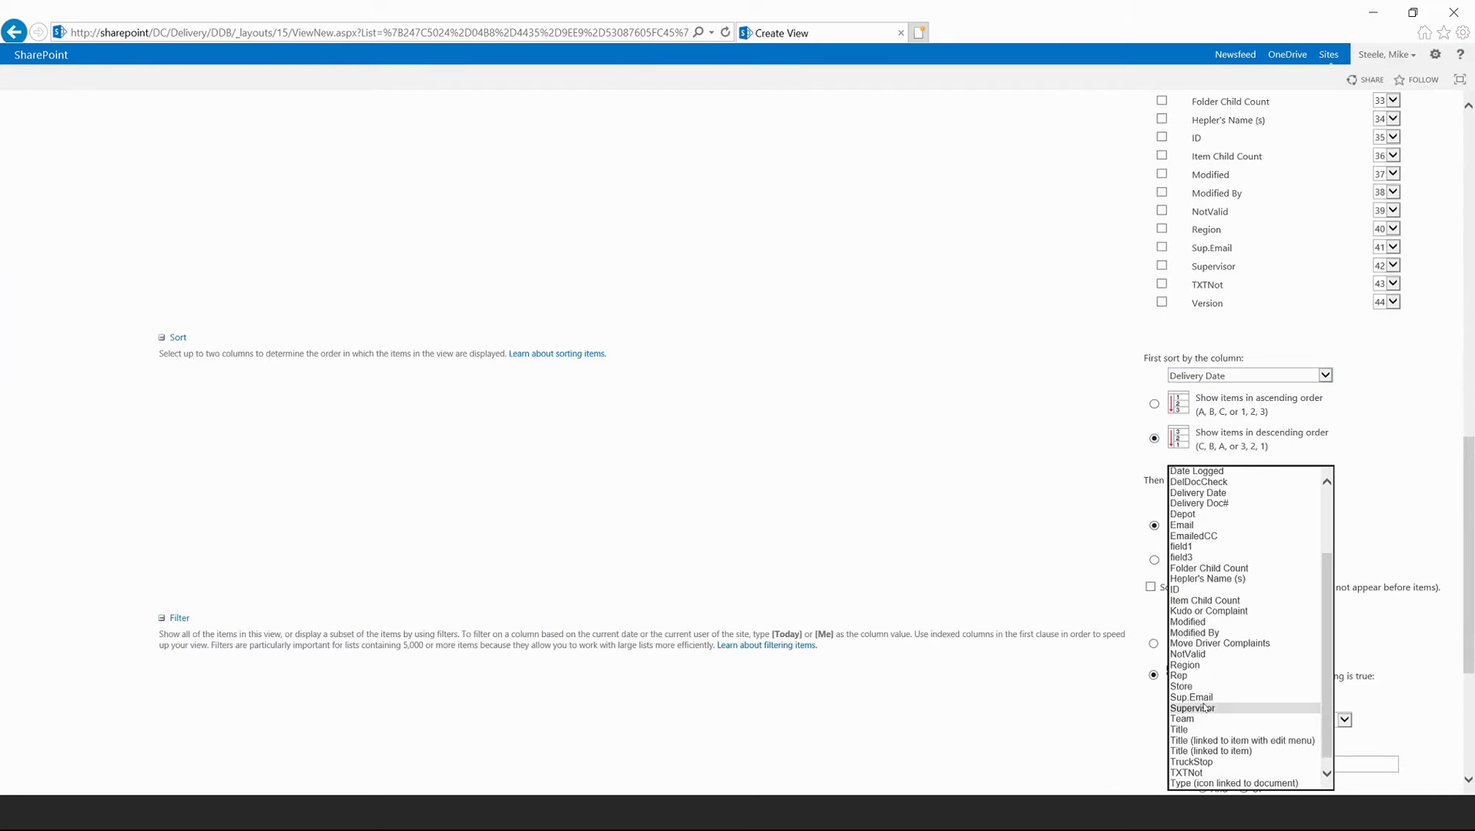
click(1193, 762)
- Add a second filter condition where Depot is equal to FULL, and save the new view
scroll(1052, 529, down, 3)
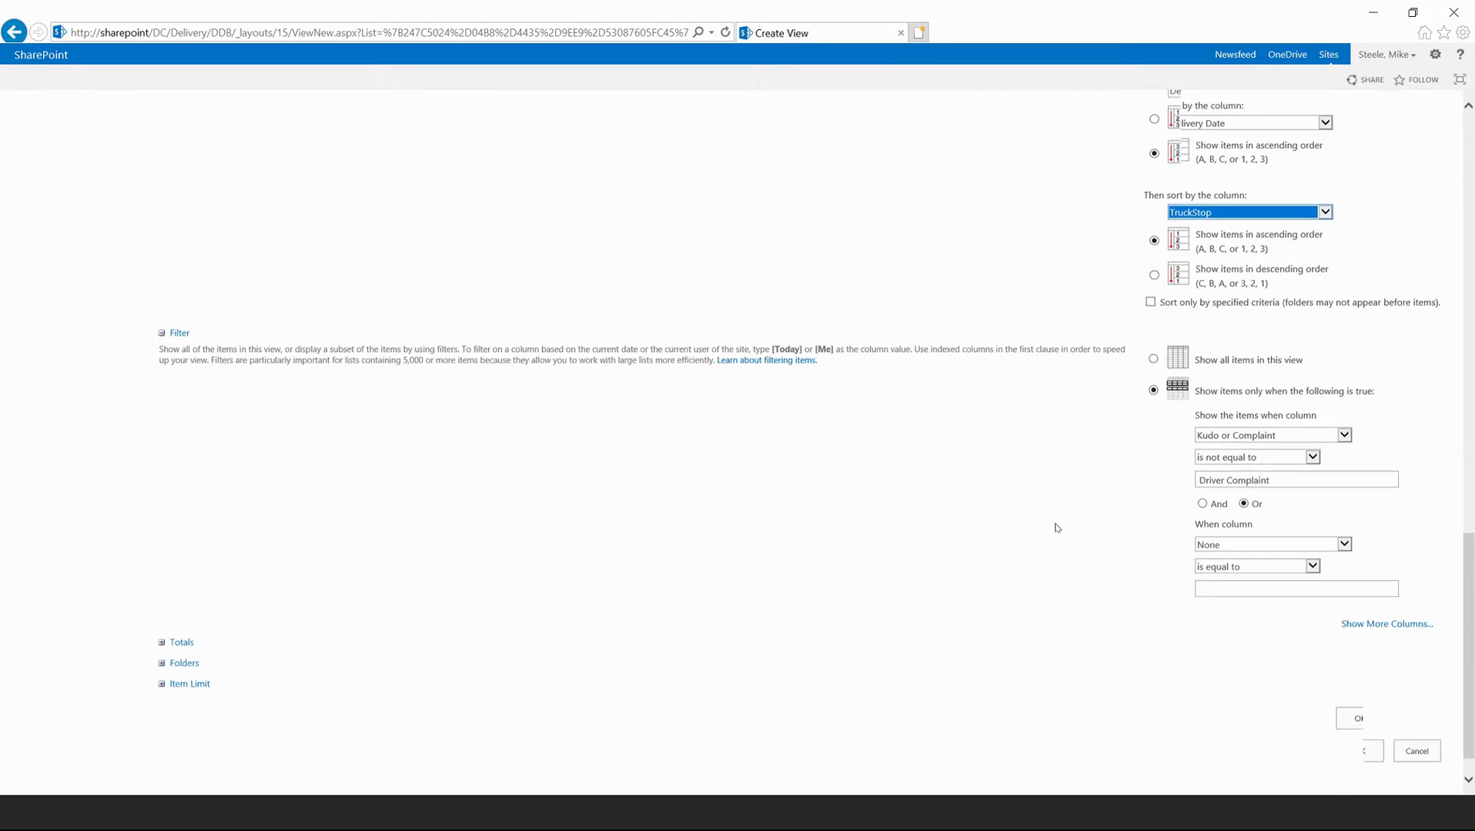
click(1223, 543)
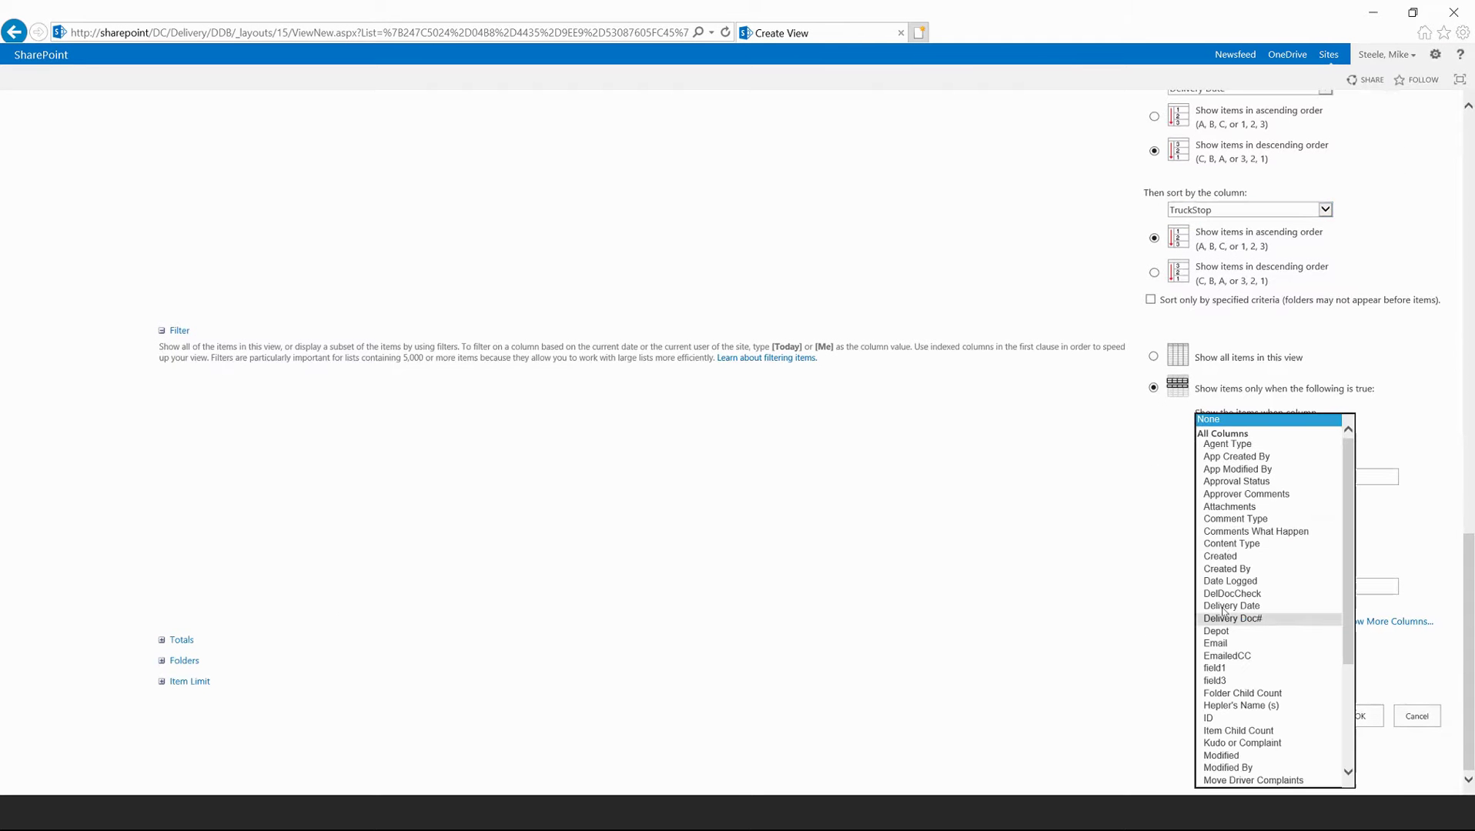
click(1224, 631)
click(1240, 577)
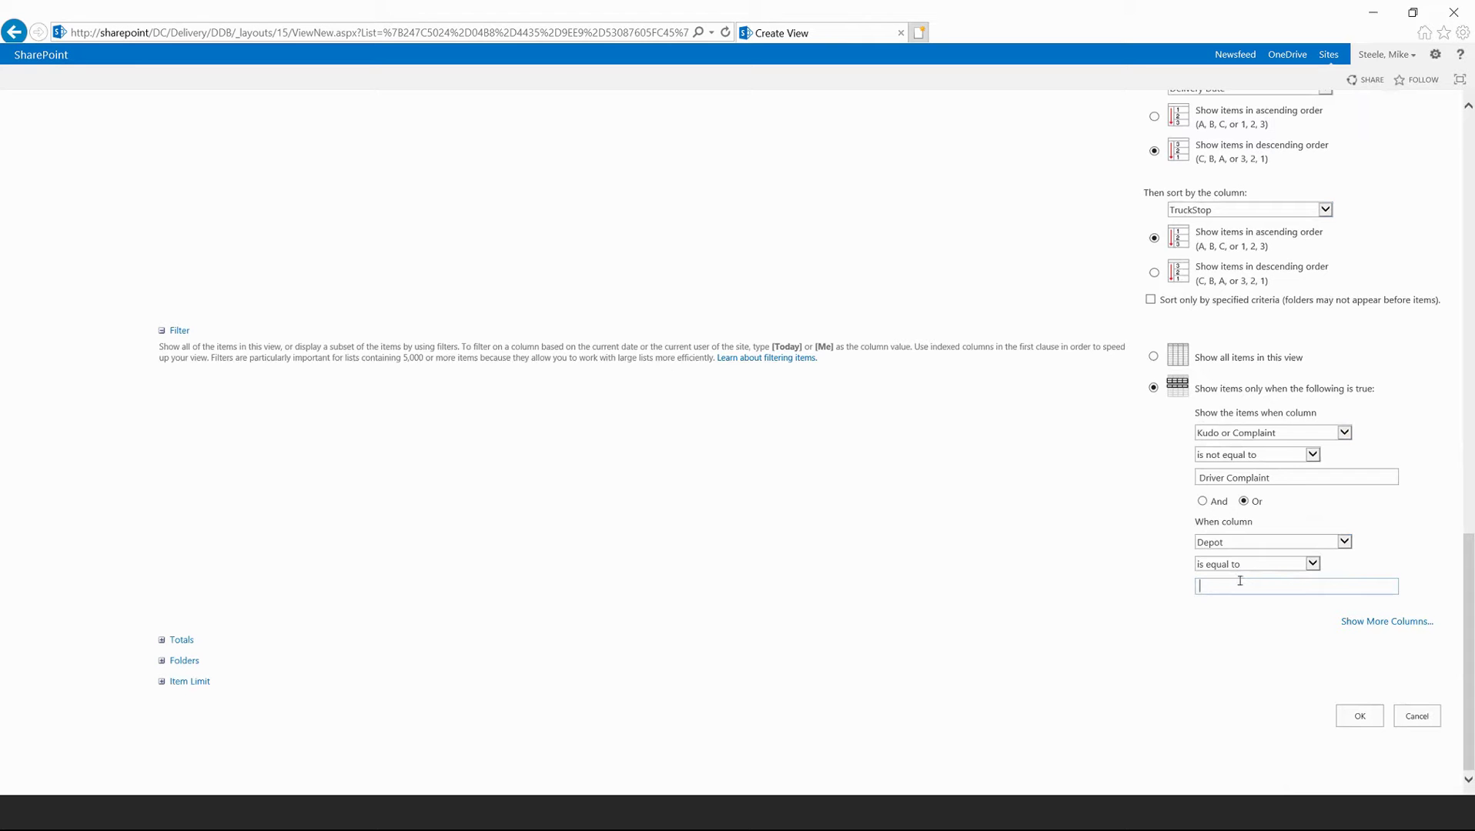
text(FULL)
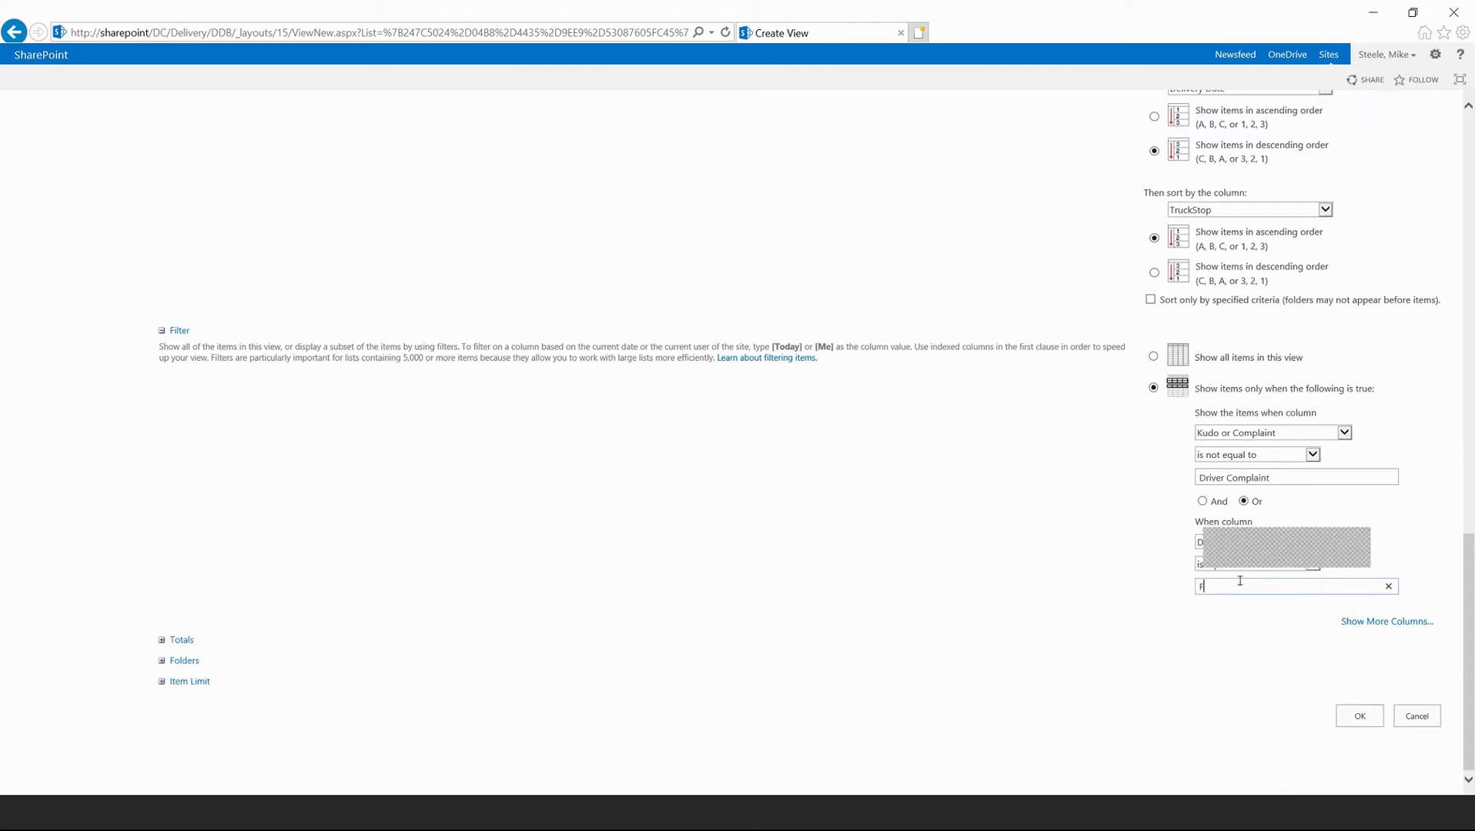
click(1352, 715)
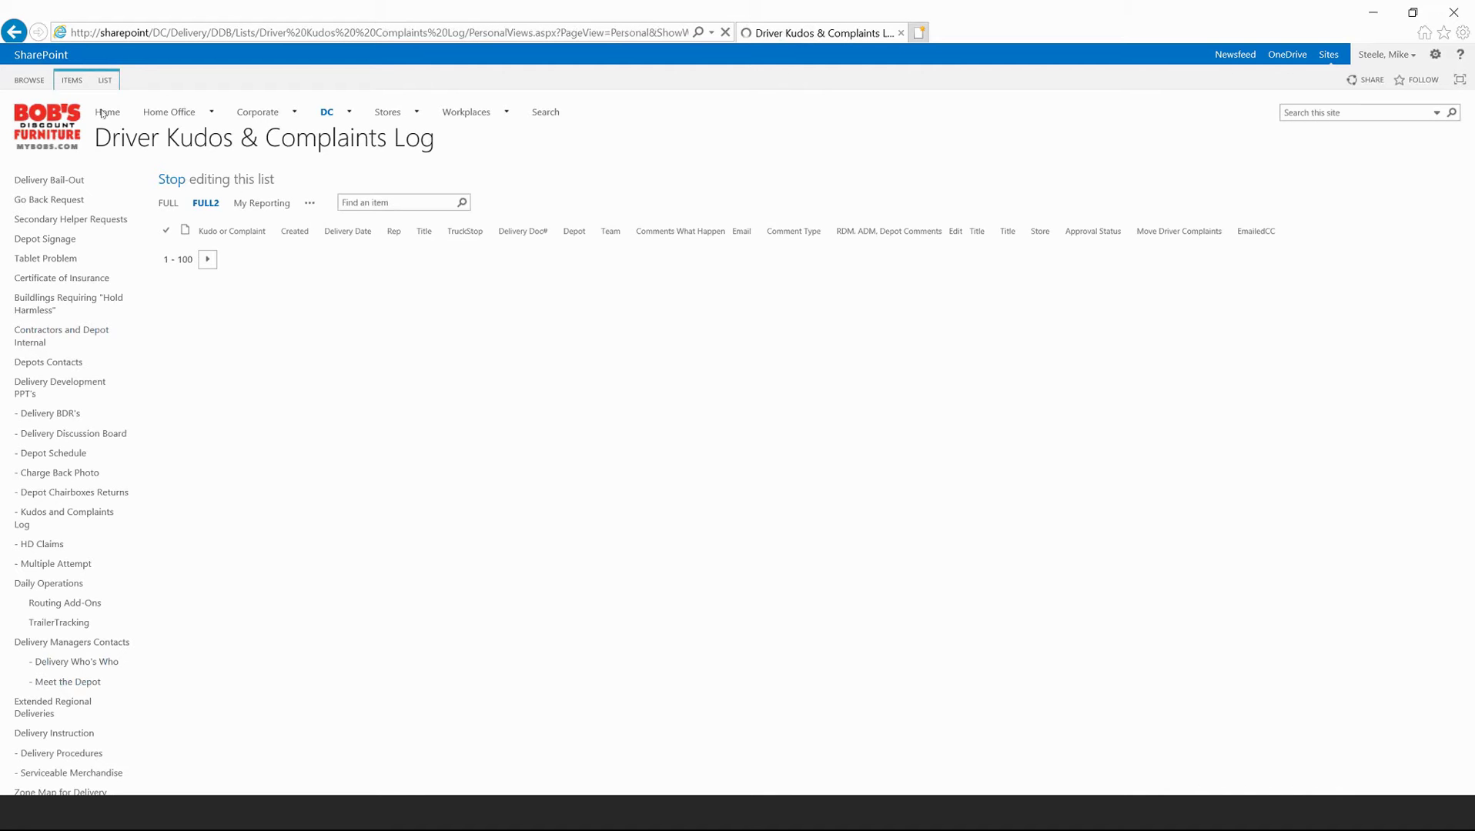
- Modify the FULL2 view so that its two filter conditions are joined with And, and save it
click(12, 32)
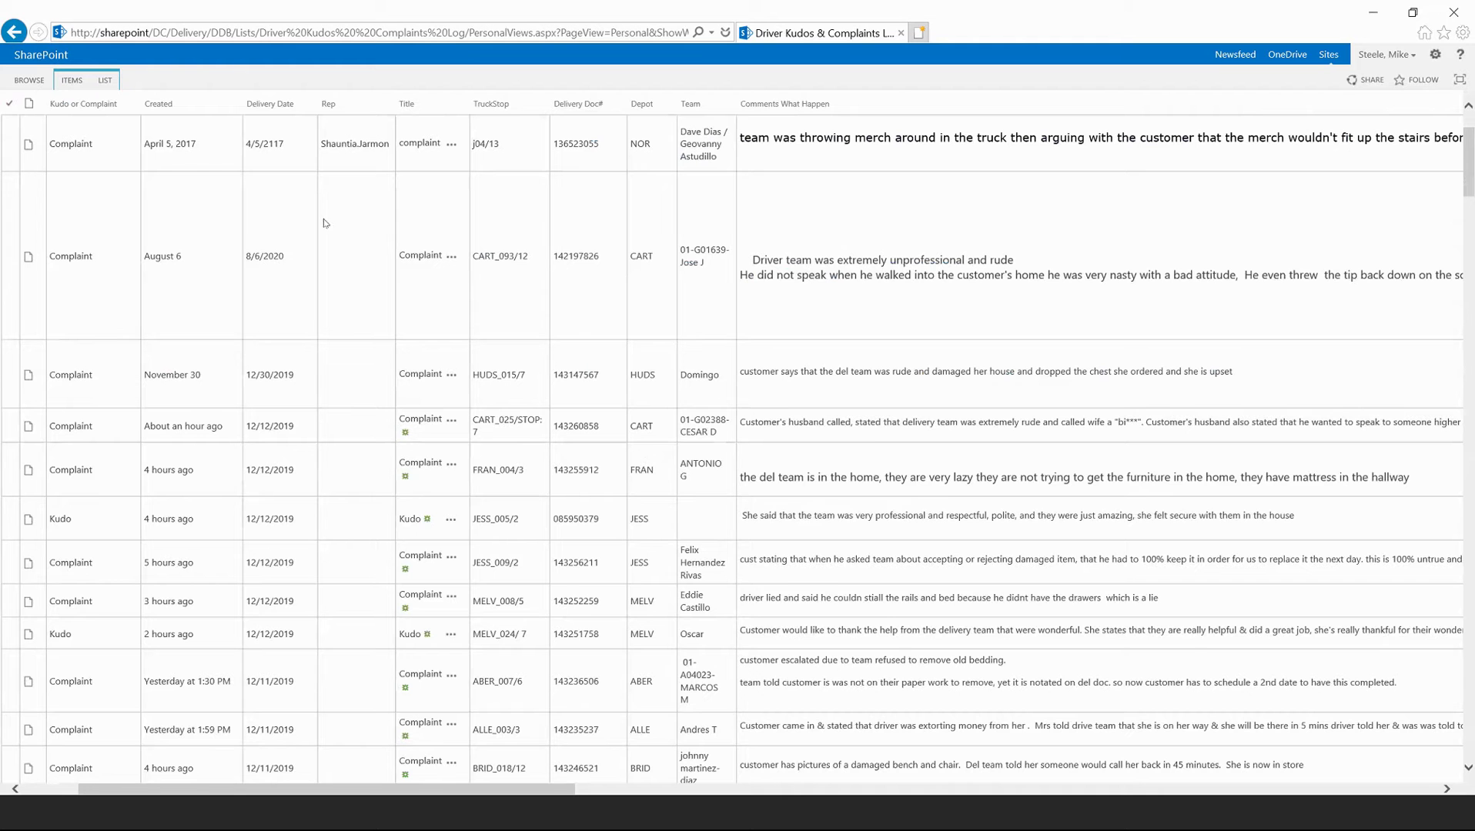
scroll(201, 240, up, 2)
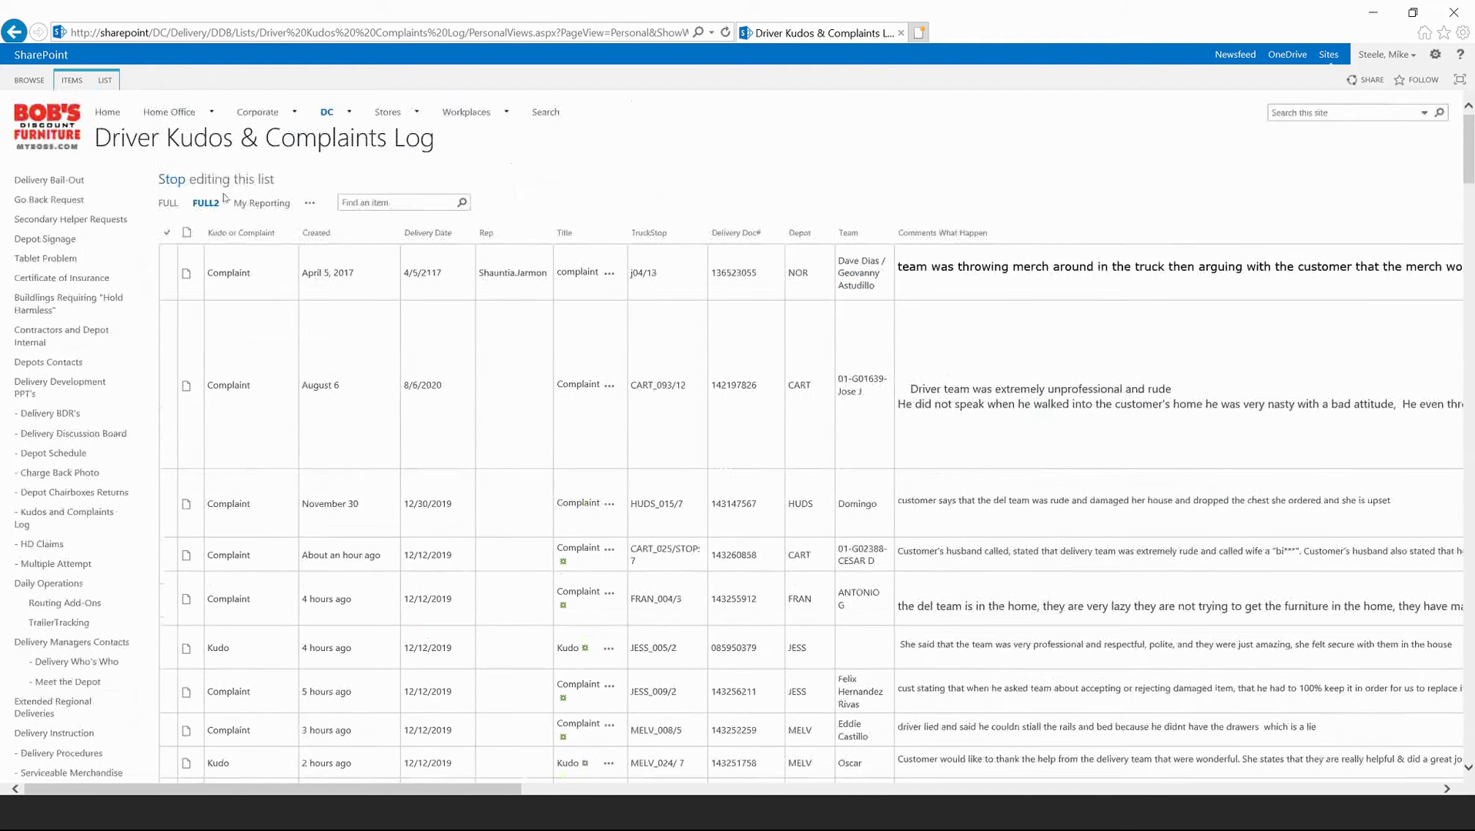
click(105, 80)
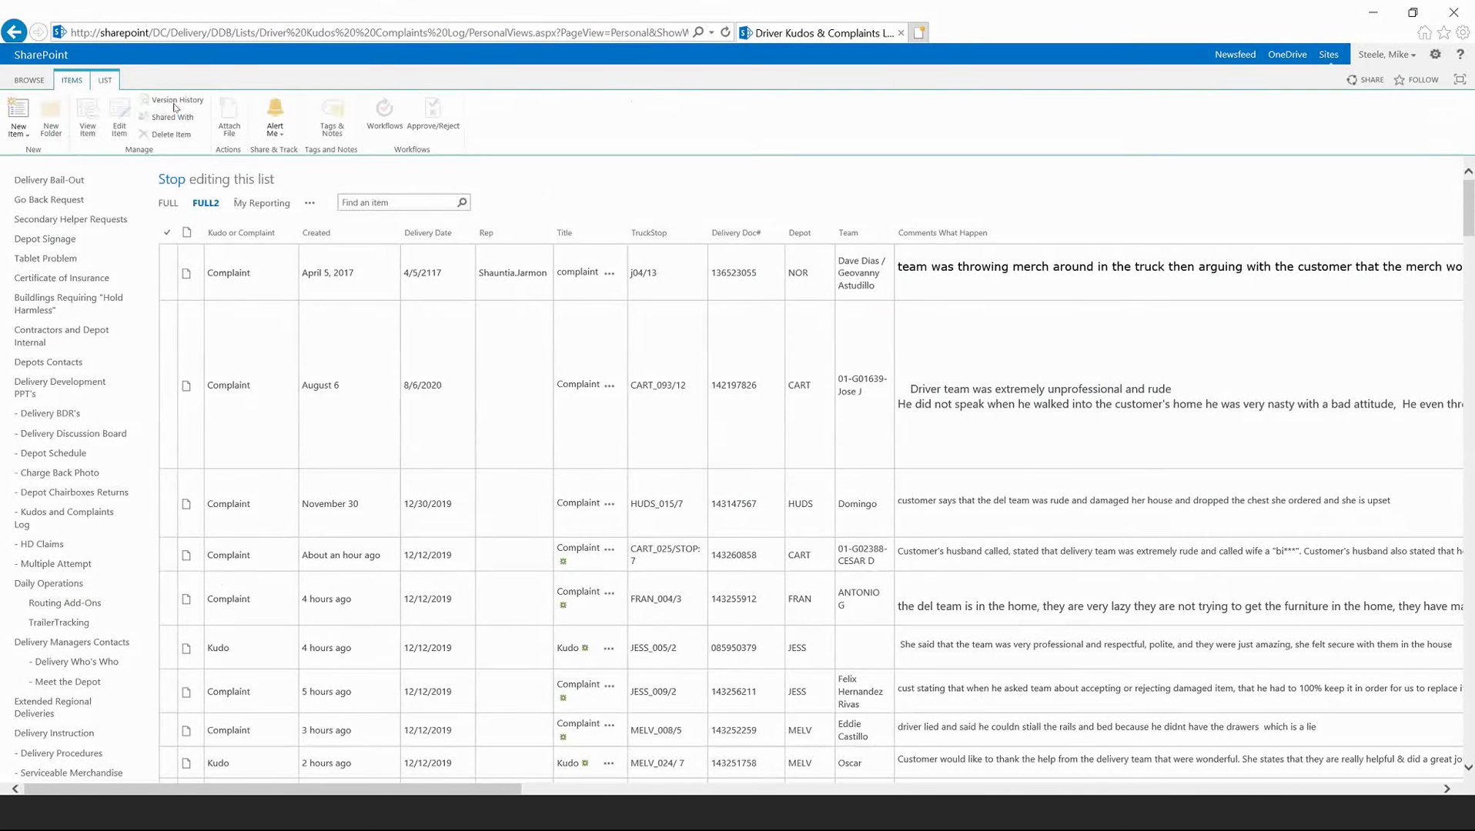
click(108, 80)
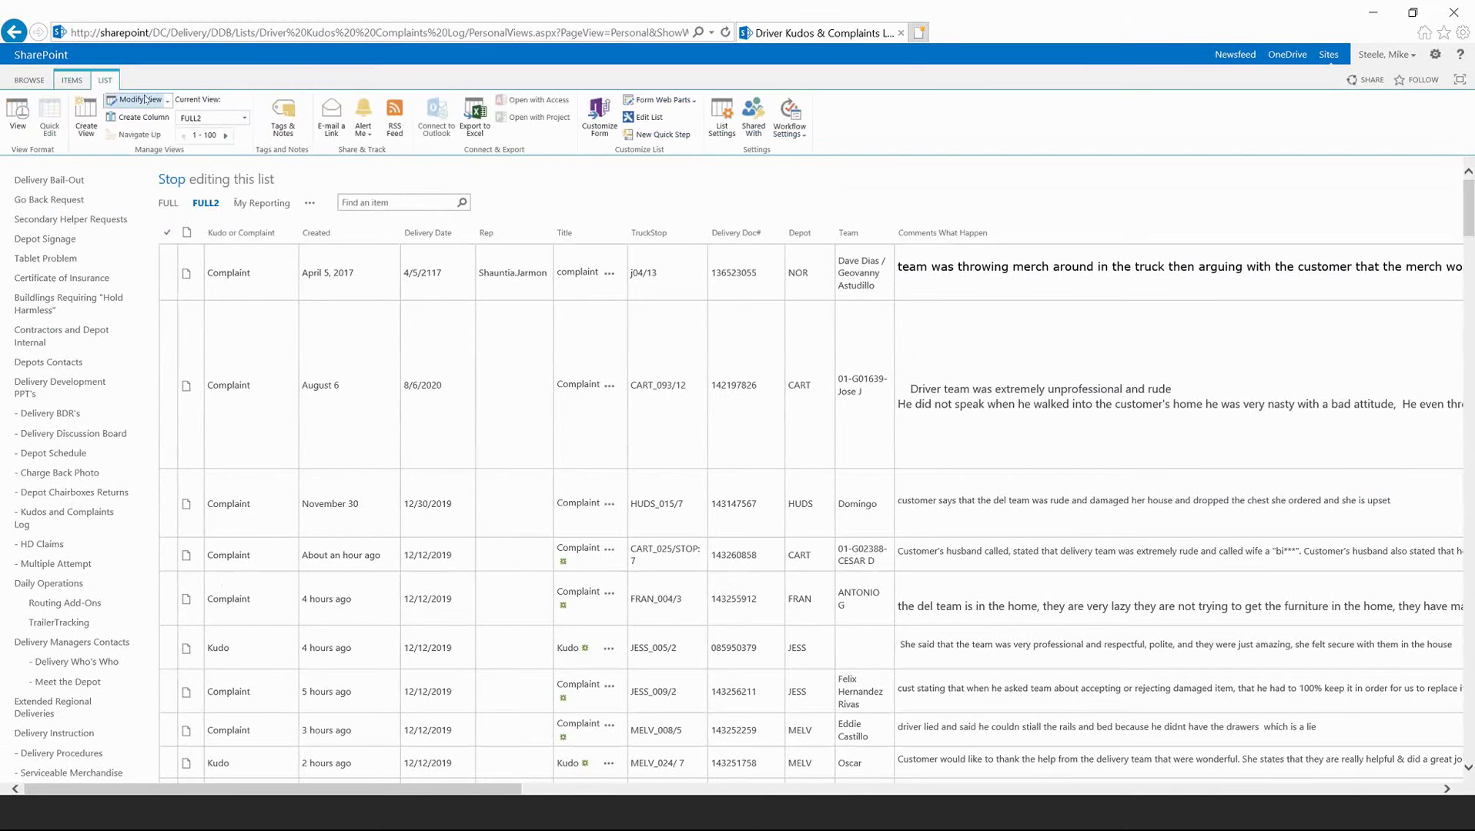
click(145, 99)
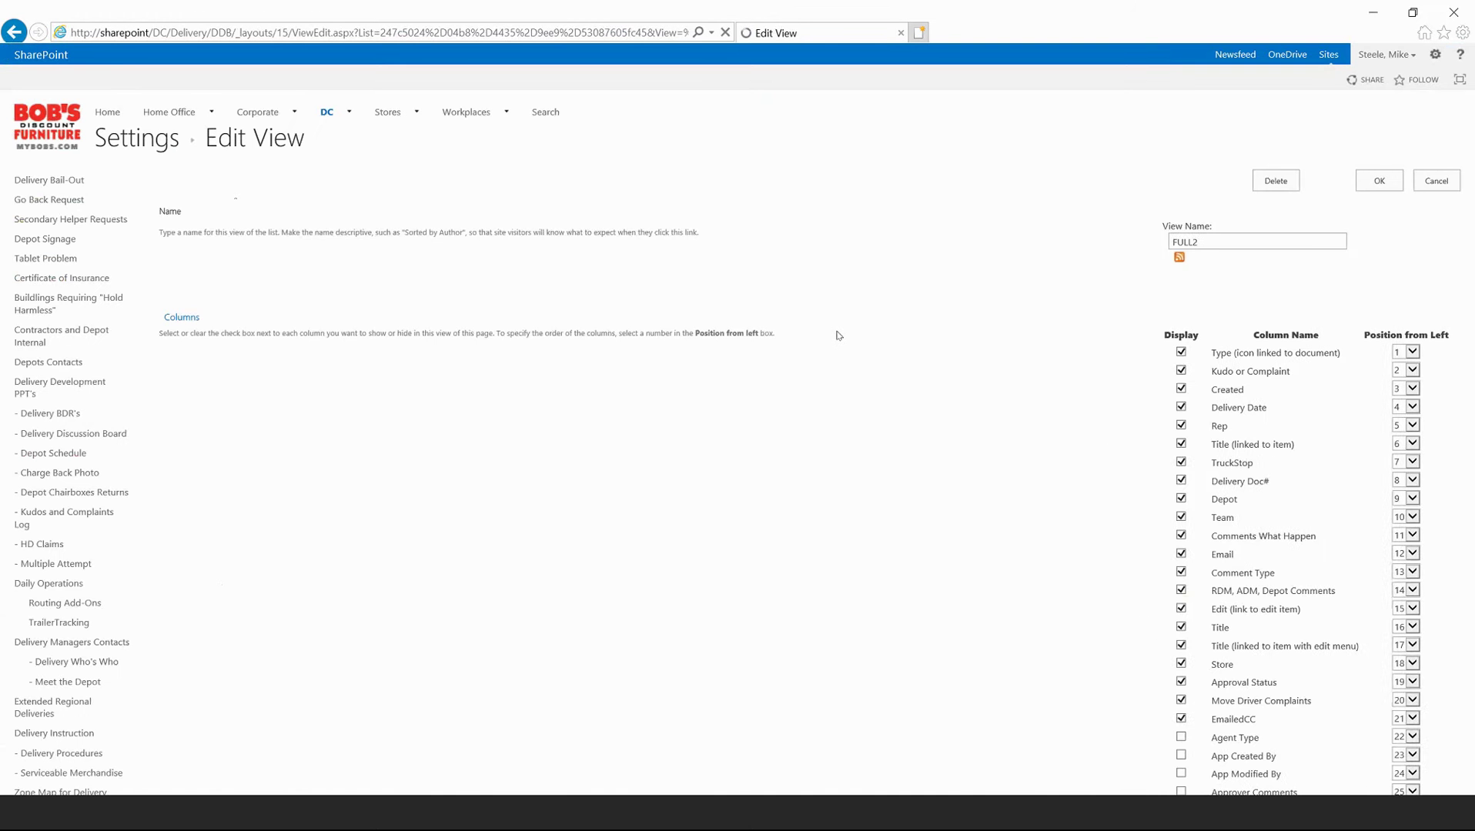
scroll(881, 330, down, 12)
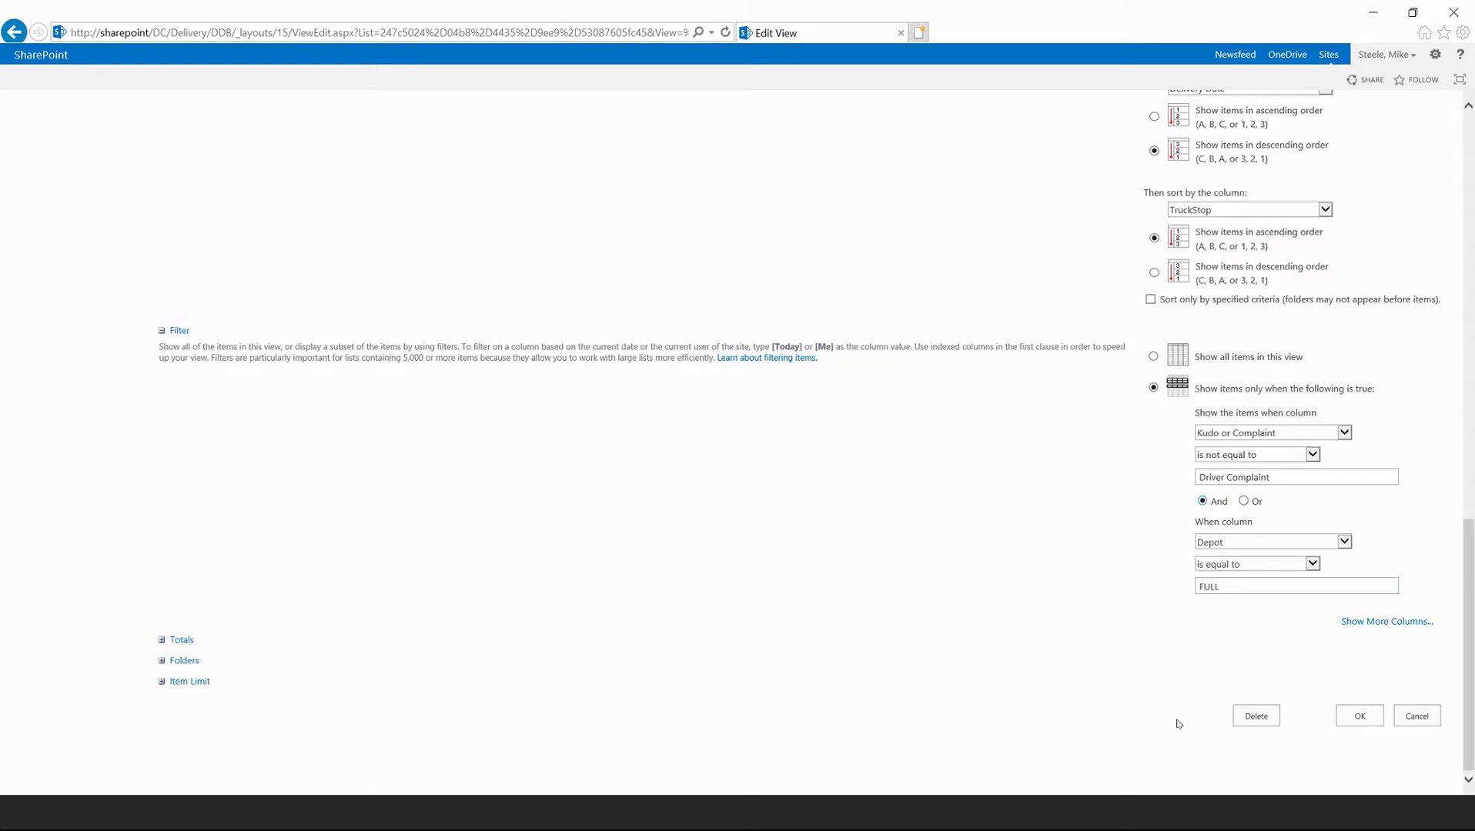
click(1359, 716)
click(1346, 719)
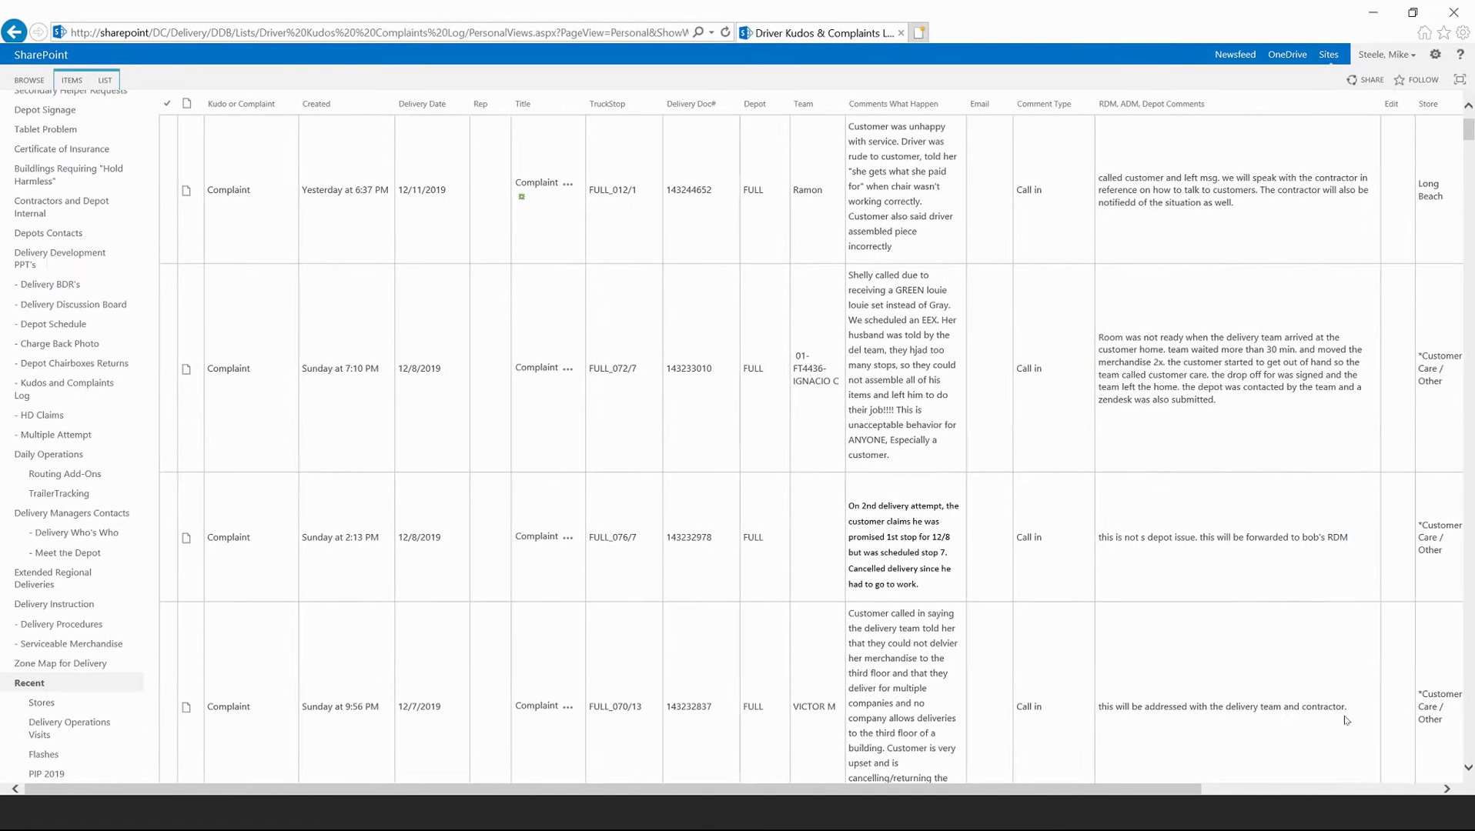
- Open the settings of the FULL2 view for review and return to the list without changing them
scroll(1016, 624, up, 2)
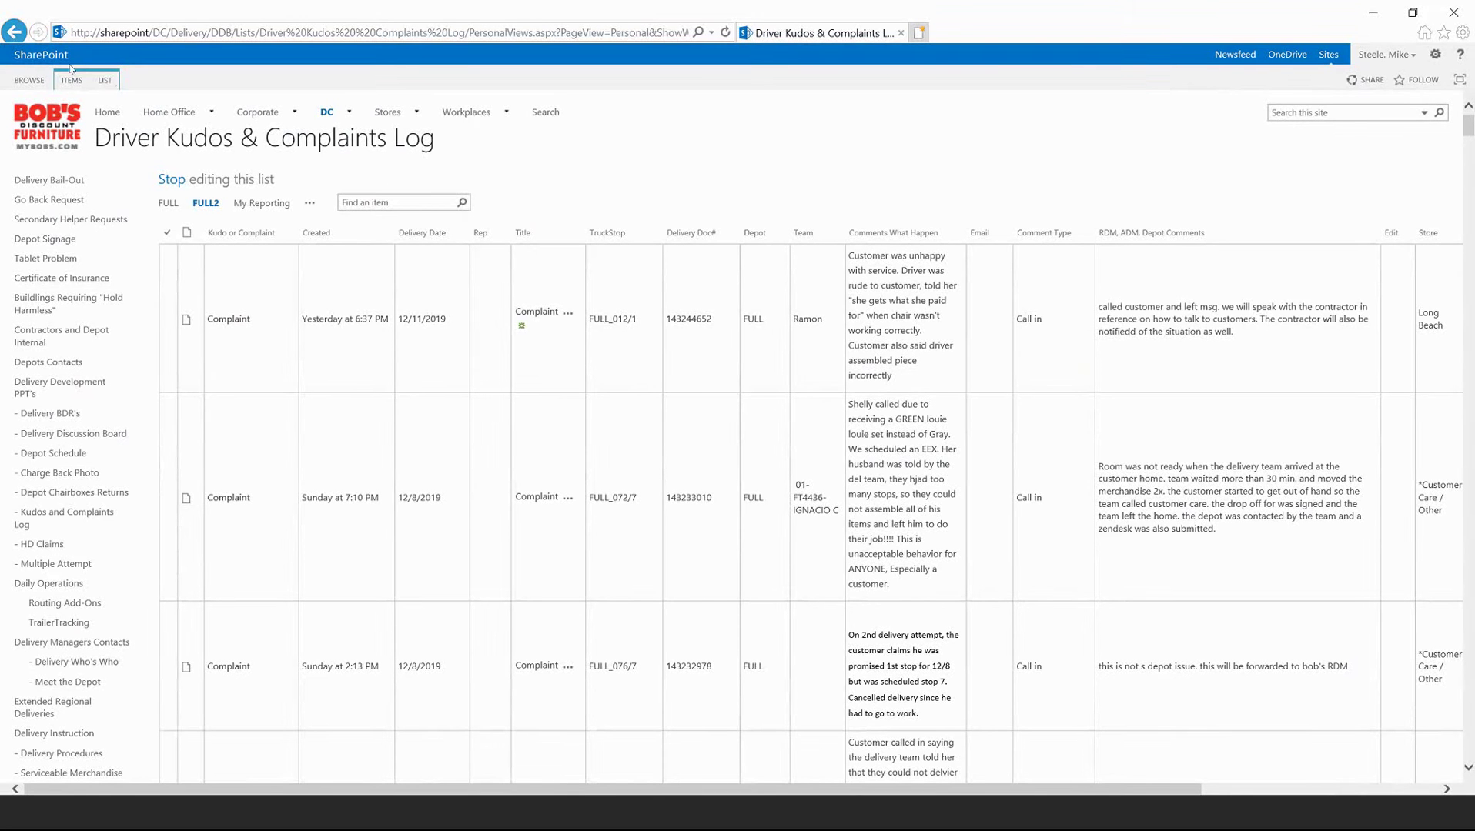
click(99, 81)
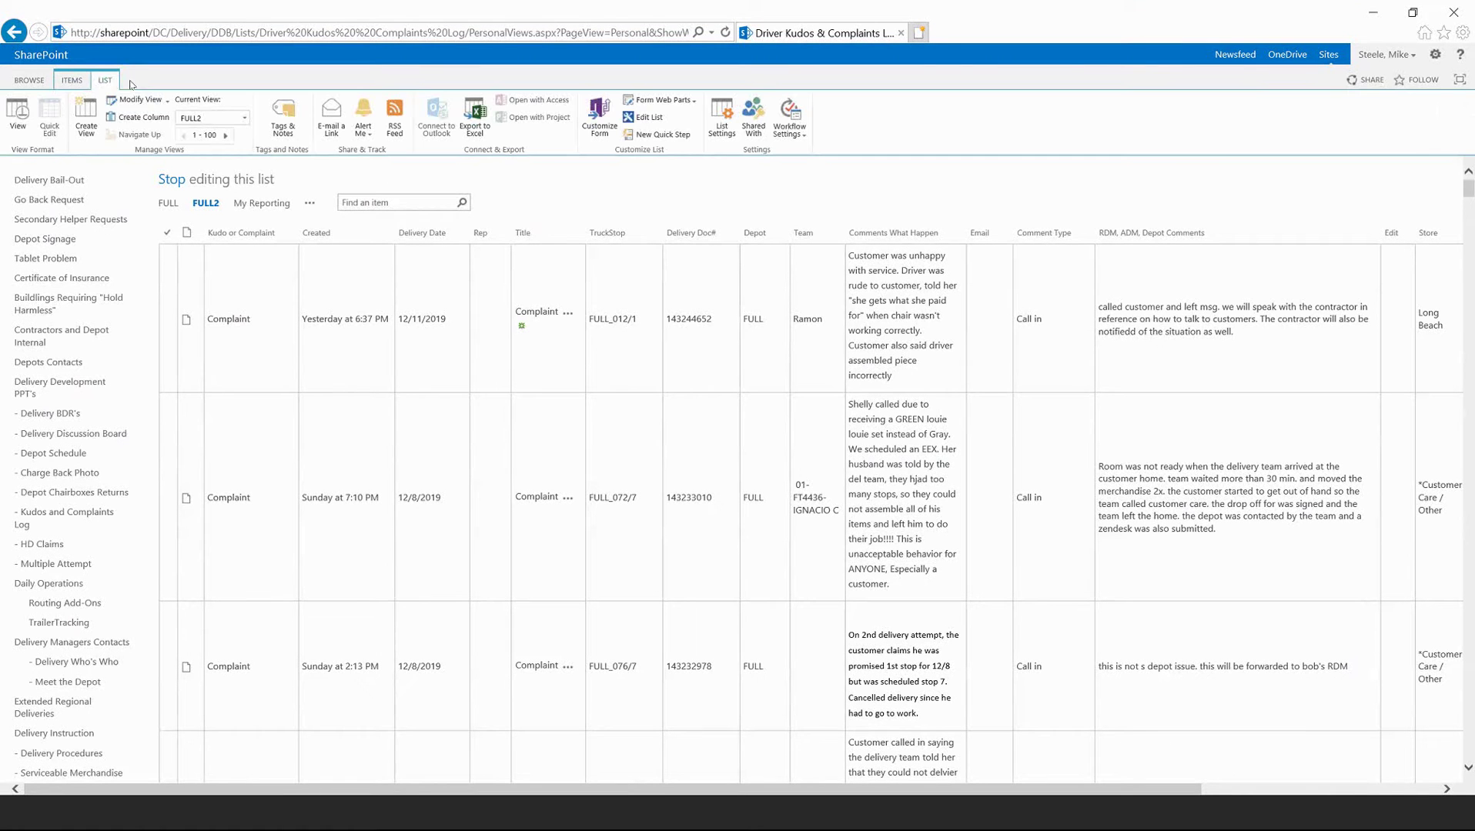
click(134, 100)
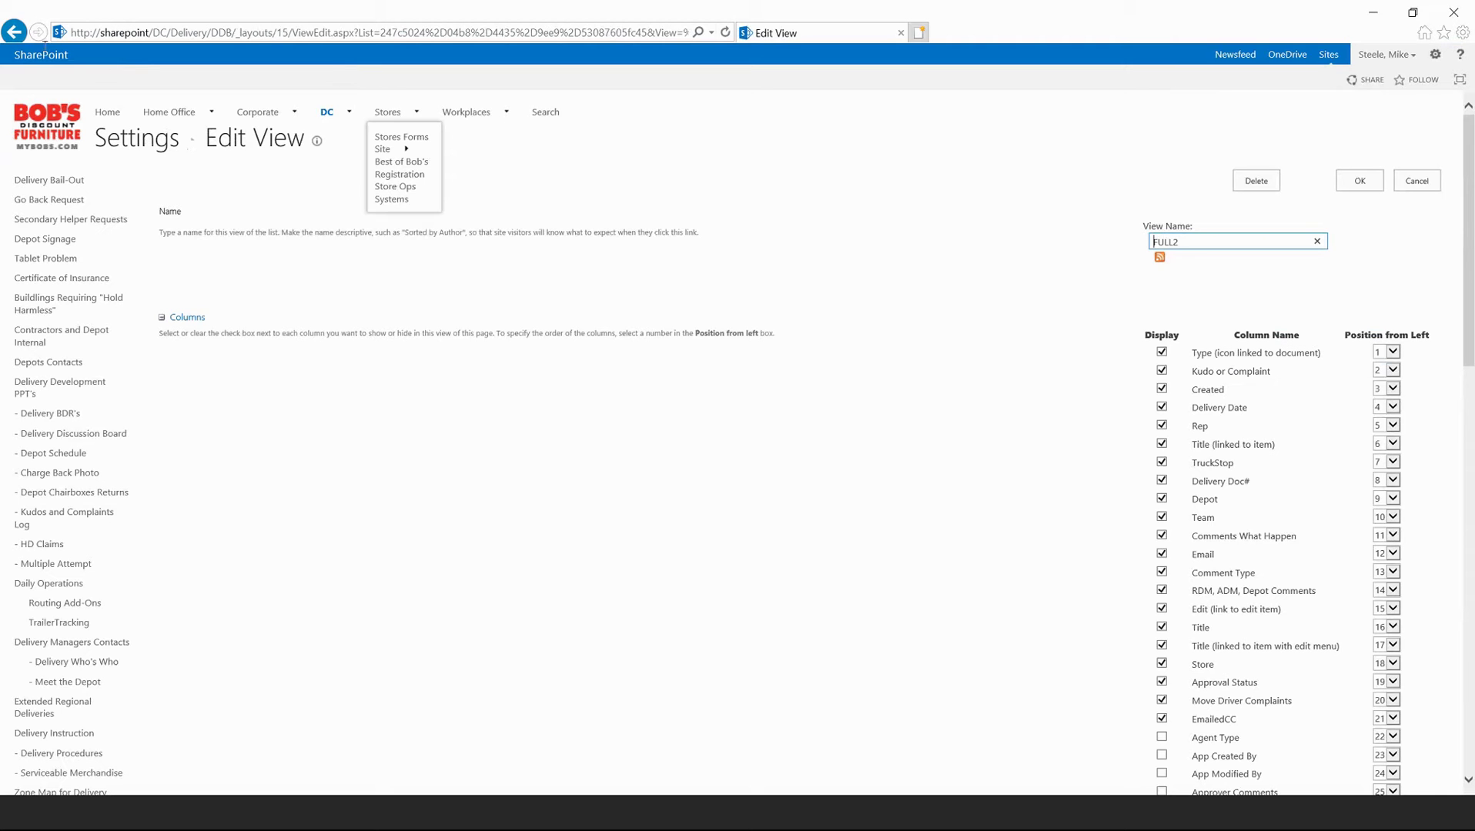
click(21, 34)
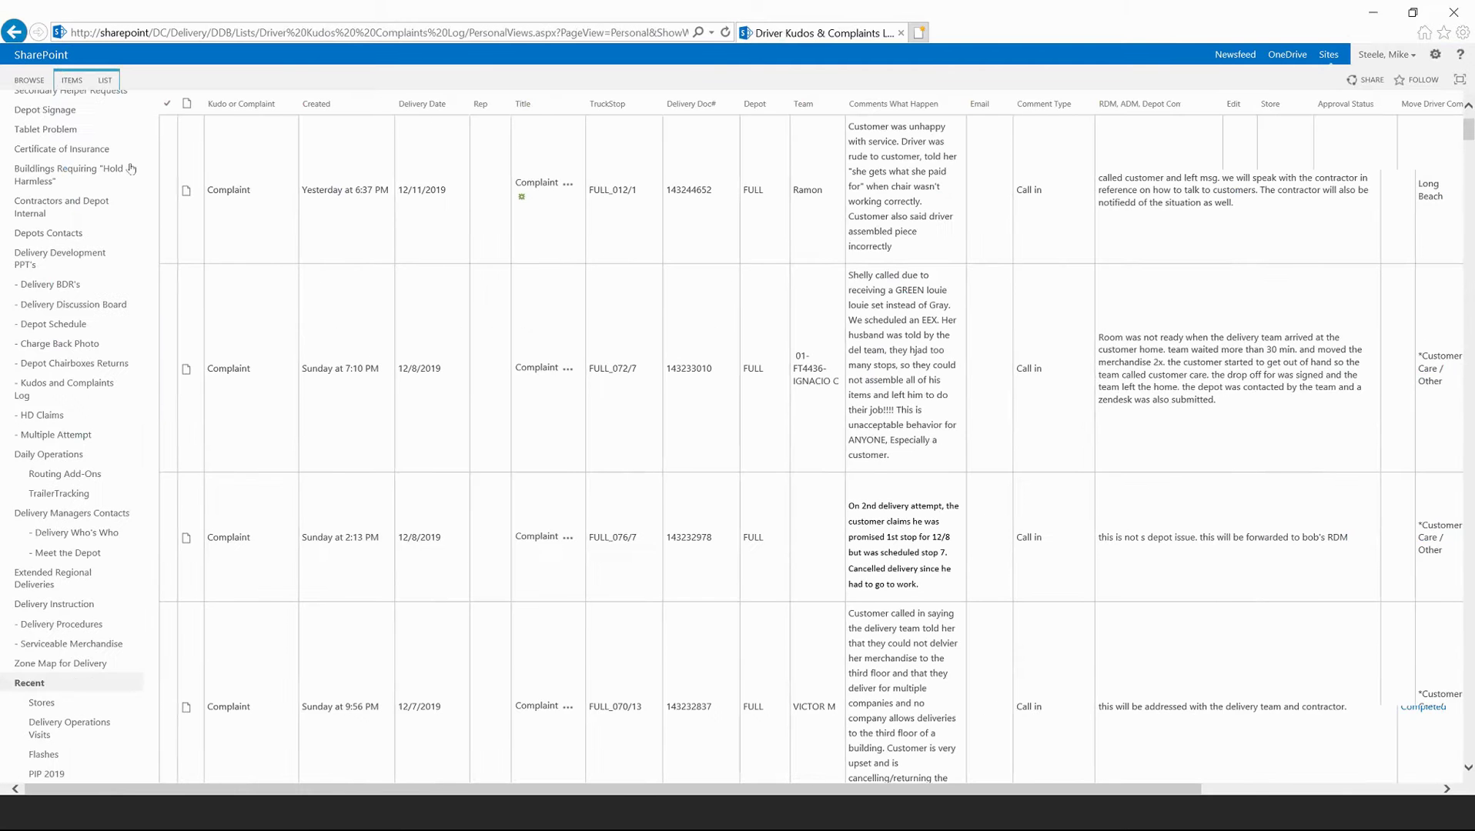
- Start creating another view of the log based on the existing Main View
click(105, 80)
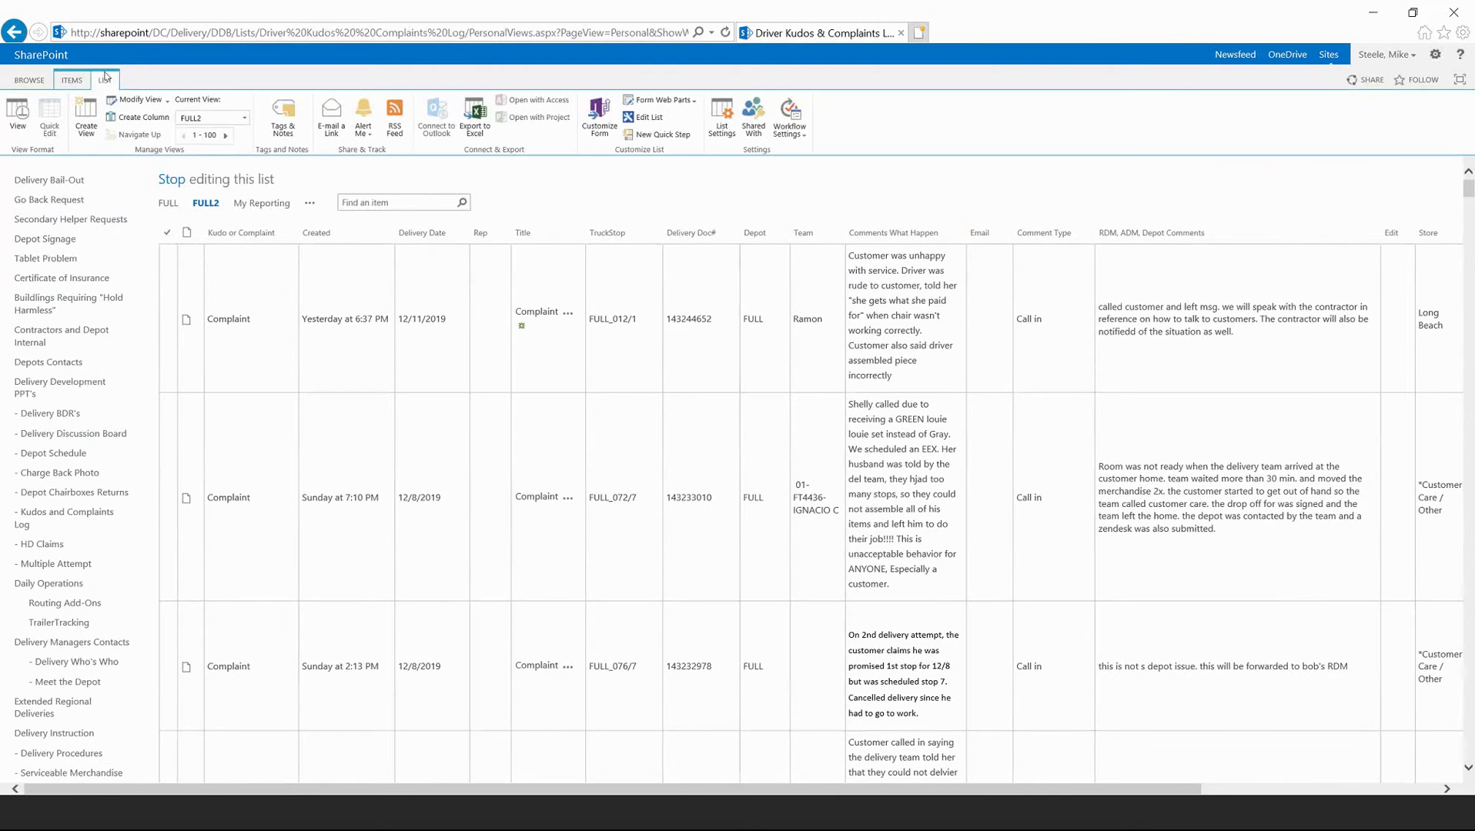
click(90, 122)
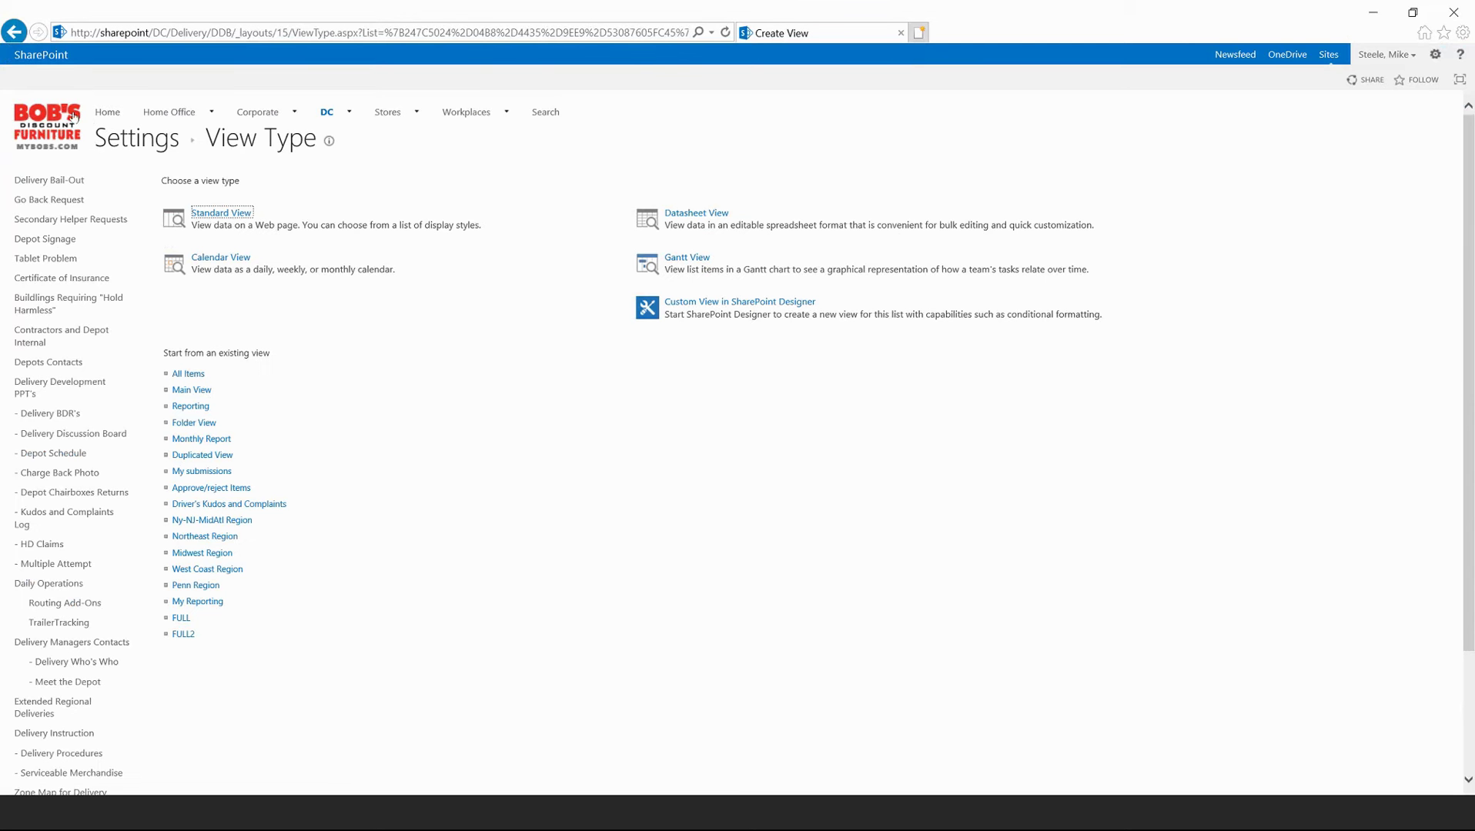
triple_click(274, 352)
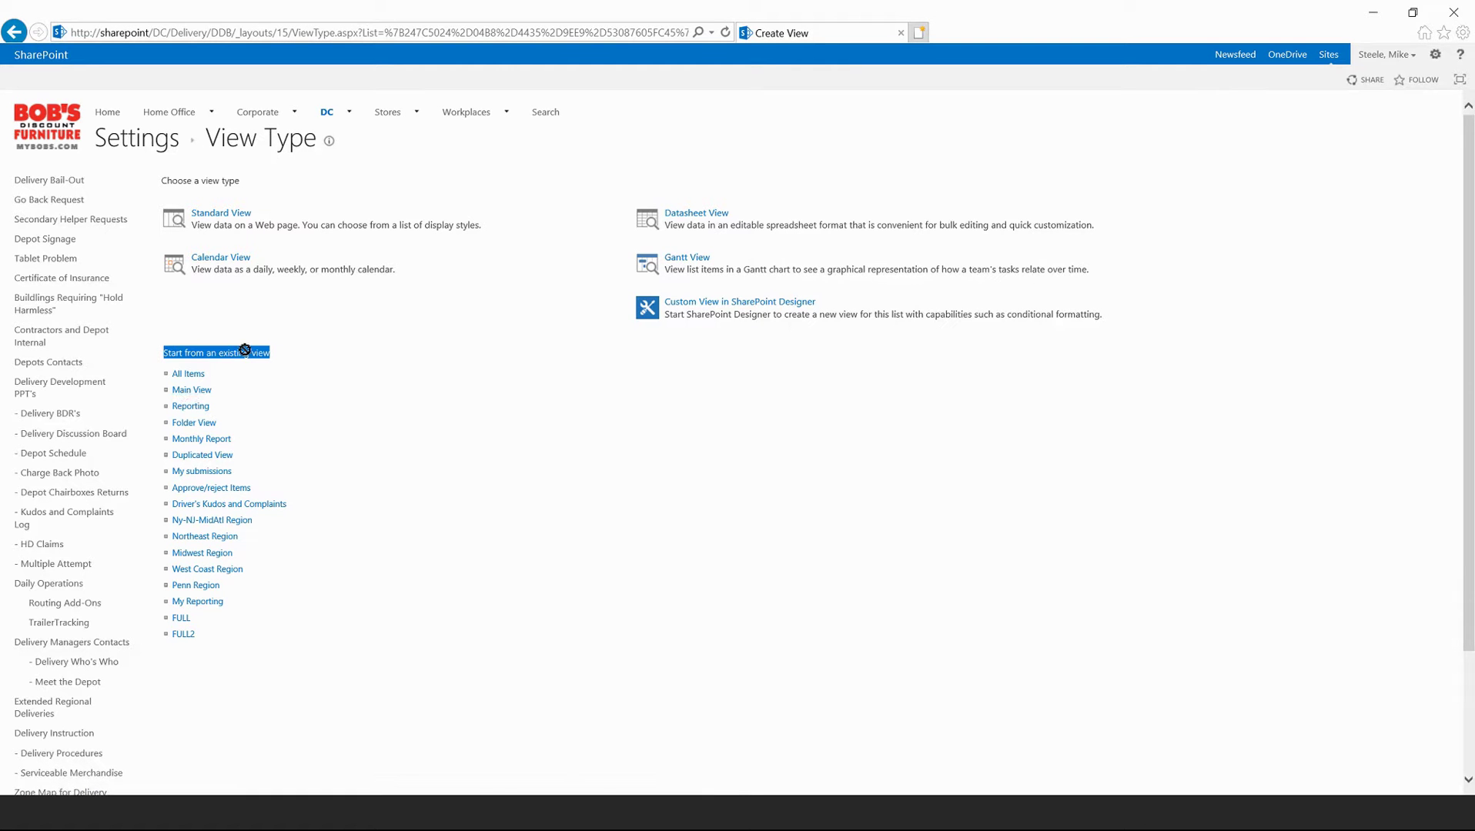
click(186, 392)
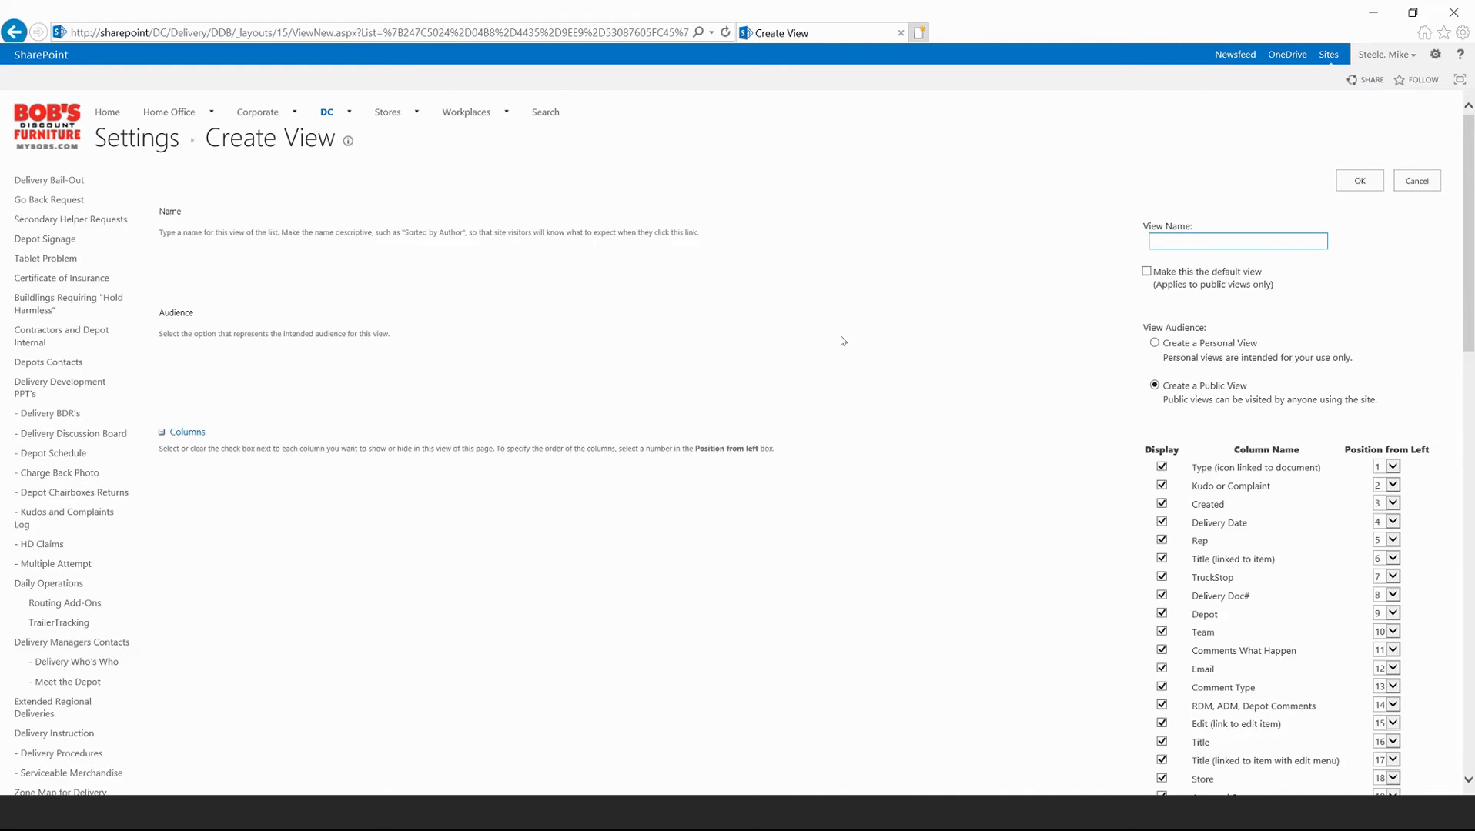
- Add a second filter condition to the new view, joined with And, where Depot is equal to full
scroll(839, 341, down, 15)
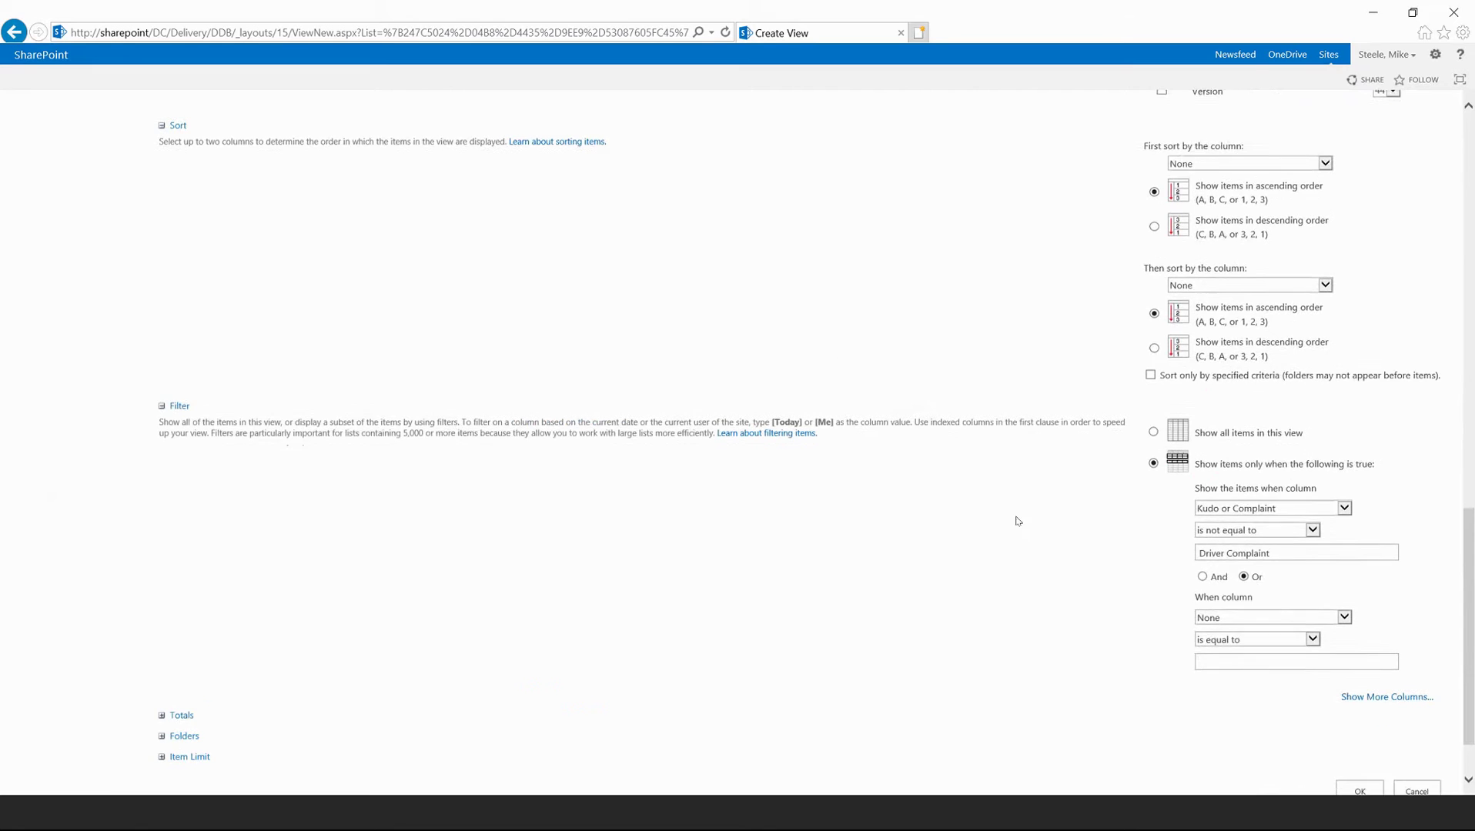
scroll(1014, 521, down, 1)
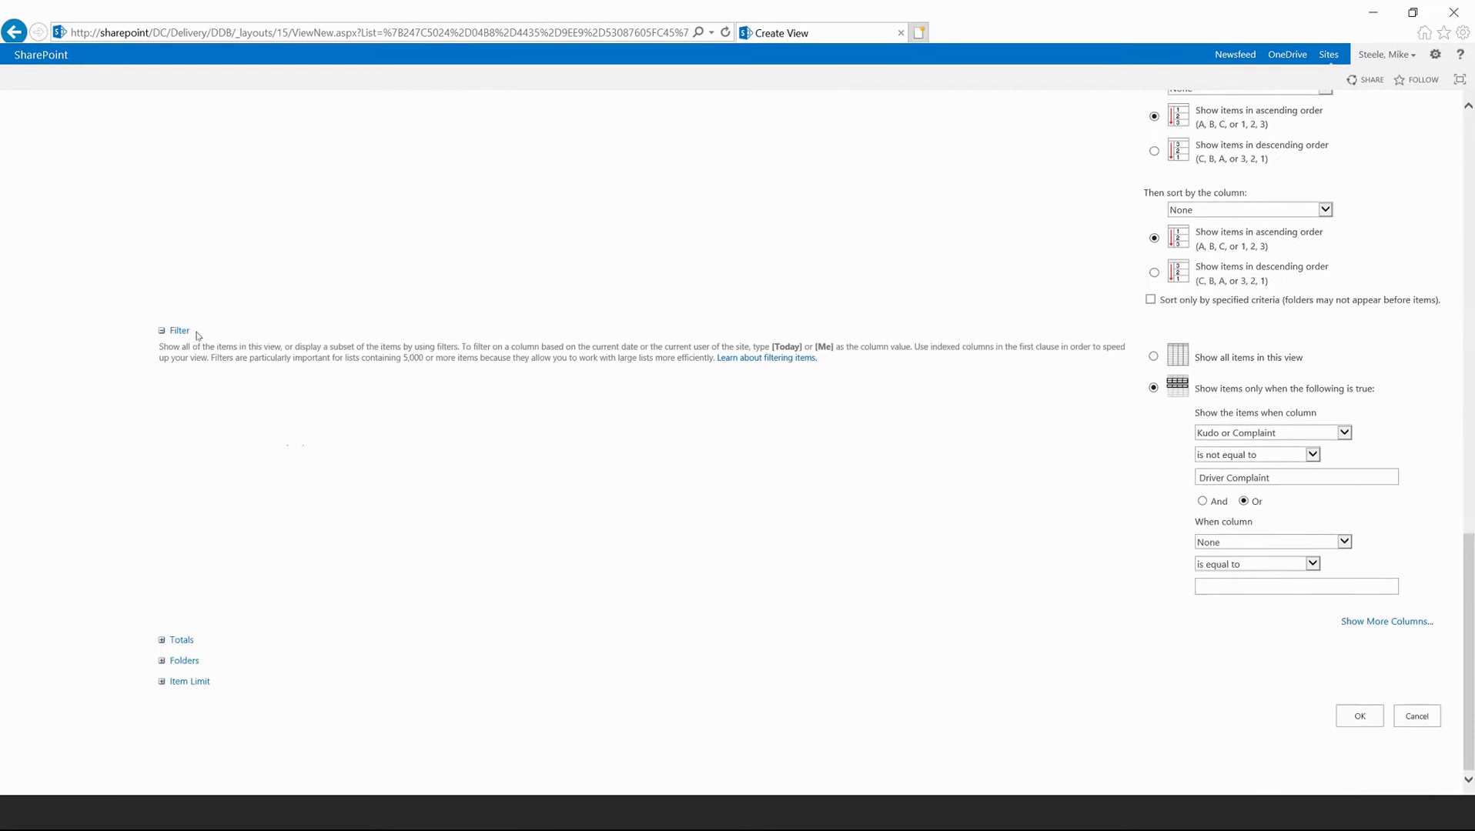
drag(194, 336, 160, 338)
click(1214, 544)
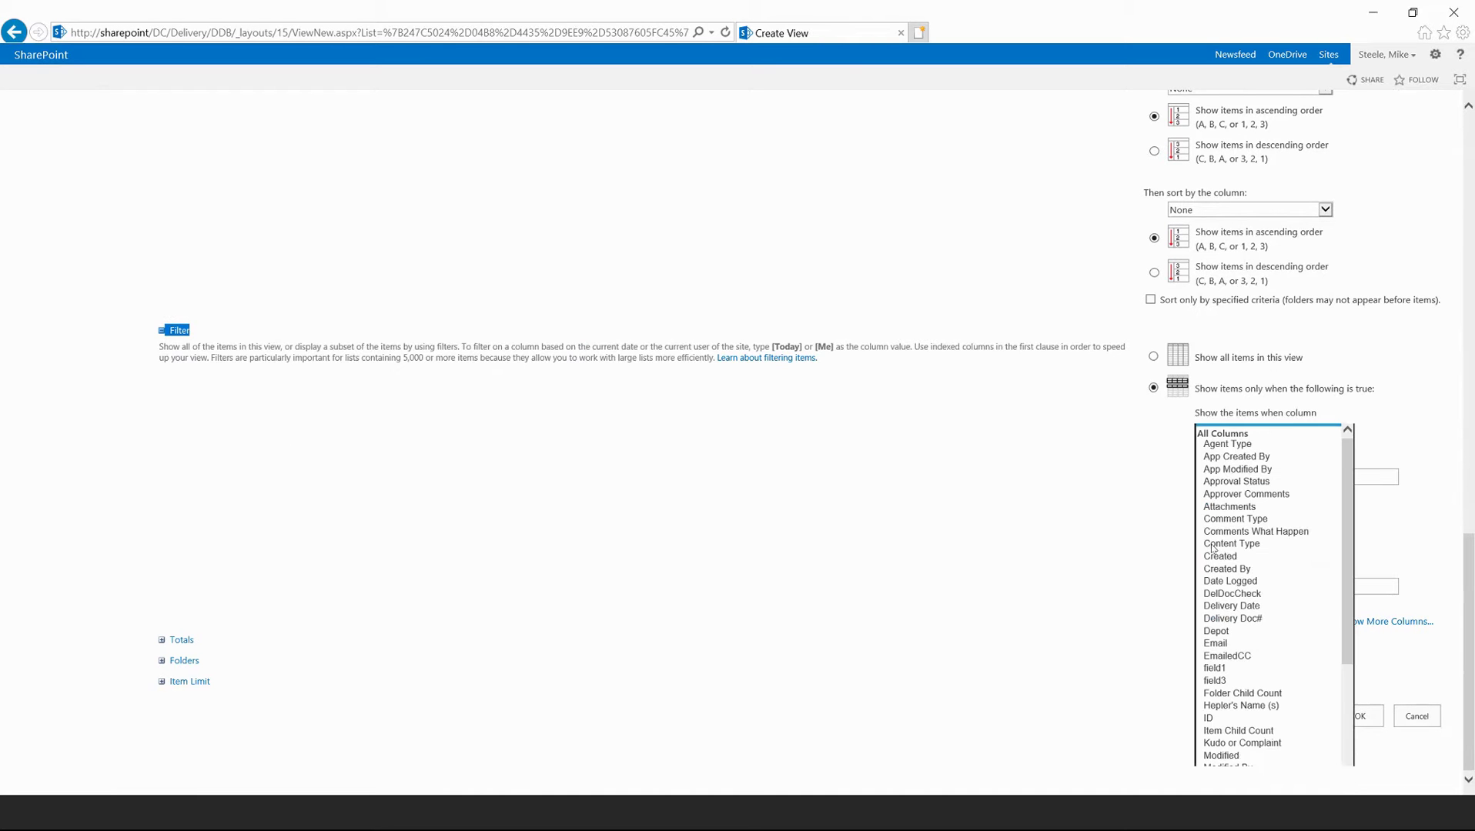
click(1216, 632)
click(1221, 580)
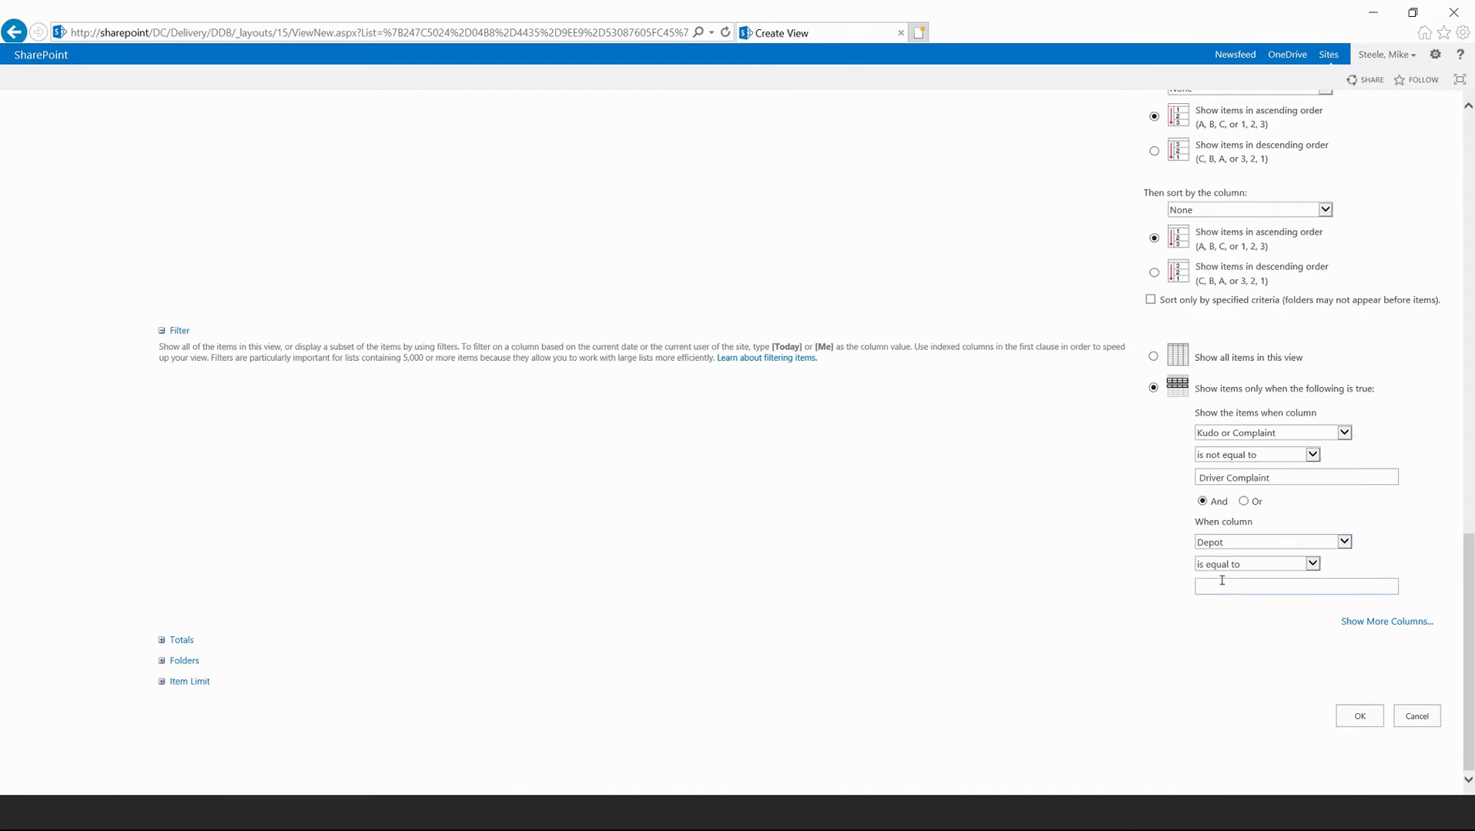
text(full)
key(Tab)
- Add a third filter condition joined with And, where RDM, ADM, Depot Comments contains a blank value
click(1352, 624)
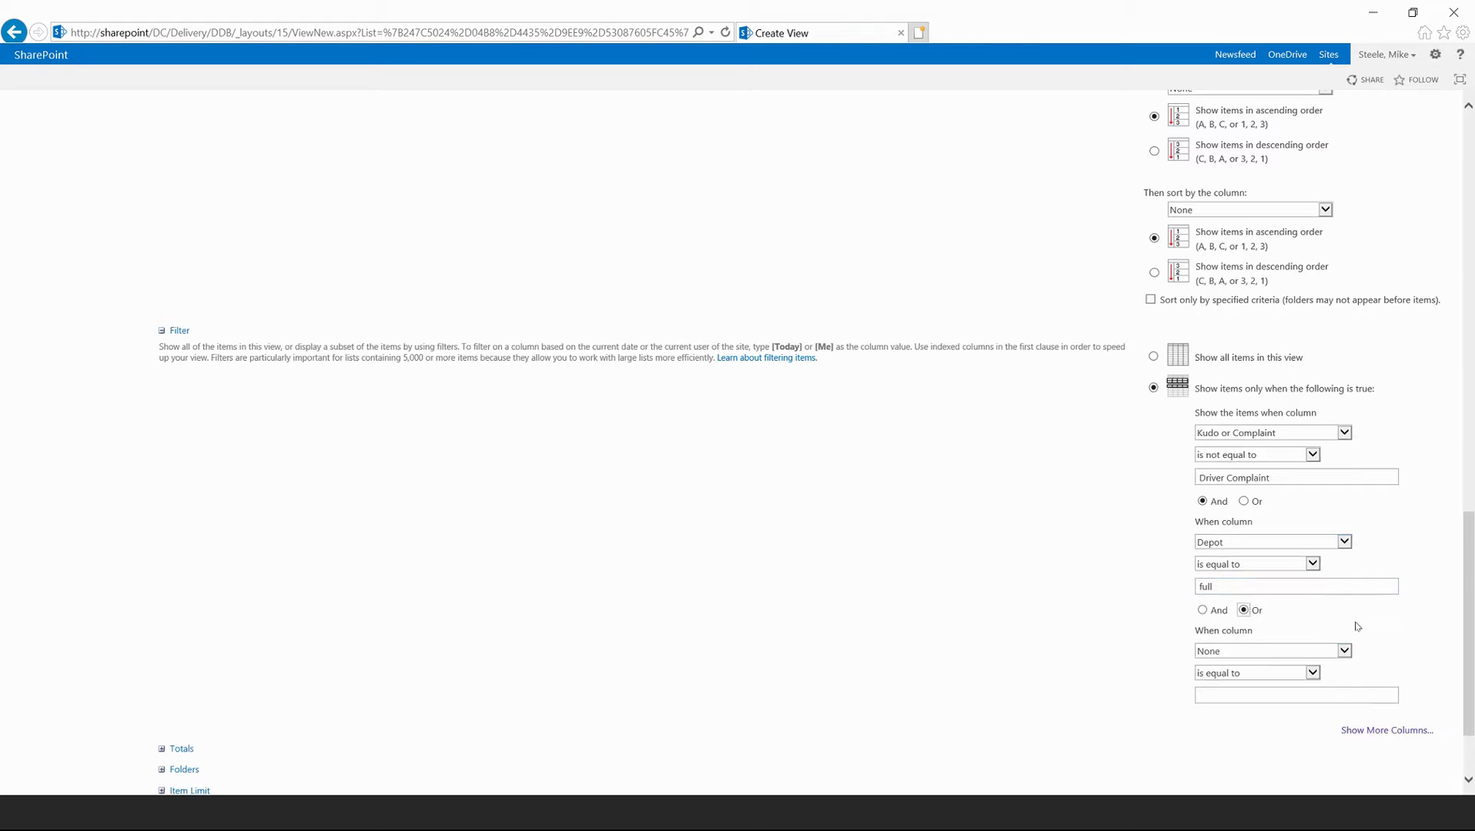
click(1203, 611)
click(1216, 651)
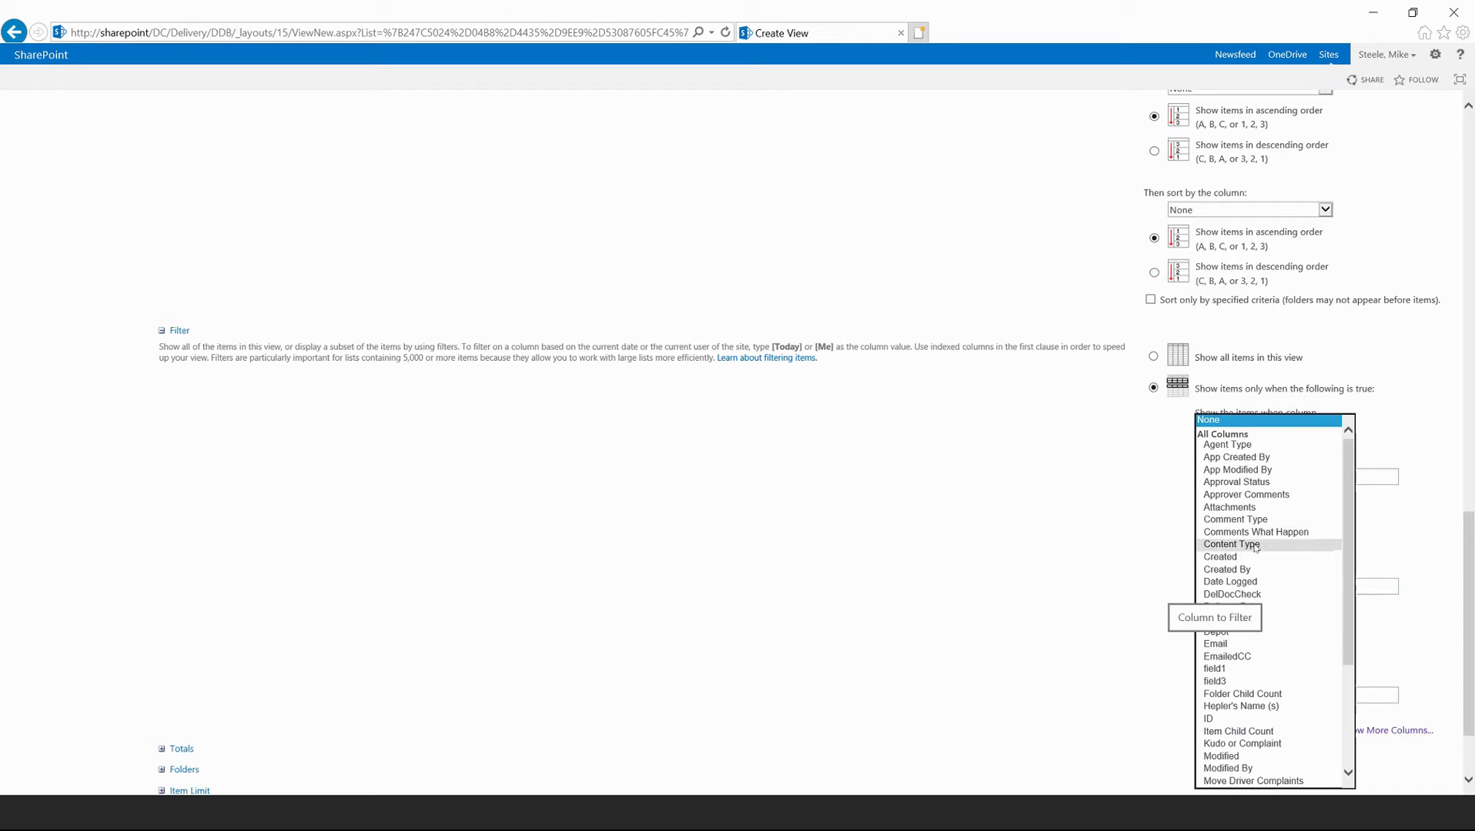
scroll(1307, 582, down, 2)
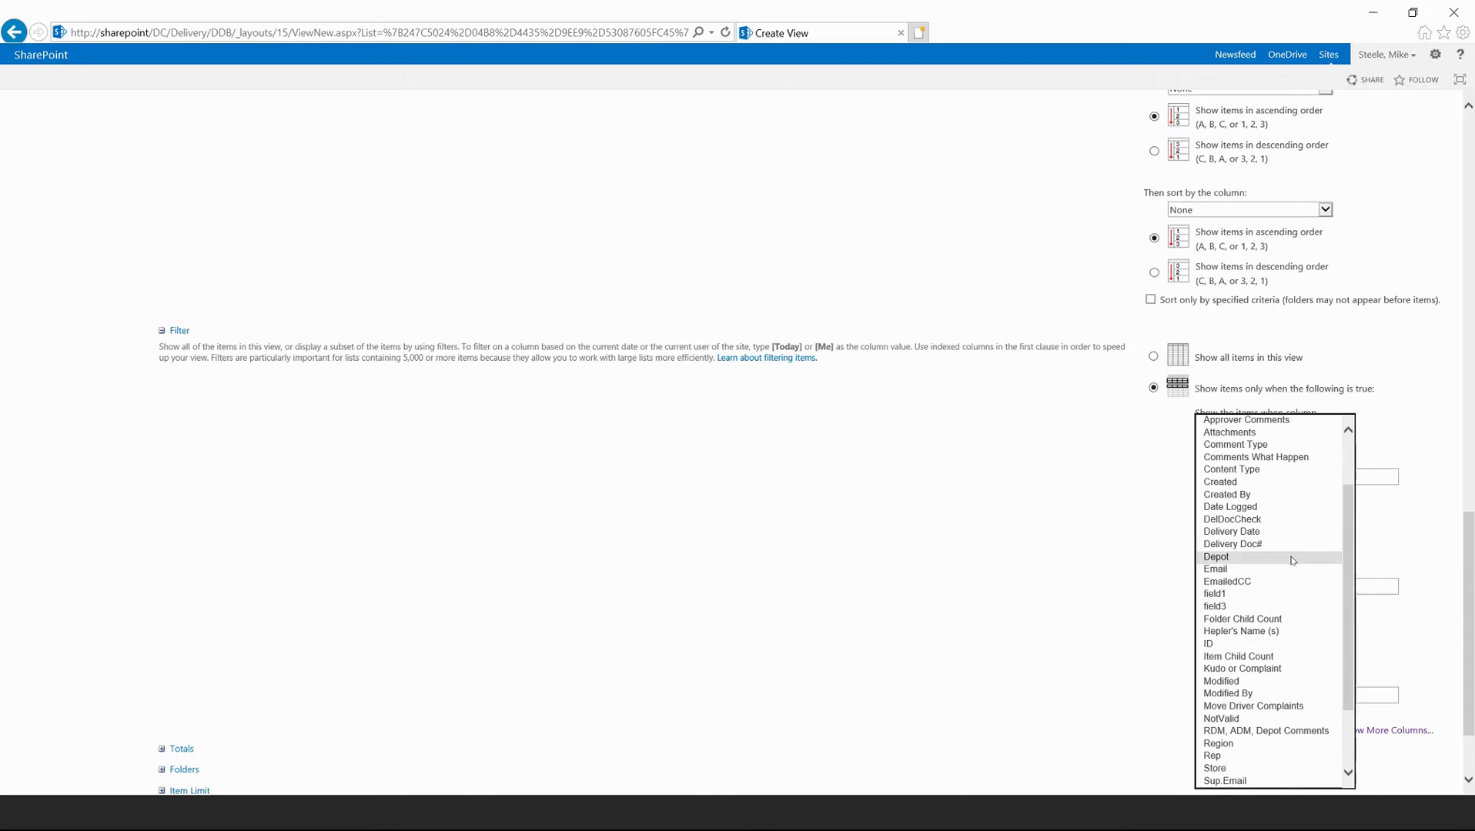
scroll(1292, 561, down, 2)
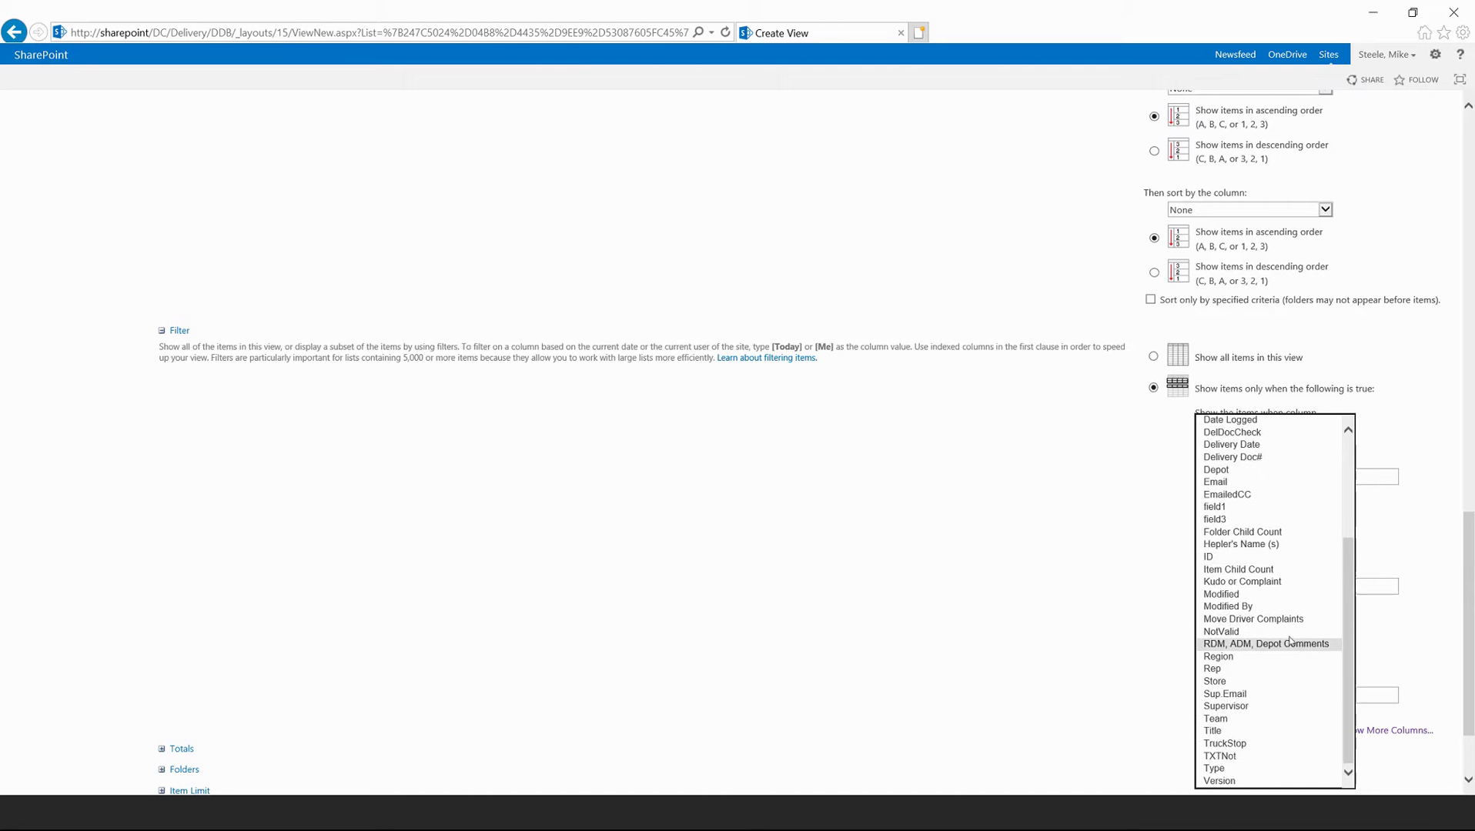
click(1291, 644)
click(1309, 674)
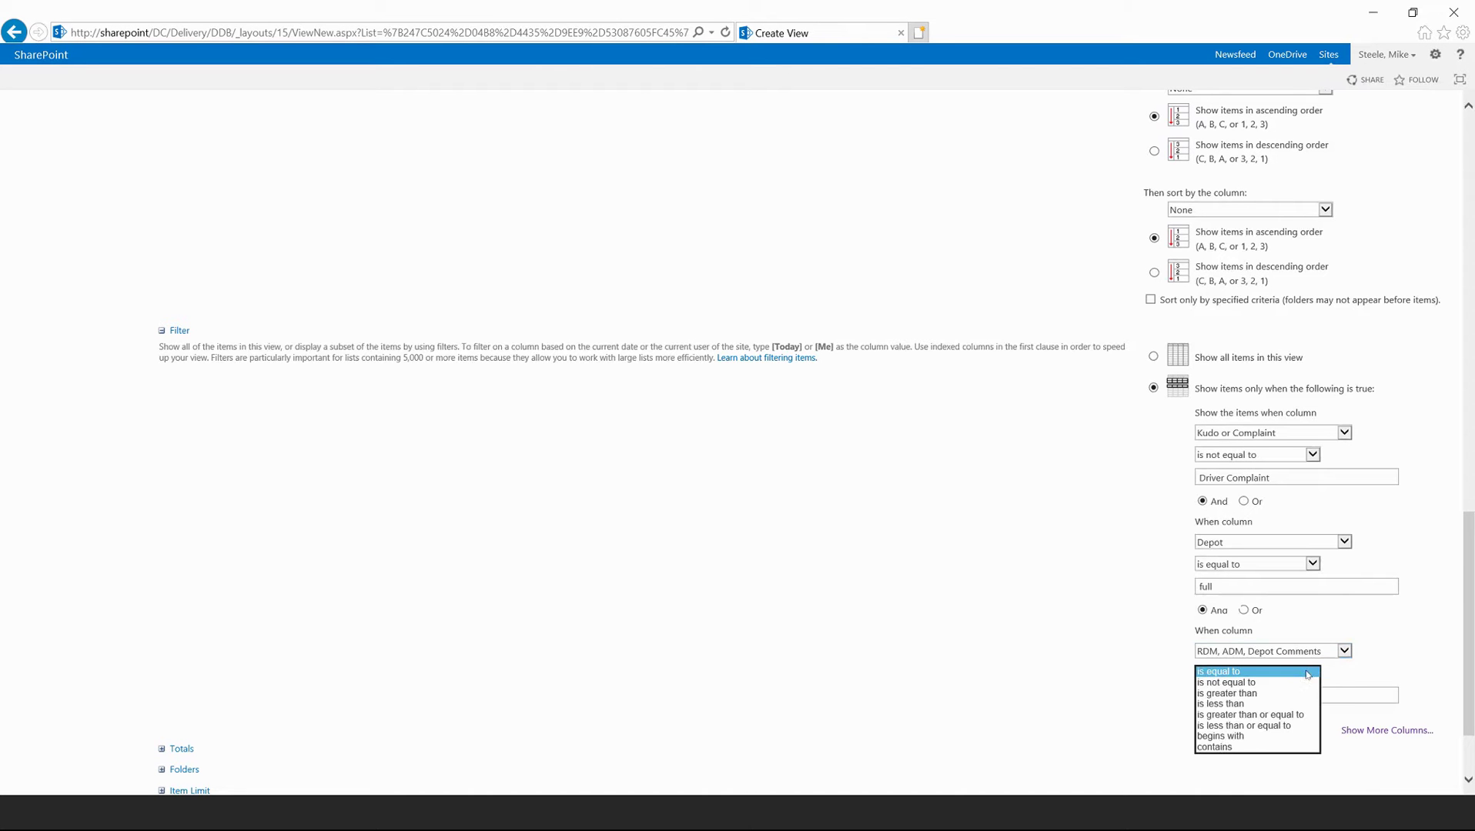
click(1215, 747)
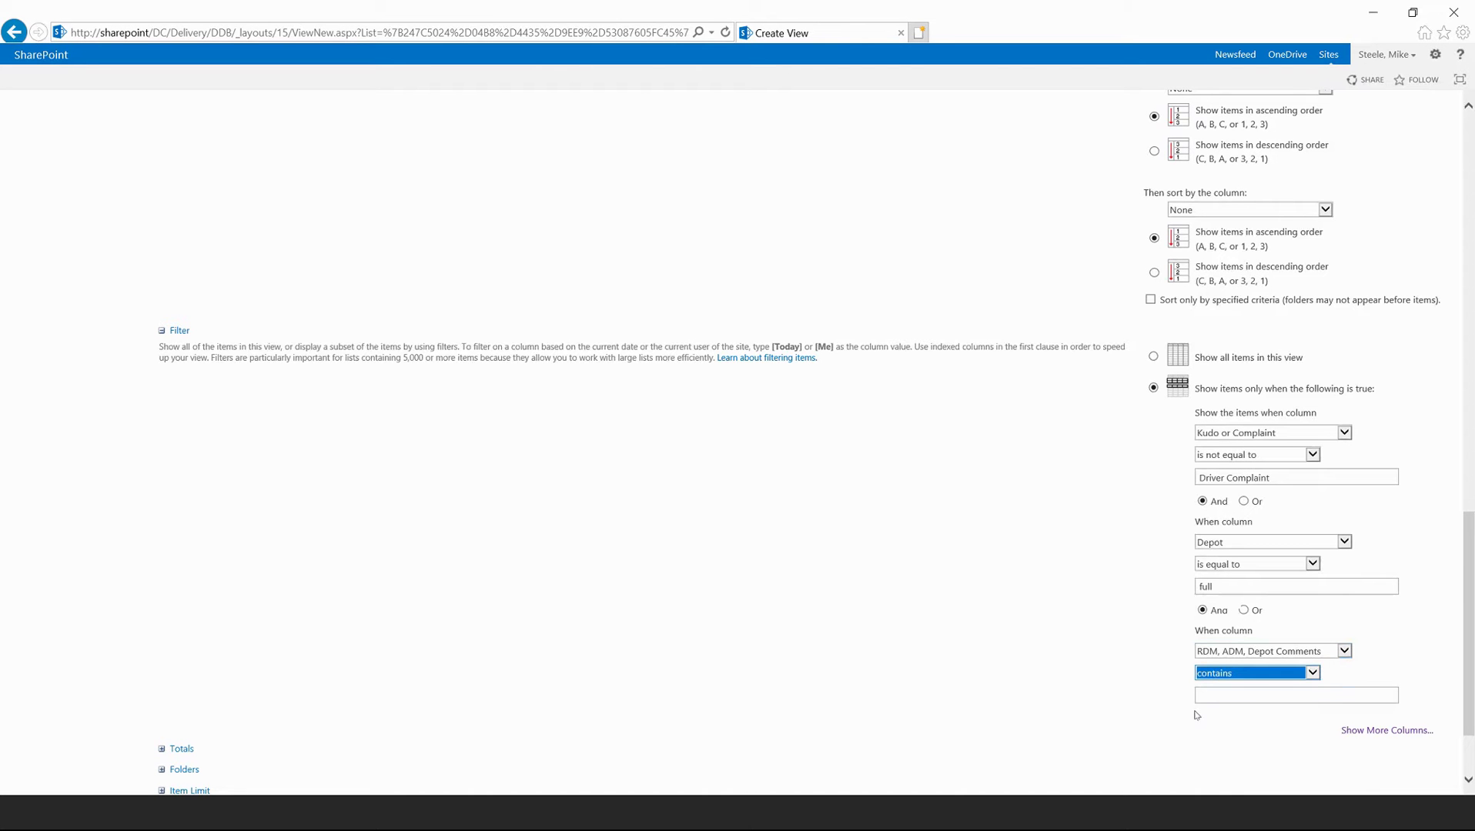
click(1206, 696)
scroll(1224, 733, down, 2)
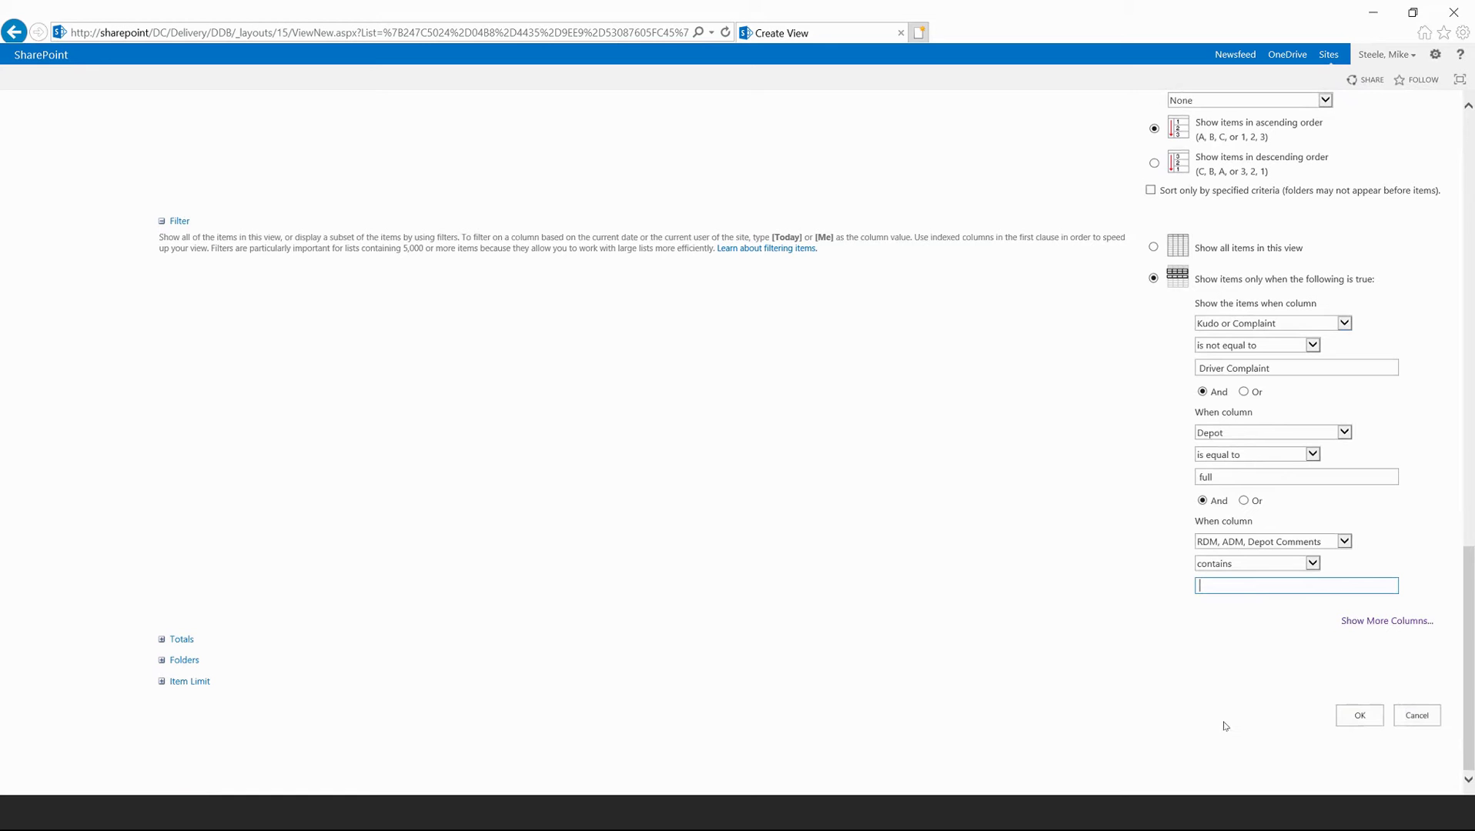
- Name the new view full3 and save it
click(1345, 714)
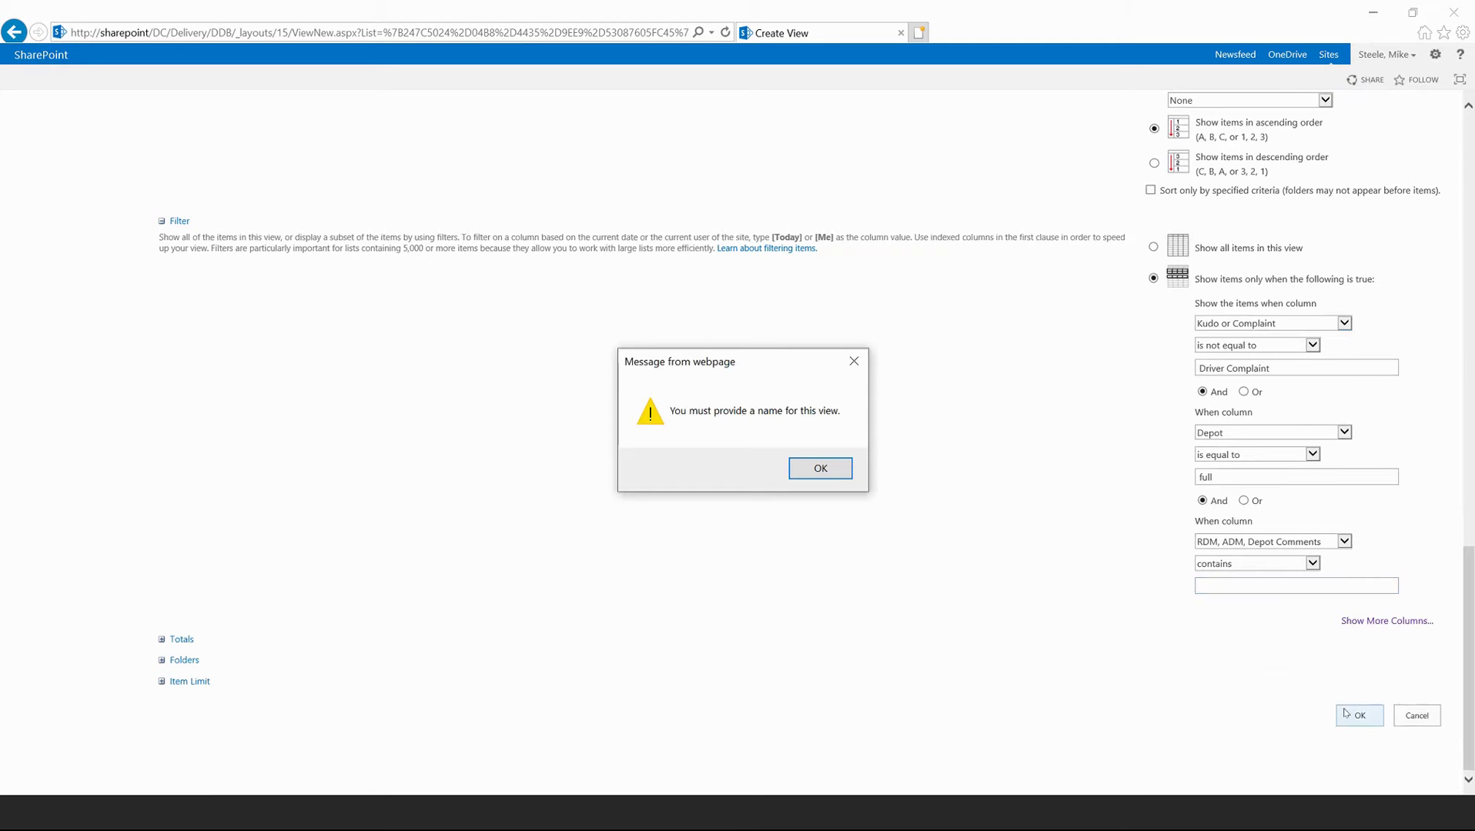
click(833, 477)
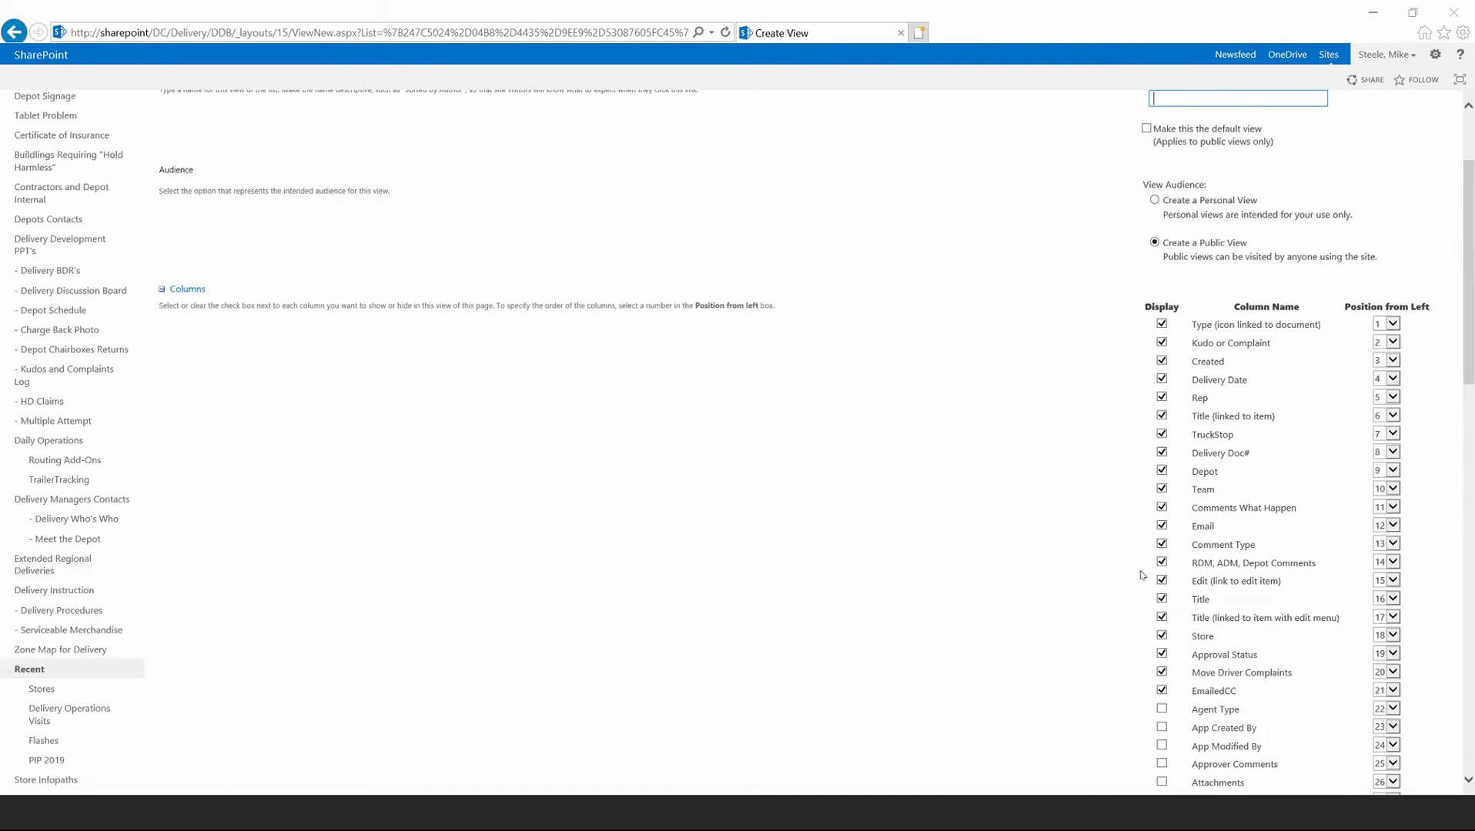
scroll(1261, 627, down, 10)
scroll(1261, 628, up, 10)
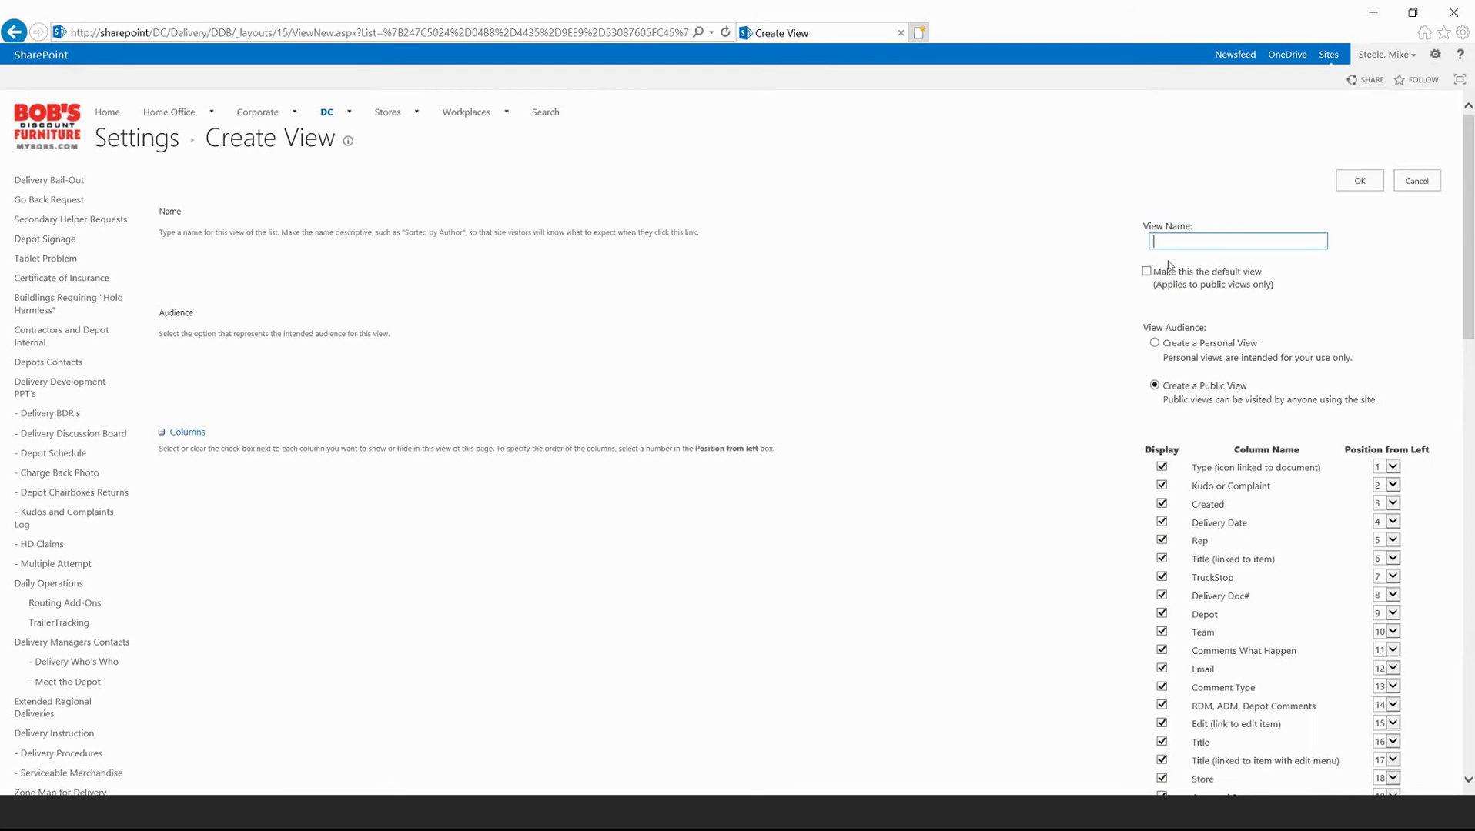
click(1165, 239)
text(full3)
click(1359, 184)
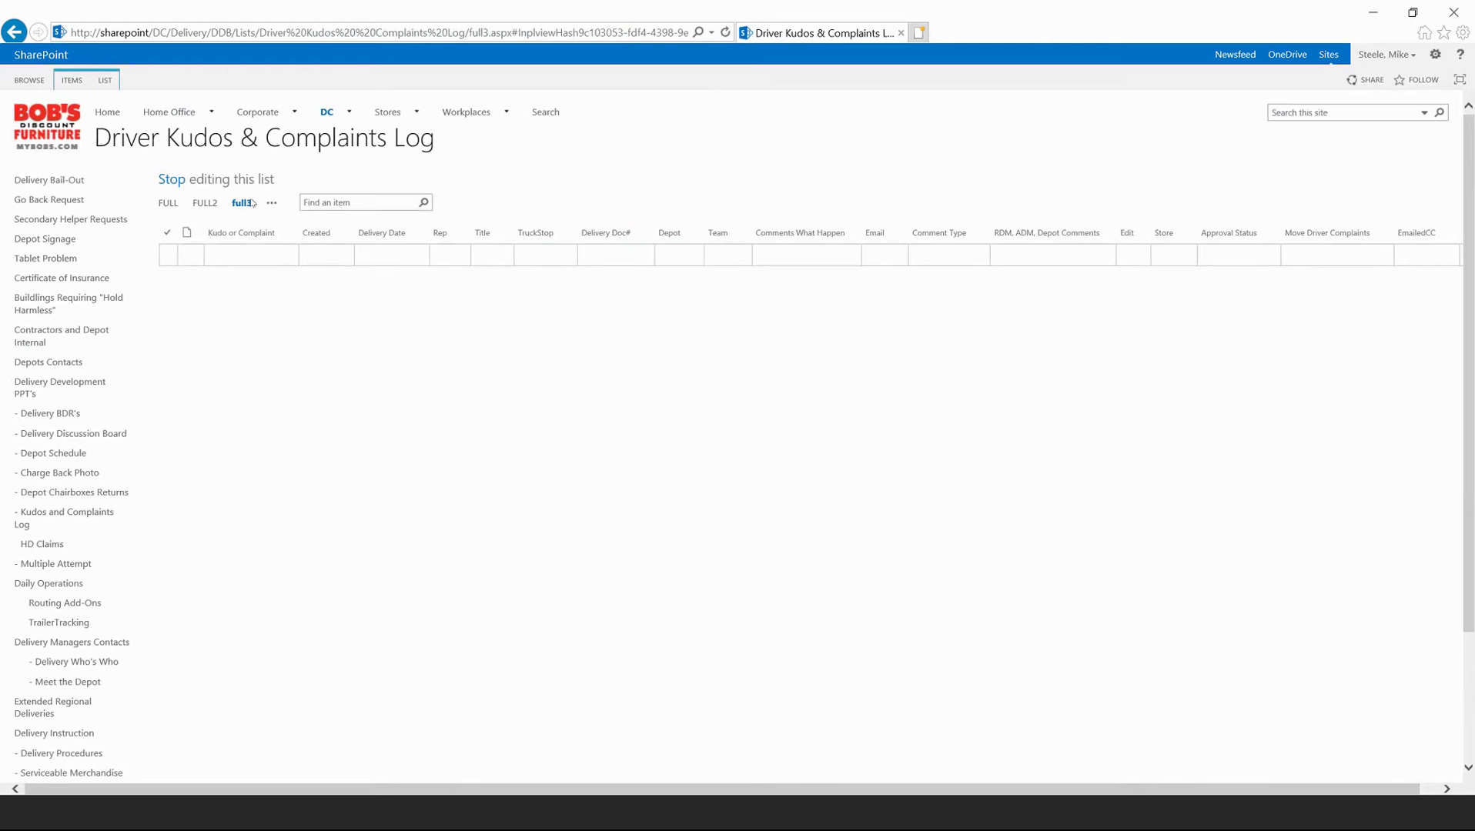
- Modify the full3 view and try to save its RDM, ADM, Depot Comments condition as is equal to blank
click(273, 203)
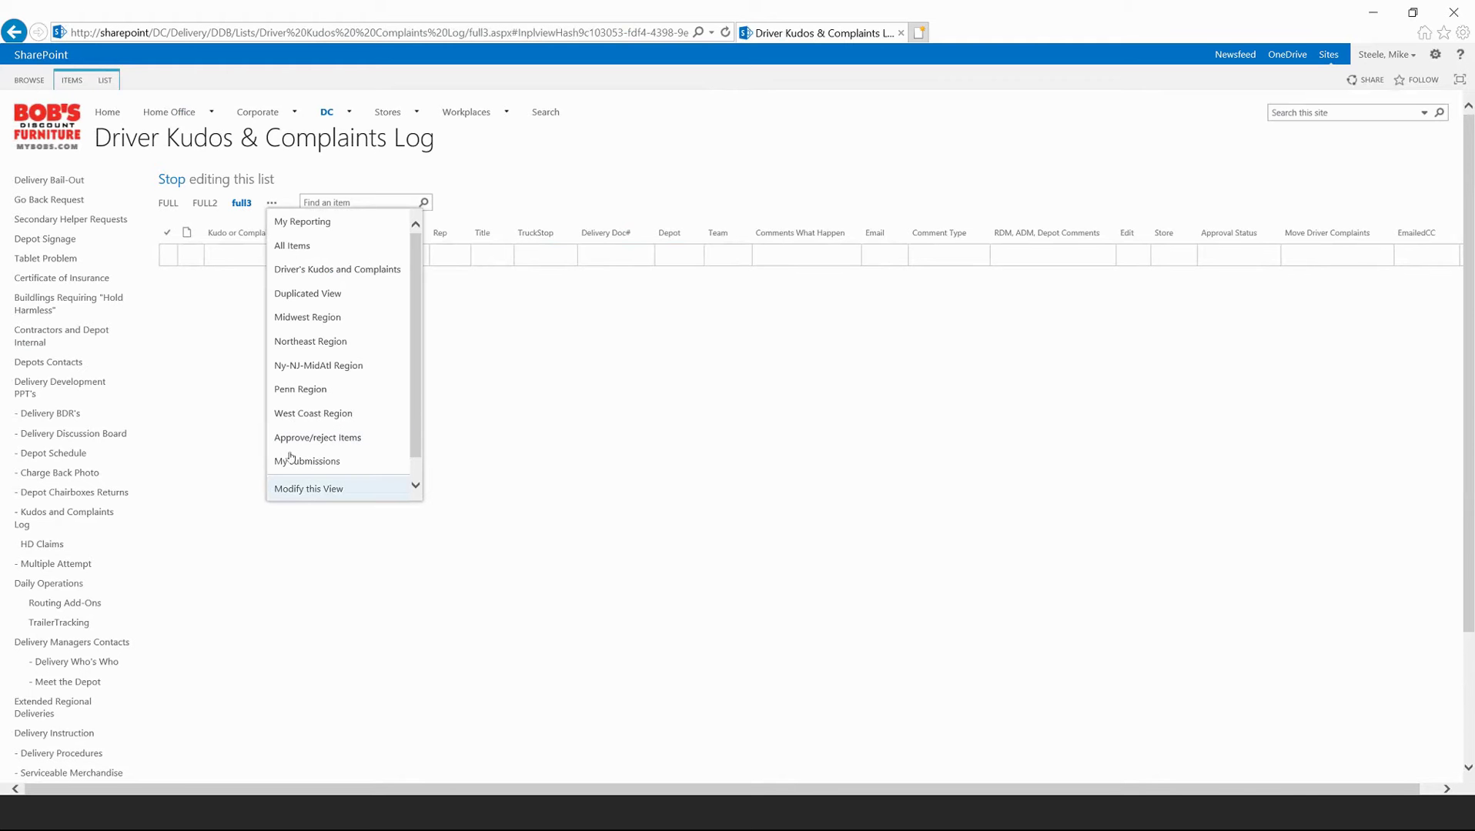
click(298, 489)
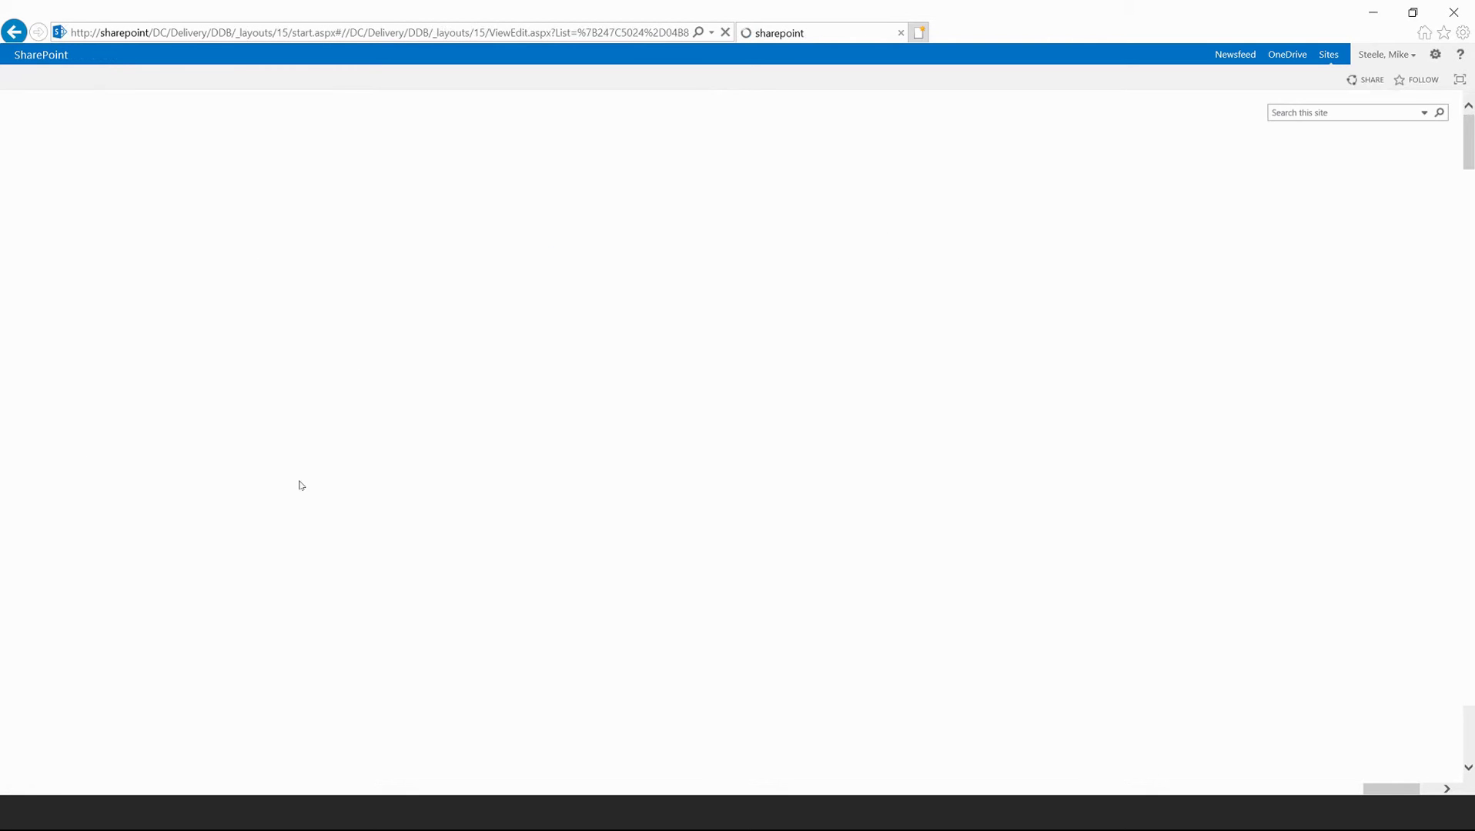
scroll(1062, 486, down, 10)
scroll(1060, 487, down, 3)
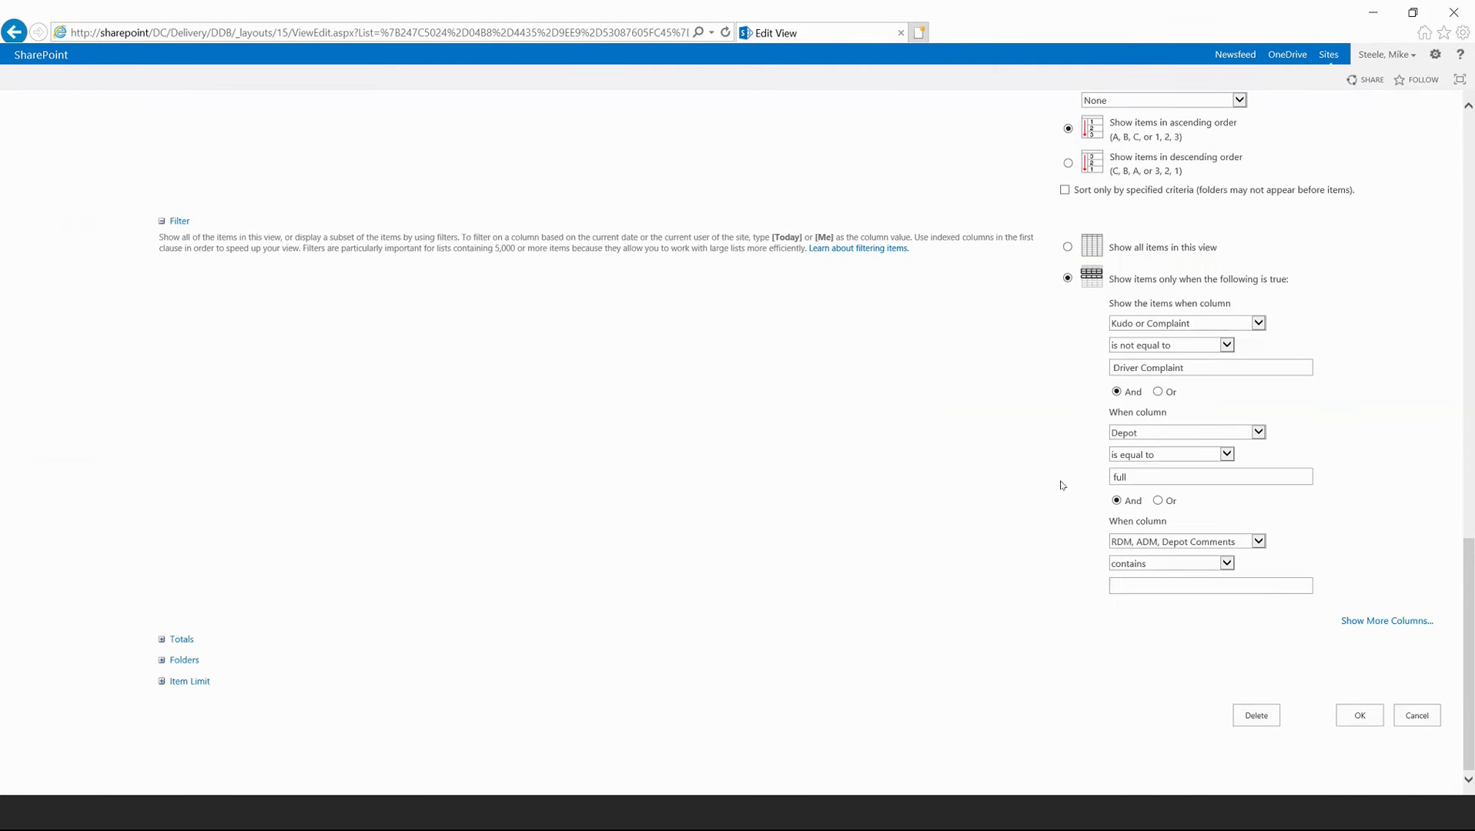
click(1128, 566)
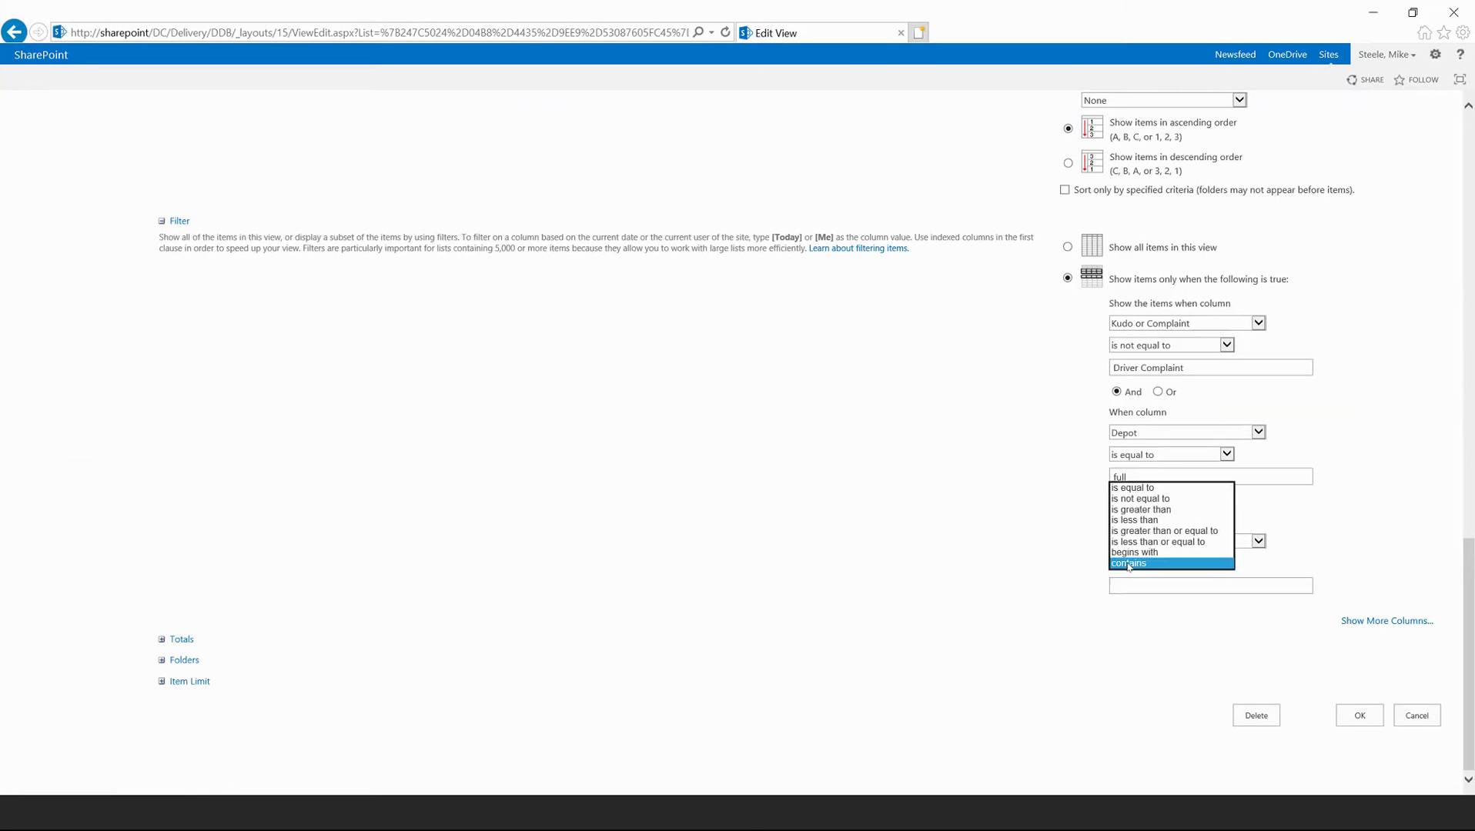
click(1130, 490)
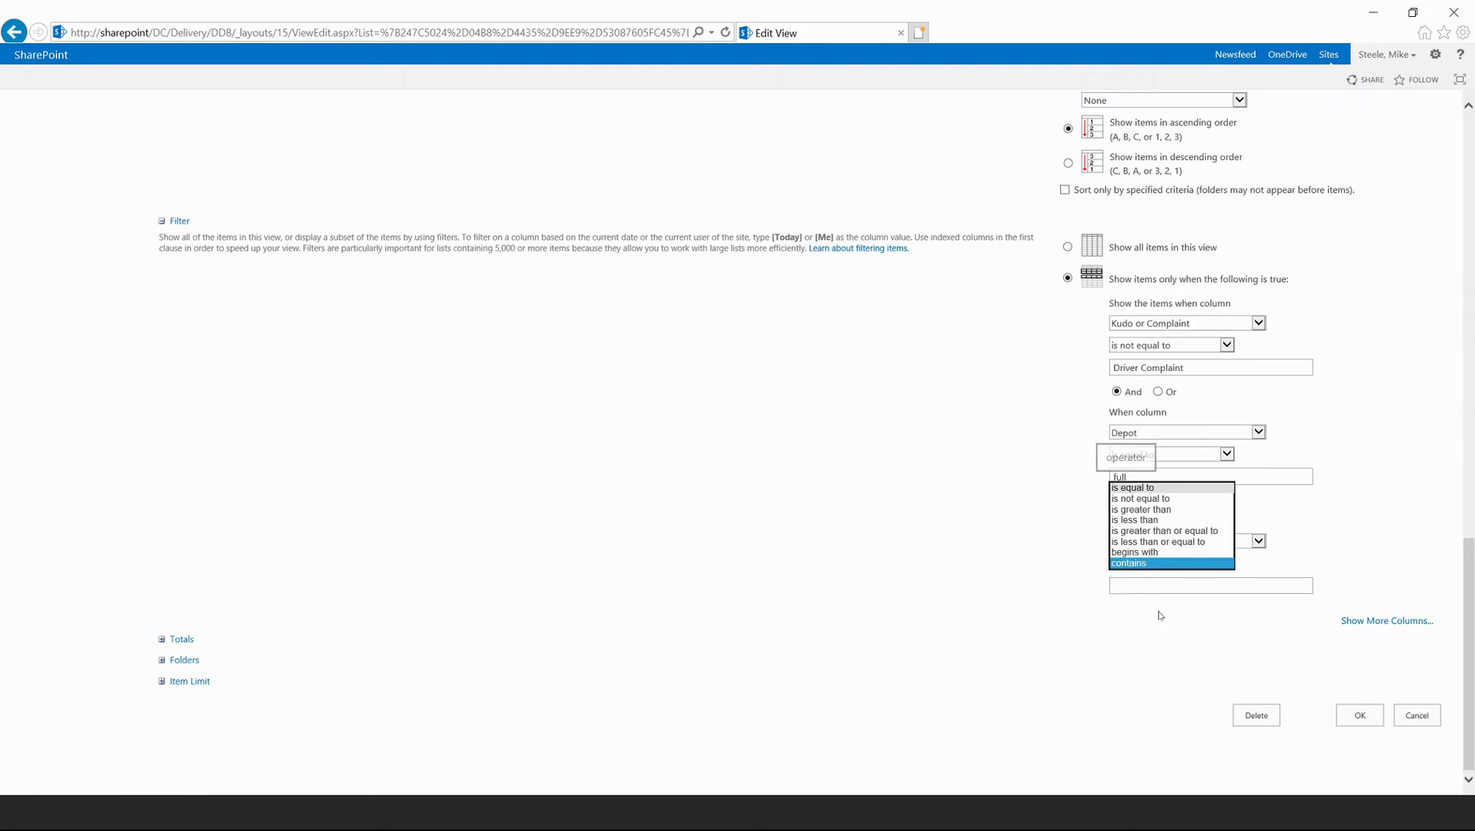
click(1353, 719)
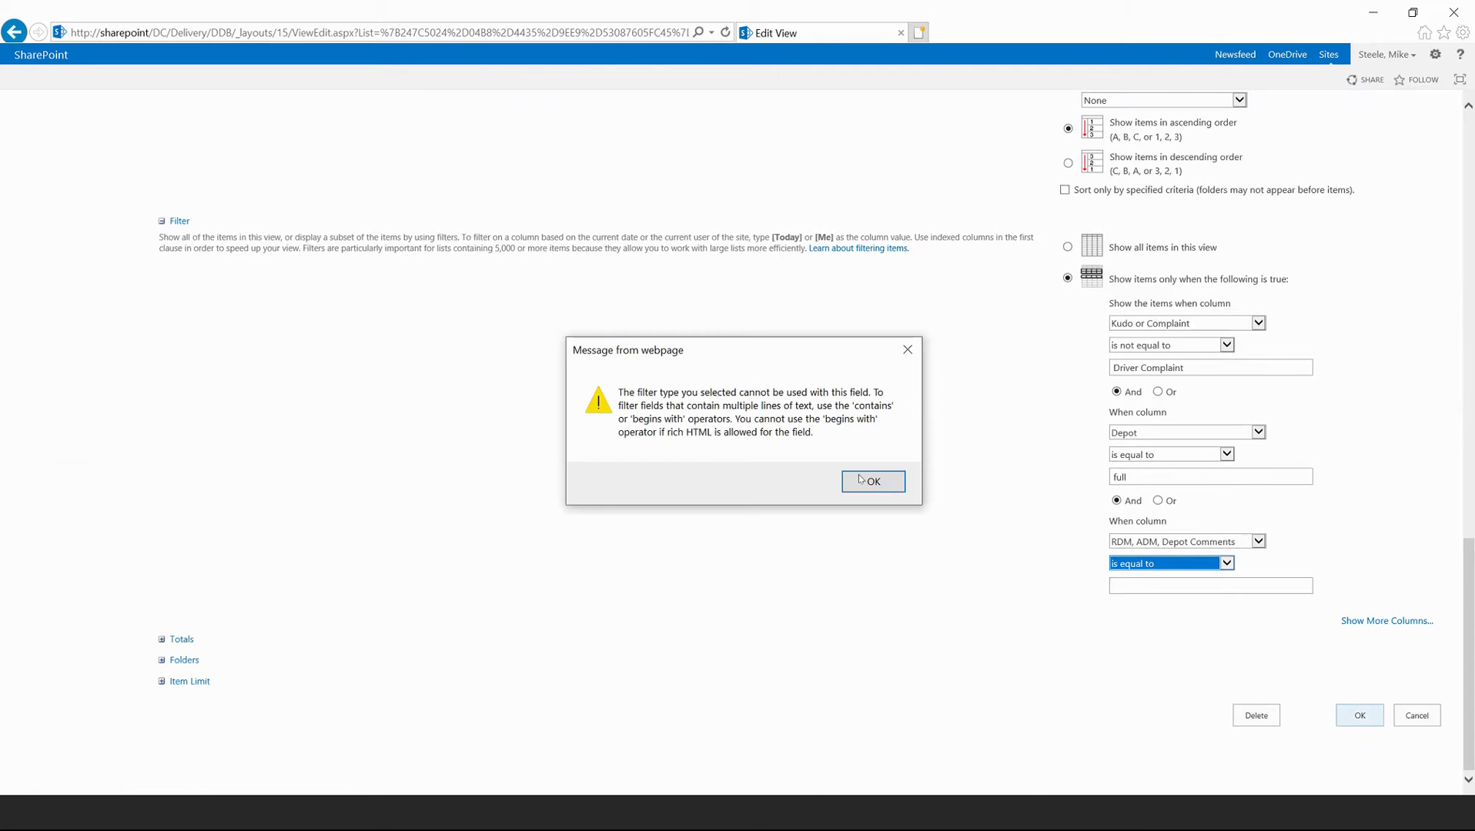
key(Return)
- Try to save the RDM, ADM, Depot Comments condition as is less than 1
click(1160, 567)
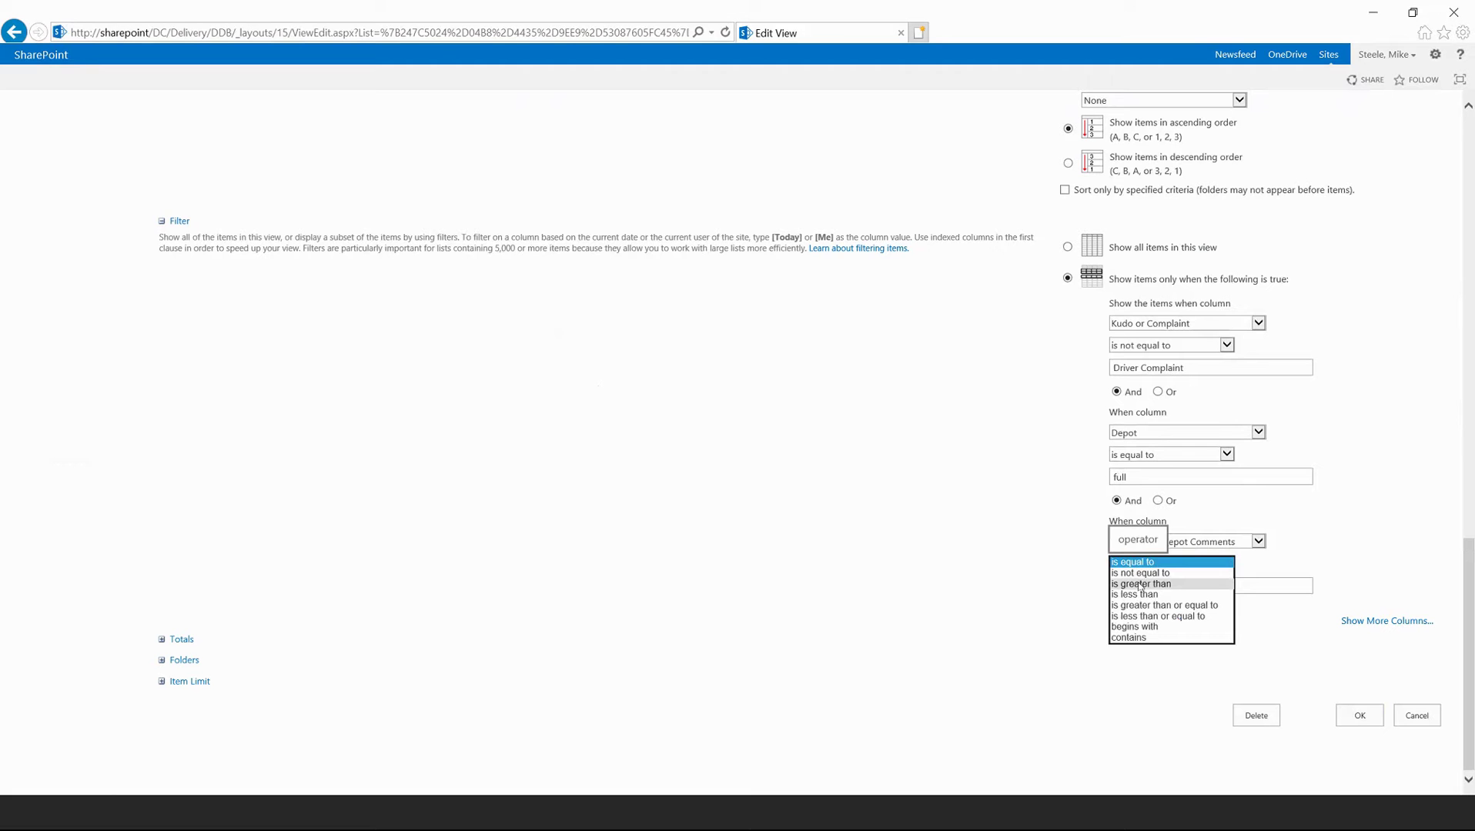
click(1141, 585)
click(1137, 582)
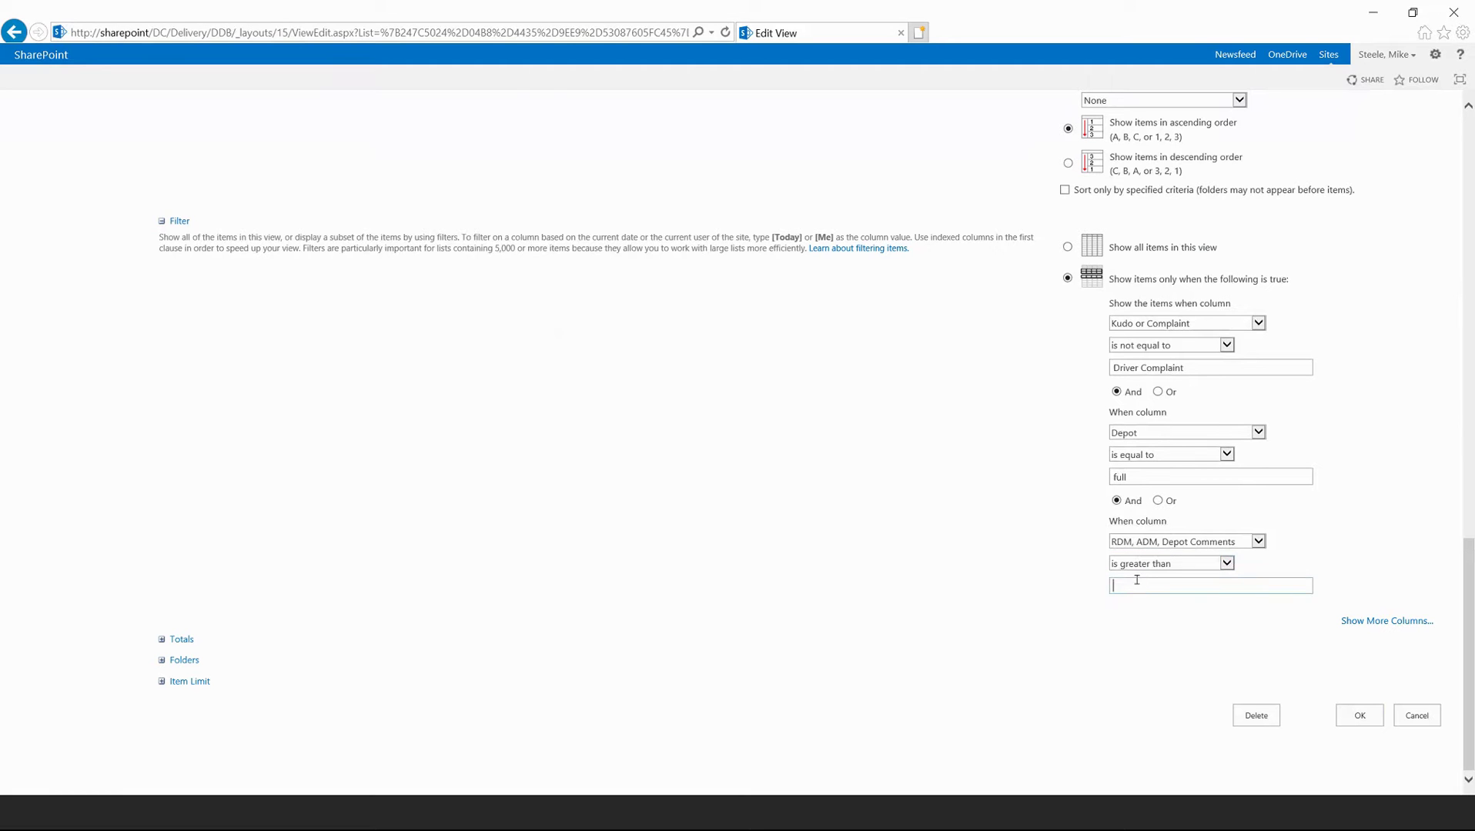
click(1139, 567)
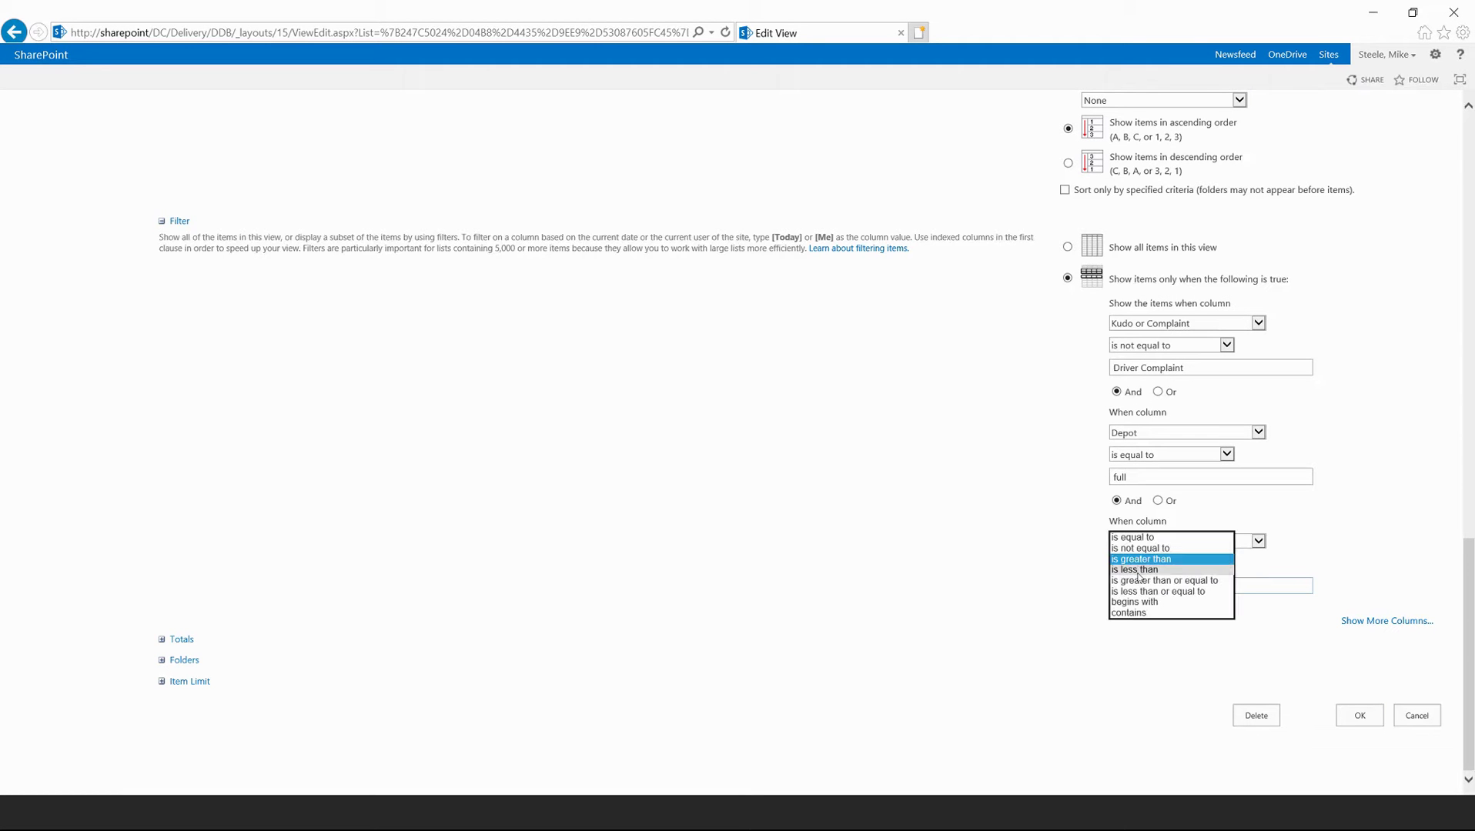
click(1136, 572)
click(1134, 579)
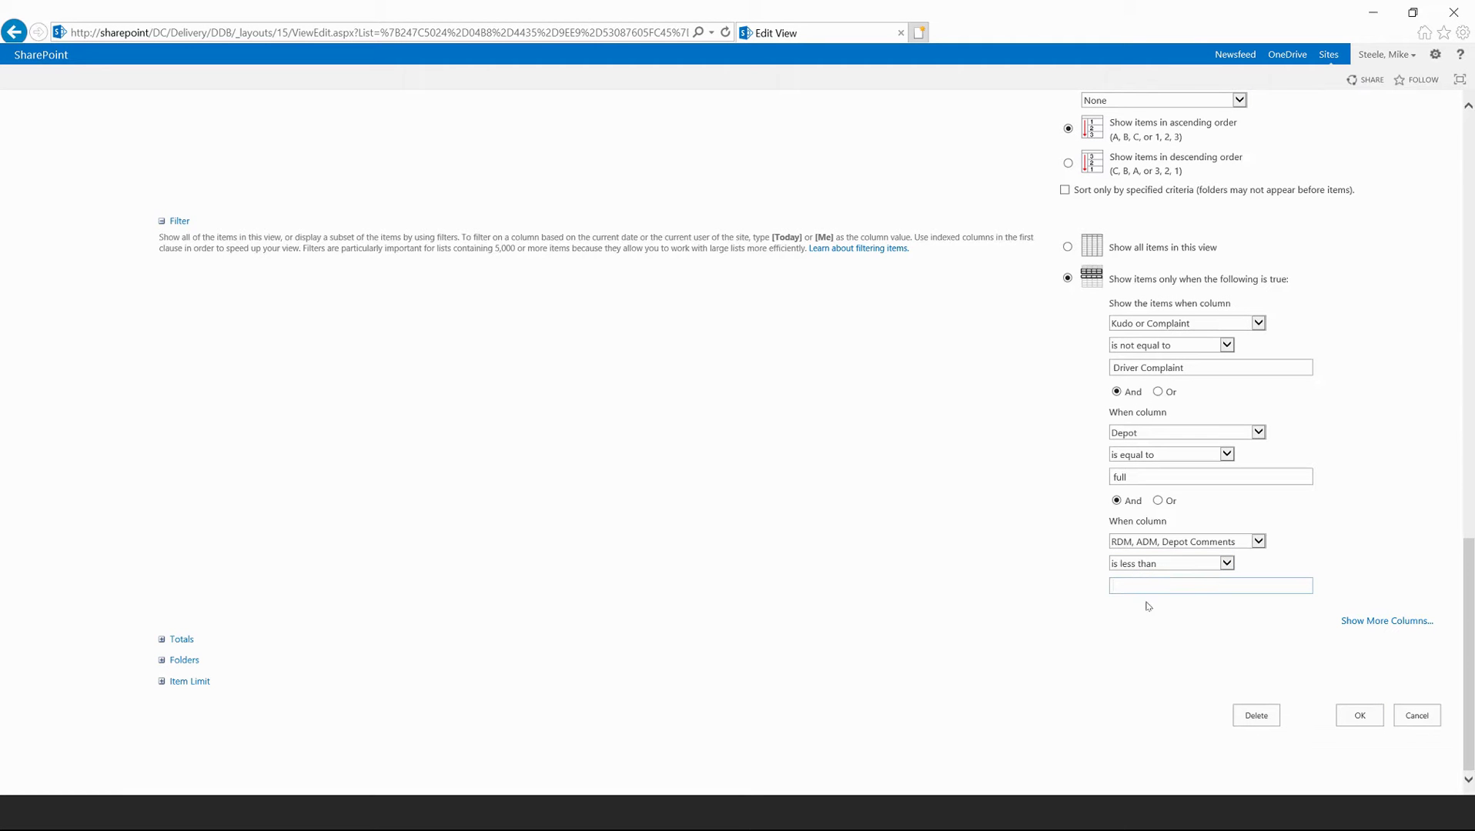
text(1)
click(1360, 715)
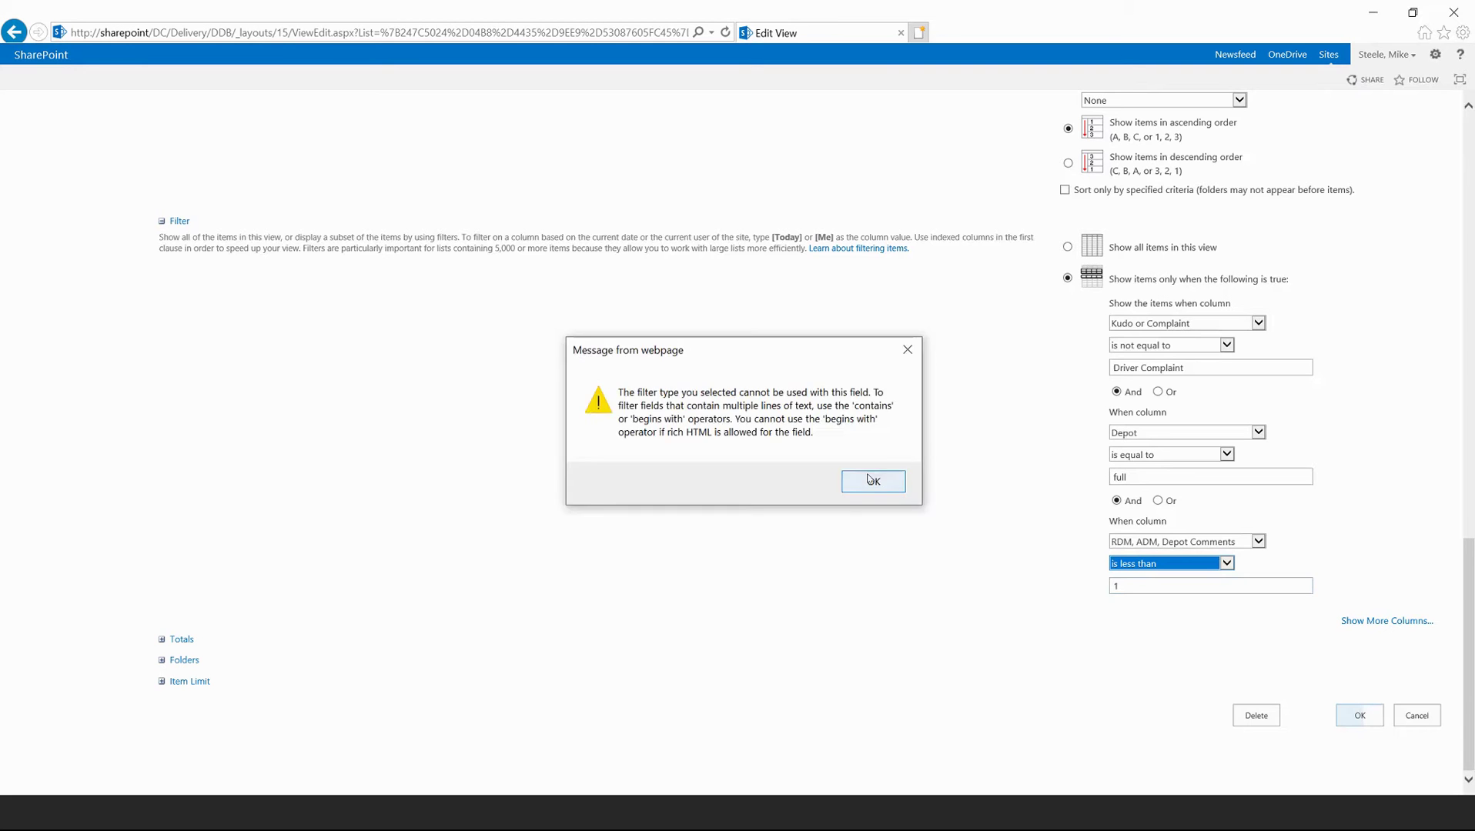
click(871, 480)
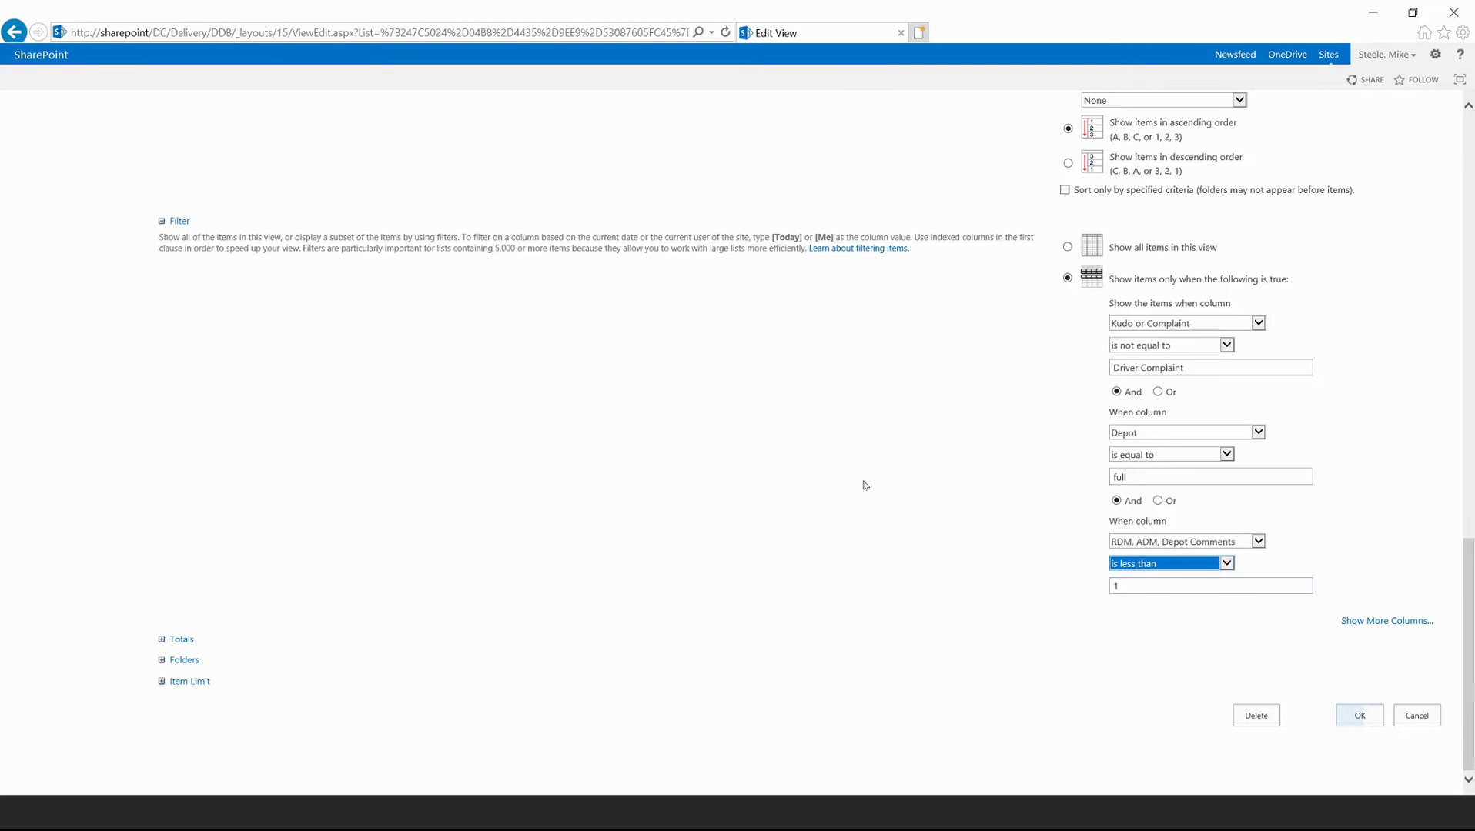
- Set the RDM, ADM, Depot Comments condition to begins with a blank value and save the view
click(1165, 570)
click(1151, 599)
click(1126, 583)
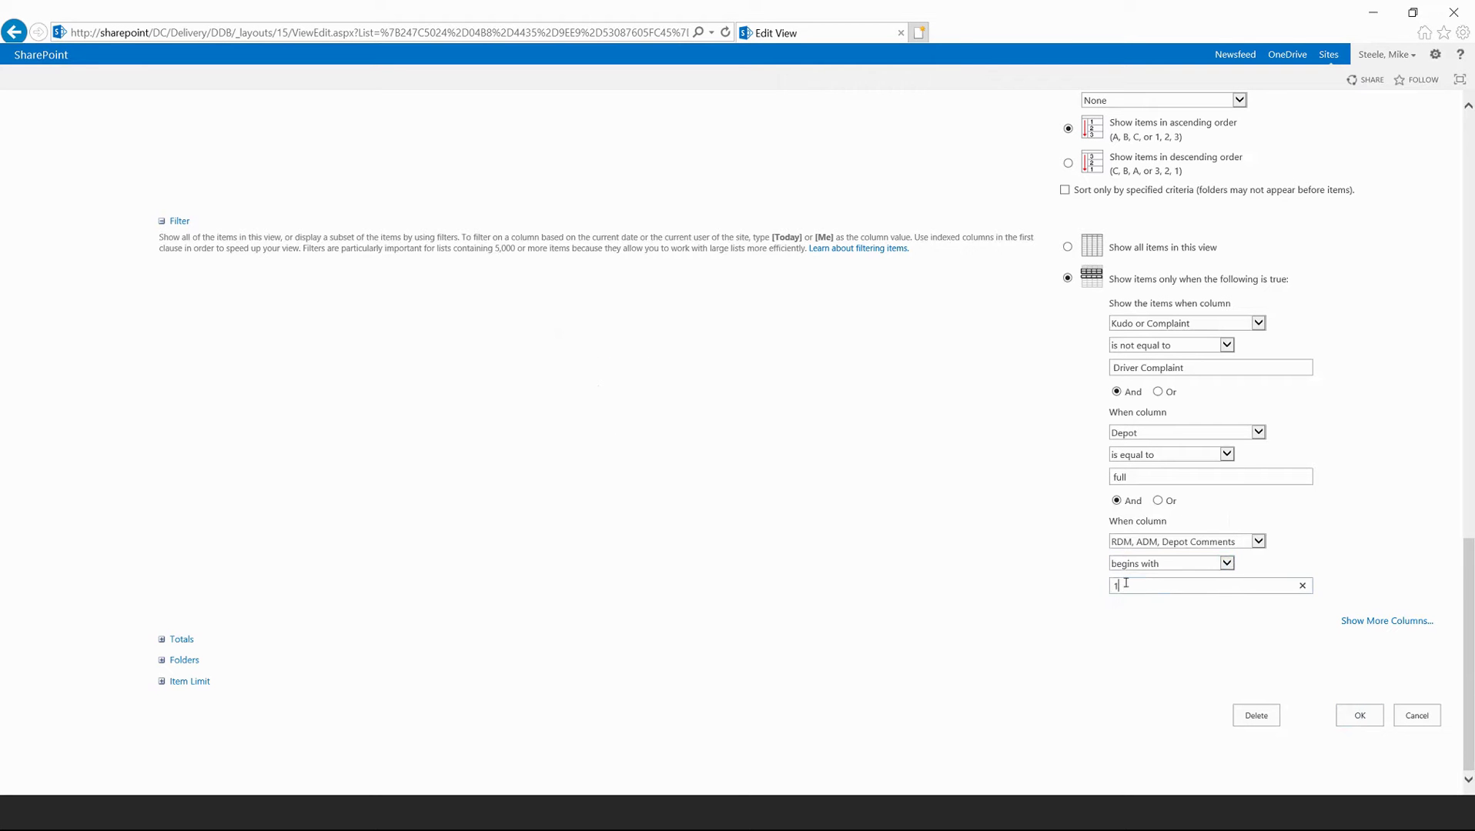
key(BackSpace)
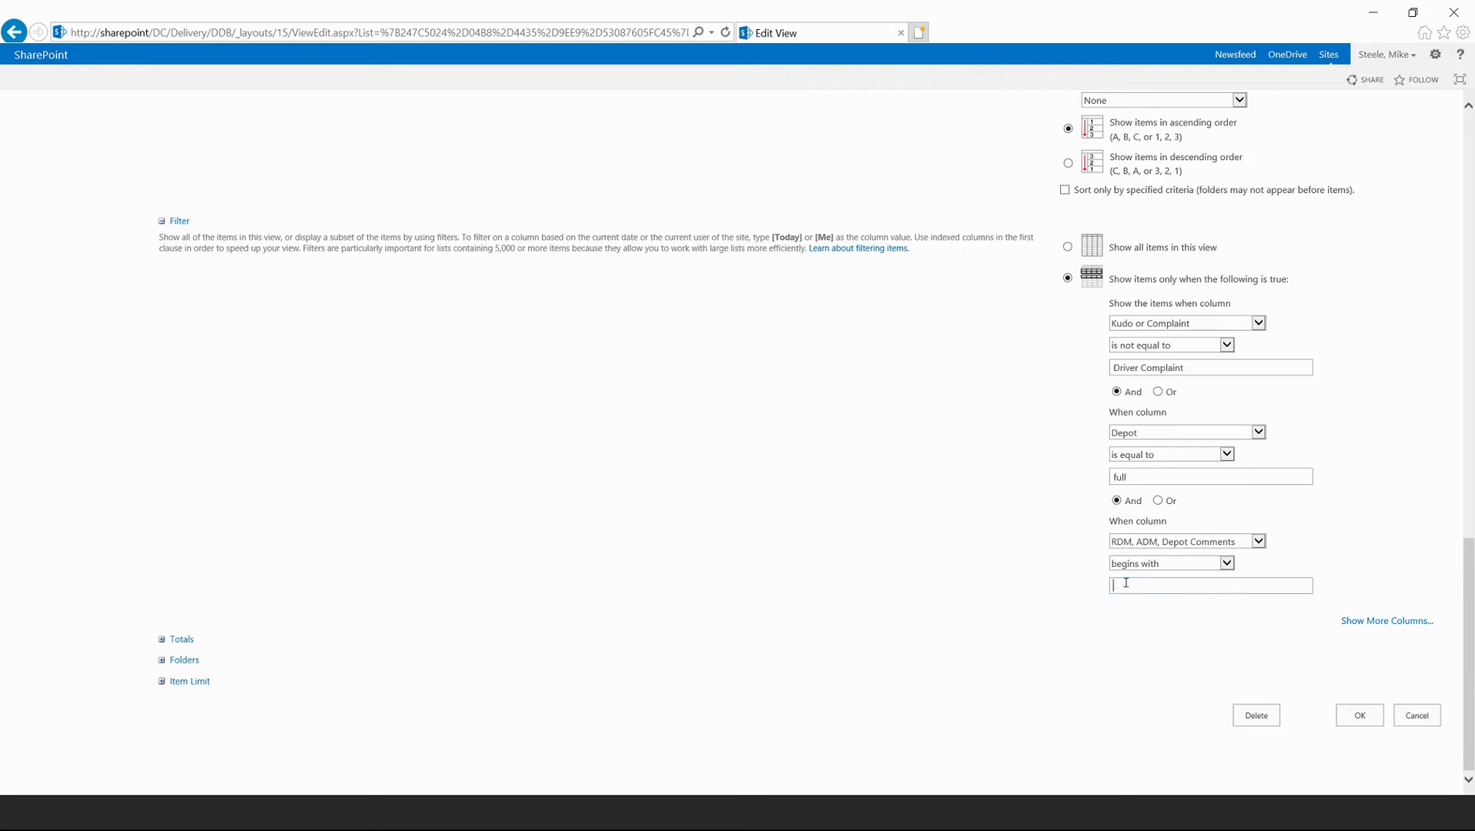
click(1361, 716)
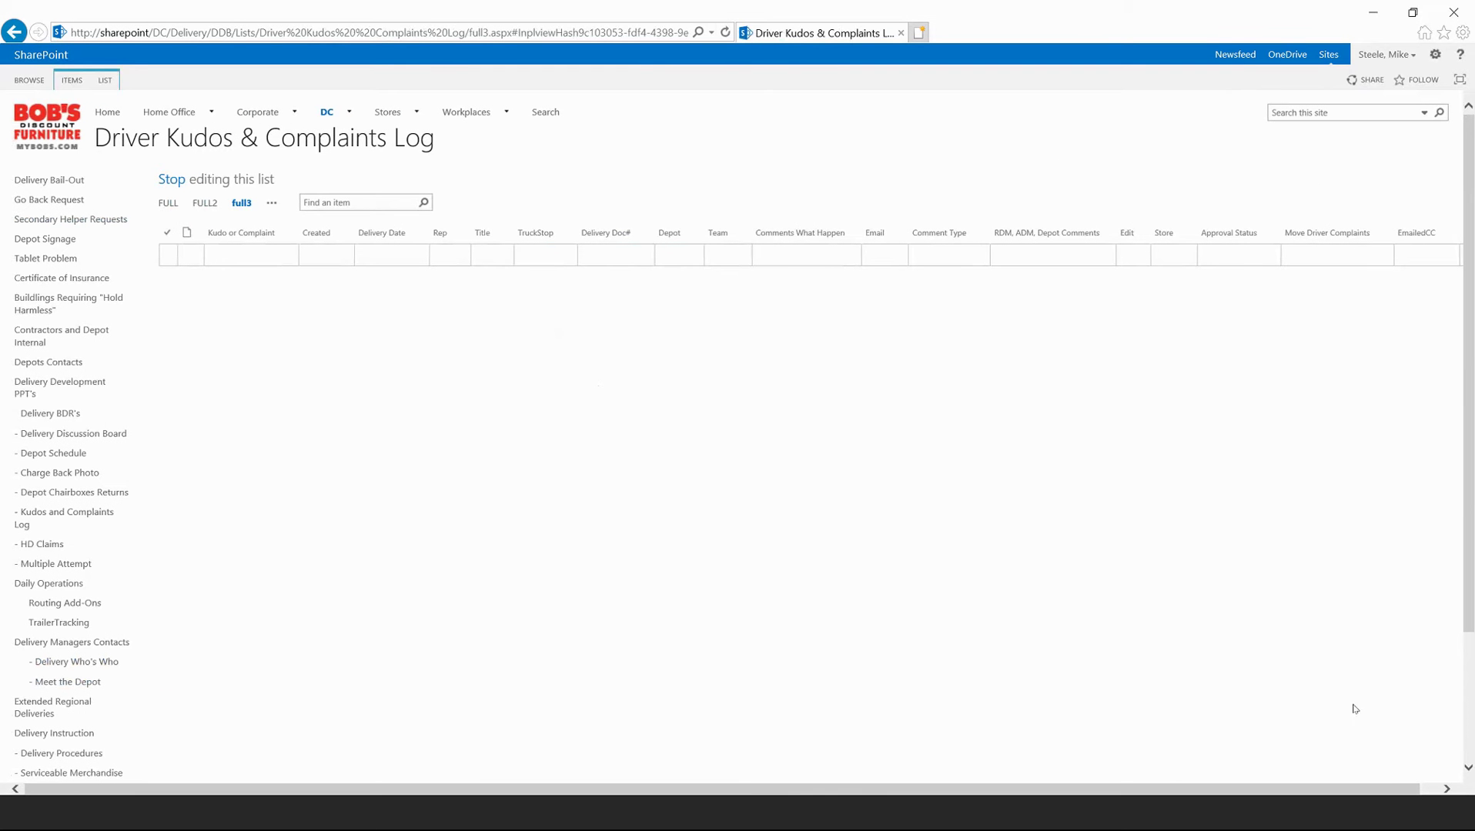
- Modify the full3 view again, set its third filter condition's operator to contains and its column to None, and save
click(271, 203)
click(301, 493)
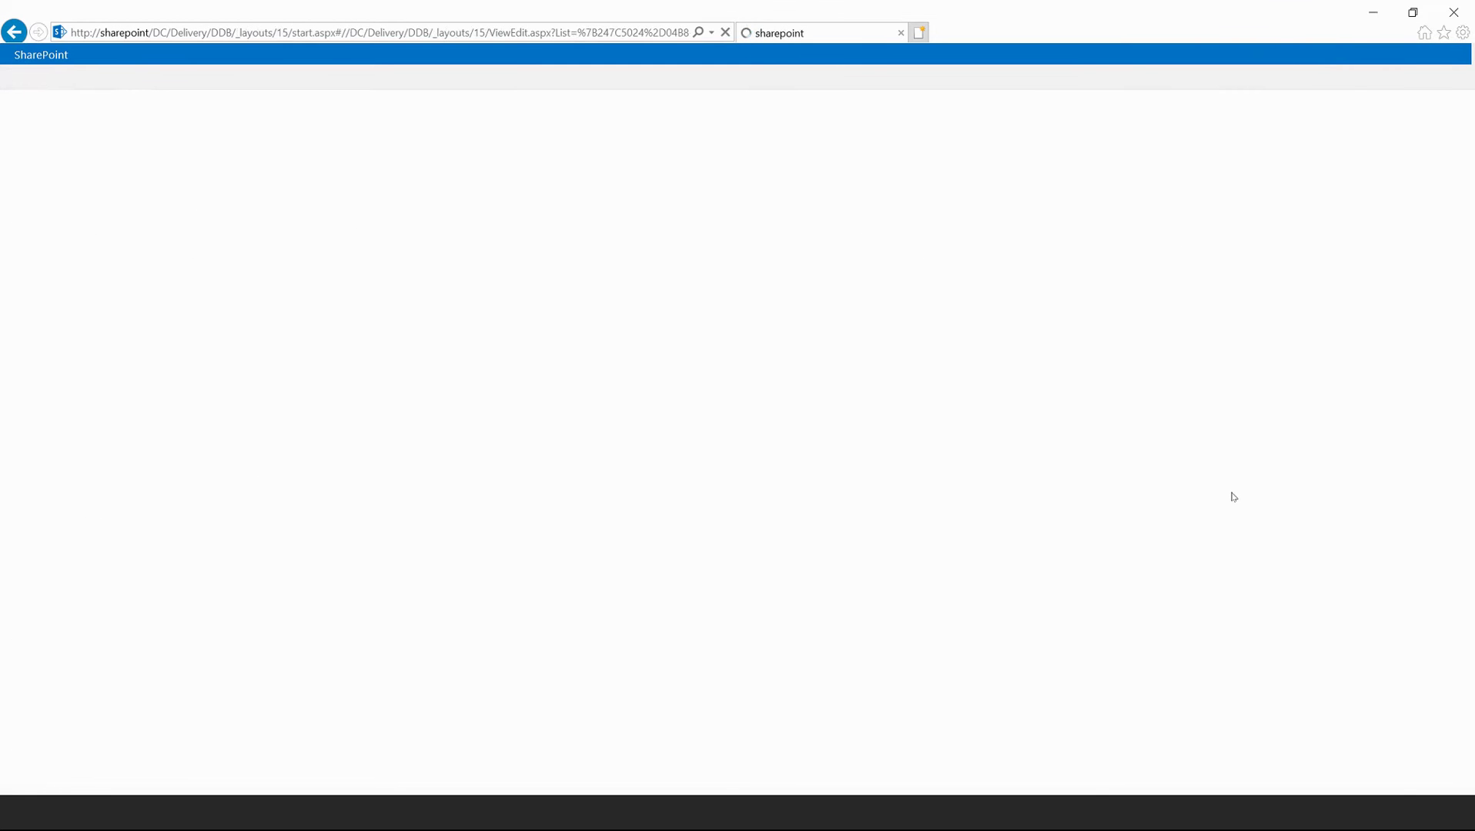
scroll(1233, 497, down, 20)
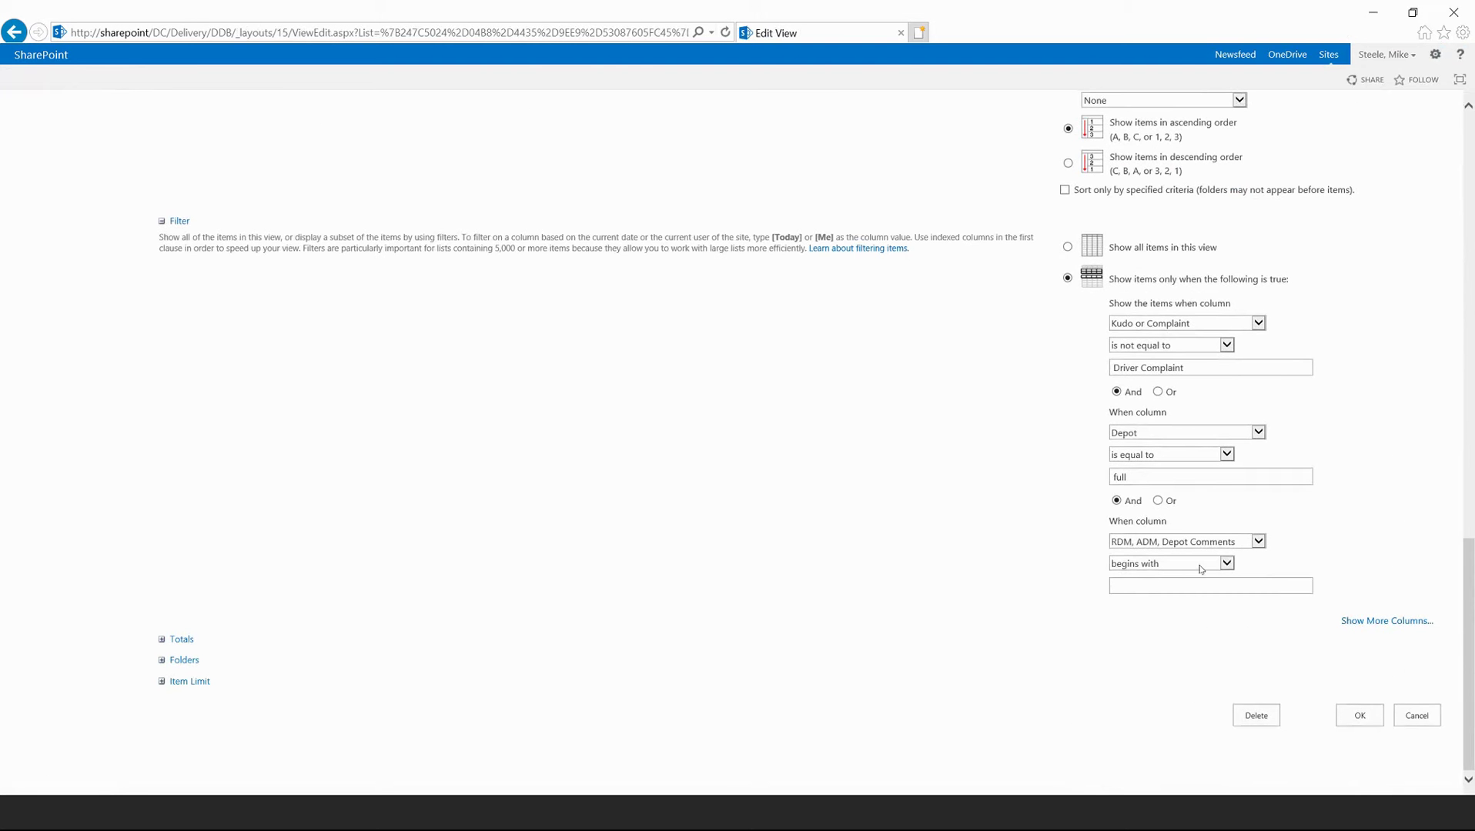
click(1201, 569)
click(1155, 564)
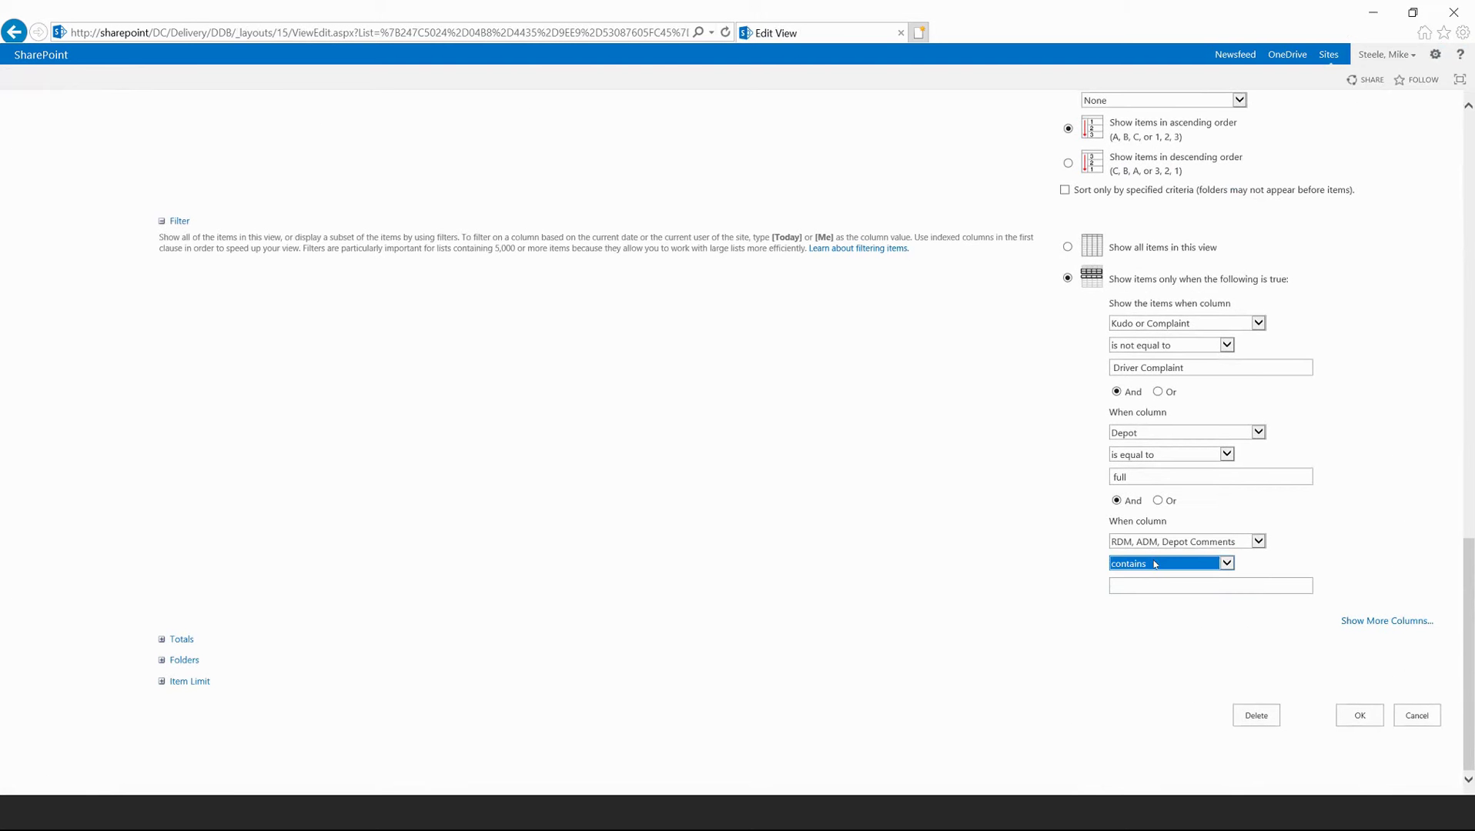
click(1144, 583)
click(1257, 543)
scroll(1224, 521, up, 5)
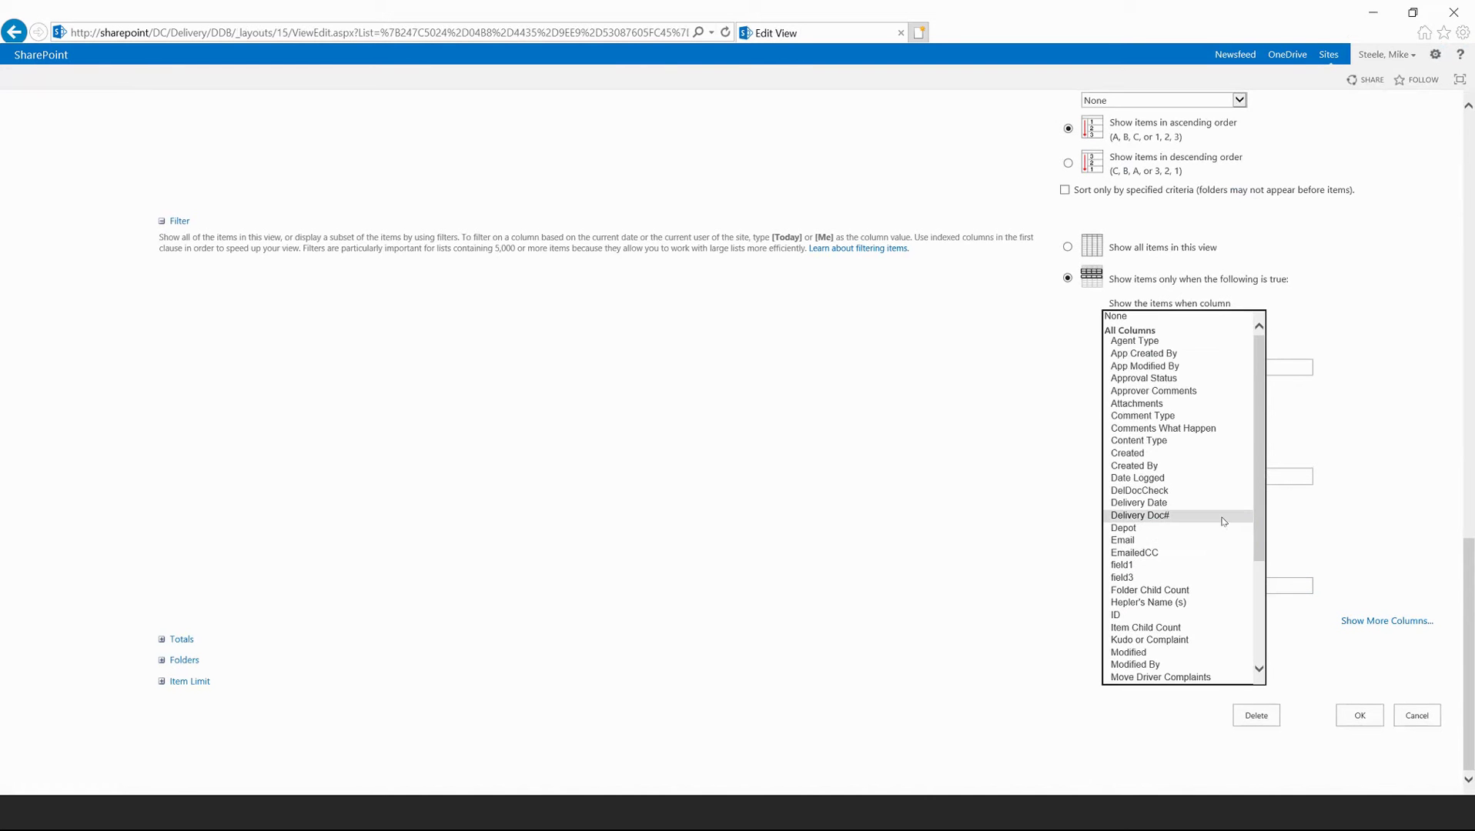
click(1146, 316)
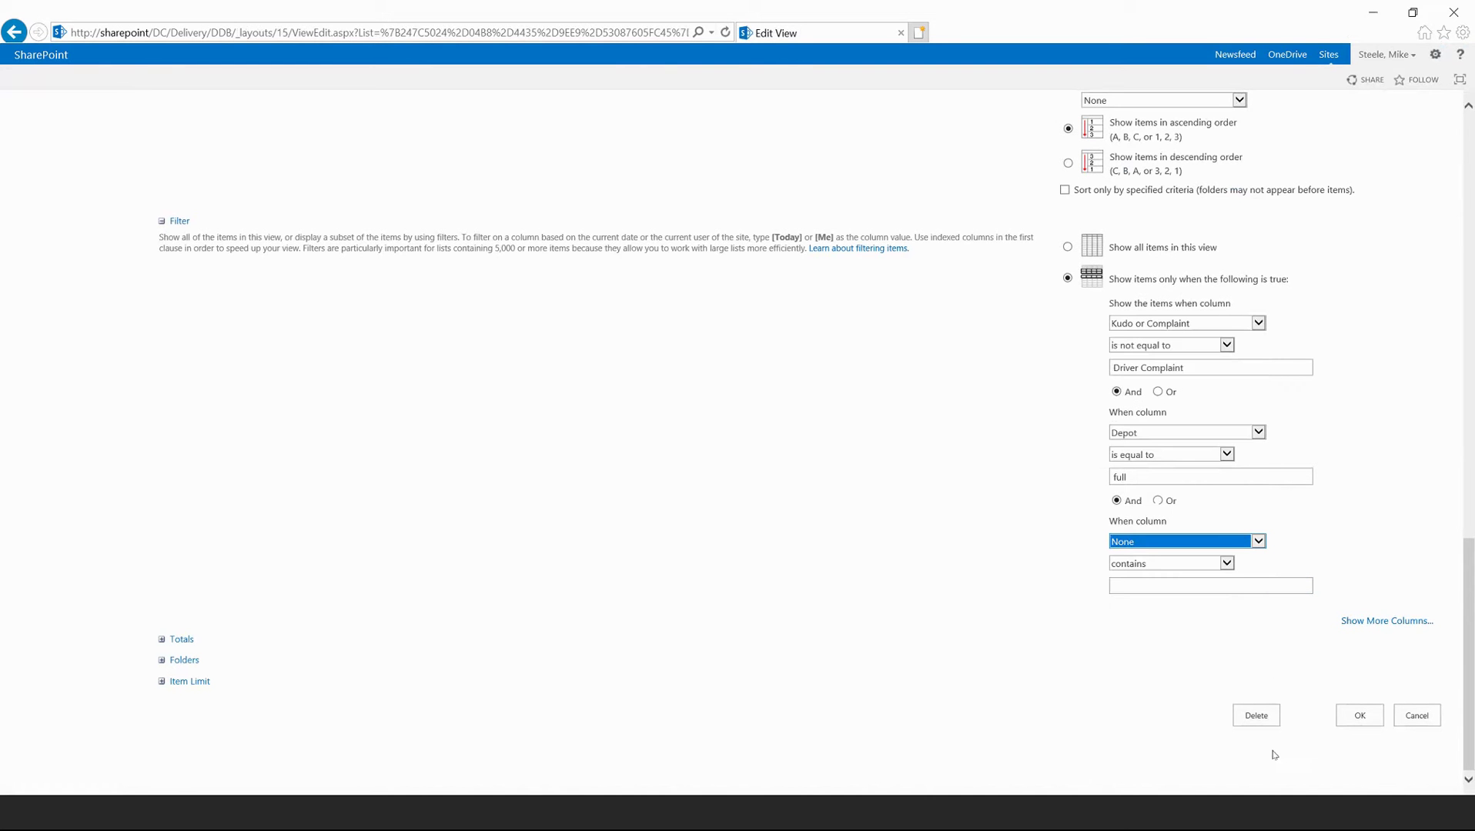
click(1351, 716)
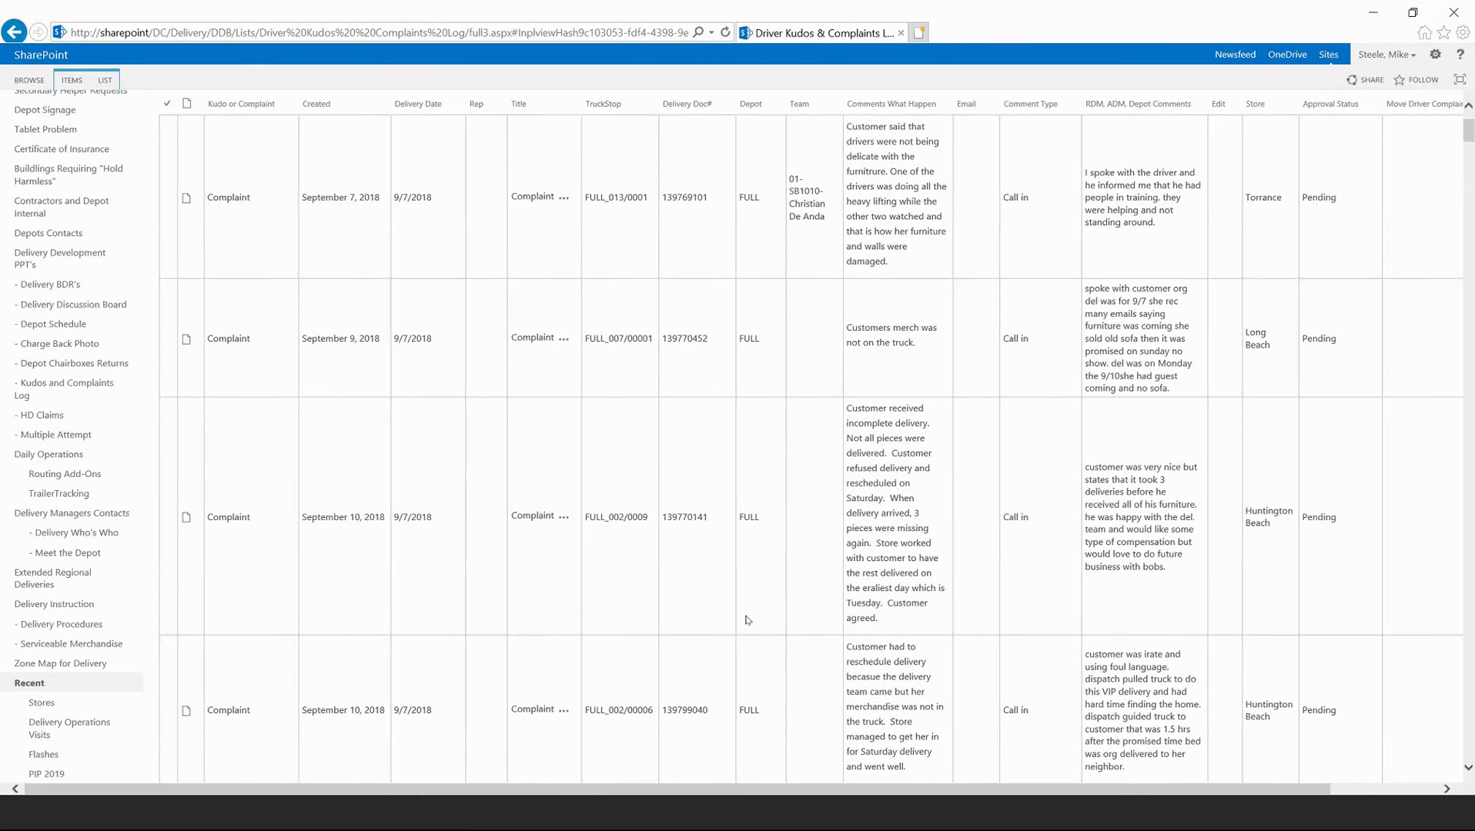
- Check the header options of the RDM, ADM, Depot Comments column in the full3 view, leaving the column unchanged
scroll(1093, 289, up, 2)
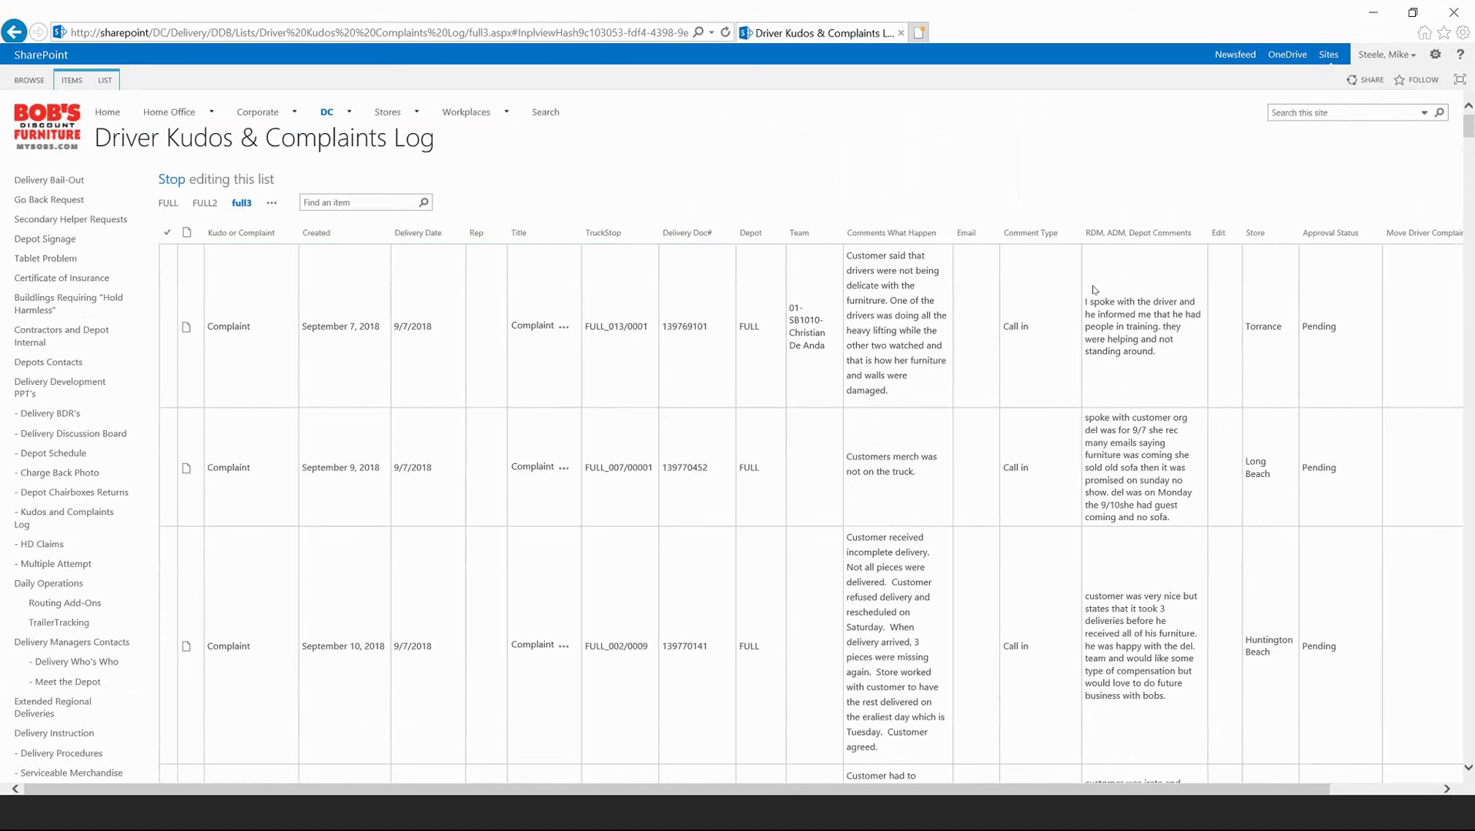
click(1202, 237)
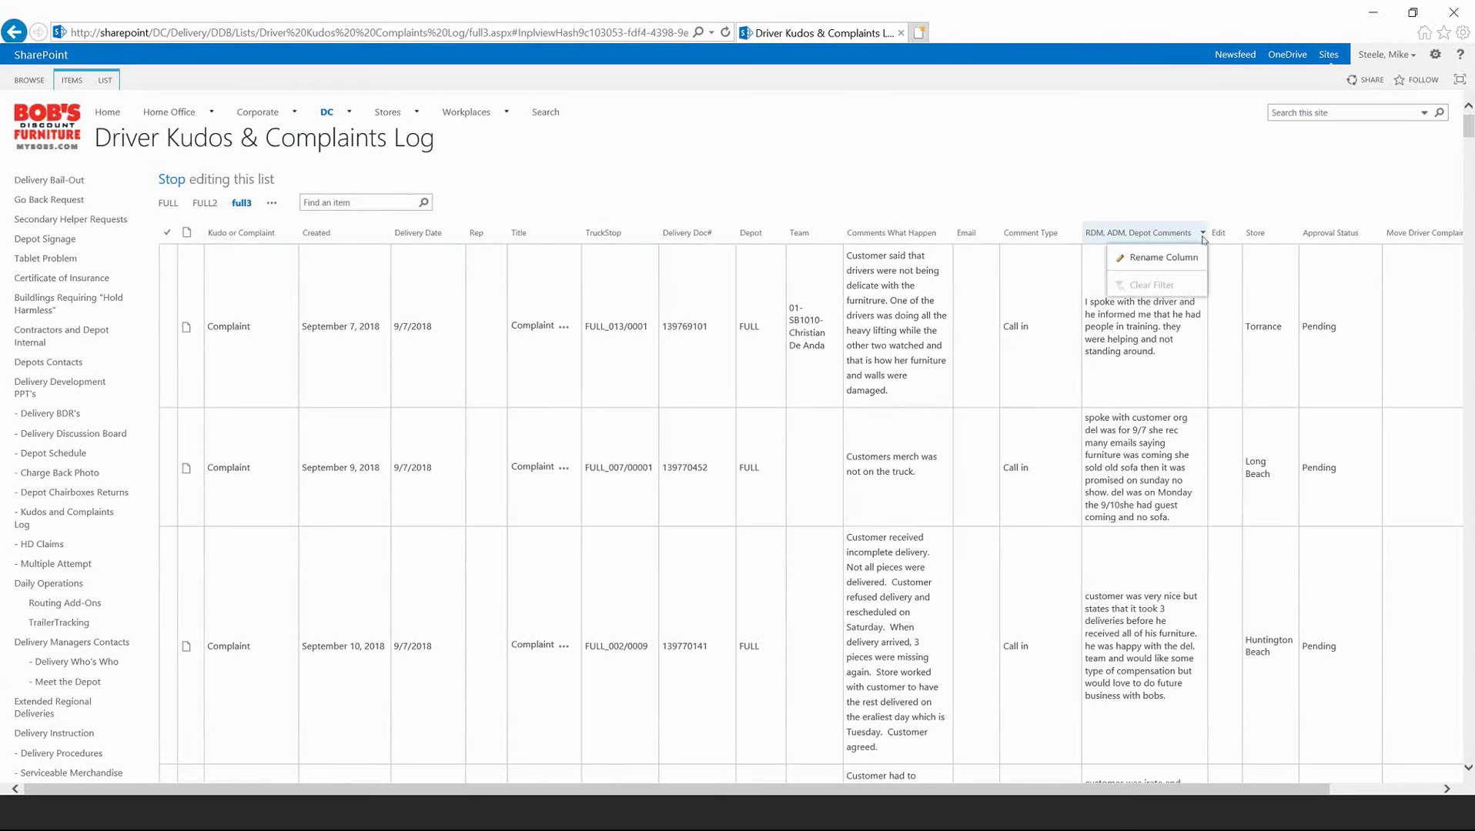
click(1122, 186)
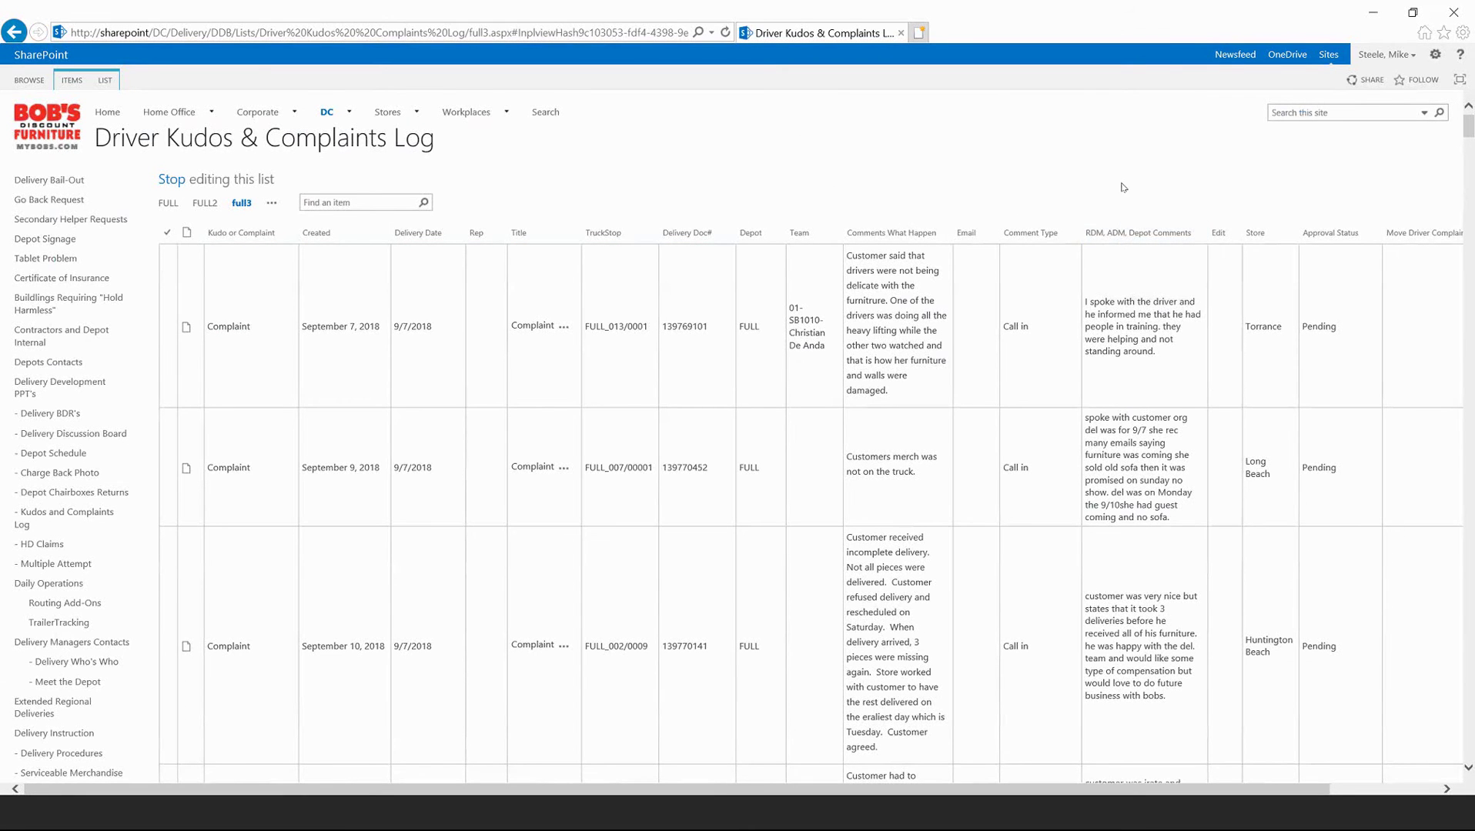
- Examine the full3 view's RDM, ADM, Depot Comments entries for blanks and check the header options of that column and the Depot column
scroll(1128, 291, down, 15)
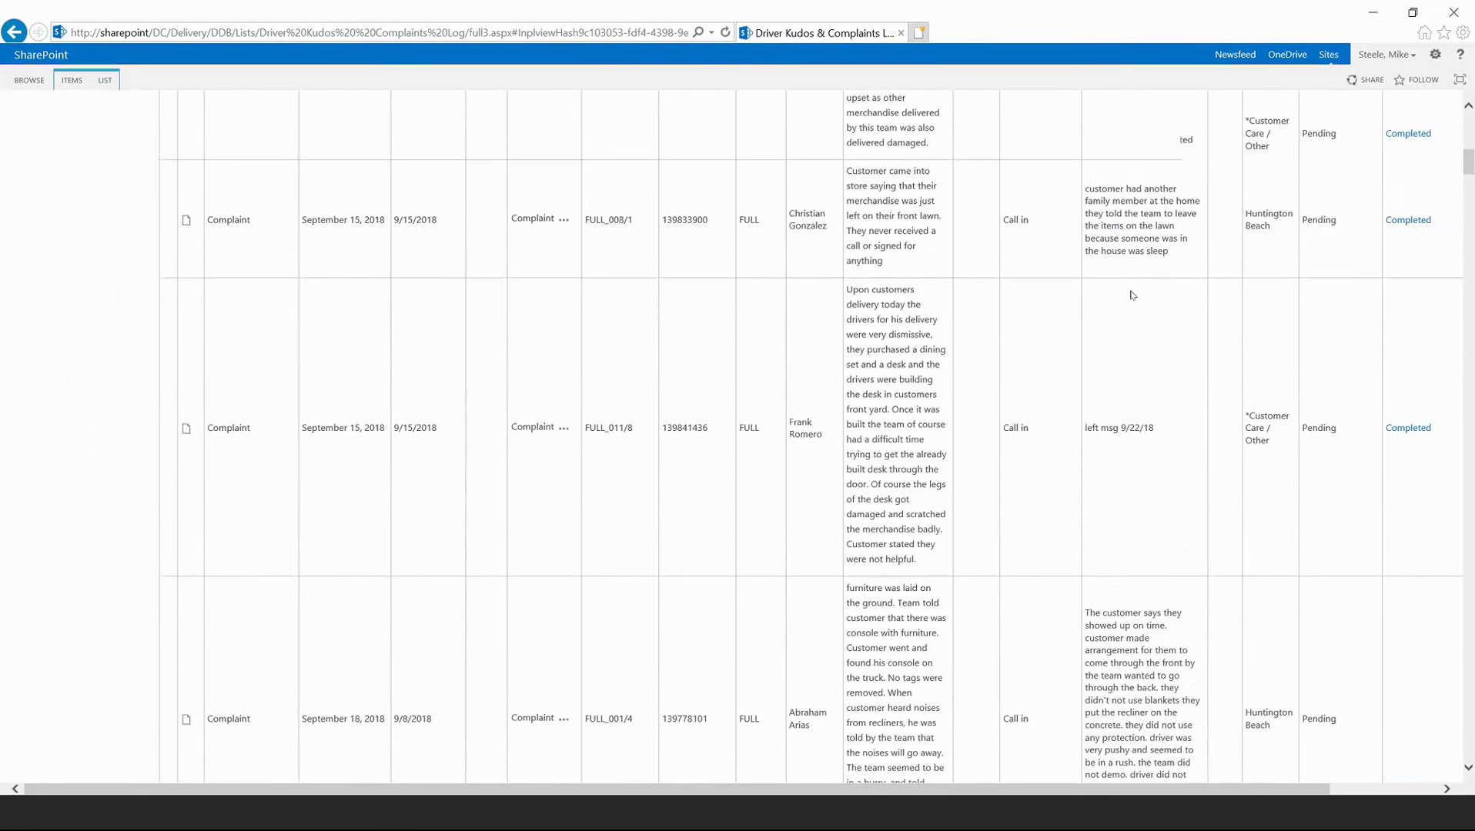
scroll(1132, 294, up, 15)
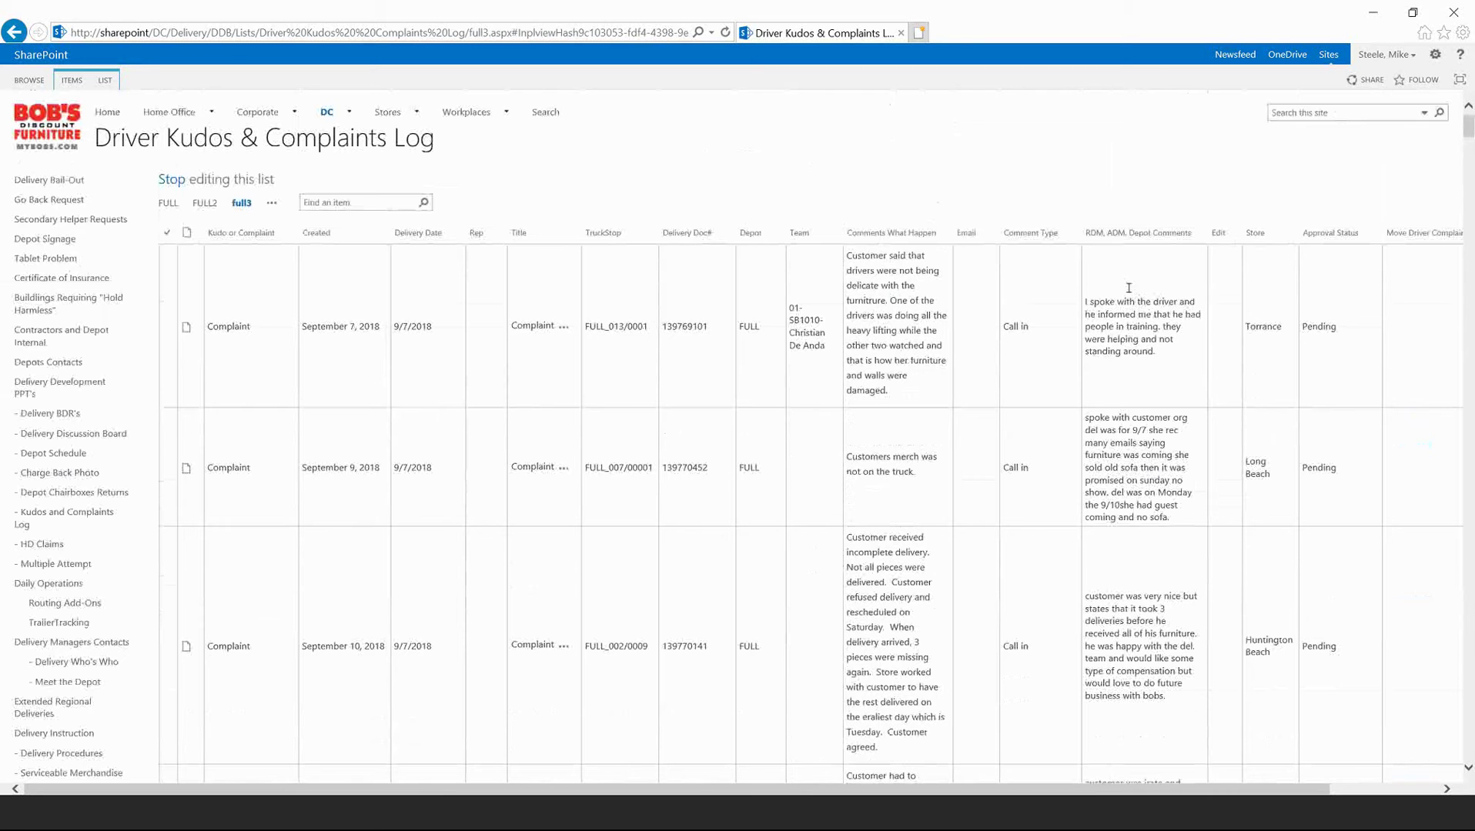
click(1201, 233)
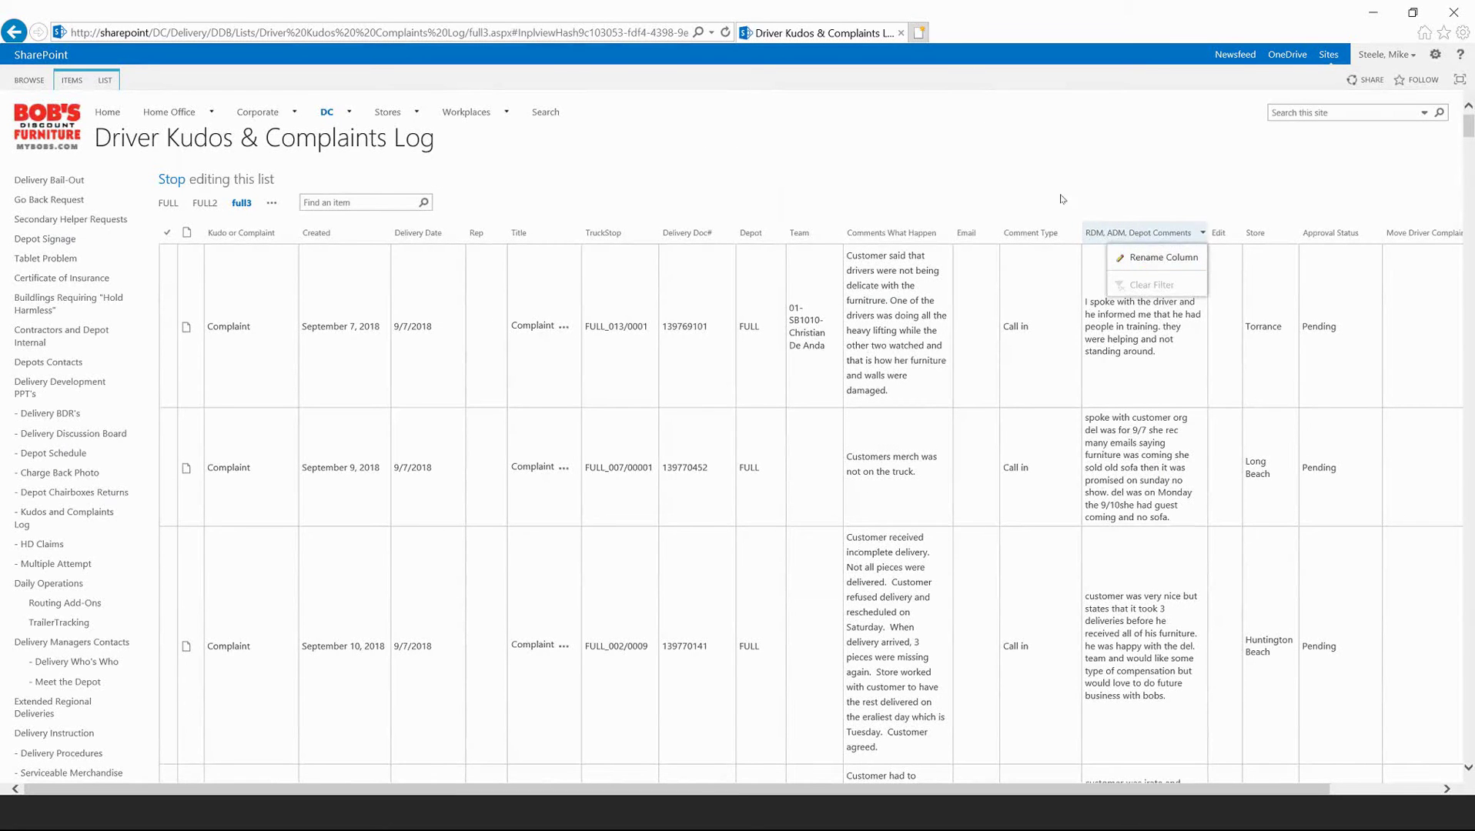
scroll(1128, 285, down, 1)
scroll(1129, 284, down, 12)
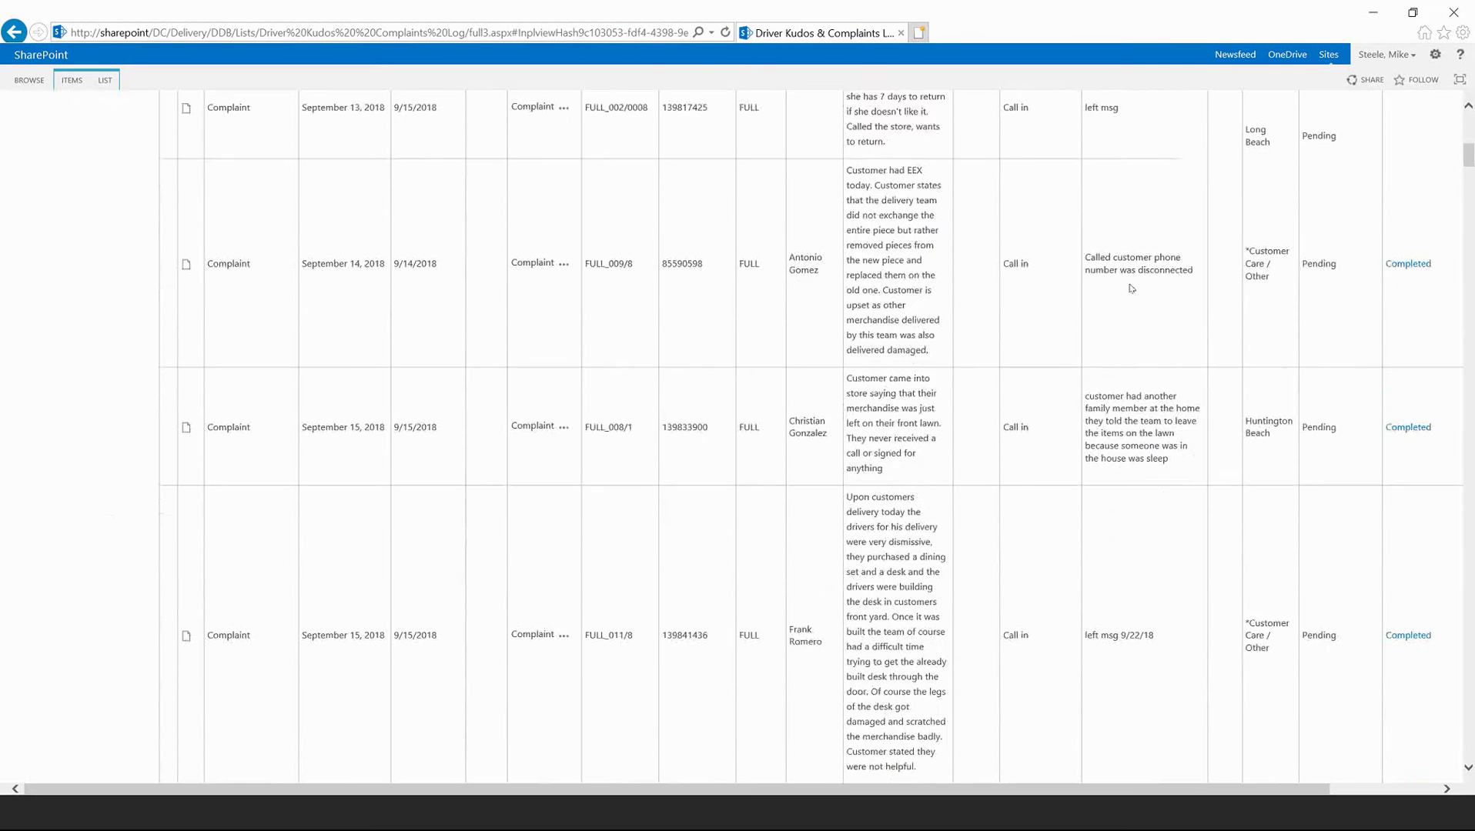
scroll(1127, 281, down, 10)
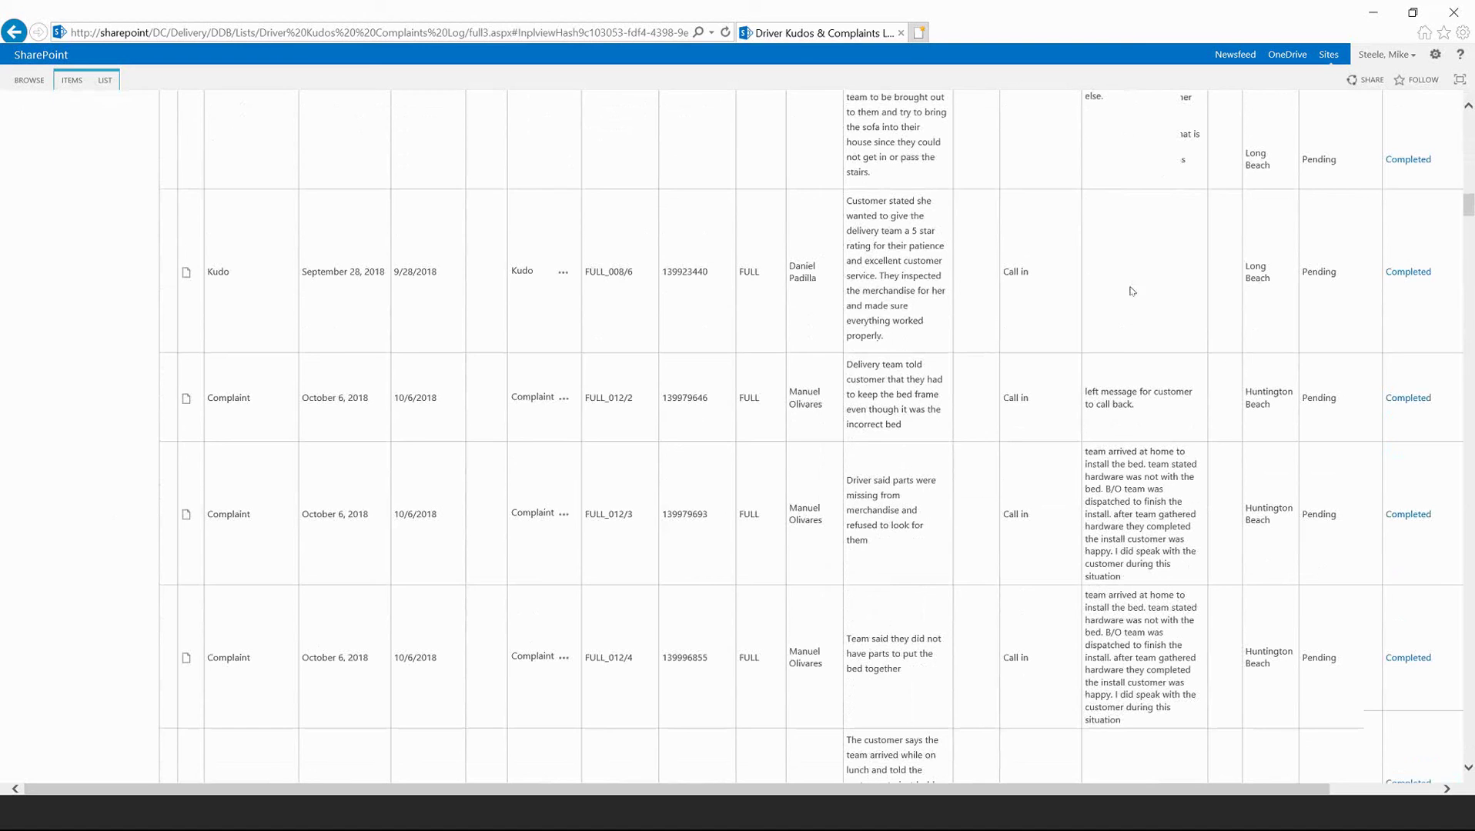
click(1099, 298)
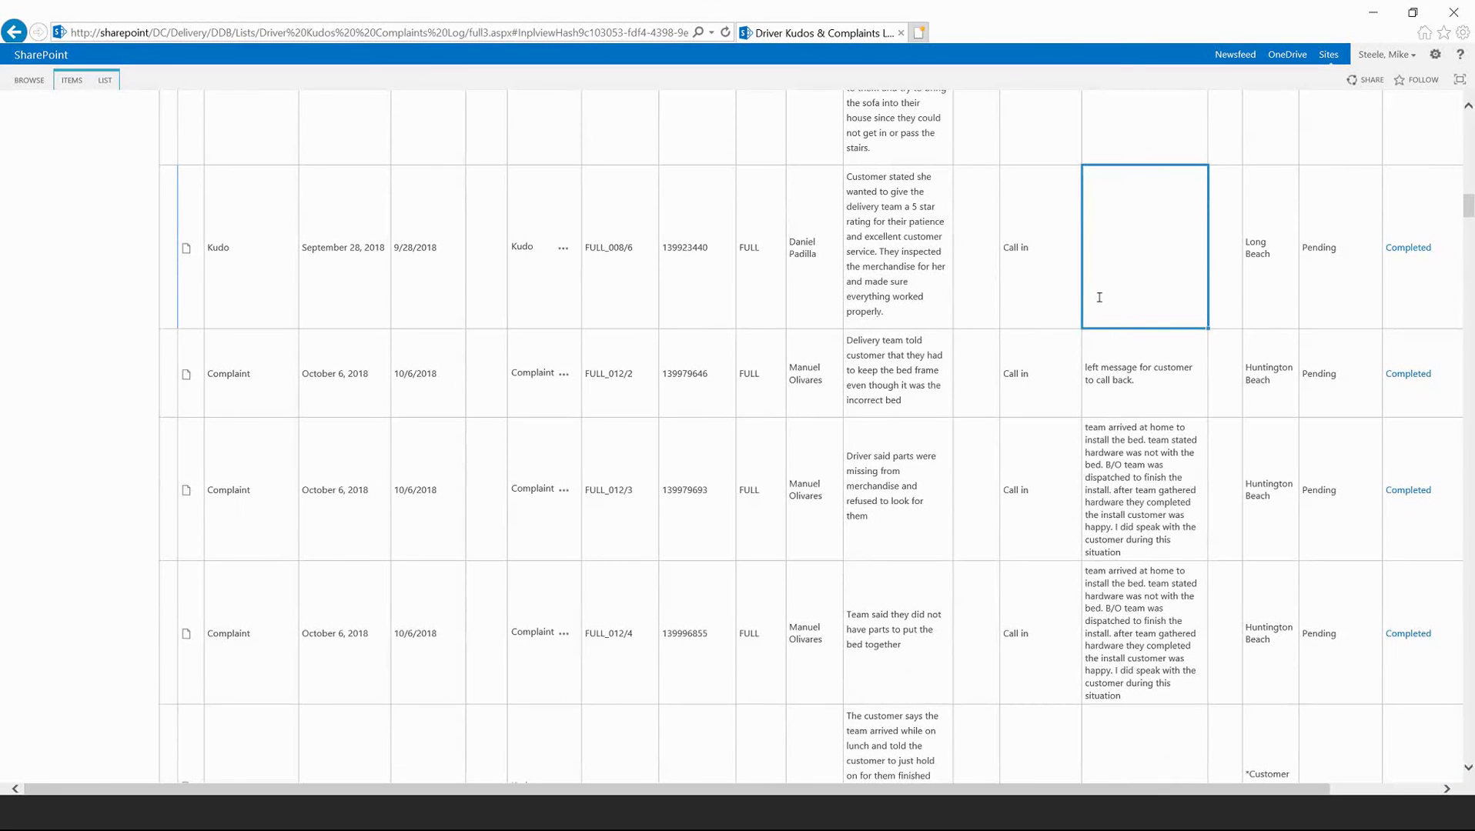
scroll(623, 366, up, 8)
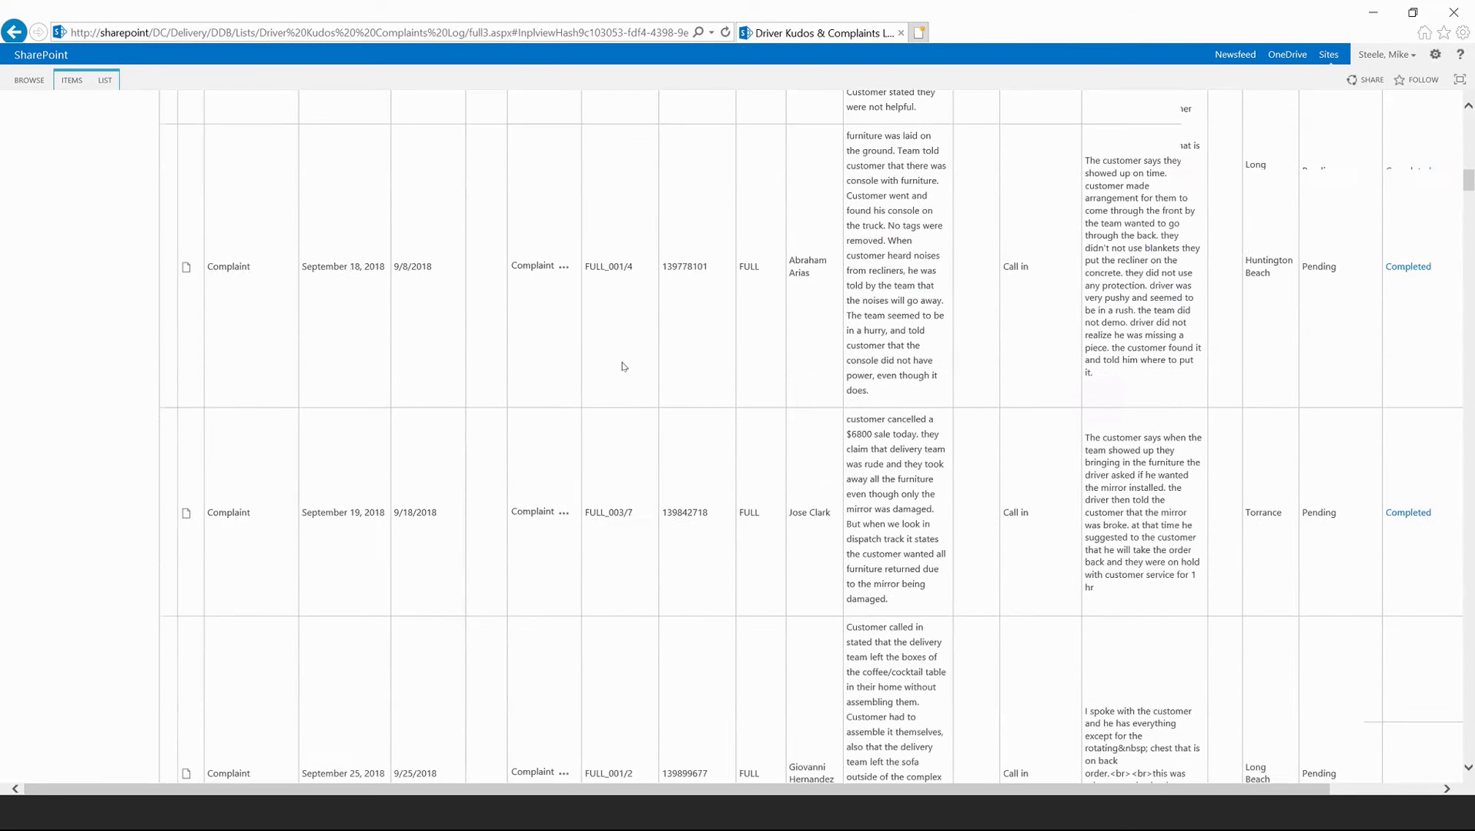
scroll(624, 367, up, 10)
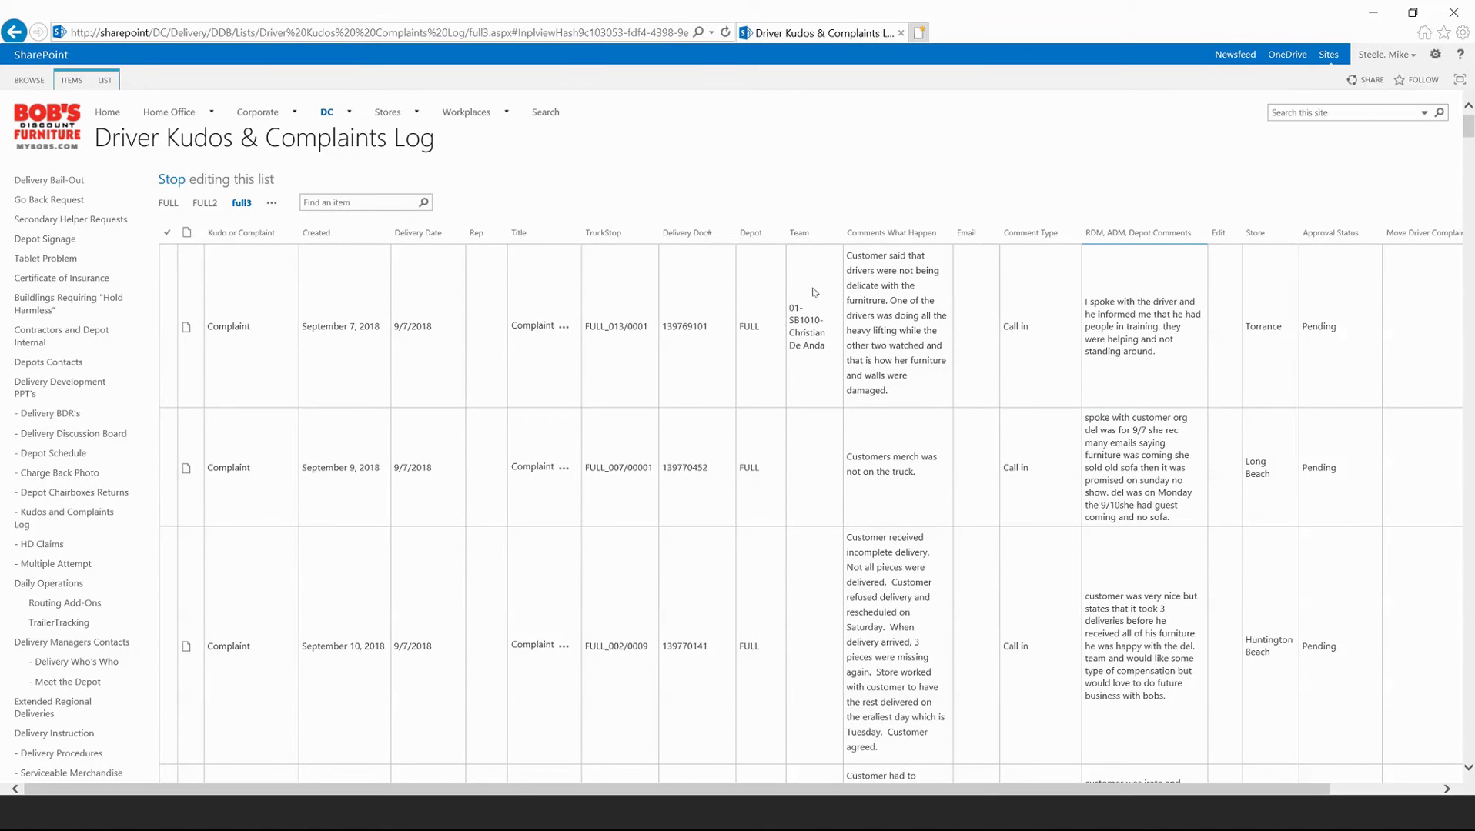
click(777, 234)
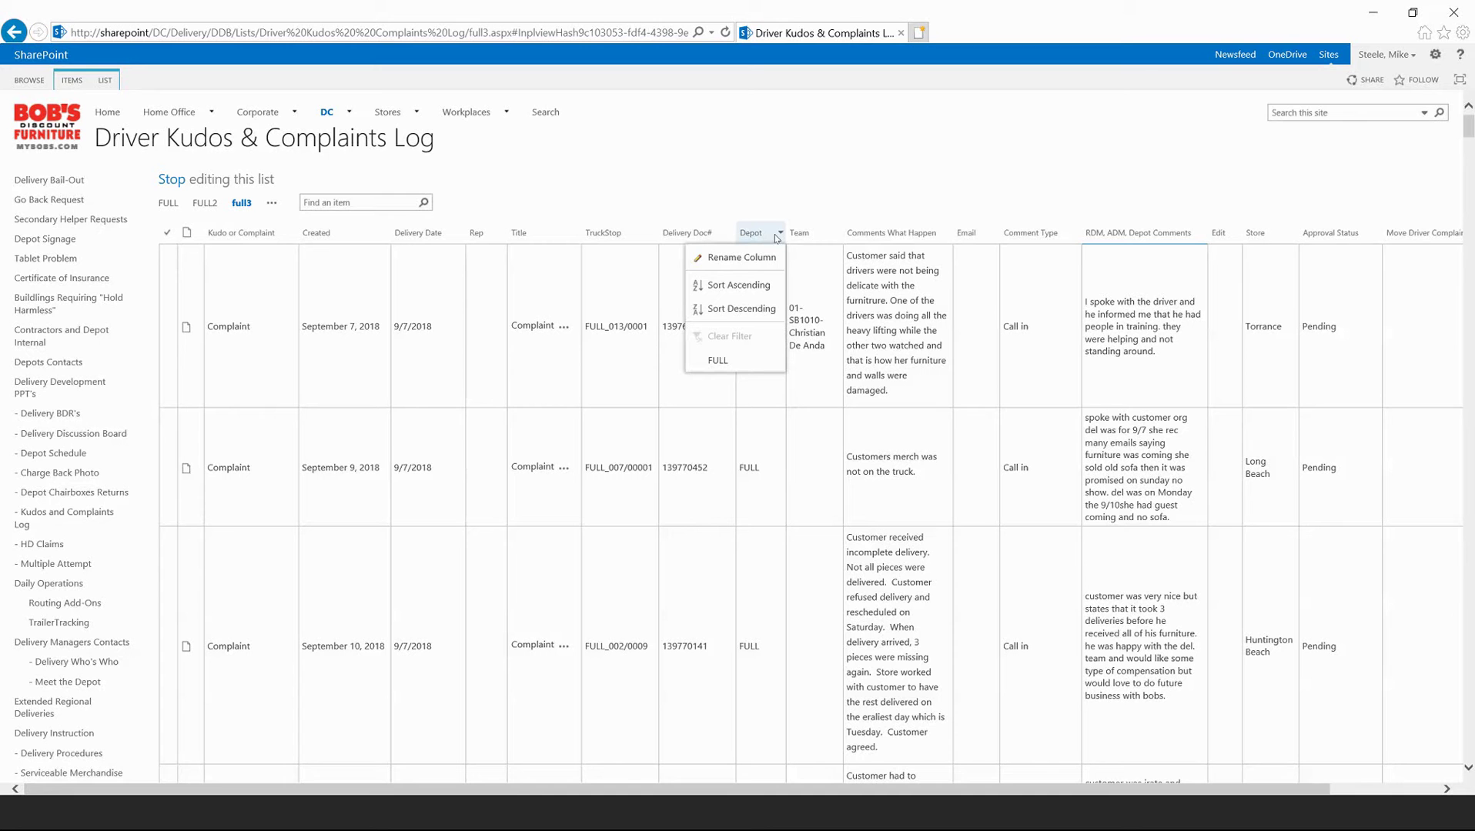
click(787, 188)
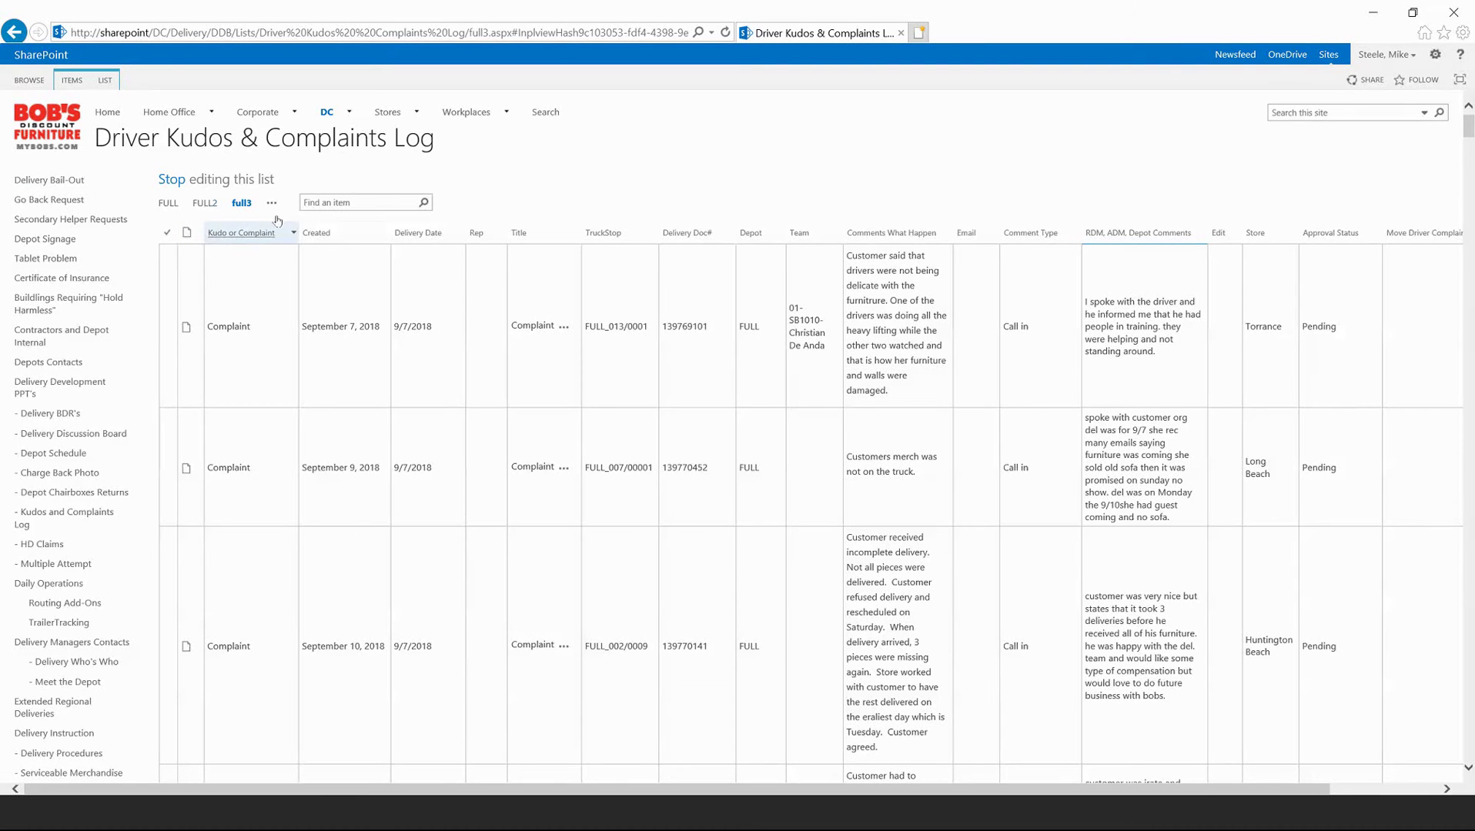
- Open the personal FULL view for modification and delete it from the Driver Kudos & Complaints Log
click(167, 203)
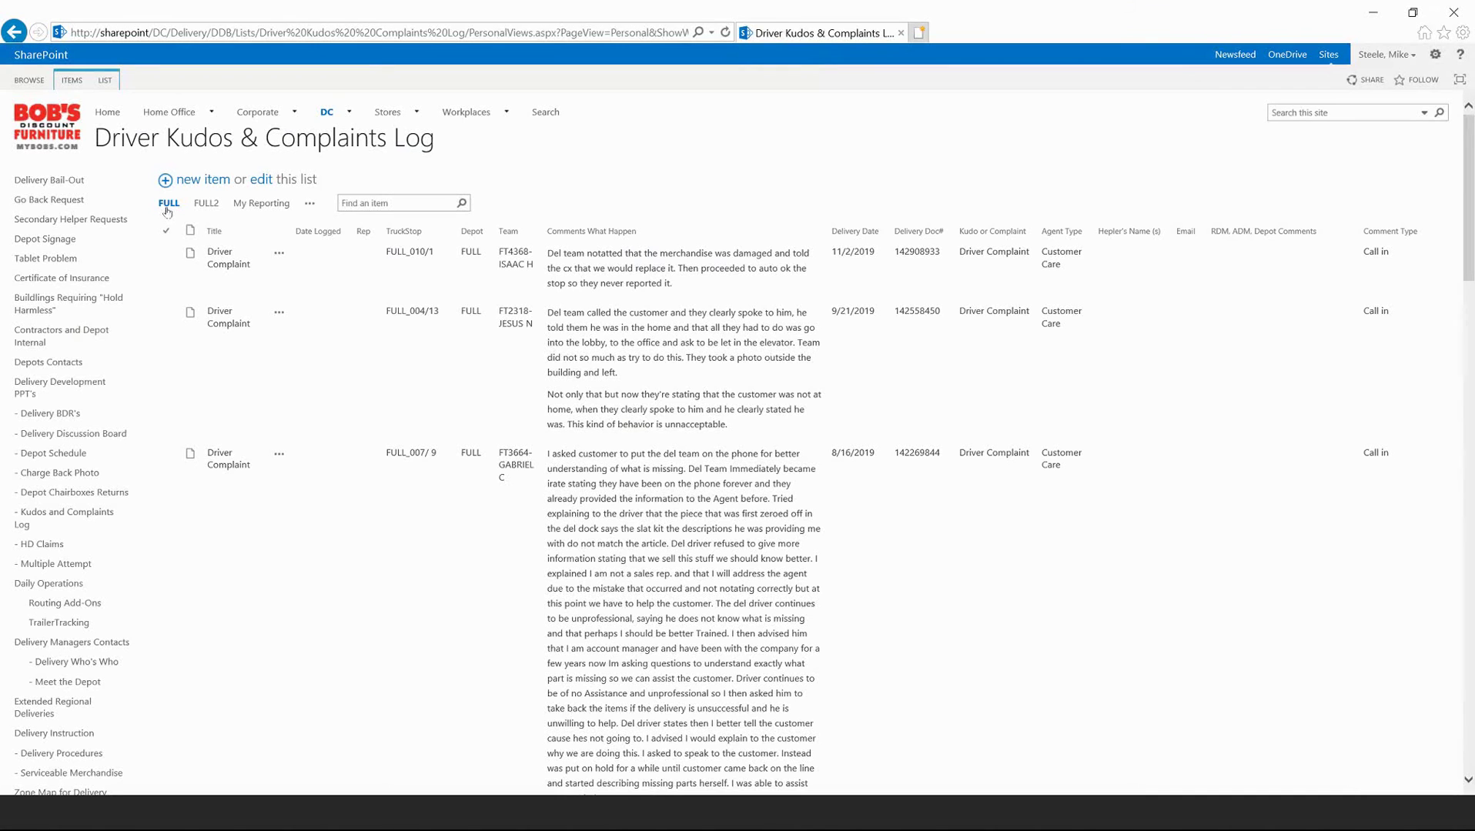
click(105, 80)
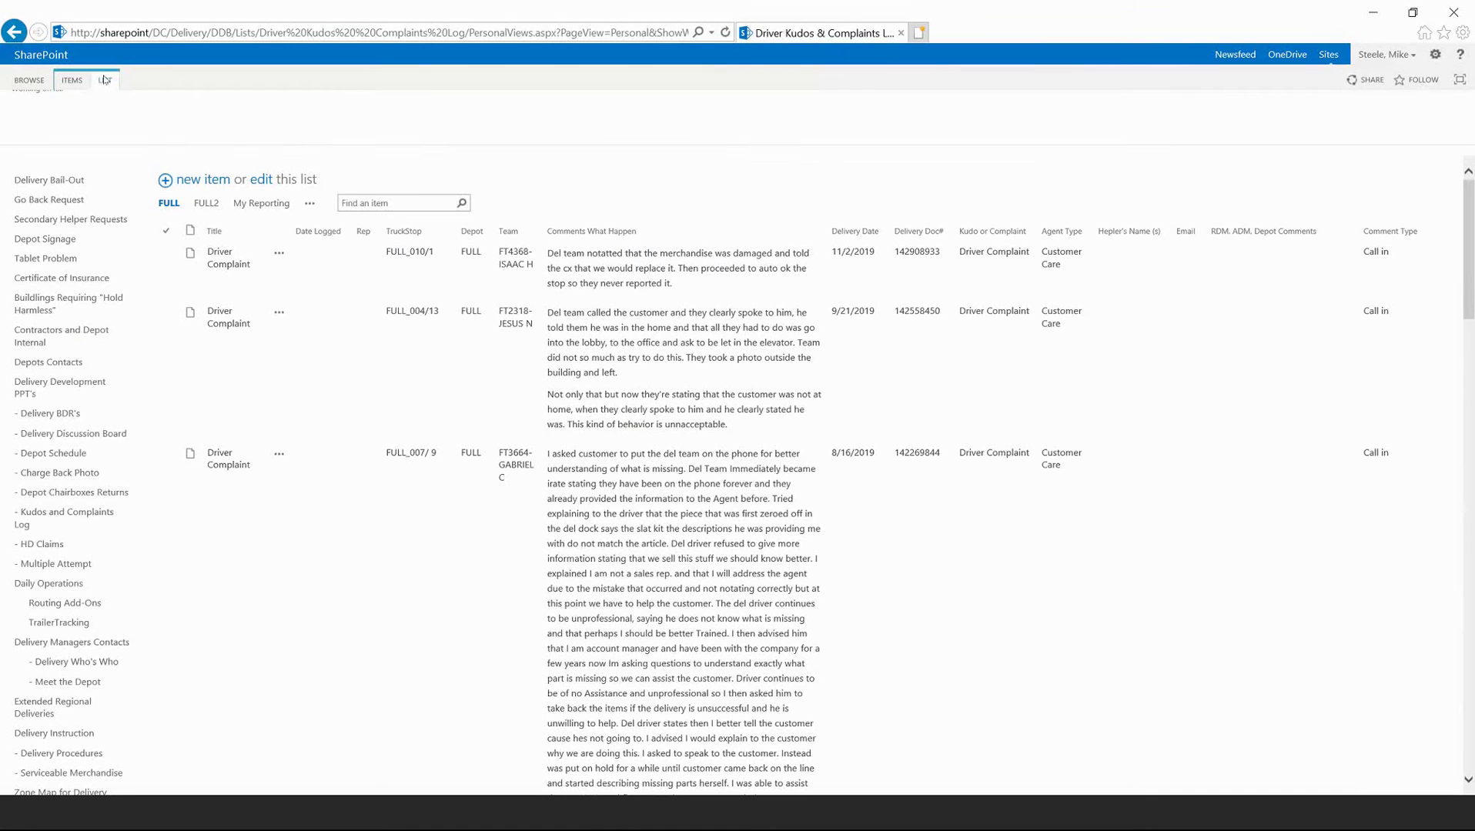
click(128, 99)
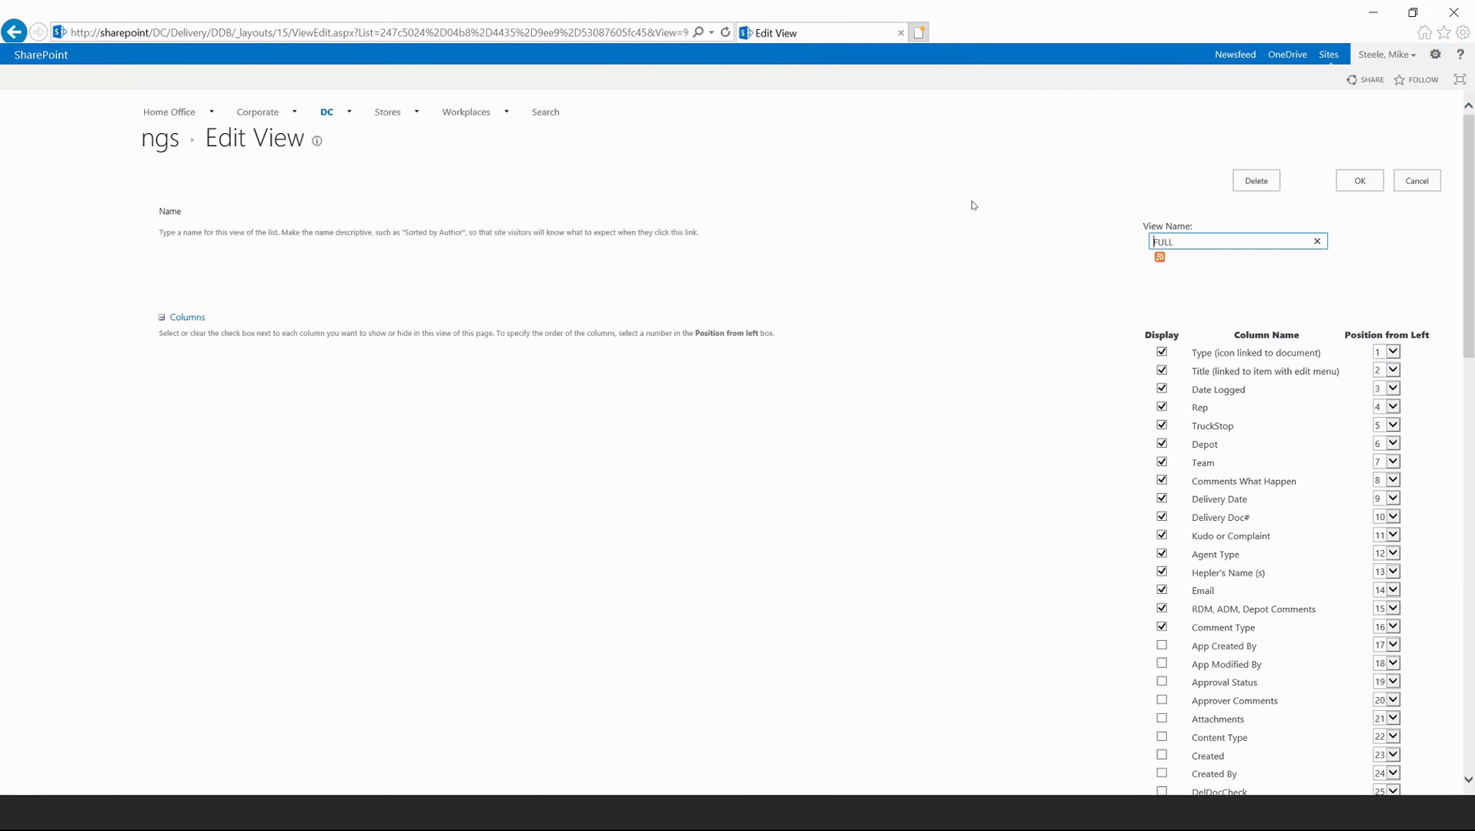
click(1256, 182)
click(759, 469)
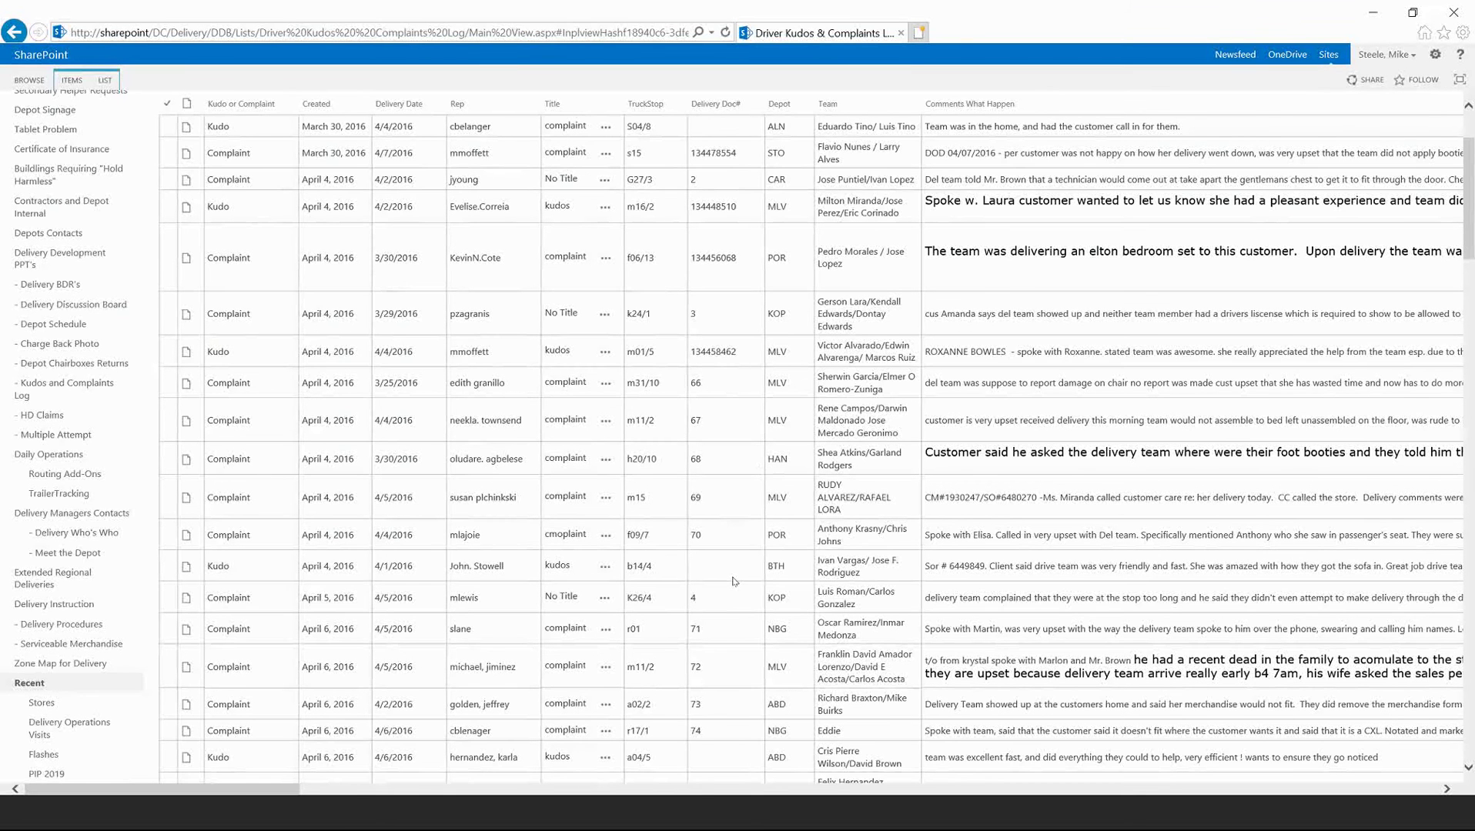
- Switch to the FULL2 view, open its view settings and delete the view
scroll(229, 207, up, 2)
click(230, 204)
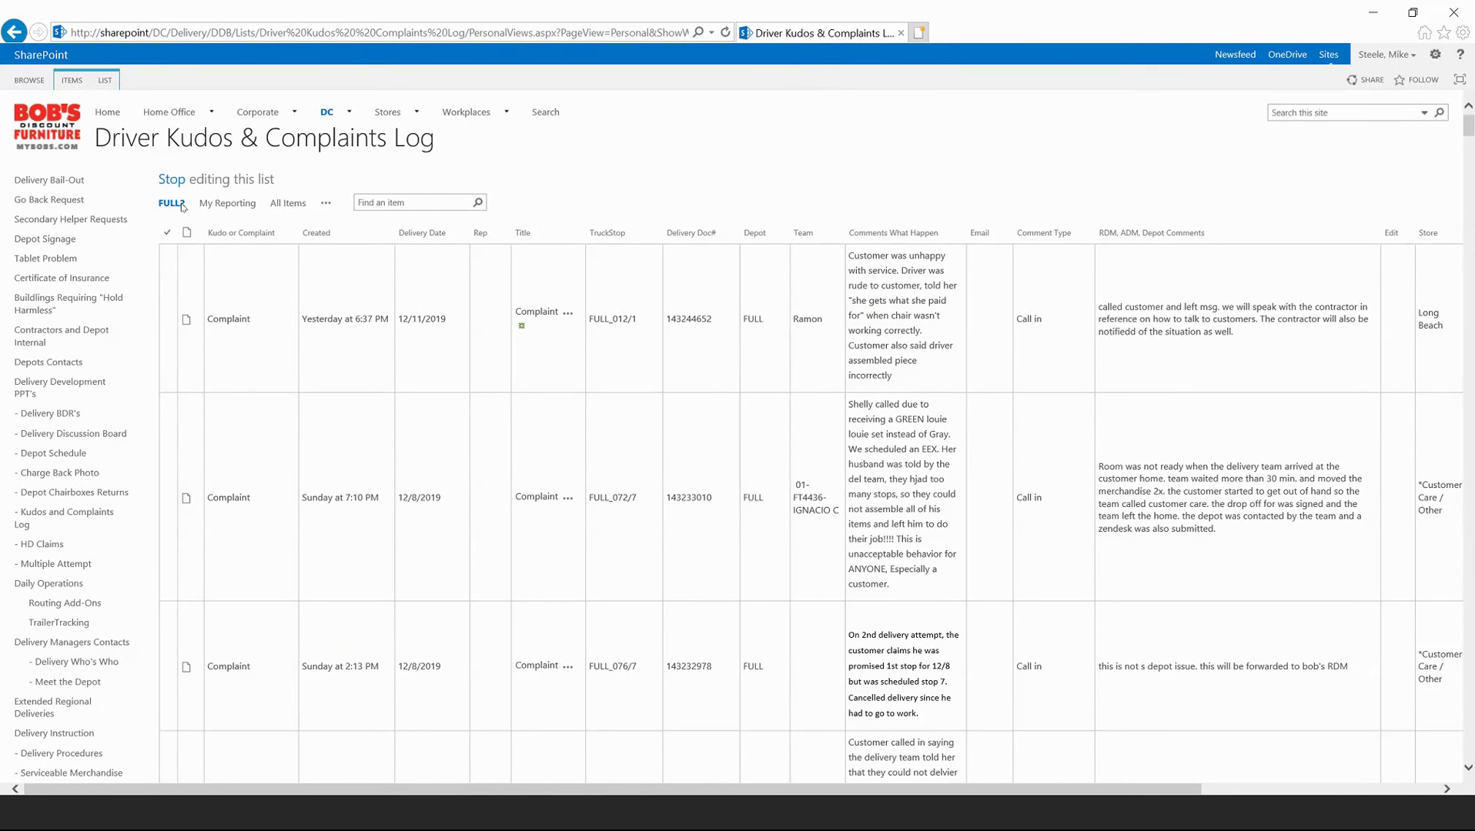
click(105, 80)
click(122, 99)
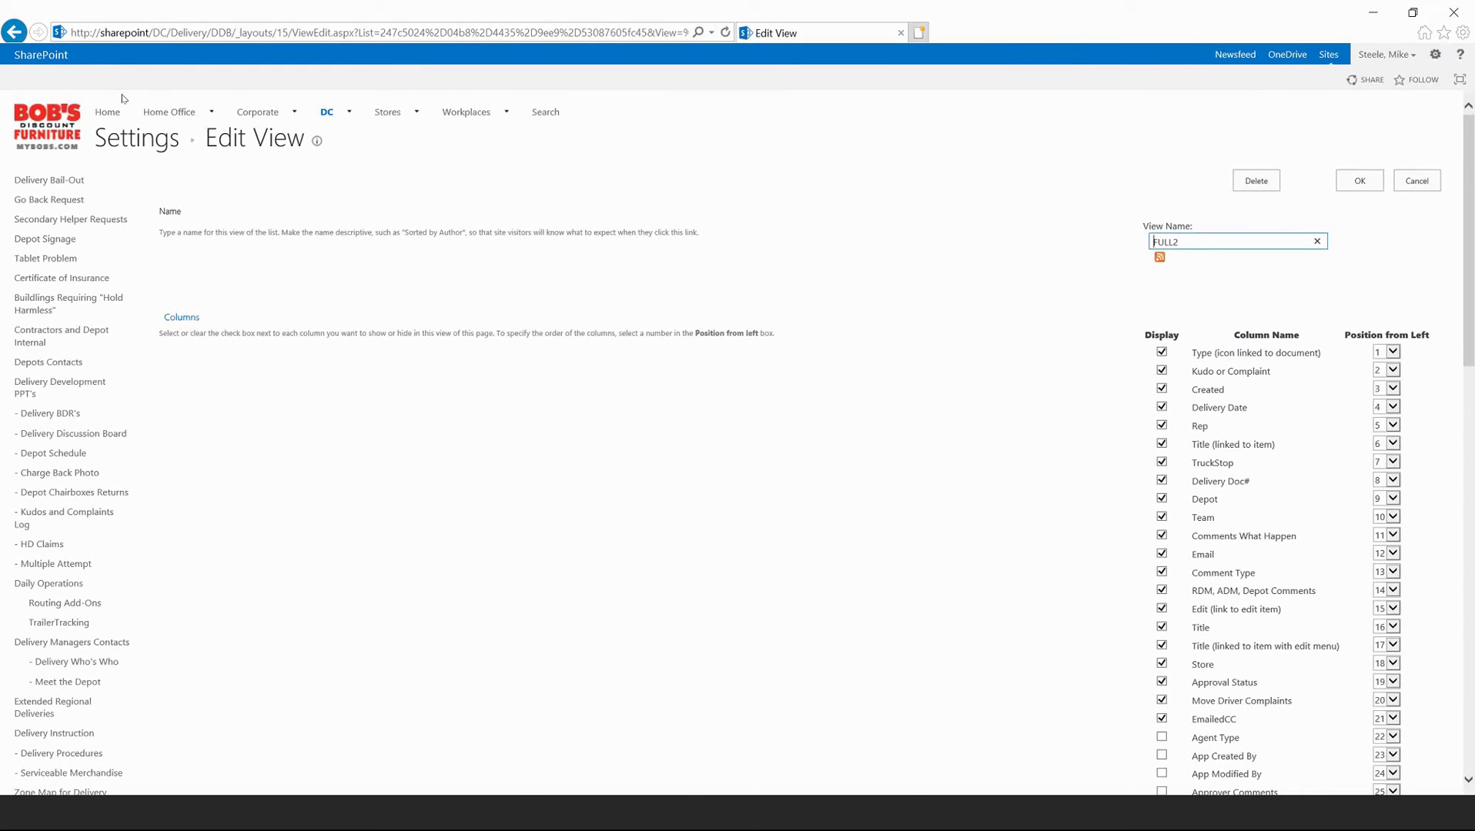
click(1256, 180)
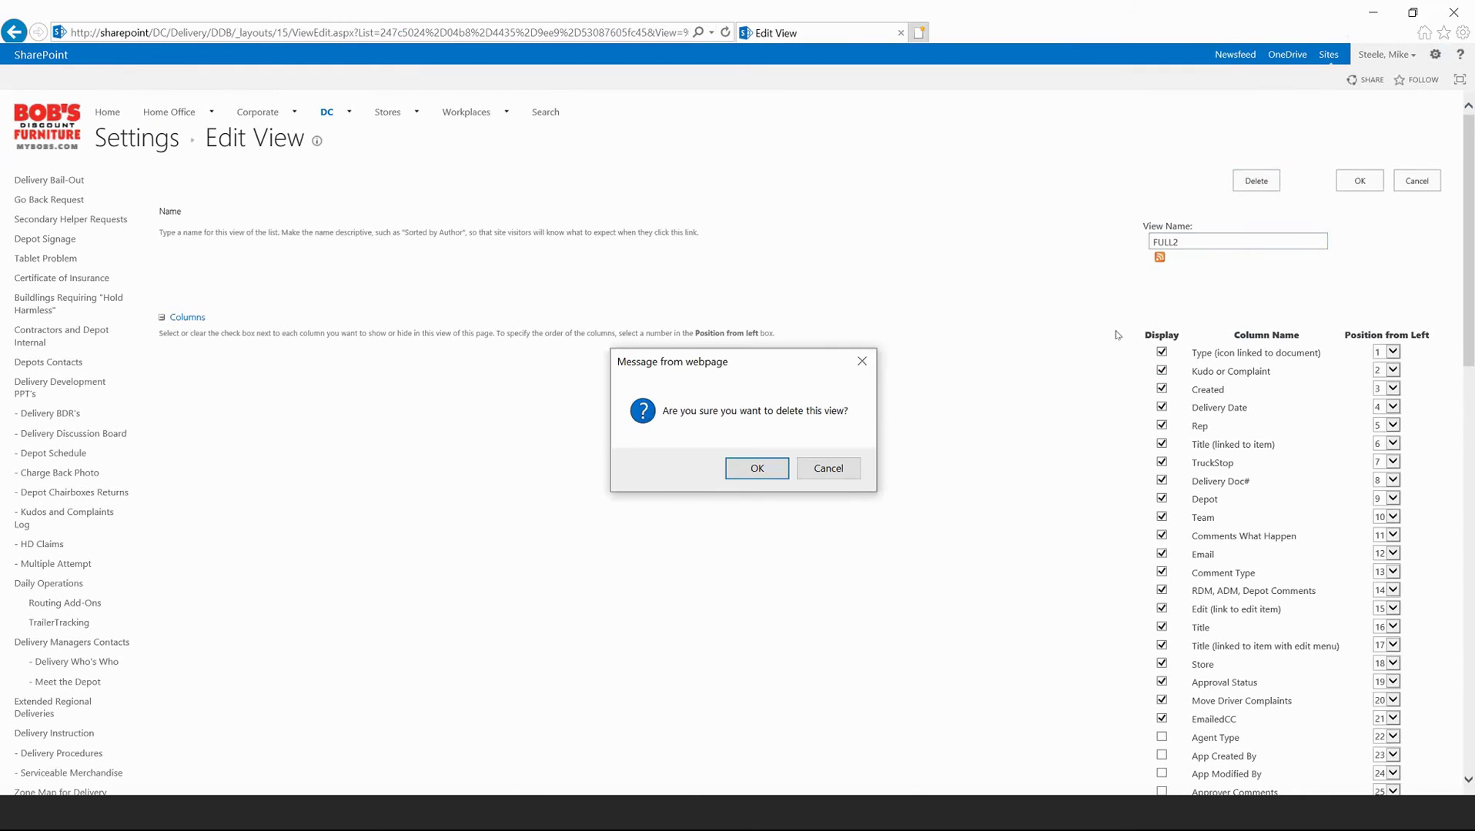
click(755, 473)
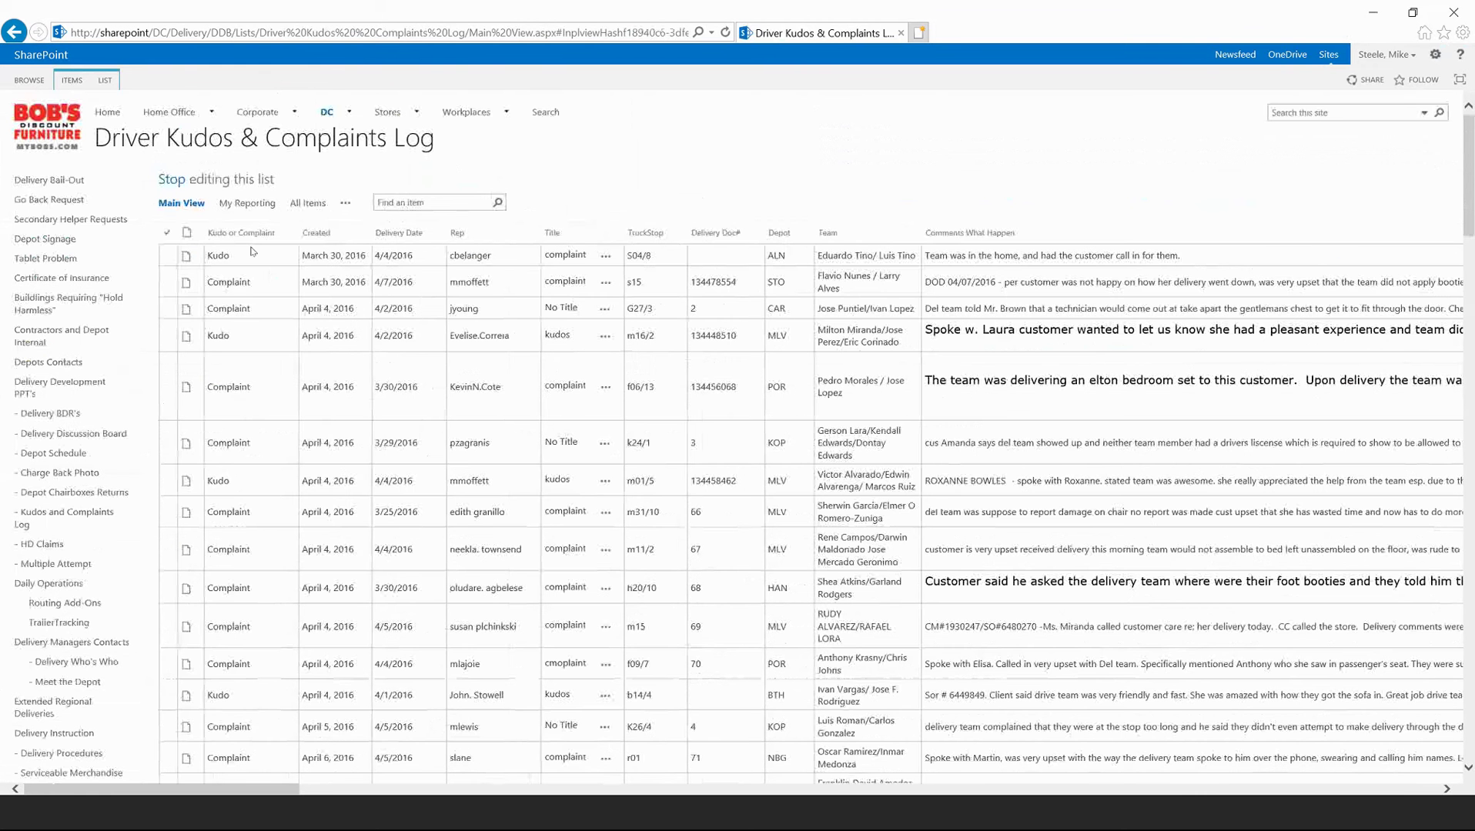
- Look through the list's available views, switch from Main View to the public full3 view and show its list management commands
click(324, 223)
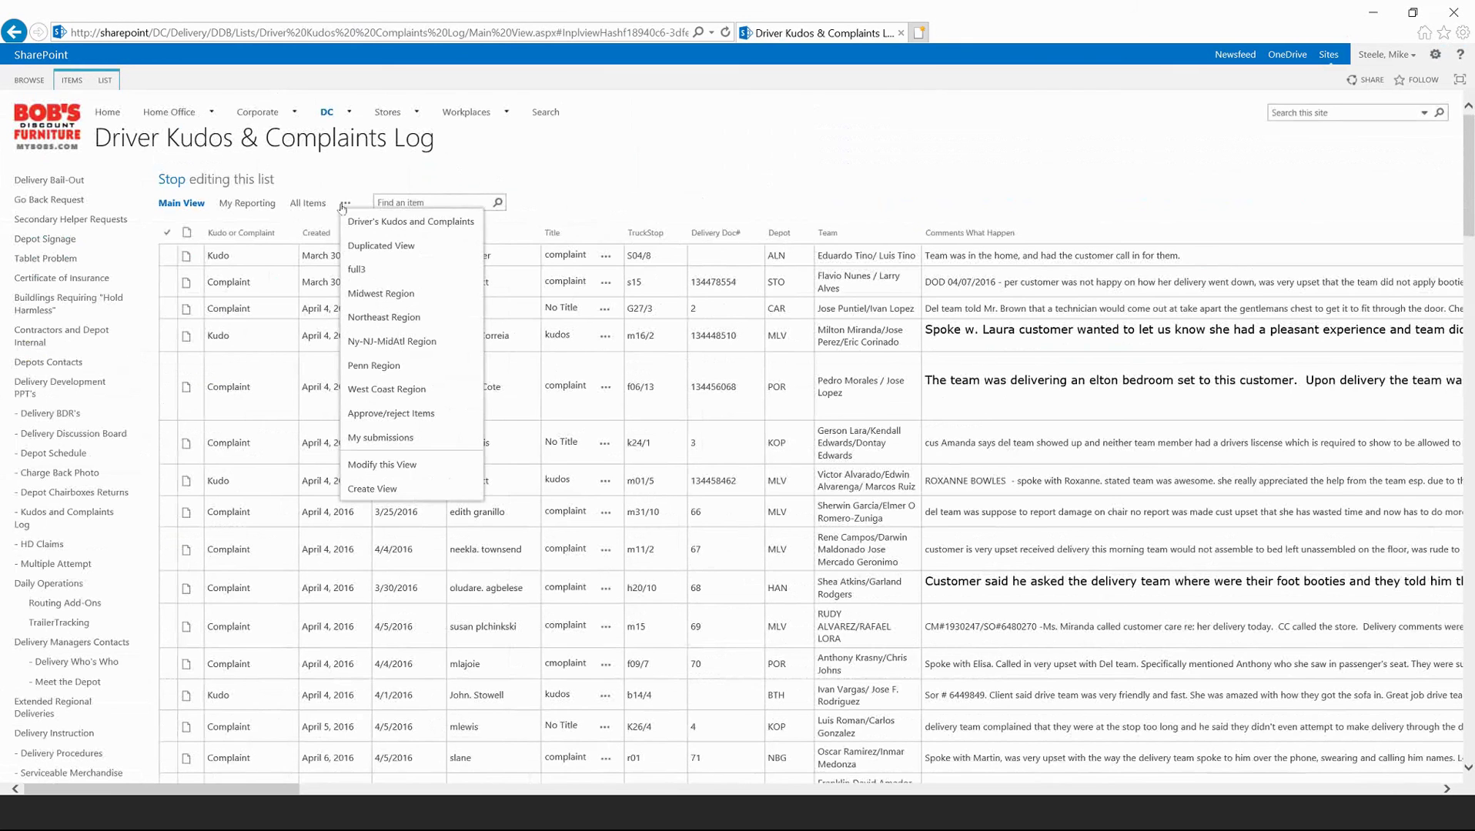
click(105, 81)
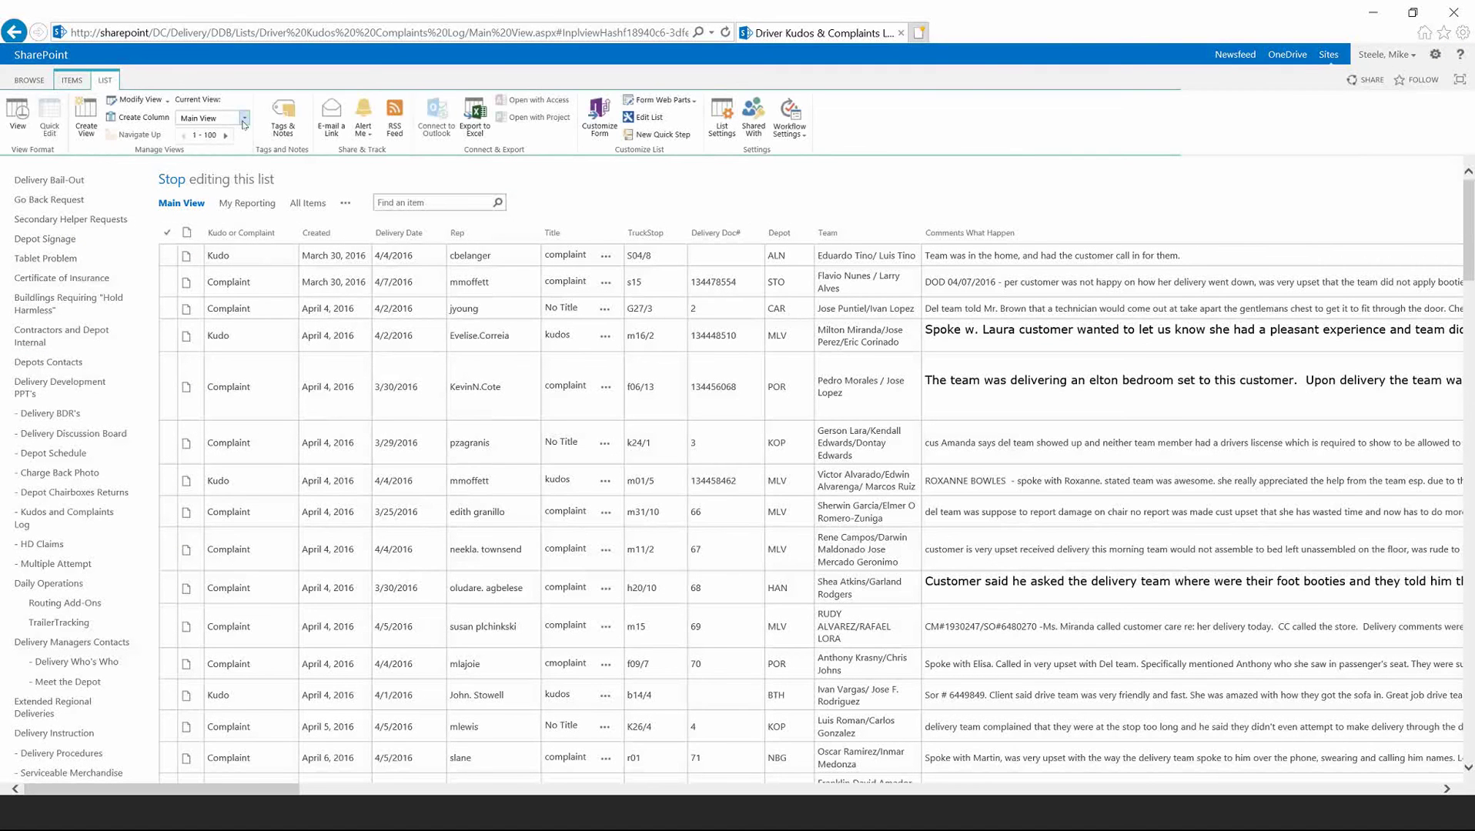
click(244, 121)
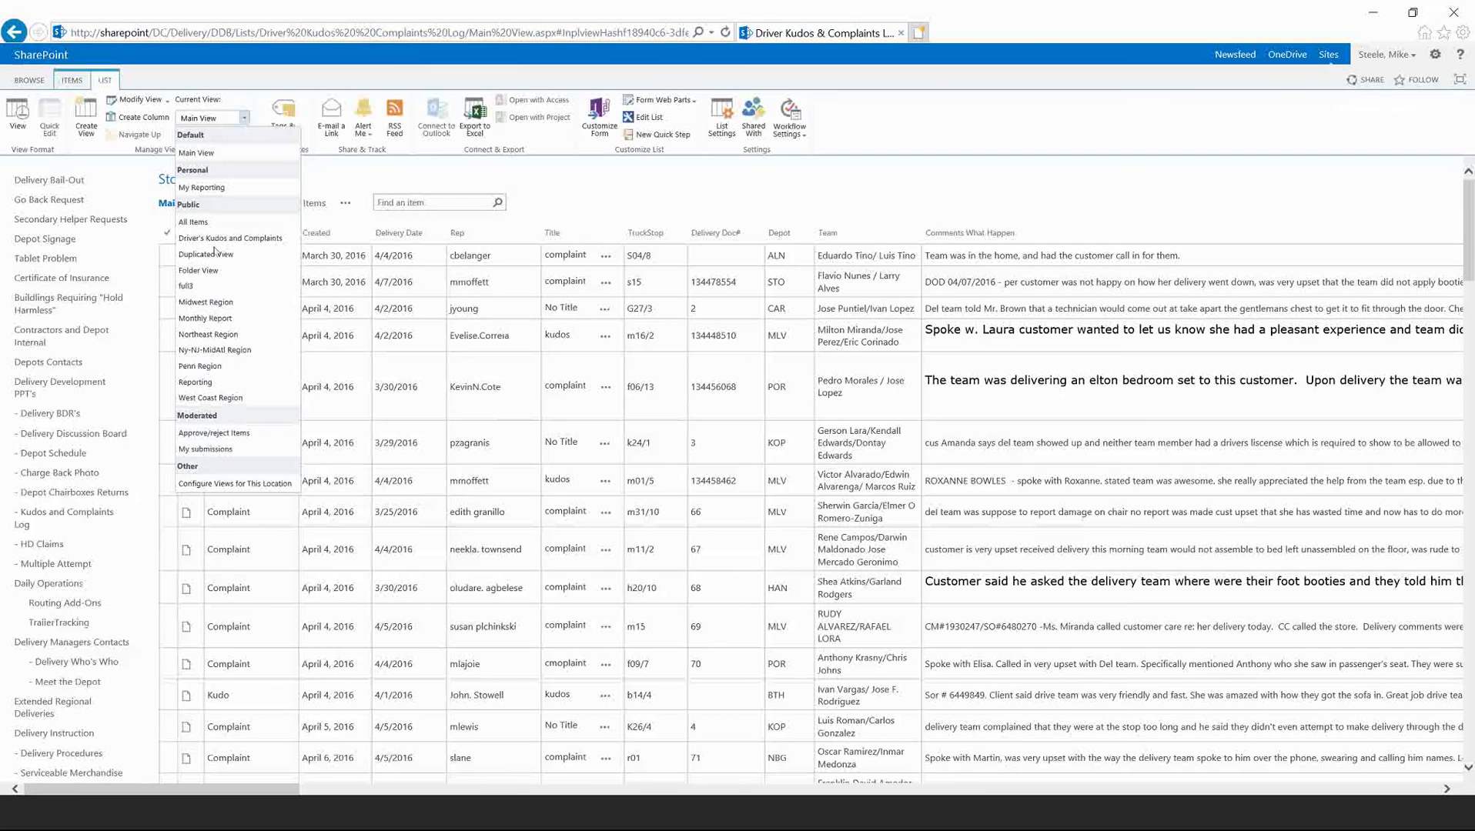
click(214, 294)
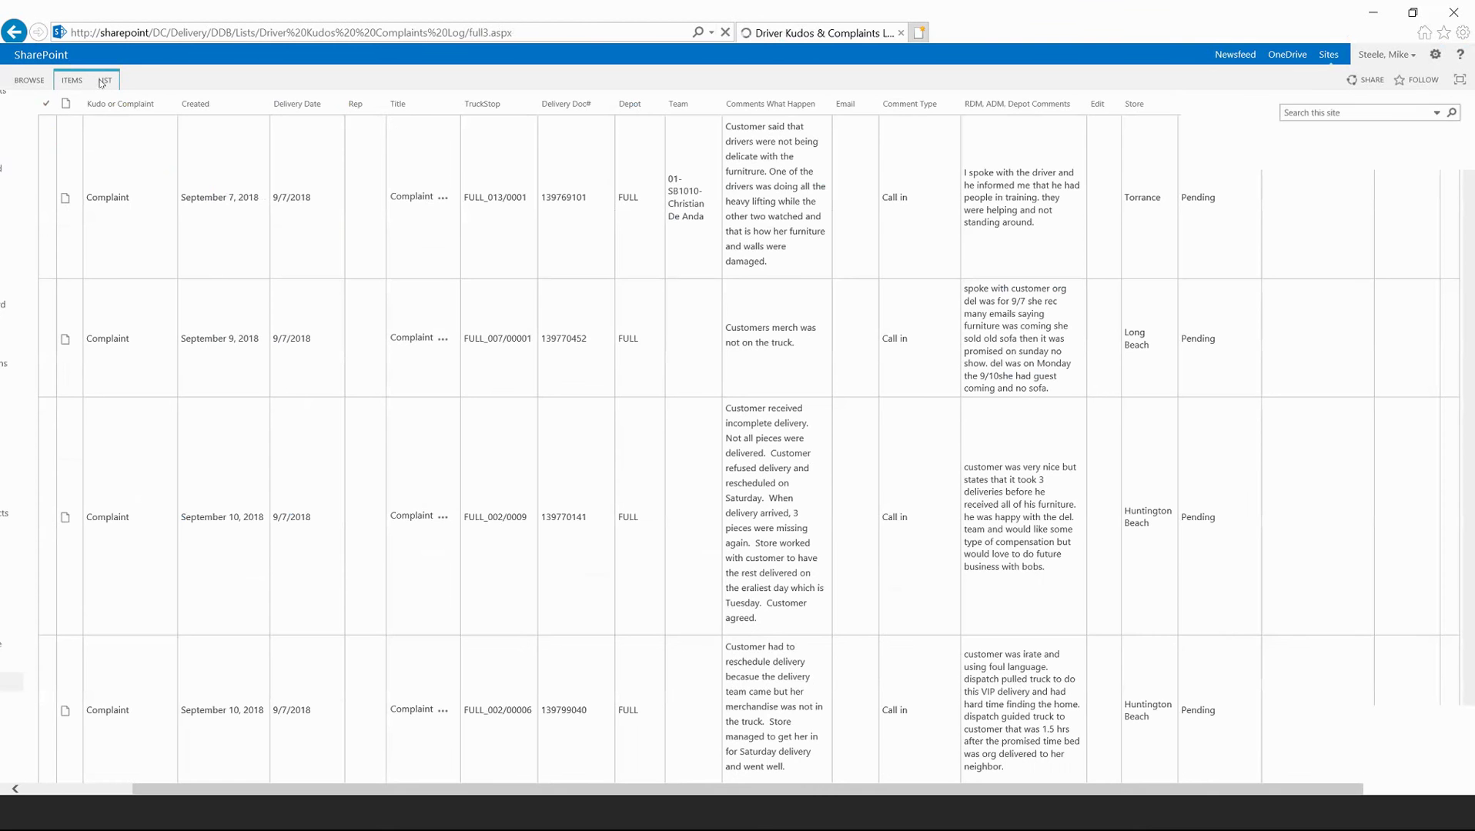
click(102, 81)
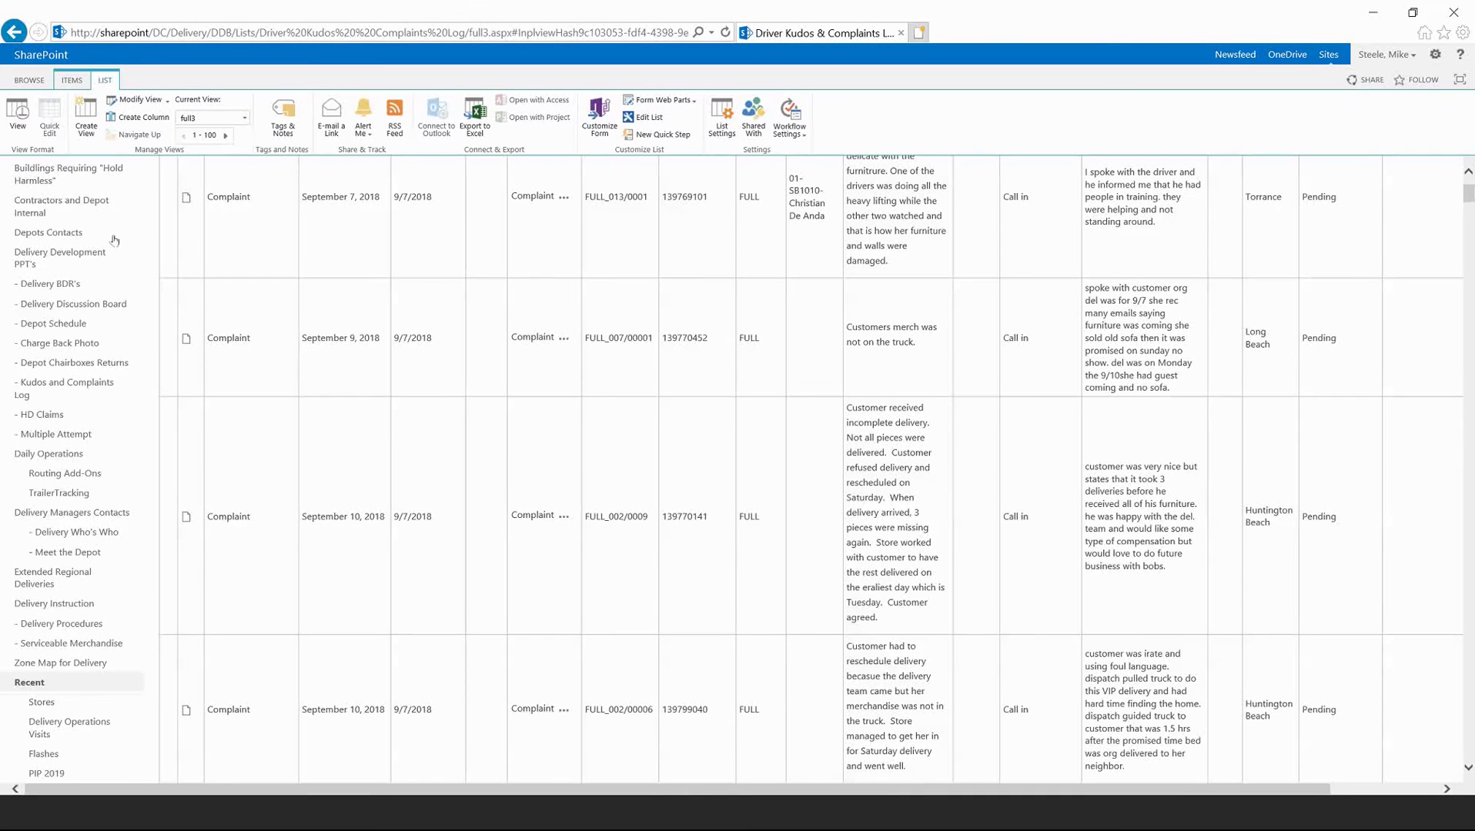
scroll(256, 300, up, 2)
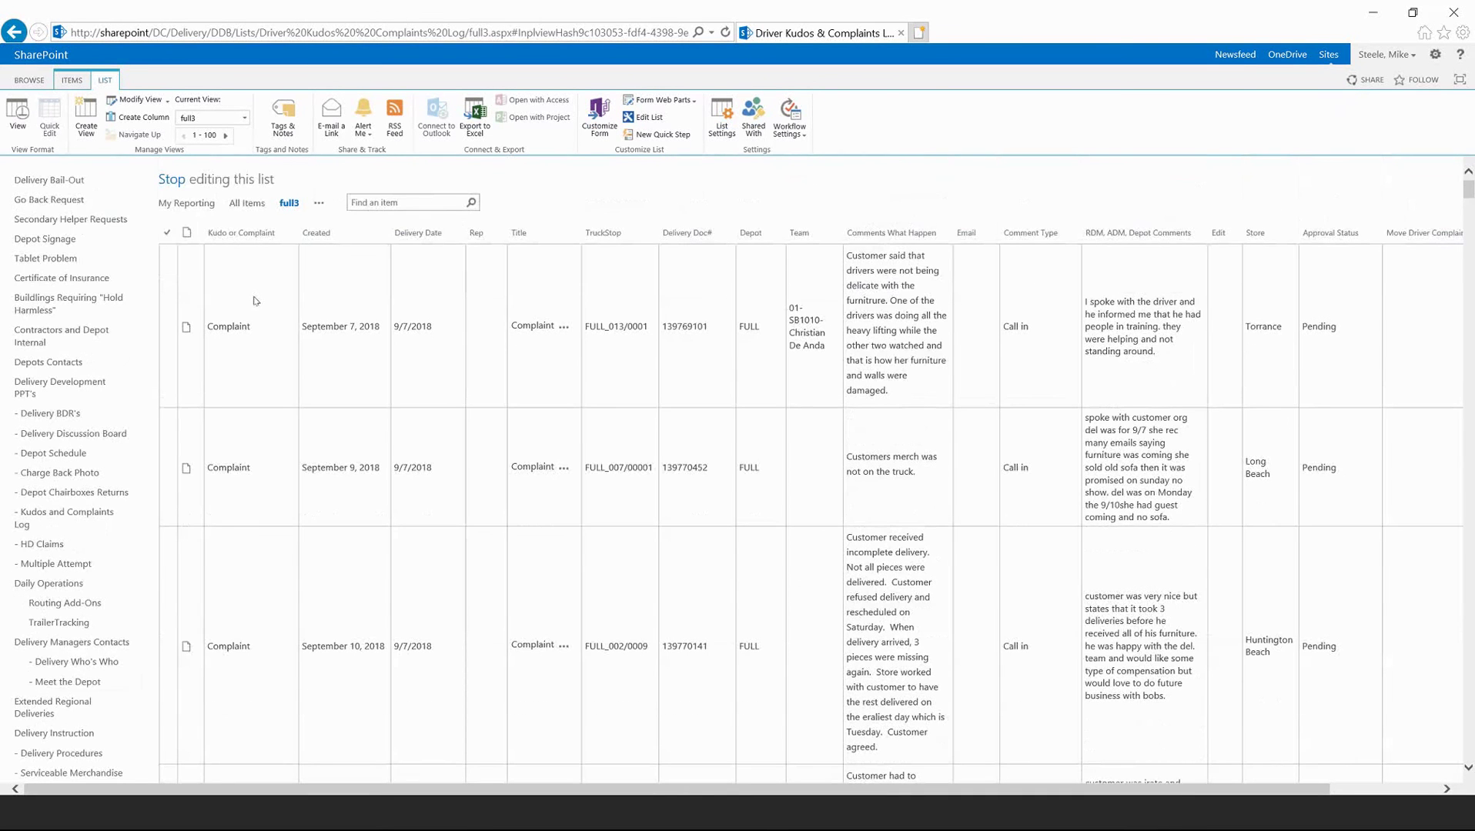